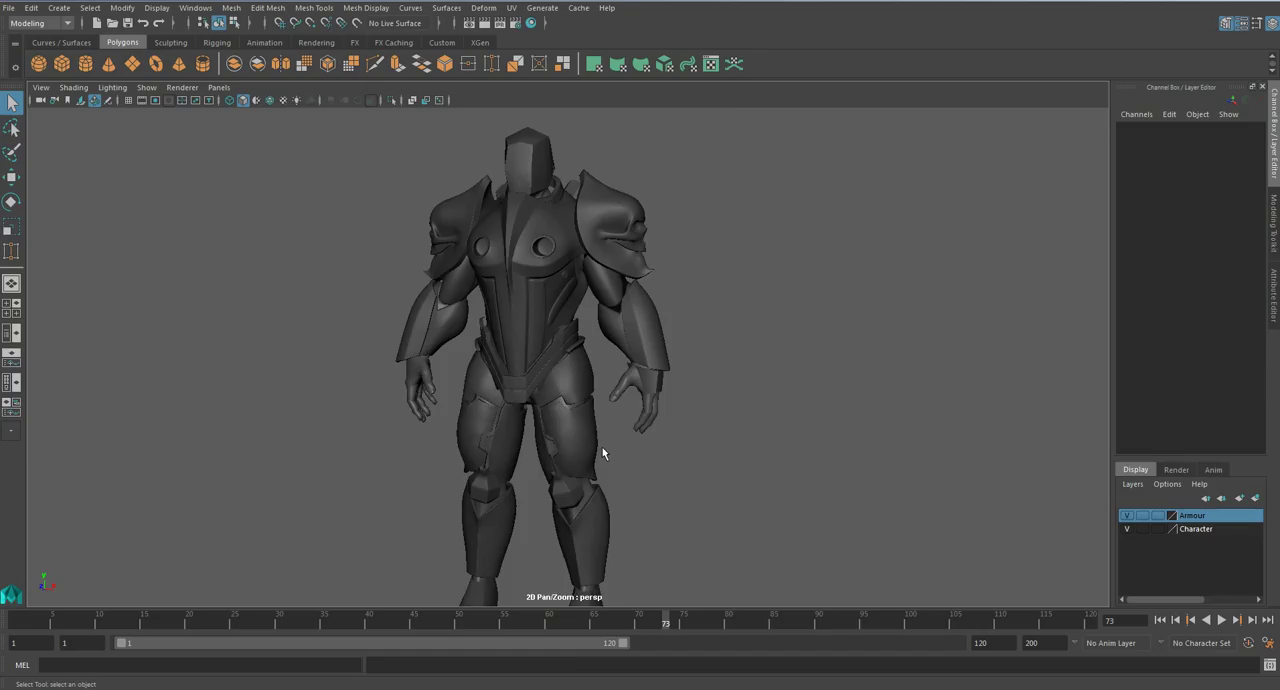
# - Examine the forearm armour plate on the character's arm
pyautogui.scroll(5, 603, 454)
pyautogui.click(728, 327)
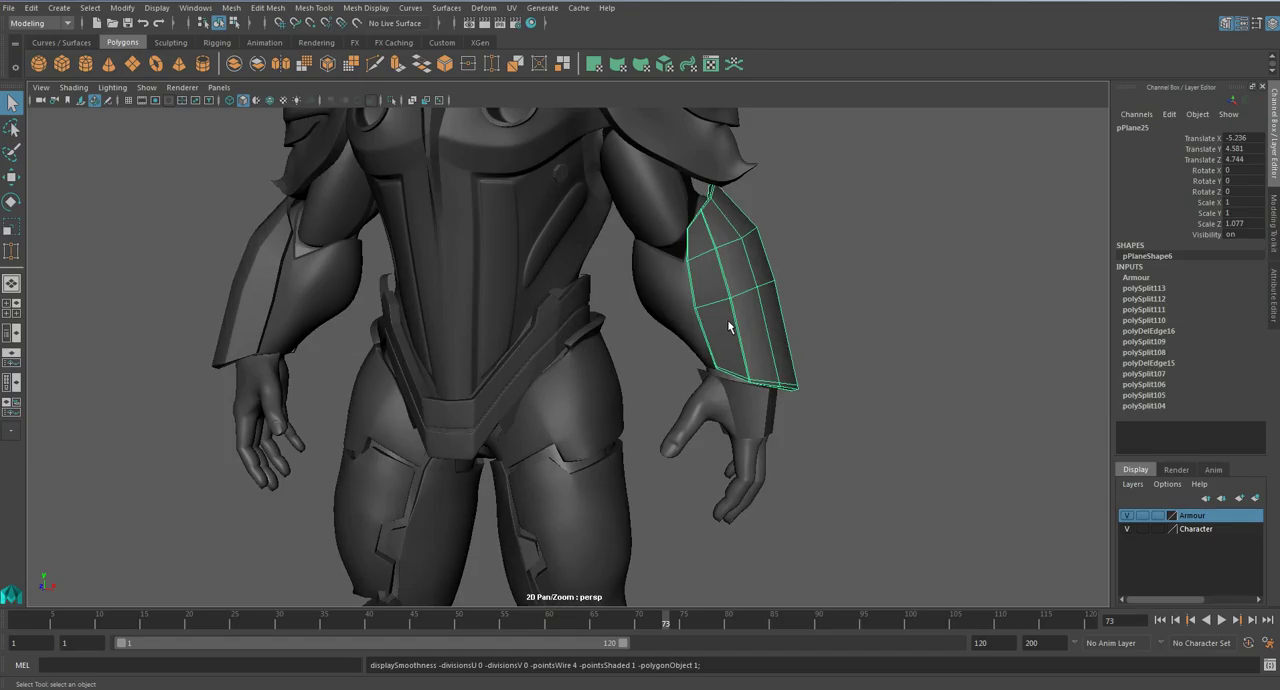
pyautogui.scroll(-5, 730, 328)
pyautogui.click(760, 360)
pyautogui.scroll(5, 708, 342)
pyautogui.click(708, 342)
pyautogui.scroll(-5, 746, 333)
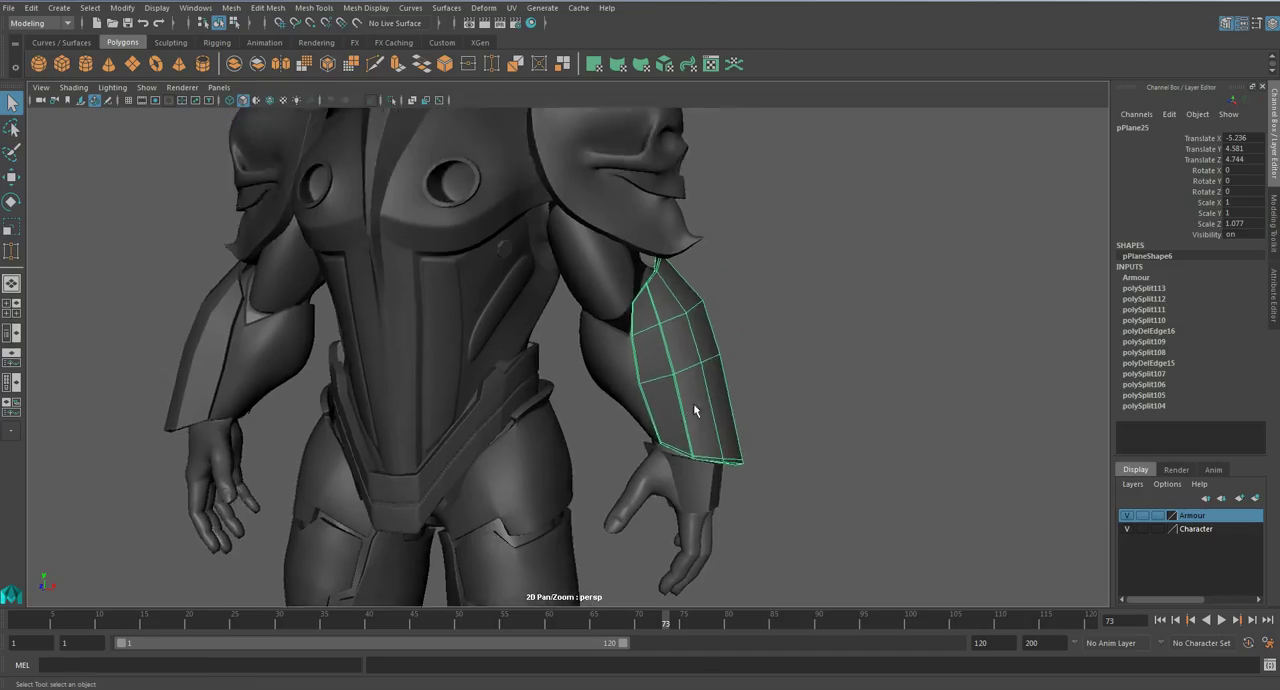
pyautogui.click(759, 383)
pyautogui.scroll(5, 605, 395)
pyautogui.click(706, 398)
pyautogui.click(773, 404)
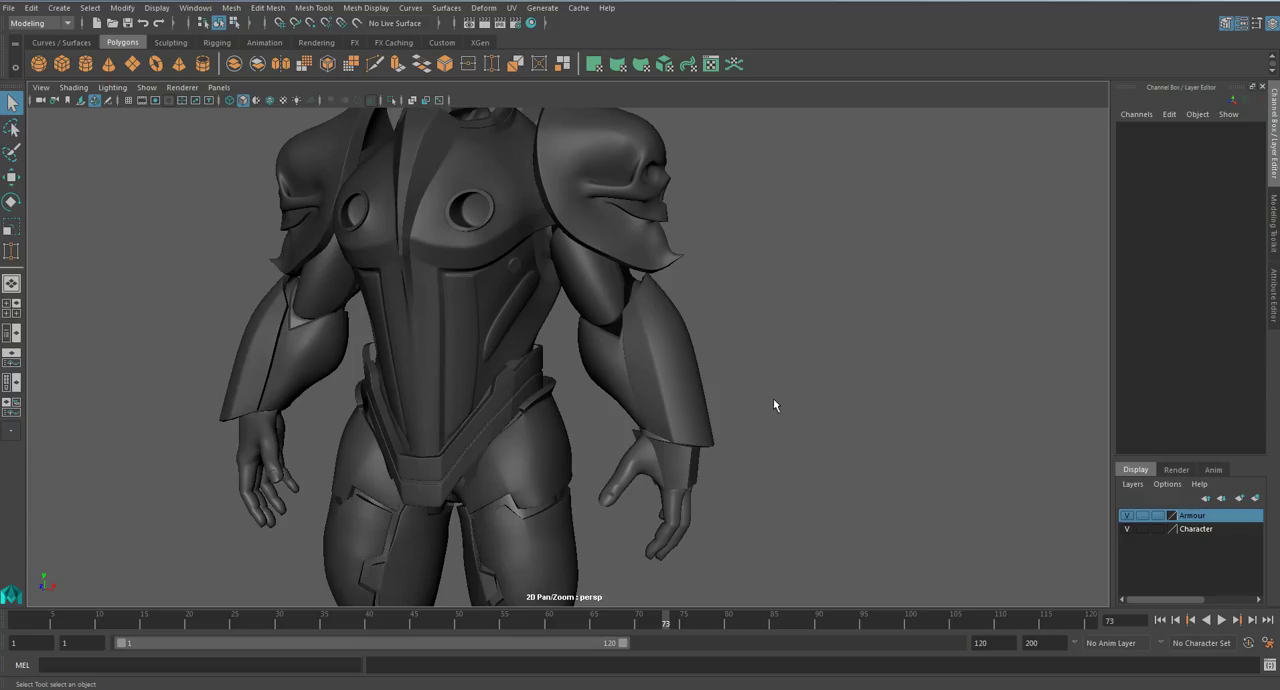
# - Isolate the forearm armour plate in the viewport
pyautogui.click(645, 345)
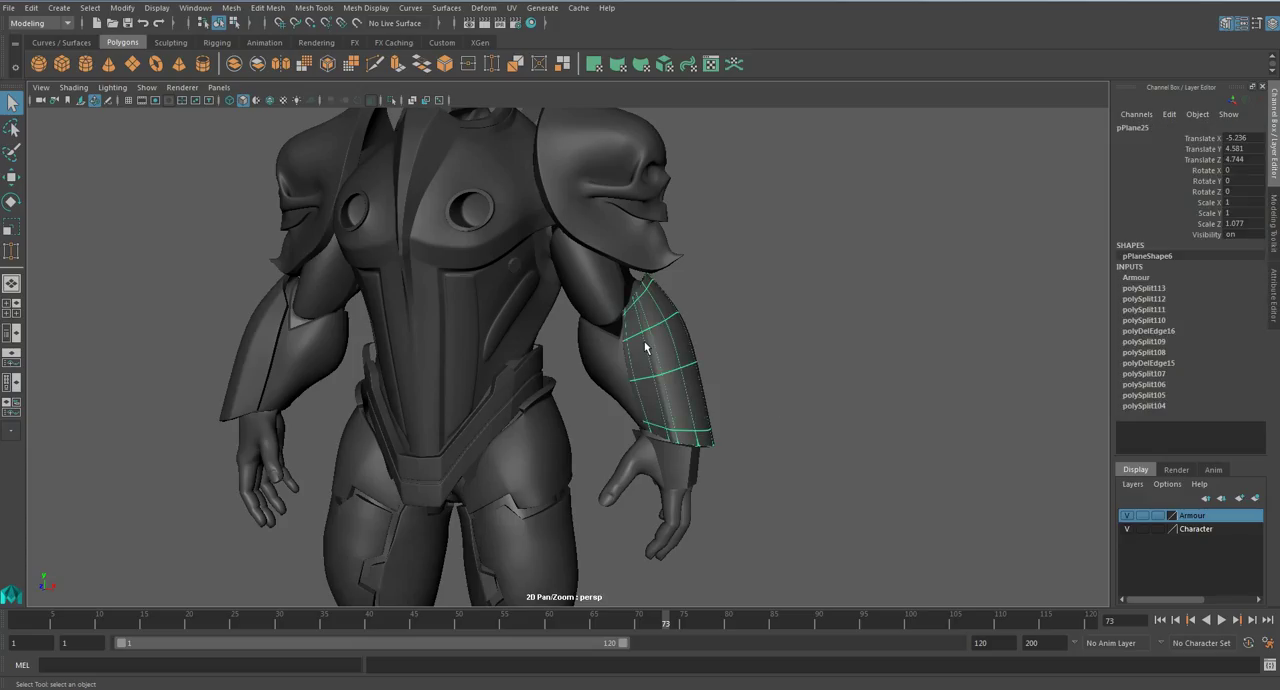
pyautogui.hotkey('ctrl', '1')
pyautogui.keyDown('alt'); pyautogui.moveTo(645, 349); pyautogui.dragTo(525, 411); pyautogui.keyUp('alt')
pyautogui.moveTo(581, 267); pyautogui.dragTo(534, 254, button='right')
# - Examine the isolated plate's outer faces from several sides, picking individual faces
pyautogui.click(606, 202)
pyautogui.press('w')
pyautogui.moveTo(558, 159); pyautogui.dragTo(564, 157)
pyautogui.moveTo(529, 195); pyautogui.dragTo(599, 450)
pyautogui.click(669, 384)
pyautogui.moveTo(603, 435); pyautogui.dragTo(605, 380, button='right')
pyautogui.click(598, 452)
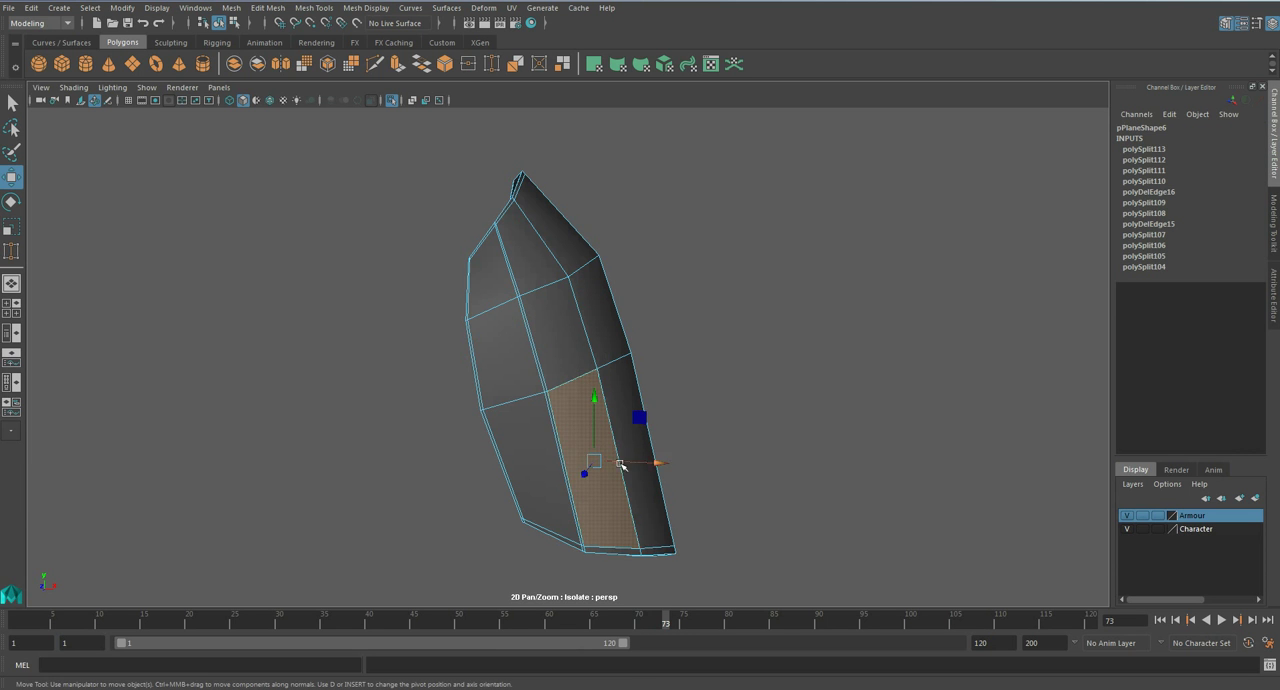
pyautogui.keyDown('alt'); pyautogui.moveTo(604, 453); pyautogui.dragTo(608, 425, button='middle'); pyautogui.keyUp('alt')
pyautogui.keyDown('alt'); pyautogui.moveTo(578, 303); pyautogui.dragTo(660, 451); pyautogui.keyUp('alt')
pyautogui.press('q')
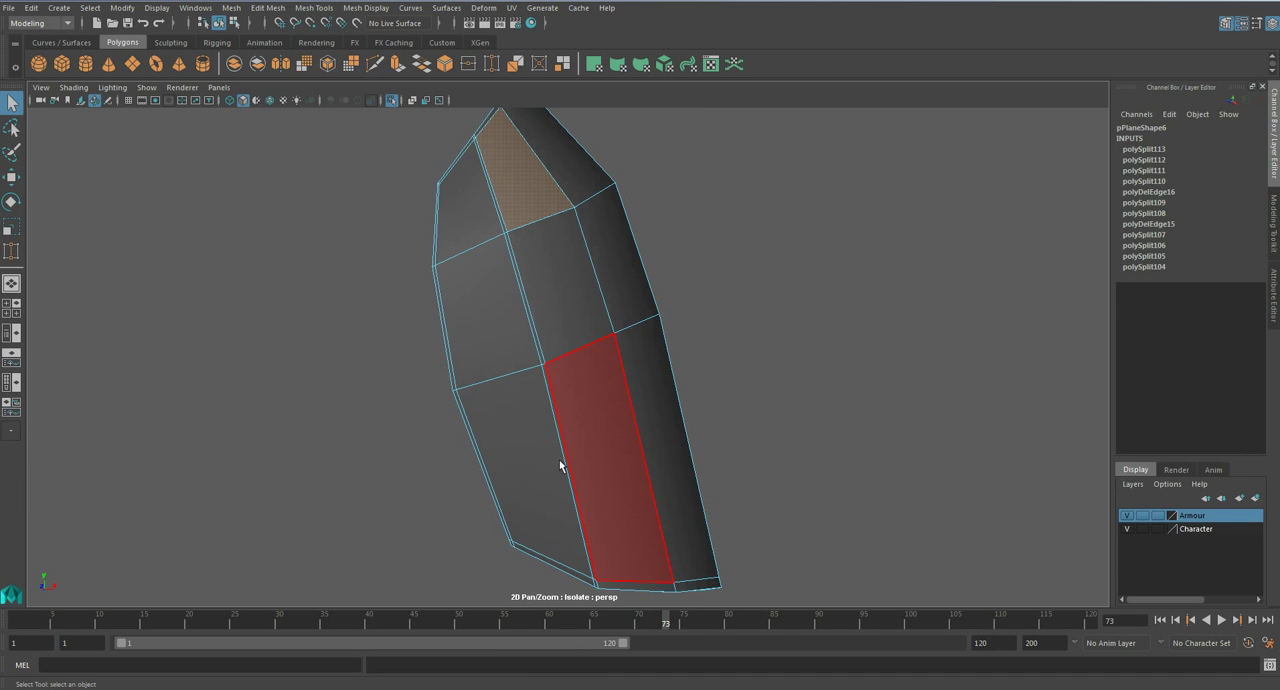
# - Insert an edge loop across the lower part of the forearm plate and check it in smooth preview
pyautogui.click(313, 7)
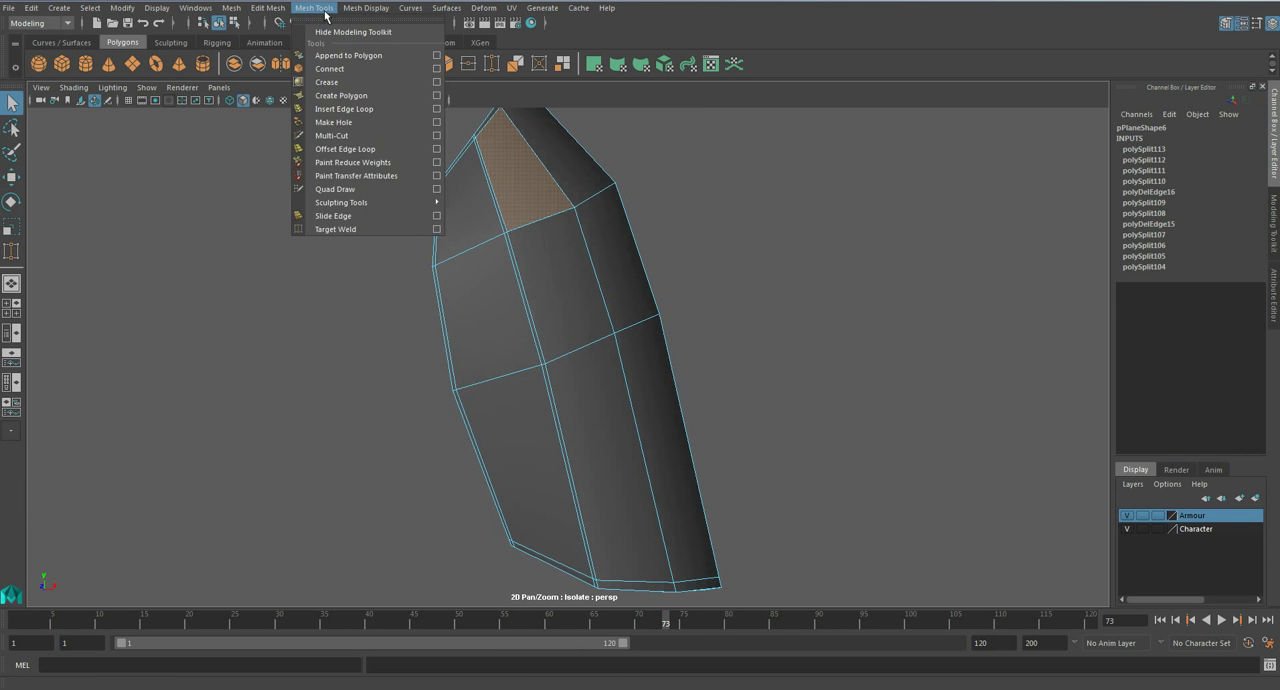
pyautogui.click(335, 106)
pyautogui.moveTo(648, 466); pyautogui.dragTo(556, 420)
pyautogui.press('q')
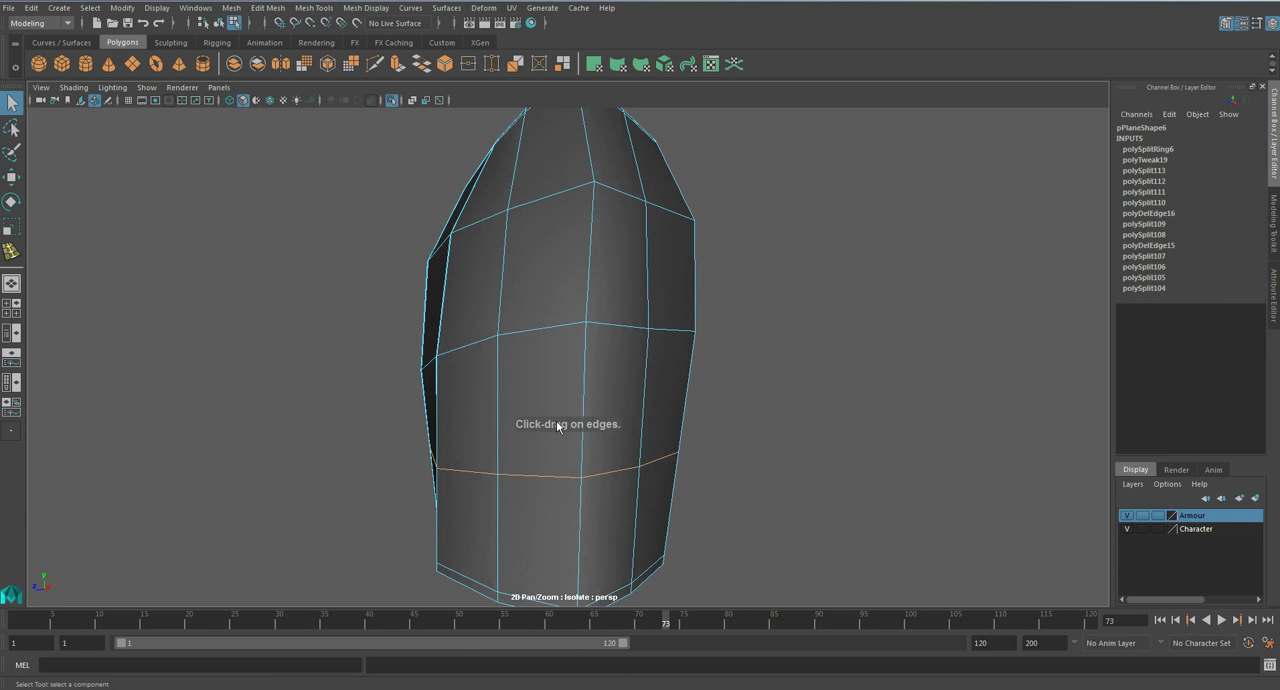
pyautogui.moveTo(560, 415); pyautogui.dragTo(621, 302, button='right')
pyautogui.keyDown('alt'); pyautogui.moveTo(621, 302); pyautogui.dragTo(580, 389); pyautogui.keyUp('alt')
pyautogui.click(583, 387)
pyautogui.press('3')
pyautogui.click(653, 436)
pyautogui.click(610, 393)
pyautogui.press('1')
# - Delete the two supporting edge loops beside the ridge and along the border on one side of the plate
pyautogui.scroll(5, 603, 393)
pyautogui.keyDown('alt'); pyautogui.moveTo(560, 374); pyautogui.dragTo(581, 368); pyautogui.keyUp('alt')
pyautogui.moveTo(547, 303); pyautogui.dragTo(544, 268, button='right')
pyautogui.doubleClick(538, 298)
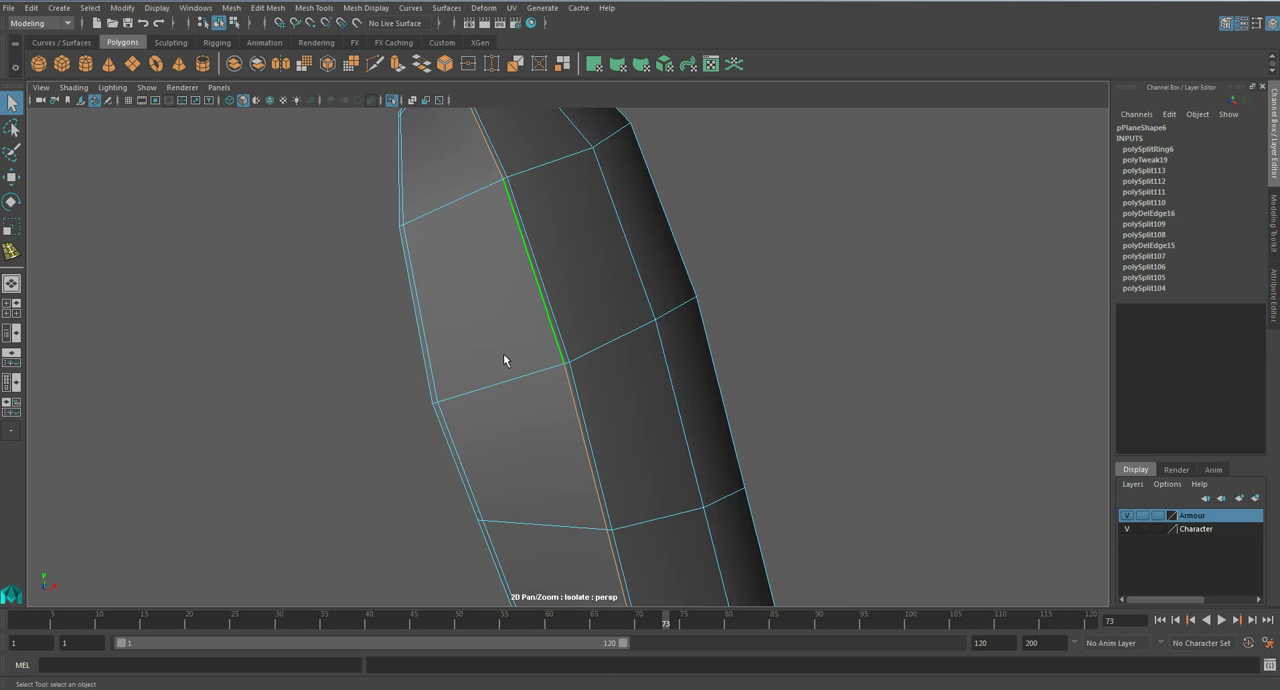
pyautogui.keyDown('alt'); pyautogui.moveTo(490, 403); pyautogui.dragTo(553, 343, button='middle'); pyautogui.keyUp('alt')
pyautogui.scroll(3, 545, 346)
pyautogui.keyDown('shift'); pyautogui.doubleClick(472, 369); pyautogui.keyUp('shift')
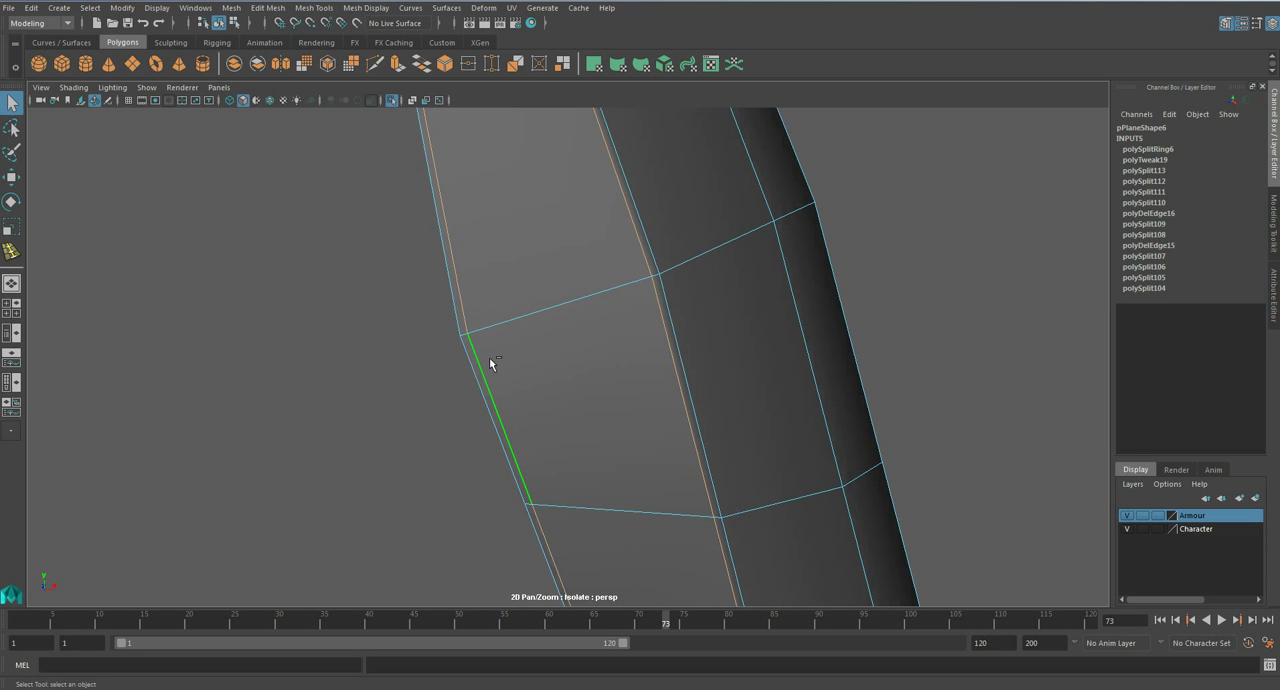
pyautogui.press('Delete')
# - Delete the matching pair of supporting edge loops on the opposite side of the plate
pyautogui.keyDown('alt'); pyautogui.moveTo(686, 400); pyautogui.dragTo(544, 348); pyautogui.keyUp('alt')
pyautogui.doubleClick(546, 345)
pyautogui.keyDown('shift'); pyautogui.doubleClick(775, 387); pyautogui.keyUp('shift')
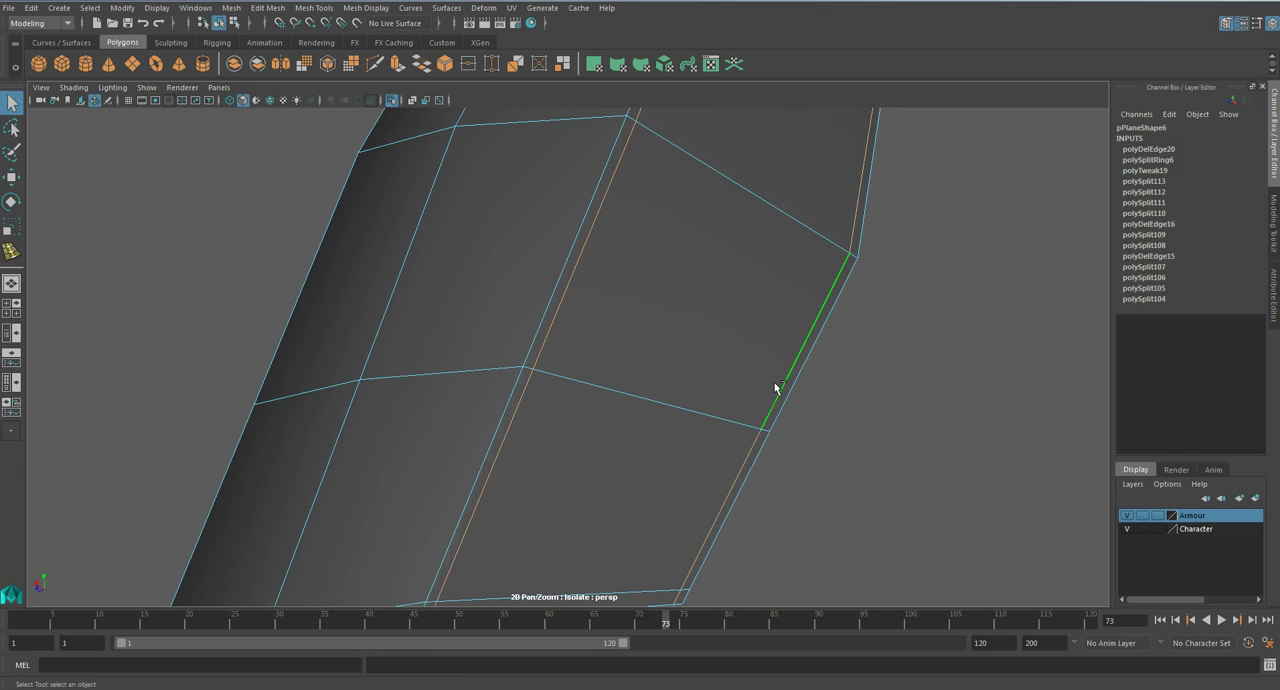
pyautogui.press('Delete')
# - Delete the remaining doubled edge loops along the plate's length and check the simplified mesh in smooth preview
pyautogui.keyDown('alt'); pyautogui.moveTo(775, 388); pyautogui.dragTo(715, 396); pyautogui.keyUp('alt')
pyautogui.doubleClick(597, 371)
pyautogui.press('Delete')
pyautogui.doubleClick(569, 360)
pyautogui.press('Delete')
pyautogui.press('3')
pyautogui.press('1')
pyautogui.keyDown('alt'); pyautogui.moveTo(715, 396); pyautogui.dragTo(649, 394, button='right'); pyautogui.keyUp('alt')
pyautogui.keyDown('alt'); pyautogui.moveTo(649, 394); pyautogui.dragTo(500, 396); pyautogui.keyUp('alt')
# - Start a Multi-Cut panel line from the plate's side border, turning down through the side faces to the wrist-end corner
pyautogui.click(1275, 238)
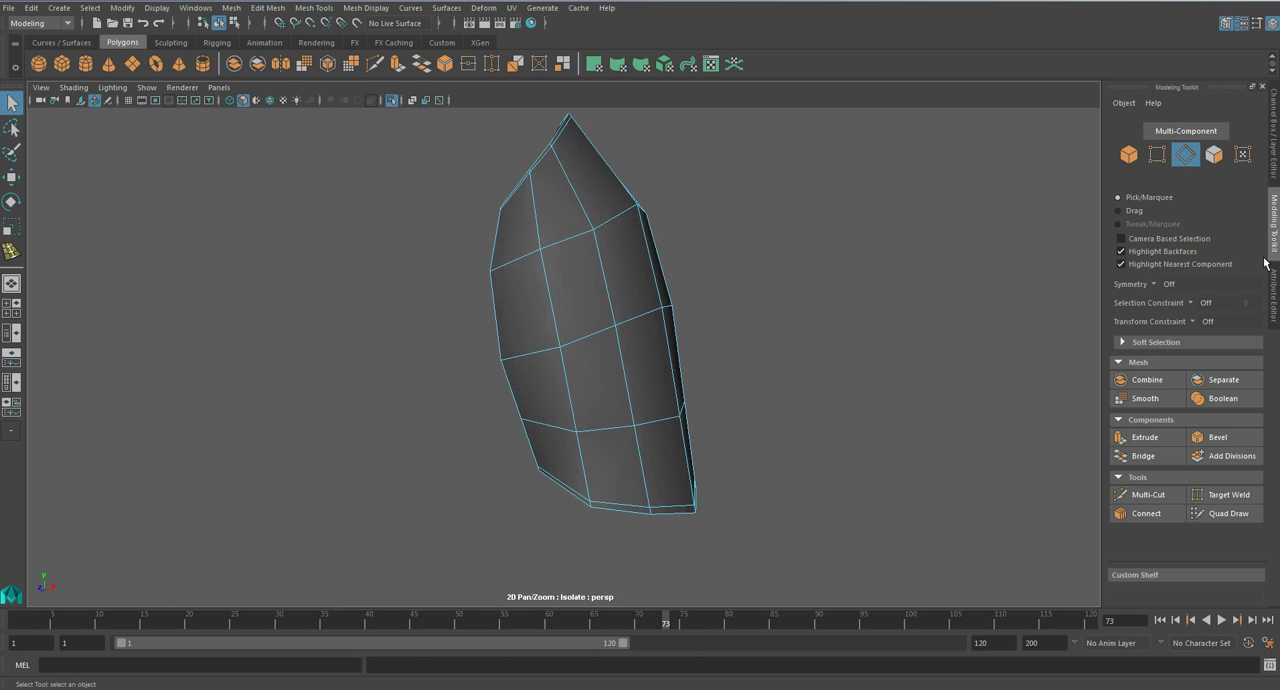
pyautogui.moveTo(534, 354)
pyautogui.keyDown('alt'); pyautogui.mouseDown()
pyautogui.moveTo(600, 349)
pyautogui.moveTo(523, 360)
pyautogui.mouseUp(); pyautogui.keyUp('alt')
pyautogui.scroll(3, 599, 353)
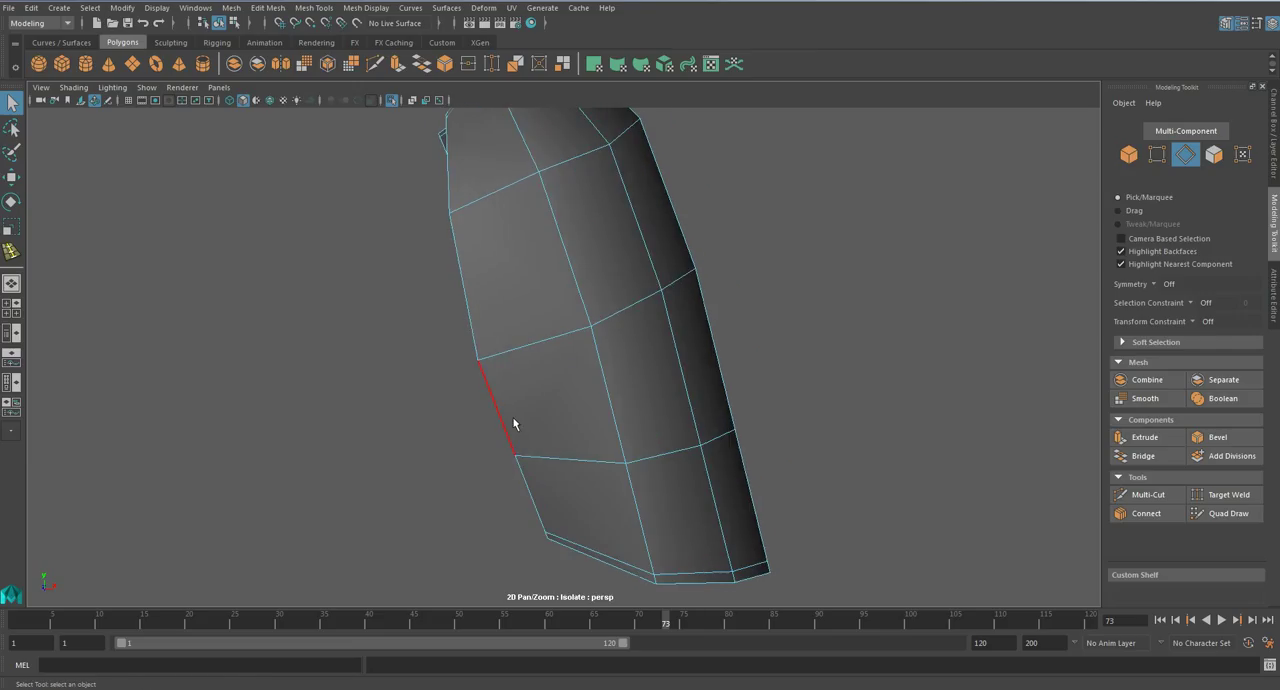
pyautogui.keyDown('alt'); pyautogui.moveTo(513, 424); pyautogui.dragTo(514, 423); pyautogui.keyUp('alt')
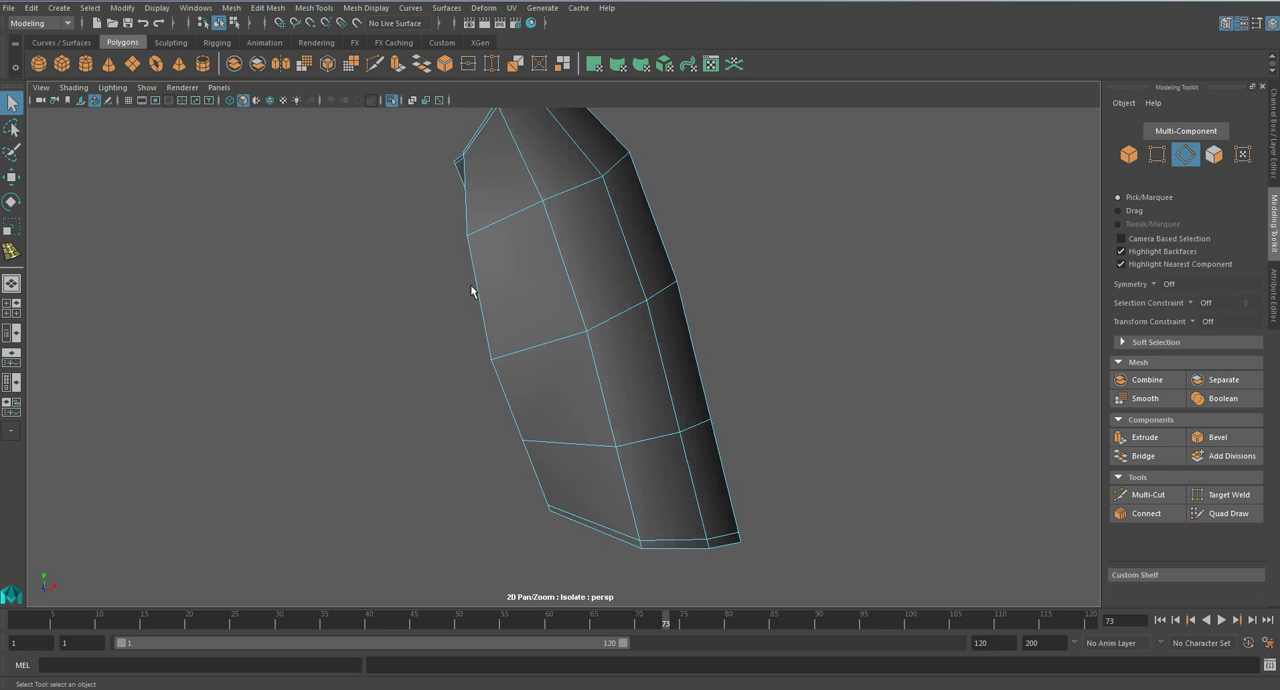
pyautogui.keyDown('alt'); pyautogui.moveTo(720, 509); pyautogui.dragTo(818, 463); pyautogui.keyUp('alt')
pyautogui.moveTo(620, 380)
pyautogui.keyDown('alt'); pyautogui.mouseDown()
pyautogui.moveTo(694, 374)
pyautogui.moveTo(747, 440)
pyautogui.moveTo(605, 378)
pyautogui.mouseUp(); pyautogui.keyUp('alt')
pyautogui.click(1148, 494)
pyautogui.click(501, 315)
pyautogui.click(540, 297)
pyautogui.click(597, 459)
pyautogui.keyDown('alt'); pyautogui.moveTo(616, 481); pyautogui.dragTo(565, 382, button='middle'); pyautogui.keyUp('alt')
pyautogui.scroll(1, 568, 430)
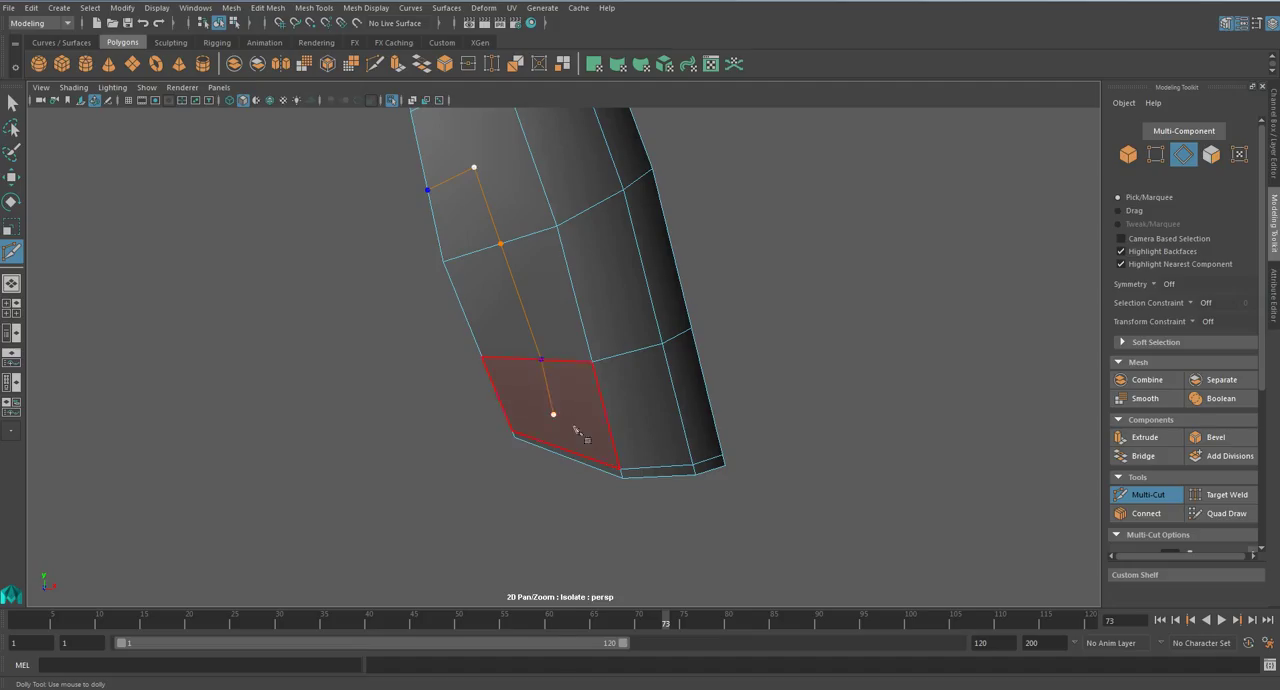
# - Continue the panel line around the plate's wrist end and up the opposite side to its border
pyautogui.click(612, 440)
pyautogui.keyDown('alt'); pyautogui.moveTo(688, 441); pyautogui.dragTo(520, 437); pyautogui.keyUp('alt')
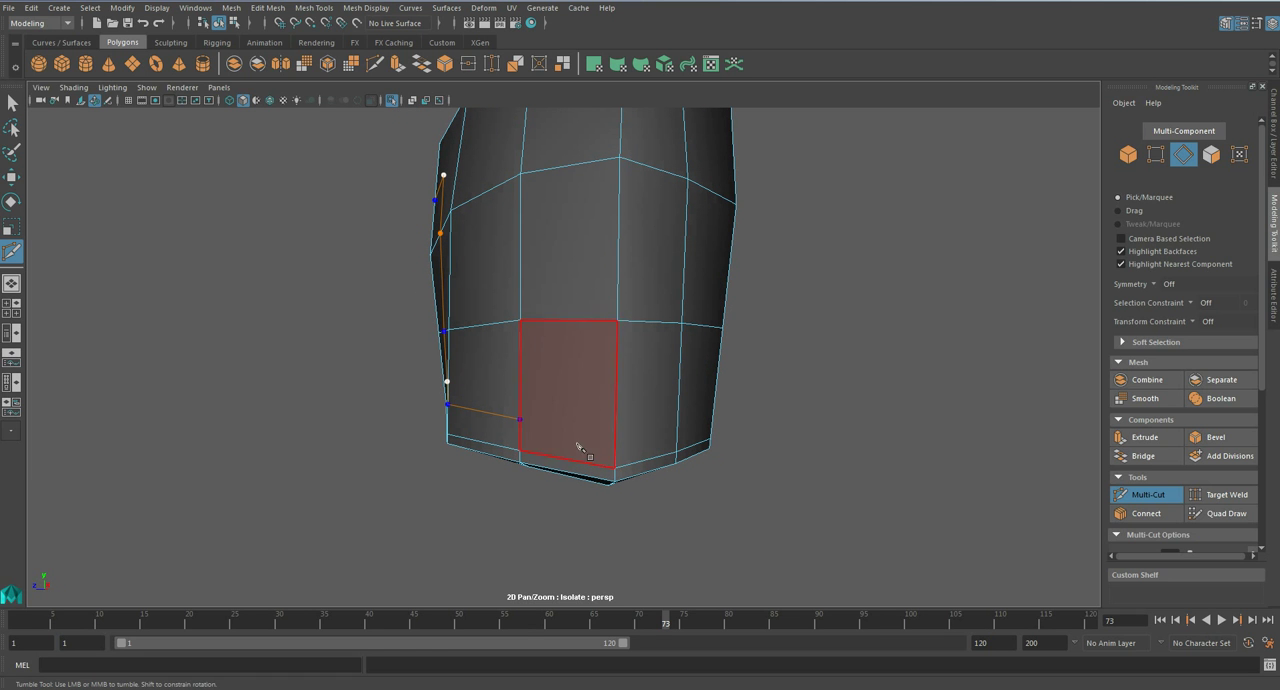
pyautogui.click(615, 434)
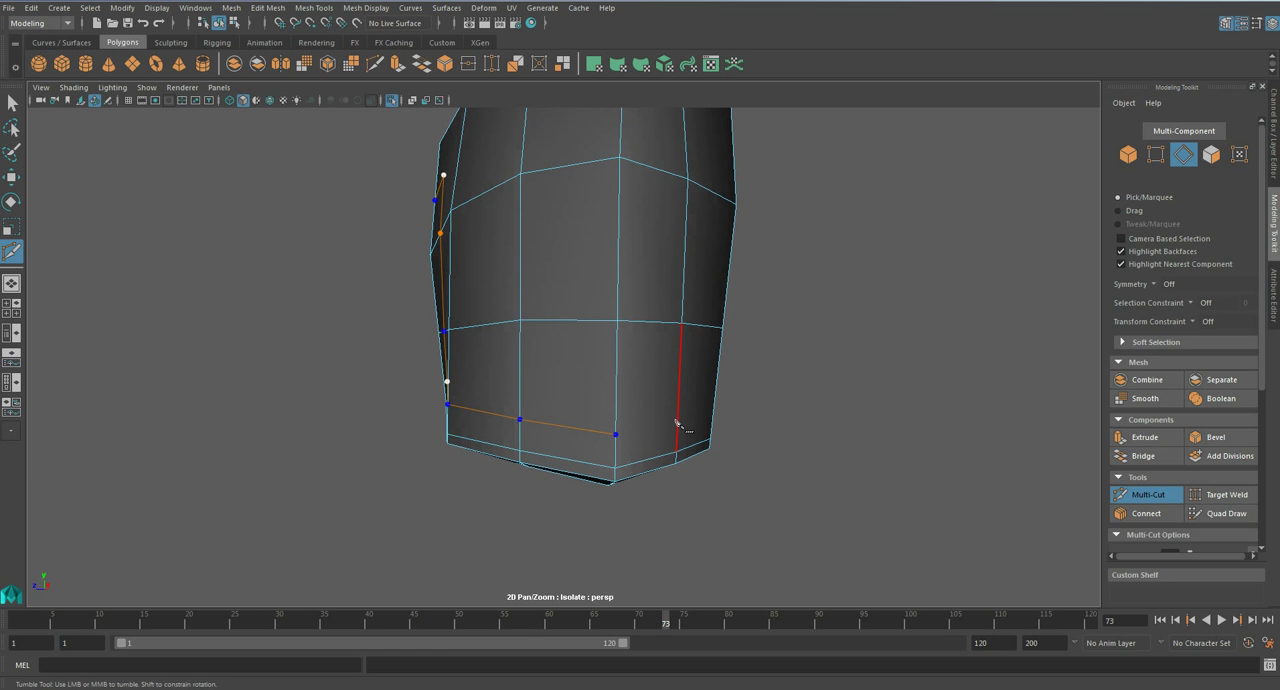
pyautogui.keyDown('alt'); pyautogui.moveTo(677, 424); pyautogui.dragTo(590, 403); pyautogui.keyUp('alt')
pyautogui.click(586, 397)
pyautogui.click(666, 395)
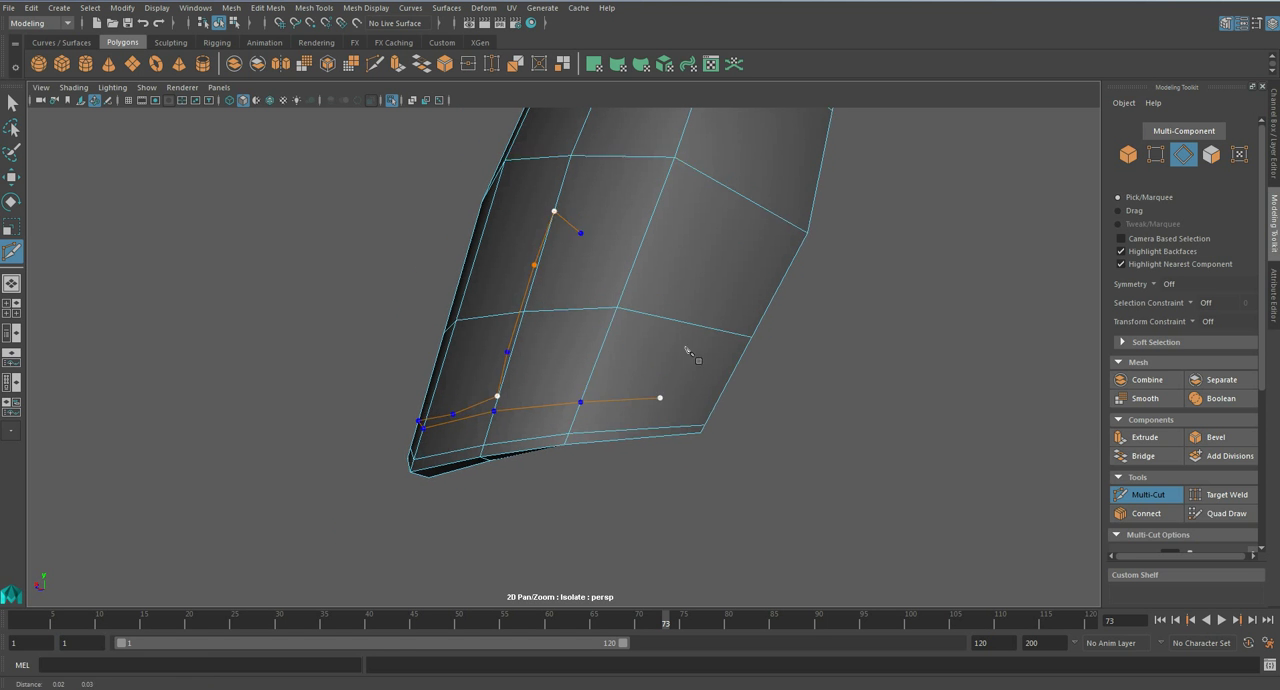
pyautogui.keyDown('alt'); pyautogui.moveTo(712, 347); pyautogui.dragTo(628, 425, button='middle'); pyautogui.keyUp('alt')
pyautogui.click(650, 278)
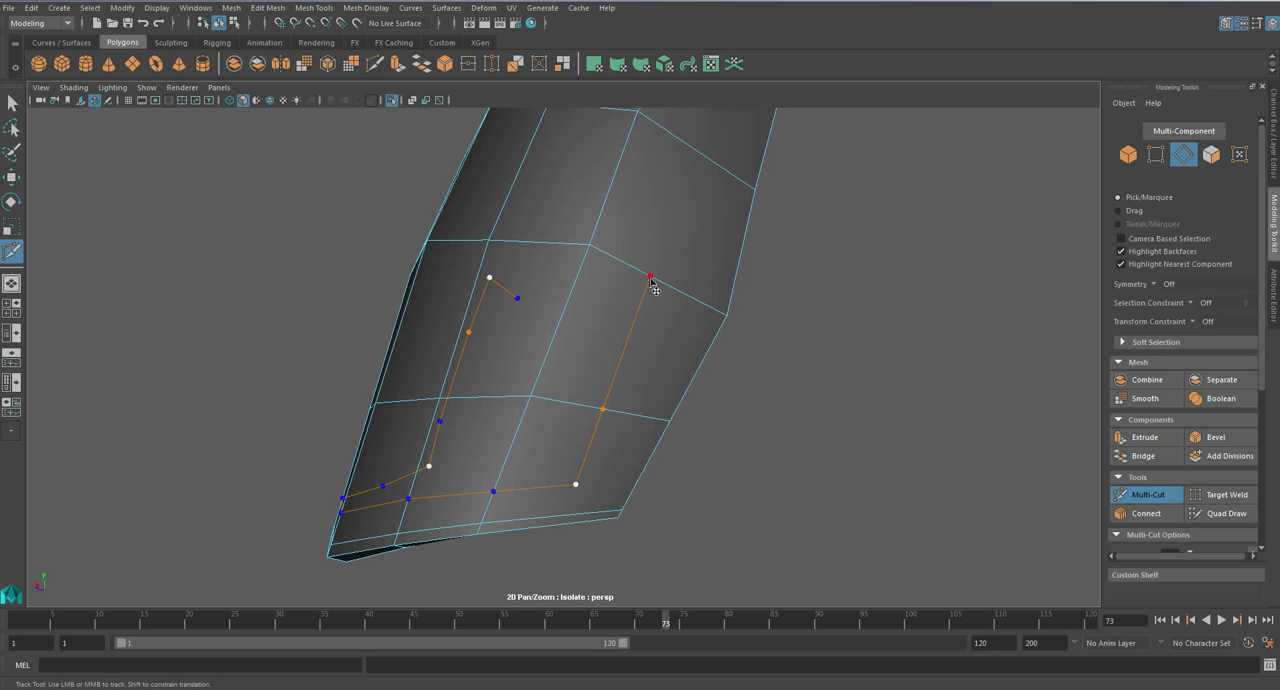
pyautogui.click(671, 208)
pyautogui.click(742, 251)
pyautogui.rightClick(744, 256)
# - Cut a matching line across the inner surface of the plate from one border to the other
pyautogui.keyDown('alt'); pyautogui.moveTo(744, 256); pyautogui.dragTo(434, 235); pyautogui.keyUp('alt')
pyautogui.click(462, 216)
pyautogui.click(460, 231)
pyautogui.click(536, 231)
pyautogui.click(597, 231)
pyautogui.keyDown('alt'); pyautogui.moveTo(626, 248); pyautogui.dragTo(650, 246); pyautogui.keyUp('alt')
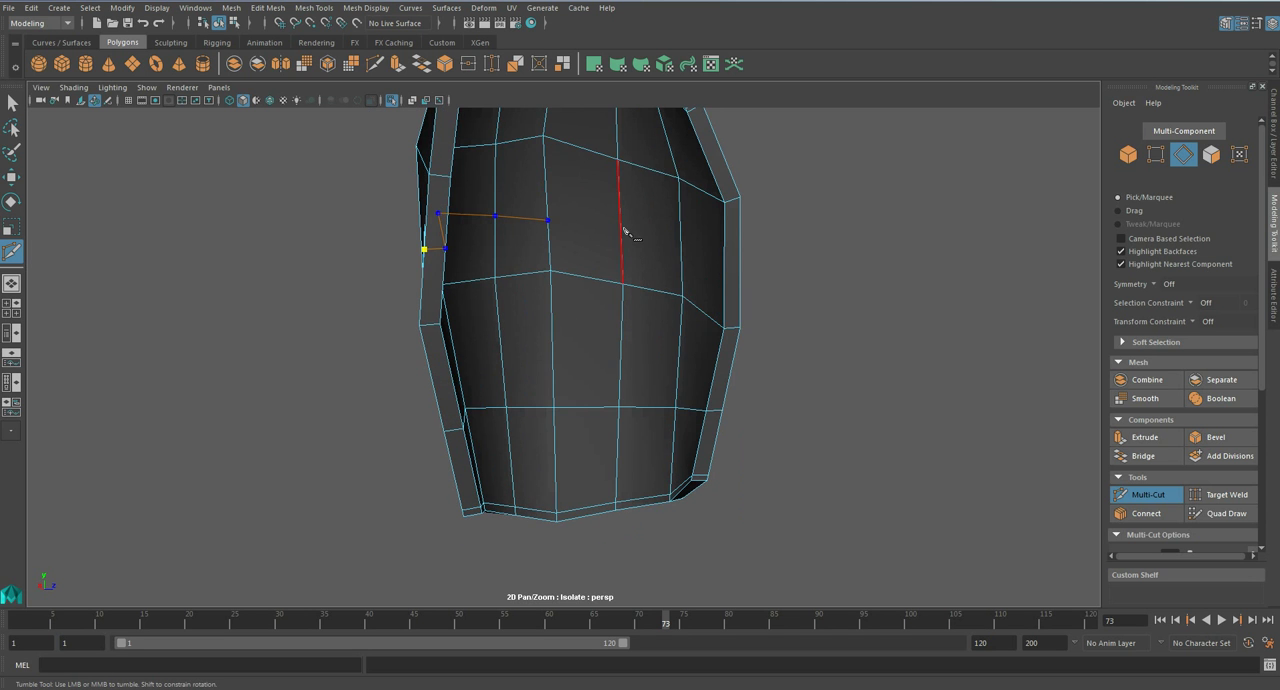
pyautogui.click(681, 246)
pyautogui.click(726, 277)
pyautogui.keyDown('alt'); pyautogui.moveTo(727, 277); pyautogui.dragTo(577, 297); pyautogui.keyUp('alt')
pyautogui.press('Return')
# - Cut edges joining the panel line's upper and lower corners to the adjacent mesh vertices on the first side
pyautogui.click(578, 314)
pyautogui.click(601, 209)
pyautogui.press('Return')
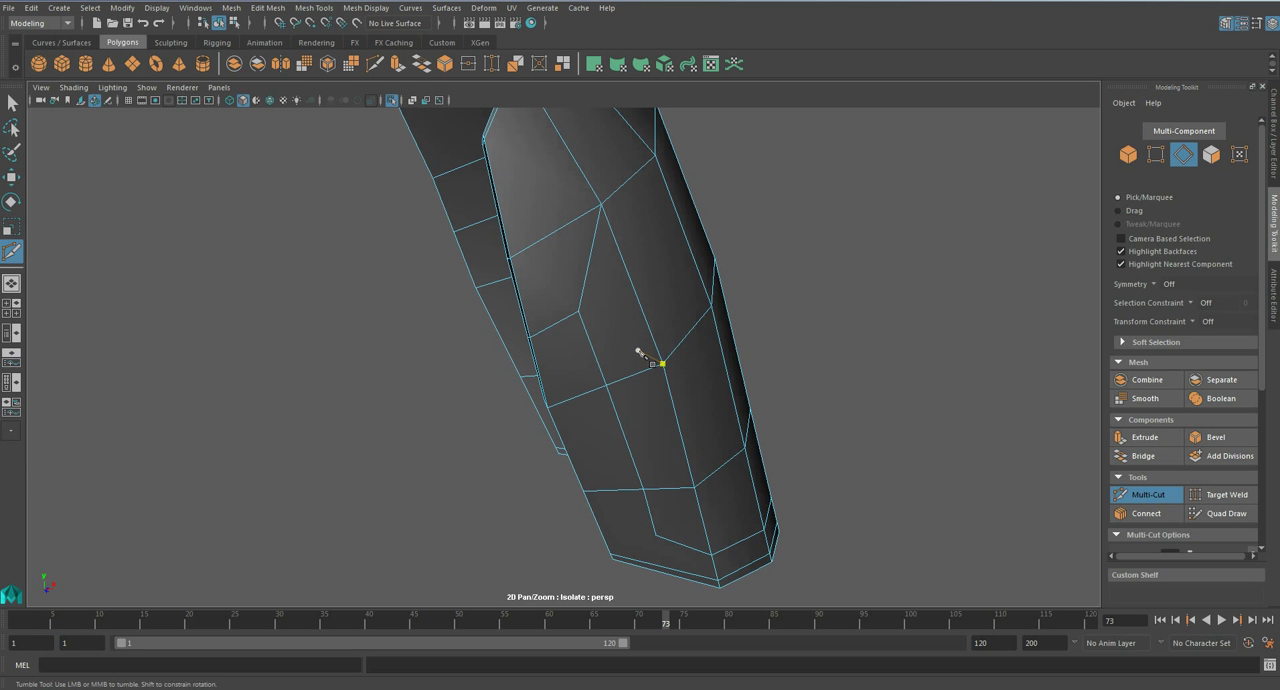
pyautogui.keyDown('alt'); pyautogui.moveTo(637, 350); pyautogui.dragTo(614, 265, button='middle'); pyautogui.keyUp('alt')
pyautogui.click(587, 467)
pyautogui.keyDown('alt'); pyautogui.moveTo(686, 383); pyautogui.dragTo(677, 411); pyautogui.keyUp('alt')
pyautogui.click(645, 418)
pyautogui.click(683, 442)
pyautogui.press('Return')
# - Connect the panel line's upper corner to the adjacent vertex on the opposite side and check the plate in smooth preview
pyautogui.keyDown('alt'); pyautogui.moveTo(750, 338); pyautogui.dragTo(656, 312, button='middle'); pyautogui.keyUp('alt')
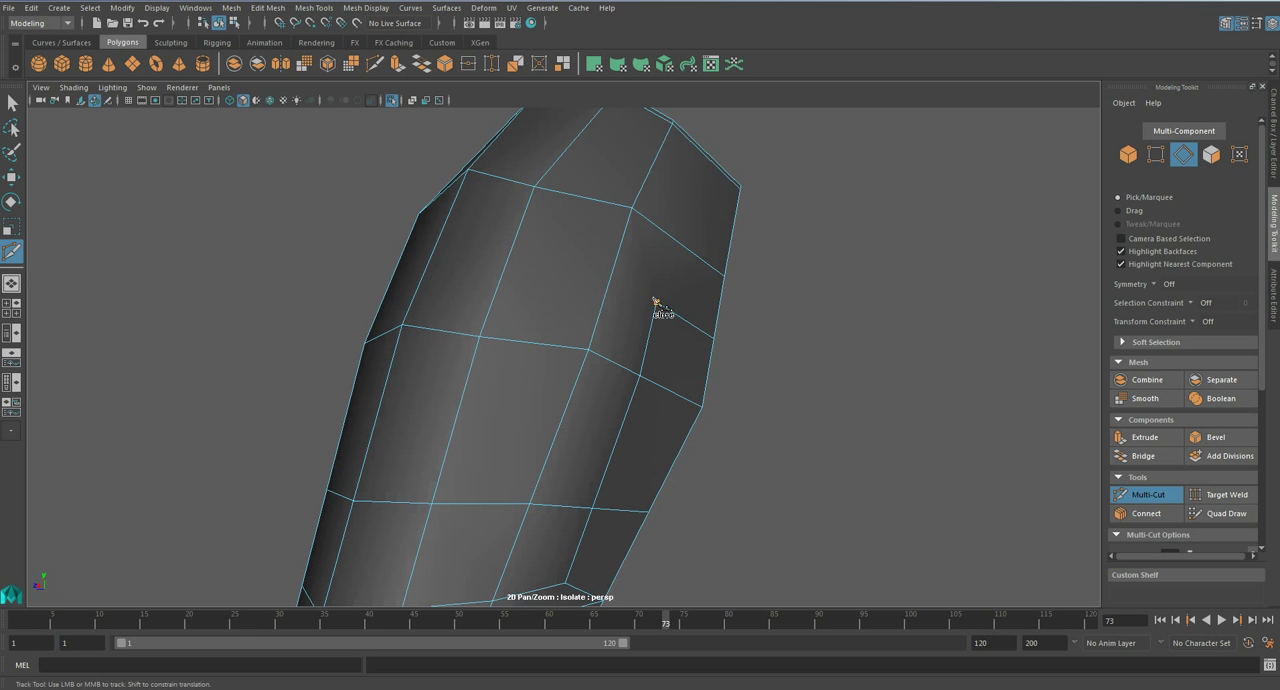
pyautogui.click(632, 210)
pyautogui.press('Return')
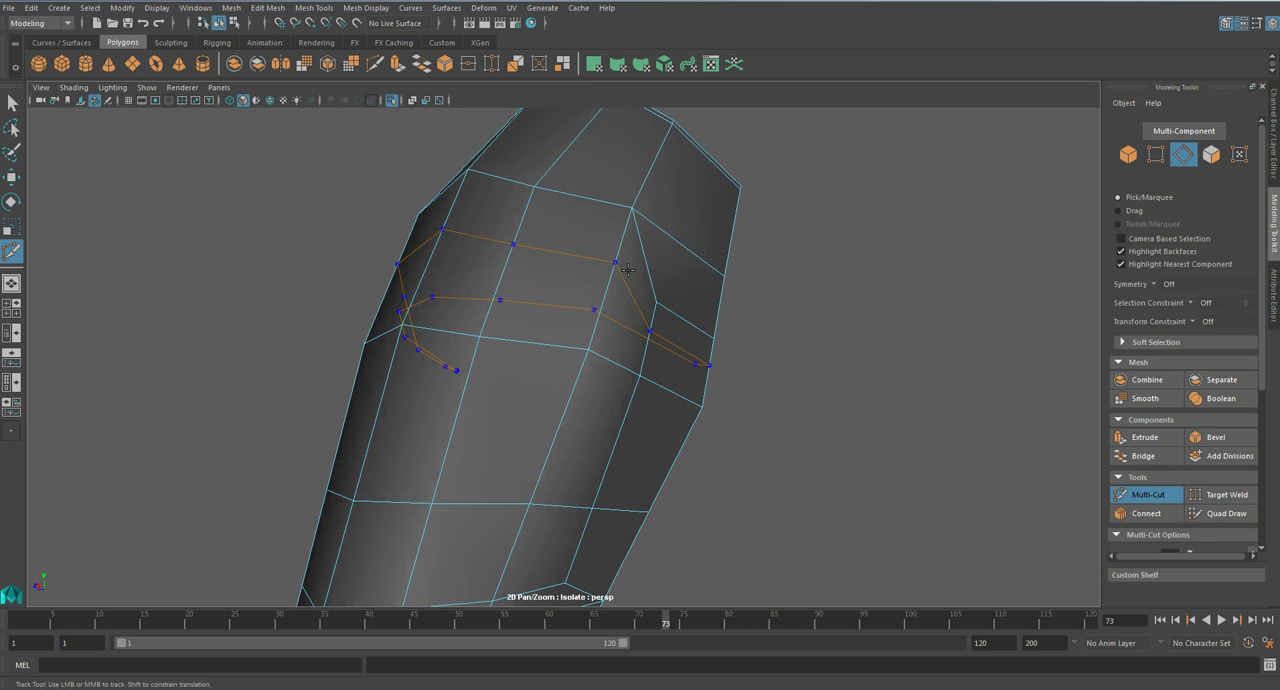
pyautogui.press('3')
pyautogui.click(628, 355)
pyautogui.keyDown('alt'); pyautogui.moveTo(636, 332); pyautogui.dragTo(602, 291); pyautogui.keyUp('alt')
pyautogui.keyDown('alt'); pyautogui.moveTo(571, 449); pyautogui.dragTo(759, 399); pyautogui.keyUp('alt')
pyautogui.press('1')
# - Select the full panel-line edge loop around the plate and bevel it with fraction 0.5 and 1 segment
pyautogui.keyDown('alt'); pyautogui.moveTo(666, 349); pyautogui.dragTo(728, 370); pyautogui.keyUp('alt')
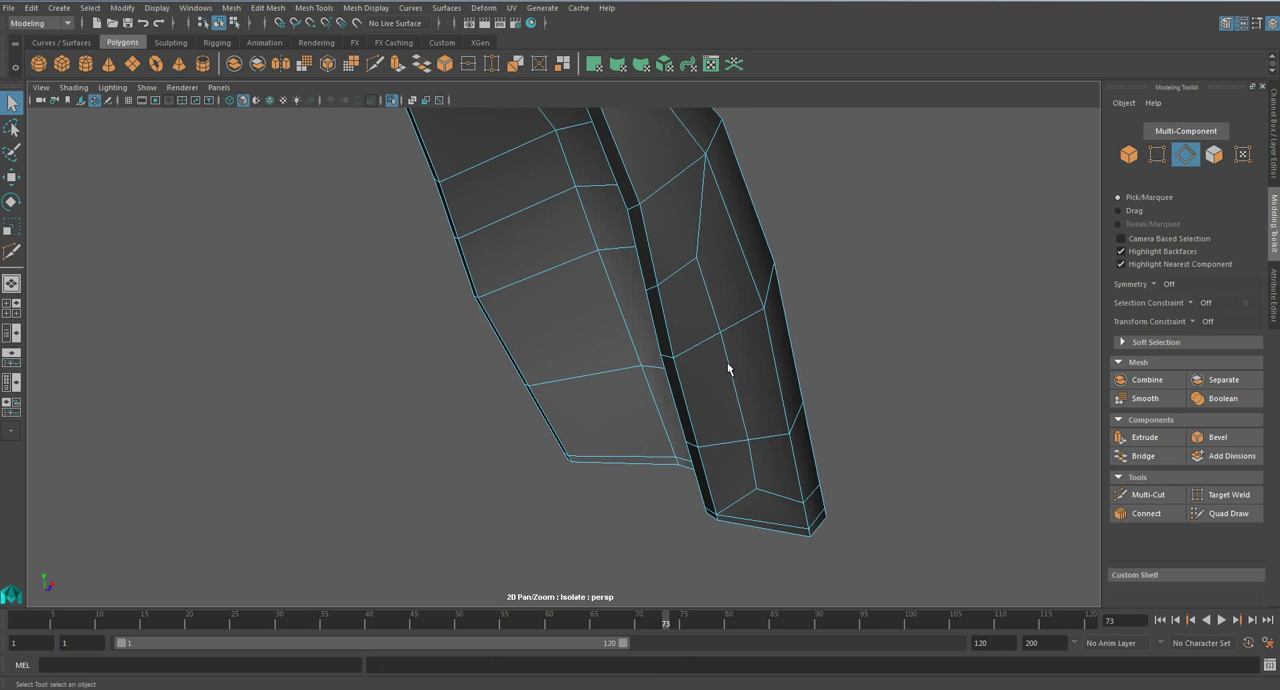
pyautogui.moveTo(728, 370); pyautogui.dragTo(723, 357, button='right')
pyautogui.keyDown('alt'); pyautogui.moveTo(723, 357); pyautogui.dragTo(679, 347); pyautogui.keyUp('alt')
pyautogui.doubleClick(676, 368)
pyautogui.doubleClick(737, 508)
pyautogui.keyDown('alt'); pyautogui.moveTo(820, 443); pyautogui.dragTo(700, 389); pyautogui.keyUp('alt')
pyautogui.keyDown('shift'); pyautogui.doubleClick(643, 463); pyautogui.keyUp('shift')
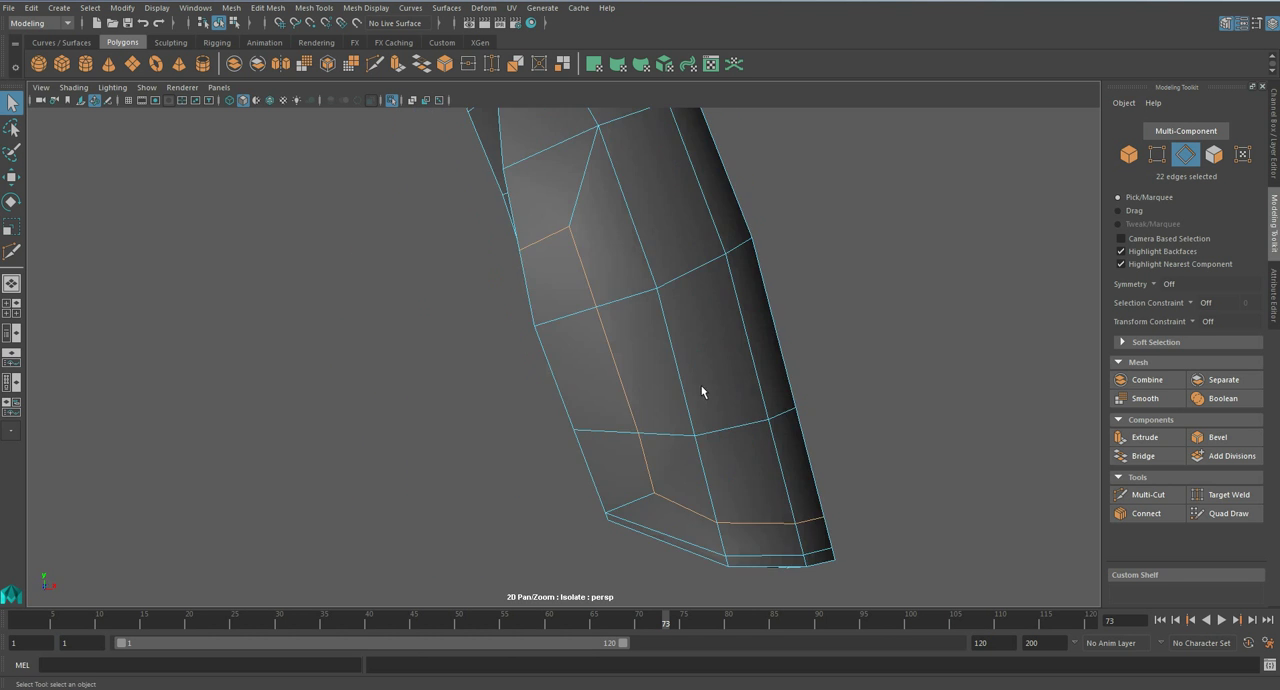
pyautogui.click(1190, 437)
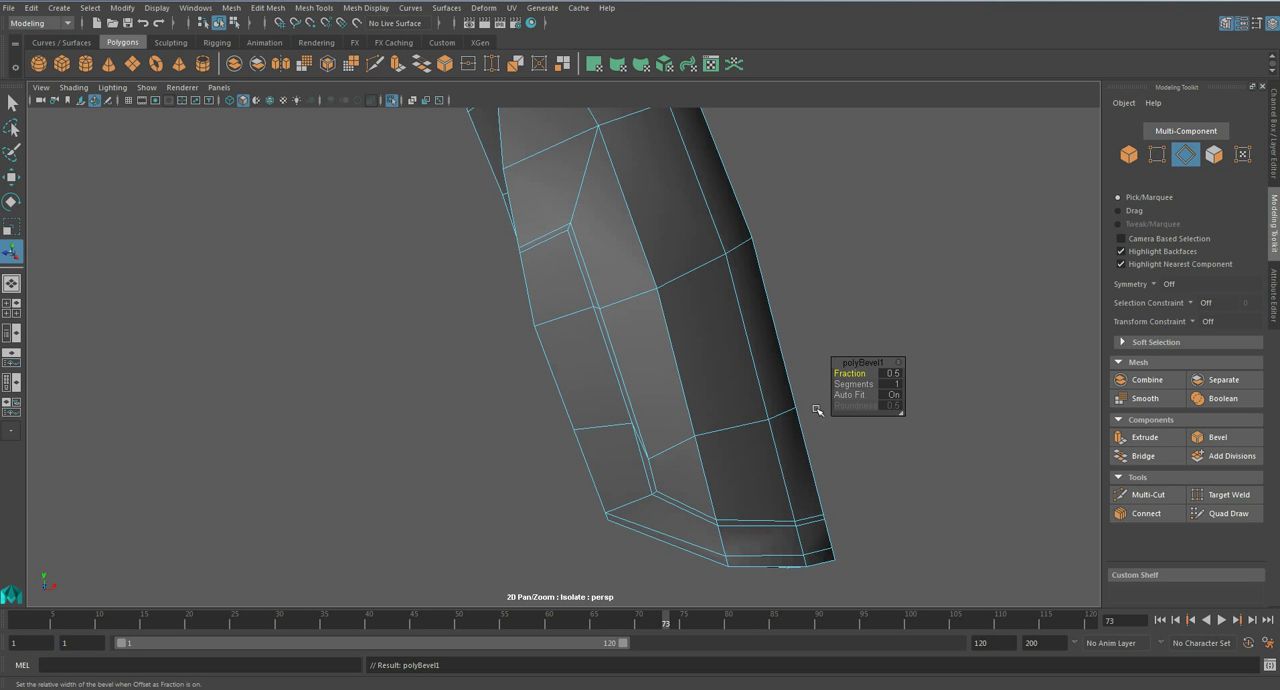
# - Turn off Auto Fit for the panel-line bevel and inspect its corners
pyautogui.keyDown('alt'); pyautogui.moveTo(647, 440); pyautogui.dragTo(694, 429); pyautogui.keyUp('alt')
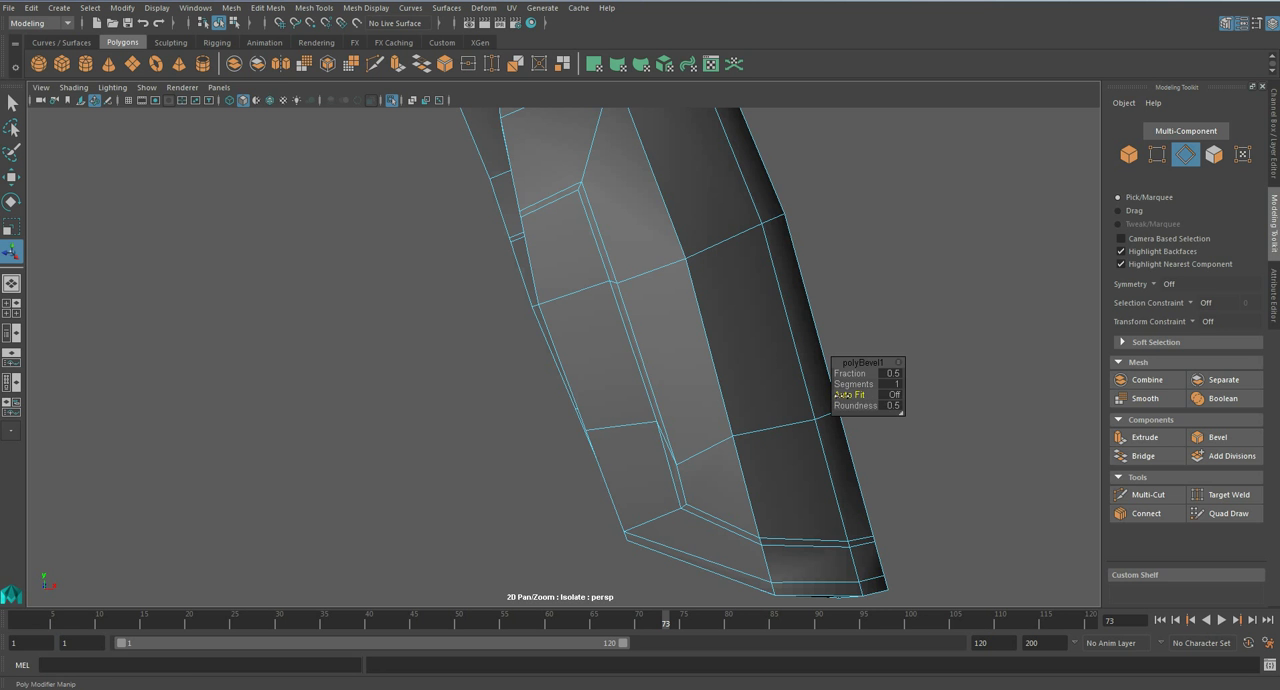
pyautogui.keyDown('alt'); pyautogui.moveTo(680, 349); pyautogui.dragTo(634, 348, button='middle'); pyautogui.keyUp('alt')
pyautogui.scroll(1, 634, 374)
pyautogui.scroll(-1, 643, 383)
pyautogui.scroll(-3, 643, 390)
pyautogui.moveTo(645, 404)
pyautogui.keyDown('alt'); pyautogui.mouseDown()
pyautogui.moveTo(531, 406)
pyautogui.moveTo(650, 410)
pyautogui.moveTo(671, 437)
pyautogui.moveTo(668, 411)
pyautogui.mouseUp(); pyautogui.keyUp('alt')
pyautogui.press('q')
# - Move the stray bevel vertex near the wrist-end corner up the panel line, level with its neighbouring vertex
pyautogui.scroll(3, 647, 408)
pyautogui.moveTo(668, 411); pyautogui.dragTo(606, 332, button='right')
pyautogui.keyDown('alt'); pyautogui.moveTo(606, 335); pyautogui.dragTo(547, 378); pyautogui.keyUp('alt')
pyautogui.scroll(2, 548, 386)
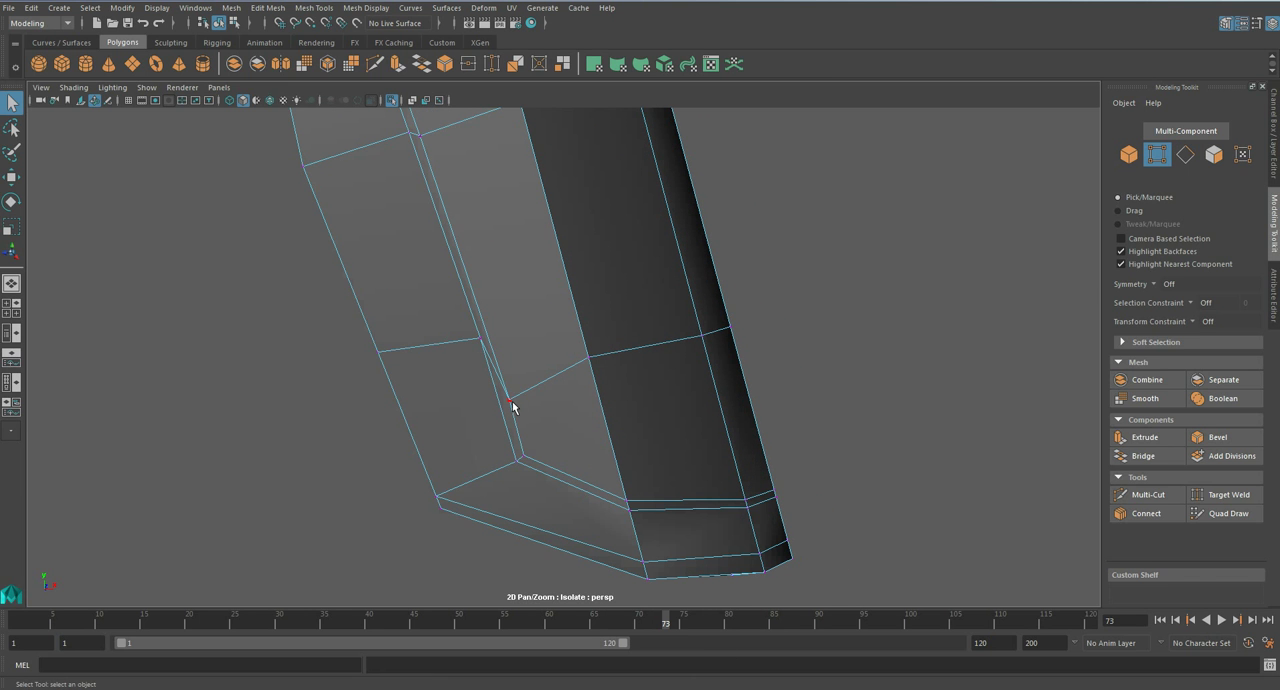
pyautogui.click(510, 403)
pyautogui.press('w')
pyautogui.moveTo(554, 357); pyautogui.dragTo(537, 288)
pyautogui.keyDown('alt'); pyautogui.moveTo(537, 288); pyautogui.dragTo(561, 363); pyautogui.keyUp('alt')
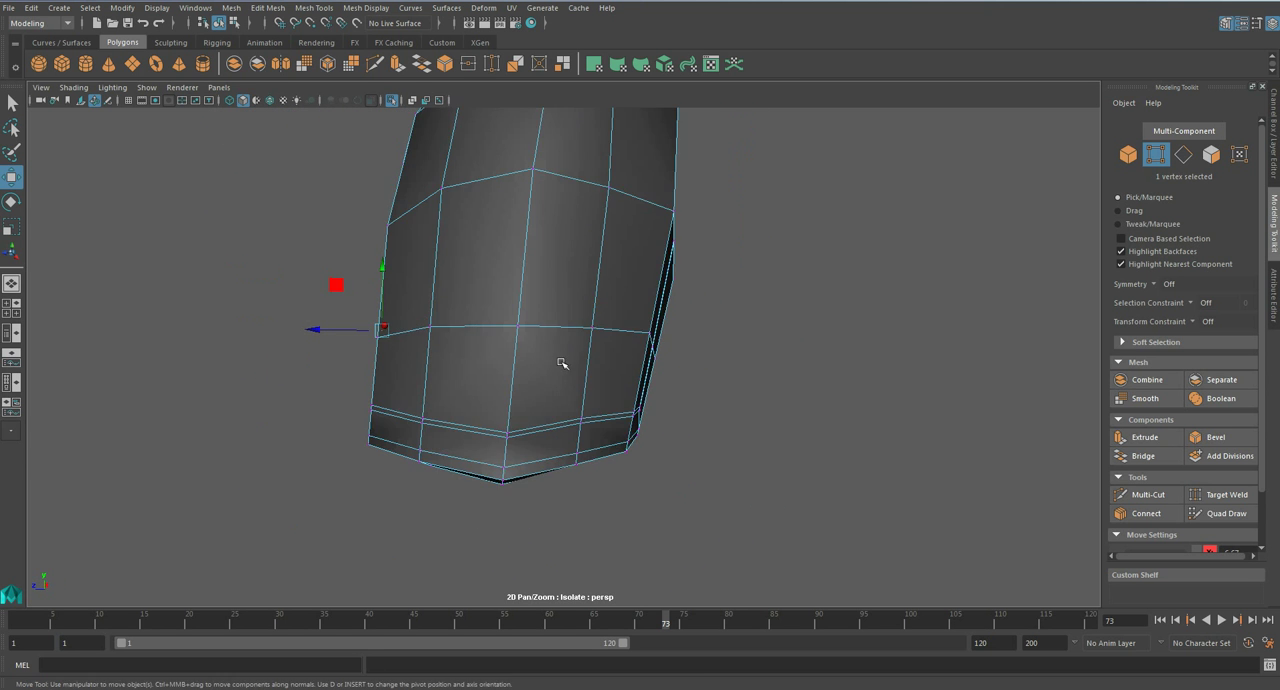
pyautogui.keyDown('alt'); pyautogui.moveTo(536, 310); pyautogui.dragTo(545, 317); pyautogui.keyUp('alt')
# - Reposition the groups of vertices along the plate's side edges to refine its outline, and save the scene
pyautogui.moveTo(637, 293); pyautogui.dragTo(688, 361)
pyautogui.keyDown('alt'); pyautogui.moveTo(698, 362); pyautogui.dragTo(681, 366); pyautogui.keyUp('alt')
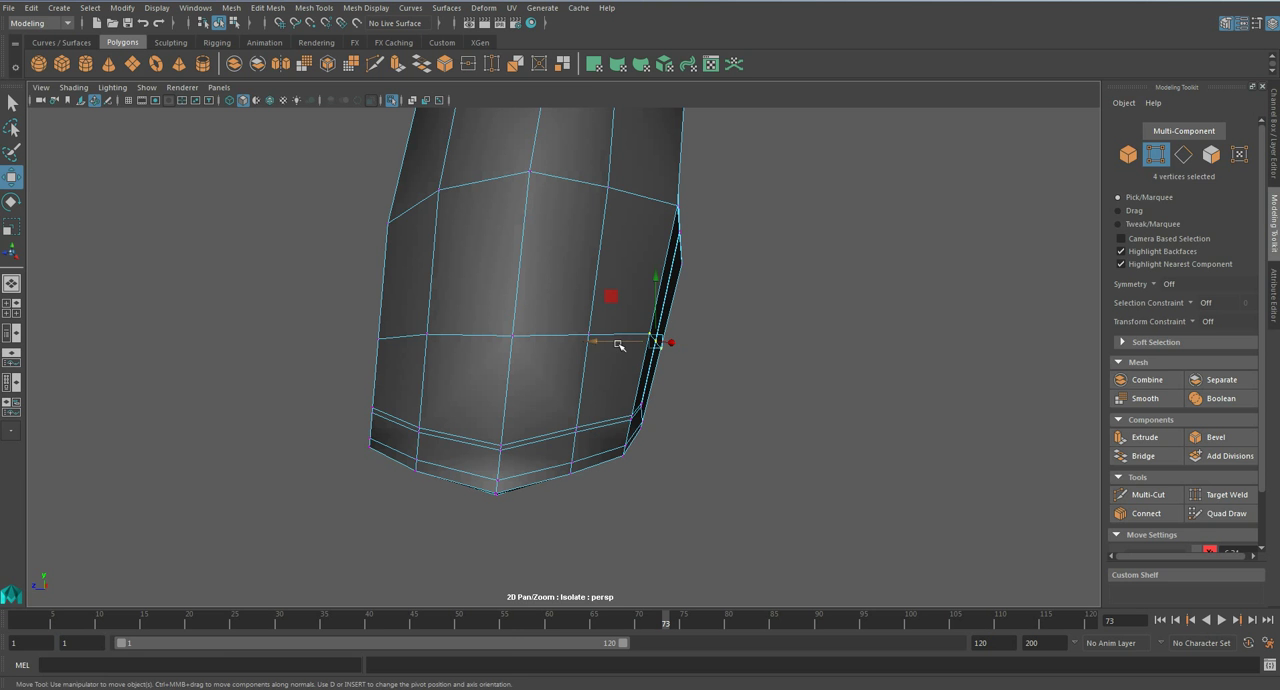
pyautogui.keyDown('alt'); pyautogui.moveTo(609, 346); pyautogui.dragTo(583, 498); pyautogui.keyUp('alt')
pyautogui.keyDown('alt'); pyautogui.moveTo(592, 402); pyautogui.dragTo(616, 373); pyautogui.keyUp('alt')
pyautogui.moveTo(654, 336); pyautogui.dragTo(738, 401)
pyautogui.keyDown('alt'); pyautogui.moveTo(738, 401); pyautogui.dragTo(694, 386); pyautogui.keyUp('alt')
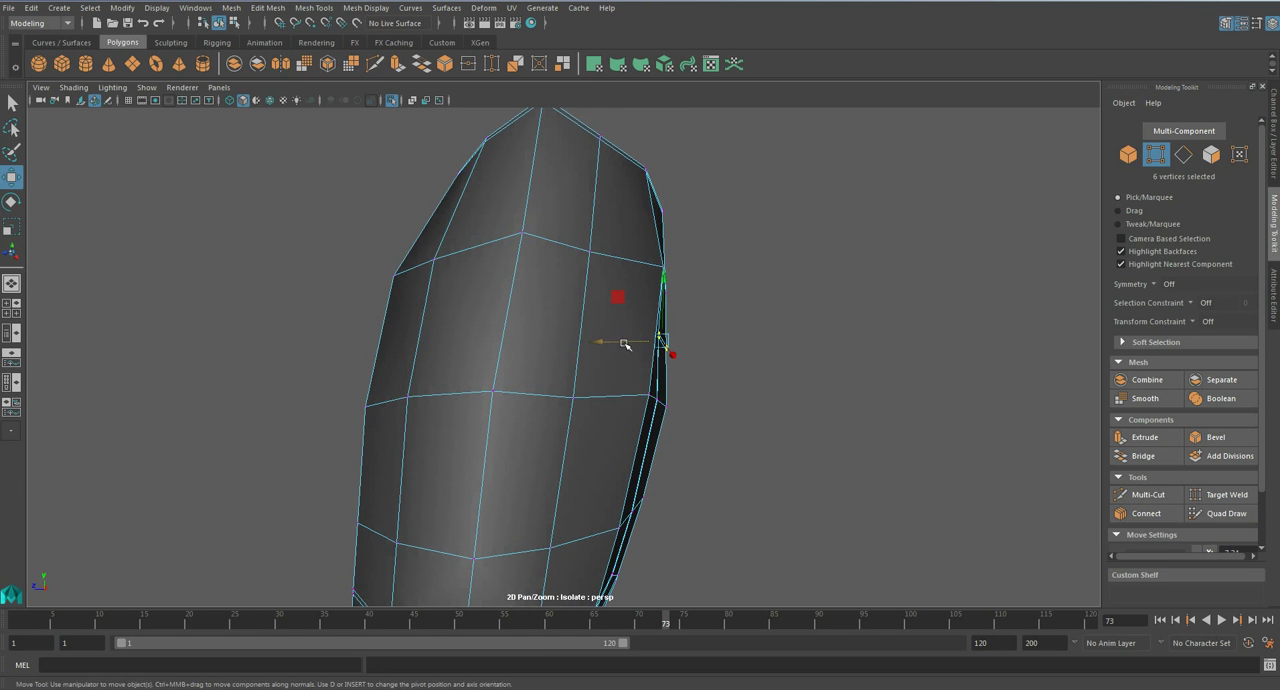
pyautogui.keyDown('alt'); pyautogui.moveTo(609, 340); pyautogui.dragTo(424, 380); pyautogui.keyUp('alt')
pyautogui.keyDown('alt'); pyautogui.moveTo(361, 373); pyautogui.dragTo(403, 404); pyautogui.keyUp('alt')
pyautogui.keyDown('alt'); pyautogui.moveTo(403, 404); pyautogui.dragTo(603, 401); pyautogui.keyUp('alt')
pyautogui.click(432, 467)
pyautogui.click(411, 423)
pyautogui.scroll(4, 415, 423)
pyautogui.press('q')
# - Select the complete strip of narrow bevel faces along the panel line
pyautogui.press('F11')
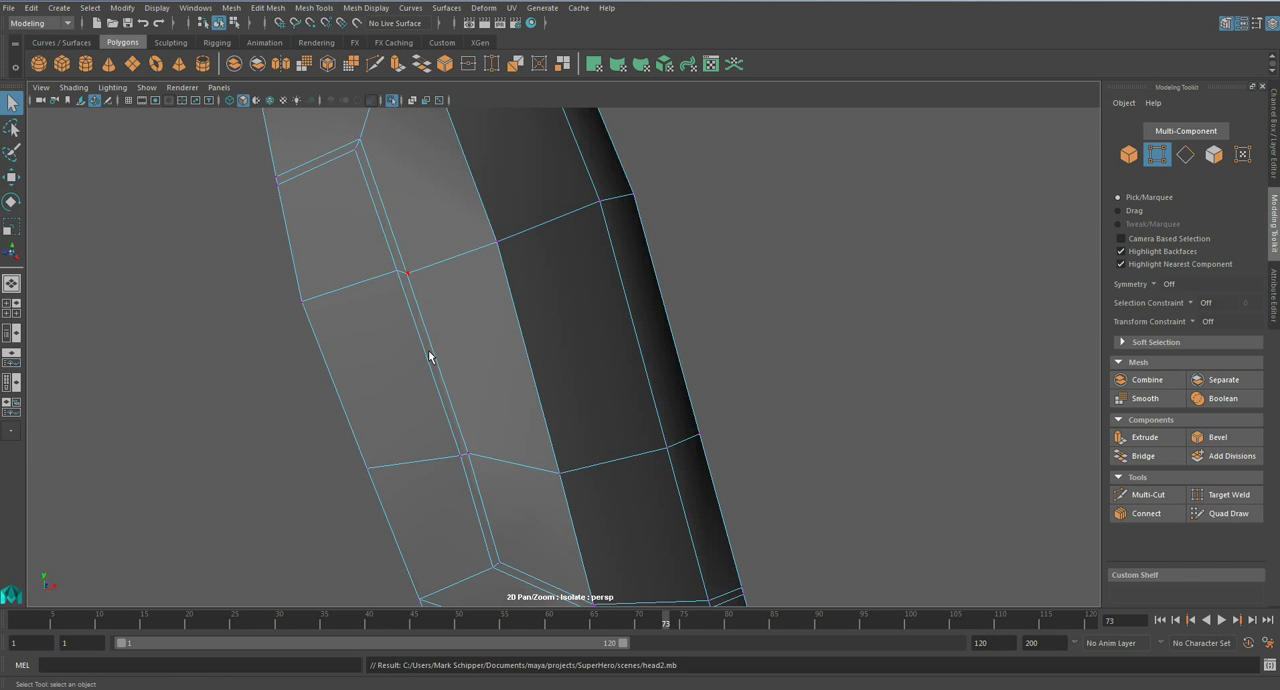
pyautogui.click(407, 264)
pyautogui.keyDown('shift'); pyautogui.click(407, 263); pyautogui.keyUp('shift')
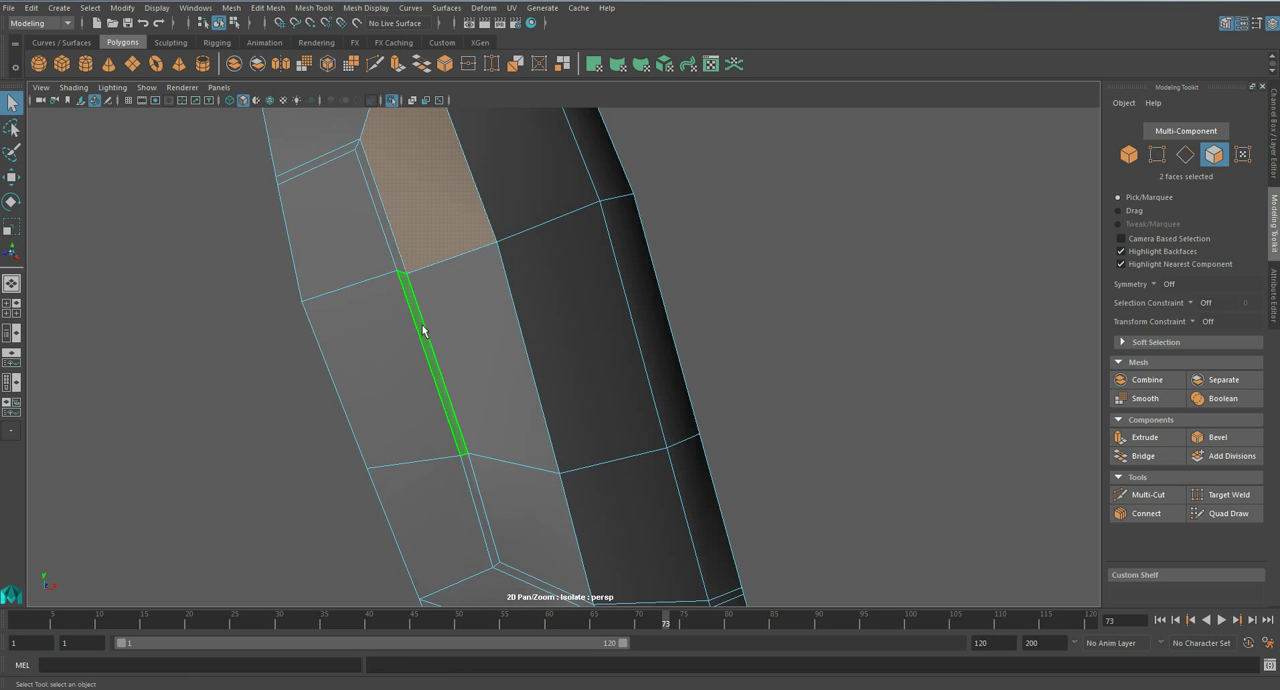
pyautogui.click(423, 327)
pyautogui.keyDown('shift'); pyautogui.doubleClick(399, 264); pyautogui.keyUp('shift')
pyautogui.scroll(-3, 583, 409)
pyautogui.keyDown('alt'); pyautogui.moveTo(583, 409); pyautogui.dragTo(637, 418); pyautogui.keyUp('alt')
pyautogui.scroll(4, 488, 381)
# - Extrude the selected face strip with a thickness value and check the panel line in smooth preview
pyautogui.click(1148, 438)
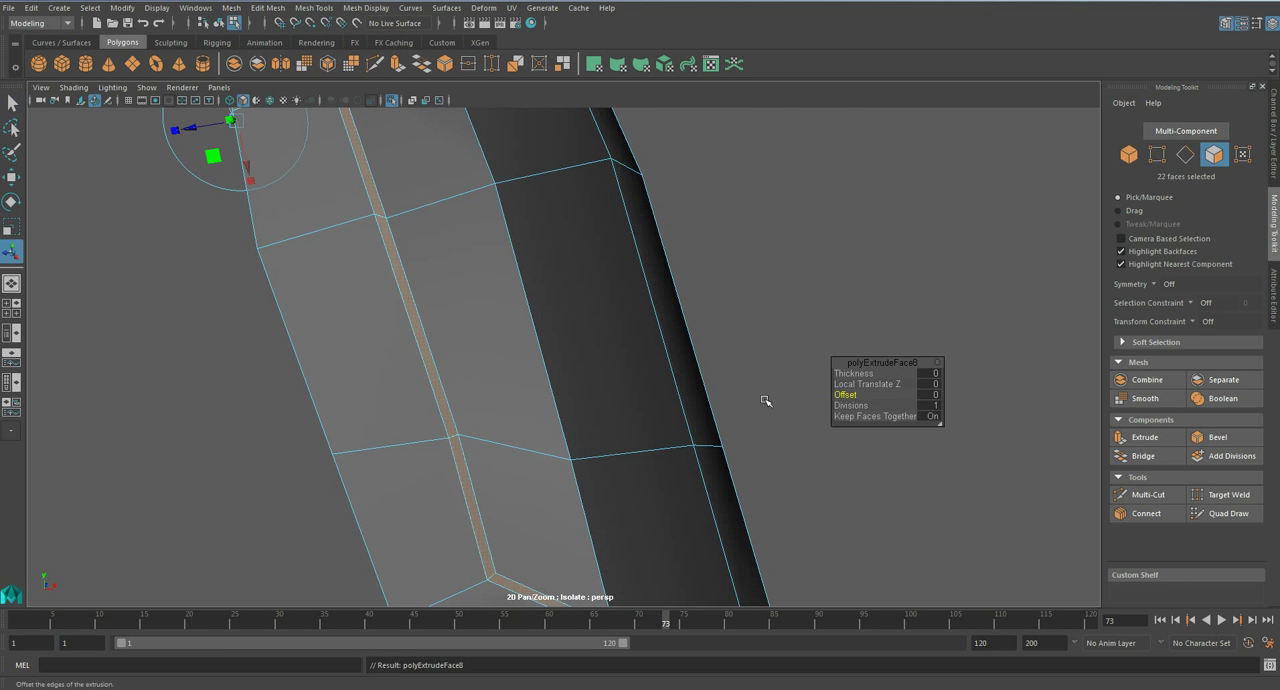
pyautogui.click(930, 374)
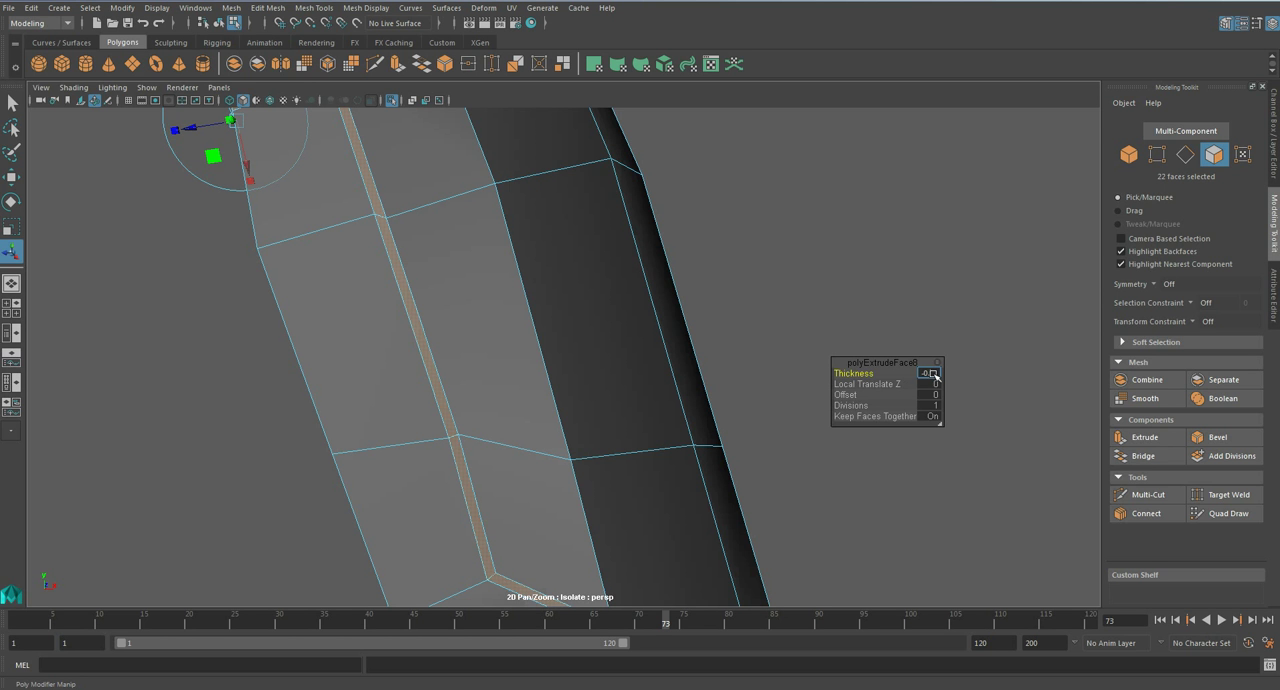
pyautogui.press('Return')
pyautogui.keyDown('alt'); pyautogui.moveTo(652, 468); pyautogui.dragTo(580, 352); pyautogui.keyUp('alt')
pyautogui.press('q')
pyautogui.press('3')
pyautogui.moveTo(534, 287); pyautogui.dragTo(597, 269, button='right')
pyautogui.scroll(-5, 597, 269)
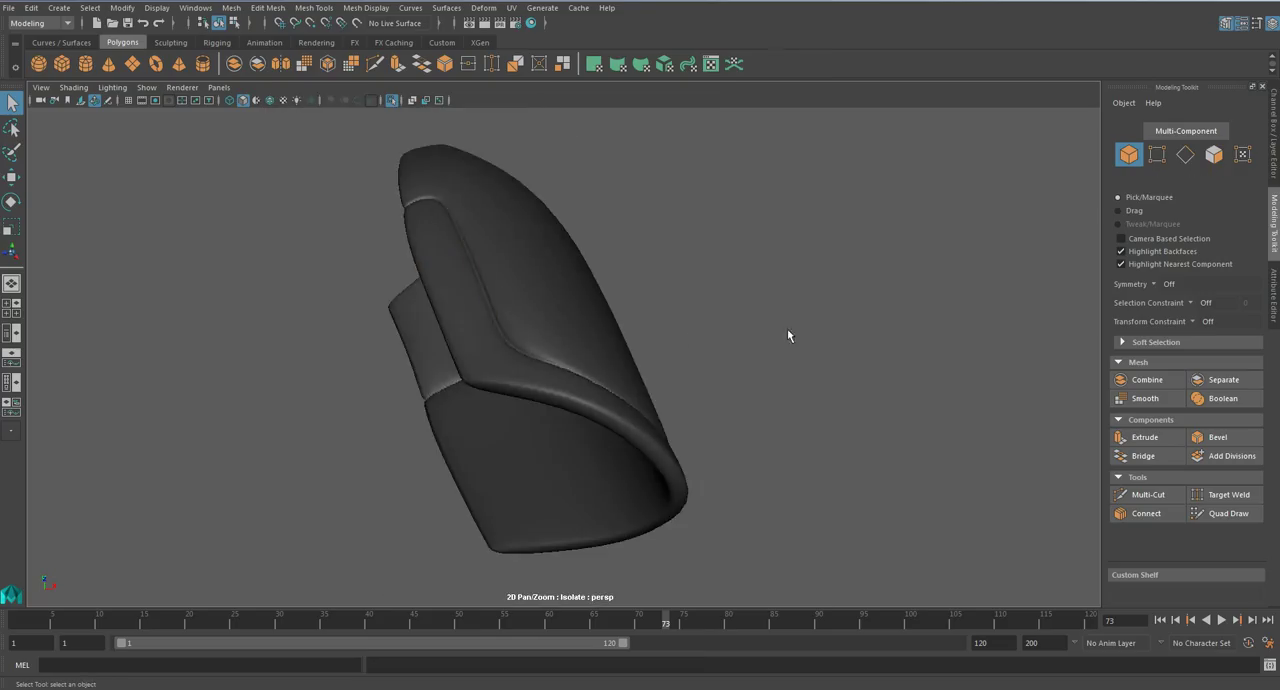
# - Bring back the whole character and inspect the panel line on the forearm plate in context
pyautogui.click(787, 329)
pyautogui.scroll(-2, 616, 347)
pyautogui.keyDown('alt'); pyautogui.moveTo(616, 347); pyautogui.dragTo(677, 391); pyautogui.keyUp('alt')
pyautogui.scroll(-4, 662, 401)
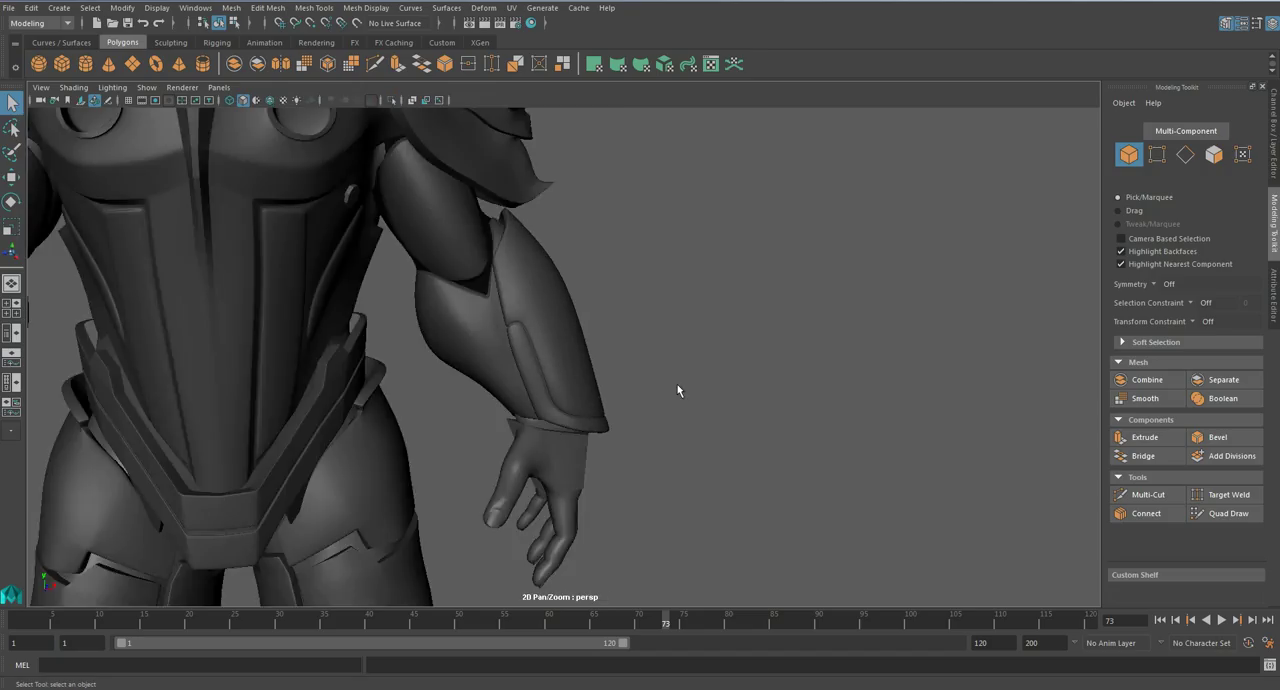
pyautogui.scroll(-3, 680, 400)
pyautogui.scroll(4, 637, 420)
# - Isolate and frame the forearm armour plate and display it as an unsmoothed mesh facing its outer side
pyautogui.click(585, 373)
pyautogui.click(667, 395)
pyautogui.click(558, 368)
pyautogui.hotkey('ctrl', '1')
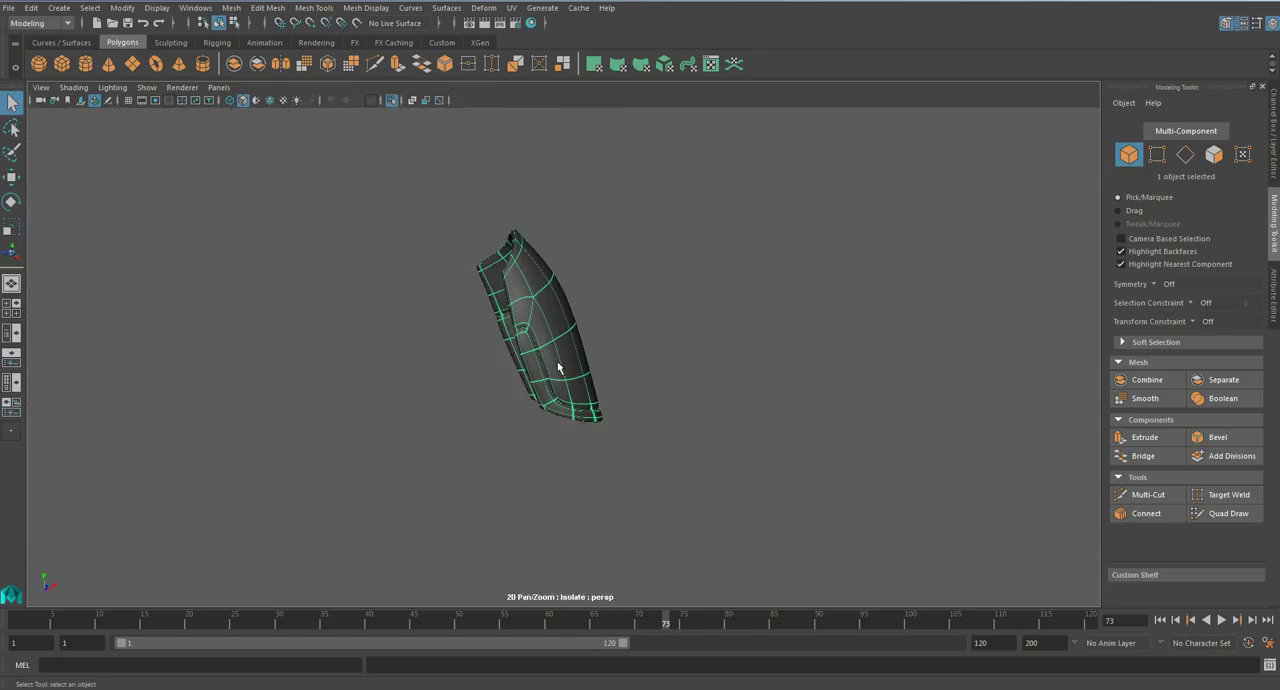
pyautogui.press('f')
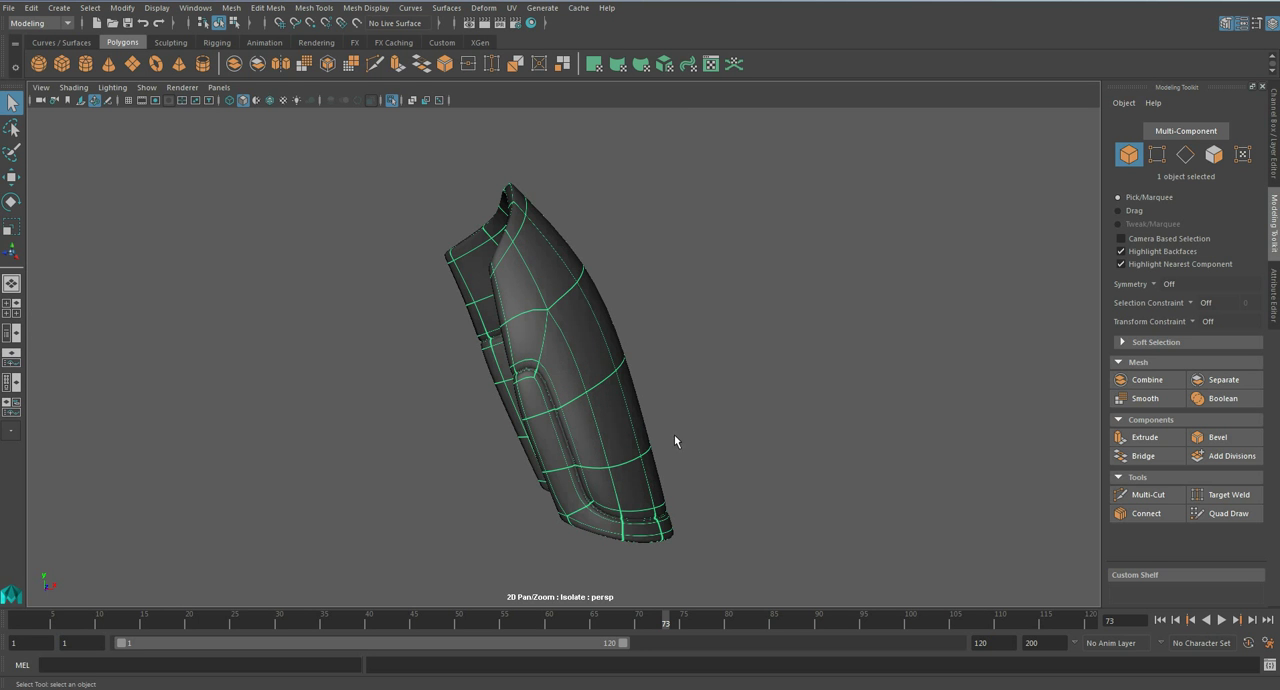
pyautogui.keyDown('alt'); pyautogui.moveTo(680, 414); pyautogui.dragTo(558, 260); pyautogui.keyUp('alt')
pyautogui.click(582, 396)
pyautogui.press('1')
pyautogui.moveTo(587, 409)
pyautogui.keyDown('alt'); pyautogui.mouseDown()
pyautogui.moveTo(568, 325)
pyautogui.moveTo(569, 412)
pyautogui.mouseUp(); pyautogui.keyUp('alt')
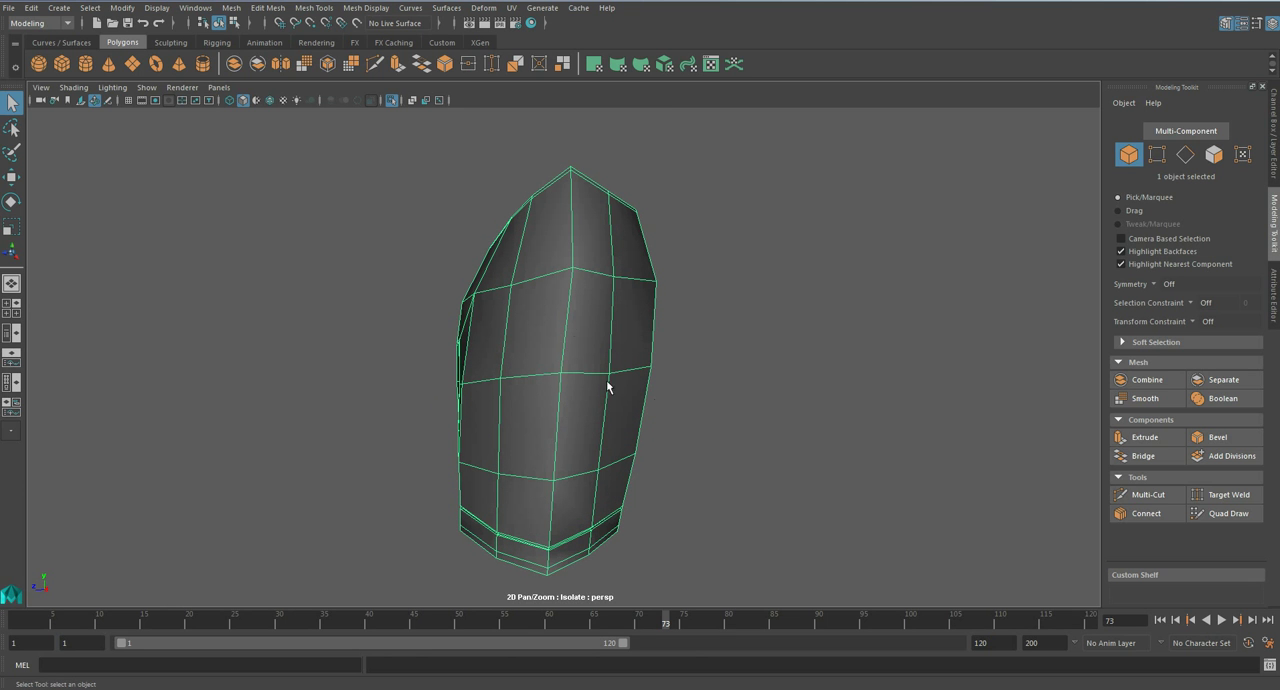
# - Select an edge beside the centre ridge on the plate's outer surface and reposition it to refine the curvature
pyautogui.moveTo(573, 326); pyautogui.dragTo(571, 286, button='right')
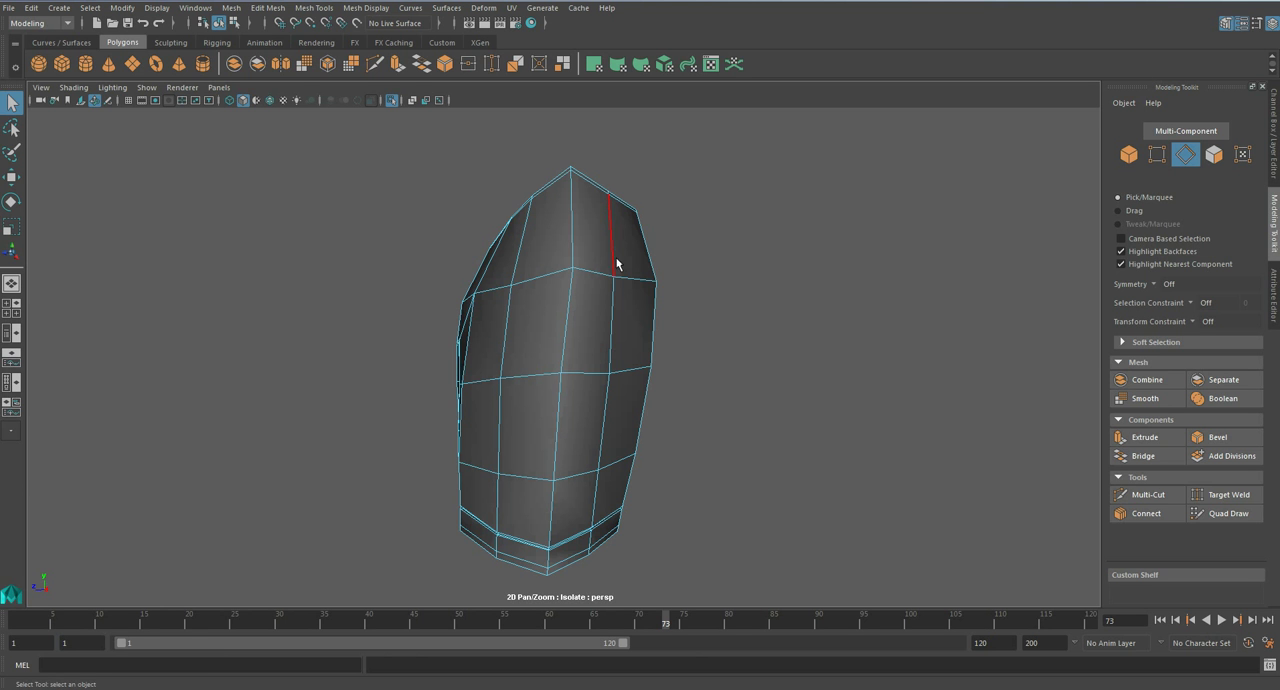
pyautogui.click(609, 343)
pyautogui.keyDown('alt'); pyautogui.moveTo(635, 383); pyautogui.dragTo(625, 413); pyautogui.keyUp('alt')
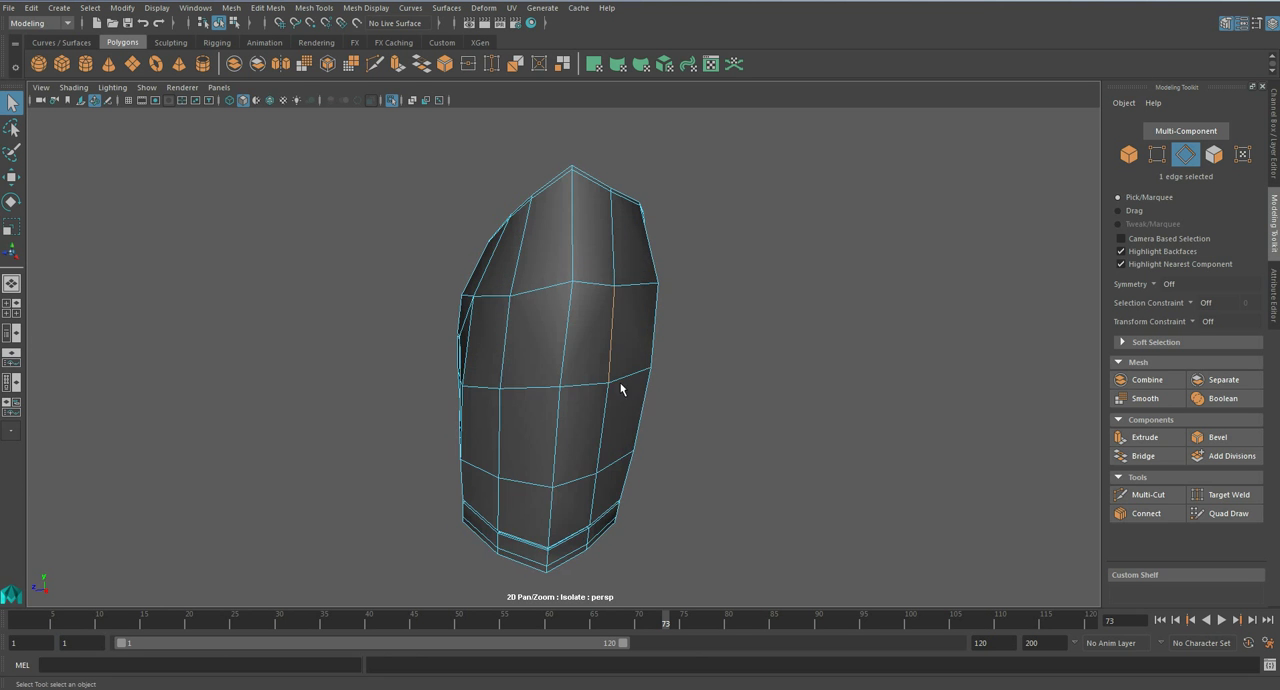
pyautogui.keyDown('alt'); pyautogui.moveTo(613, 396); pyautogui.dragTo(597, 475, button='middle'); pyautogui.keyUp('alt')
pyautogui.keyDown('alt'); pyautogui.moveTo(597, 477); pyautogui.dragTo(620, 375); pyautogui.keyUp('alt')
pyautogui.press('w')
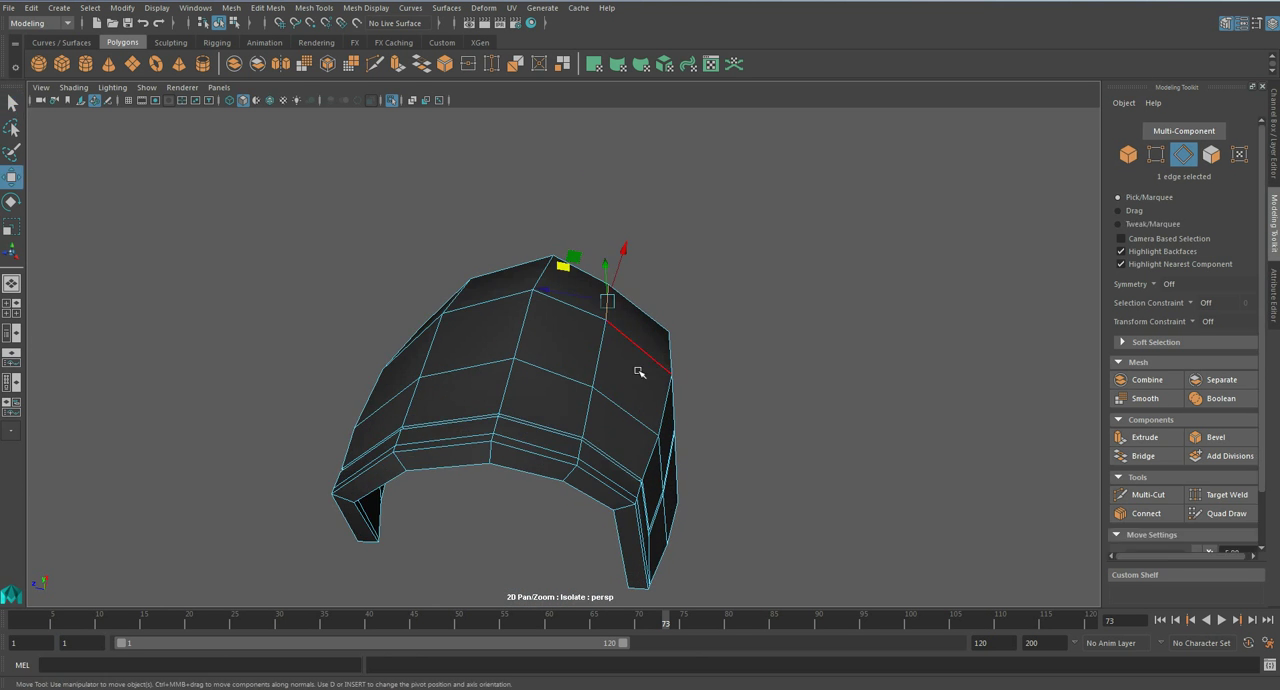
pyautogui.keyDown('alt'); pyautogui.moveTo(590, 254); pyautogui.dragTo(611, 275); pyautogui.keyUp('alt')
# - Reposition individual points across the plate's outer surface to even out its shape, checking it in smooth preview
pyautogui.click(462, 286)
pyautogui.click(467, 292)
pyautogui.keyDown('alt'); pyautogui.moveTo(476, 303); pyautogui.dragTo(542, 316); pyautogui.keyUp('alt')
pyautogui.moveTo(473, 226); pyautogui.dragTo(529, 377)
pyautogui.moveTo(528, 325); pyautogui.dragTo(466, 326, button='right')
pyautogui.click(489, 485)
pyautogui.keyDown('alt'); pyautogui.moveTo(526, 506); pyautogui.dragTo(444, 482); pyautogui.keyUp('alt')
pyautogui.click(618, 462)
pyautogui.moveTo(597, 467); pyautogui.dragTo(608, 468)
pyautogui.keyDown('alt'); pyautogui.moveTo(602, 450); pyautogui.dragTo(578, 350); pyautogui.keyUp('alt')
pyautogui.press('3')
pyautogui.press('1')
# - Delete the extra edge loop along the pointed elbow-end rim, save the scene and check the smooth preview
pyautogui.keyDown('alt'); pyautogui.moveTo(577, 335); pyautogui.dragTo(614, 494, button='middle'); pyautogui.keyUp('alt')
pyautogui.scroll(4, 606, 420)
pyautogui.press('q')
pyautogui.moveTo(597, 325)
pyautogui.mouseDown(button='right')
pyautogui.moveTo(598, 348)
pyautogui.moveTo(601, 310)
pyautogui.mouseUp(button='right')
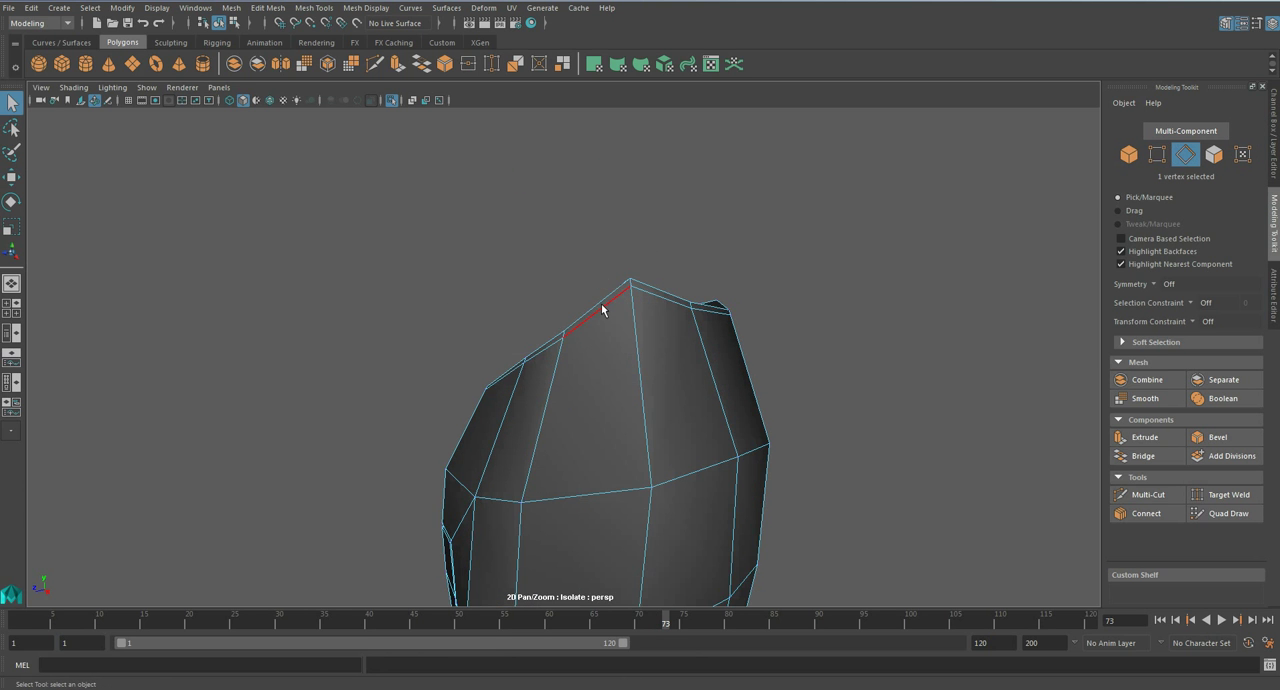
pyautogui.keyDown('alt'); pyautogui.moveTo(603, 311); pyautogui.dragTo(654, 421); pyautogui.keyUp('alt')
pyautogui.hotkey('ctrl', 's')
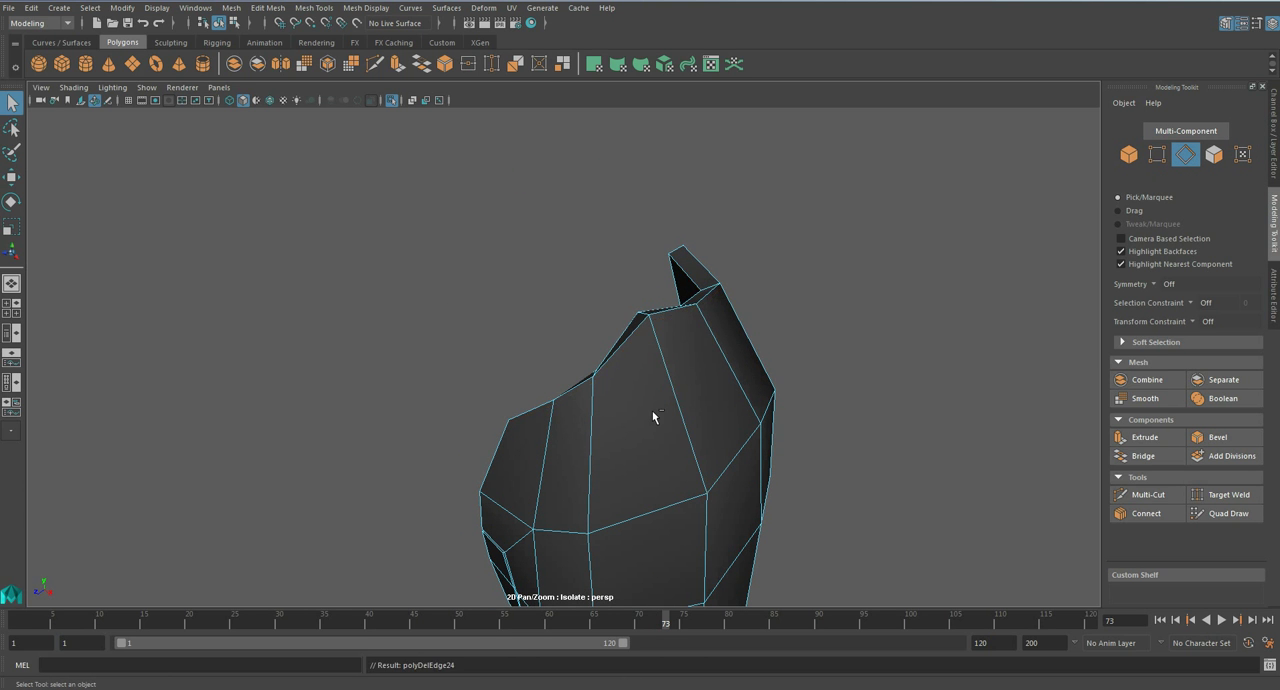
pyautogui.press('Return')
pyautogui.press('3')
pyautogui.press('1')
pyautogui.scroll(-3, 620, 407)
pyautogui.scroll(3, 620, 418)
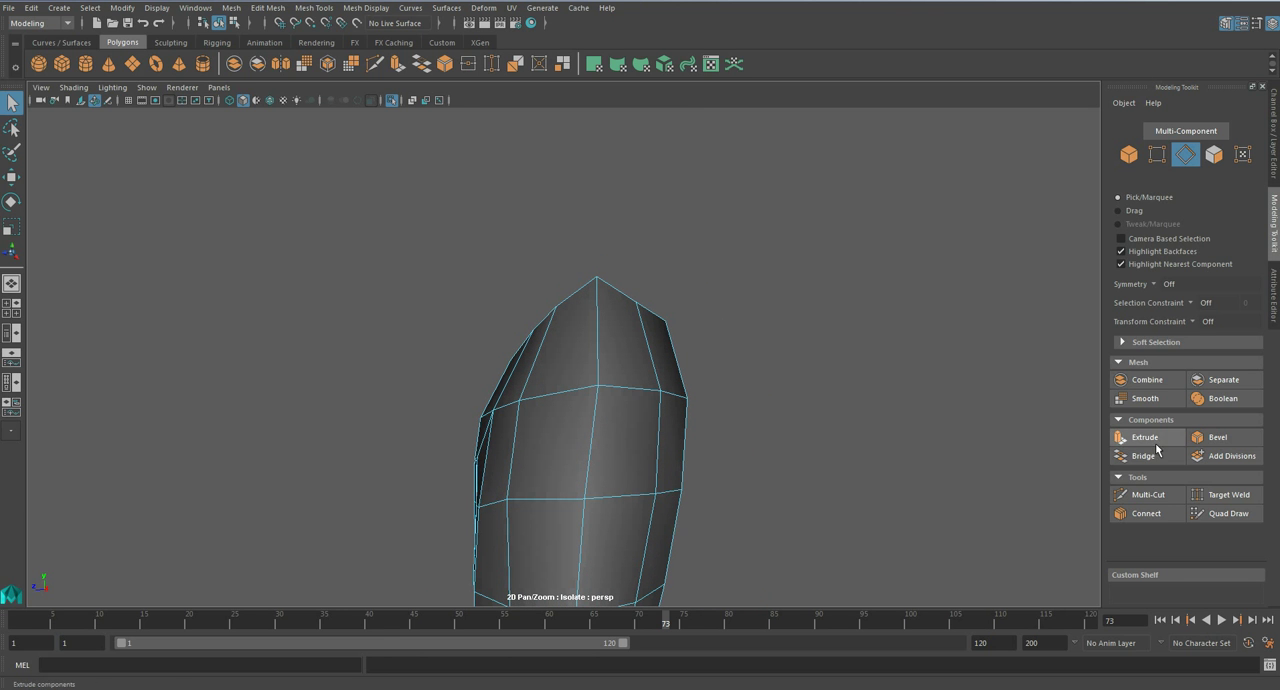
# - Cut a U-shaped edge path with Multi-Cut down the plate's outer face, around the centre ridge and back to the elbow-end rim
pyautogui.click(1148, 495)
pyautogui.keyDown('alt'); pyautogui.moveTo(540, 330); pyautogui.dragTo(615, 258, button='middle'); pyautogui.keyUp('alt')
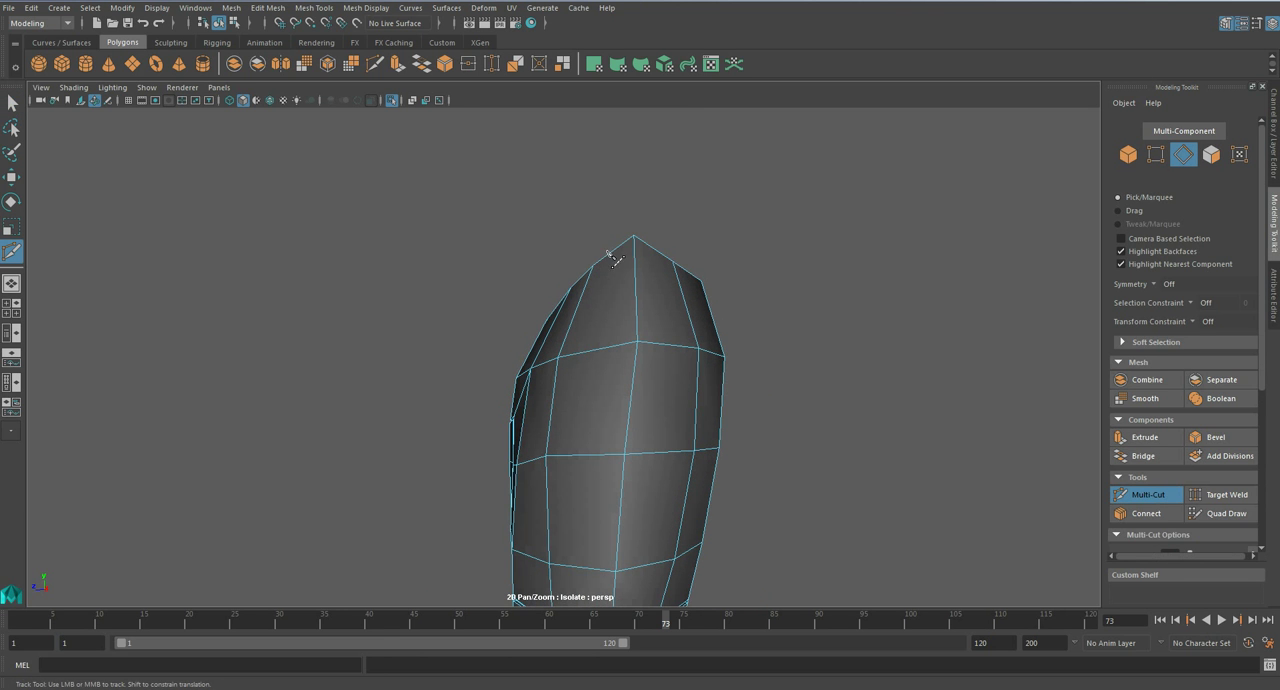
pyautogui.click(608, 256)
pyautogui.click(574, 354)
pyautogui.click(565, 457)
pyautogui.click(580, 519)
pyautogui.click(618, 542)
pyautogui.click(648, 526)
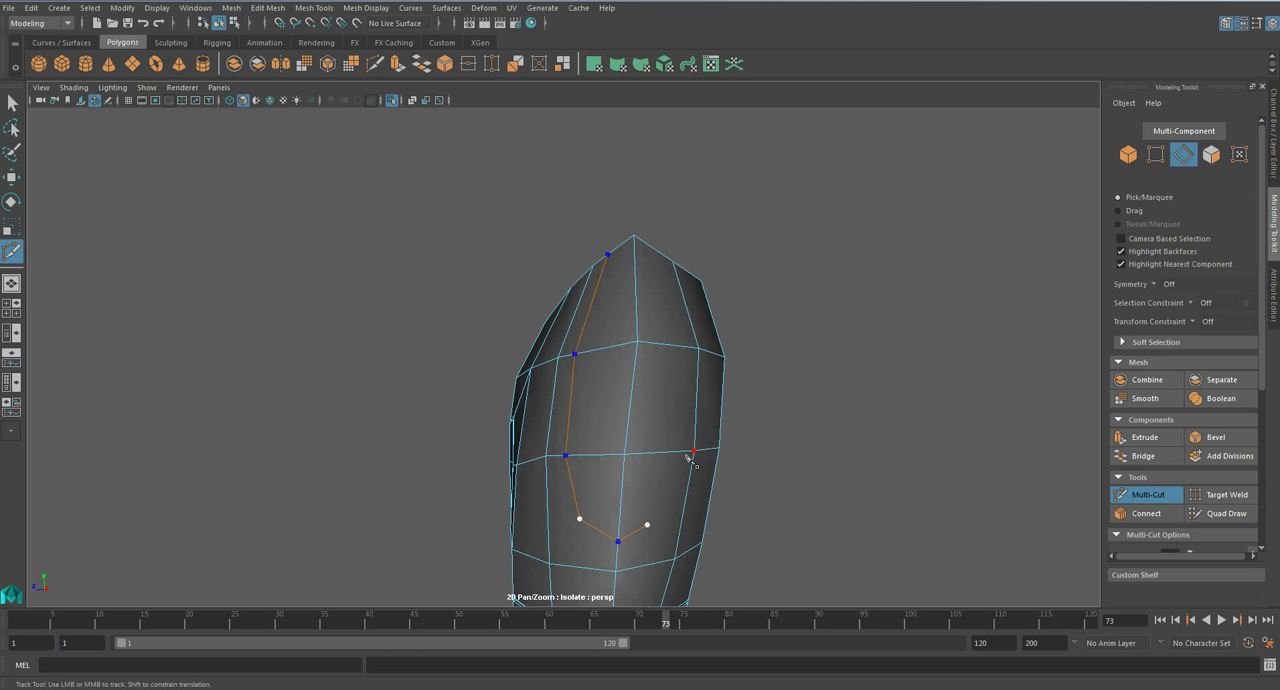
pyautogui.rightClick(662, 260)
# - Continue the Multi-Cut path over the rim and across the plate's inner face to close the U-shaped loop
pyautogui.keyDown('alt'); pyautogui.moveTo(662, 260); pyautogui.dragTo(449, 289); pyautogui.keyUp('alt')
pyautogui.keyDown('alt'); pyautogui.moveTo(449, 289); pyautogui.dragTo(510, 394, button='right'); pyautogui.keyUp('alt')
pyautogui.keyDown('alt'); pyautogui.moveTo(510, 394); pyautogui.dragTo(506, 326); pyautogui.keyUp('alt')
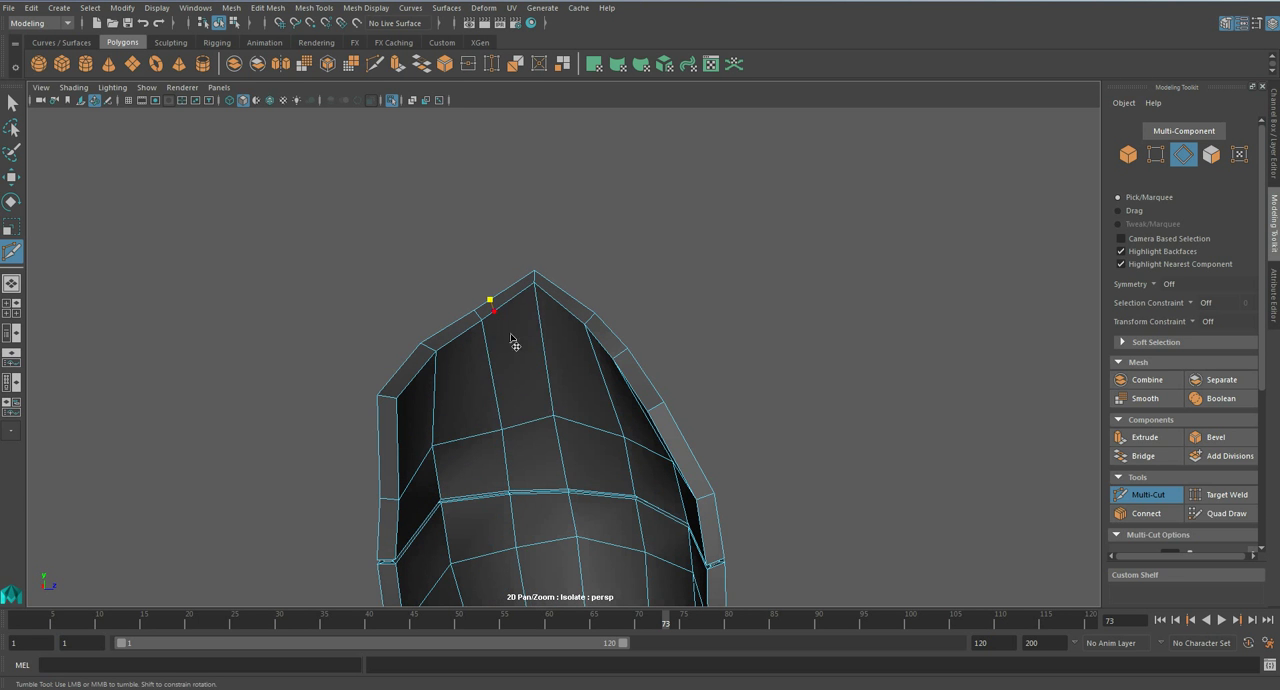
pyautogui.click(511, 370)
pyautogui.click(576, 392)
pyautogui.keyDown('alt'); pyautogui.moveTo(566, 312); pyautogui.dragTo(508, 396); pyautogui.keyUp('alt')
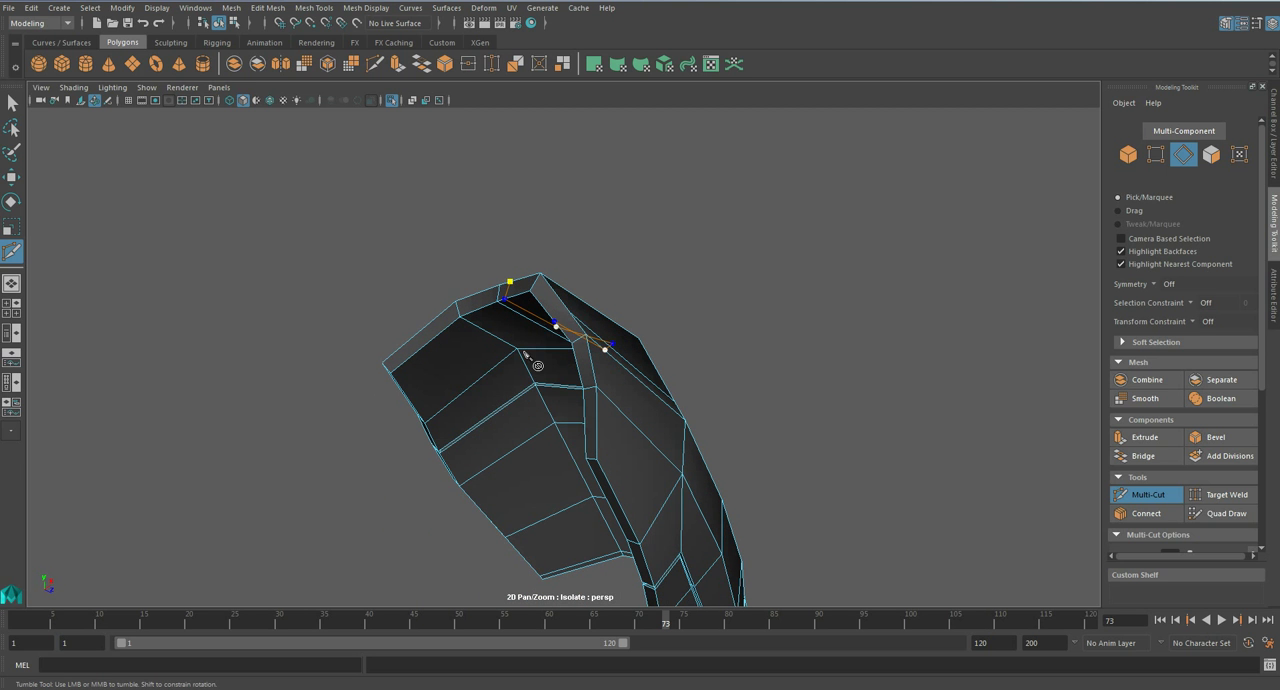
pyautogui.press('Return')
# - Connect the lower corners of the U-shaped cut to the neighbouring grid vertices on the inner and outer faces
pyautogui.keyDown('alt'); pyautogui.moveTo(577, 325); pyautogui.dragTo(636, 308); pyautogui.keyUp('alt')
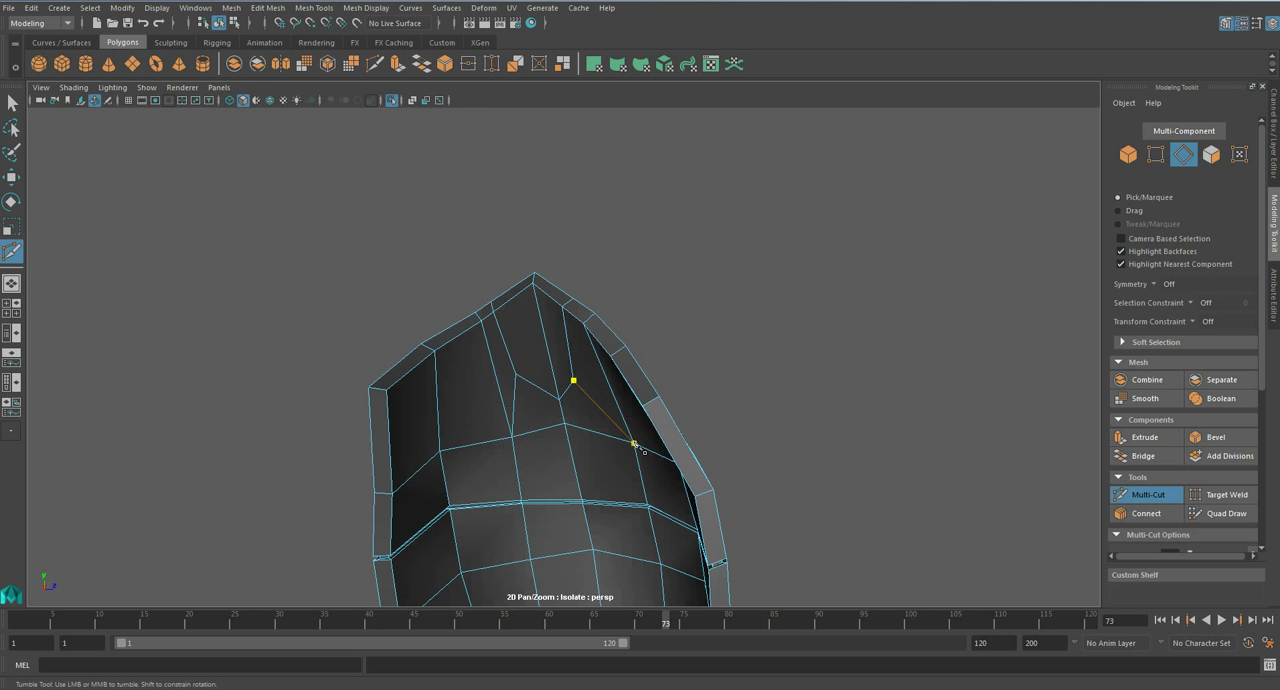
pyautogui.keyDown('alt'); pyautogui.moveTo(643, 443); pyautogui.dragTo(466, 440); pyautogui.keyUp('alt')
pyautogui.keyDown('alt'); pyautogui.moveTo(646, 472); pyautogui.dragTo(600, 337, button='middle'); pyautogui.keyUp('alt')
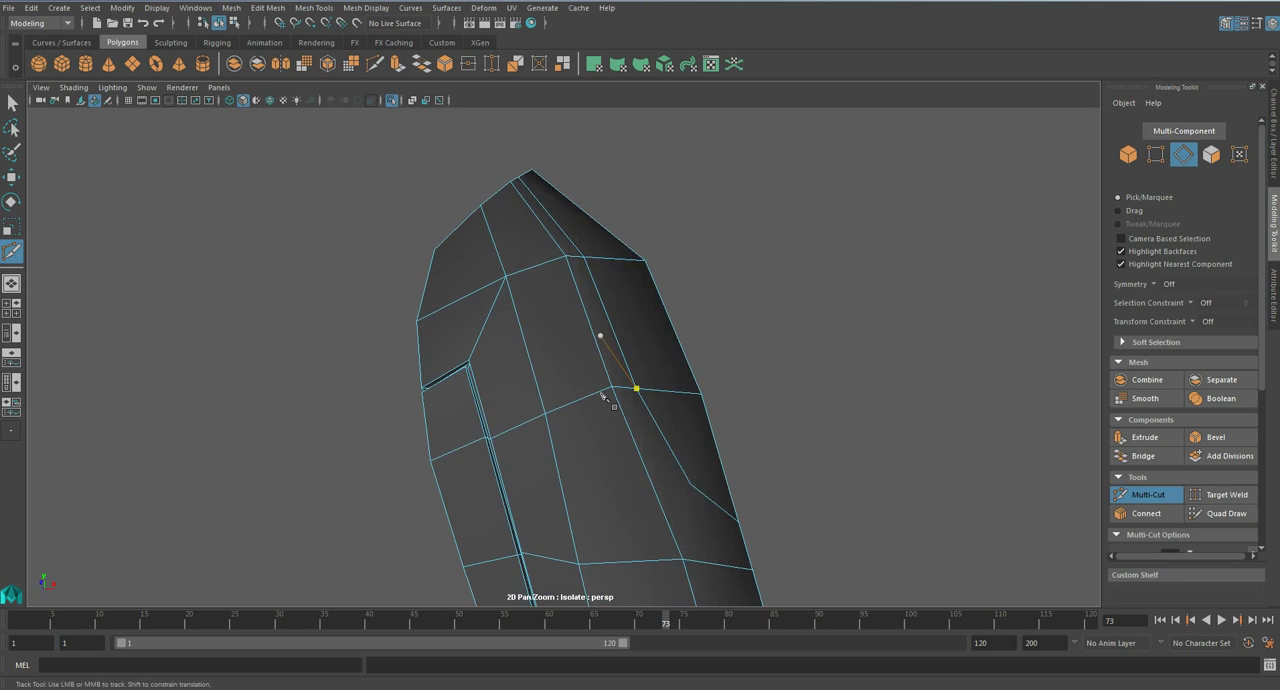
pyautogui.keyDown('alt'); pyautogui.moveTo(600, 337); pyautogui.dragTo(494, 349); pyautogui.keyUp('alt')
pyautogui.keyDown('alt'); pyautogui.moveTo(521, 412); pyautogui.dragTo(516, 372, button='middle'); pyautogui.keyUp('alt')
pyautogui.click(541, 372)
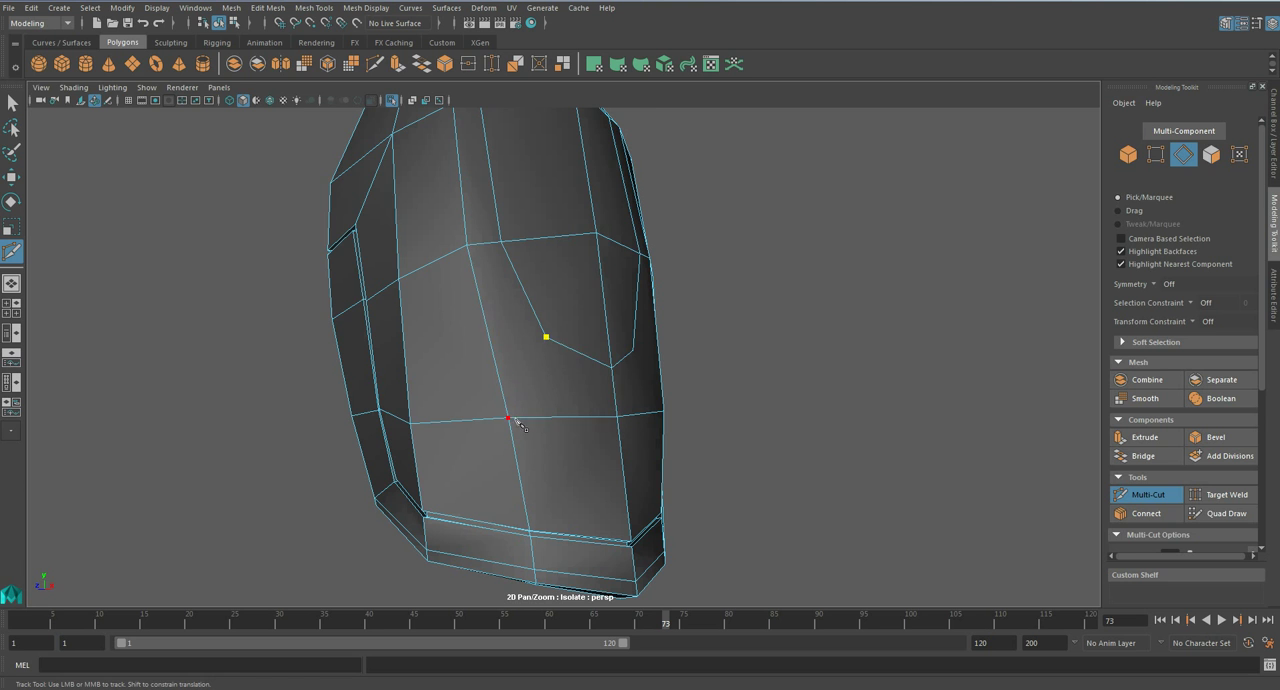
pyautogui.keyDown('alt'); pyautogui.moveTo(518, 422); pyautogui.dragTo(481, 357); pyautogui.keyUp('alt')
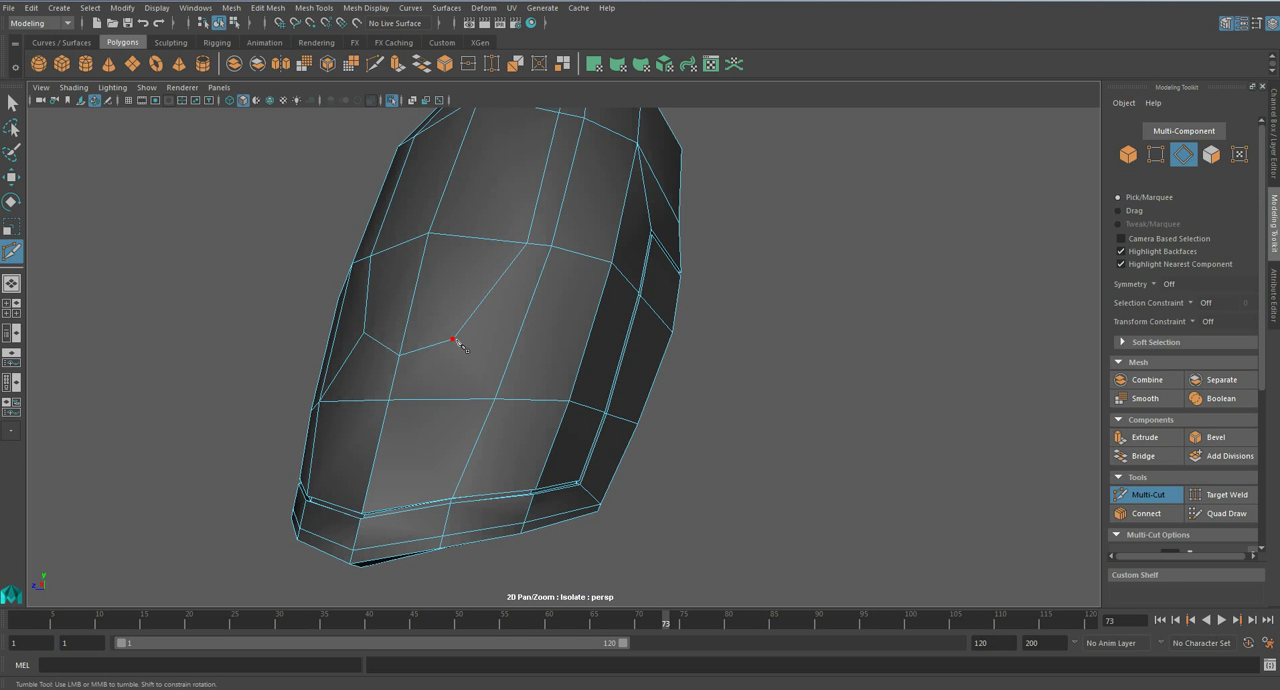
pyautogui.scroll(-3, 501, 404)
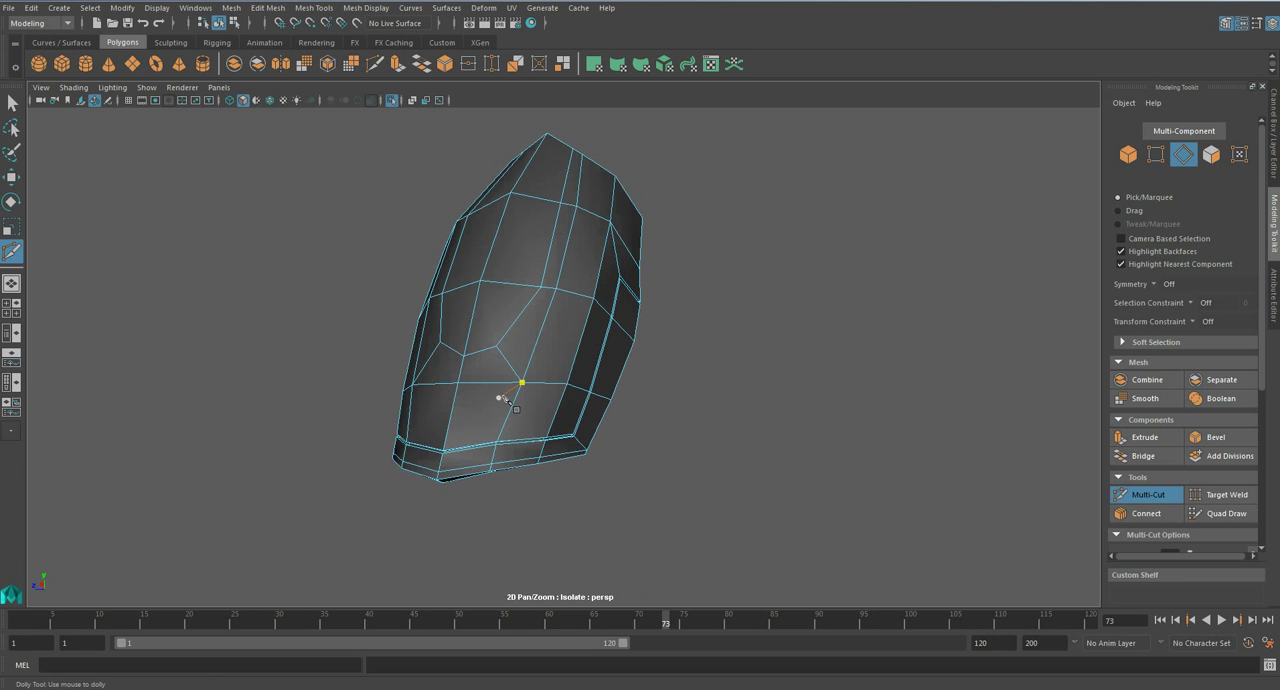
pyautogui.keyDown('alt'); pyautogui.moveTo(535, 383); pyautogui.dragTo(509, 257); pyautogui.keyUp('alt')
pyautogui.press('1')
# - Select the complete U-shaped edge loop on both the outer and inner faces and bevel it
pyautogui.press('q')
pyautogui.doubleClick(509, 260)
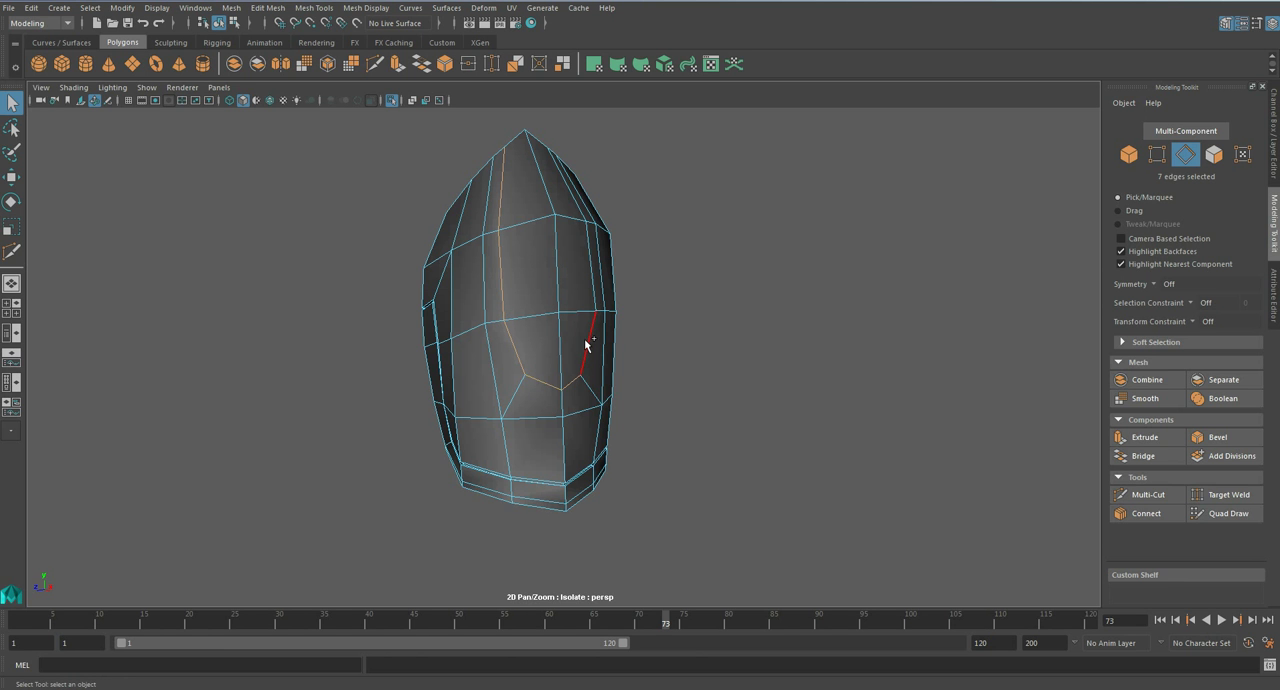
pyautogui.keyDown('alt'); pyautogui.moveTo(640, 348); pyautogui.dragTo(466, 297); pyautogui.keyUp('alt')
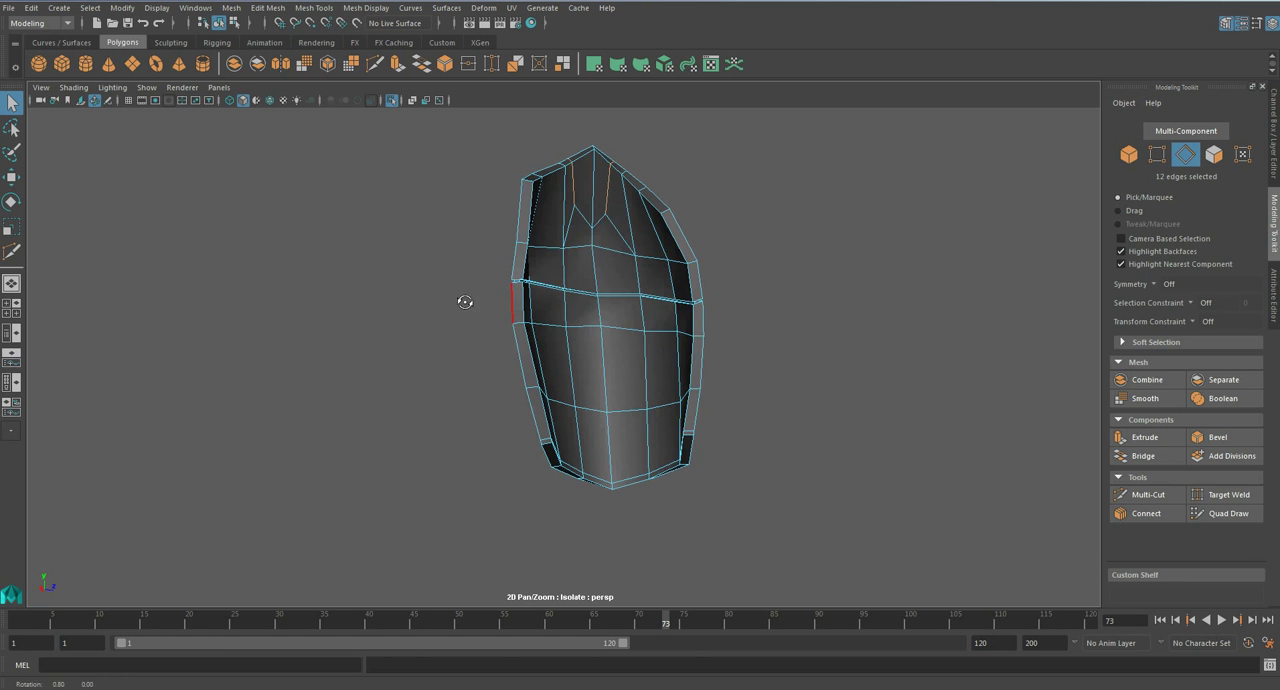
pyautogui.keyDown('shift'); pyautogui.click(602, 220); pyautogui.keyUp('shift')
pyautogui.keyDown('alt'); pyautogui.moveTo(600, 255); pyautogui.dragTo(664, 348); pyautogui.keyUp('alt')
pyautogui.scroll(4, 664, 348)
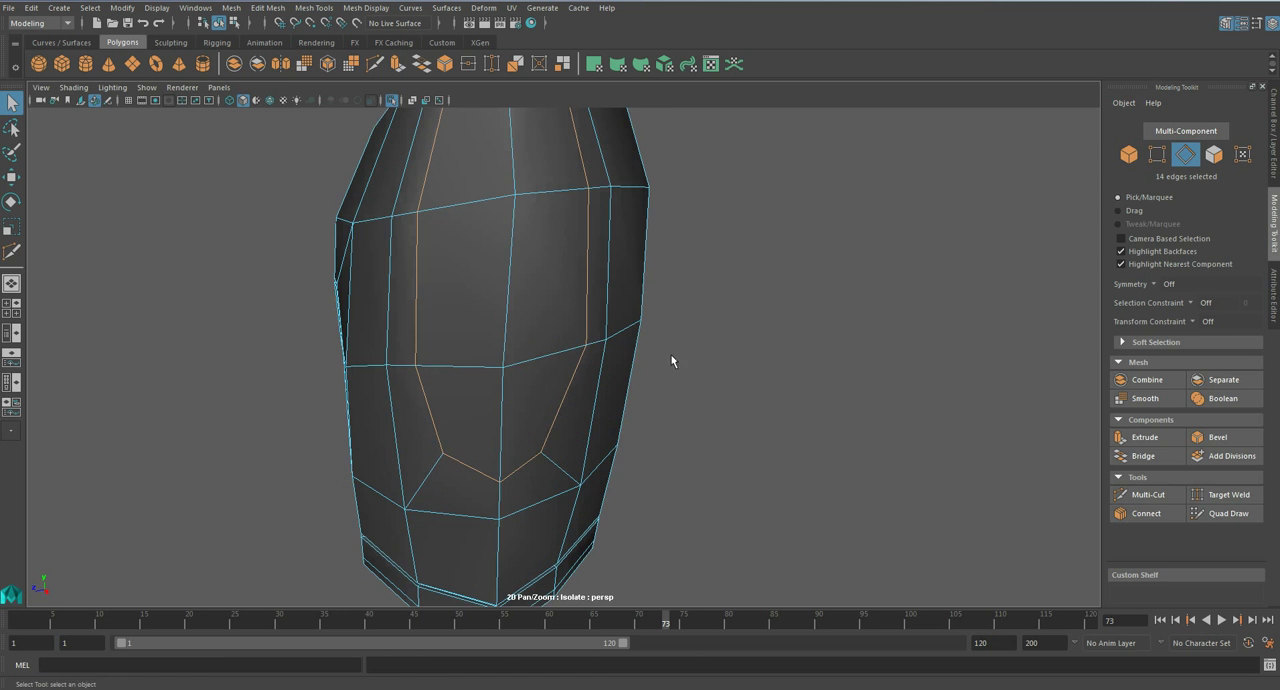
pyautogui.click(1219, 441)
# - Select the strip of narrow bevel faces along the U-shaped loop, extrude it with a negative thickness and turn on smooth preview
pyautogui.keyDown('alt'); pyautogui.moveTo(610, 390); pyautogui.dragTo(538, 420); pyautogui.keyUp('alt')
pyautogui.moveTo(477, 326); pyautogui.dragTo(479, 365, button='right')
pyautogui.click(485, 373)
pyautogui.keyDown('shift'); pyautogui.doubleClick(494, 502); pyautogui.keyUp('shift')
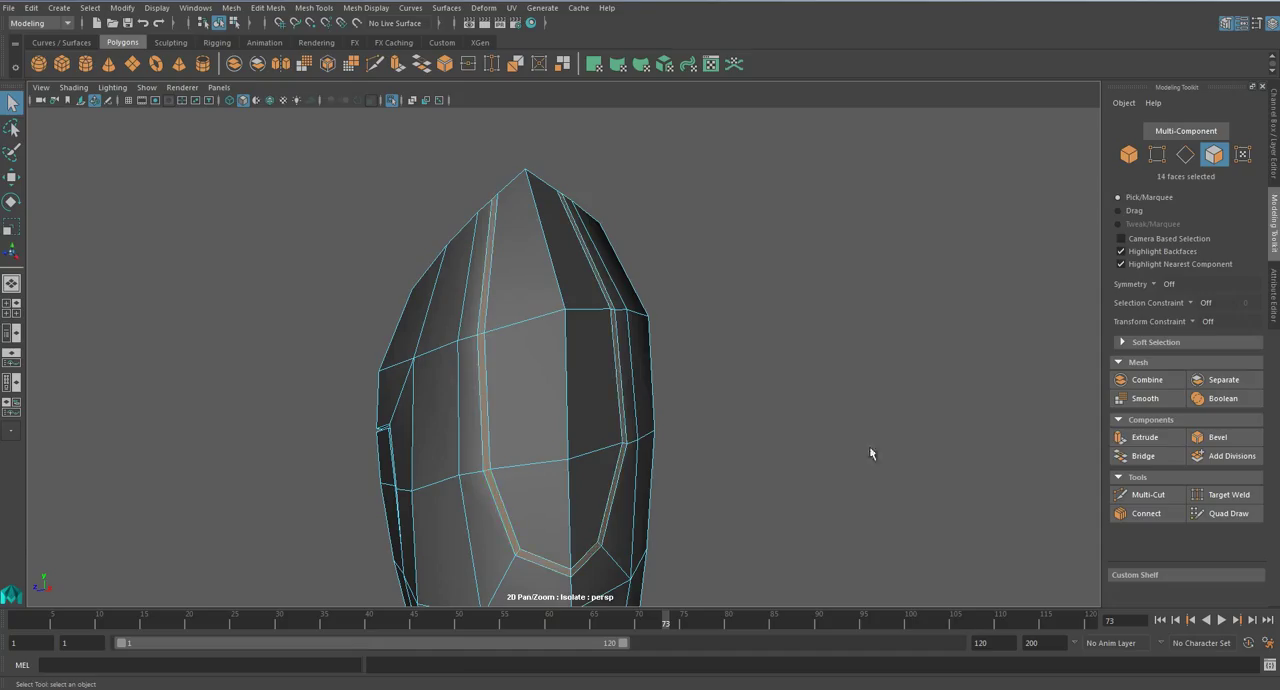
pyautogui.click(1143, 440)
pyautogui.click(936, 374)
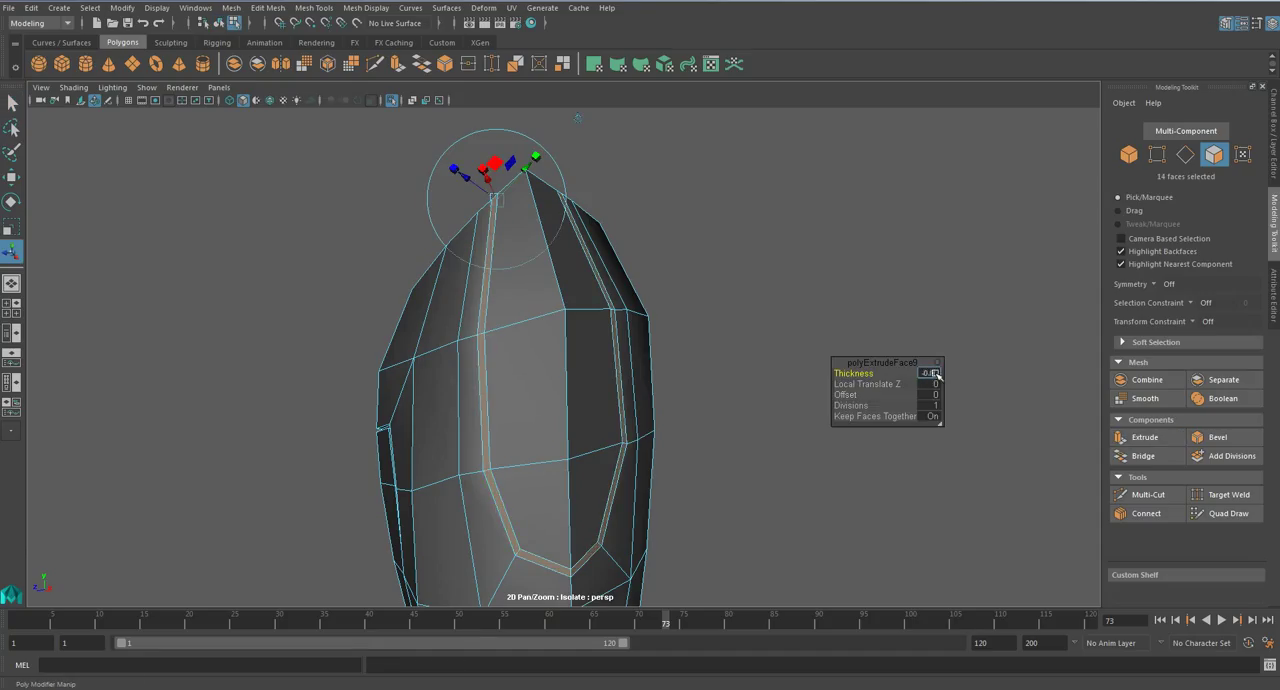
pyautogui.press('Return')
pyautogui.keyDown('alt'); pyautogui.moveTo(668, 444); pyautogui.dragTo(627, 380); pyautogui.keyUp('alt')
pyautogui.press('q')
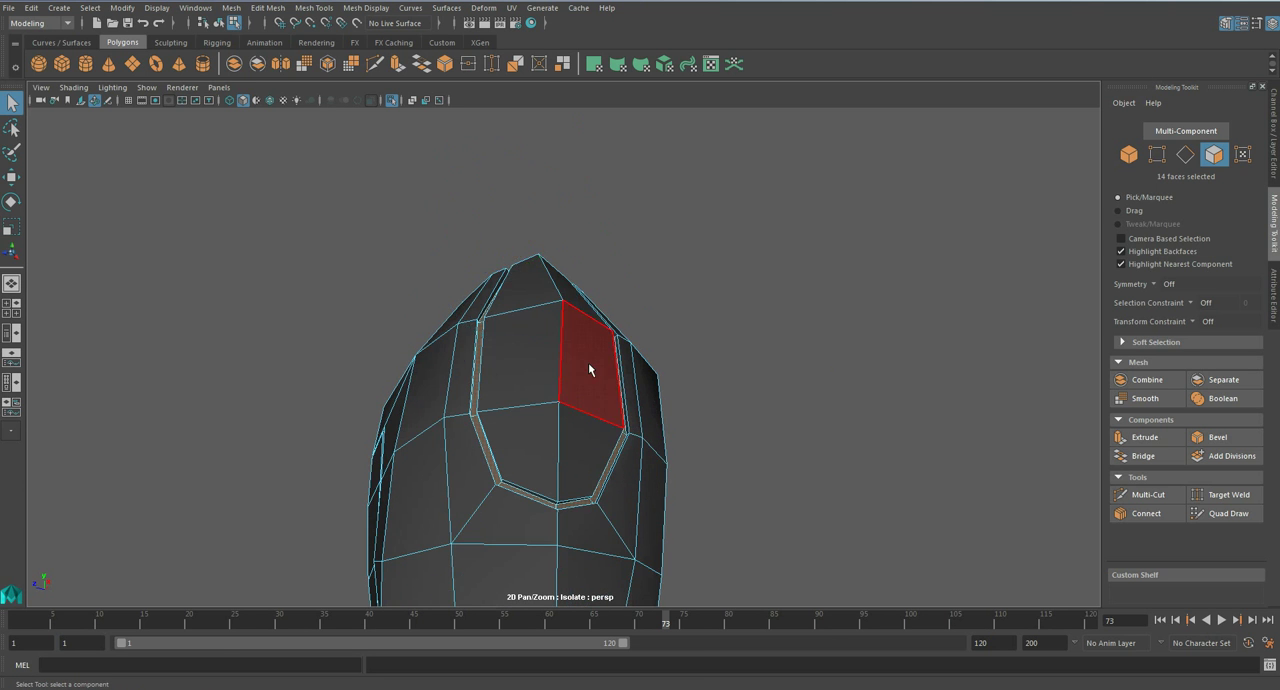
pyautogui.press('3')
# - Examine the U-shaped panel line on the smoothed plate, both isolated and on the full character
pyautogui.click(682, 378)
pyautogui.moveTo(551, 326); pyautogui.dragTo(618, 309, button='right')
pyautogui.click(701, 368)
pyautogui.scroll(-5, 701, 368)
pyautogui.keyDown('alt'); pyautogui.moveTo(701, 368); pyautogui.dragTo(634, 420); pyautogui.keyUp('alt')
pyautogui.keyDown('alt'); pyautogui.moveTo(517, 409); pyautogui.dragTo(643, 400); pyautogui.keyUp('alt')
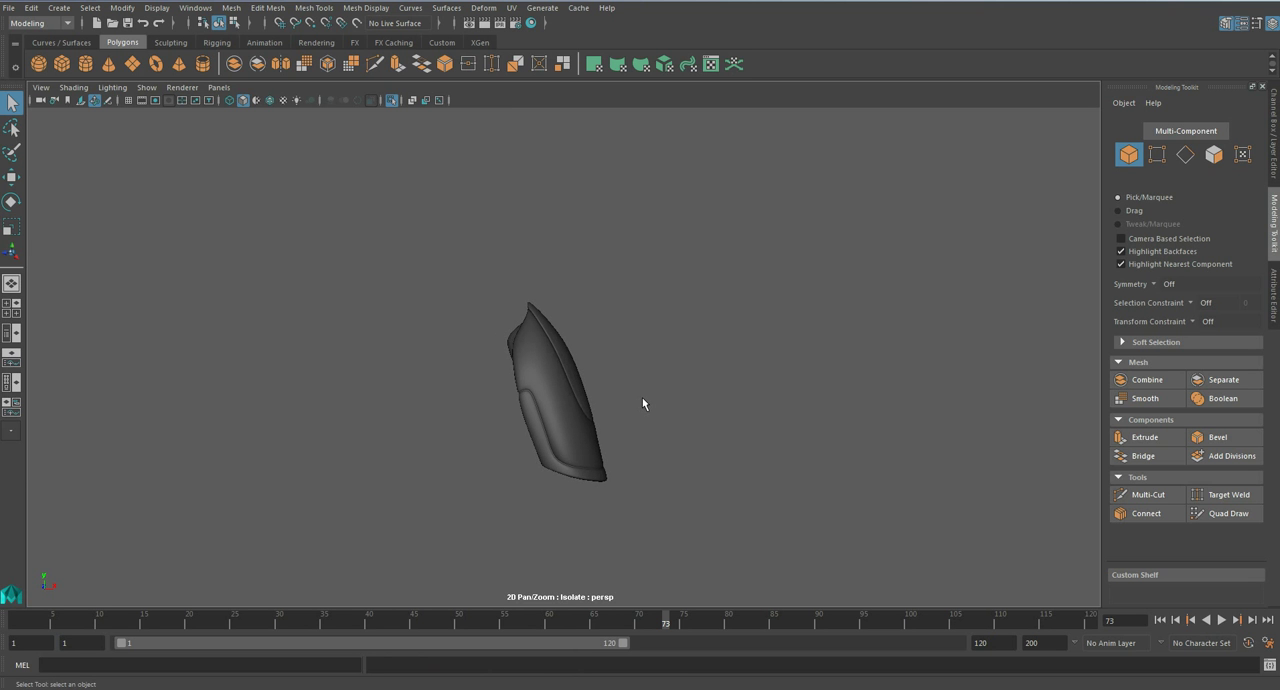
pyautogui.hotkey('ctrl', '1')
pyautogui.keyDown('alt'); pyautogui.moveTo(660, 480); pyautogui.dragTo(587, 430); pyautogui.keyUp('alt')
pyautogui.scroll(5, 558, 437)
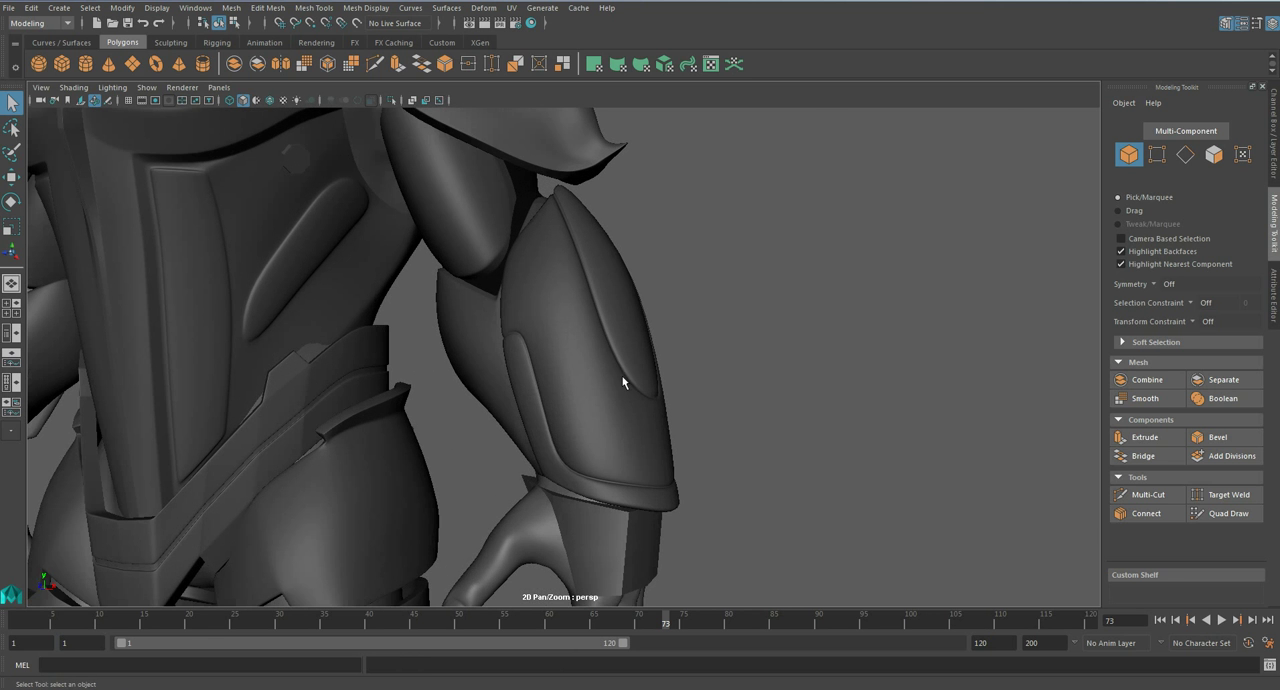
pyautogui.keyDown('alt'); pyautogui.moveTo(629, 448); pyautogui.dragTo(771, 306); pyautogui.keyUp('alt')
# - Select the forearm plate, isolate it and display its unsmoothed mesh near the elbow end
pyautogui.click(575, 290)
pyautogui.keyDown('alt'); pyautogui.moveTo(575, 290); pyautogui.dragTo(636, 354); pyautogui.keyUp('alt')
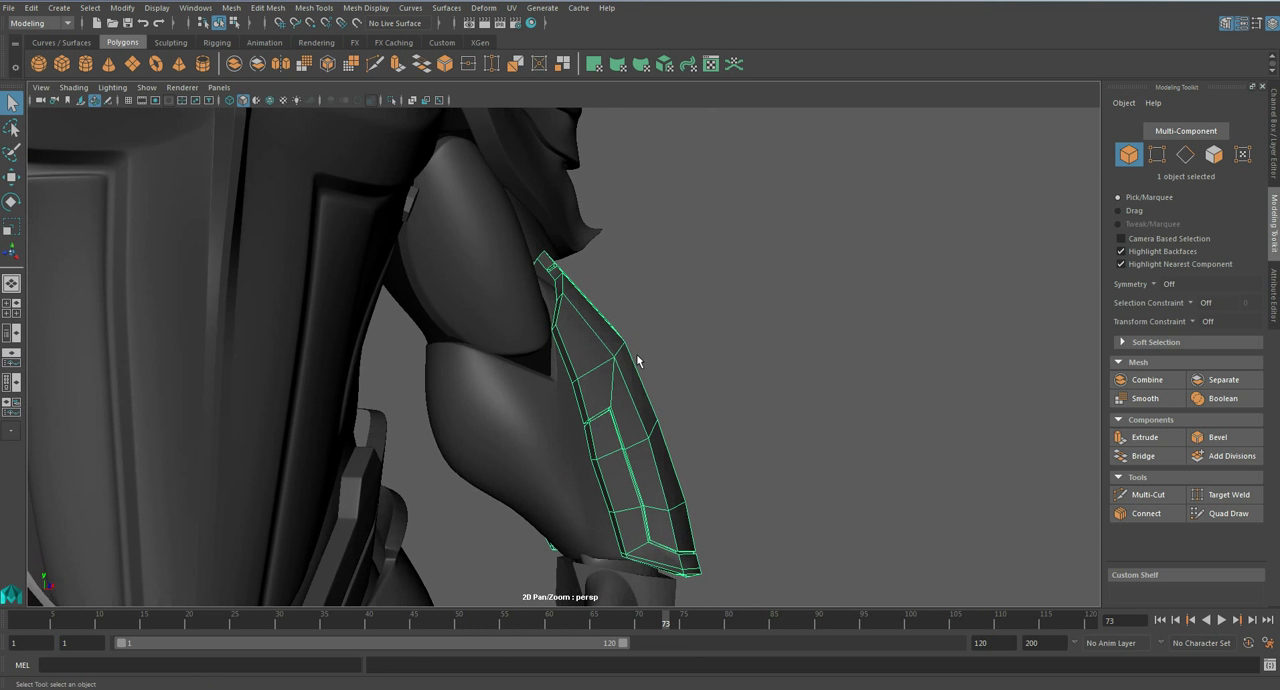
pyautogui.hotkey('ctrl', '1')
pyautogui.scroll(6, 636, 360)
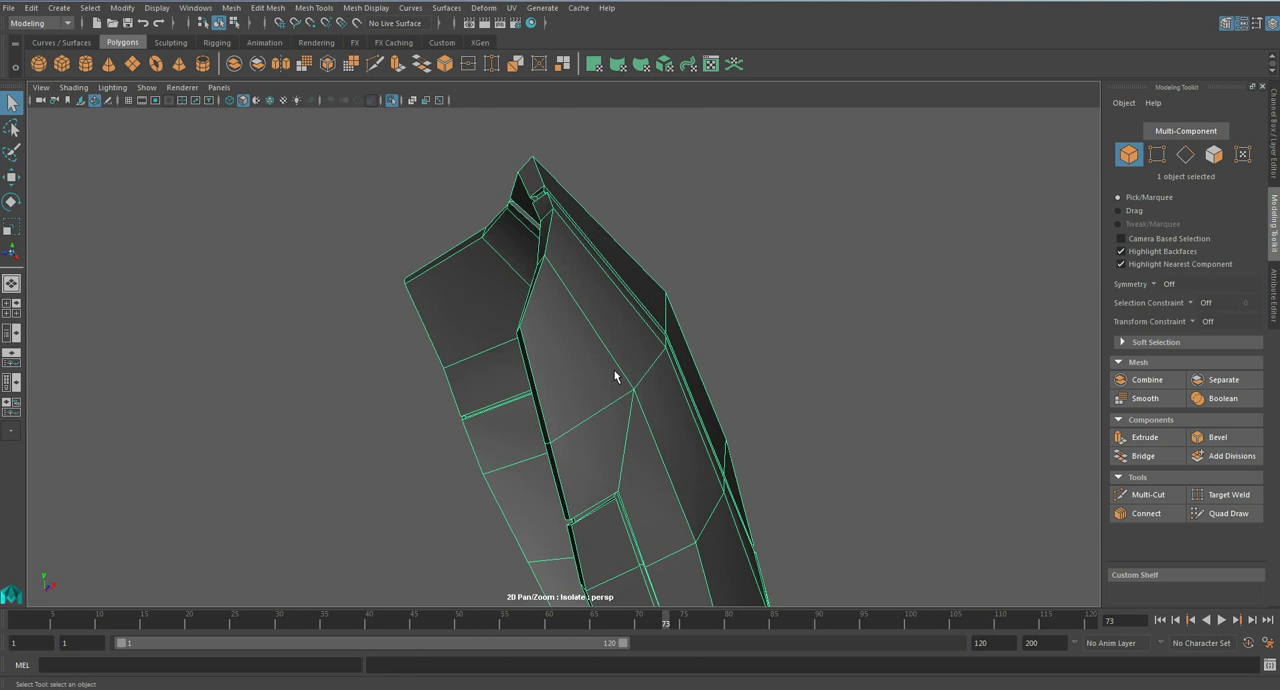
# - Cut an angled edge loop around the side-rim corner near the elbow, across both faces, and connect its corners to nearby vertices
pyautogui.click(1148, 494)
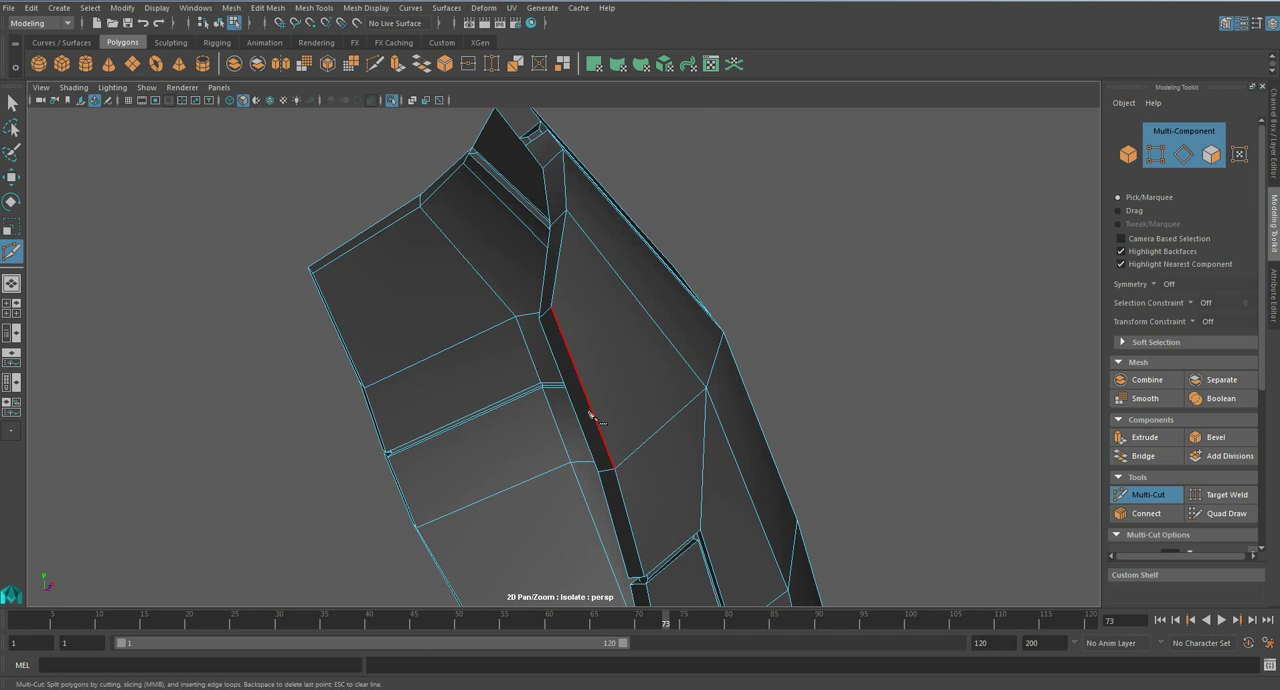
pyautogui.keyDown('alt'); pyautogui.moveTo(631, 377); pyautogui.dragTo(570, 398); pyautogui.keyUp('alt')
pyautogui.click(571, 397)
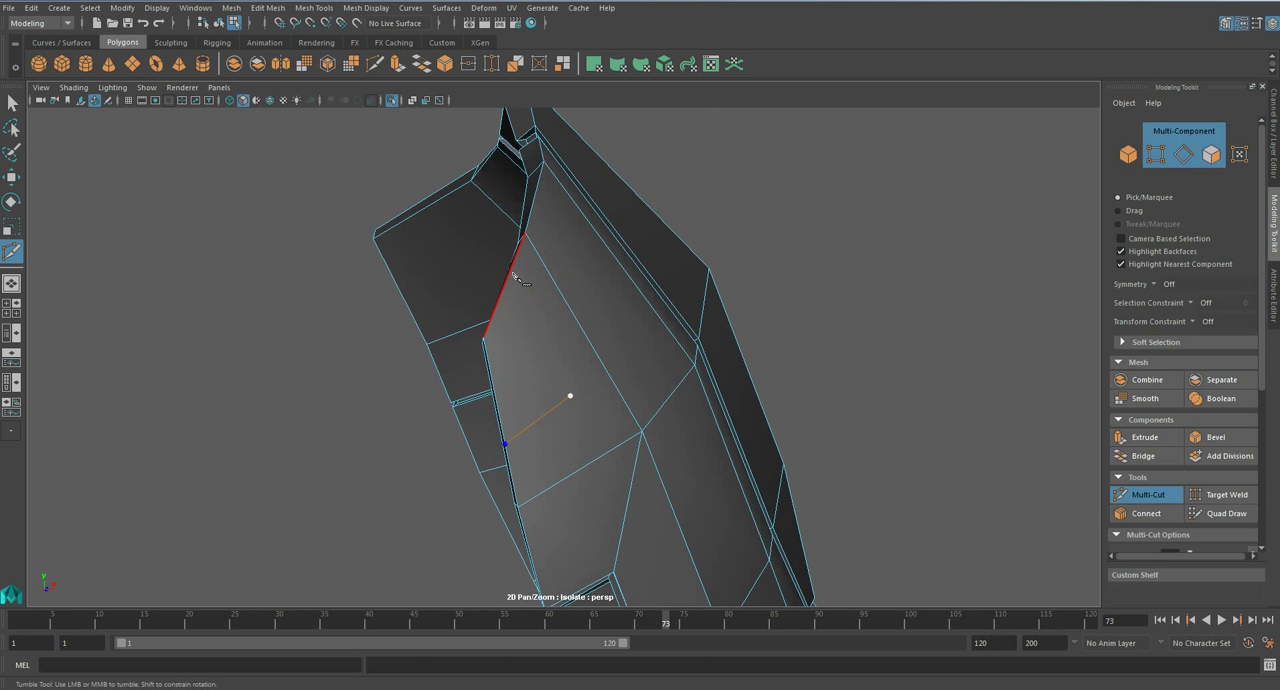
pyautogui.keyDown('alt'); pyautogui.moveTo(516, 272); pyautogui.dragTo(690, 282); pyautogui.keyUp('alt')
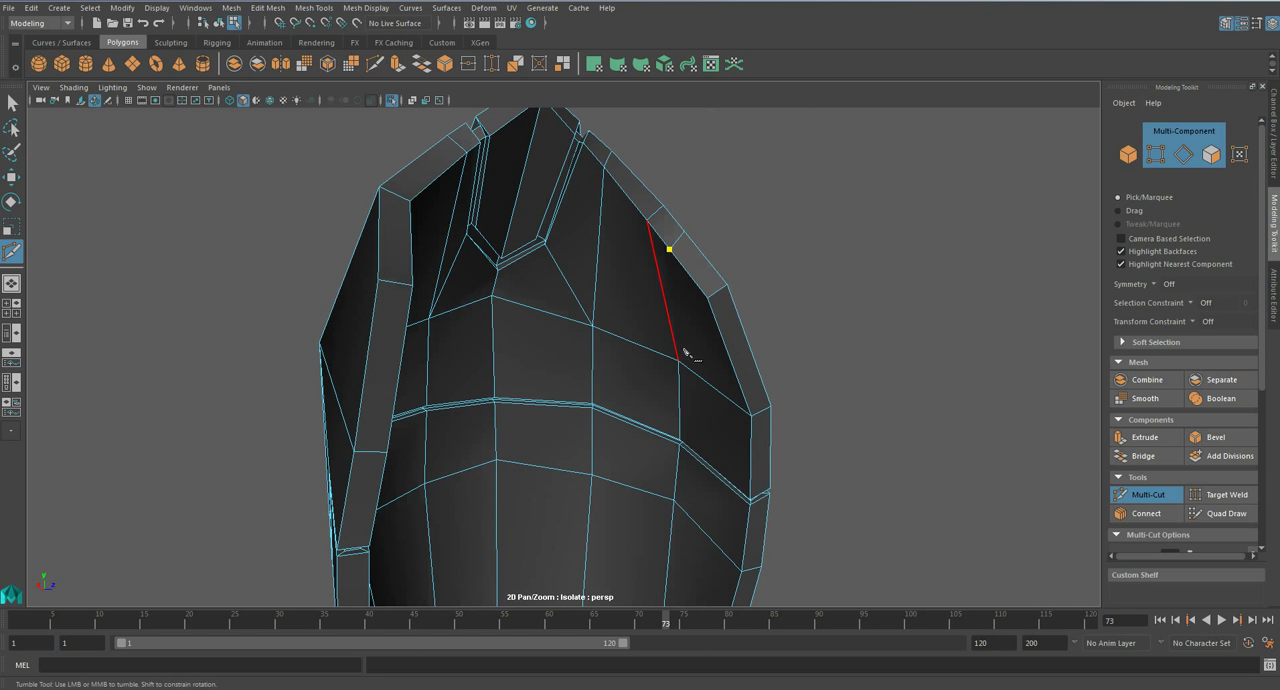
pyautogui.keyDown('alt'); pyautogui.moveTo(714, 371); pyautogui.dragTo(722, 355); pyautogui.keyUp('alt')
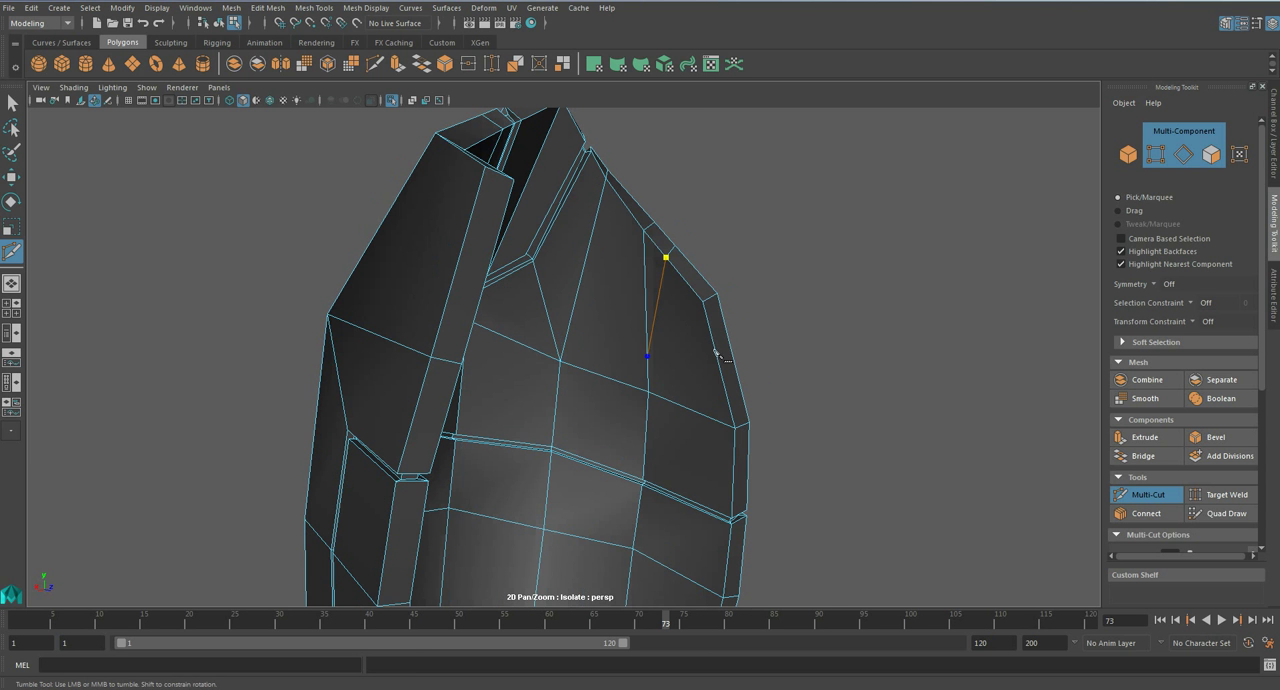
pyautogui.keyDown('alt'); pyautogui.moveTo(727, 407); pyautogui.dragTo(608, 378); pyautogui.keyUp('alt')
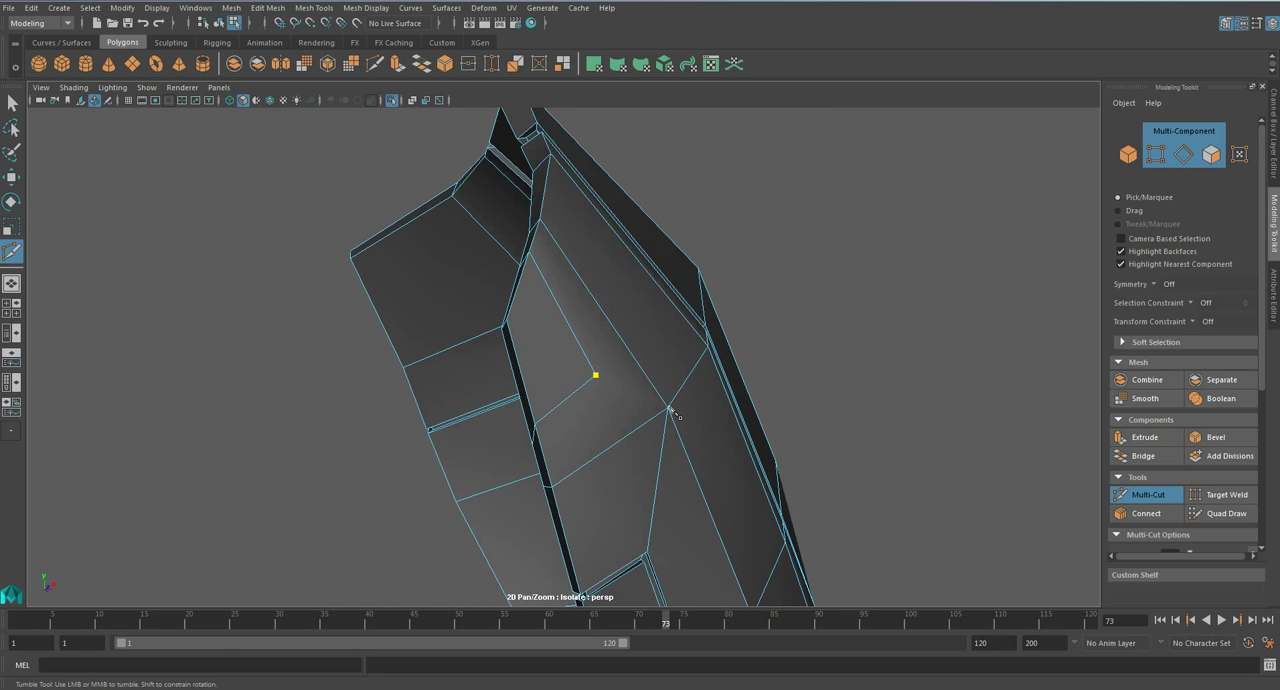
pyautogui.keyDown('alt'); pyautogui.moveTo(672, 413); pyautogui.dragTo(831, 366); pyautogui.keyUp('alt')
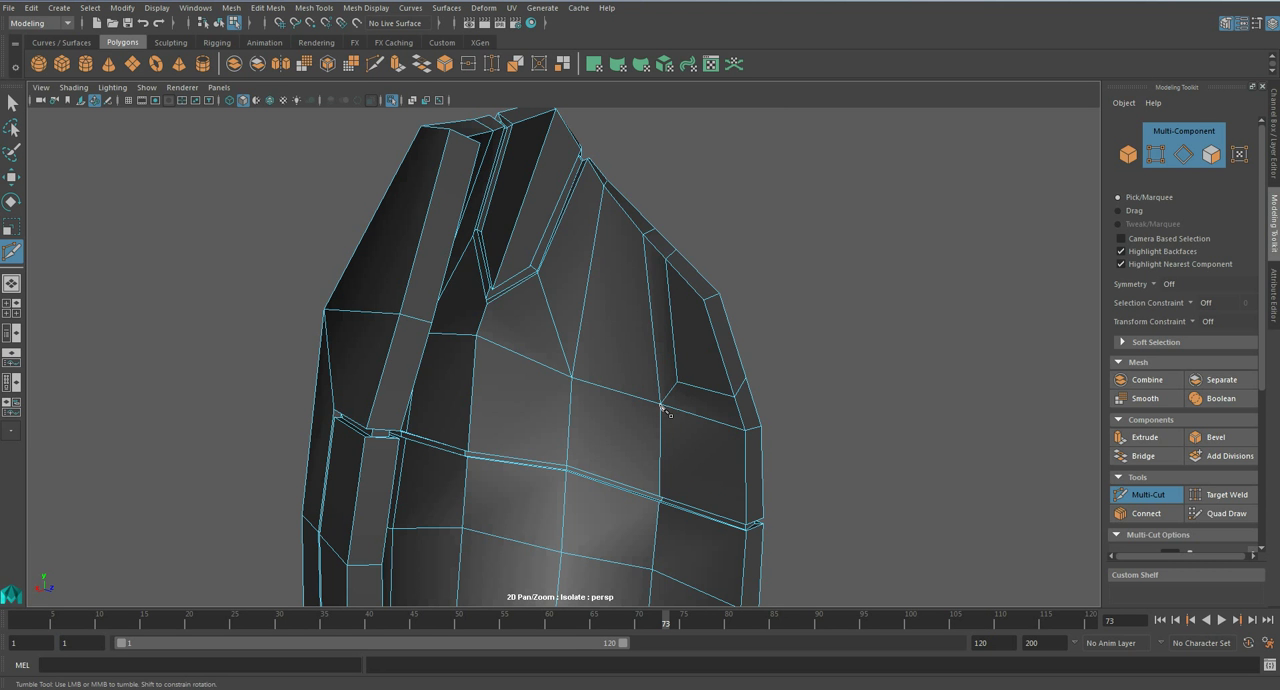
pyautogui.keyDown('alt'); pyautogui.moveTo(661, 405); pyautogui.dragTo(461, 478); pyautogui.keyUp('alt')
# - Try to bevel the angled edge loop around the side-rim corner near the elbow with a reduced fraction
pyautogui.press('q')
pyautogui.moveTo(515, 366); pyautogui.dragTo(510, 282, button='right')
pyautogui.doubleClick(520, 368)
pyautogui.keyDown('alt'); pyautogui.moveTo(520, 368); pyautogui.dragTo(659, 432); pyautogui.keyUp('alt')
pyautogui.click(1205, 436)
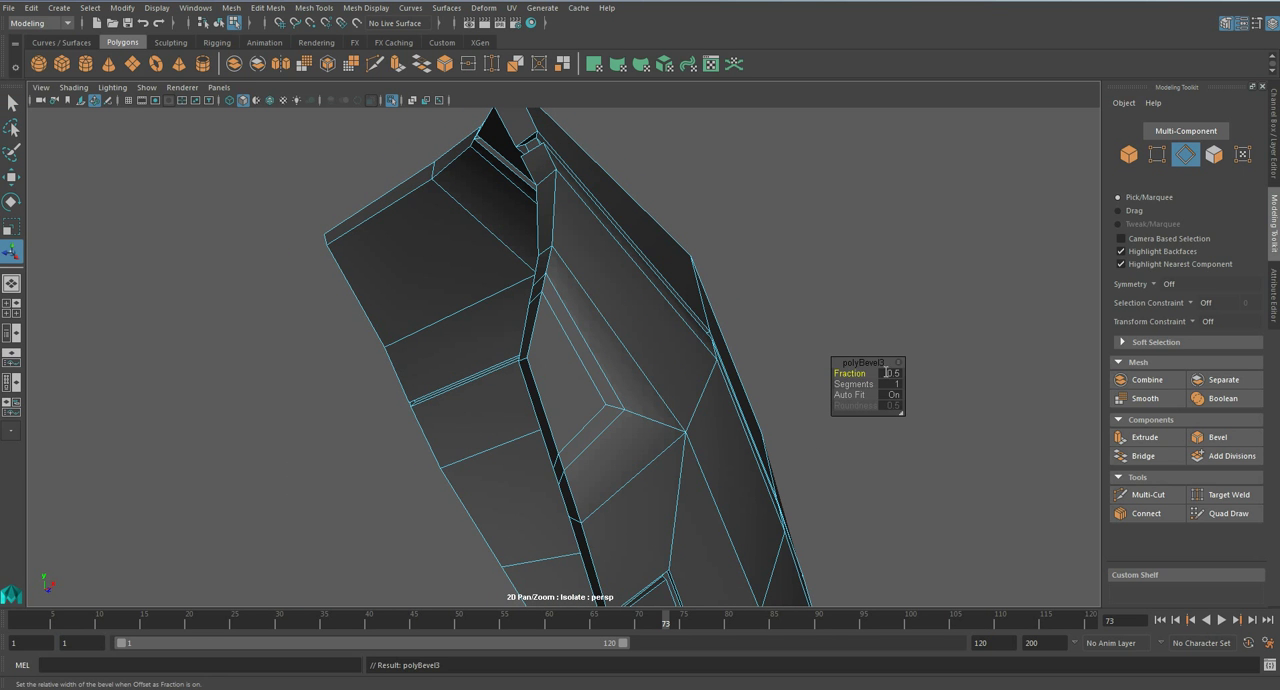
pyautogui.moveTo(876, 373); pyautogui.dragTo(623, 397)
# - Try to extrude the six narrow bevel faces along the angled loop with thickness -0.05 and preview the plate smoothed
pyautogui.moveTo(543, 329); pyautogui.dragTo(563, 366, button='right')
pyautogui.click(585, 420)
pyautogui.doubleClick(585, 420)
pyautogui.click(1146, 437)
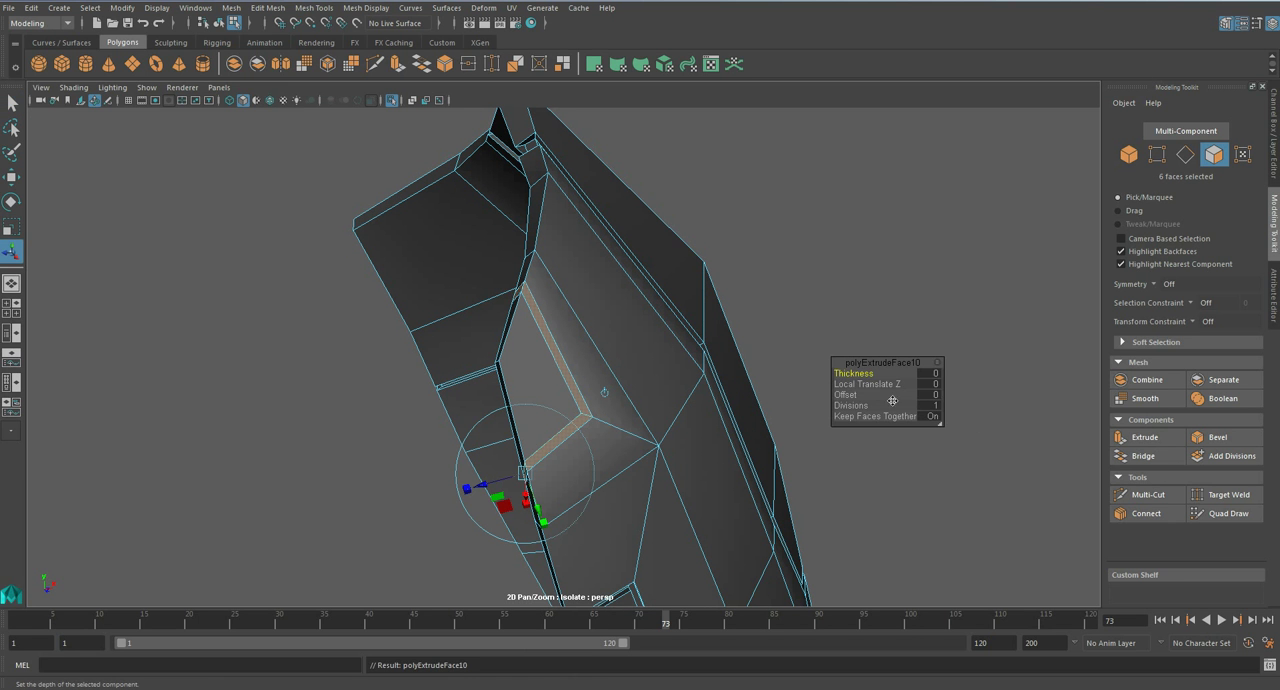
pyautogui.click(933, 374)
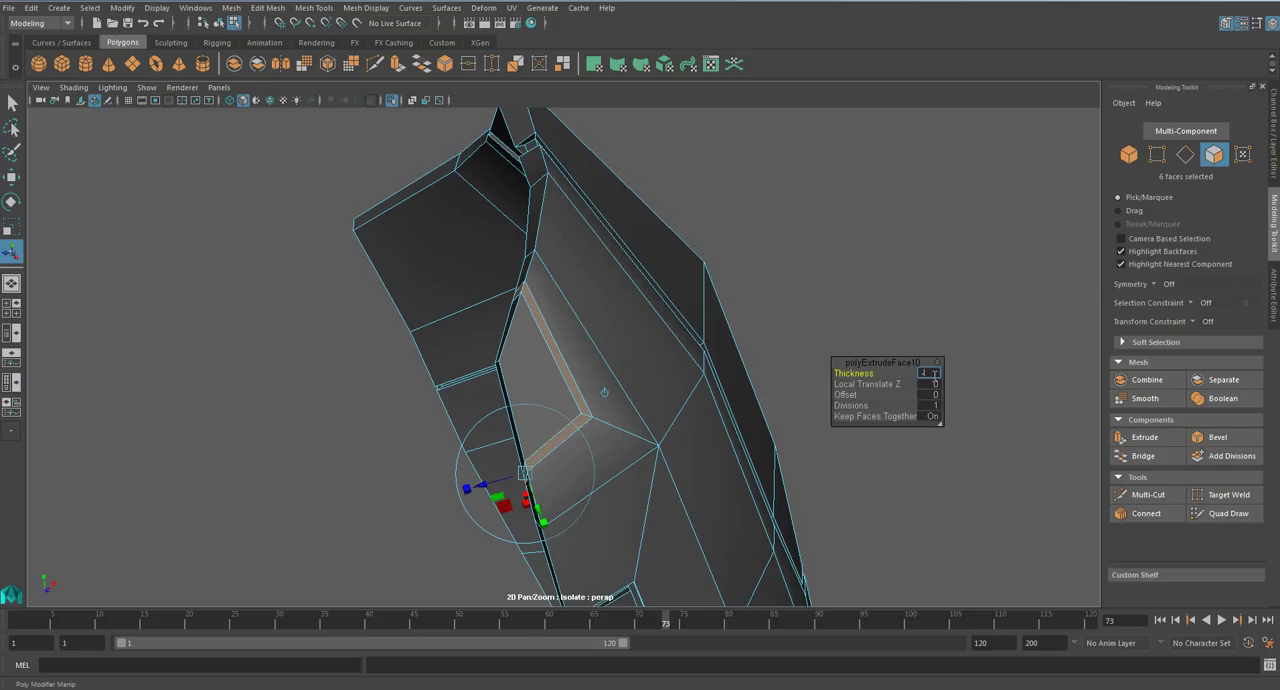
pyautogui.write('-0.05')
pyautogui.press('Return')
pyautogui.press('q')
pyautogui.moveTo(629, 328); pyautogui.dragTo(684, 300, button='right')
pyautogui.click(782, 335)
pyautogui.scroll(-5, 782, 335)
pyautogui.keyDown('alt'); pyautogui.moveTo(782, 335); pyautogui.dragTo(703, 403); pyautogui.keyUp('alt')
pyautogui.scroll(-5, 614, 388)
pyautogui.scroll(5, 668, 398)
# - Undo the extrusion and bevel of the angled edge loop near the elbow
pyautogui.press('F11')
pyautogui.hotkey('ctrl', 'z')
pyautogui.hotkey('ctrl', 'z')
pyautogui.hotkey('ctrl', 'z')
pyautogui.hotkey('ctrl', 'z')
pyautogui.hotkey('ctrl', 'z')
pyautogui.hotkey('ctrl', 'z')
pyautogui.hotkey('ctrl', 'z')
pyautogui.hotkey('ctrl', 'z')
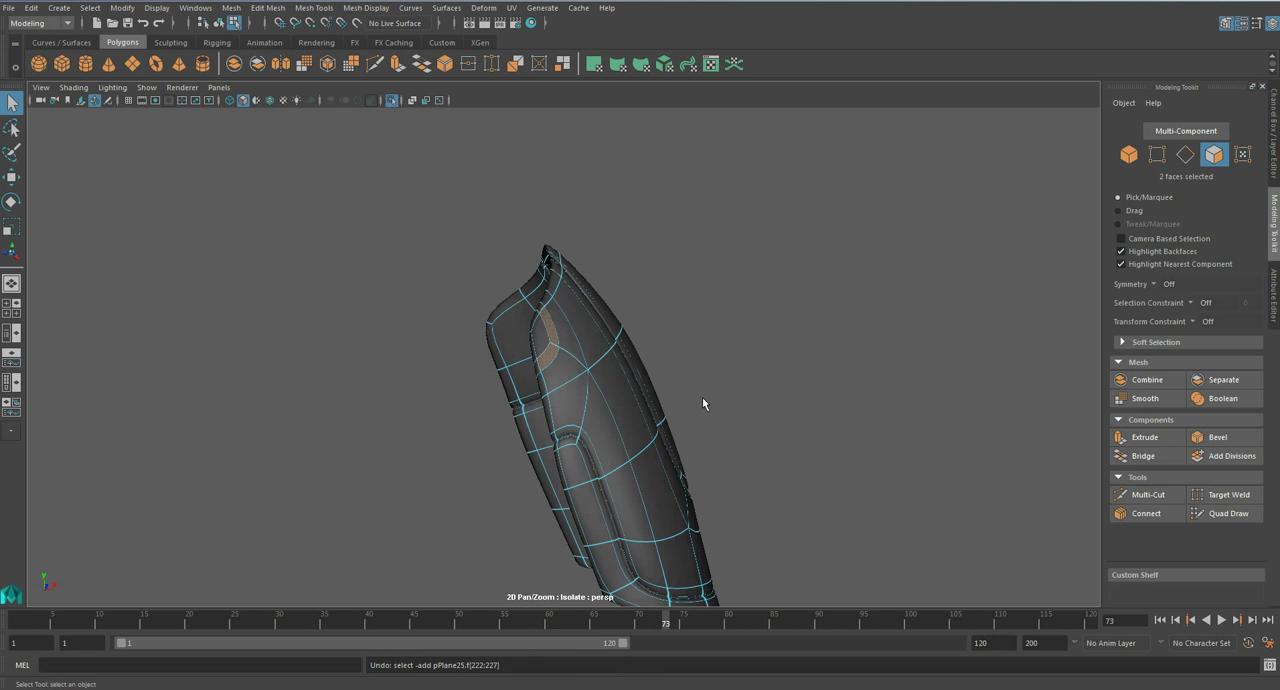
pyautogui.hotkey('ctrl', 'z')
pyautogui.hotkey('ctrl', 'z')
pyautogui.hotkey('ctrl', 'z')
pyautogui.hotkey('ctrl', 'z')
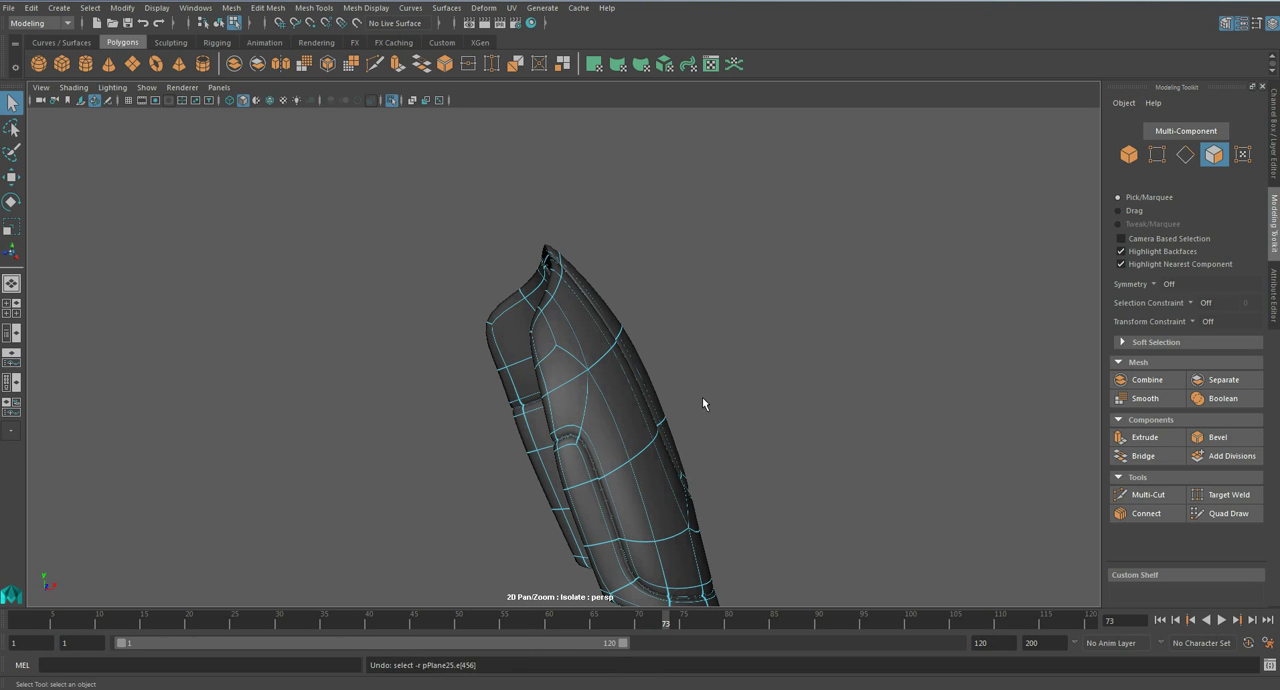
# - Leave component editing and isolation, and examine the forearm armour on the full character
pyautogui.keyDown('alt'); pyautogui.moveTo(703, 399); pyautogui.dragTo(621, 404); pyautogui.keyUp('alt')
pyautogui.click(621, 404)
pyautogui.moveTo(623, 326); pyautogui.dragTo(687, 331, button='right')
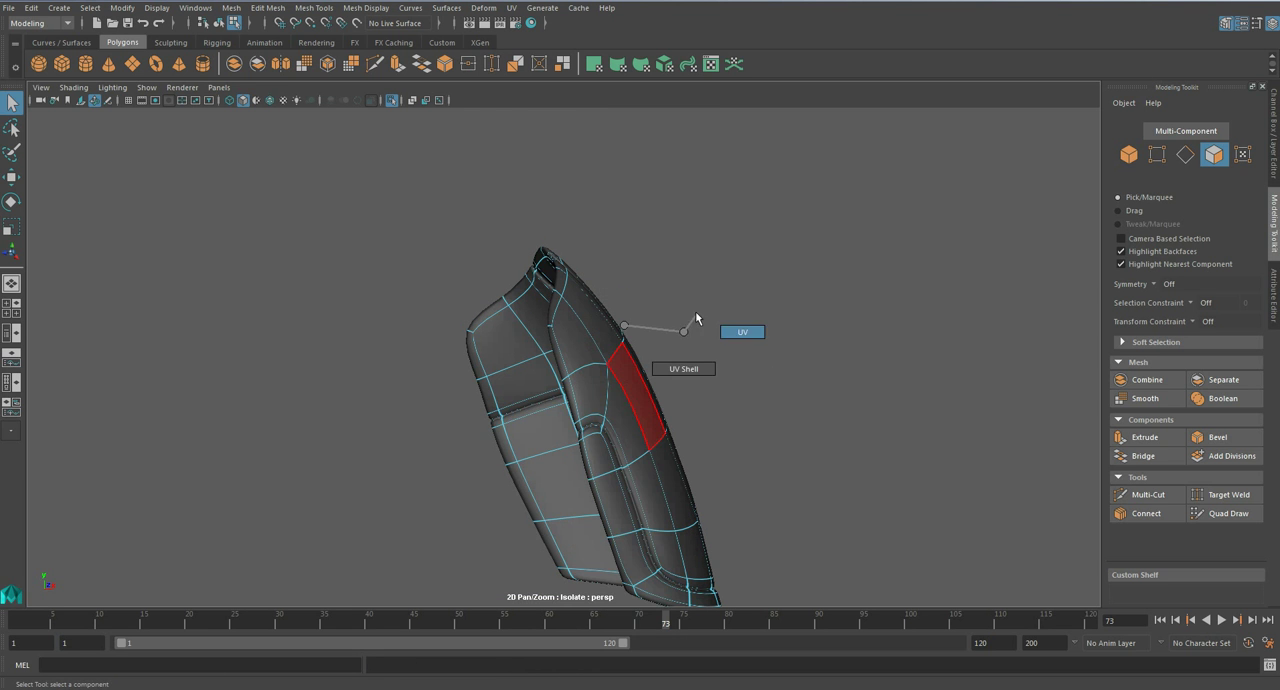
pyautogui.moveTo(600, 323); pyautogui.dragTo(713, 294, button='right')
pyautogui.hotkey('ctrl', '1')
pyautogui.press('a')
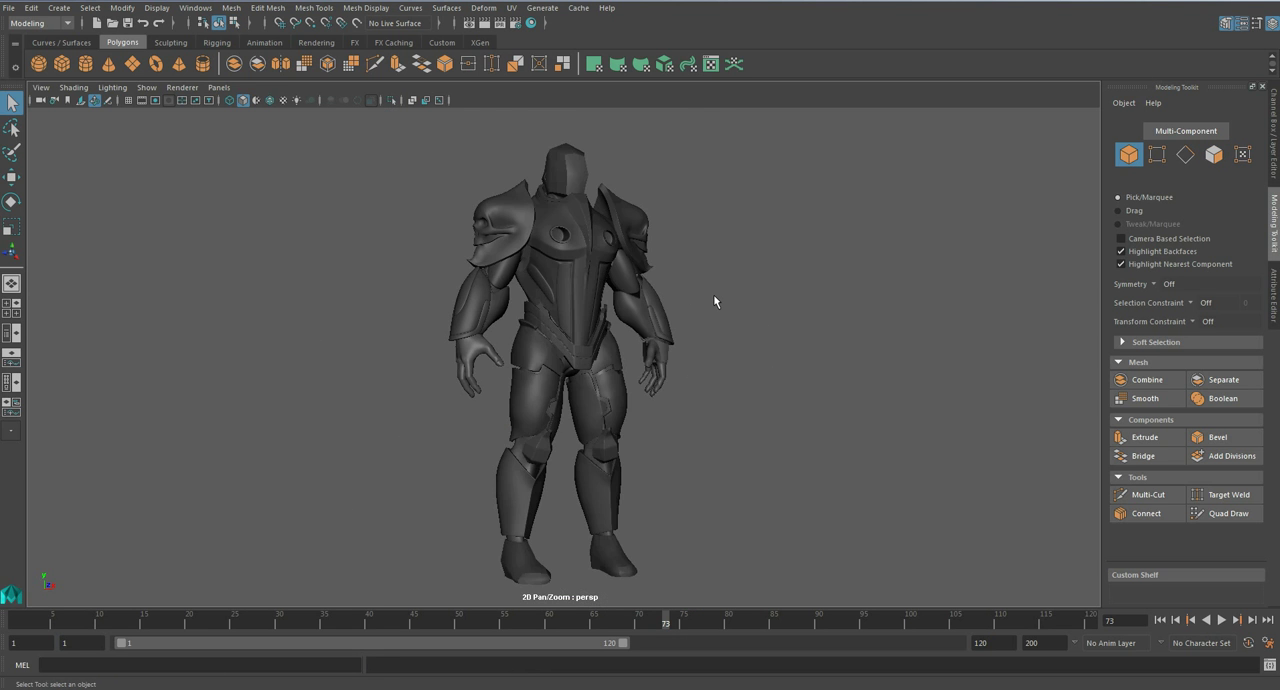
pyautogui.keyDown('alt'); pyautogui.moveTo(703, 339); pyautogui.dragTo(624, 340); pyautogui.keyUp('alt')
pyautogui.keyDown('alt'); pyautogui.moveTo(624, 340); pyautogui.dragTo(720, 346, button='right'); pyautogui.keyUp('alt')
pyautogui.keyDown('alt'); pyautogui.moveTo(720, 346); pyautogui.dragTo(670, 437, button='middle'); pyautogui.keyUp('alt')
pyautogui.keyDown('alt'); pyautogui.moveTo(670, 437); pyautogui.dragTo(697, 402); pyautogui.keyUp('alt')
pyautogui.keyDown('alt'); pyautogui.moveTo(697, 401); pyautogui.dragTo(720, 424, button='right'); pyautogui.keyUp('alt')
pyautogui.keyDown('alt'); pyautogui.moveTo(682, 419); pyautogui.dragTo(558, 362); pyautogui.keyUp('alt')
# - Select the inner forearm plate, isolate it and display its unsmoothed mesh
pyautogui.click(682, 388)
pyautogui.hotkey('ctrl', '1')
pyautogui.press('f')
pyautogui.press('1')
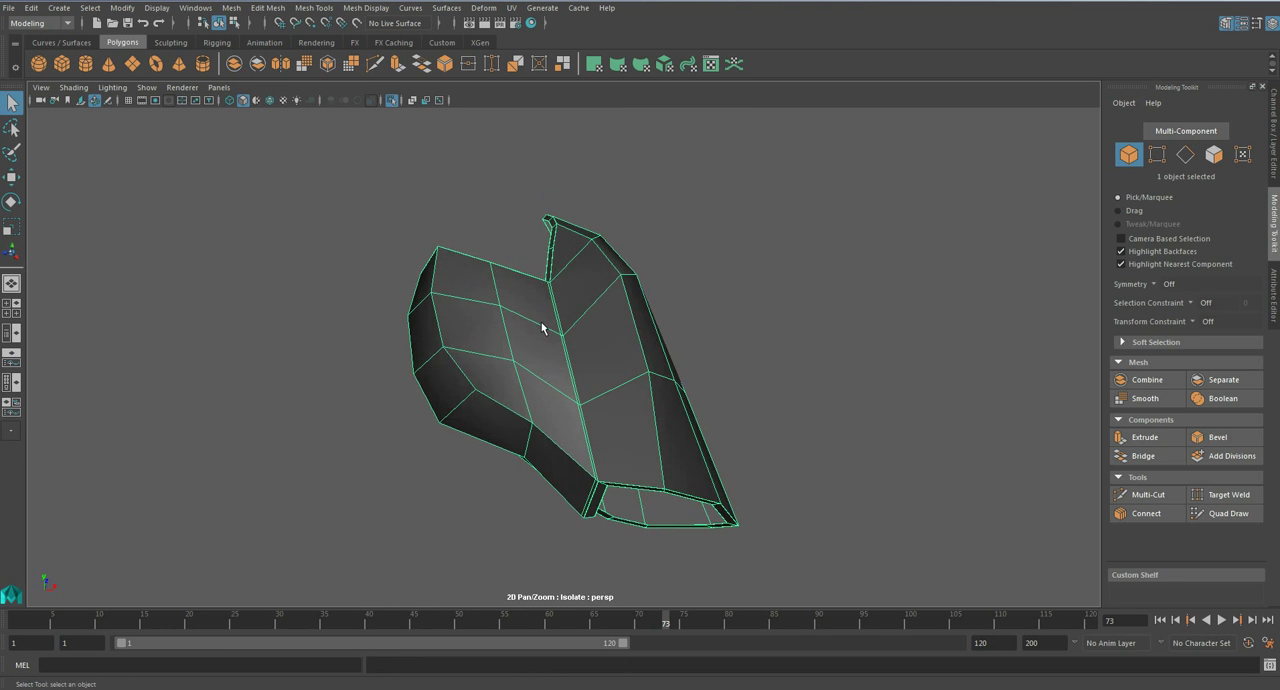
pyautogui.keyDown('alt'); pyautogui.moveTo(545, 407); pyautogui.dragTo(492, 283); pyautogui.keyUp('alt')
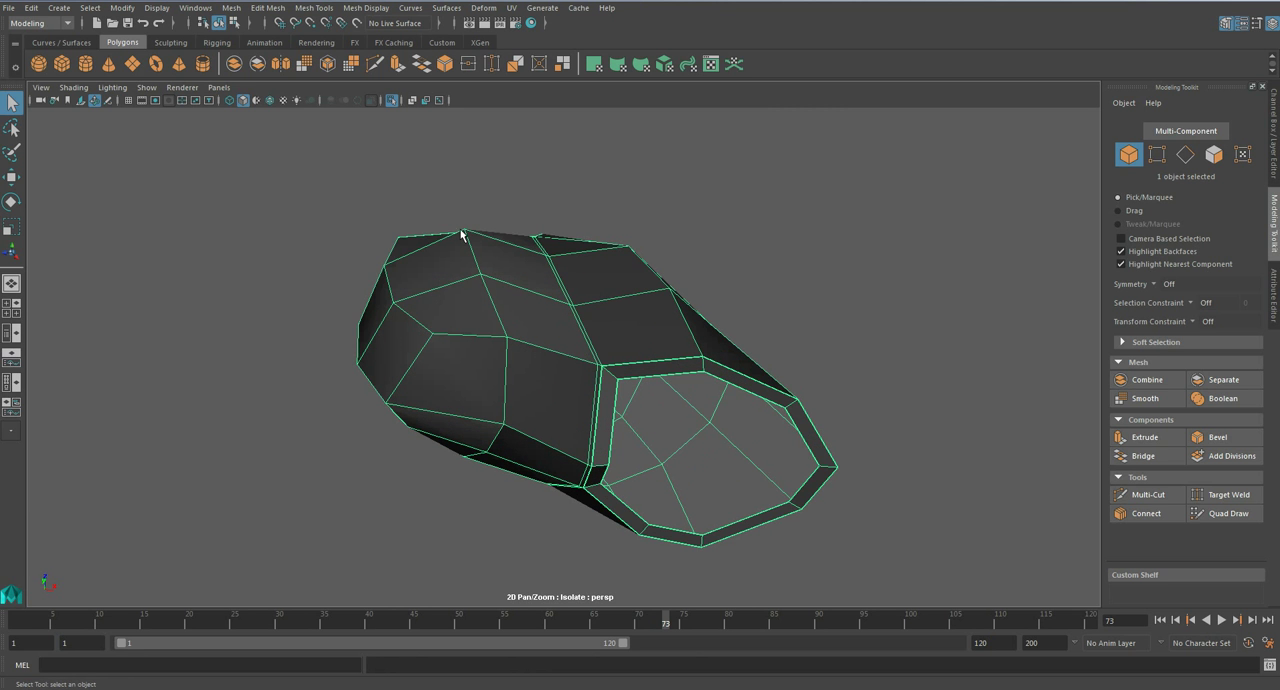
pyautogui.keyDown('alt'); pyautogui.moveTo(590, 362); pyautogui.dragTo(476, 304); pyautogui.keyUp('alt')
# - Insert an edge loop lengthwise along the inner forearm plate, between the seam edge and its neighbouring loop
pyautogui.click(313, 7)
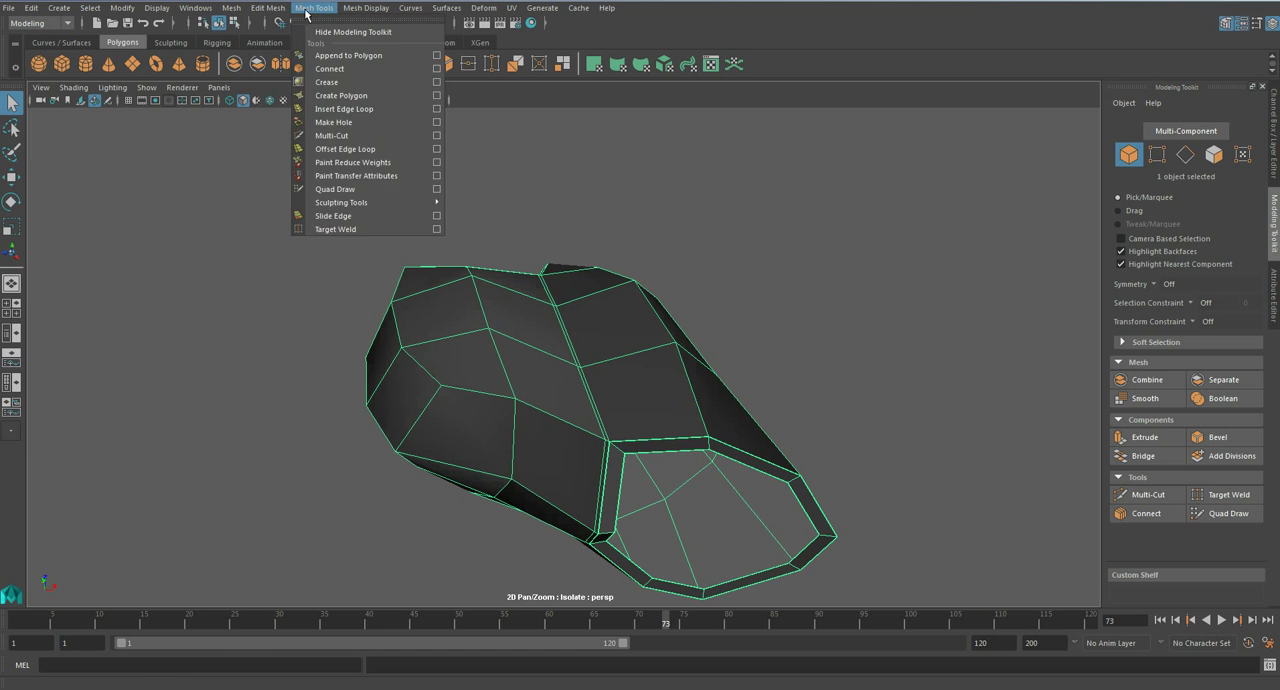
pyautogui.click(335, 107)
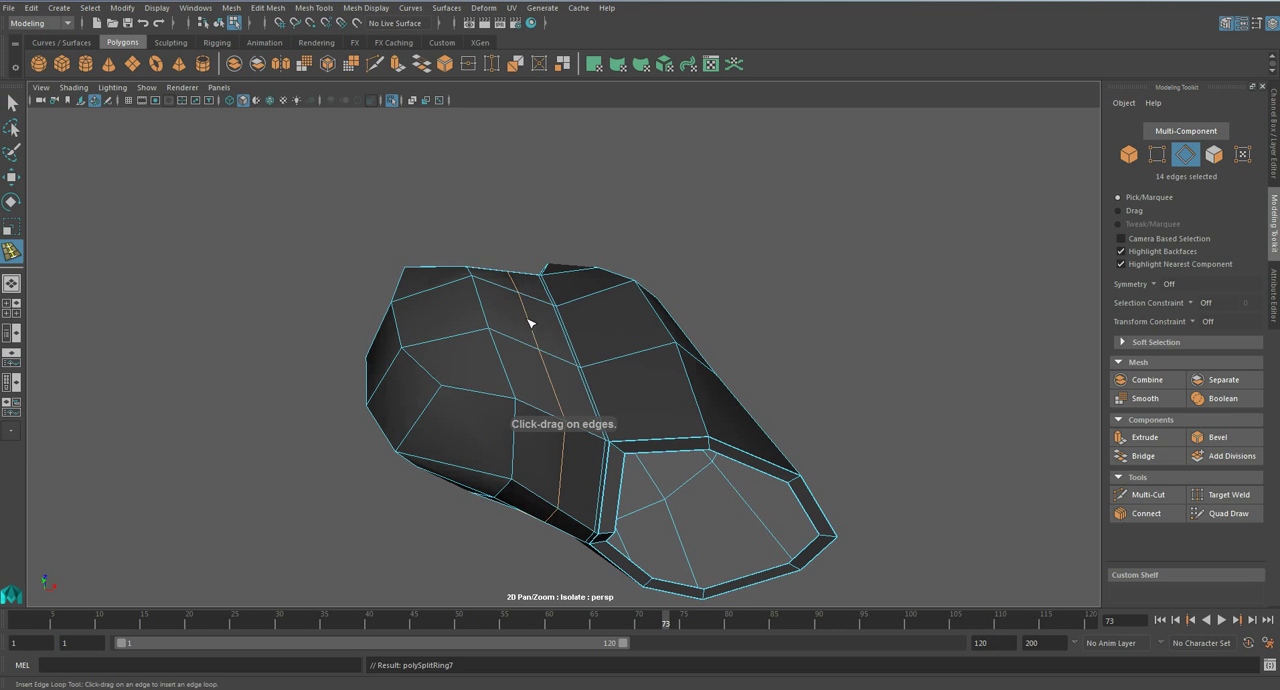
pyautogui.keyDown('alt'); pyautogui.moveTo(530, 322); pyautogui.dragTo(509, 289); pyautogui.keyUp('alt')
pyautogui.press('q')
# - Reposition individual vertices on the inner forearm plate near its elbow-side edge to even out the surface
pyautogui.moveTo(509, 288); pyautogui.dragTo(456, 286, button='right')
pyautogui.click(464, 274)
pyautogui.press('w')
pyautogui.moveTo(508, 229); pyautogui.dragTo(555, 236)
pyautogui.press('q')
pyautogui.click(509, 282)
pyautogui.press('w')
pyautogui.moveTo(574, 269); pyautogui.dragTo(576, 261, button='middle')
# - Move vertices along the inner forearm plate's side outline to refine its rounded shape
pyautogui.keyDown('alt'); pyautogui.moveTo(520, 276); pyautogui.dragTo(662, 390); pyautogui.keyUp('alt')
pyautogui.press('w')
pyautogui.click(642, 300)
pyautogui.moveTo(710, 320); pyautogui.dragTo(708, 313)
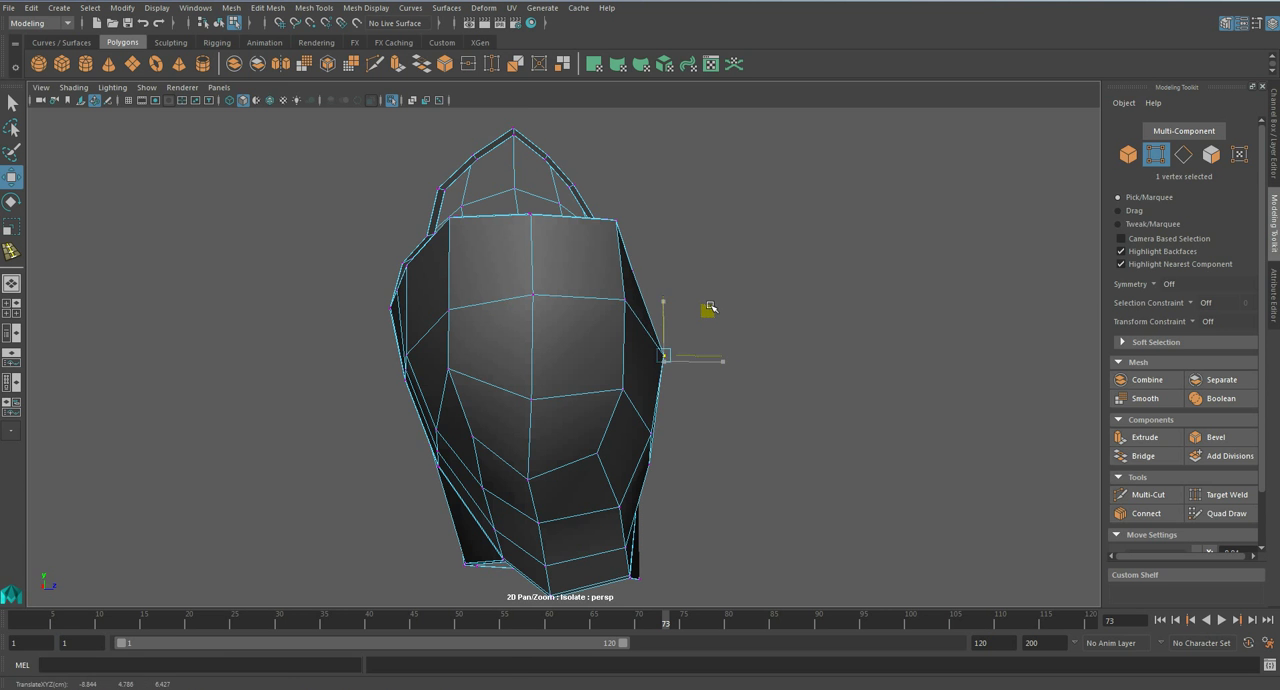
pyautogui.keyDown('alt'); pyautogui.moveTo(468, 336); pyautogui.dragTo(517, 303, button='middle'); pyautogui.keyUp('alt')
pyautogui.click(502, 277)
pyautogui.moveTo(542, 277); pyautogui.dragTo(843, 464)
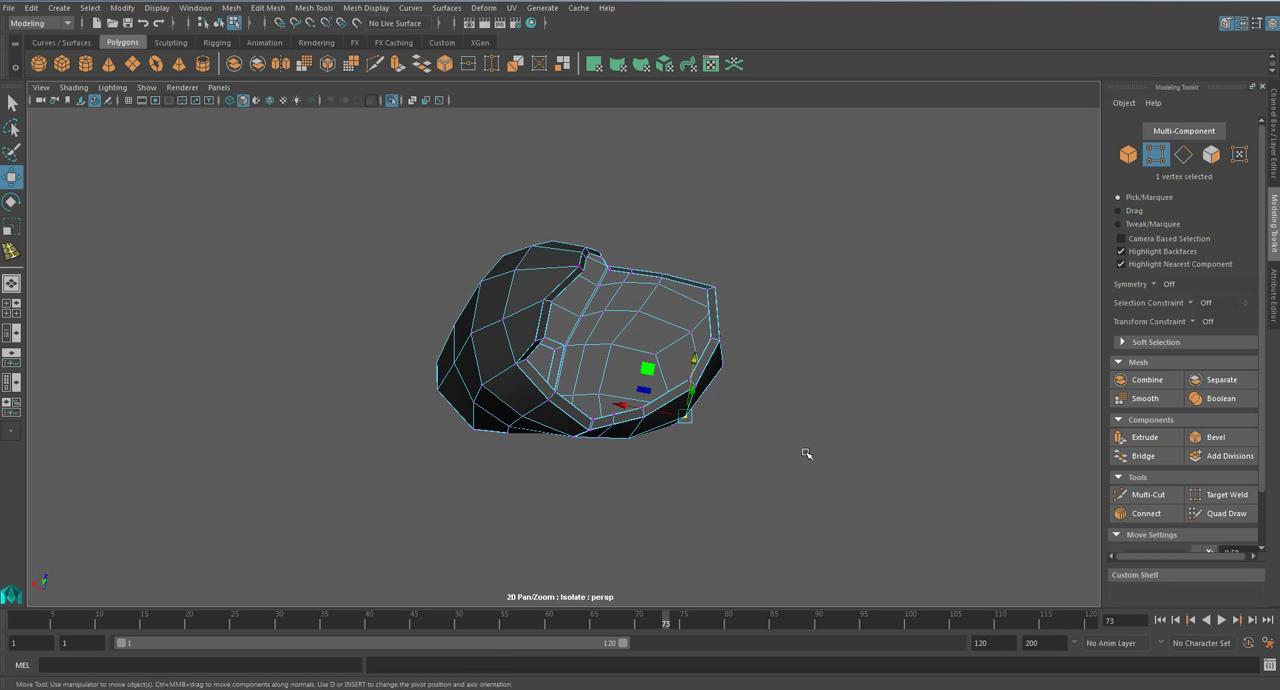
# - Select the tight support edge loops around the inner forearm plate's rim, delete them and save the scene
pyautogui.press('q')
pyautogui.keyDown('alt'); pyautogui.moveTo(706, 354); pyautogui.dragTo(482, 332); pyautogui.keyUp('alt')
pyautogui.scroll(5, 562, 390)
pyautogui.moveTo(562, 387); pyautogui.dragTo(563, 394, button='right')
pyautogui.moveTo(606, 317); pyautogui.dragTo(606, 260, button='right')
pyautogui.scroll(5, 636, 346)
pyautogui.doubleClick(634, 338)
pyautogui.keyDown('alt'); pyautogui.moveTo(634, 338); pyautogui.dragTo(702, 343); pyautogui.keyUp('alt')
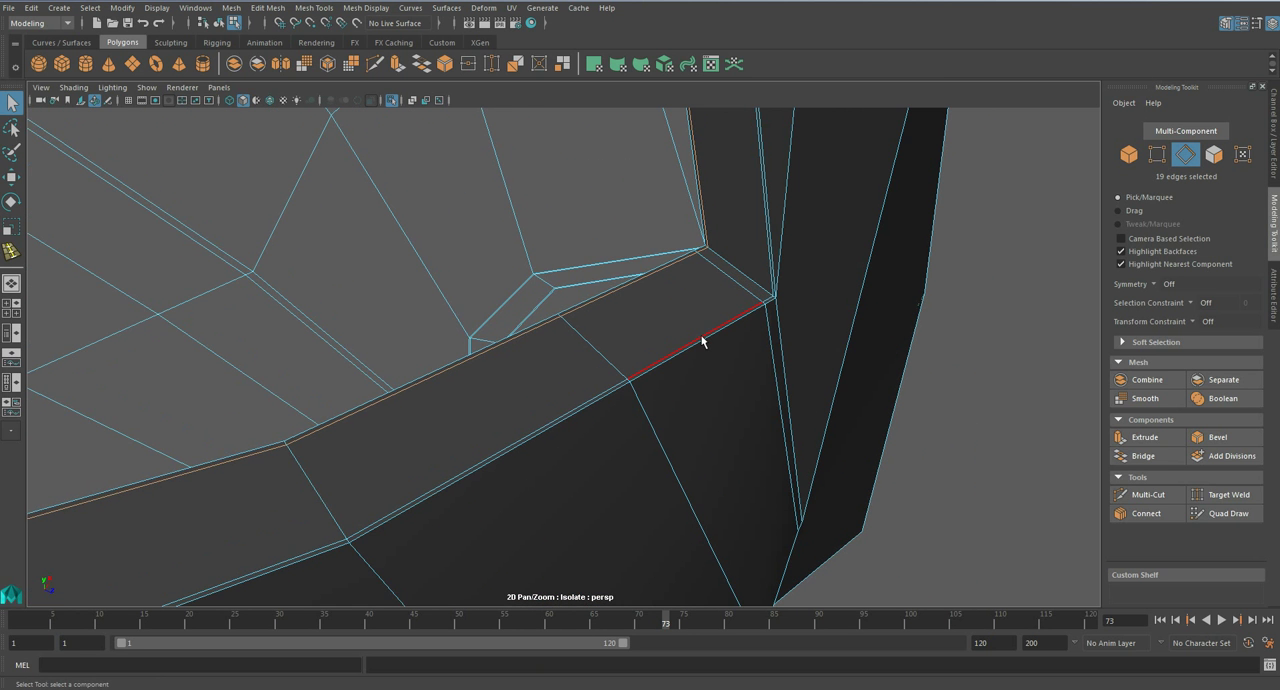
pyautogui.press('Delete')
pyautogui.hotkey('ctrl', 's')
# - Examine the inner forearm plate in smooth preview and as an unsmoothed mesh from several sides
pyautogui.click(685, 351)
pyautogui.press('3')
pyautogui.scroll(-5, 629, 388)
pyautogui.keyDown('alt'); pyautogui.moveTo(629, 388); pyautogui.dragTo(492, 379); pyautogui.keyUp('alt')
pyautogui.scroll(-5, 580, 340)
pyautogui.press('1')
pyautogui.scroll(3, 523, 366)
pyautogui.keyDown('alt'); pyautogui.moveTo(740, 287); pyautogui.dragTo(590, 196); pyautogui.keyUp('alt')
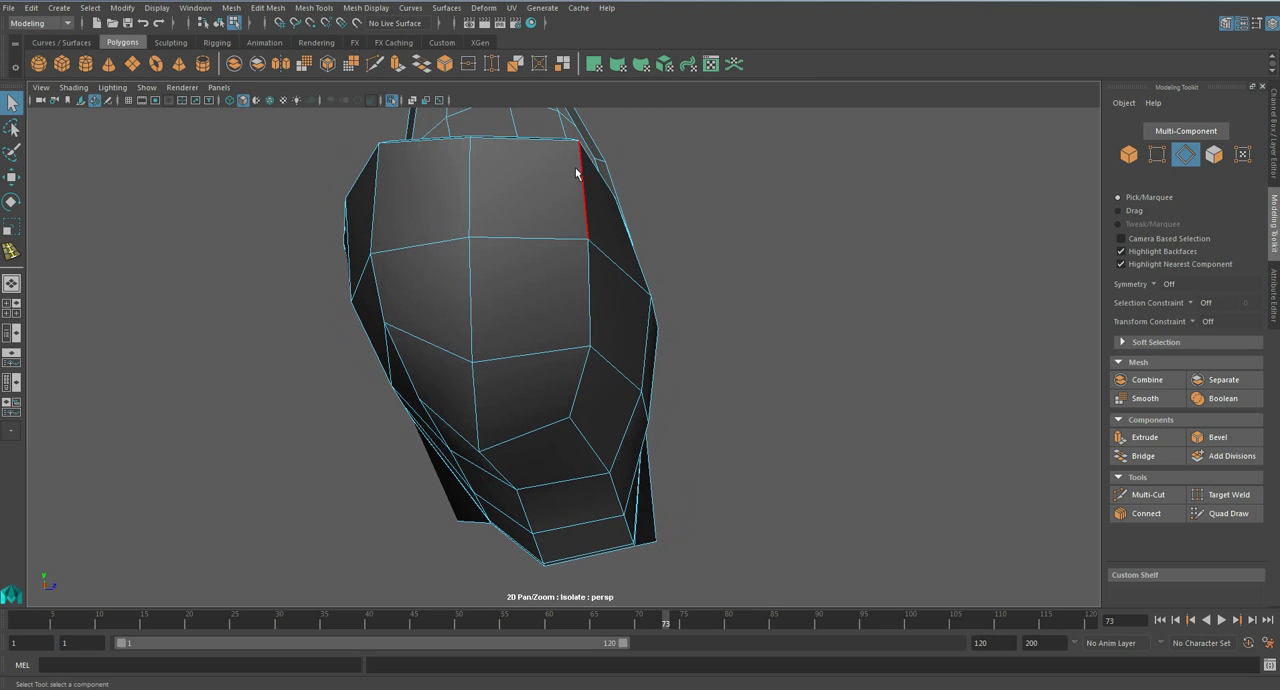
pyautogui.keyDown('alt'); pyautogui.moveTo(436, 428); pyautogui.dragTo(460, 344); pyautogui.keyUp('alt')
# - Insert another lengthwise edge loop on the inner forearm plate and bevel both panel-line loops into narrow strips
pyautogui.click(314, 7)
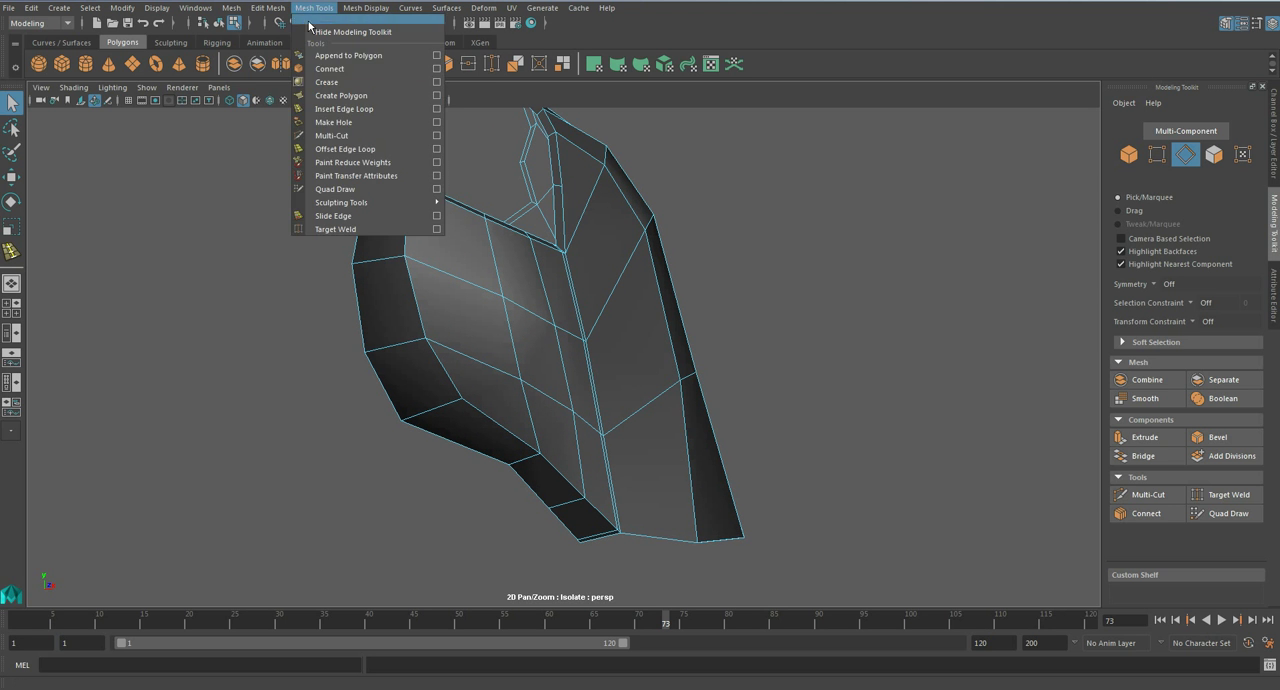
pyautogui.click(359, 110)
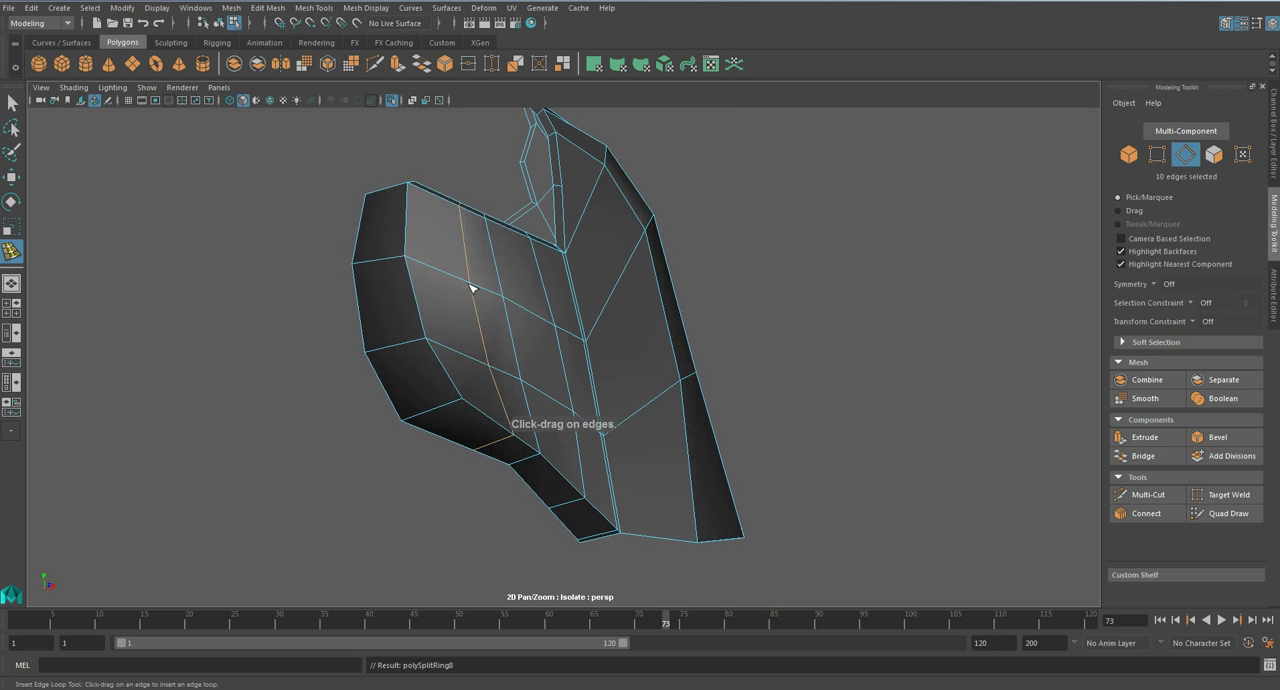
pyautogui.keyDown('alt'); pyautogui.moveTo(471, 315); pyautogui.dragTo(462, 320); pyautogui.keyUp('alt')
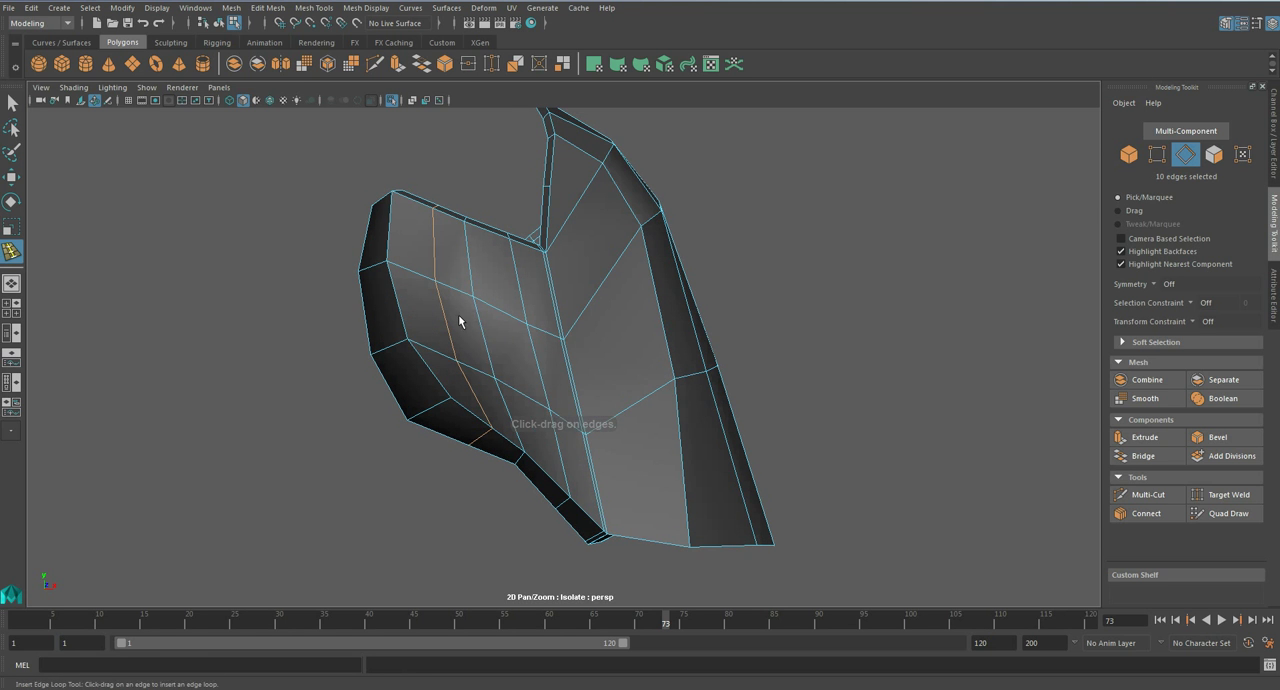
pyautogui.keyDown('alt'); pyautogui.moveTo(540, 369); pyautogui.dragTo(810, 429); pyautogui.keyUp('alt')
pyautogui.click(1217, 437)
pyautogui.keyDown('alt'); pyautogui.moveTo(626, 362); pyautogui.dragTo(543, 346); pyautogui.keyUp('alt')
pyautogui.press('q')
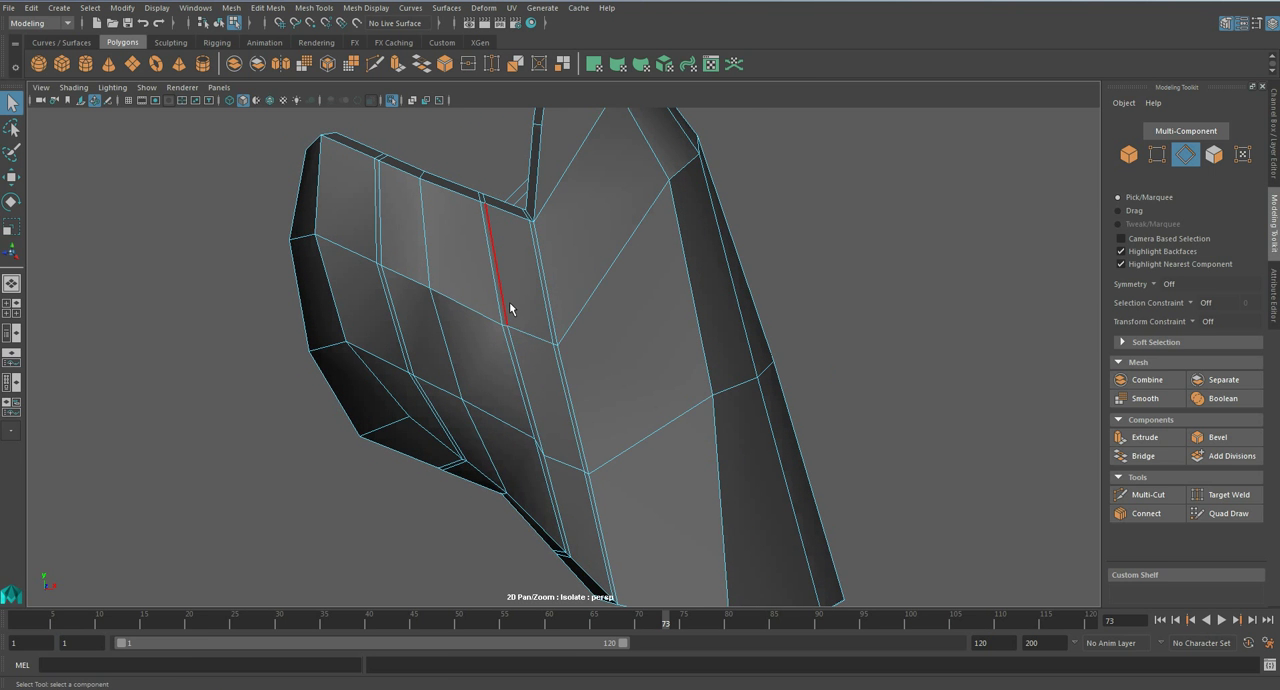
# - Select the narrow bevel faces of both lengthwise strips and extrude them inward with a negative thickness
pyautogui.moveTo(509, 302); pyautogui.dragTo(509, 330, button='right')
pyautogui.scroll(2, 504, 324)
pyautogui.click(483, 318)
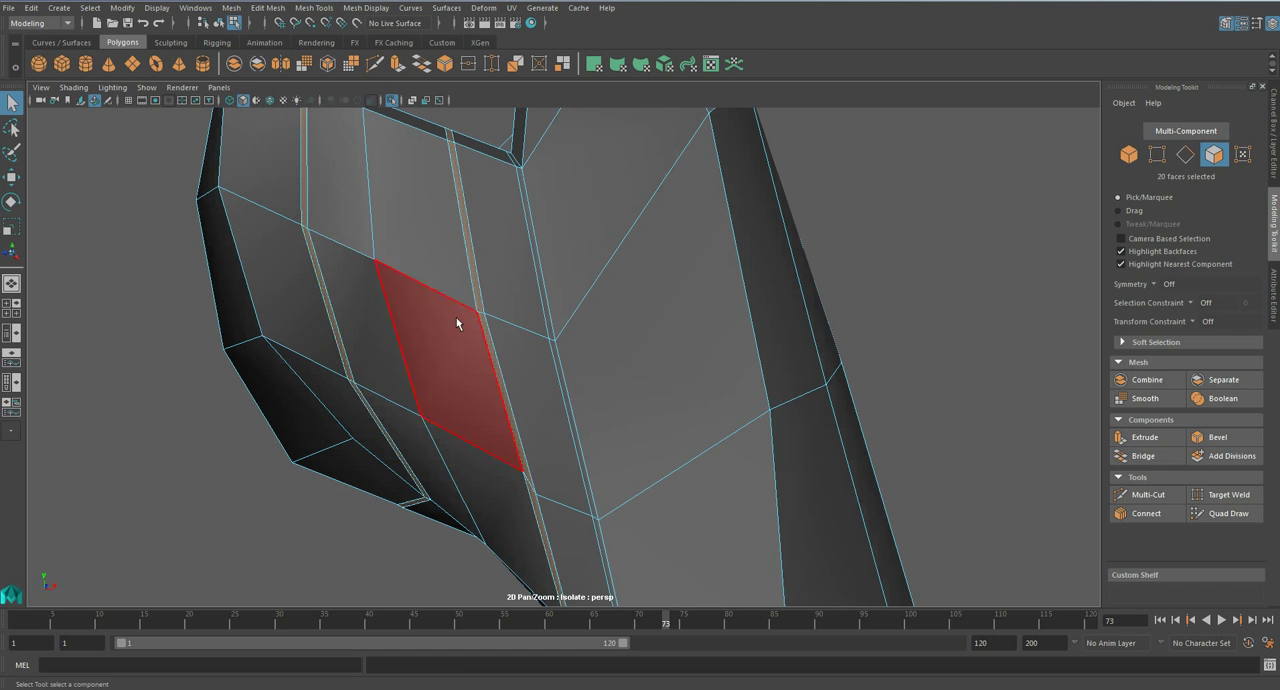
pyautogui.click(1140, 437)
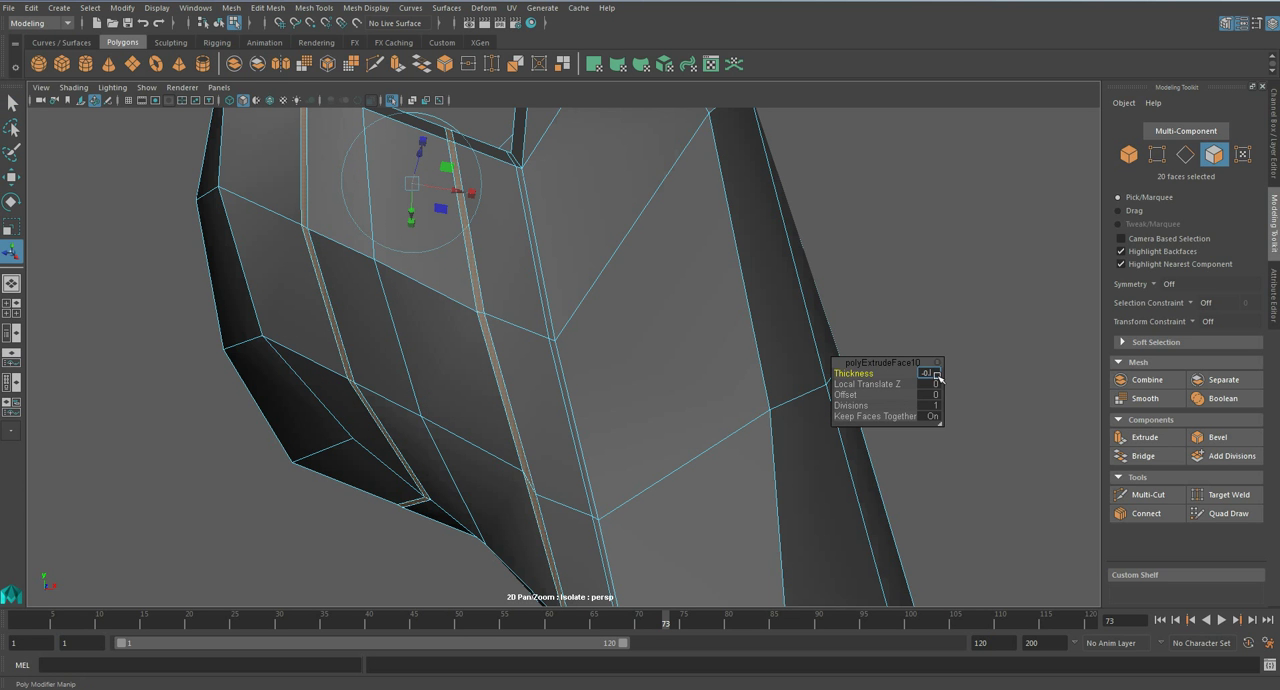
pyautogui.press('Return')
pyautogui.keyDown('alt'); pyautogui.moveTo(497, 369); pyautogui.dragTo(529, 290); pyautogui.keyUp('alt')
pyautogui.press('q')
# - Examine the two lengthwise panel lines on the smoothed inner forearm plate
pyautogui.press('3')
pyautogui.scroll(-2, 532, 296)
pyautogui.moveTo(532, 303); pyautogui.dragTo(586, 283, button='right')
pyautogui.scroll(-5, 622, 400)
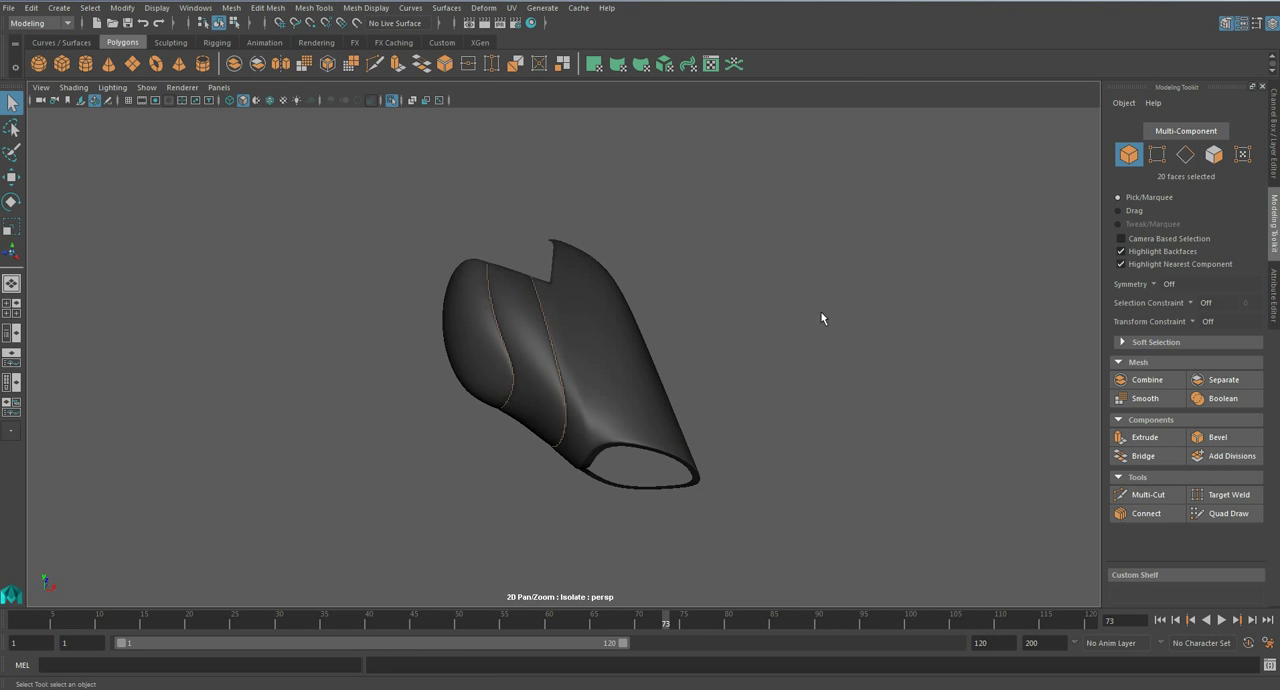
pyautogui.scroll(5, 622, 400)
pyautogui.keyDown('alt'); pyautogui.moveTo(601, 390); pyautogui.dragTo(493, 342); pyautogui.keyUp('alt')
pyautogui.click(490, 353)
pyautogui.keyDown('alt'); pyautogui.moveTo(590, 397); pyautogui.dragTo(554, 412); pyautogui.keyUp('alt')
# - Delete the small leftover rim faces at the ends of the extruded grooves on the unsmoothed plate and save the scene
pyautogui.press('1')
pyautogui.scroll(5, 554, 412)
pyautogui.keyDown('alt'); pyautogui.moveTo(489, 317); pyautogui.dragTo(569, 431, button='middle'); pyautogui.keyUp('alt')
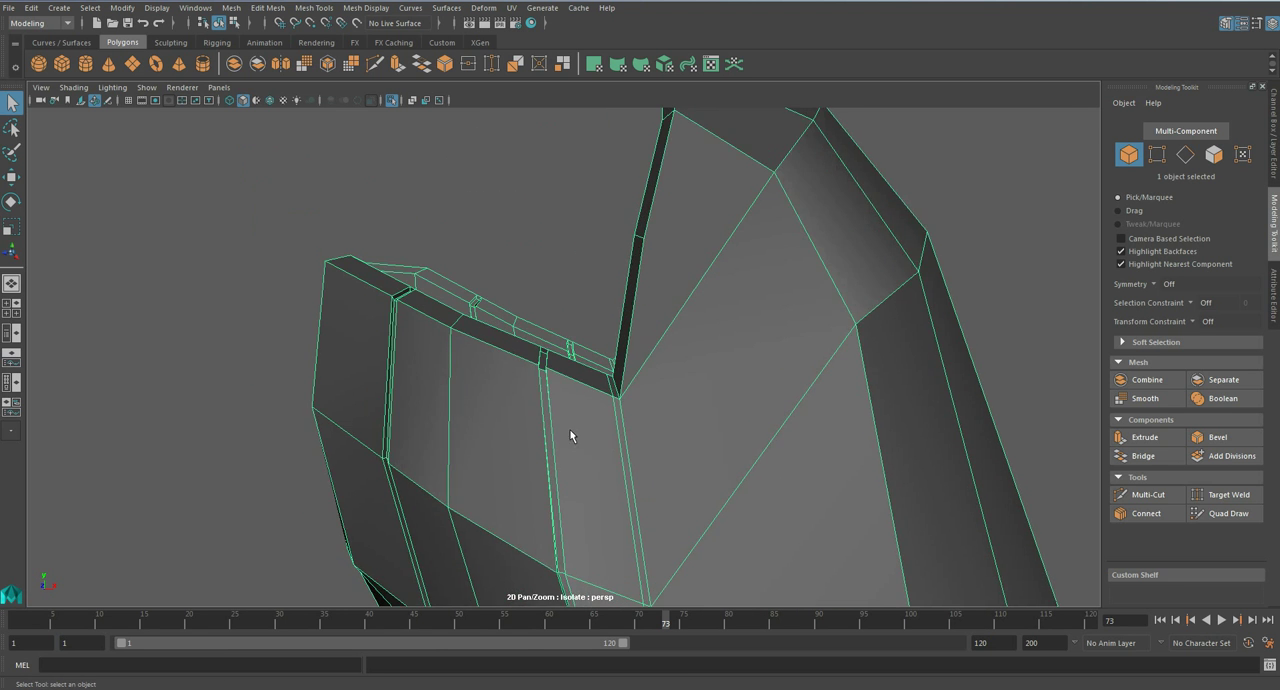
pyautogui.keyDown('alt'); pyautogui.moveTo(569, 431); pyautogui.dragTo(523, 344); pyautogui.keyUp('alt')
pyautogui.moveTo(523, 344); pyautogui.dragTo(529, 345, button='right')
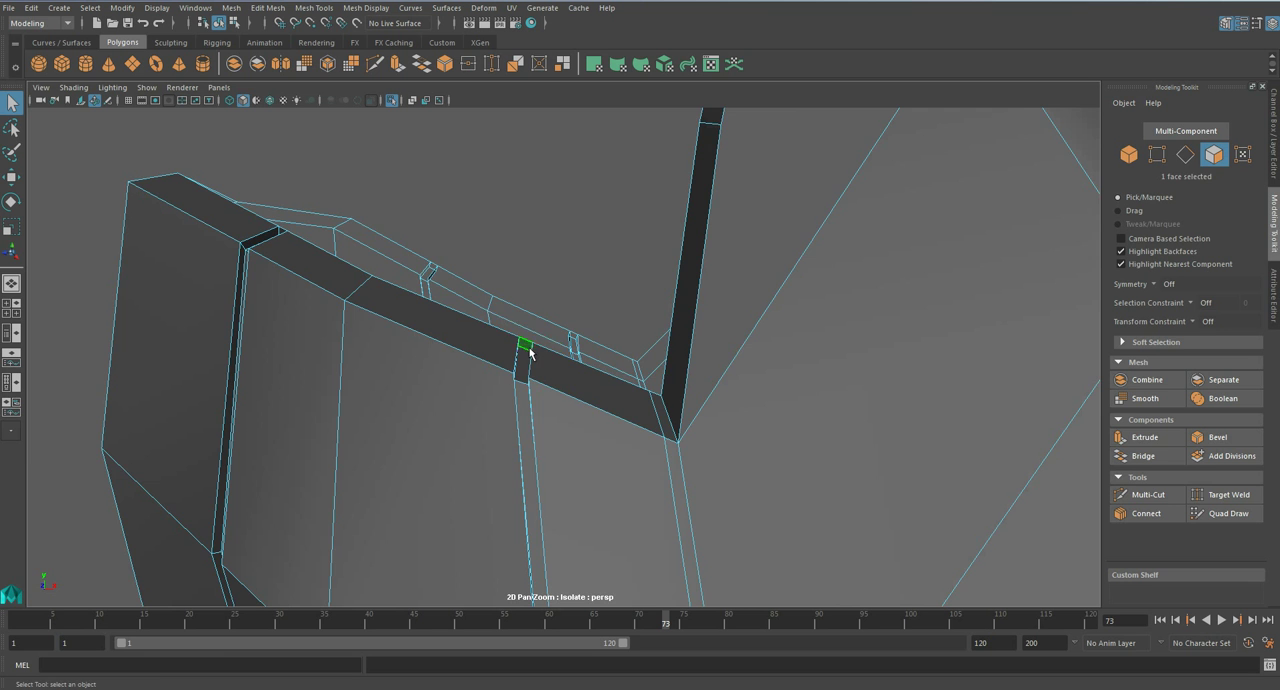
pyautogui.click(529, 350)
pyautogui.press('f')
pyautogui.keyDown('alt'); pyautogui.moveTo(552, 354); pyautogui.dragTo(611, 399); pyautogui.keyUp('alt')
pyautogui.click(490, 366)
pyautogui.keyDown('alt'); pyautogui.moveTo(490, 366); pyautogui.dragTo(613, 328); pyautogui.keyUp('alt')
pyautogui.press('Delete')
pyautogui.keyDown('alt'); pyautogui.moveTo(522, 368); pyautogui.dragTo(580, 361); pyautogui.keyUp('alt')
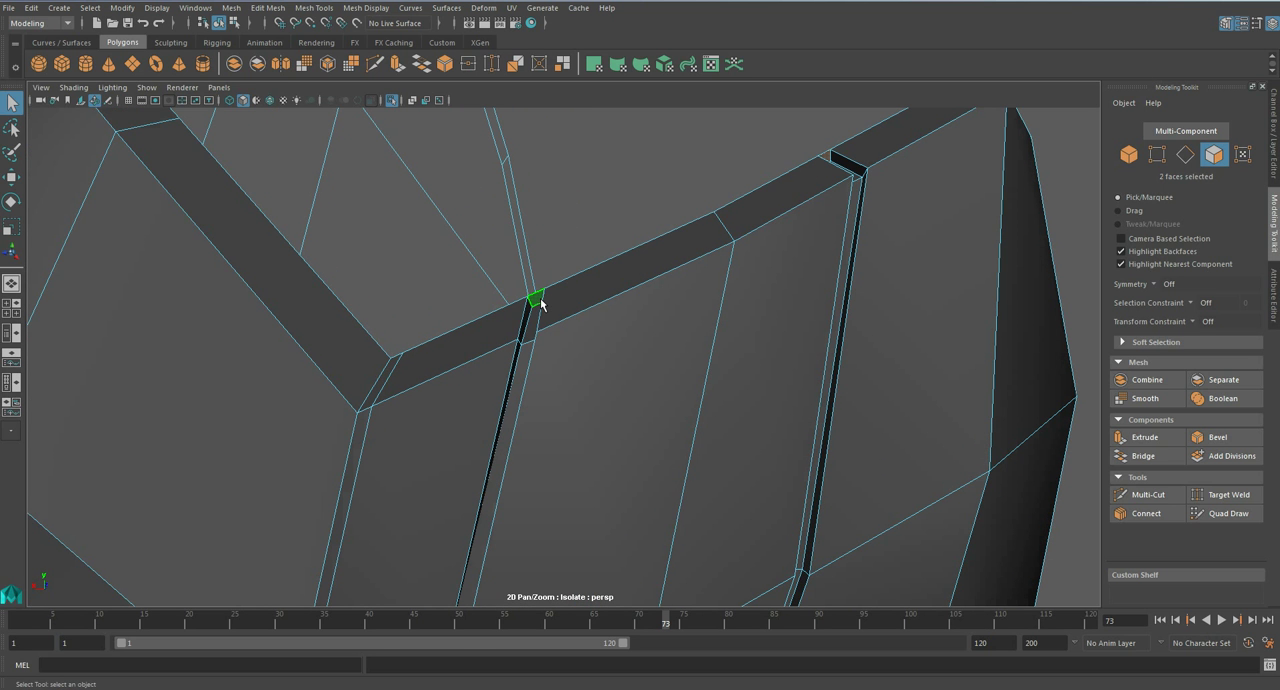
pyautogui.hotkey('ctrl', 's')
pyautogui.press('Return')
# - Turn on smooth preview for the inner forearm plate and inspect the groove ends at its rim
pyautogui.moveTo(560, 326); pyautogui.dragTo(615, 308, button='right')
pyautogui.scroll(-5, 614, 308)
pyautogui.click(635, 374)
pyautogui.press('3')
pyautogui.keyDown('alt'); pyautogui.moveTo(733, 405); pyautogui.dragTo(543, 418); pyautogui.keyUp('alt')
pyautogui.scroll(-4, 543, 418)
pyautogui.click(772, 388)
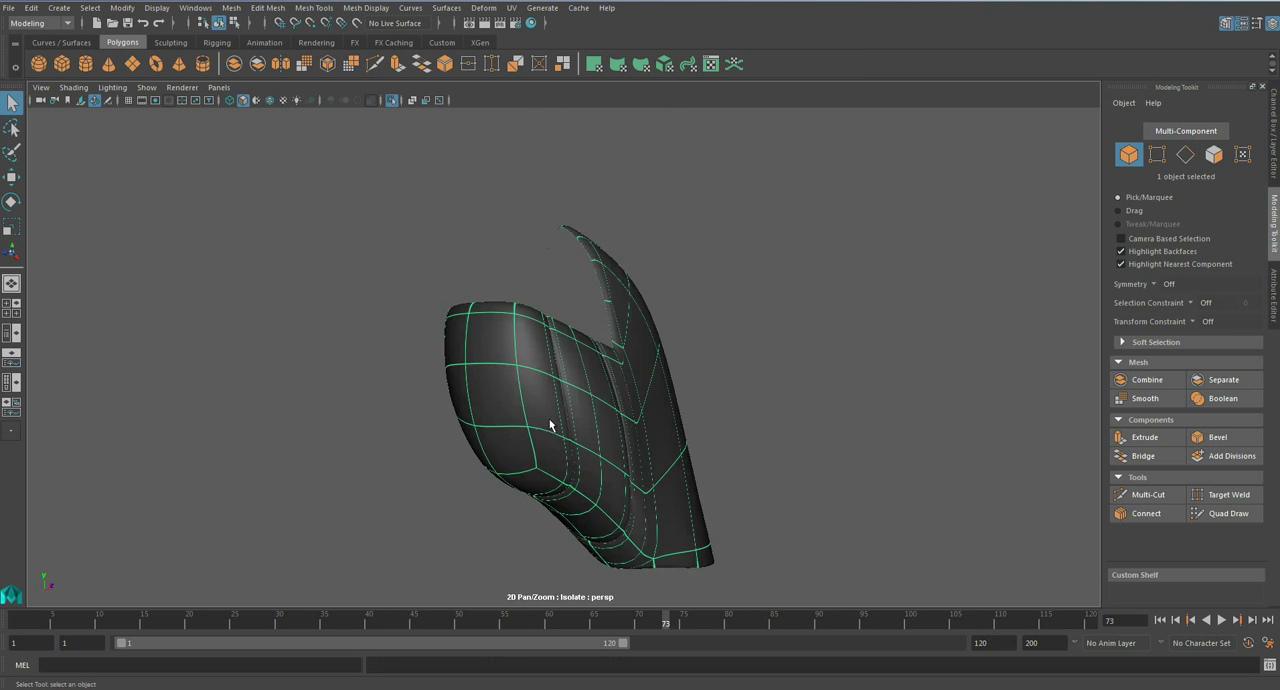
pyautogui.keyDown('alt'); pyautogui.moveTo(772, 388); pyautogui.dragTo(566, 423); pyautogui.keyUp('alt')
# - Exit isolation and examine the new panel lines on the full character's arm
pyautogui.hotkey('ctrl', '1')
pyautogui.scroll(-6, 722, 387)
pyautogui.scroll(2, 622, 421)
pyautogui.scroll(-5, 622, 421)
pyautogui.scroll(8, 620, 421)
pyautogui.scroll(-6, 590, 421)
pyautogui.scroll(8, 566, 425)
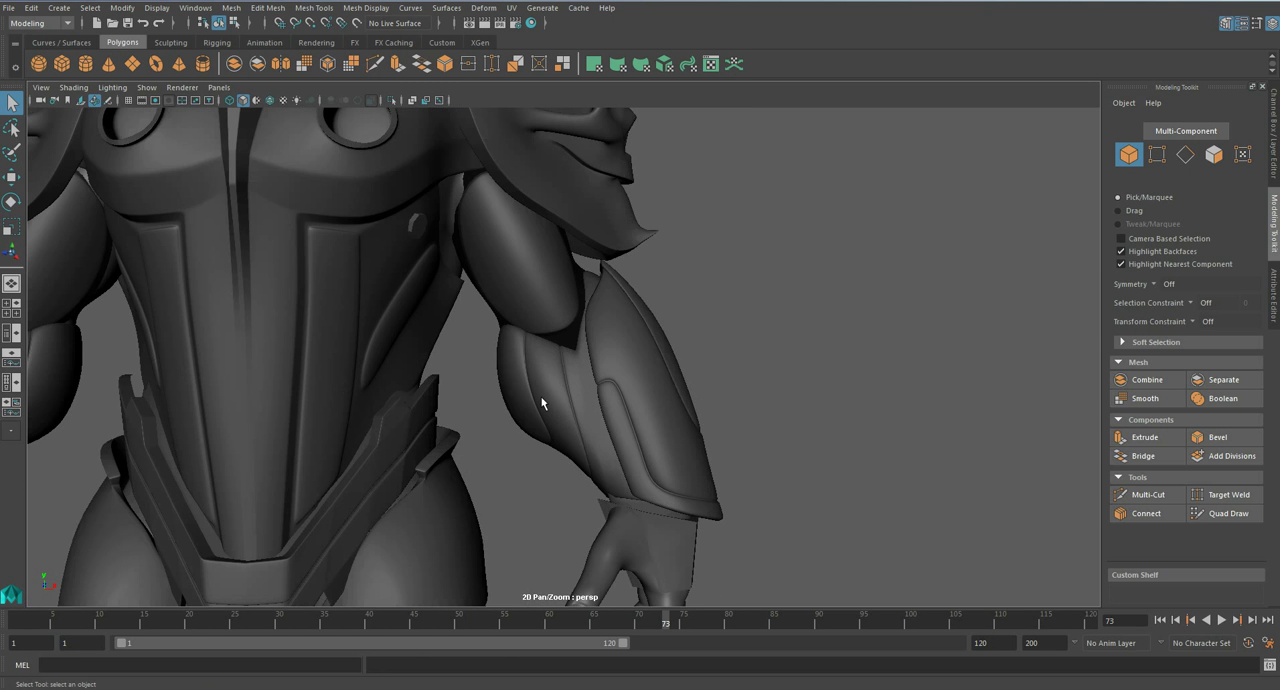
pyautogui.scroll(-3, 546, 420)
# - Select the upper-arm plate below the shoulder armour, isolate it and display its unsmoothed mesh
pyautogui.moveTo(544, 435)
pyautogui.keyDown('alt'); pyautogui.mouseDown()
pyautogui.moveTo(531, 420)
pyautogui.moveTo(397, 440)
pyautogui.moveTo(502, 434)
pyautogui.moveTo(535, 415)
pyautogui.mouseUp(); pyautogui.keyUp('alt')
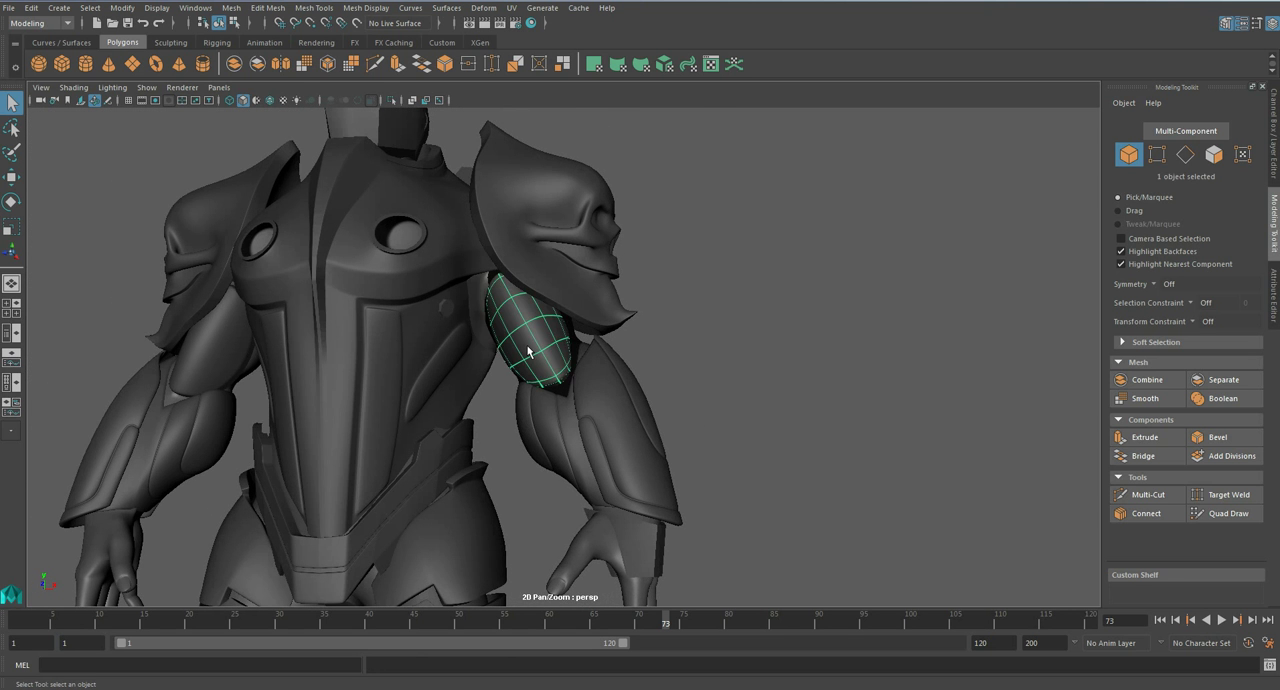
pyautogui.hotkey('ctrl', '1')
pyautogui.press('1')
pyautogui.keyDown('alt'); pyautogui.moveTo(528, 350); pyautogui.dragTo(598, 396); pyautogui.keyUp('alt')
# - Delete the tight support edge loops along the upper-arm plate's rim
pyautogui.scroll(3, 515, 355)
pyautogui.keyDown('alt'); pyautogui.moveTo(515, 355); pyautogui.dragTo(594, 397); pyautogui.keyUp('alt')
pyautogui.moveTo(553, 322); pyautogui.dragTo(559, 318, button='right')
pyautogui.scroll(3, 559, 318)
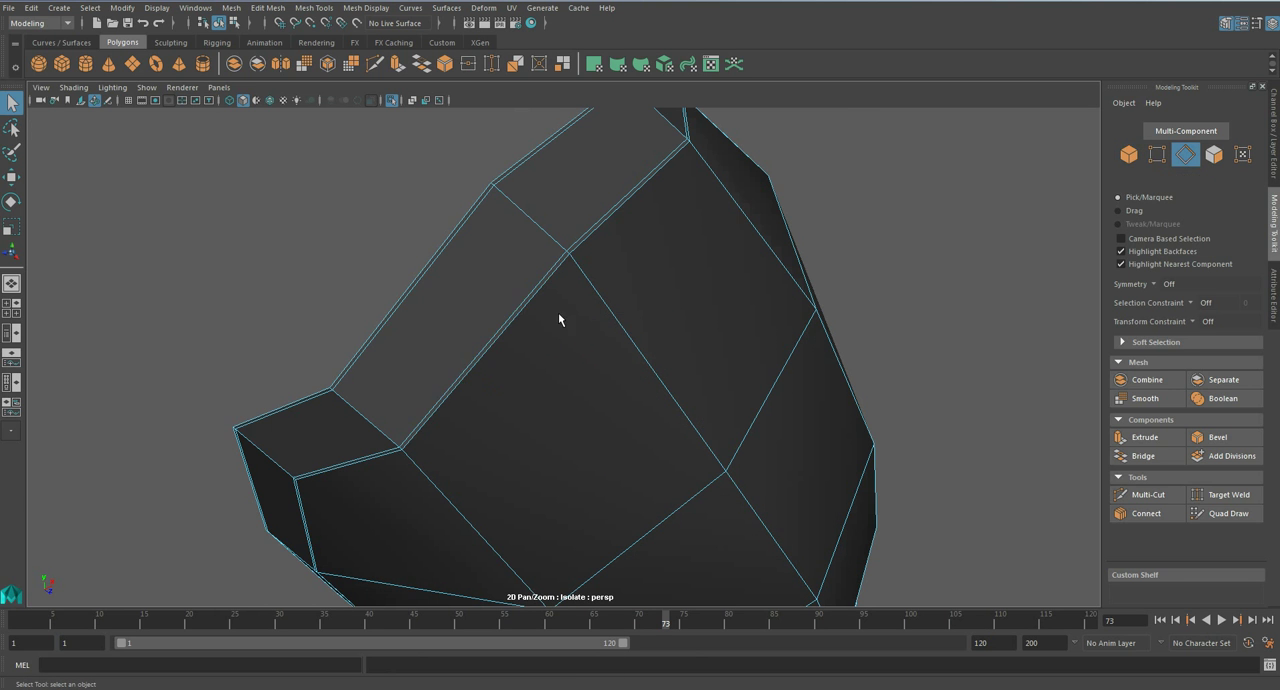
pyautogui.hotkey('ctrl', 'Delete')
pyautogui.scroll(-4, 440, 253)
# - Select the two lengthwise edge loops on either side of the upper-arm plate's centre line and bevel them with a reduced fraction
pyautogui.keyDown('alt'); pyautogui.moveTo(515, 352); pyautogui.dragTo(441, 373); pyautogui.keyUp('alt')
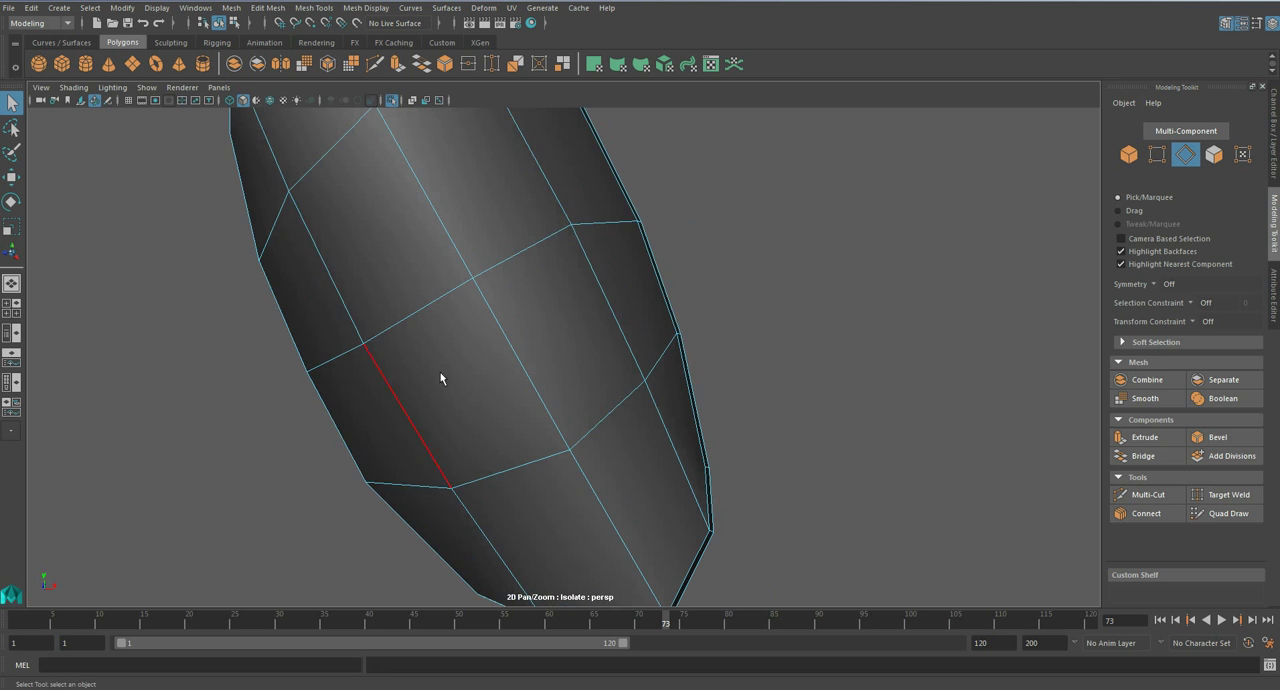
pyautogui.doubleClick(335, 294)
pyautogui.scroll(-3, 450, 381)
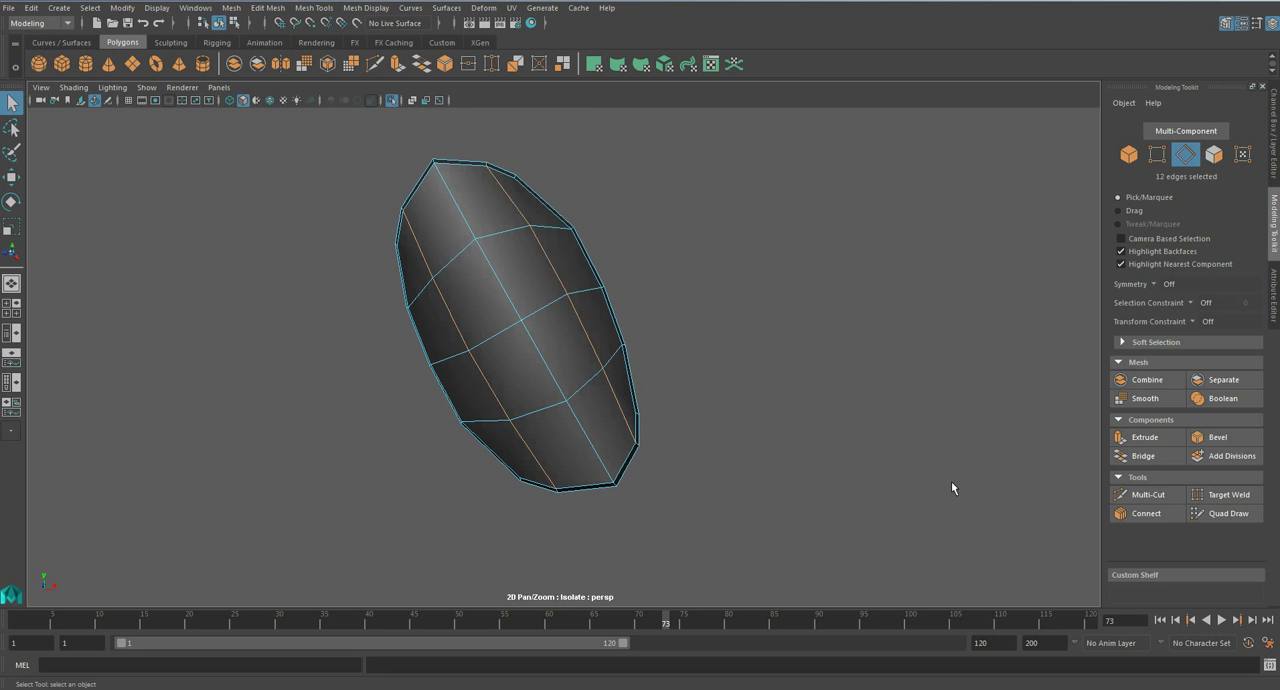
pyautogui.click(1243, 440)
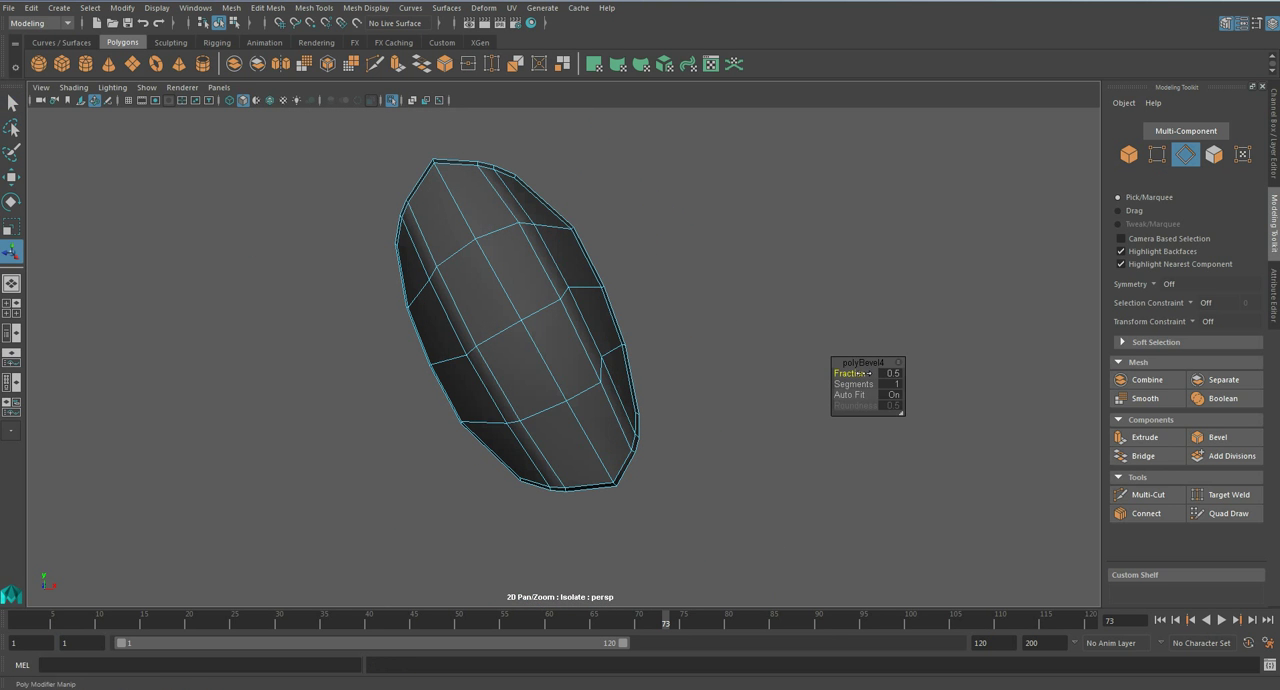
pyautogui.moveTo(857, 373); pyautogui.dragTo(857, 373)
pyautogui.keyDown('alt'); pyautogui.moveTo(455, 362); pyautogui.dragTo(531, 354); pyautogui.keyUp('alt')
pyautogui.press('q')
# - Select the narrow bevel faces of both strips on the upper-arm plate and extrude them with thickness -0.03
pyautogui.moveTo(534, 326); pyautogui.dragTo(535, 350, button='right')
pyautogui.doubleClick(531, 320)
pyautogui.keyDown('alt'); pyautogui.moveTo(531, 320); pyautogui.dragTo(487, 292); pyautogui.keyUp('alt')
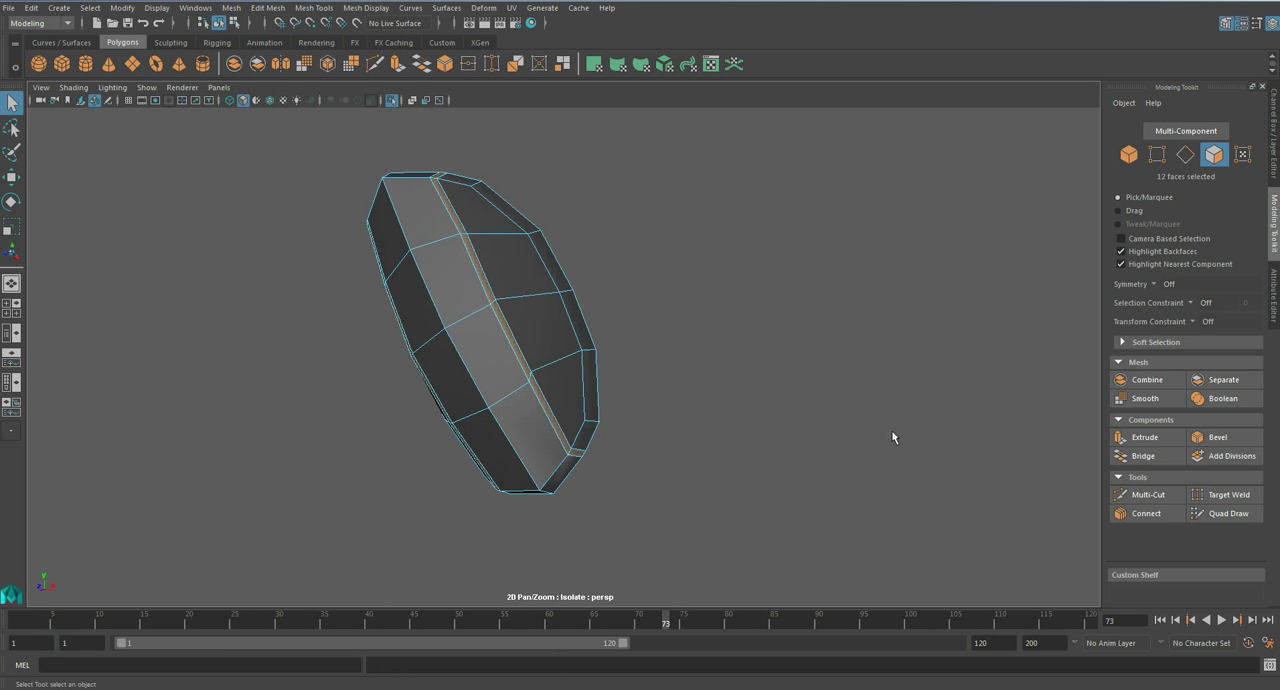
pyautogui.click(1142, 437)
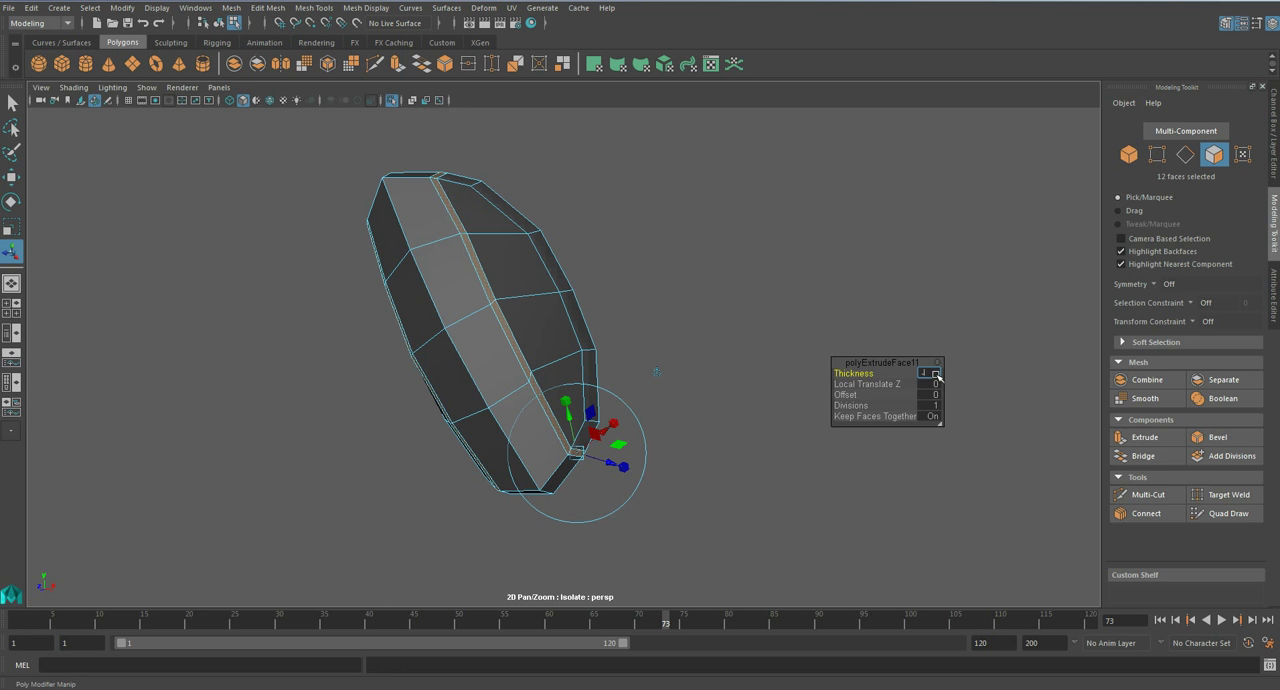
pyautogui.keyDown('alt'); pyautogui.moveTo(708, 340); pyautogui.dragTo(674, 317); pyautogui.keyUp('alt')
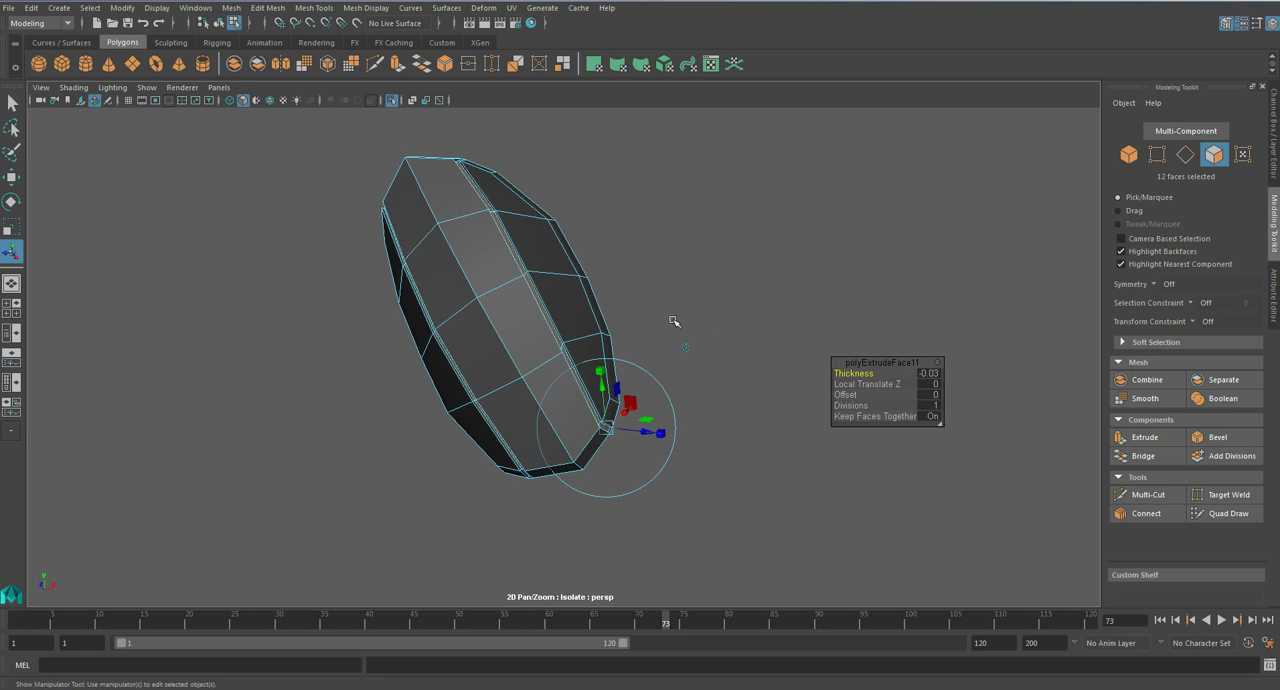
# - Preview the upper-arm plate smoothed from several angles, and return it to the unsmoothed display
pyautogui.press('q')
pyautogui.press('3')
pyautogui.moveTo(537, 290); pyautogui.dragTo(582, 268, button='right')
pyautogui.click(640, 317)
pyautogui.scroll(-3, 640, 317)
pyautogui.click(639, 316)
pyautogui.keyDown('alt'); pyautogui.moveTo(639, 316); pyautogui.dragTo(508, 313); pyautogui.keyUp('alt')
pyautogui.click(508, 313)
pyautogui.press('1')
# - Delete the small faces closing the ends of the recessed strips at the upper-arm plate's upper and lower rims, and save the scene
pyautogui.keyDown('alt'); pyautogui.moveTo(510, 232); pyautogui.dragTo(551, 395, button='middle'); pyautogui.keyUp('alt')
pyautogui.scroll(4, 551, 395)
pyautogui.scroll(3, 551, 395)
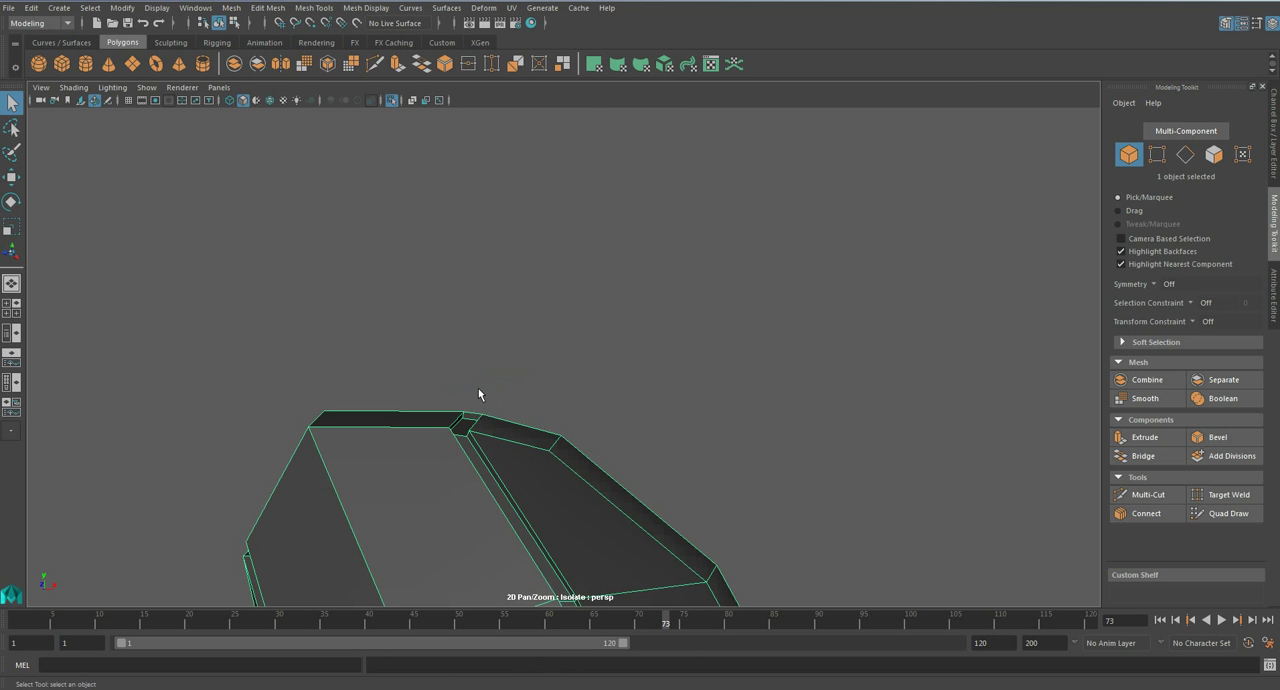
pyautogui.moveTo(479, 391); pyautogui.dragTo(478, 386, button='right')
pyautogui.moveTo(465, 430); pyautogui.dragTo(438, 371, button='right')
pyautogui.moveTo(425, 428); pyautogui.dragTo(427, 367, button='right')
pyautogui.click(419, 410)
pyautogui.keyDown('alt'); pyautogui.moveTo(410, 448); pyautogui.dragTo(727, 321, button='middle'); pyautogui.keyUp('alt')
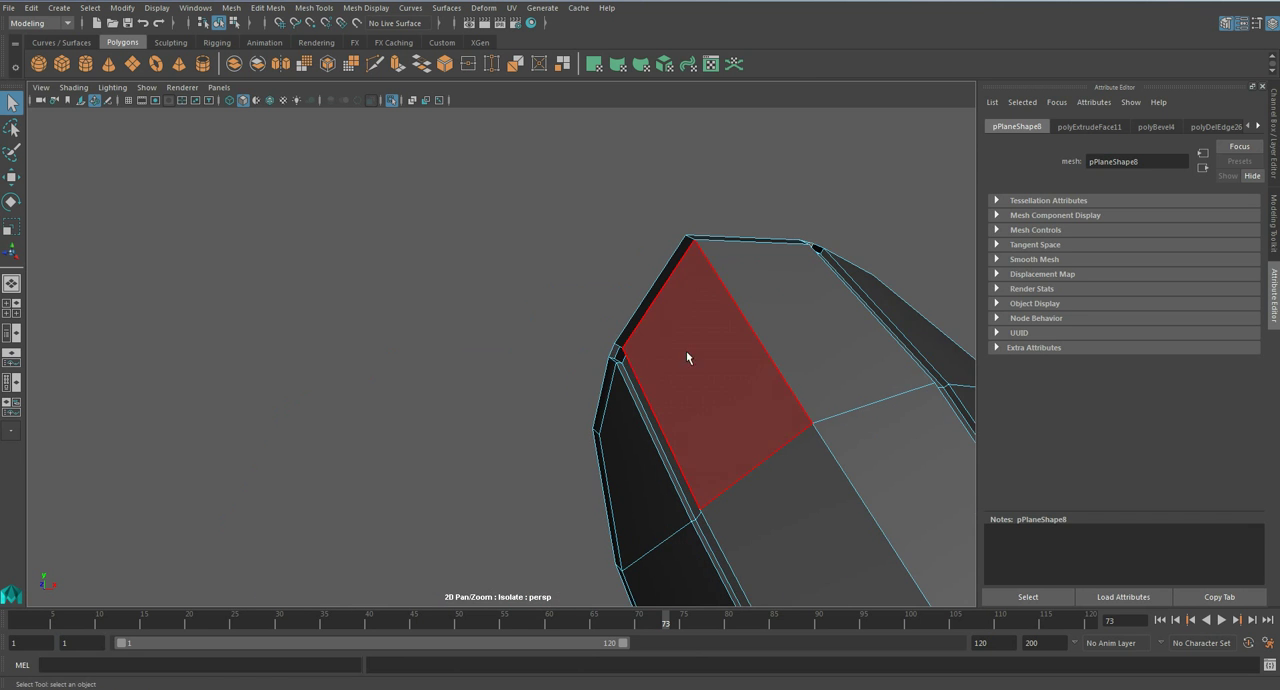
pyautogui.click(615, 358)
pyautogui.keyDown('alt'); pyautogui.moveTo(776, 489); pyautogui.dragTo(563, 409); pyautogui.keyUp('alt')
pyautogui.click(563, 410)
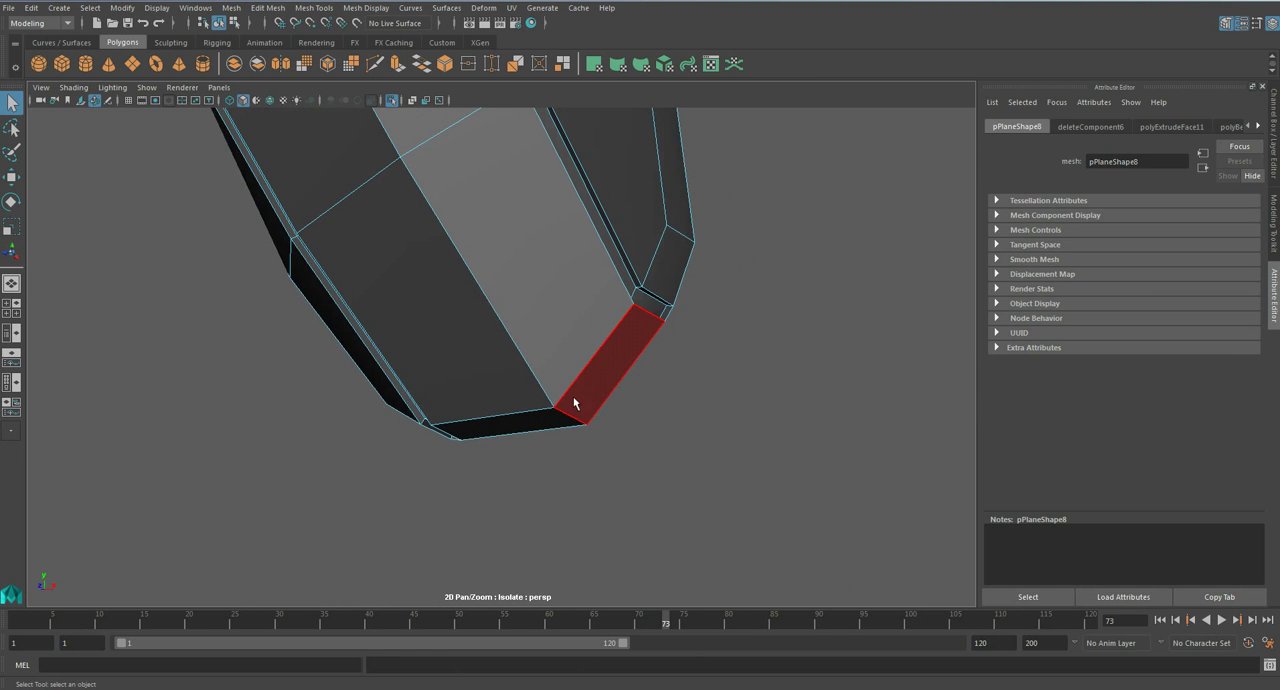
pyautogui.press('Delete')
pyautogui.hotkey('ctrl', 's')
# - Display the upper-arm plate smoothed and leave isolation to show the whole character
pyautogui.click(624, 356)
pyautogui.moveTo(578, 300); pyautogui.dragTo(655, 286, button='right')
pyautogui.scroll(-3, 670, 295)
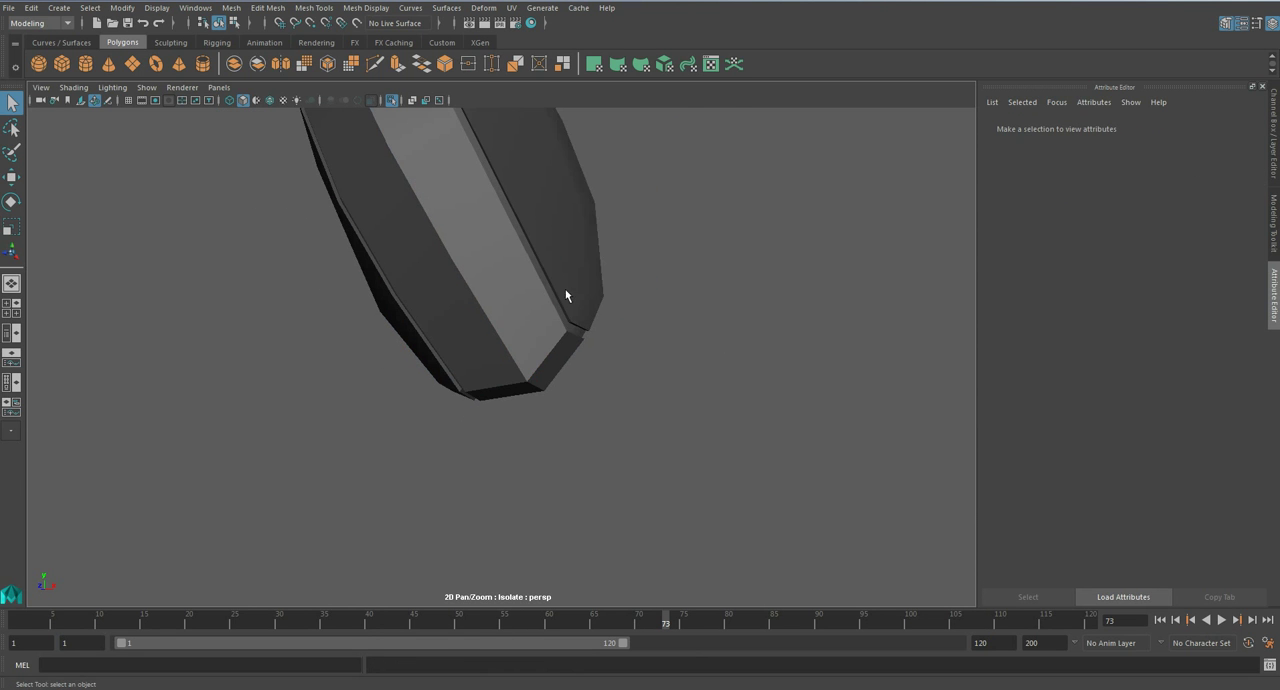
pyautogui.click(592, 310)
pyautogui.press('3')
pyautogui.click(781, 386)
pyautogui.hotkey('ctrl', '1')
pyautogui.press('a')
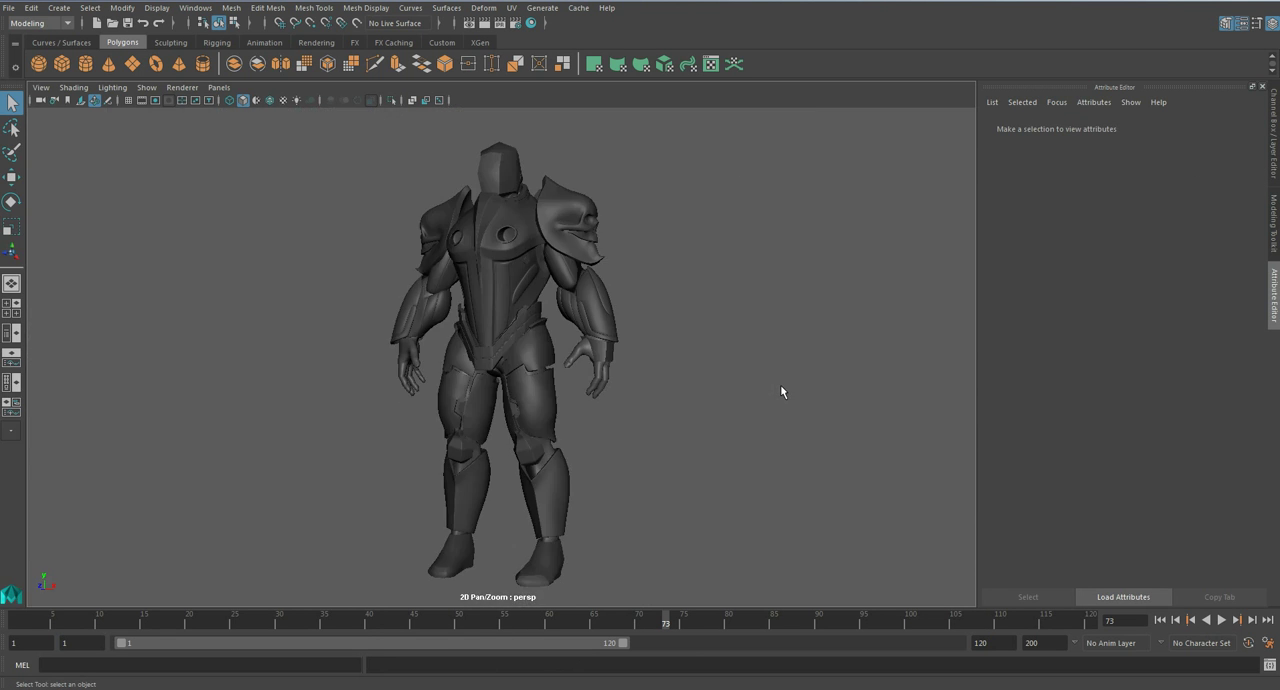
# - Check the arm plates on the full character and save the scene
pyautogui.scroll(5, 626, 375)
pyautogui.scroll(-3, 625, 368)
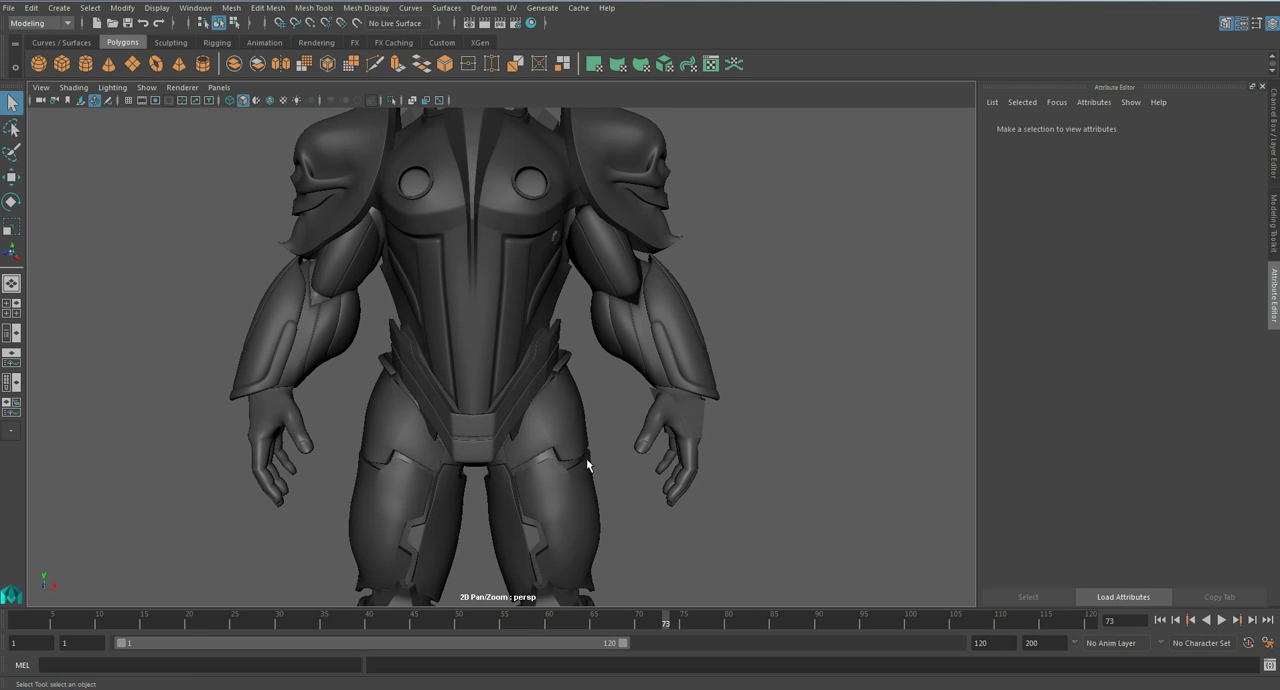
pyautogui.moveTo(637, 345)
pyautogui.keyDown('alt'); pyautogui.mouseDown()
pyautogui.moveTo(561, 347)
pyautogui.moveTo(623, 352)
pyautogui.mouseUp(); pyautogui.keyUp('alt')
pyautogui.hotkey('ctrl', 's')
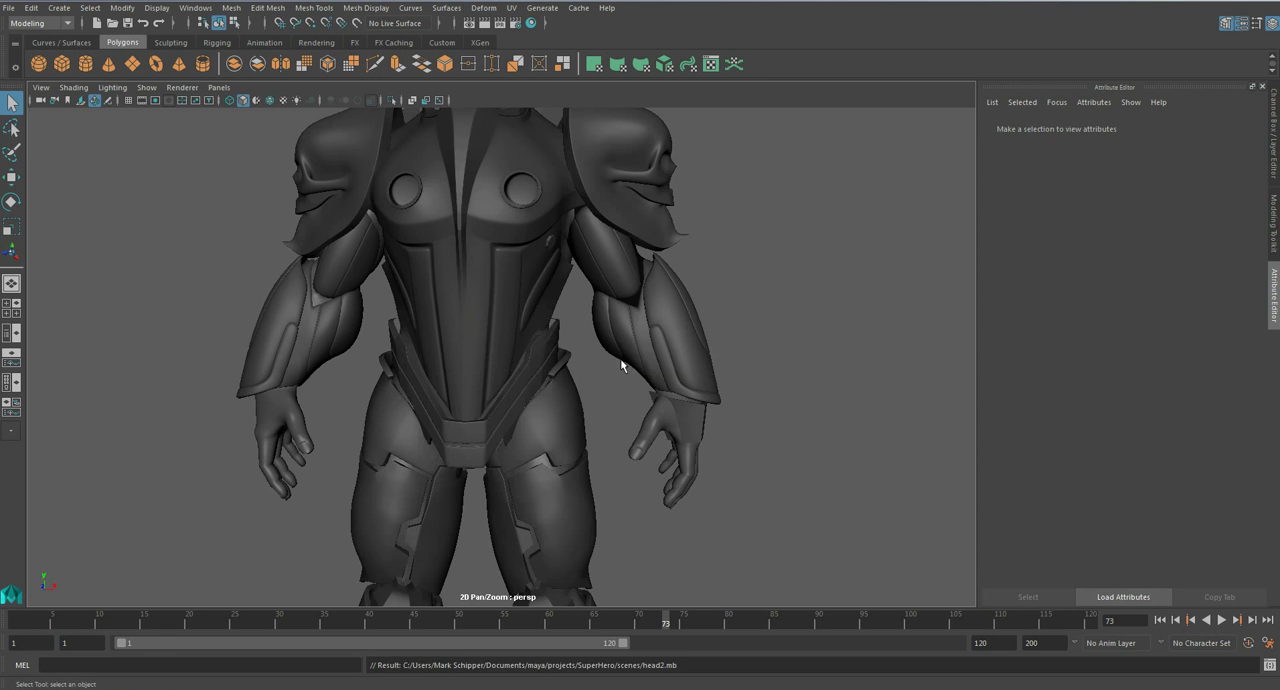
# - Select the skull shoulder armour, insert an edge loop along its outer rim and save the scene
pyautogui.keyDown('alt'); pyautogui.moveTo(618, 351); pyautogui.dragTo(628, 526, button='middle'); pyautogui.keyUp('alt')
pyautogui.keyDown('alt'); pyautogui.moveTo(632, 438); pyautogui.dragTo(543, 428); pyautogui.keyUp('alt')
pyautogui.scroll(4, 613, 370)
pyautogui.click(613, 372)
pyautogui.keyDown('alt'); pyautogui.moveTo(614, 366); pyautogui.dragTo(677, 421); pyautogui.keyUp('alt')
pyautogui.scroll(3, 612, 425)
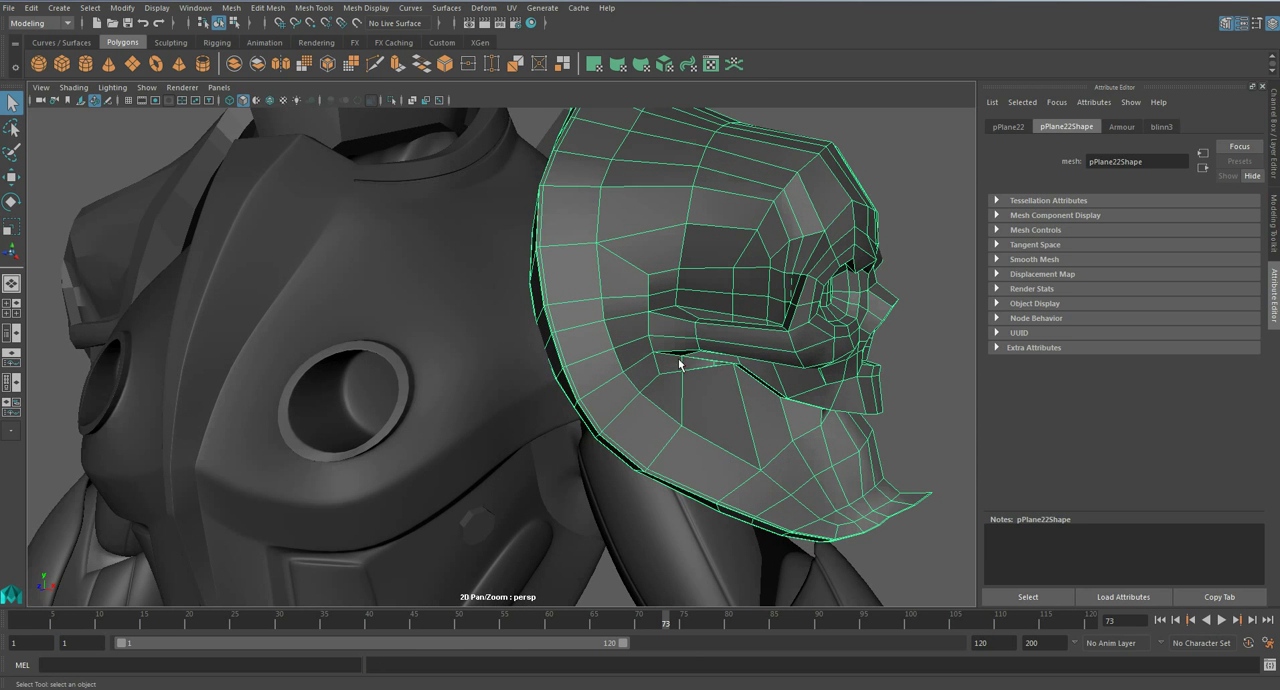
pyautogui.click(314, 8)
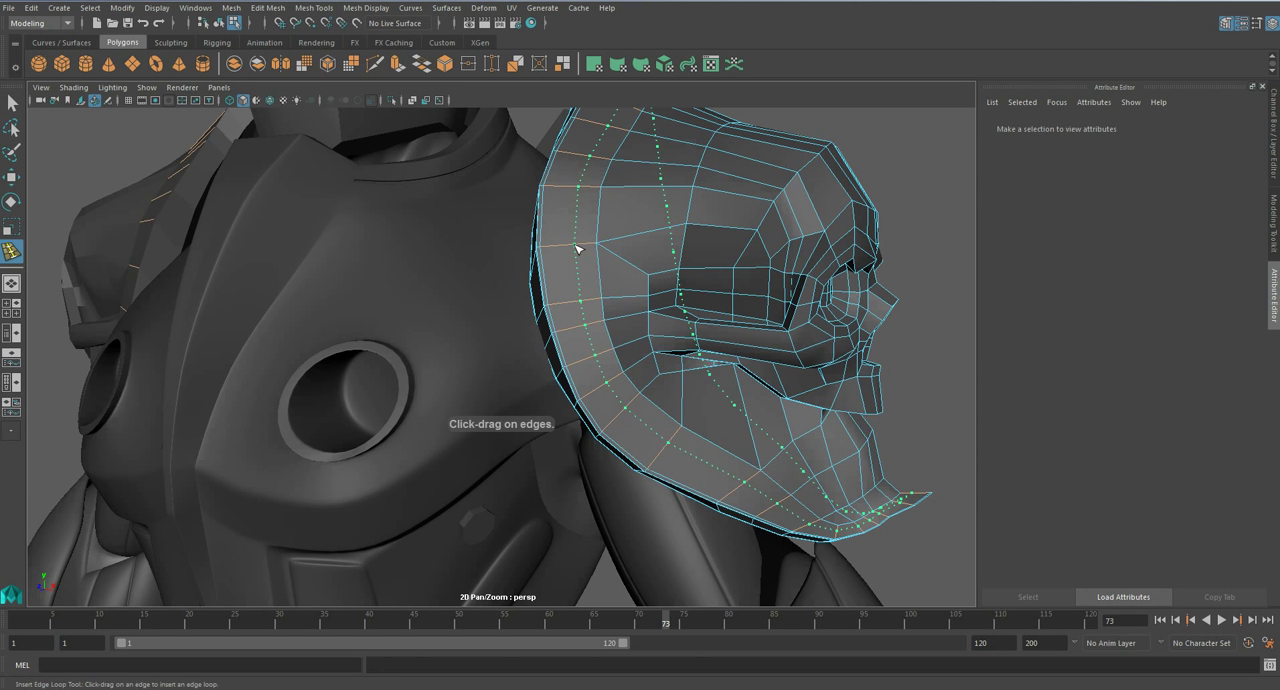
pyautogui.click(570, 248)
pyautogui.keyDown('alt'); pyautogui.moveTo(634, 280); pyautogui.dragTo(483, 209); pyautogui.keyUp('alt')
pyautogui.press('q')
pyautogui.hotkey('ctrl', 's')
pyautogui.press('Return')
pyautogui.scroll(-3, 690, 295)
# - Use the Insert Edge Loop tool again on the skull shoulder armour, preview the smoothing and undo the last change
pyautogui.click(835, 334)
pyautogui.click(314, 7)
pyautogui.click(357, 108)
pyautogui.press('3')
pyautogui.hotkey('ctrl', 'z')
pyautogui.press('q')
pyautogui.click(792, 256)
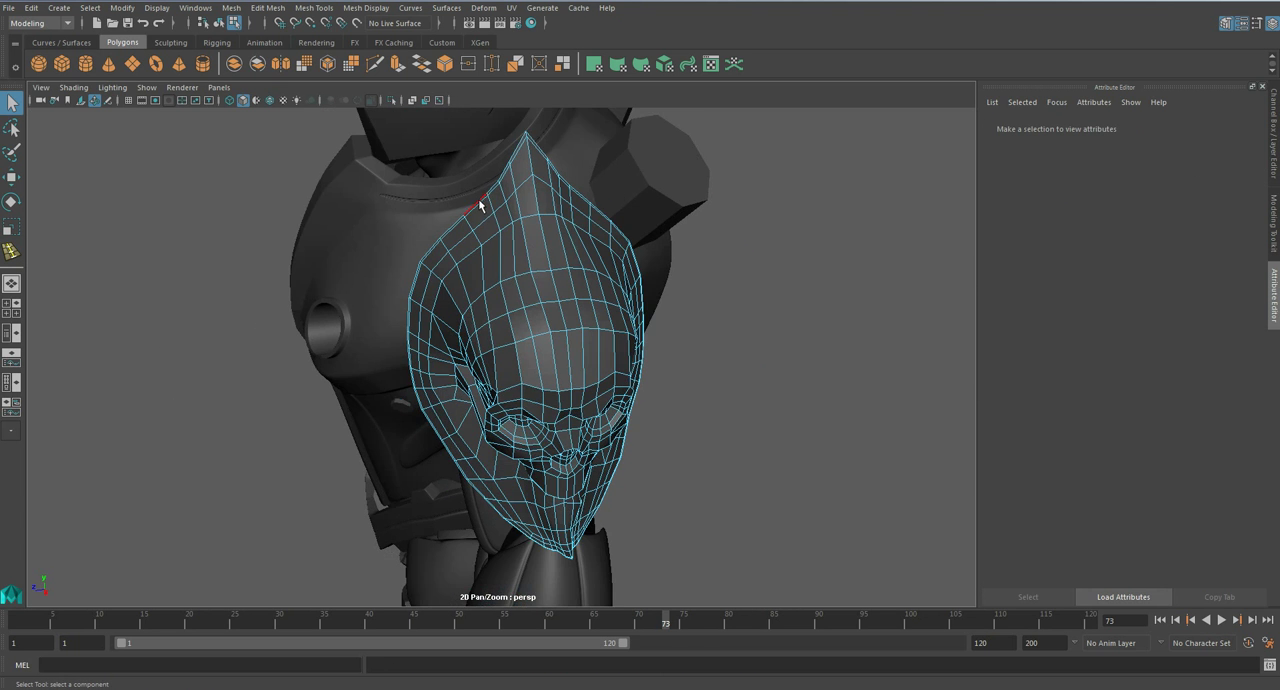
# - Isolate the skull shoulder armour and frame it in the side view
pyautogui.keyDown('alt'); pyautogui.moveTo(590, 250); pyautogui.dragTo(543, 230); pyautogui.keyUp('alt')
pyautogui.moveTo(523, 231); pyautogui.dragTo(595, 232, button='right')
pyautogui.click(590, 250)
pyautogui.hotkey('ctrl', '1')
pyautogui.press('space')
pyautogui.moveTo(600, 255); pyautogui.dragTo(672, 249)
pyautogui.press('f')
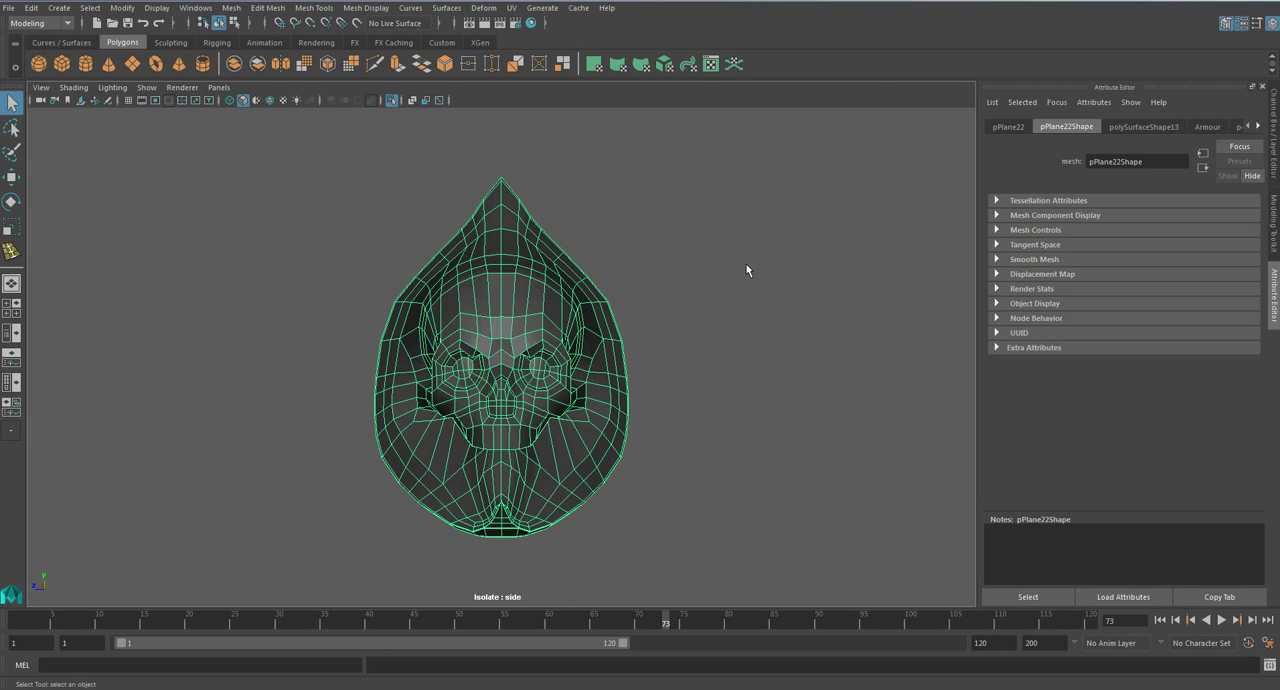
# - Select the tight support edge loop on the front face beside the skull armour's rim and delete it
pyautogui.click(666, 302)
pyautogui.scroll(3, 590, 325)
pyautogui.click(578, 345)
pyautogui.keyDown('alt'); pyautogui.moveTo(572, 372); pyautogui.dragTo(556, 282, button='middle'); pyautogui.keyUp('alt')
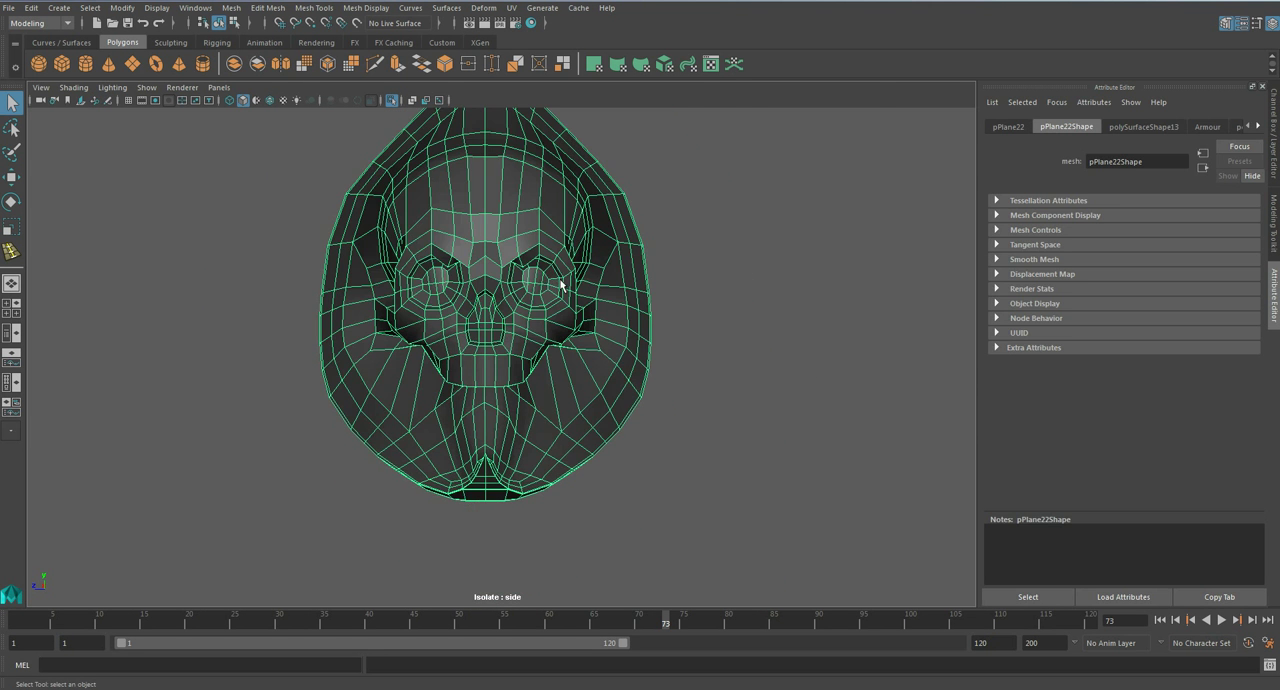
pyautogui.scroll(1, 556, 281)
pyautogui.scroll(-3, 562, 280)
pyautogui.scroll(1, 534, 265)
pyautogui.moveTo(529, 264); pyautogui.dragTo(530, 298, button='right')
pyautogui.press('space')
pyautogui.moveTo(540, 270); pyautogui.dragTo(548, 236)
pyautogui.keyDown('alt'); pyautogui.moveTo(583, 274); pyautogui.dragTo(700, 290); pyautogui.keyUp('alt')
pyautogui.keyDown('alt'); pyautogui.moveTo(700, 290); pyautogui.dragTo(728, 362, button='middle'); pyautogui.keyUp('alt')
pyautogui.scroll(5, 627, 323)
pyautogui.scroll(2, 627, 320)
pyautogui.moveTo(674, 282); pyautogui.dragTo(674, 243, button='right')
pyautogui.doubleClick(674, 240)
pyautogui.keyDown('alt'); pyautogui.moveTo(676, 243); pyautogui.dragTo(785, 298); pyautogui.keyUp('alt')
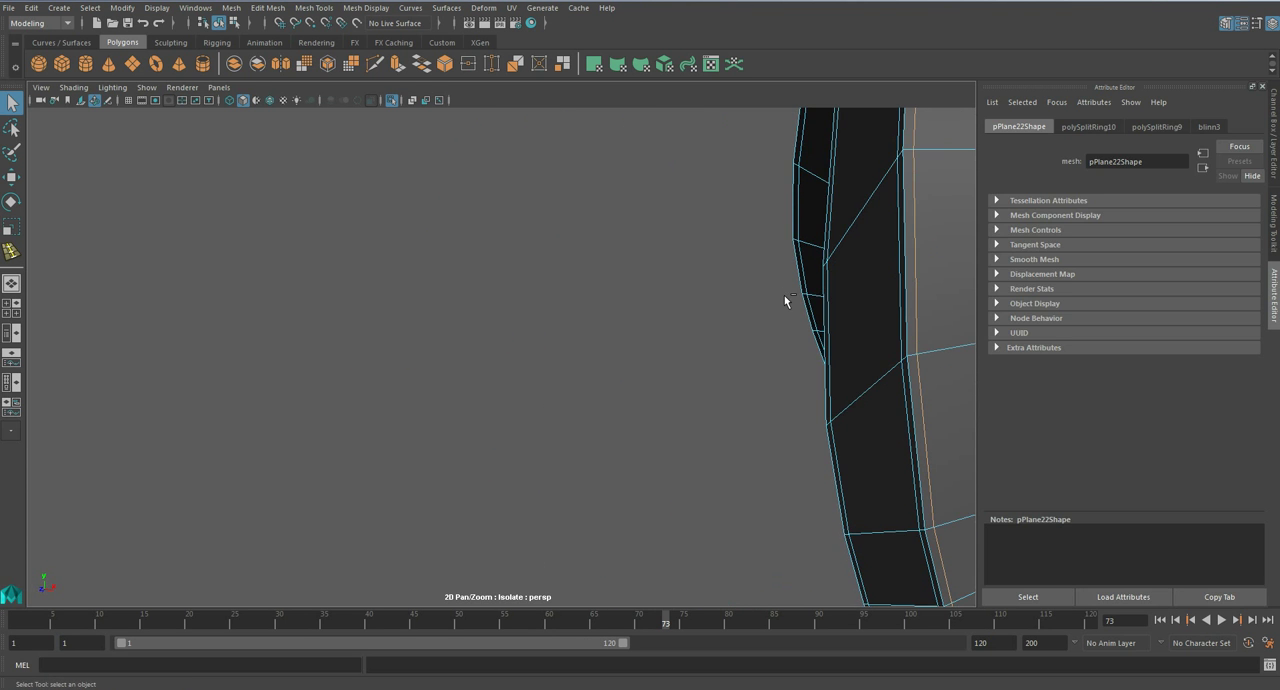
pyautogui.press('Delete')
# - Delete the remaining tight support edge loops along the side faces of the skull armour's rim
pyautogui.click(875, 278)
pyautogui.keyDown('shift'); pyautogui.doubleClick(840, 304); pyautogui.keyUp('shift')
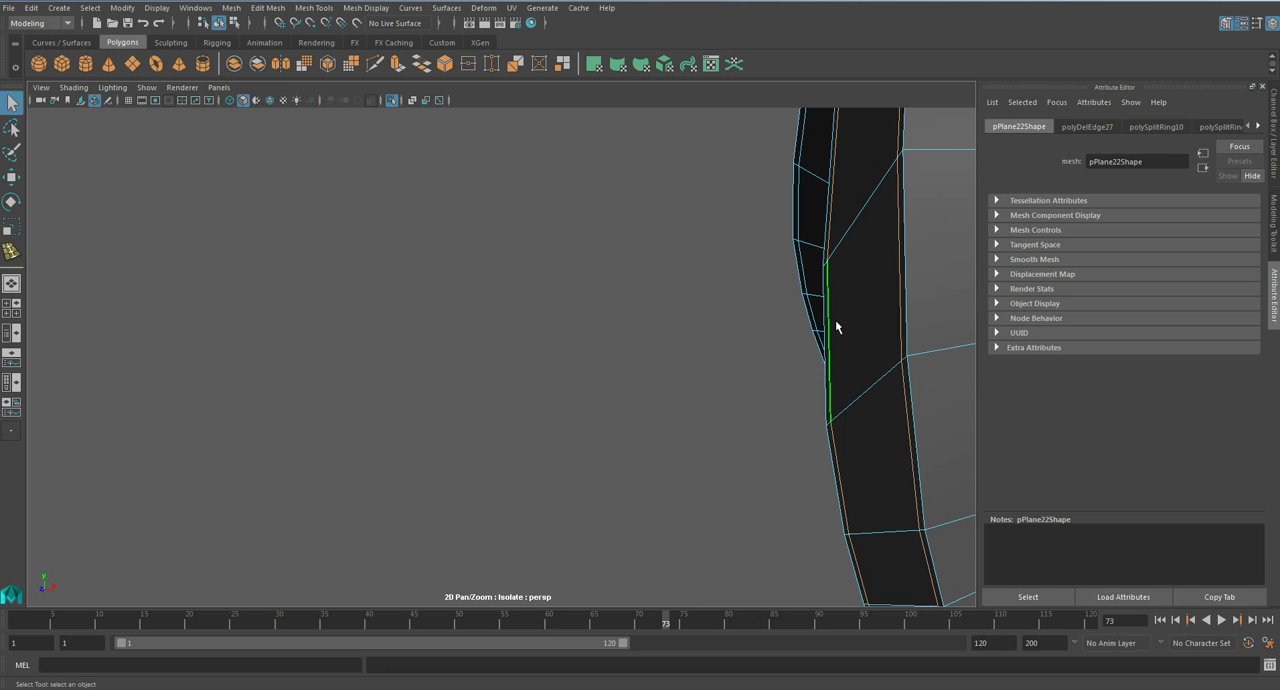
pyautogui.press('Delete')
pyautogui.press('space')
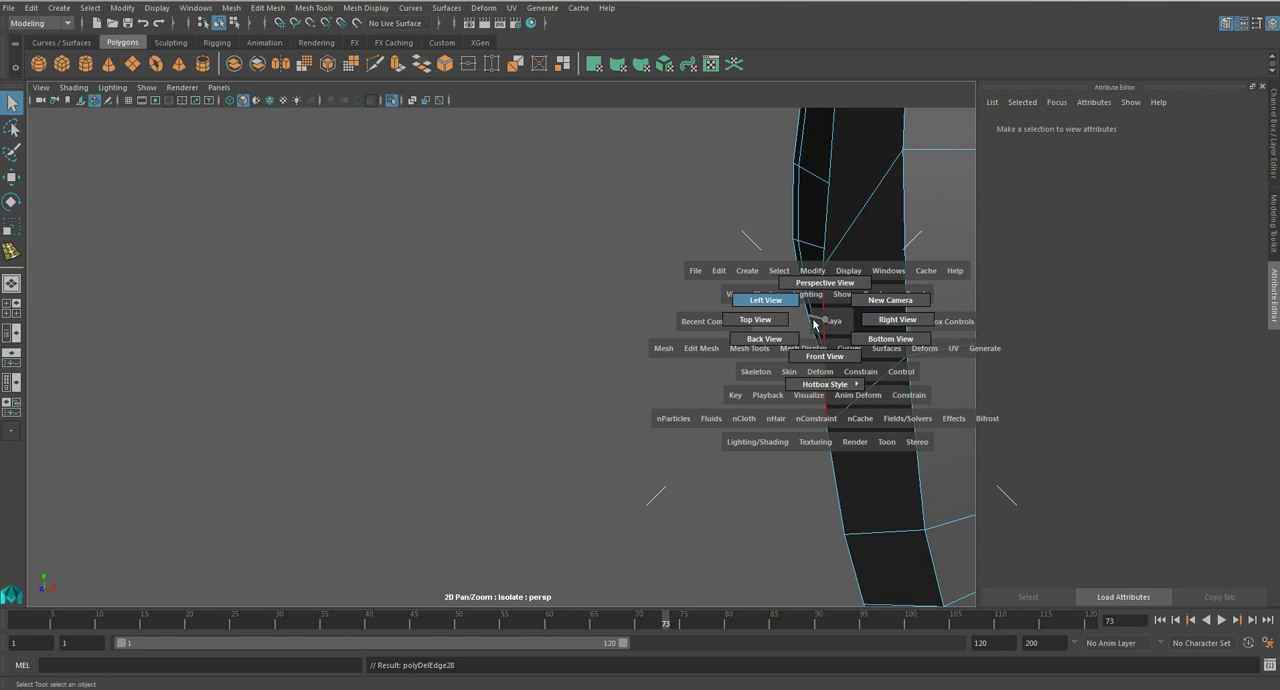
pyautogui.click(802, 234)
pyautogui.press('Delete')
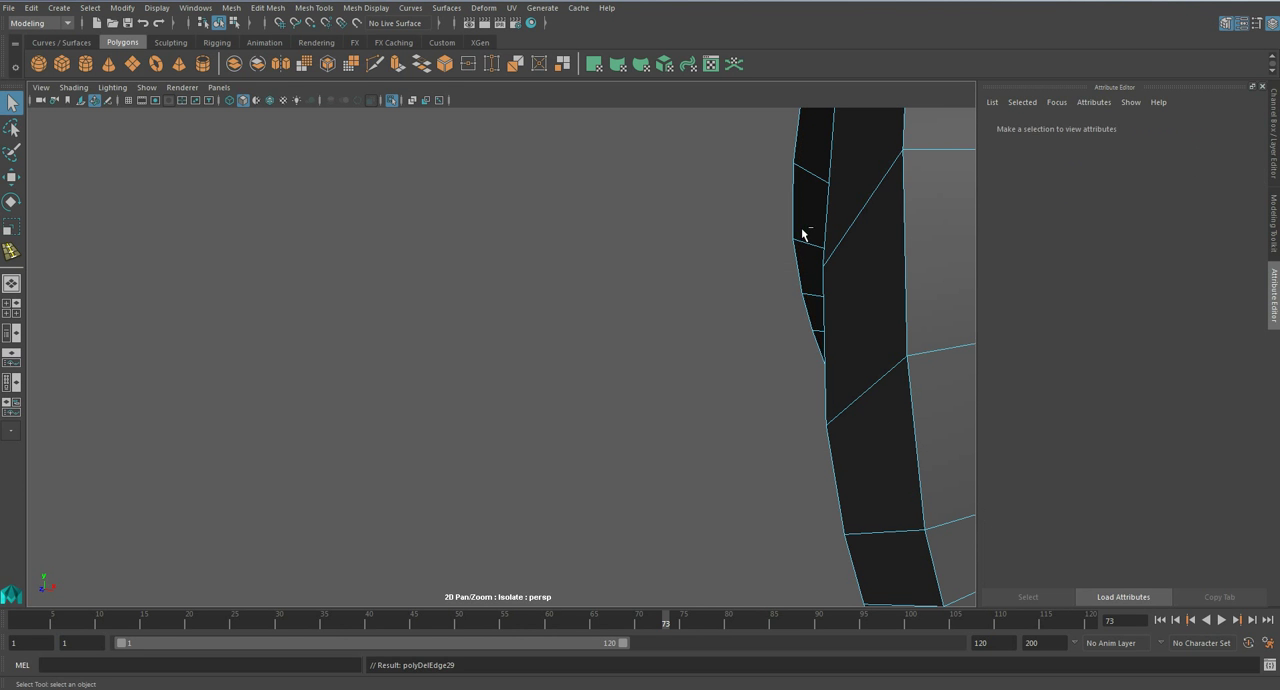
# - Select the faces on one half of the skull armour from the side view and inspect the selection along the centre line
pyautogui.keyDown('alt'); pyautogui.moveTo(677, 345); pyautogui.dragTo(646, 328); pyautogui.keyUp('alt')
pyautogui.scroll(-5, 583, 325)
pyautogui.press('space')
pyautogui.keyDown('alt'); pyautogui.moveTo(485, 246); pyautogui.dragTo(565, 484, button='middle'); pyautogui.keyUp('alt')
pyautogui.moveTo(543, 300); pyautogui.dragTo(612, 280, button='right')
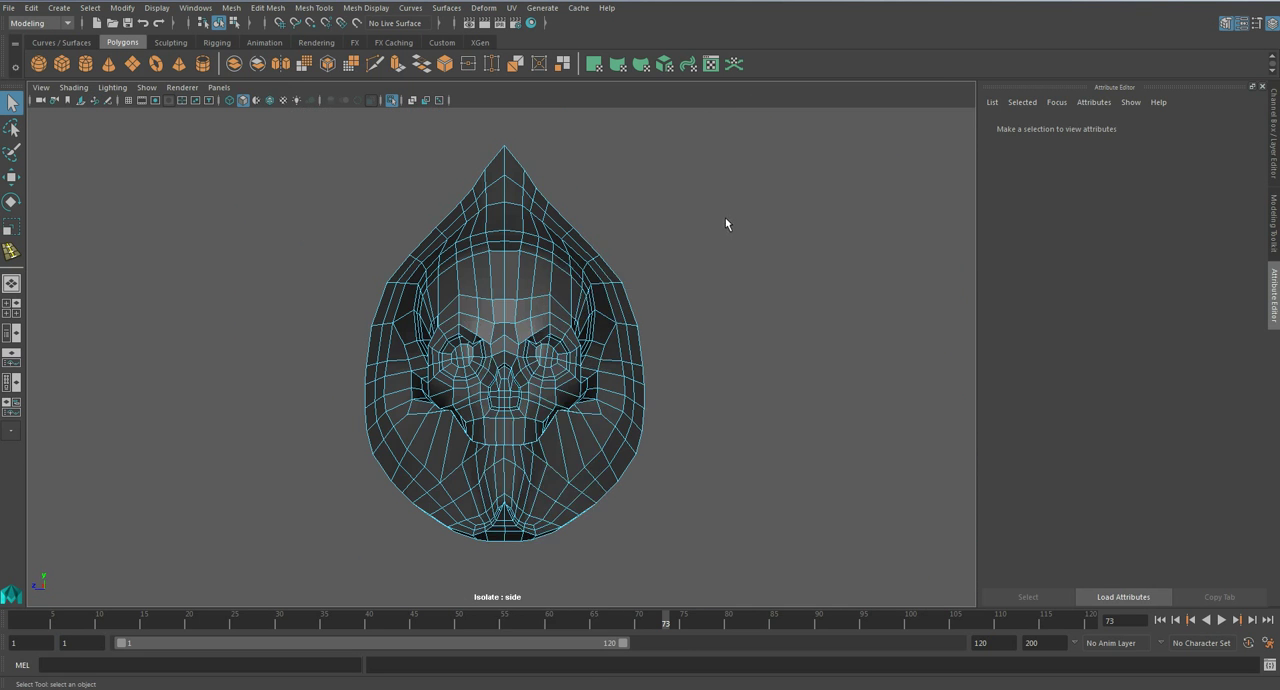
pyautogui.moveTo(563, 468); pyautogui.dragTo(505, 571)
pyautogui.press('space')
pyautogui.moveTo(552, 381); pyautogui.dragTo(556, 342)
pyautogui.keyDown('alt'); pyautogui.moveTo(686, 314); pyautogui.dragTo(598, 361); pyautogui.keyUp('alt')
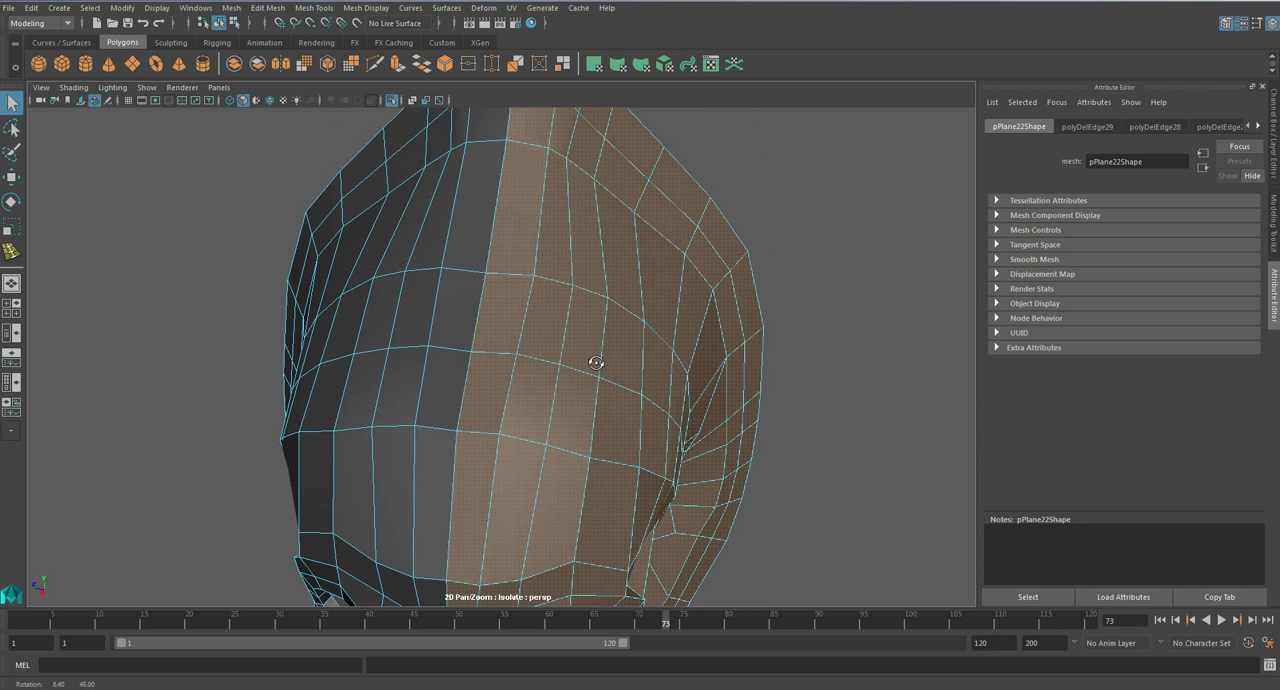
pyautogui.moveTo(516, 306); pyautogui.dragTo(513, 265, button='right')
# - Select a centre-line edge on the skull's forehead, and set selection to Pick/Marquee with Camera Based Selection off
pyautogui.click(488, 303)
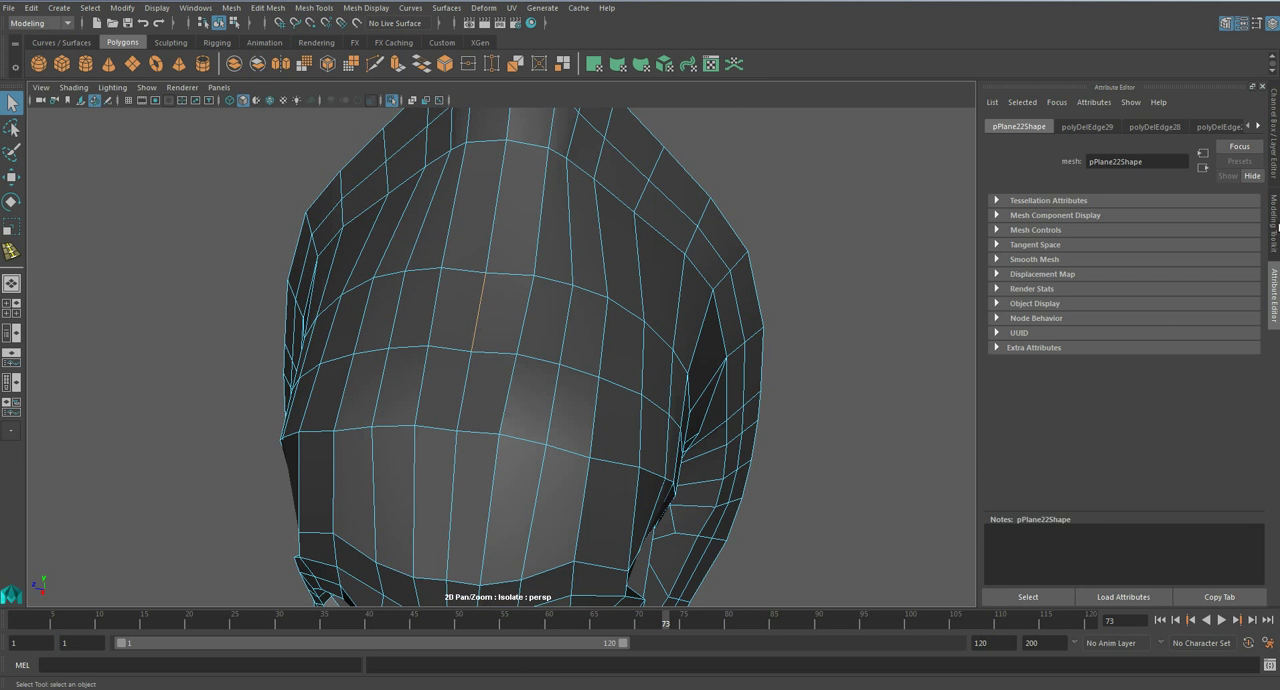
pyautogui.click(1275, 250)
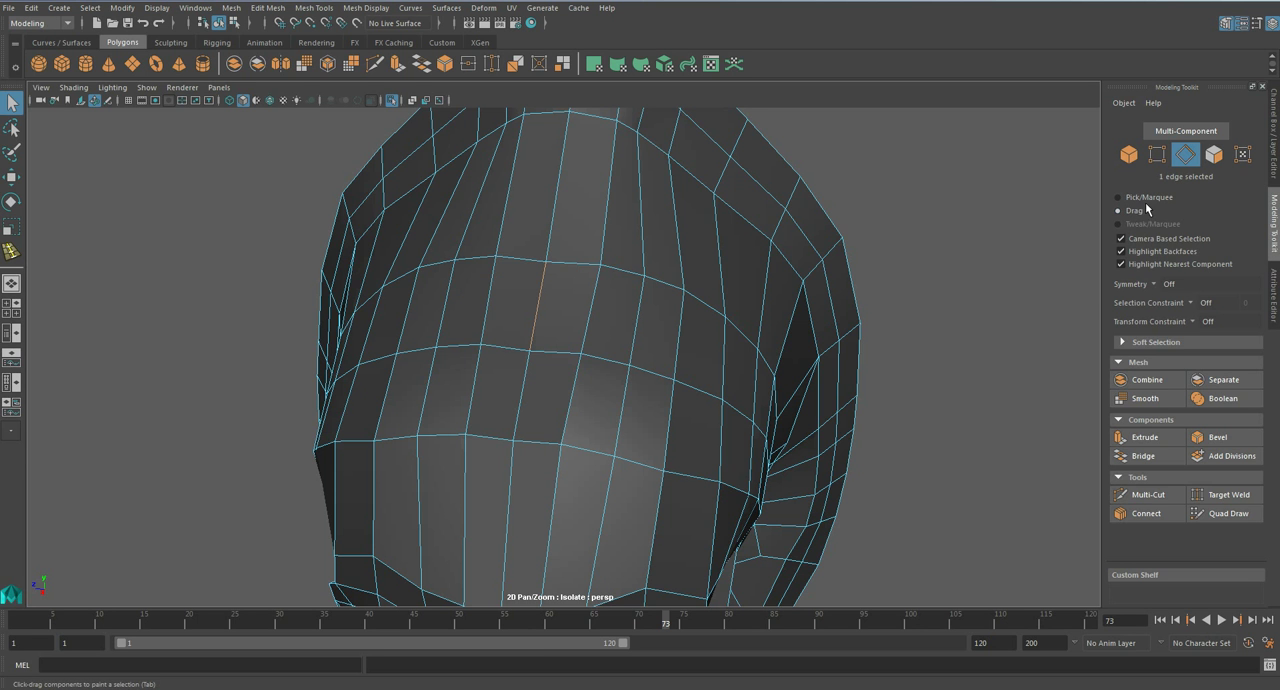
pyautogui.press('F8')
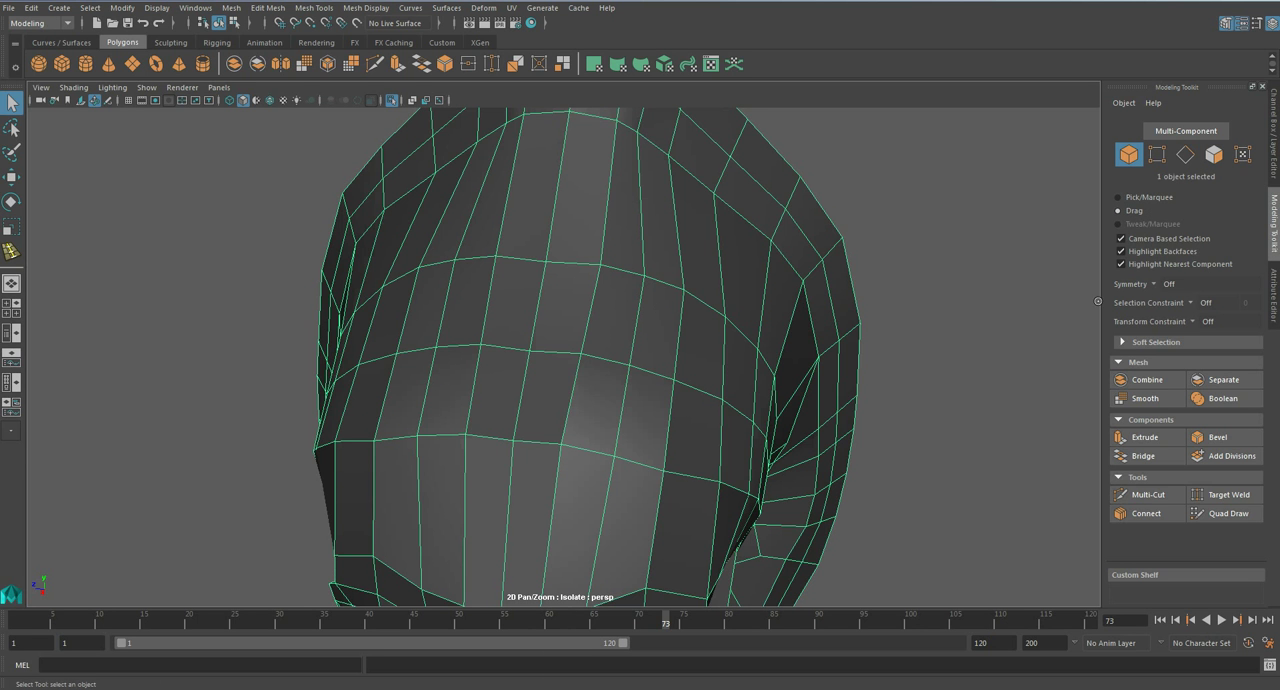
pyautogui.click(1118, 197)
pyautogui.click(1121, 238)
pyautogui.moveTo(608, 315); pyautogui.dragTo(566, 330, button='right')
pyautogui.click(551, 320)
pyautogui.press('F10')
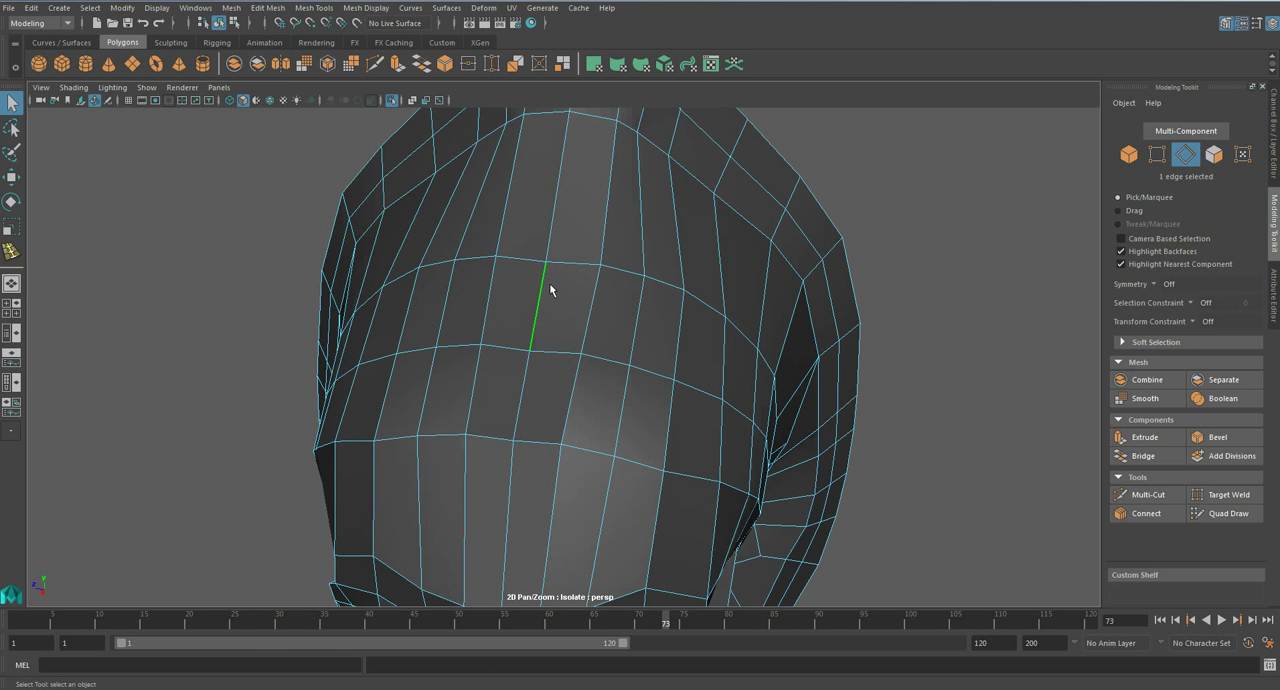
# - Try Object X symmetry by moving an edge of the skull armour
pyautogui.click(1162, 284)
pyautogui.click(1178, 305)
pyautogui.keyDown('alt'); pyautogui.moveTo(800, 340); pyautogui.dragTo(692, 320); pyautogui.keyUp('alt')
pyautogui.press('w')
pyautogui.moveTo(677, 248); pyautogui.dragTo(709, 248)
pyautogui.hotkey('ctrl', 'z')
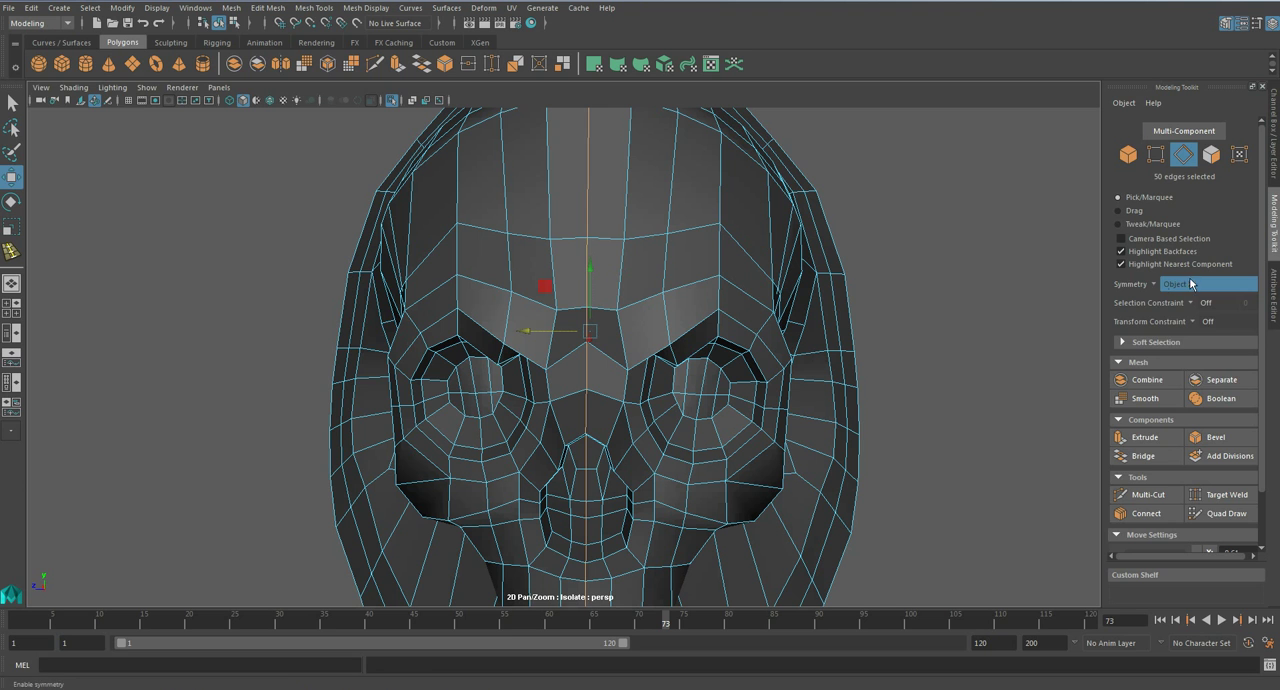
# - Try World X symmetry by moving an edge on the skull's forehead beside the centre line
pyautogui.click(1157, 285)
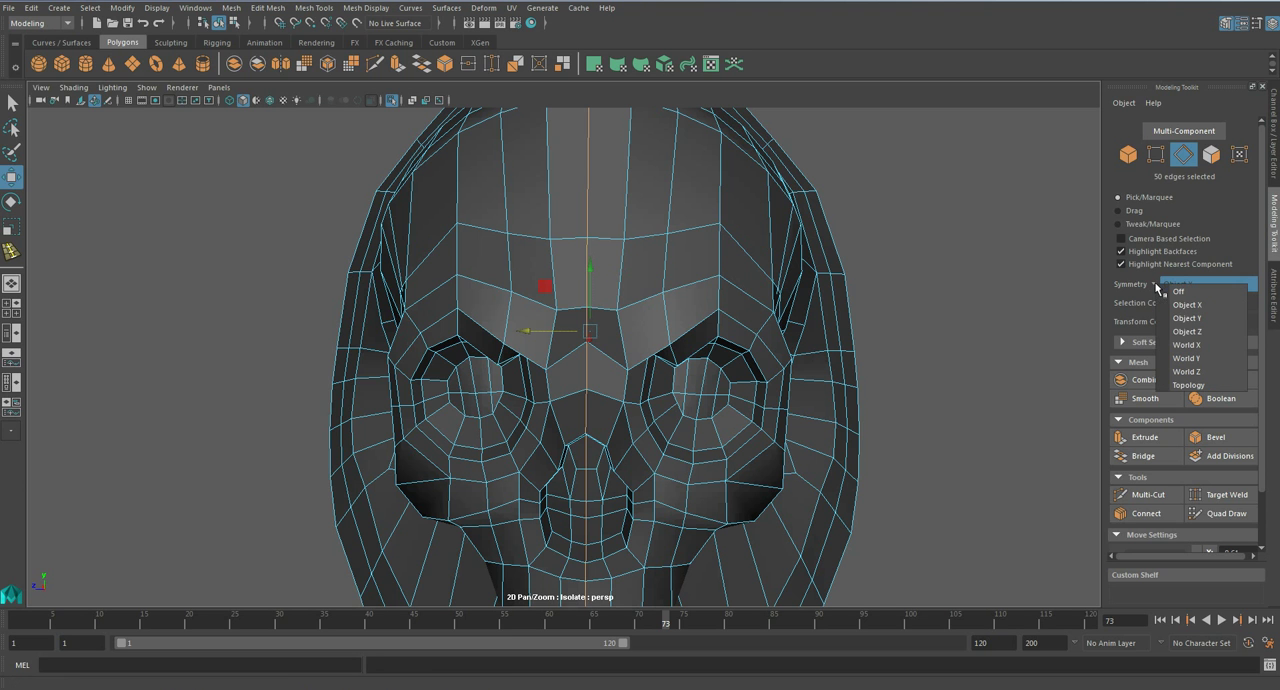
pyautogui.click(1184, 345)
pyautogui.click(665, 261)
pyautogui.moveTo(629, 261); pyautogui.dragTo(652, 262)
pyautogui.hotkey('ctrl', 'z')
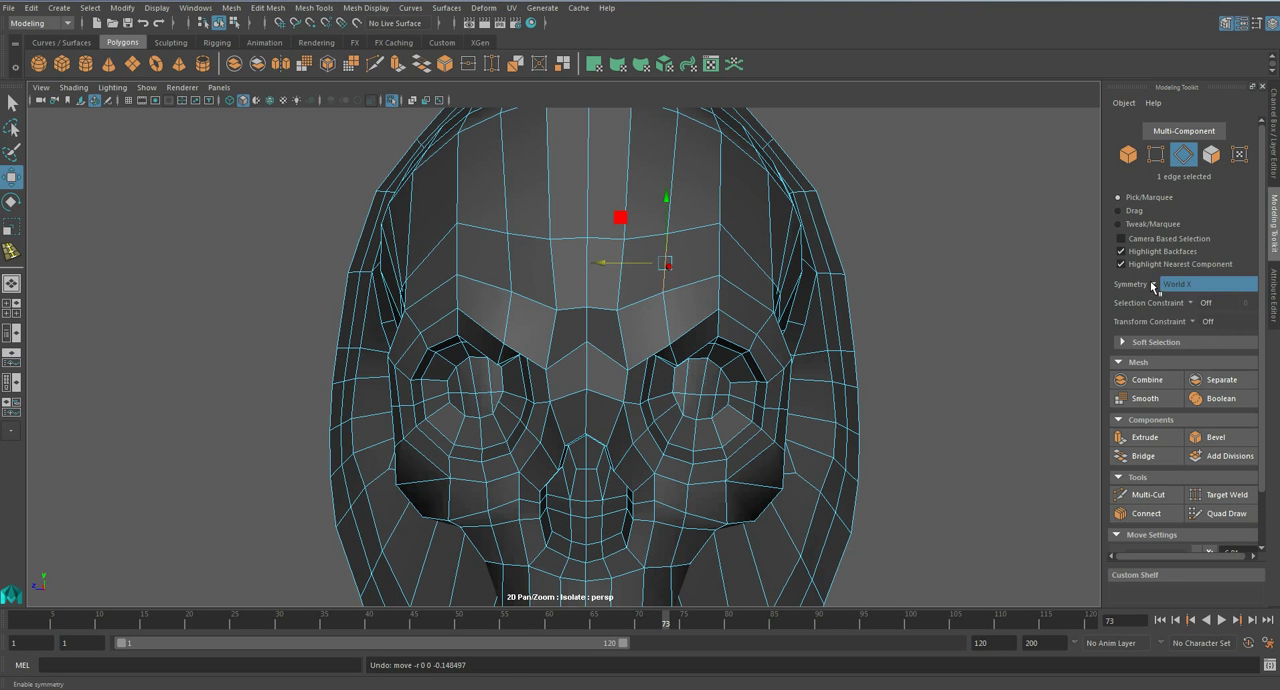
# - Try other symmetry settings by moving a forehead edge, undo the move and turn symmetry off
pyautogui.click(1155, 287)
pyautogui.click(1184, 320)
pyautogui.doubleClick(585, 258)
pyautogui.click(1180, 285)
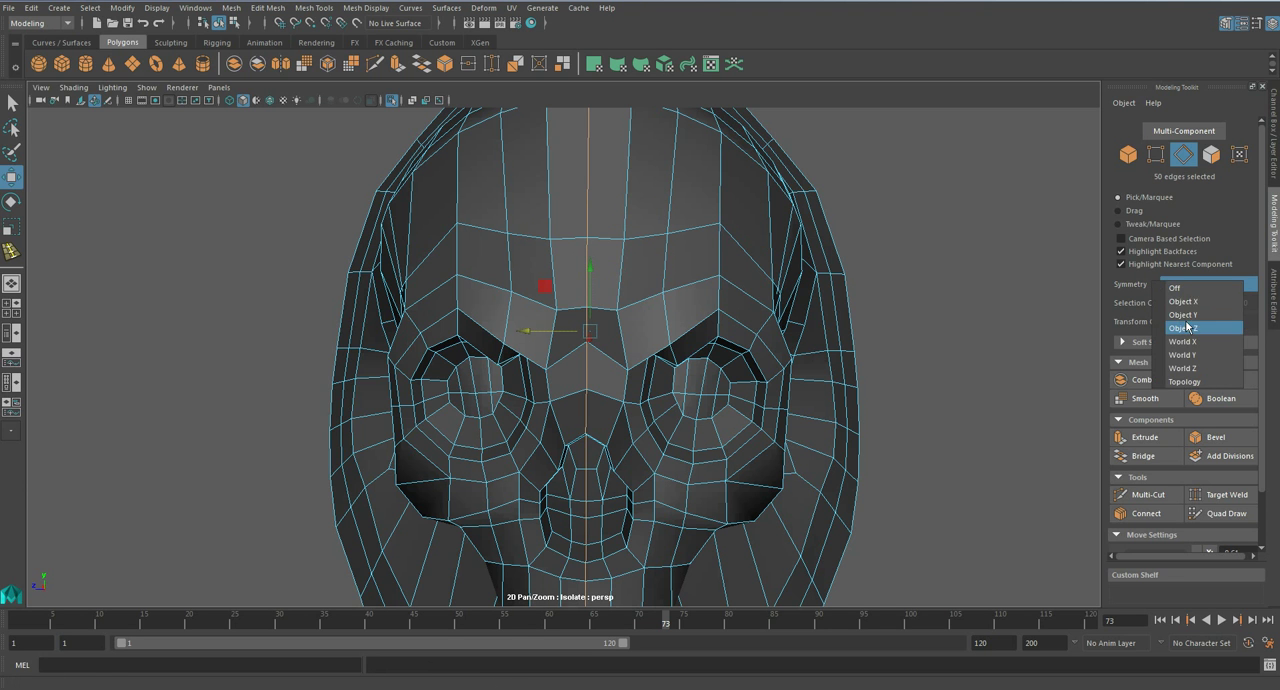
pyautogui.click(1186, 290)
pyautogui.click(622, 277)
pyautogui.moveTo(622, 277); pyautogui.dragTo(523, 266)
pyautogui.hotkey('ctrl', 'z')
pyautogui.press('q')
pyautogui.moveTo(626, 263); pyautogui.dragTo(623, 296, button='right')
pyautogui.click(1160, 286)
pyautogui.click(1177, 290)
# - Try to delete the faces on one half of the skull armour, using a marquee selection in the side view
pyautogui.press('a')
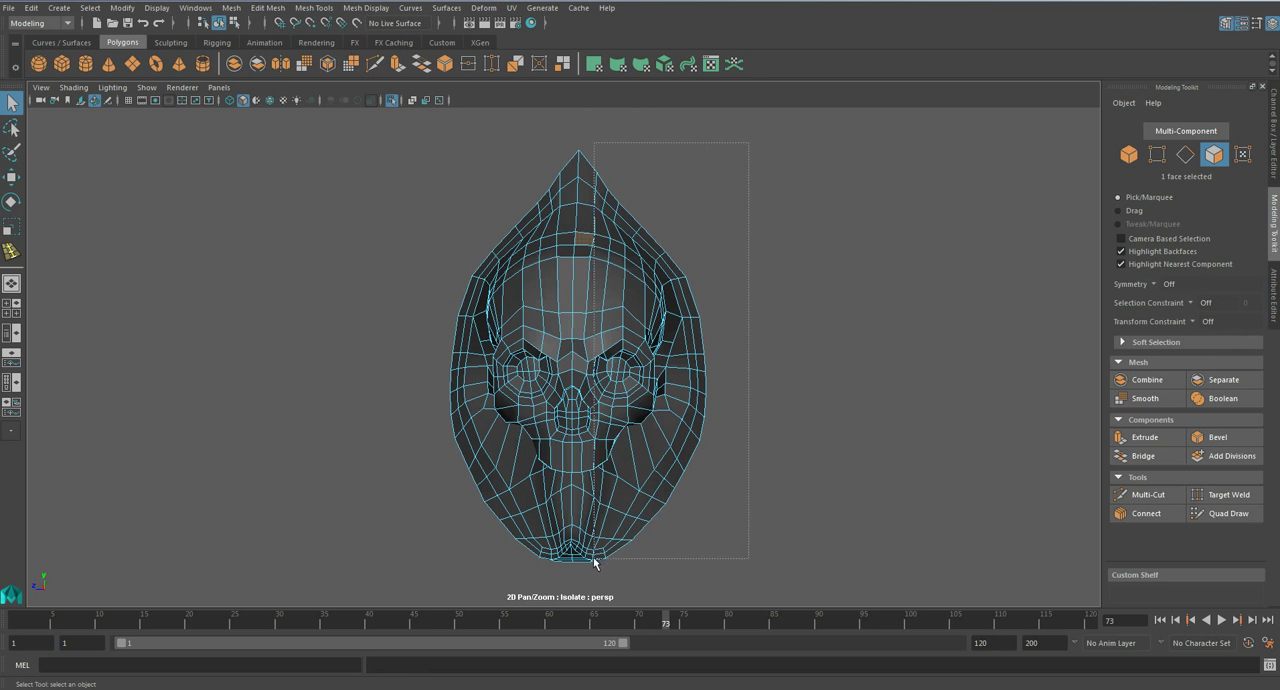
pyautogui.moveTo(571, 590); pyautogui.dragTo(575, 588)
pyautogui.press('space')
pyautogui.moveTo(626, 442); pyautogui.dragTo(686, 439)
pyautogui.press('f')
pyautogui.scroll(-6, 686, 443)
pyautogui.scroll(2, 636, 292)
pyautogui.keyDown('alt'); pyautogui.moveTo(580, 441); pyautogui.dragTo(635, 466, button='middle'); pyautogui.keyUp('alt')
pyautogui.press('Delete')
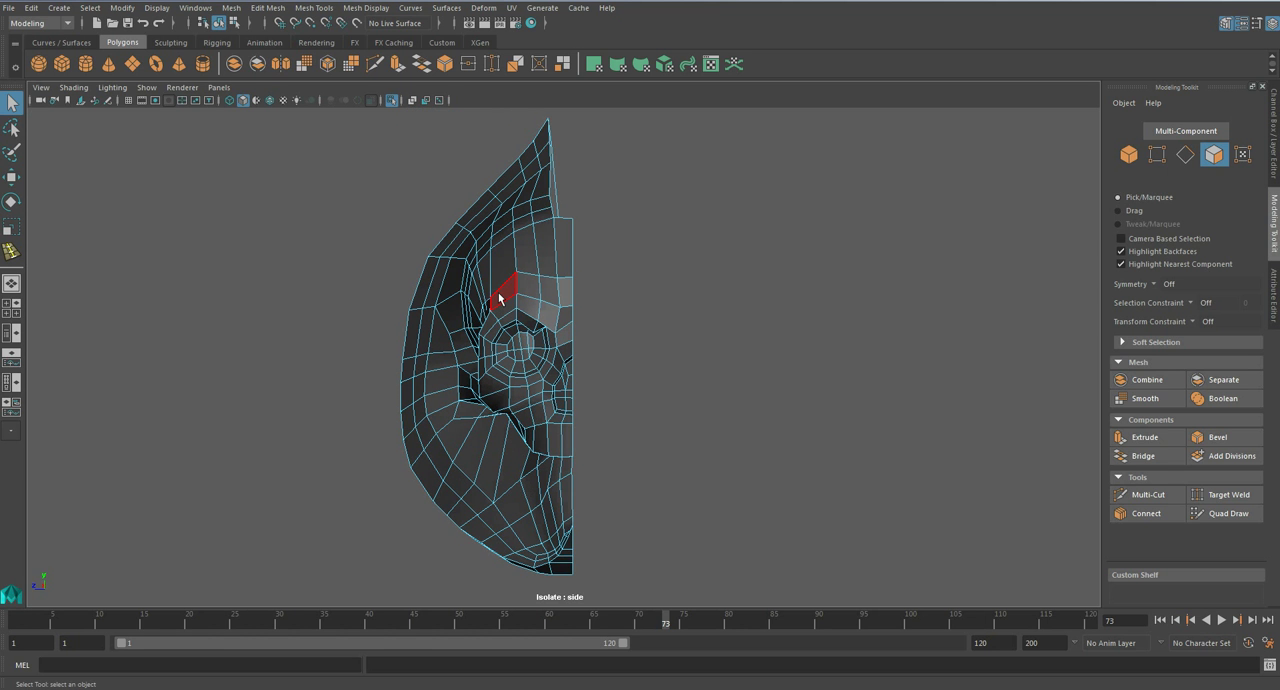
pyautogui.hotkey('ctrl', 'z')
# - Reselect only the faces on one side of the skull armour's centre line and delete that half
pyautogui.keyDown('alt'); pyautogui.moveTo(505, 110); pyautogui.dragTo(517, 181, button='middle'); pyautogui.keyUp('alt')
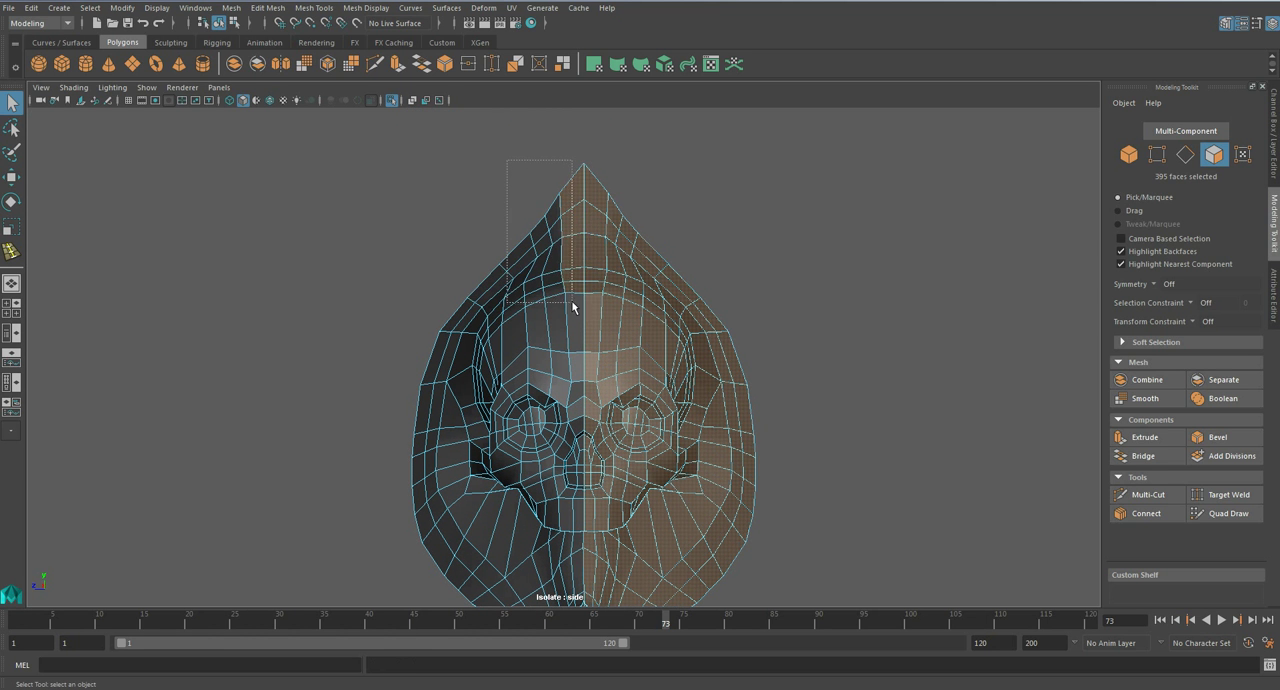
pyautogui.keyDown('shift'); pyautogui.moveTo(566, 297); pyautogui.dragTo(567, 298); pyautogui.keyUp('shift')
pyautogui.click(726, 252)
pyautogui.scroll(-4, 740, 272)
pyautogui.moveTo(779, 161); pyautogui.dragTo(568, 558)
pyautogui.press('Delete')
# - Cut a new edge line with Multi-Cut from the skull armour's upper rim down across the forehead to the centre border, and preview it smoothed
pyautogui.press('space')
pyautogui.moveTo(488, 372); pyautogui.dragTo(518, 333)
pyautogui.scroll(5, 518, 333)
pyautogui.keyDown('alt'); pyautogui.moveTo(442, 215); pyautogui.dragTo(560, 414, button='middle'); pyautogui.keyUp('alt')
pyautogui.scroll(5, 560, 414)
pyautogui.keyDown('alt'); pyautogui.moveTo(506, 400); pyautogui.dragTo(478, 306); pyautogui.keyUp('alt')
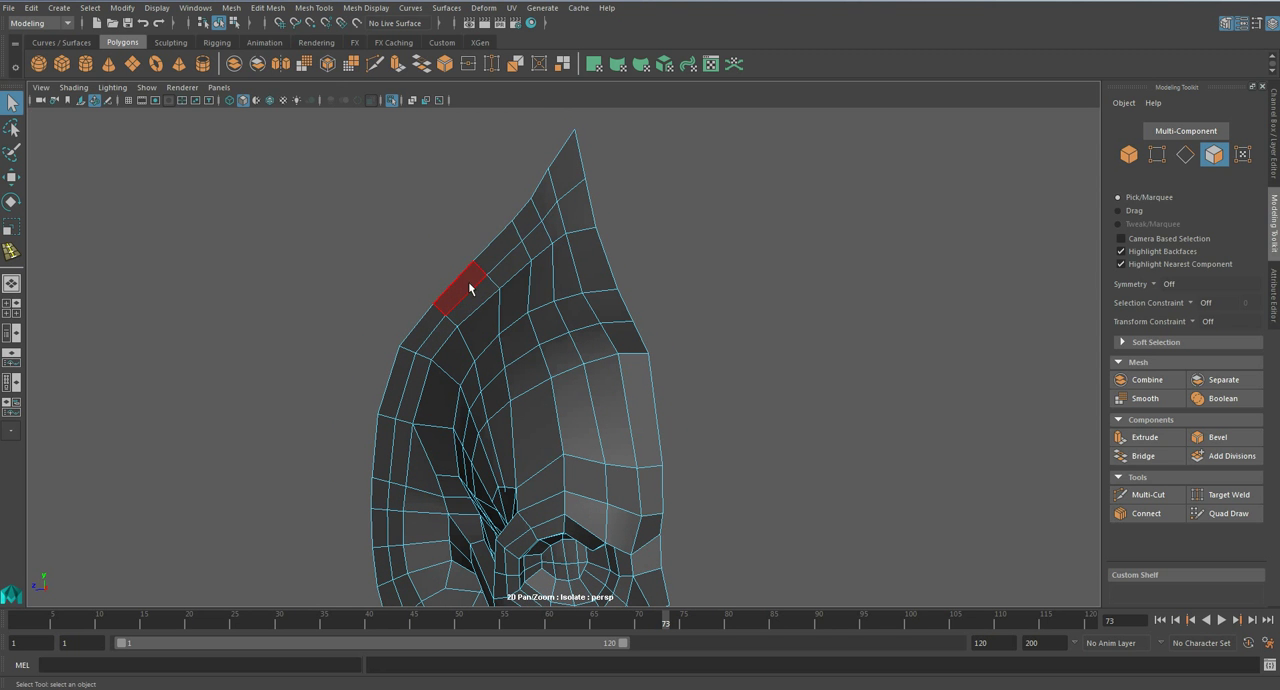
pyautogui.click(1148, 494)
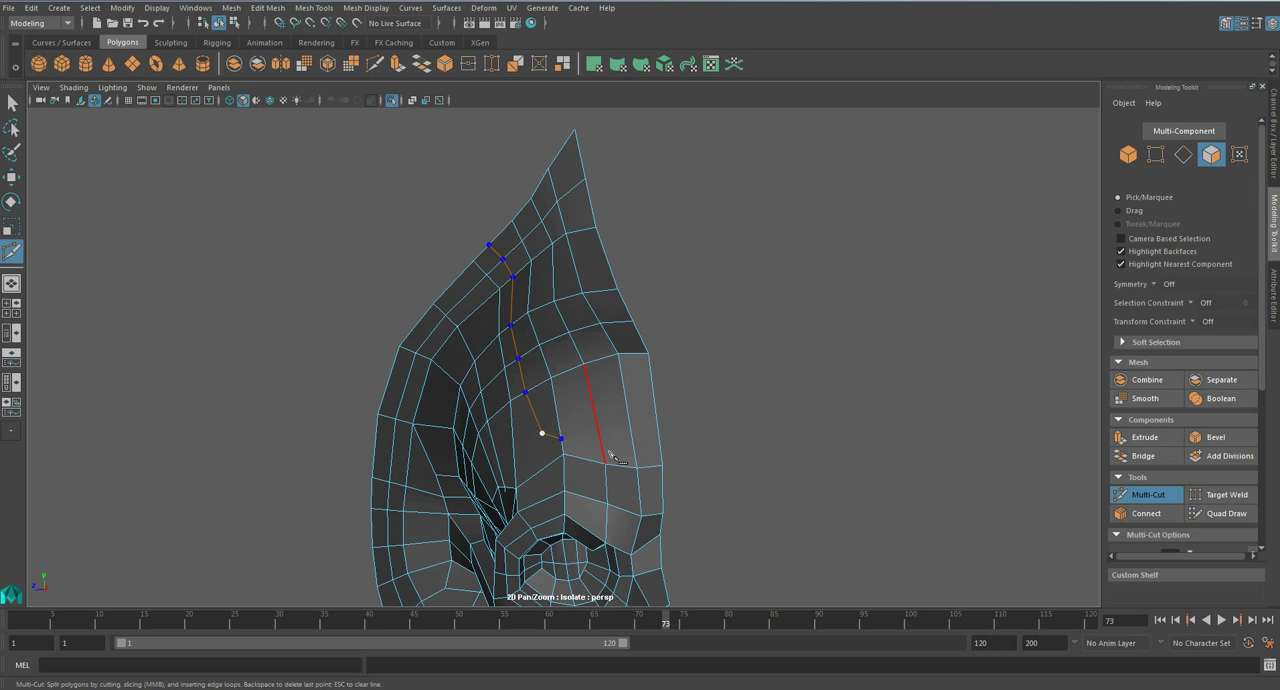
pyautogui.keyDown('alt'); pyautogui.moveTo(673, 443); pyautogui.dragTo(684, 400); pyautogui.keyUp('alt')
pyautogui.rightClick(664, 464)
pyautogui.press('q')
pyautogui.press('3')
pyautogui.press('1')
# - In the front view, move the vertices at the bend of the new forehead edge line to even out its curve
pyautogui.moveTo(663, 326); pyautogui.dragTo(671, 308, button='right')
pyautogui.moveTo(656, 343)
pyautogui.keyDown('alt'); pyautogui.mouseDown()
pyautogui.moveTo(706, 346)
pyautogui.moveTo(612, 337)
pyautogui.moveTo(642, 354)
pyautogui.mouseUp(); pyautogui.keyUp('alt')
pyautogui.press('space')
pyautogui.press('f')
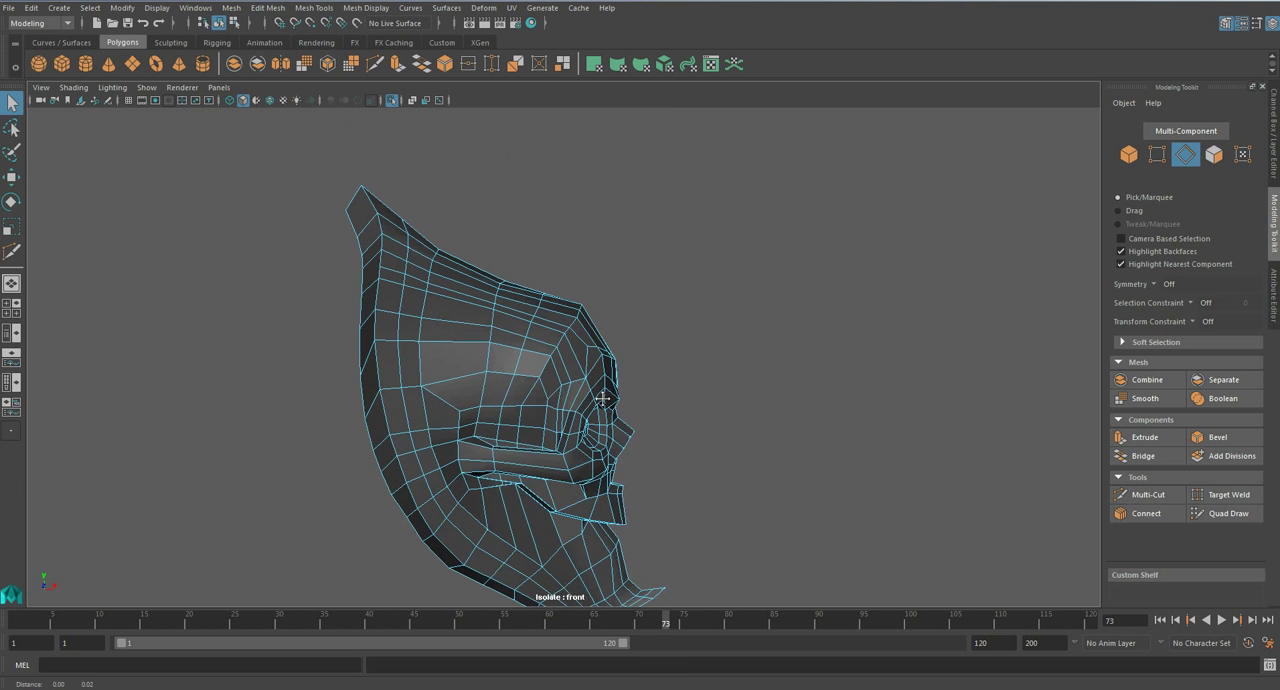
pyautogui.moveTo(598, 362); pyautogui.dragTo(611, 349, button='right')
pyautogui.scroll(2, 613, 348)
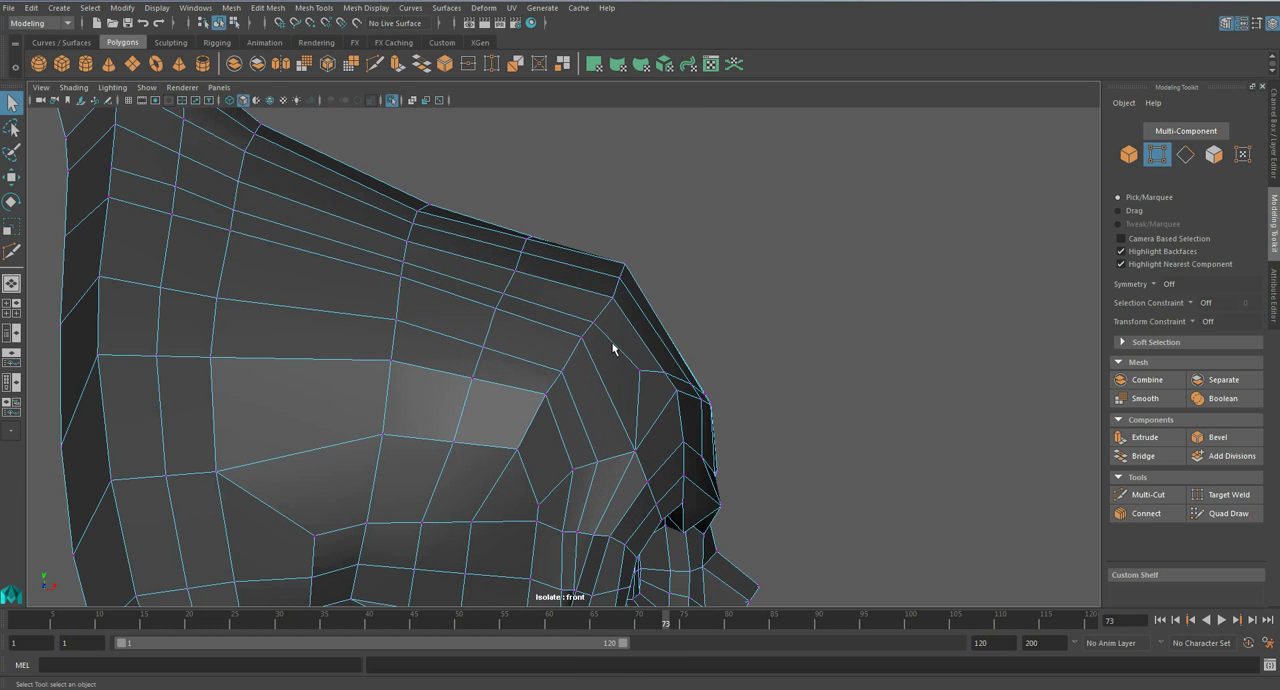
pyautogui.press('w')
pyautogui.moveTo(649, 293); pyautogui.dragTo(590, 345)
pyautogui.click(594, 323)
pyautogui.click(582, 338)
pyautogui.moveTo(629, 273); pyautogui.dragTo(617, 311)
pyautogui.press('q')
# - Adjust the upper forehead vertex beside the new edge line and preview the skull armour smoothed in the perspective view
pyautogui.press('w')
pyautogui.click(642, 302)
pyautogui.click(631, 318)
pyautogui.press('3')
pyautogui.press('space')
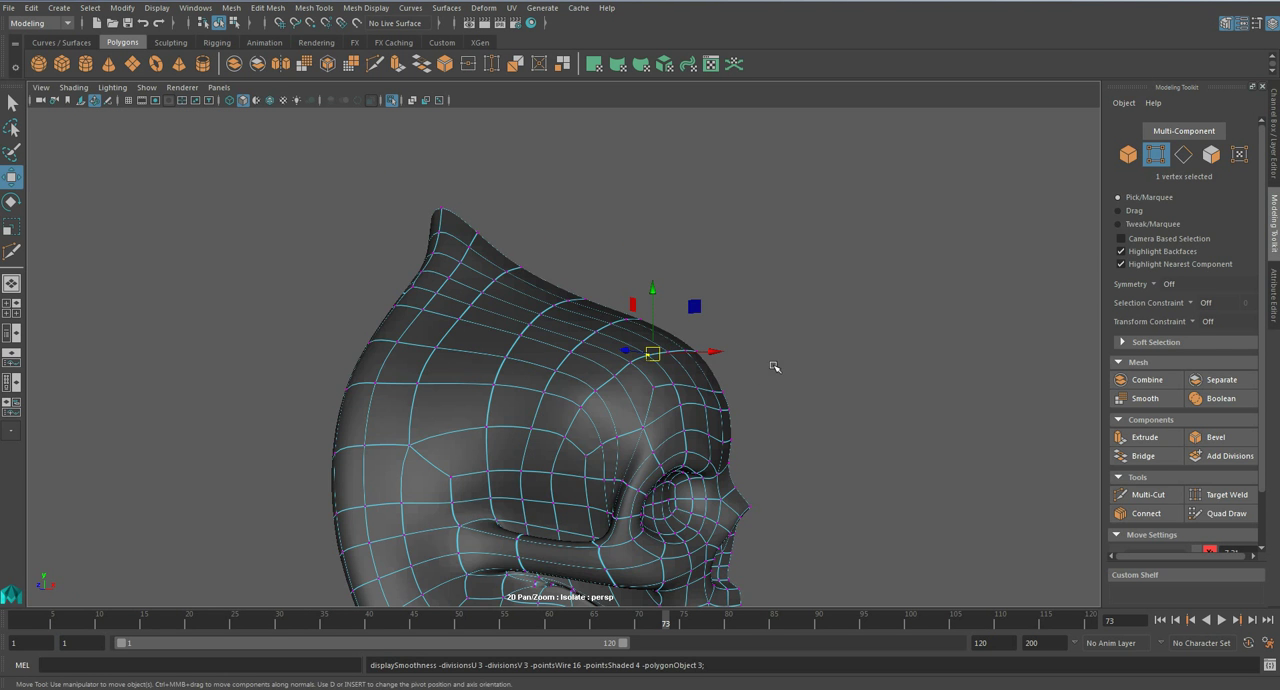
pyautogui.keyDown('alt'); pyautogui.moveTo(786, 367); pyautogui.dragTo(697, 374); pyautogui.keyUp('alt')
# - Return to the unsmoothed mesh and continue the new edge line across the back of the rim with Multi-Cut
pyautogui.press('1')
pyautogui.keyDown('alt'); pyautogui.moveTo(502, 300); pyautogui.dragTo(497, 349); pyautogui.keyUp('alt')
pyautogui.press('q')
pyautogui.moveTo(497, 304); pyautogui.dragTo(484, 246, button='right')
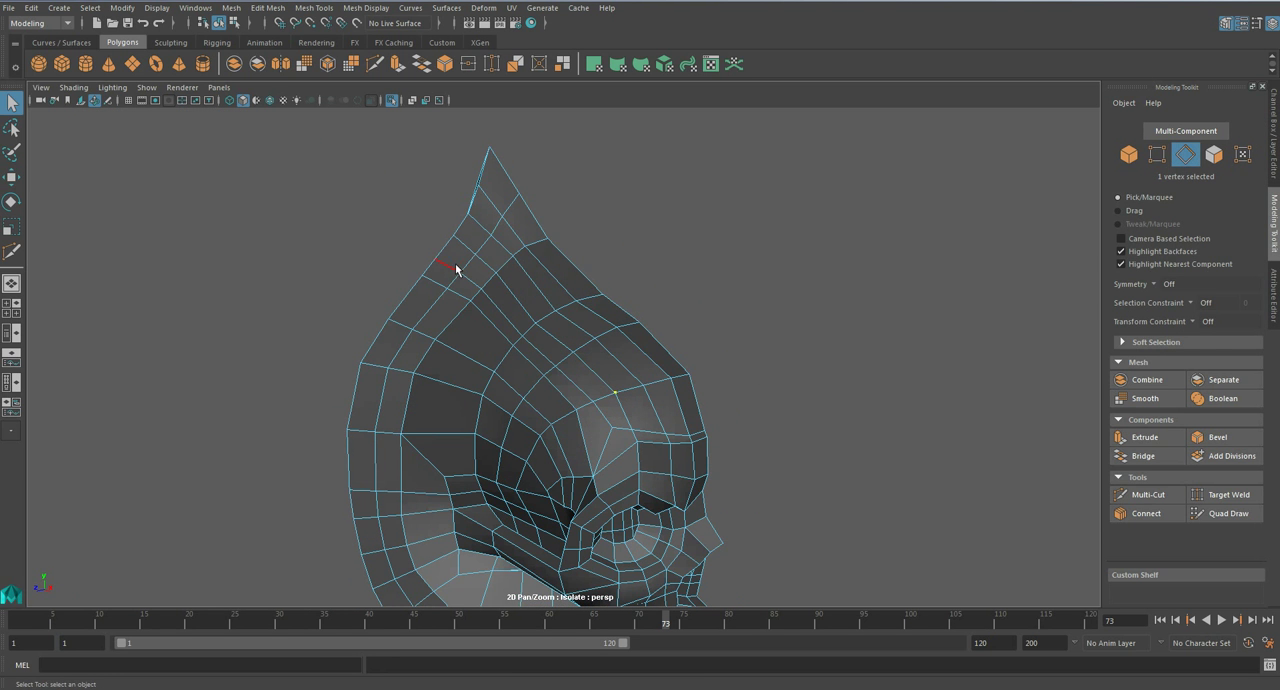
pyautogui.keyDown('alt'); pyautogui.moveTo(467, 268); pyautogui.dragTo(600, 366); pyautogui.keyUp('alt')
pyautogui.keyDown('shift'); pyautogui.moveTo(471, 312); pyautogui.dragTo(420, 330, button='right'); pyautogui.keyUp('shift')
pyautogui.keyDown('alt'); pyautogui.moveTo(498, 352); pyautogui.dragTo(560, 357); pyautogui.keyUp('alt')
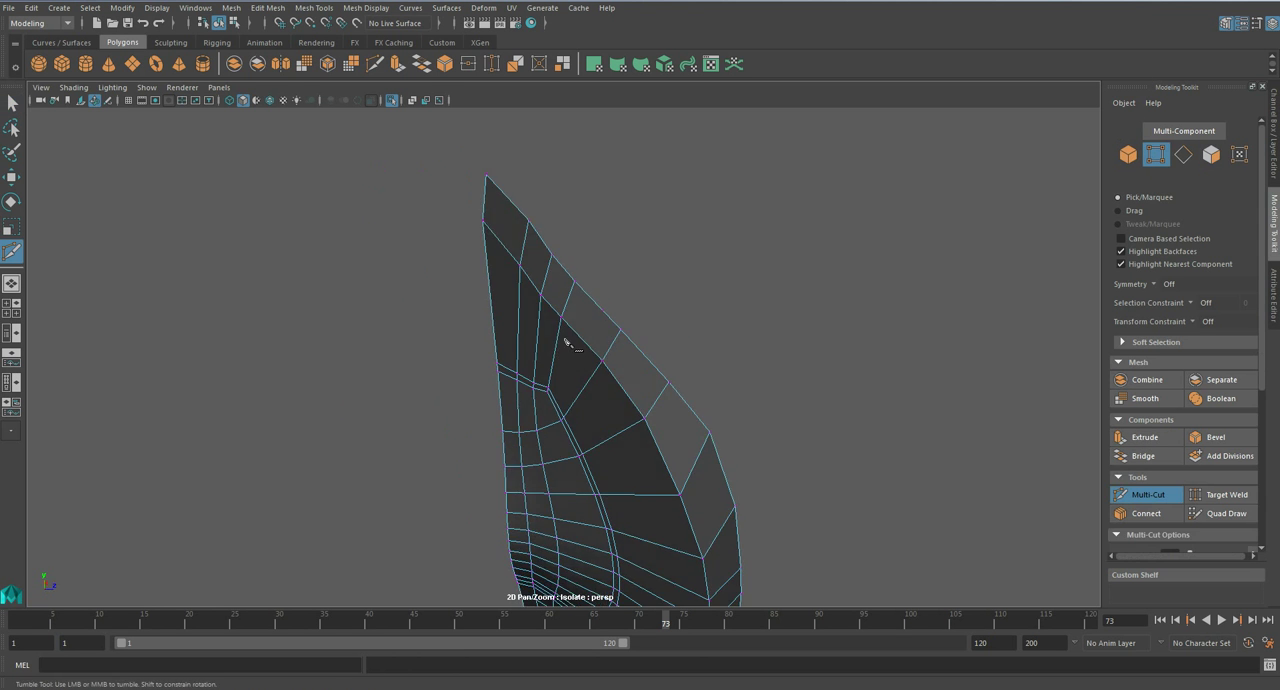
pyautogui.click(587, 345)
pyautogui.keyDown('alt'); pyautogui.moveTo(660, 368); pyautogui.dragTo(392, 346); pyautogui.keyUp('alt')
# - Try to bevel the edge loop along the rim together with the new forehead edge line
pyautogui.press('q')
pyautogui.moveTo(356, 323); pyautogui.dragTo(378, 271, button='right')
pyautogui.keyDown('alt'); pyautogui.moveTo(596, 346); pyautogui.dragTo(630, 381); pyautogui.keyUp('alt')
pyautogui.keyDown('shift'); pyautogui.doubleClick(430, 281); pyautogui.keyUp('shift')
pyautogui.keyDown('alt'); pyautogui.moveTo(641, 409); pyautogui.dragTo(681, 405); pyautogui.keyUp('alt')
pyautogui.keyDown('alt'); pyautogui.moveTo(681, 405); pyautogui.dragTo(566, 457, button='right'); pyautogui.keyUp('alt')
pyautogui.click(1218, 437)
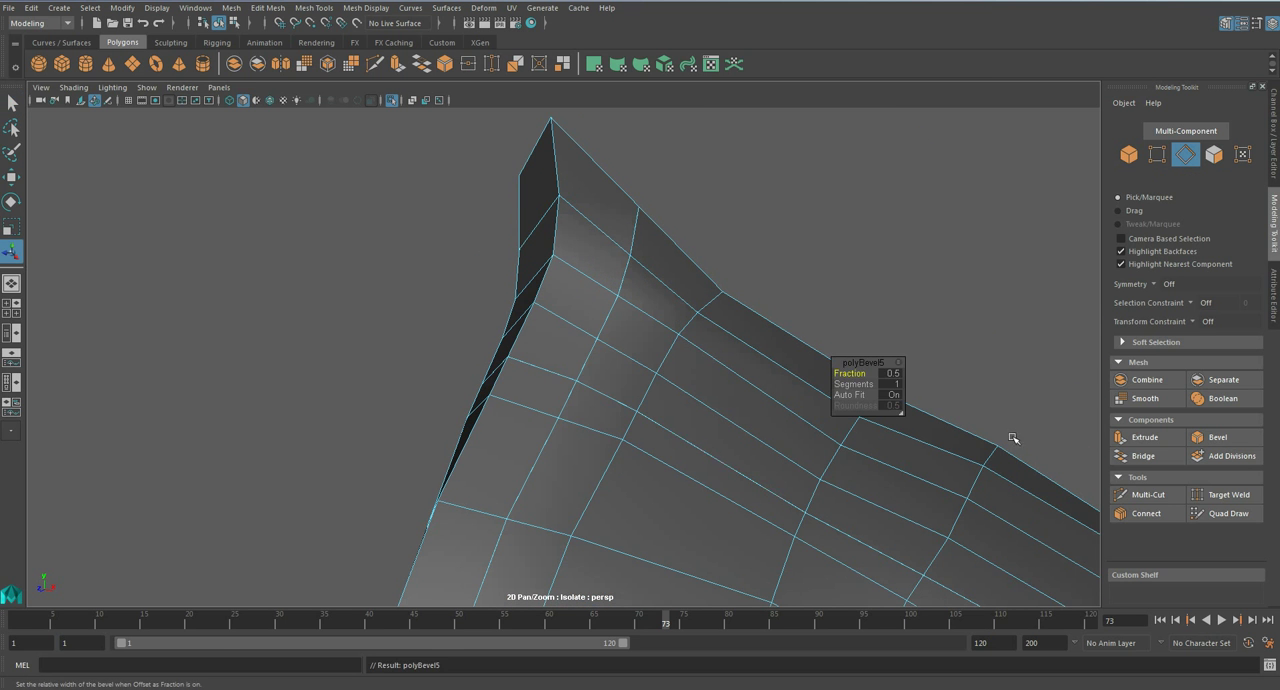
# - Try bevel Fraction values of 25 and 50 and check the width of the bevelled bands
pyautogui.click(891, 372)
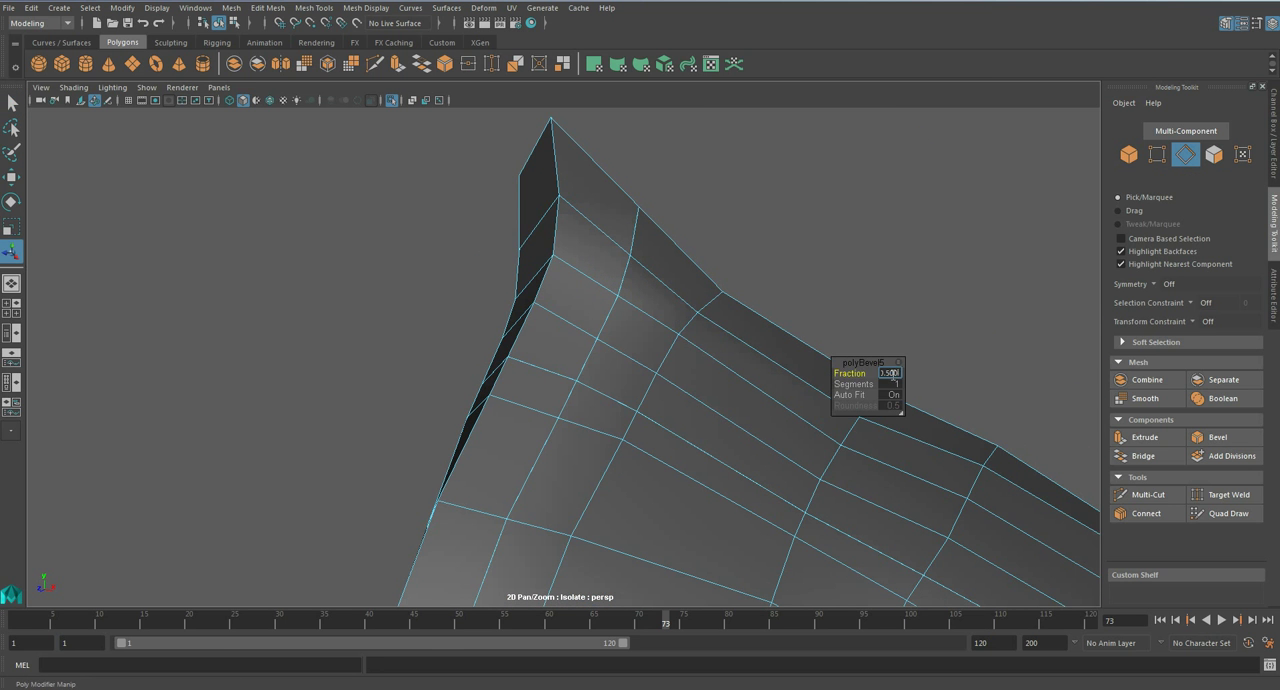
pyautogui.press('Return')
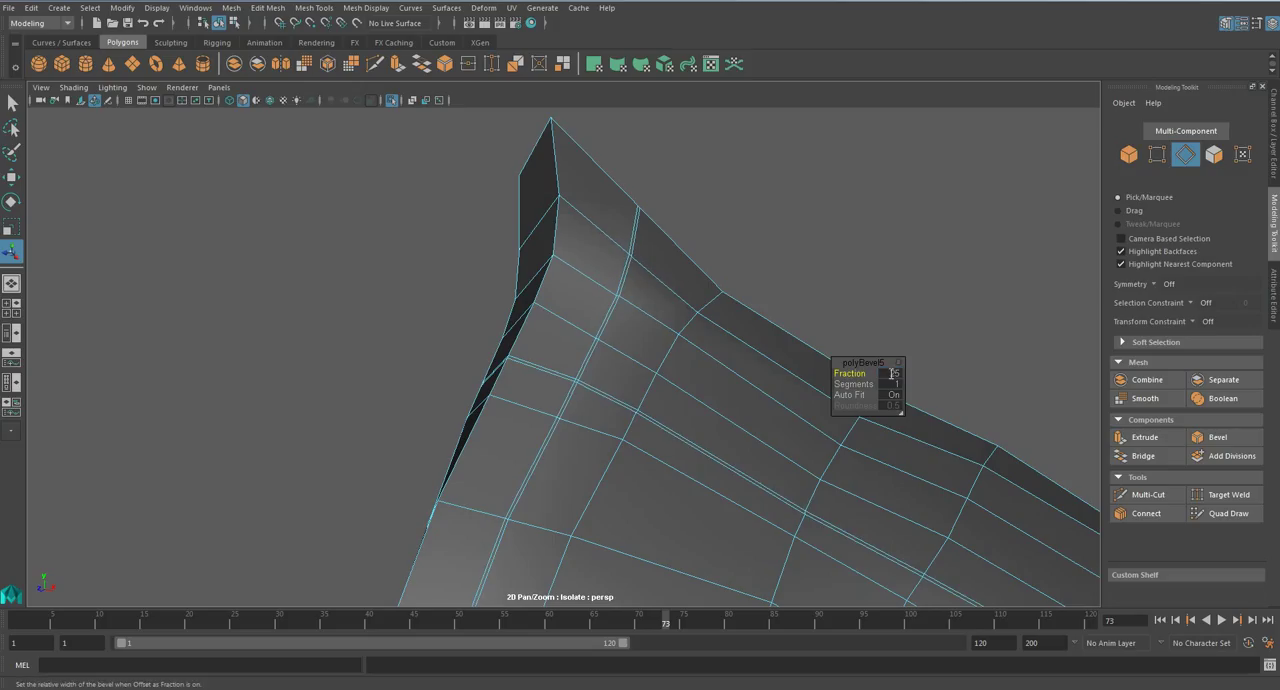
pyautogui.click(892, 373)
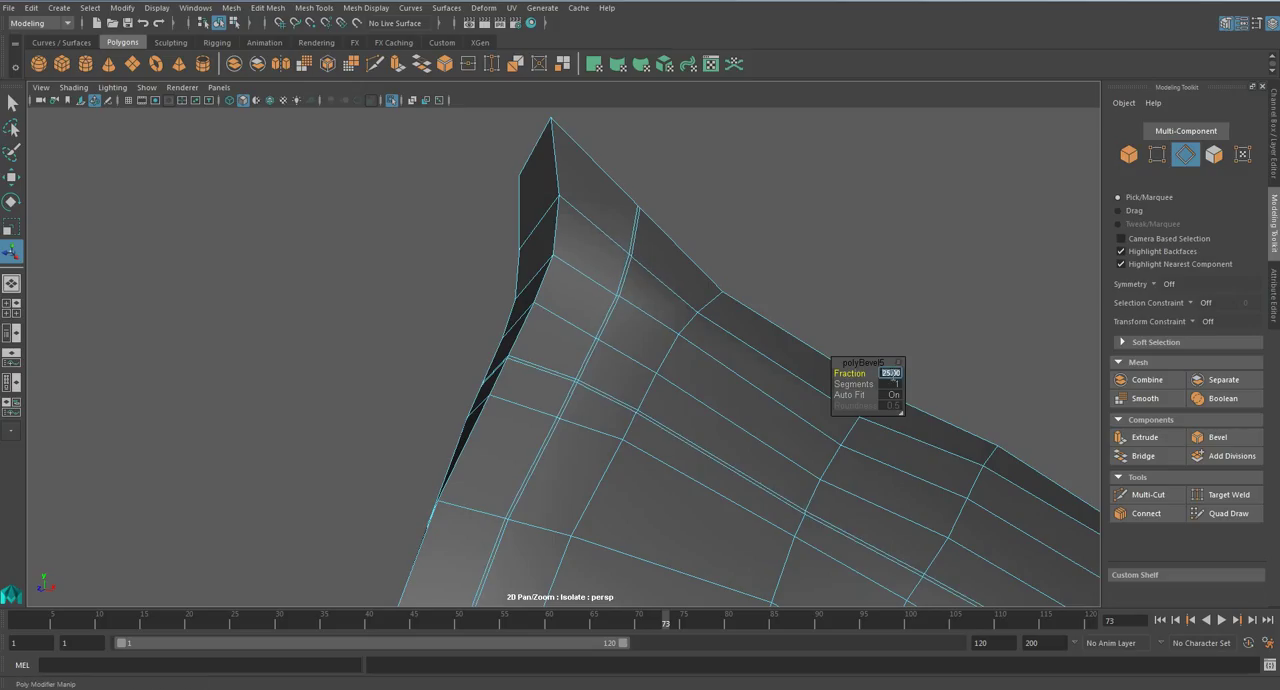
pyautogui.press('Return')
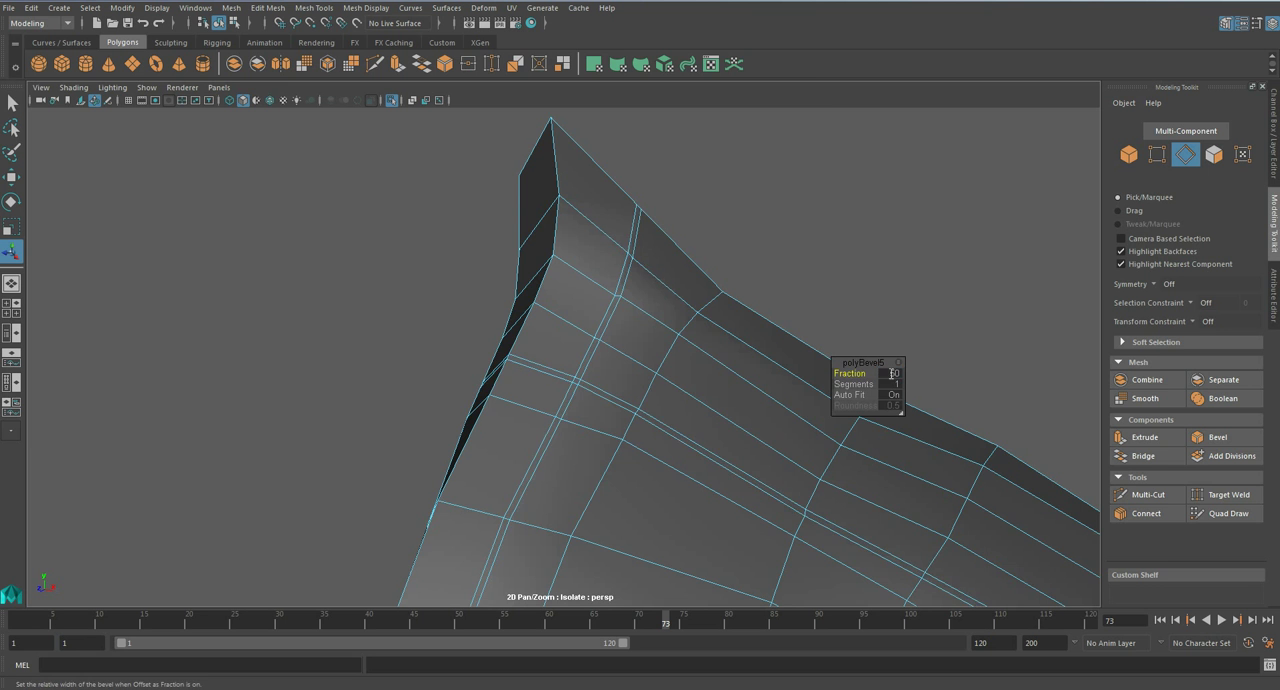
pyautogui.keyDown('alt'); pyautogui.moveTo(775, 405); pyautogui.dragTo(706, 394); pyautogui.keyUp('alt')
pyautogui.scroll(-5, 677, 423)
pyautogui.keyDown('alt'); pyautogui.moveTo(637, 443); pyautogui.dragTo(634, 363, button='middle'); pyautogui.keyUp('alt')
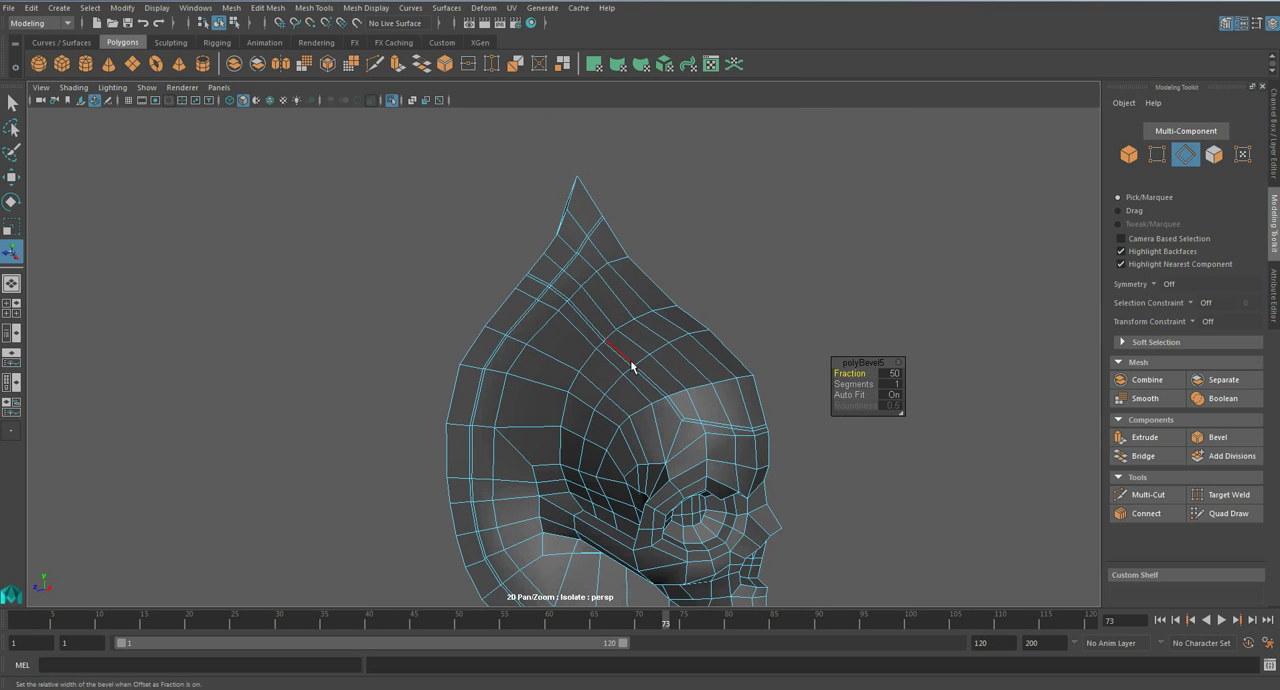
# - Select all narrow bevelled faces along the rim and along the line running down to the forehead
pyautogui.press('q')
pyautogui.scroll(3, 631, 367)
pyautogui.keyDown('alt'); pyautogui.moveTo(630, 367); pyautogui.dragTo(584, 330); pyautogui.keyUp('alt')
pyautogui.moveTo(584, 326); pyautogui.dragTo(576, 356, button='right')
pyautogui.scroll(3, 576, 356)
pyautogui.click(590, 317)
pyautogui.keyDown('shift'); pyautogui.doubleClick(583, 332); pyautogui.keyUp('shift')
pyautogui.keyDown('shift'); pyautogui.click(598, 334); pyautogui.keyUp('shift')
pyautogui.keyDown('shift'); pyautogui.click(567, 321); pyautogui.keyUp('shift')
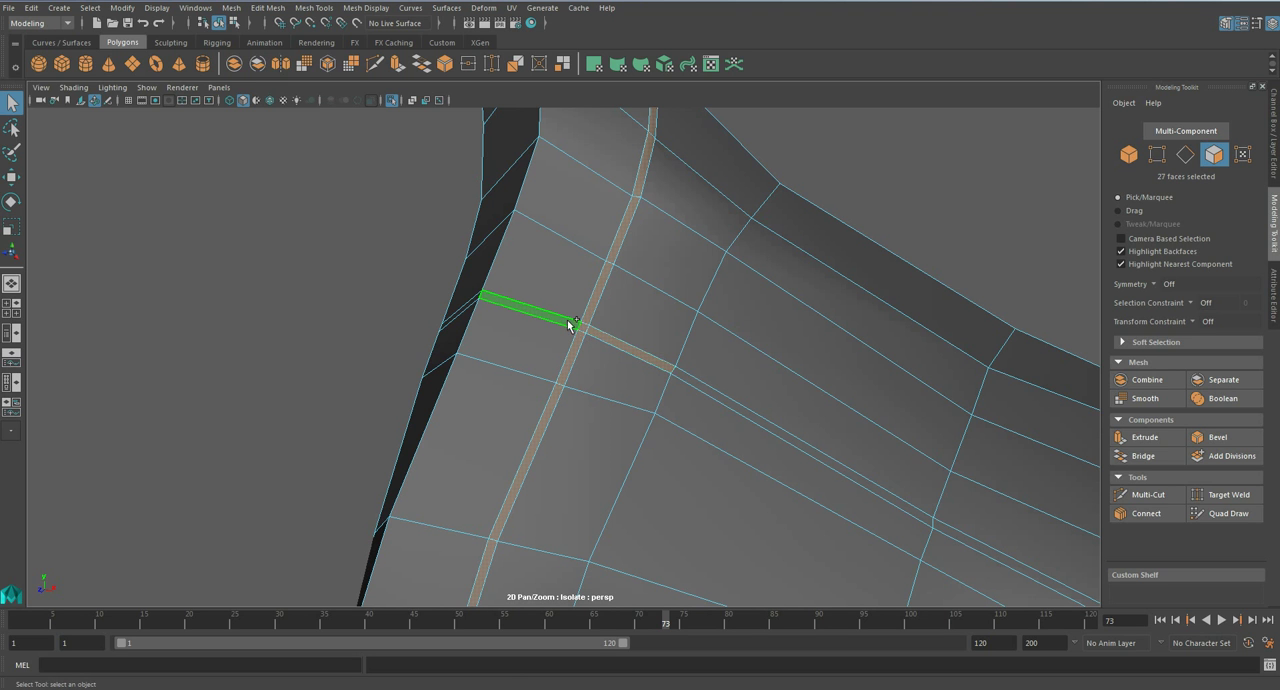
pyautogui.keyDown('shift'); pyautogui.click(718, 392); pyautogui.keyUp('shift')
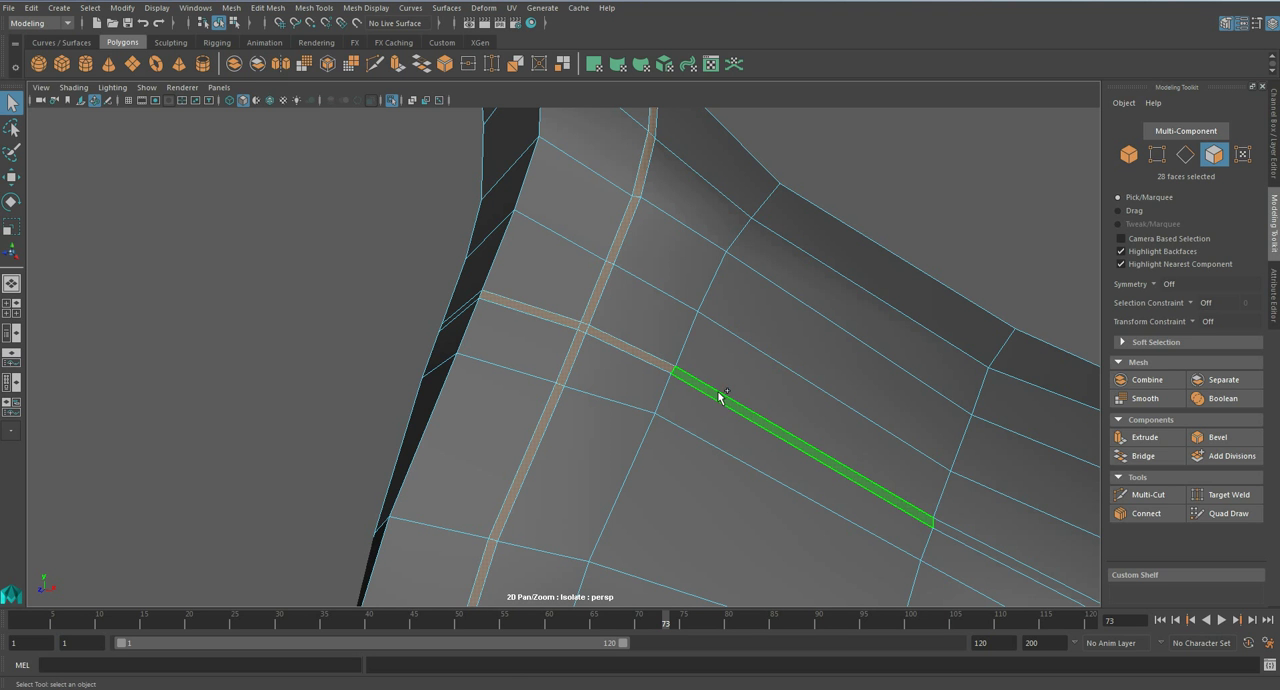
pyautogui.keyDown('shift'); pyautogui.doubleClick(961, 535); pyautogui.keyUp('shift')
pyautogui.moveTo(870, 470)
pyautogui.keyDown('alt'); pyautogui.mouseDown()
pyautogui.moveTo(723, 411)
pyautogui.moveTo(611, 408)
pyautogui.moveTo(851, 457)
pyautogui.mouseUp(); pyautogui.keyUp('alt')
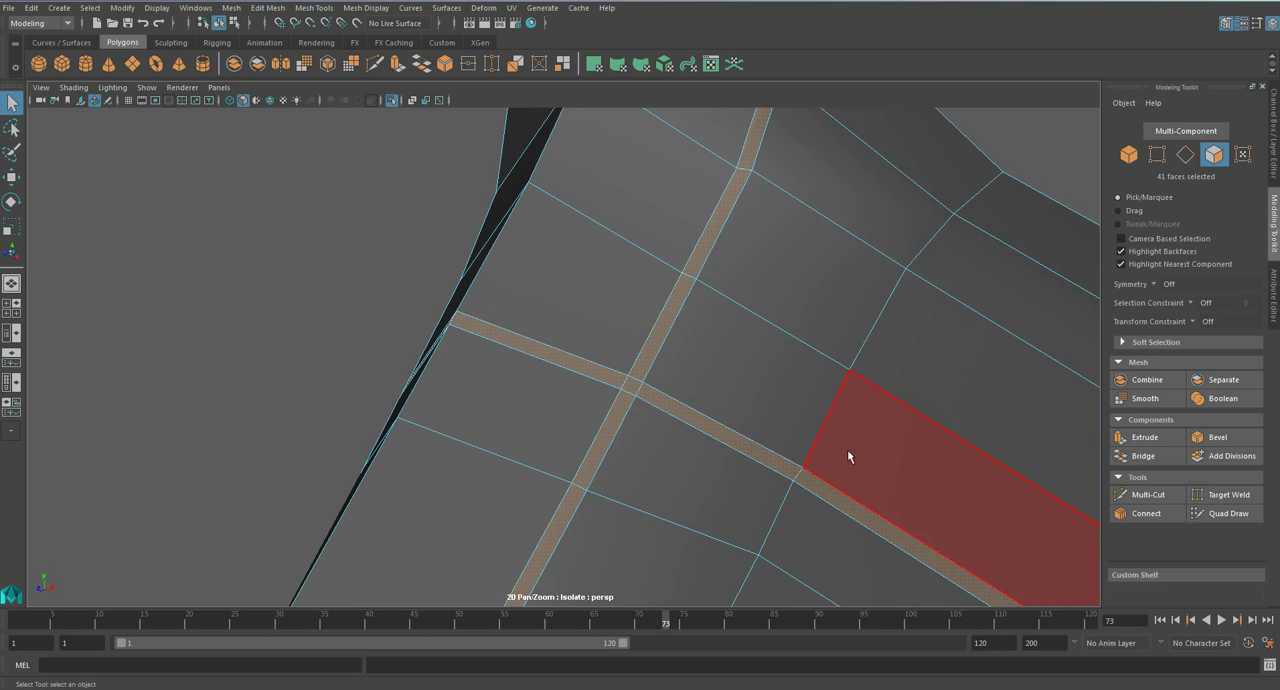
# - Extrude the selected bevel faces inward with a Thickness of -0.05
pyautogui.click(1168, 441)
pyautogui.click(931, 372)
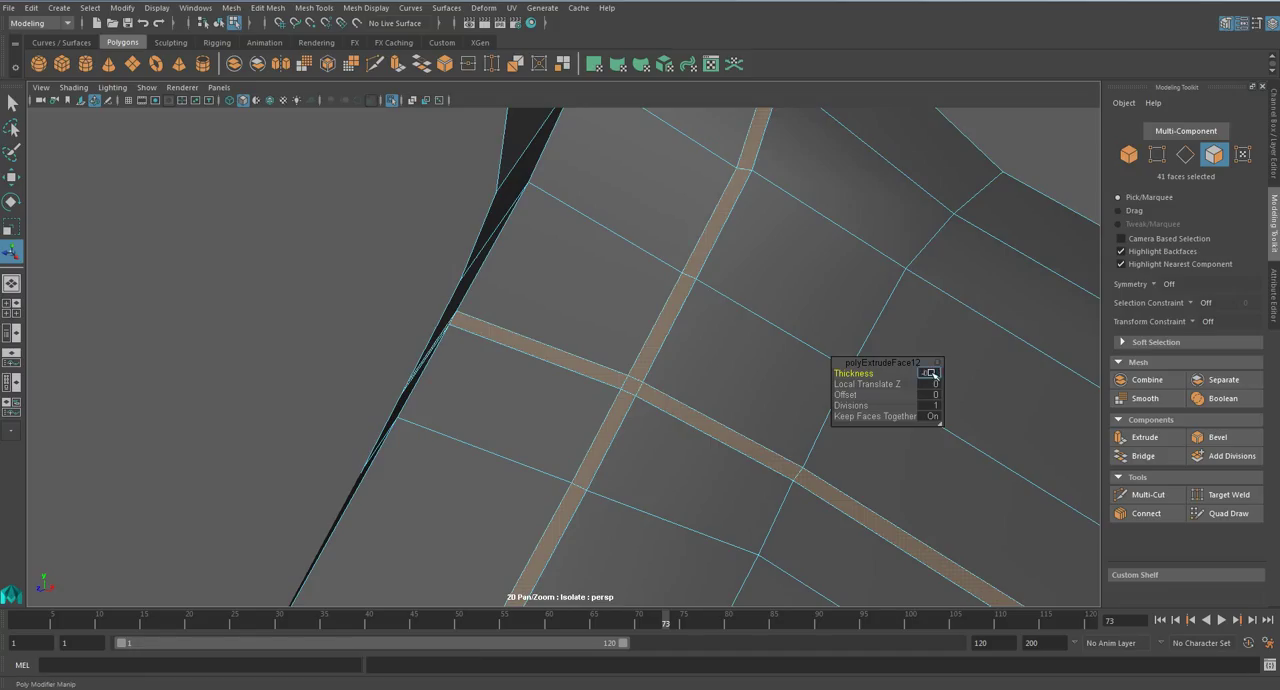
pyautogui.write('-0.')
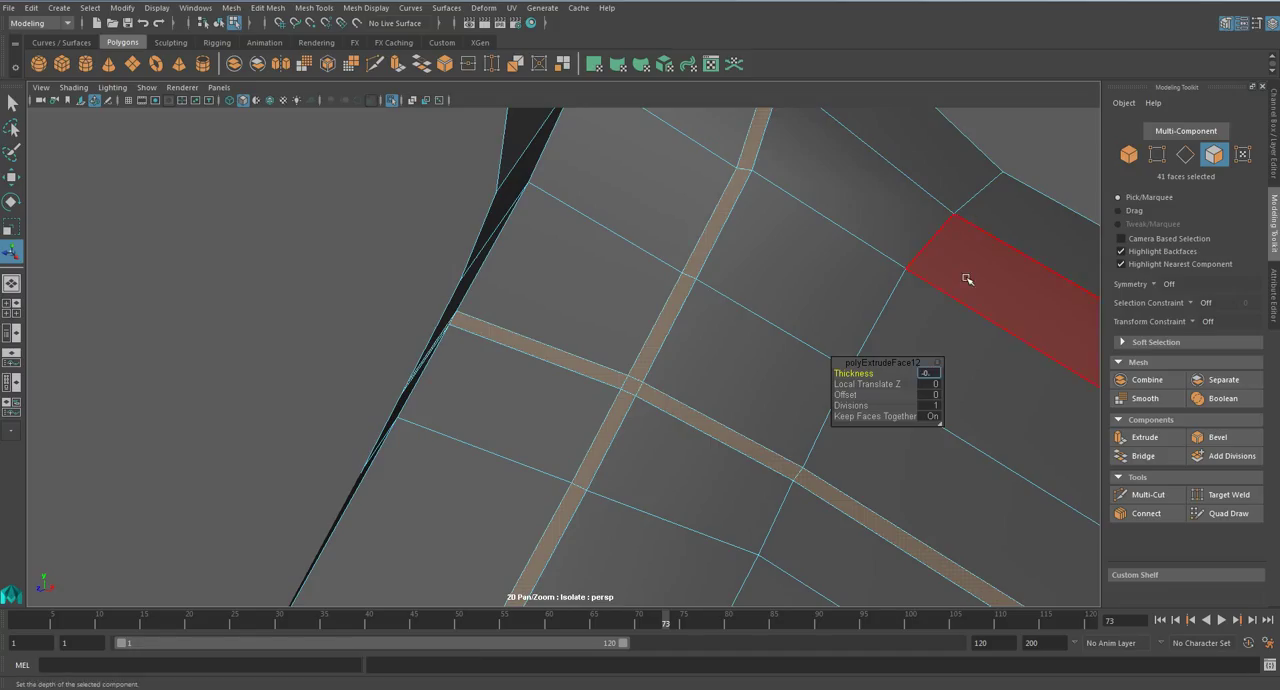
pyautogui.write('05')
pyautogui.press('Return')
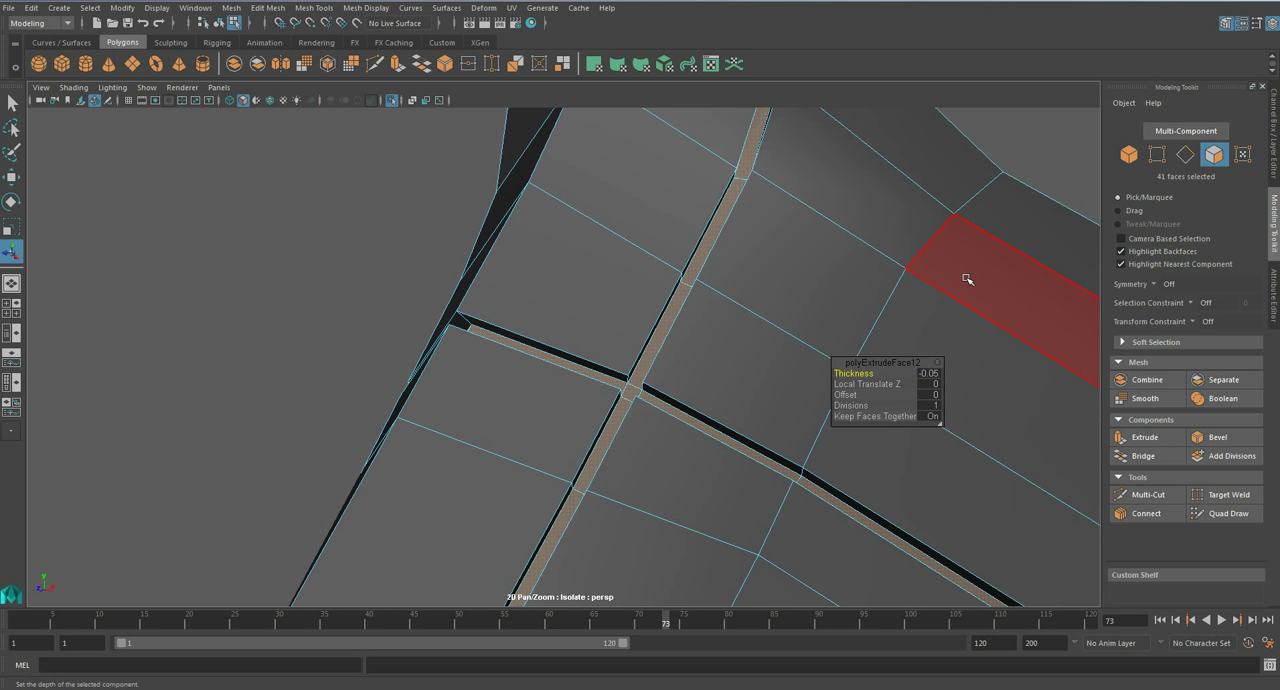
pyautogui.press('q')
pyautogui.moveTo(671, 326); pyautogui.dragTo(714, 309, button='right')
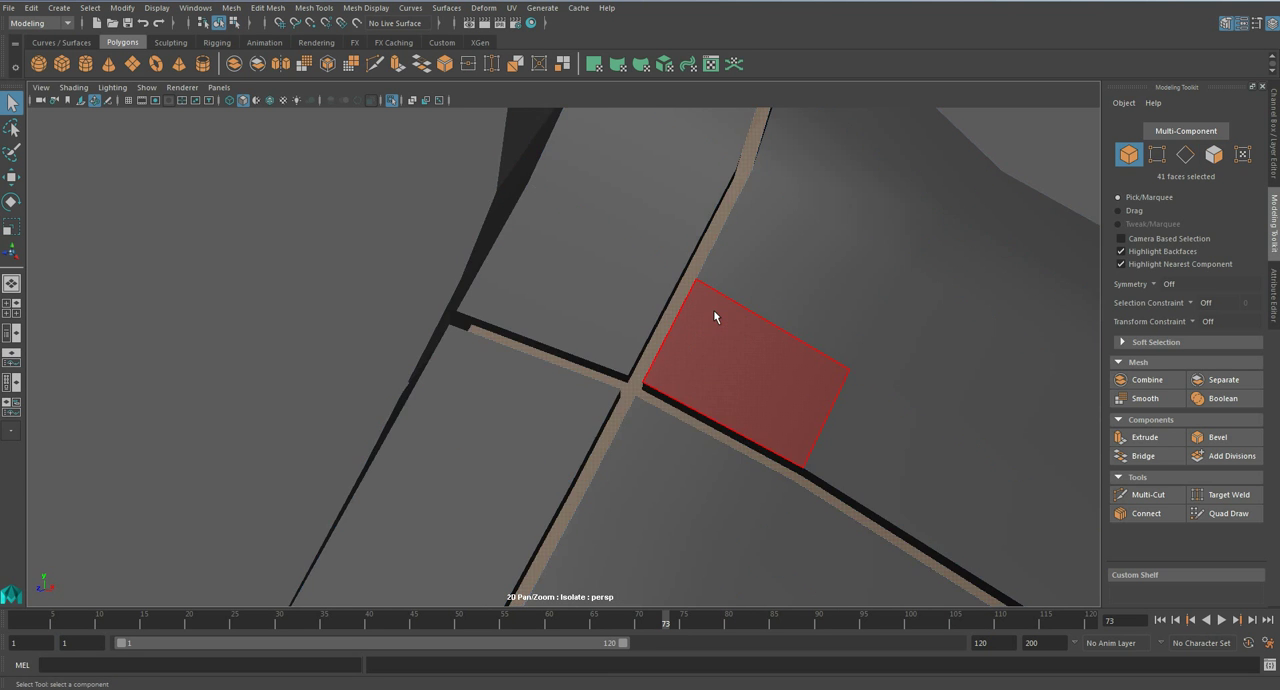
# - Preview the skull armour smoothed and examine the recessed panel lines down to the chin
pyautogui.press('3')
pyautogui.scroll(-4, 711, 329)
pyautogui.click(709, 331)
pyautogui.scroll(-4, 709, 331)
pyautogui.click(842, 328)
pyautogui.keyDown('alt'); pyautogui.moveTo(723, 450); pyautogui.dragTo(645, 340, button='middle'); pyautogui.keyUp('alt')
pyautogui.scroll(-3, 661, 415)
pyautogui.moveTo(661, 415)
pyautogui.keyDown('alt'); pyautogui.mouseDown()
pyautogui.moveTo(566, 401)
pyautogui.moveTo(711, 404)
pyautogui.moveTo(670, 399)
pyautogui.mouseUp(); pyautogui.keyUp('alt')
pyautogui.scroll(-5, 580, 401)
# - Undo the inward extrusion, the face selection and the bevel back to the selected edge lines
pyautogui.hotkey('ctrl', 'z')
pyautogui.hotkey('ctrl', 'z')
pyautogui.hotkey('ctrl', 'z')
pyautogui.hotkey('ctrl', 'z')
pyautogui.hotkey('ctrl', 'z')
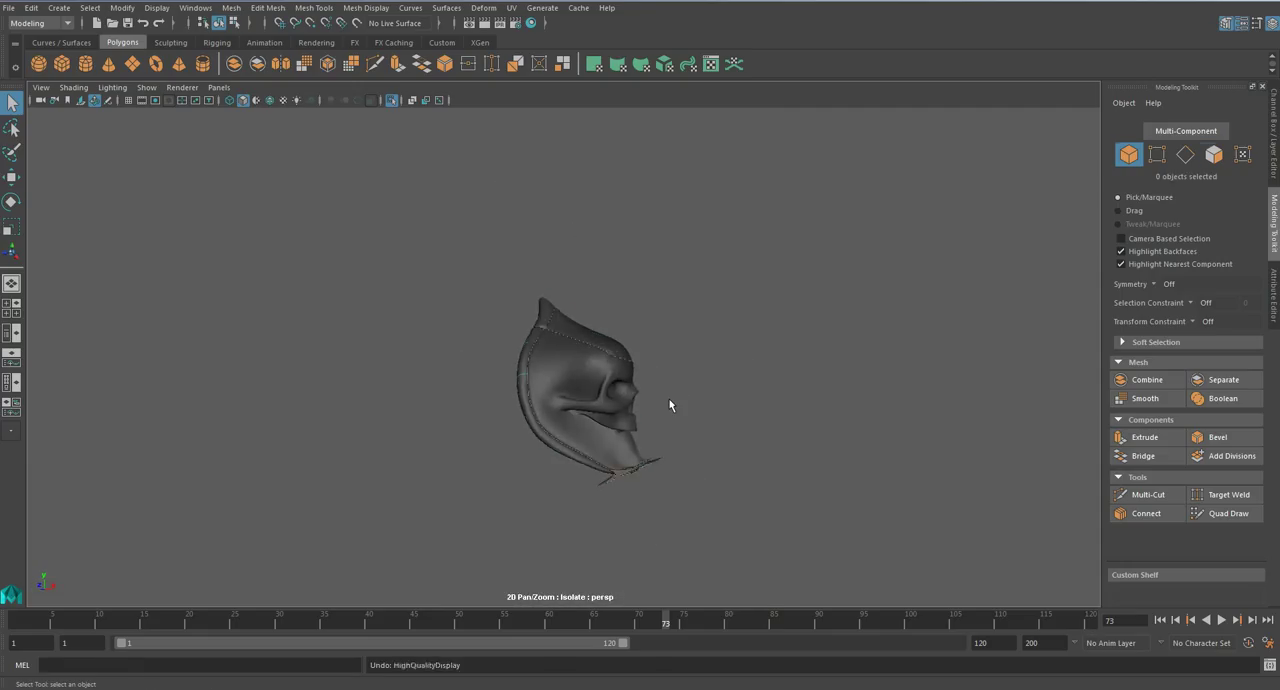
pyautogui.hotkey('ctrl', 'z')
pyautogui.hotkey('ctrl', 'z')
pyautogui.hotkey('ctrl', 'z')
pyautogui.hotkey('ctrl', 'z')
pyautogui.hotkey('ctrl', 'z')
pyautogui.hotkey('ctrl', 'z')
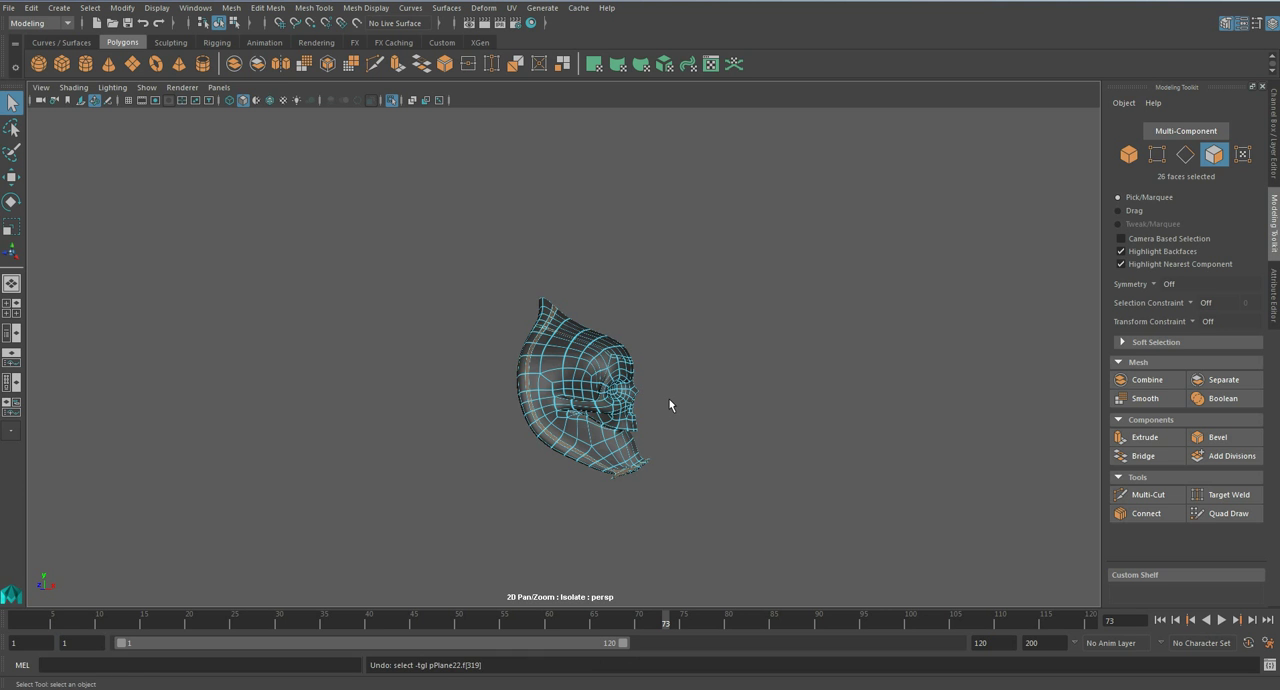
pyautogui.hotkey('ctrl', 'z')
pyautogui.hotkey('ctrl', 'z')
pyautogui.hotkey('ctrl', 'z')
pyautogui.hotkey('ctrl', 'z')
# - Try to bevel the selected rim and forehead edge lines again on the unsmoothed mesh with a different Fraction
pyautogui.keyDown('alt'); pyautogui.moveTo(626, 429); pyautogui.dragTo(591, 361, button='middle'); pyautogui.keyUp('alt')
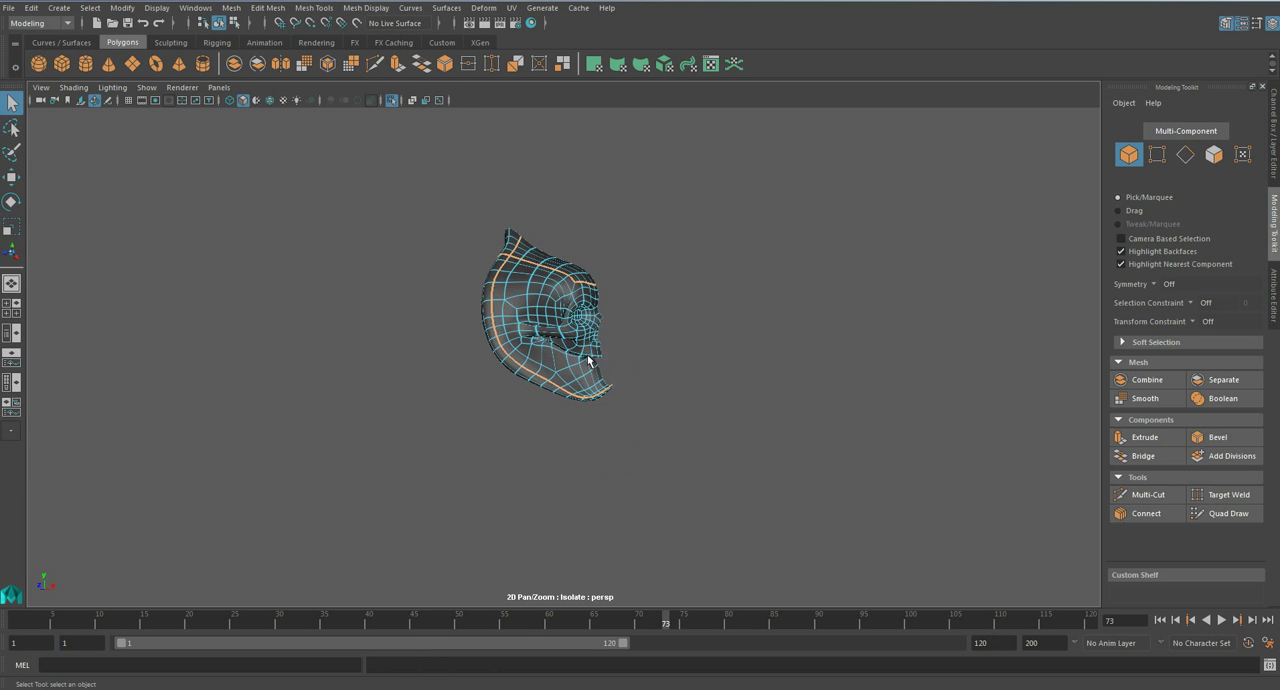
pyautogui.scroll(6, 590, 361)
pyautogui.press('1')
pyautogui.moveTo(616, 414)
pyautogui.keyDown('alt'); pyautogui.mouseDown()
pyautogui.moveTo(598, 436)
pyautogui.moveTo(619, 436)
pyautogui.mouseUp(); pyautogui.keyUp('alt')
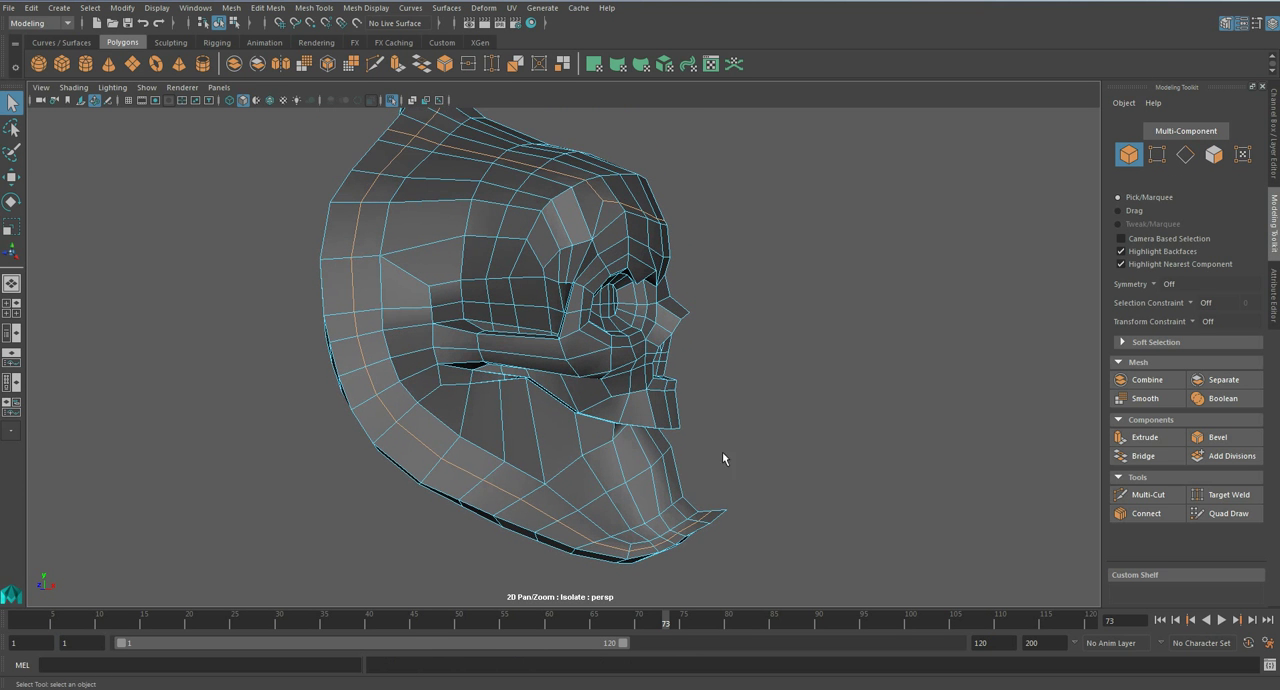
pyautogui.click(1207, 437)
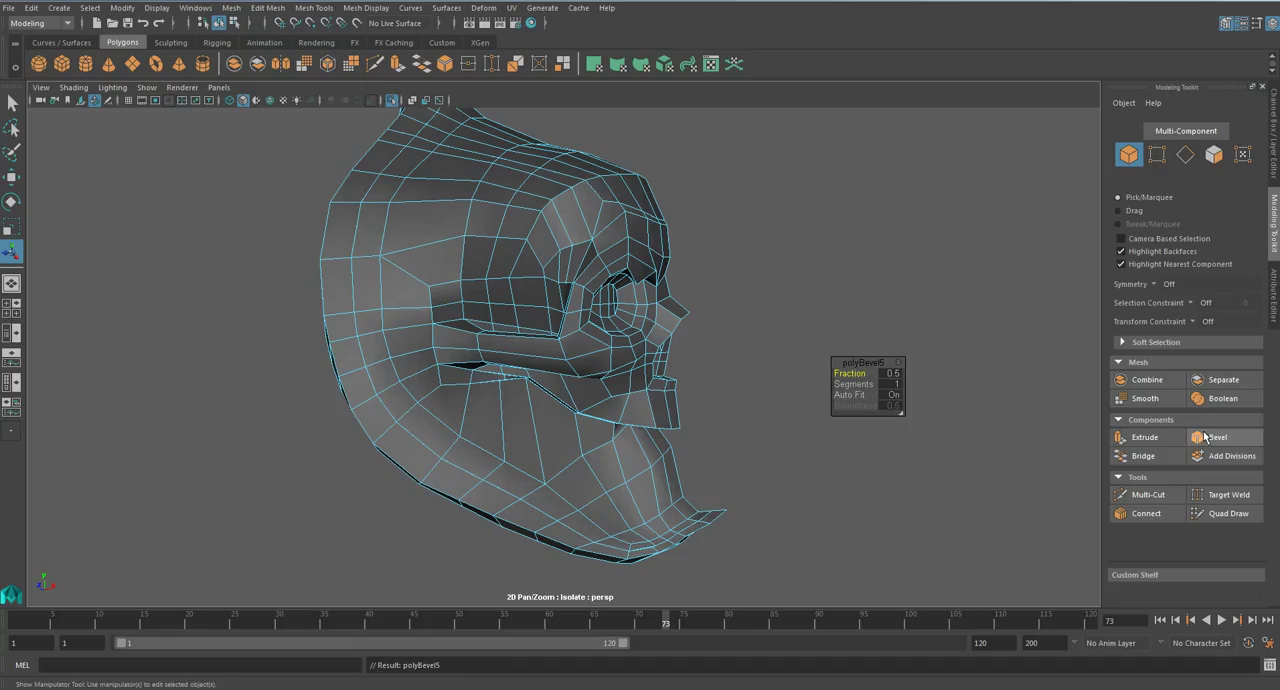
pyautogui.click(891, 372)
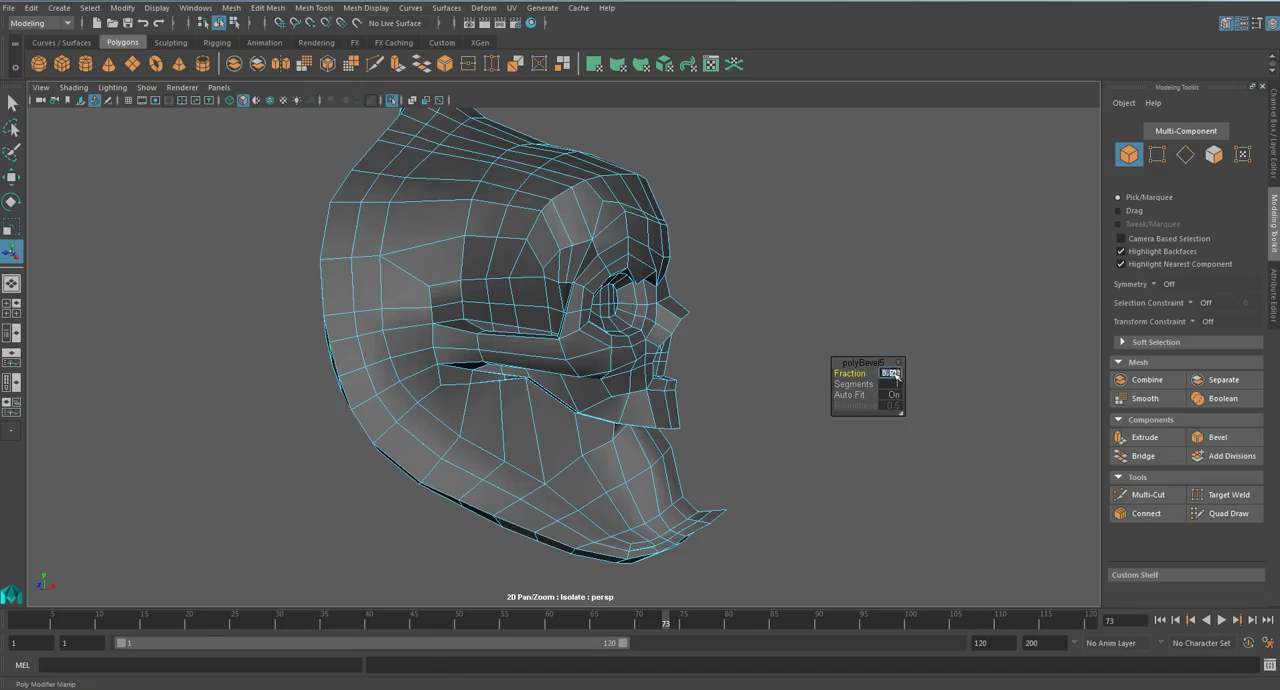
pyautogui.press('Return')
pyautogui.moveTo(859, 374); pyautogui.dragTo(855, 374)
pyautogui.click(891, 373)
pyautogui.press('Return')
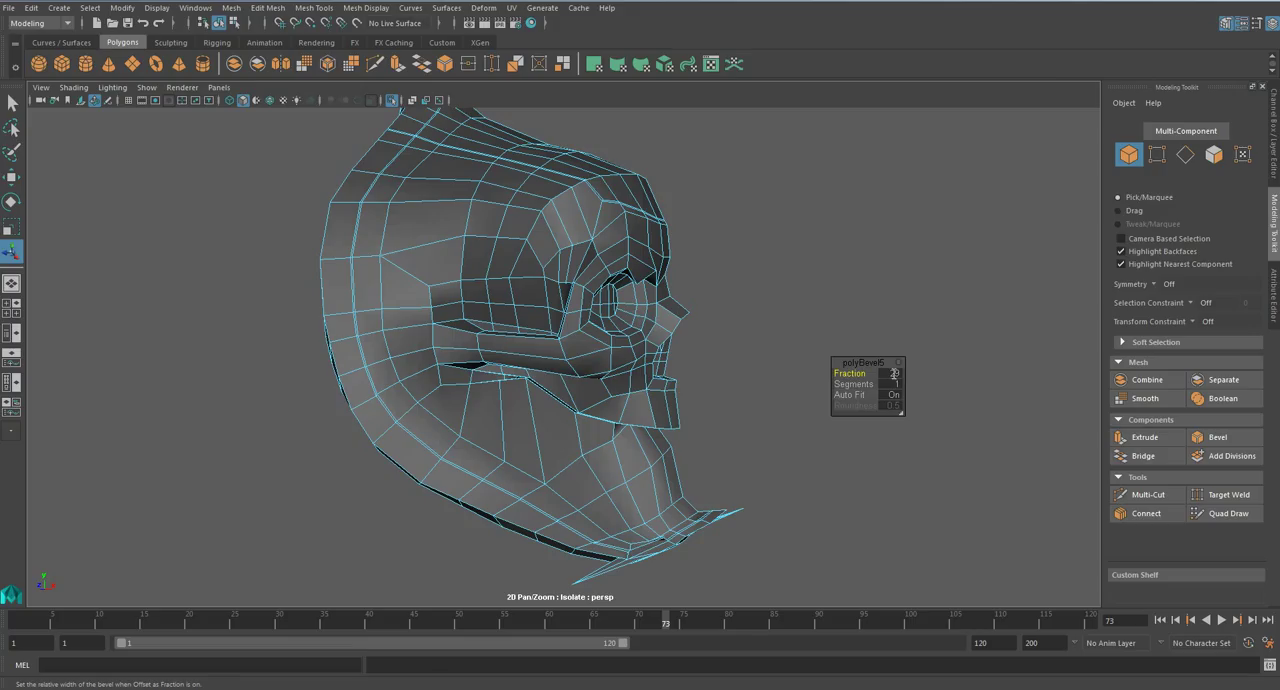
# - Undo the repeated bevel of the rim and forehead edge lines
pyautogui.click(899, 365)
pyautogui.click(811, 352)
pyautogui.hotkey('ctrl', 'z')
pyautogui.hotkey('ctrl', 'z')
pyautogui.hotkey('ctrl', 'z')
pyautogui.hotkey('ctrl', 'z')
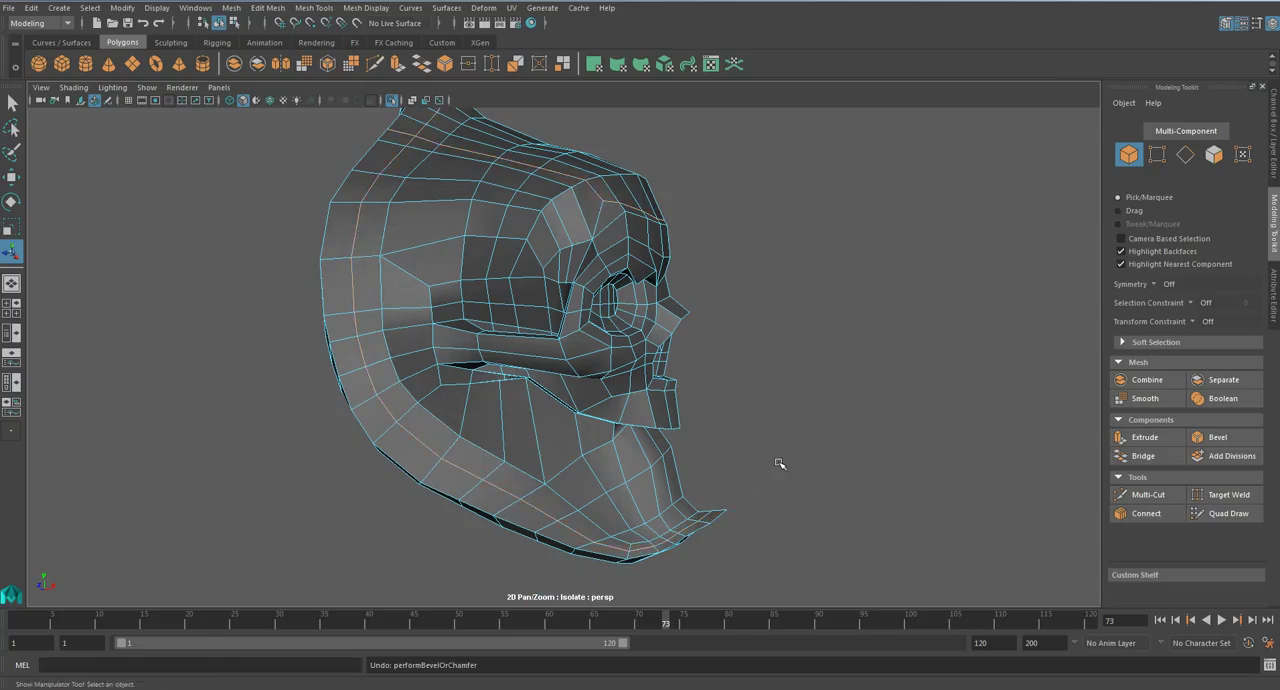
# - Insert an edge loop close beside the existing loop along the armour's rim, forming a narrow band of faces
pyautogui.press('q')
pyautogui.keyDown('alt'); pyautogui.moveTo(597, 508); pyautogui.dragTo(717, 380, button='middle'); pyautogui.keyUp('alt')
pyautogui.scroll(3, 702, 382)
pyautogui.press('w')
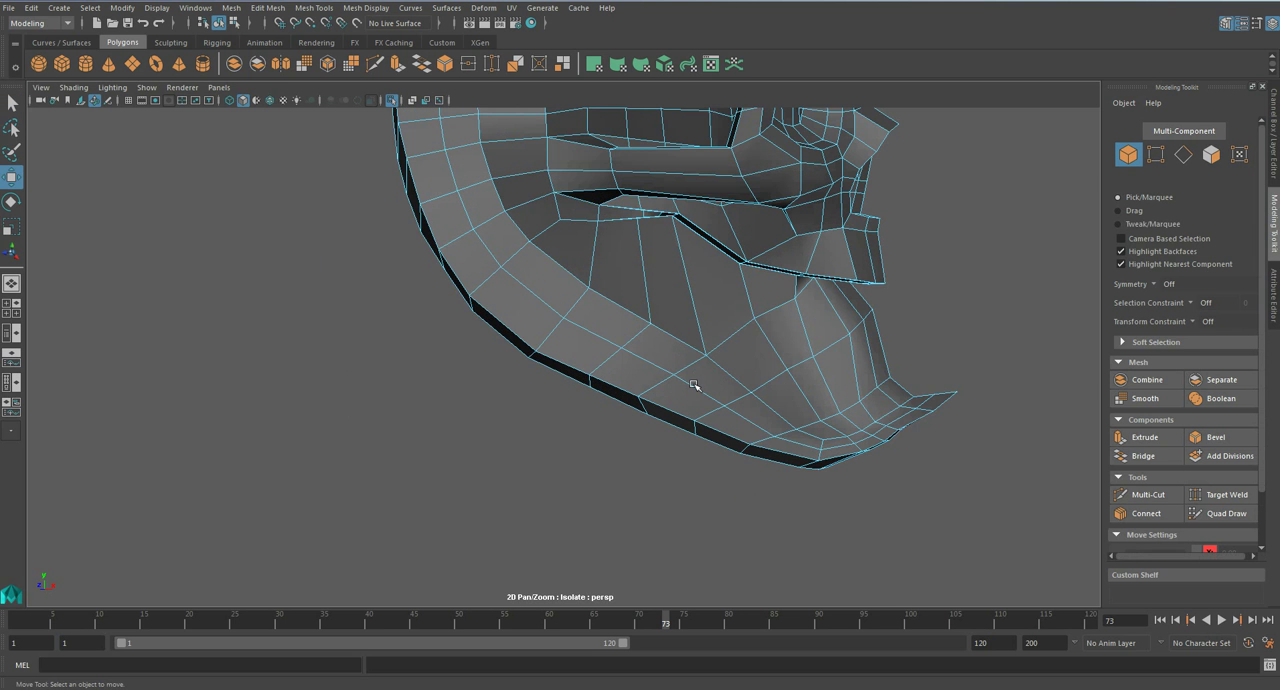
pyautogui.keyDown('alt'); pyautogui.moveTo(700, 387); pyautogui.dragTo(669, 394); pyautogui.keyUp('alt')
pyautogui.keyDown('alt'); pyautogui.moveTo(549, 140); pyautogui.dragTo(632, 363, button='middle'); pyautogui.keyUp('alt')
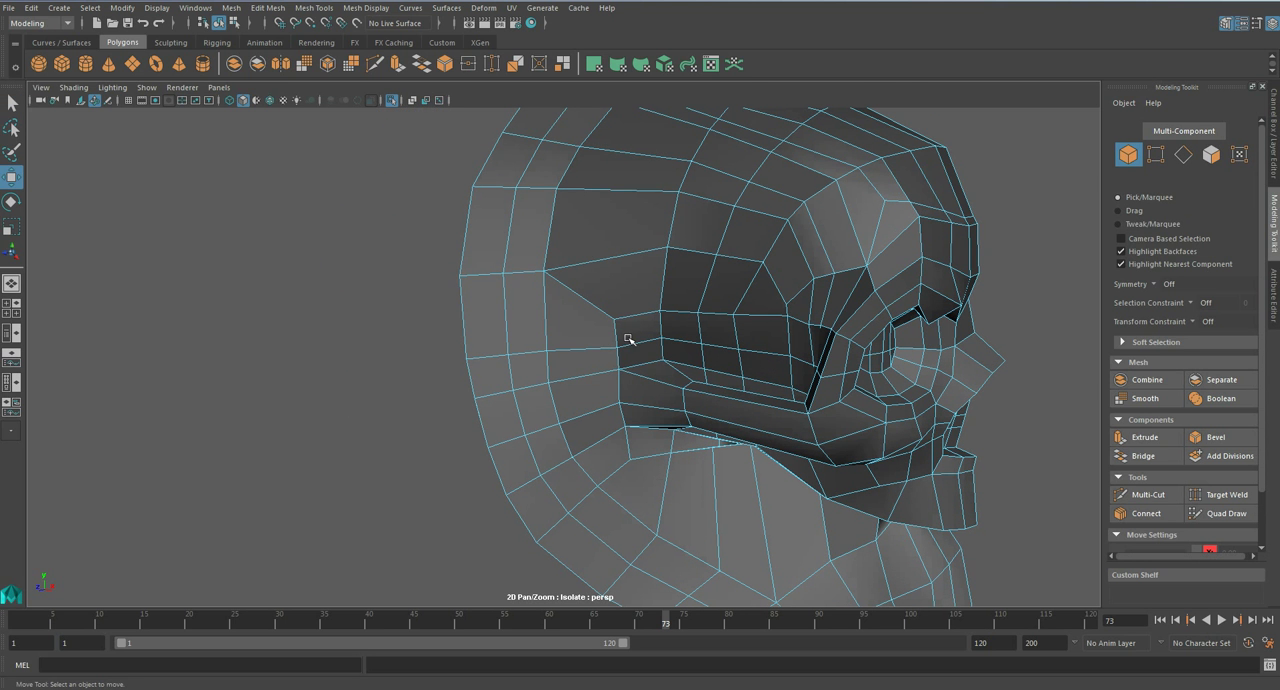
pyautogui.keyDown('alt'); pyautogui.moveTo(750, 492); pyautogui.dragTo(777, 294, button='middle'); pyautogui.keyUp('alt')
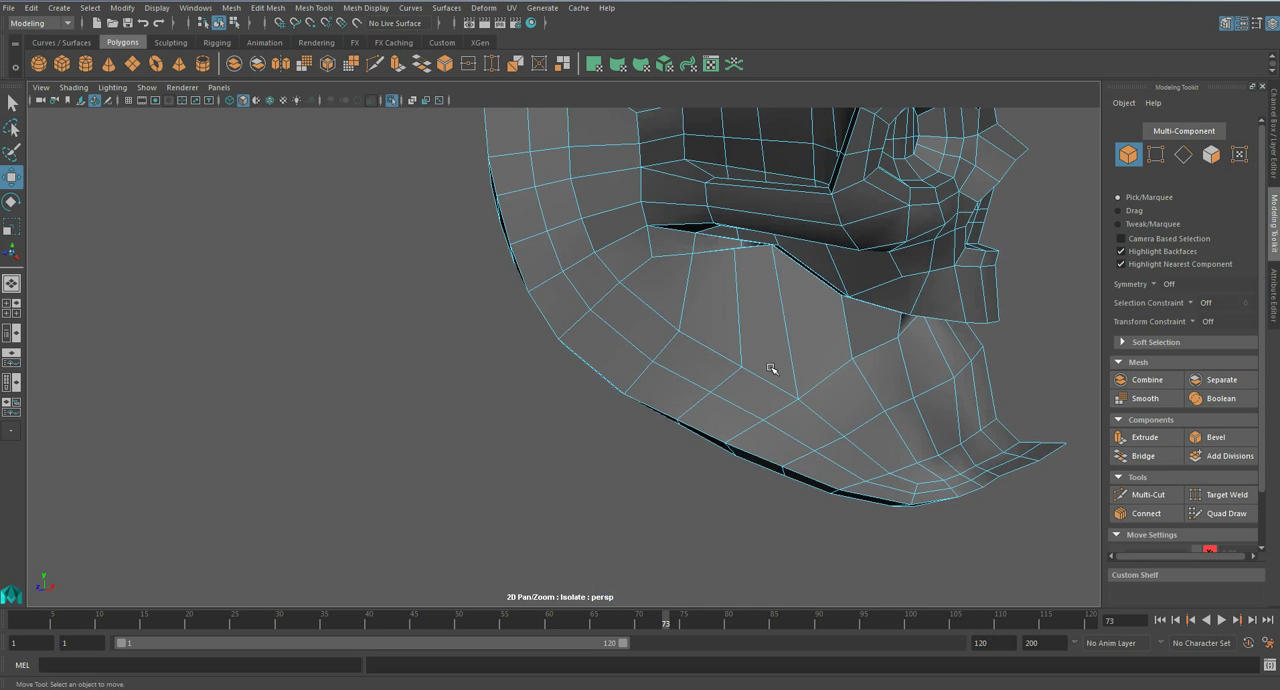
pyautogui.scroll(6, 777, 292)
pyautogui.click(313, 7)
pyautogui.click(355, 106)
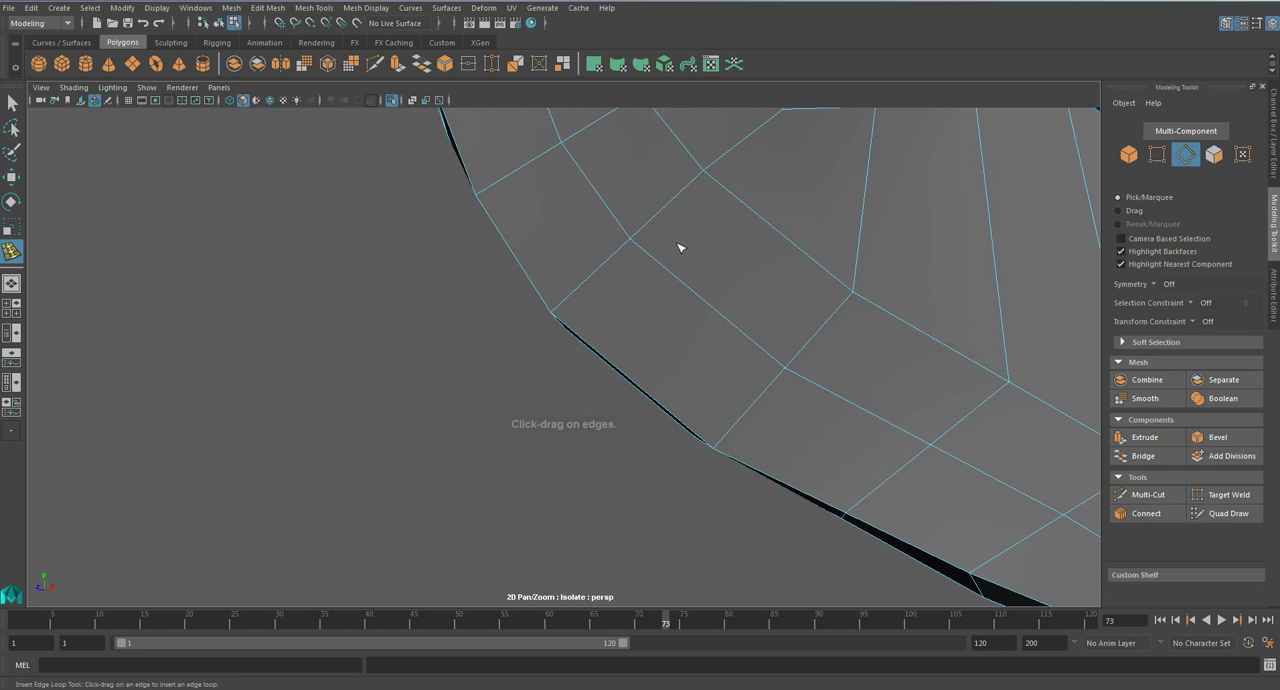
pyautogui.scroll(-4, 729, 333)
pyautogui.keyDown('alt'); pyautogui.moveTo(859, 387); pyautogui.dragTo(648, 299, button='middle'); pyautogui.keyUp('alt')
pyautogui.keyDown('alt'); pyautogui.moveTo(666, 308); pyautogui.dragTo(711, 277); pyautogui.keyUp('alt')
# - Select the edge line running from the upper rim across the forehead and bevel it into a narrow band
pyautogui.press('q')
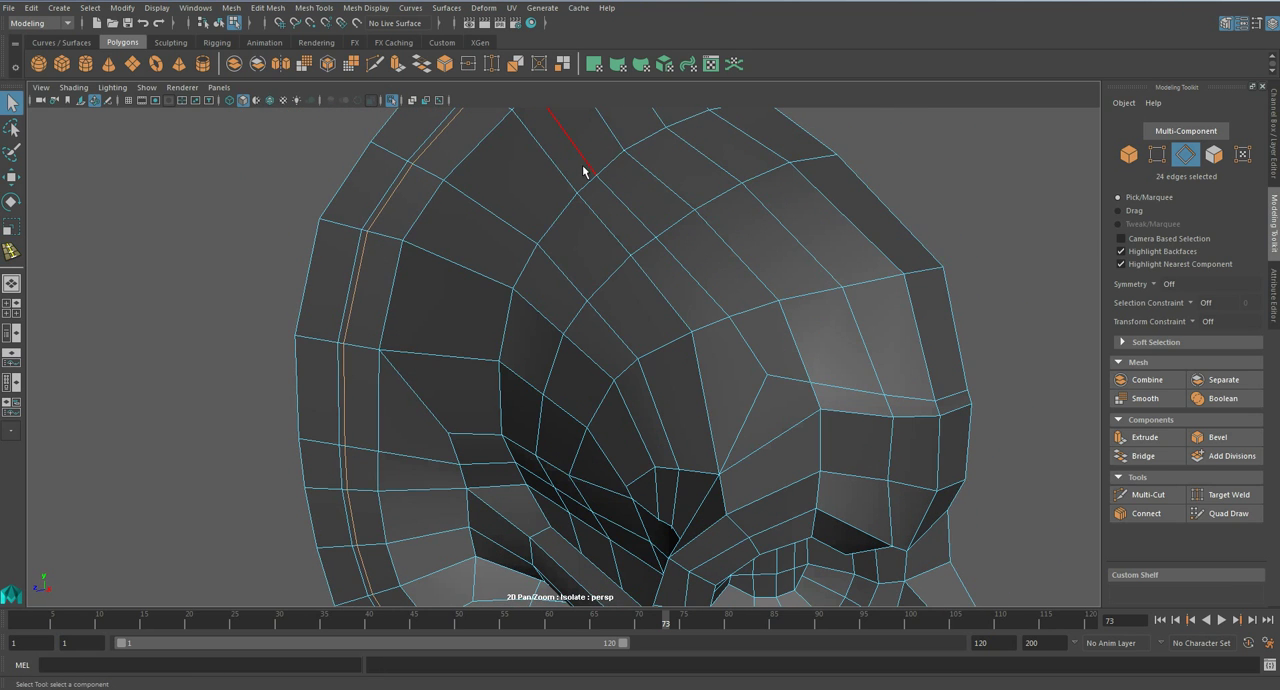
pyautogui.click(1221, 439)
pyautogui.keyDown('alt'); pyautogui.moveTo(634, 250); pyautogui.dragTo(733, 423, button='middle'); pyautogui.keyUp('alt')
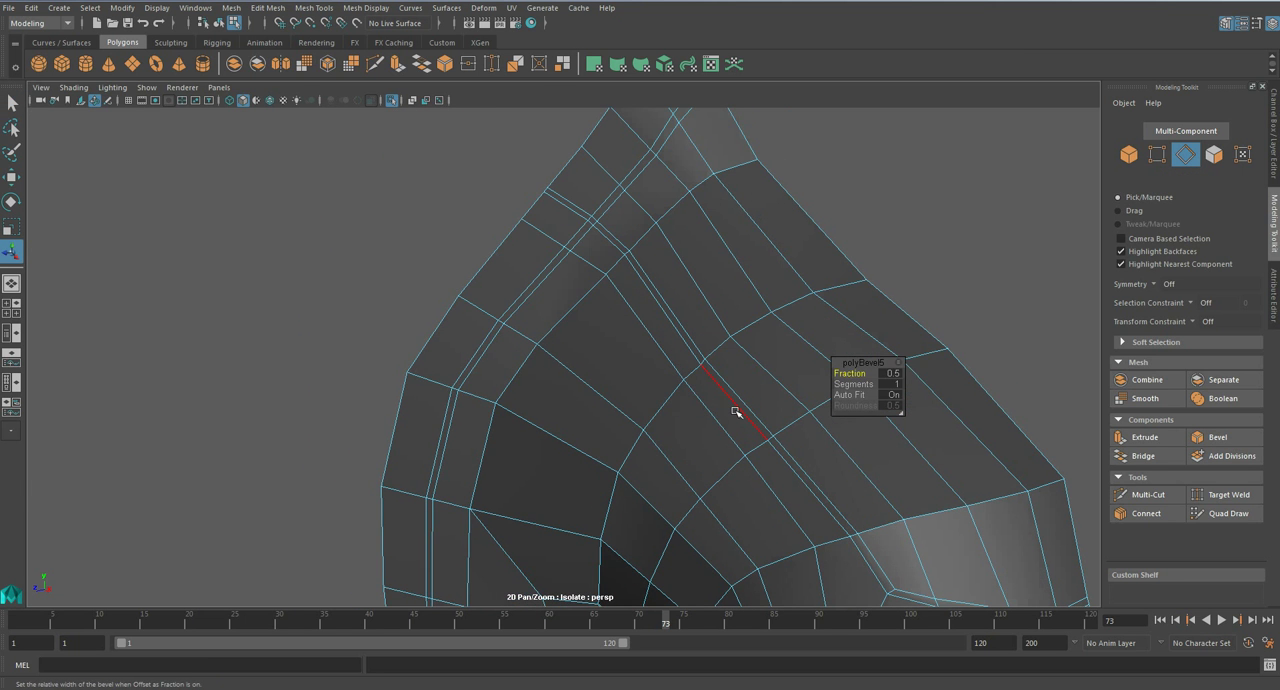
pyautogui.keyDown('alt'); pyautogui.moveTo(736, 412); pyautogui.dragTo(794, 403); pyautogui.keyUp('alt')
# - Select the narrow faces along both the rim band and the forehead band
pyautogui.press('q')
pyautogui.moveTo(614, 190); pyautogui.dragTo(614, 214, button='right')
pyautogui.keyDown('alt'); pyautogui.moveTo(618, 204); pyautogui.dragTo(609, 270, button='middle'); pyautogui.keyUp('alt')
pyautogui.click(629, 228)
pyautogui.keyDown('shift'); pyautogui.doubleClick(642, 201); pyautogui.keyUp('shift')
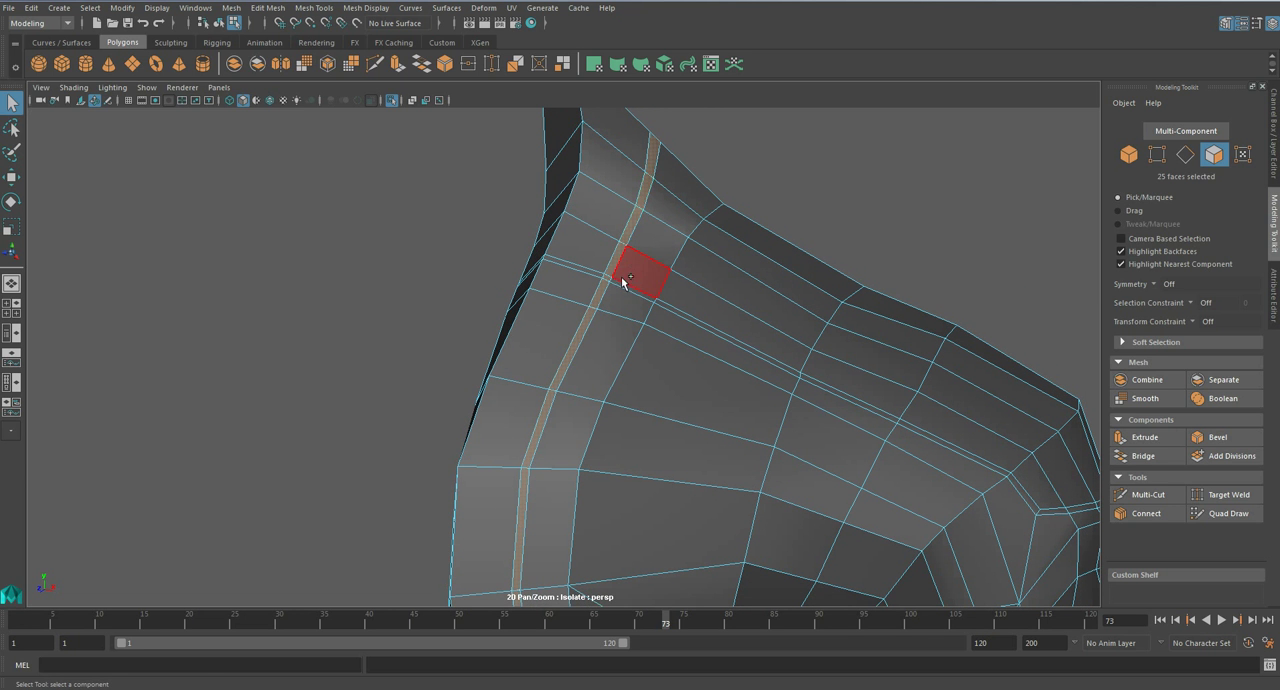
pyautogui.keyDown('shift'); pyautogui.doubleClick(746, 410); pyautogui.keyUp('shift')
pyautogui.keyDown('alt'); pyautogui.moveTo(746, 410); pyautogui.dragTo(1097, 430); pyautogui.keyUp('alt')
# - Extrude the selected band faces inward with a Thickness of -0.04 and preview the mesh smoothed
pyautogui.click(1143, 437)
pyautogui.click(936, 379)
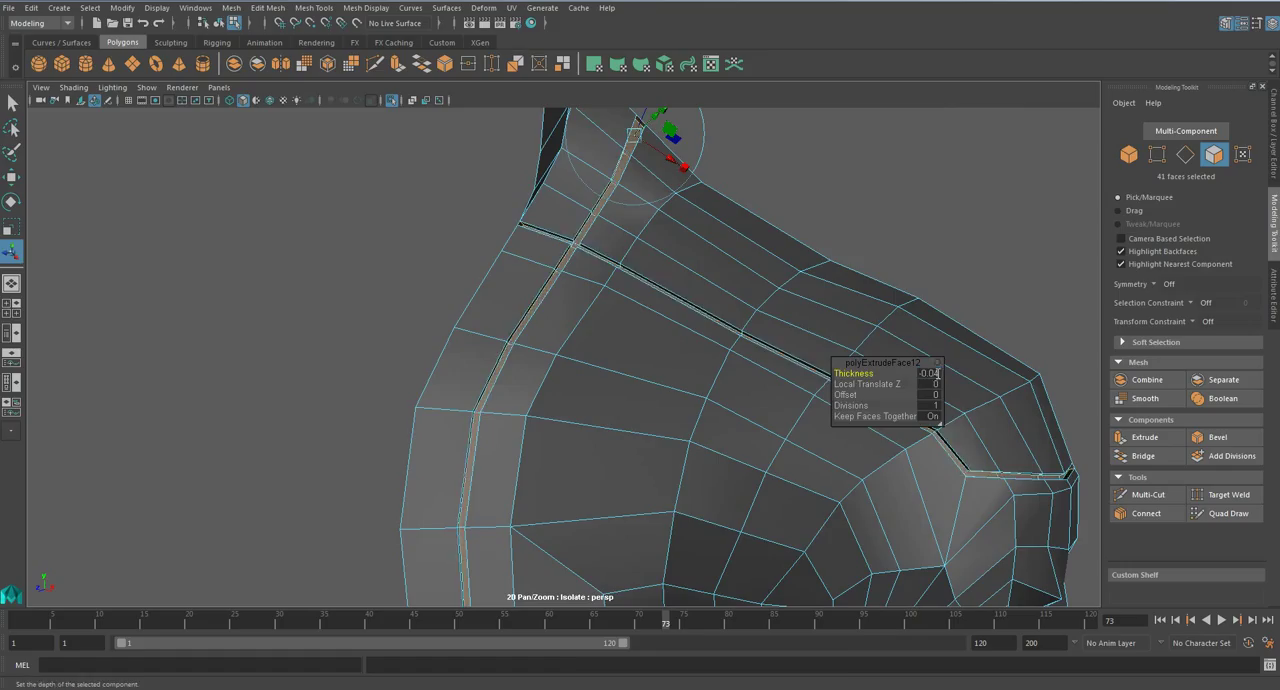
pyautogui.press('q')
pyautogui.press('3')
# - Examine the recessed panel lines on the smoothed skull armour from the peak down to the chin
pyautogui.moveTo(787, 316); pyautogui.dragTo(830, 288, button='right')
pyautogui.scroll(-8, 814, 299)
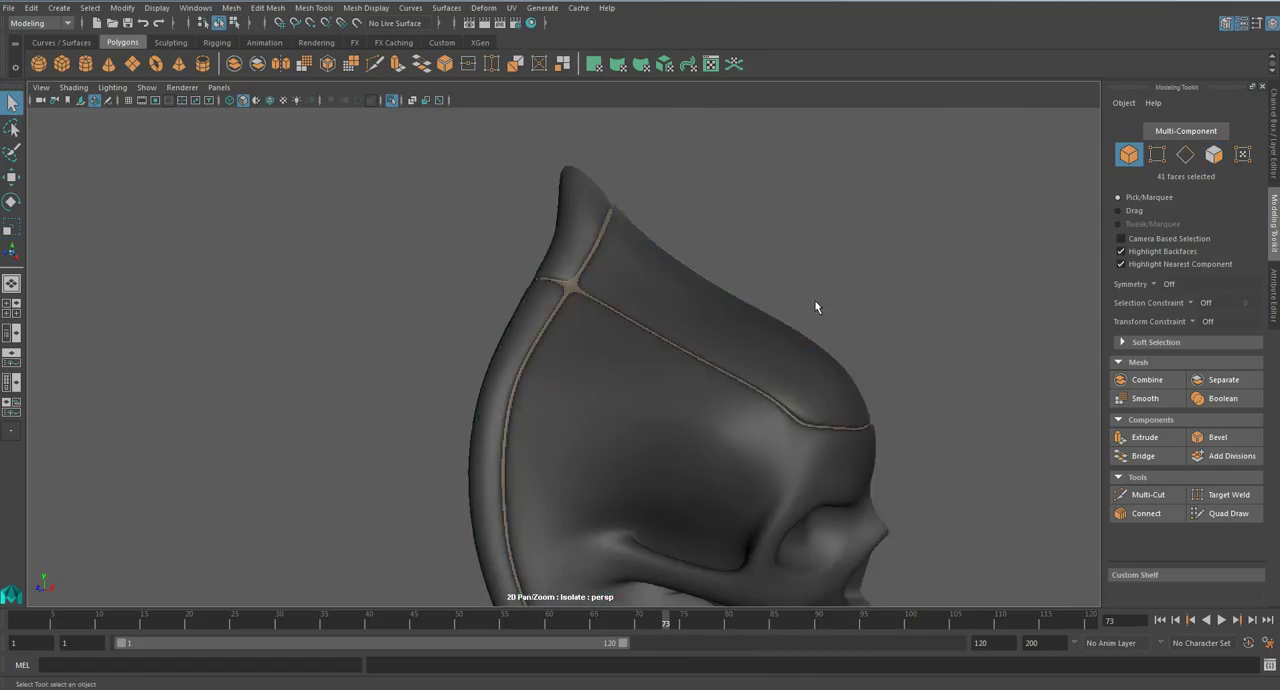
pyautogui.keyDown('alt'); pyautogui.moveTo(718, 449); pyautogui.dragTo(728, 291, button='middle'); pyautogui.keyUp('alt')
pyautogui.keyDown('alt'); pyautogui.moveTo(728, 291); pyautogui.dragTo(688, 346); pyautogui.keyUp('alt')
pyautogui.scroll(5, 650, 318)
pyautogui.keyDown('alt'); pyautogui.moveTo(771, 463); pyautogui.dragTo(696, 352, button='middle'); pyautogui.keyUp('alt')
pyautogui.scroll(5, 698, 351)
pyautogui.keyDown('alt'); pyautogui.moveTo(707, 351); pyautogui.dragTo(752, 311); pyautogui.keyUp('alt')
pyautogui.scroll(-5, 752, 311)
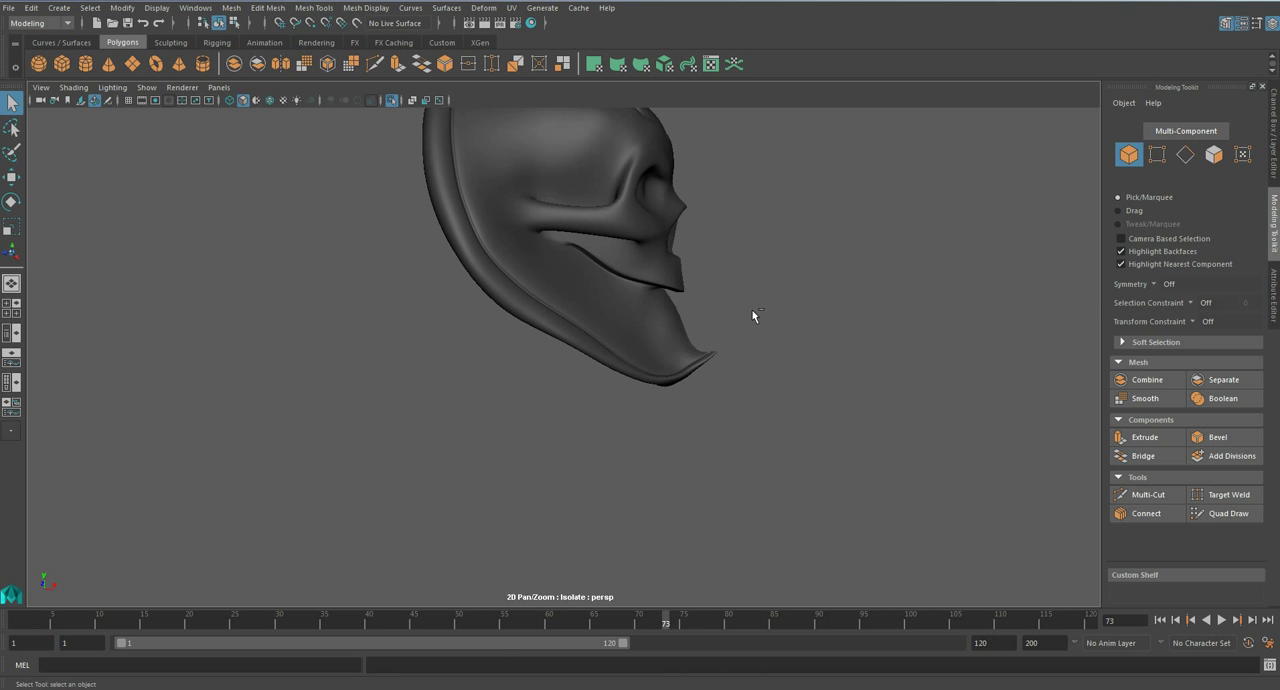
# - Try mirroring the half skull armour with Mirror Geometry in the -X direction
pyautogui.click(662, 331)
pyautogui.press('1')
pyautogui.keyDown('alt'); pyautogui.moveTo(662, 332); pyautogui.dragTo(528, 370); pyautogui.keyUp('alt')
pyautogui.press('f')
pyautogui.click(240, 9)
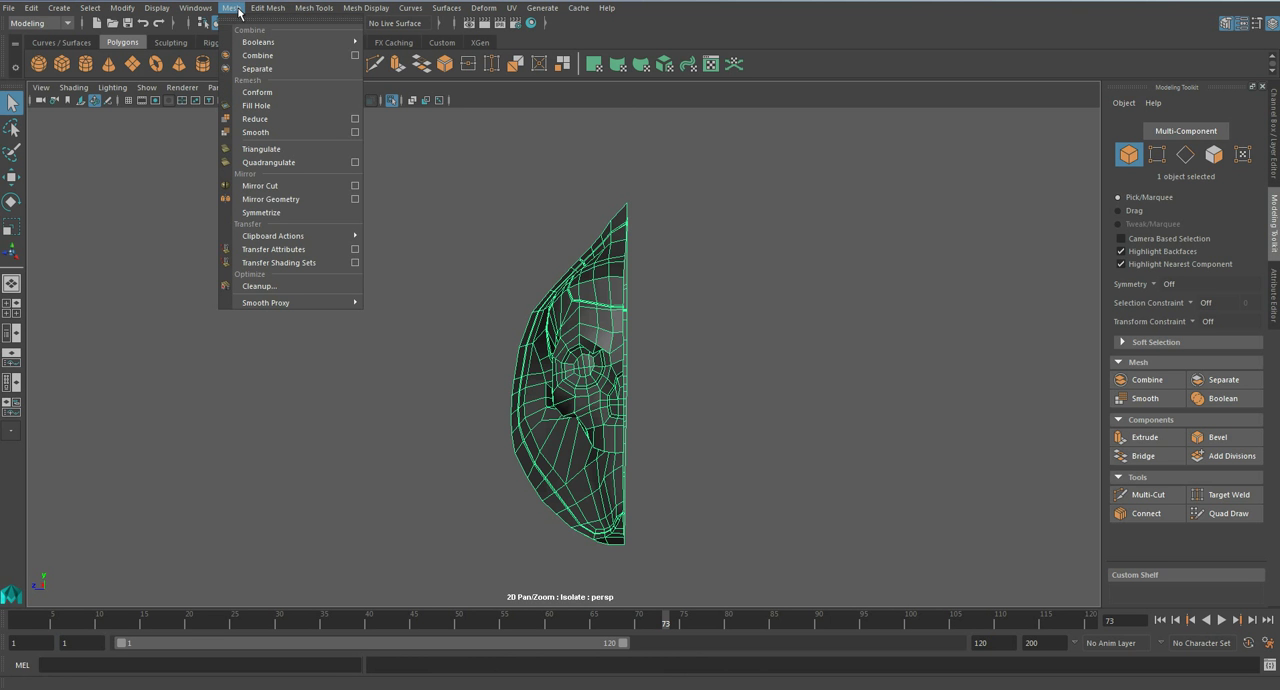
pyautogui.click(272, 199)
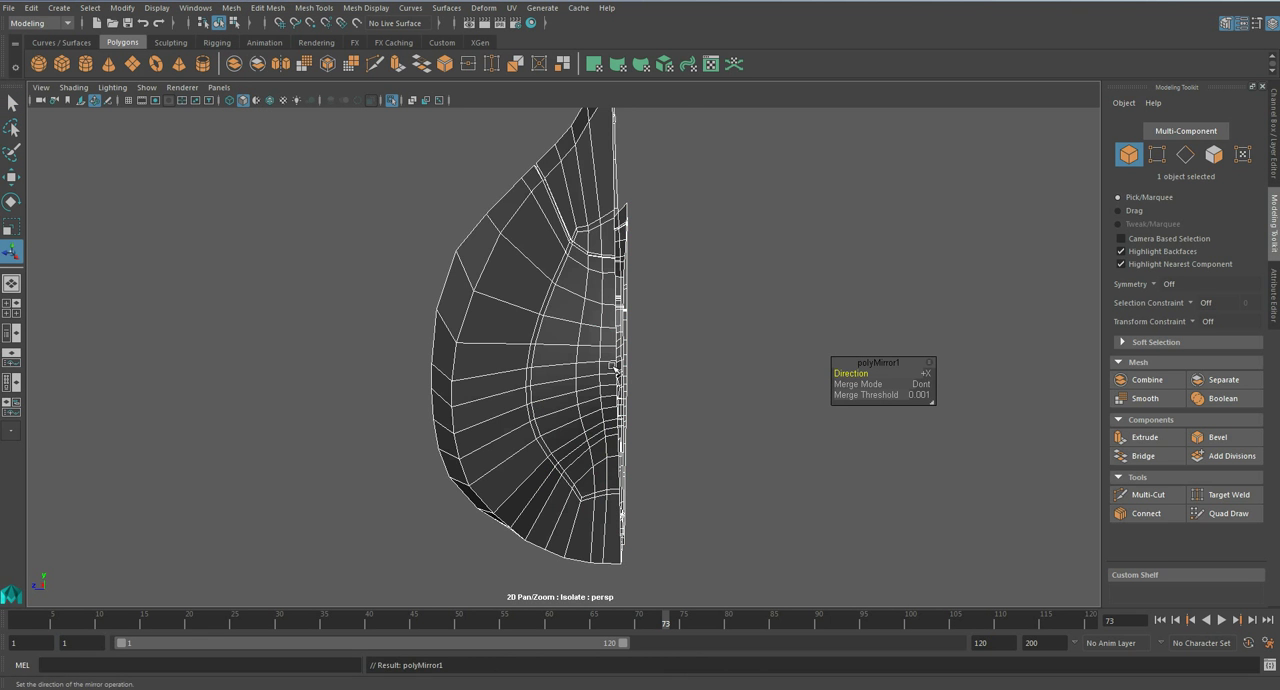
pyautogui.keyDown('alt'); pyautogui.moveTo(613, 366); pyautogui.dragTo(690, 360); pyautogui.keyUp('alt')
pyautogui.click(925, 373)
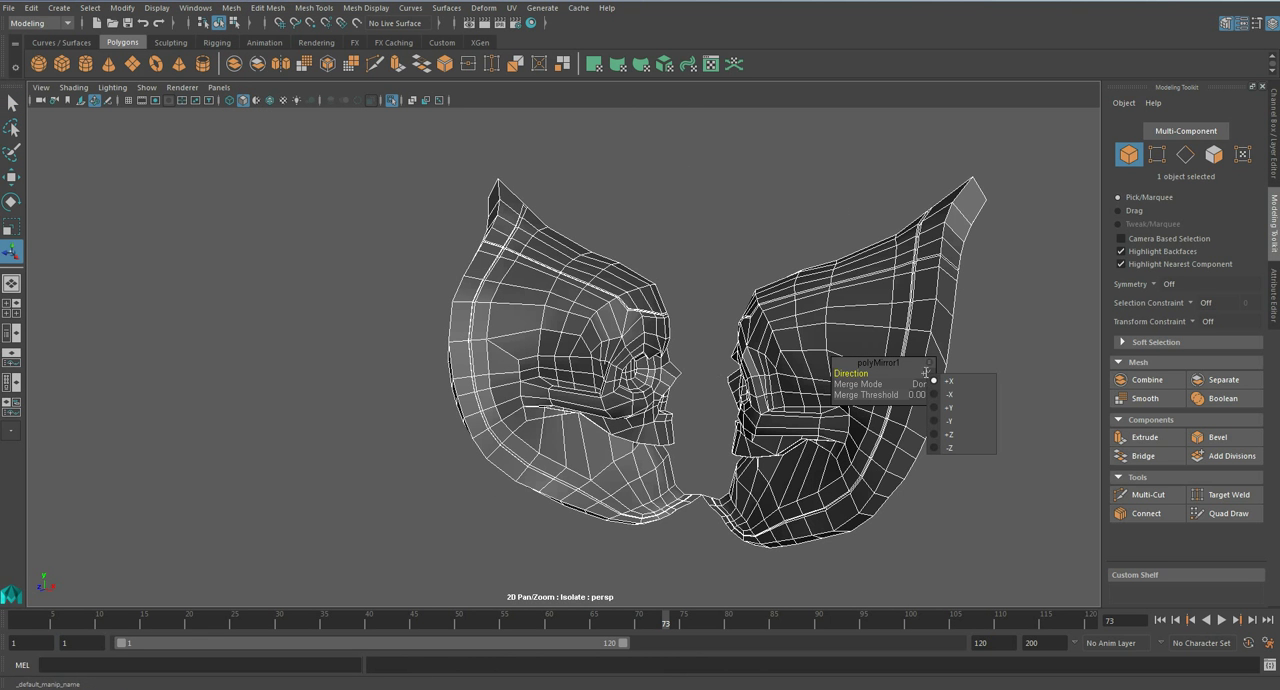
pyautogui.click(950, 395)
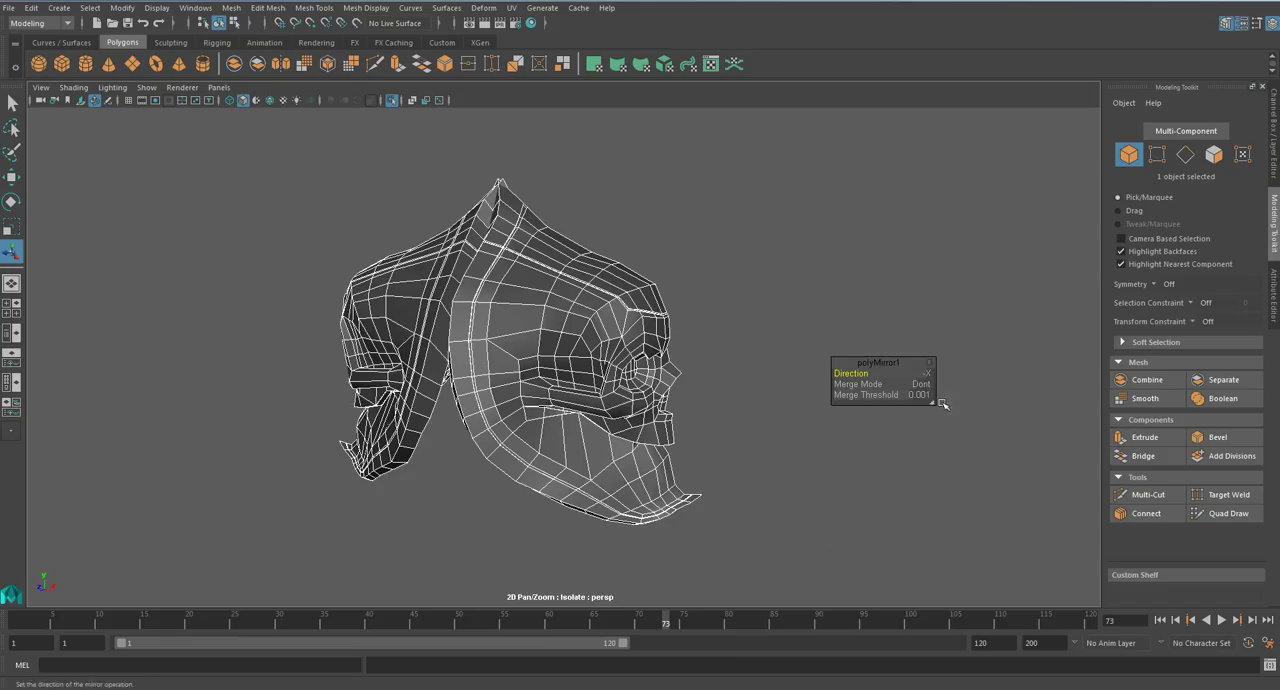
# - Try the mirror directions +Y, +Z and -Z for the second skull half
pyautogui.click(926, 373)
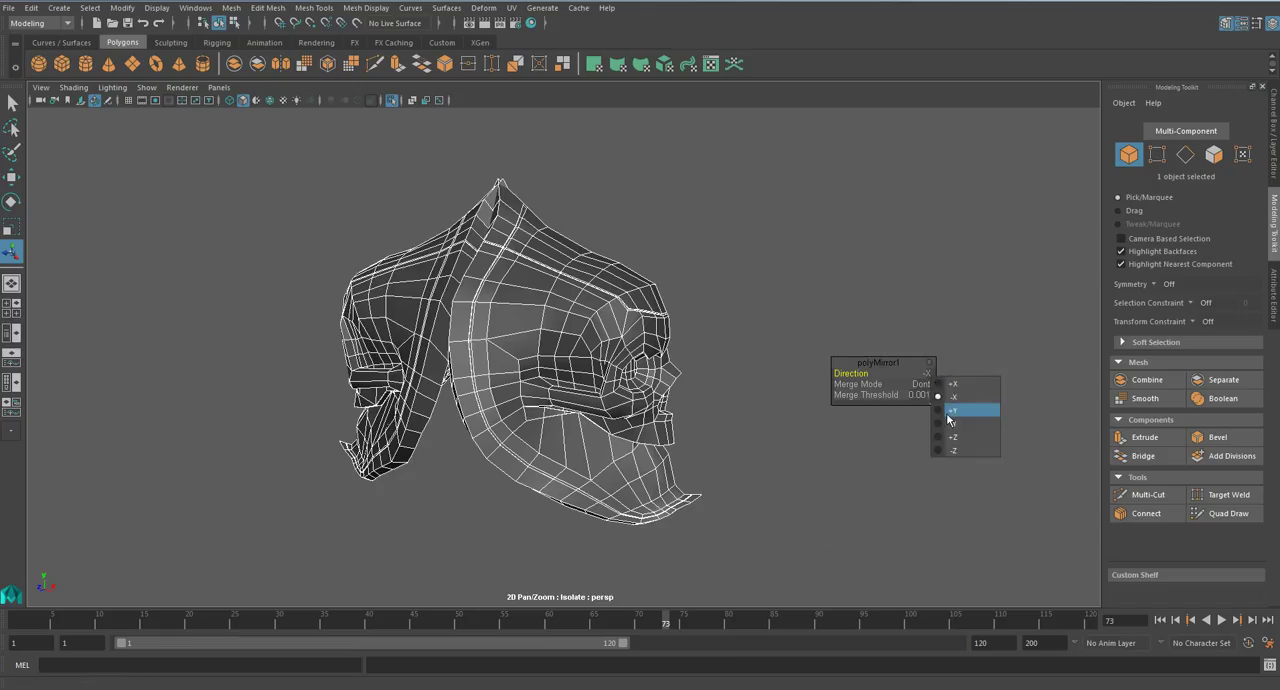
pyautogui.click(950, 410)
pyautogui.click(928, 375)
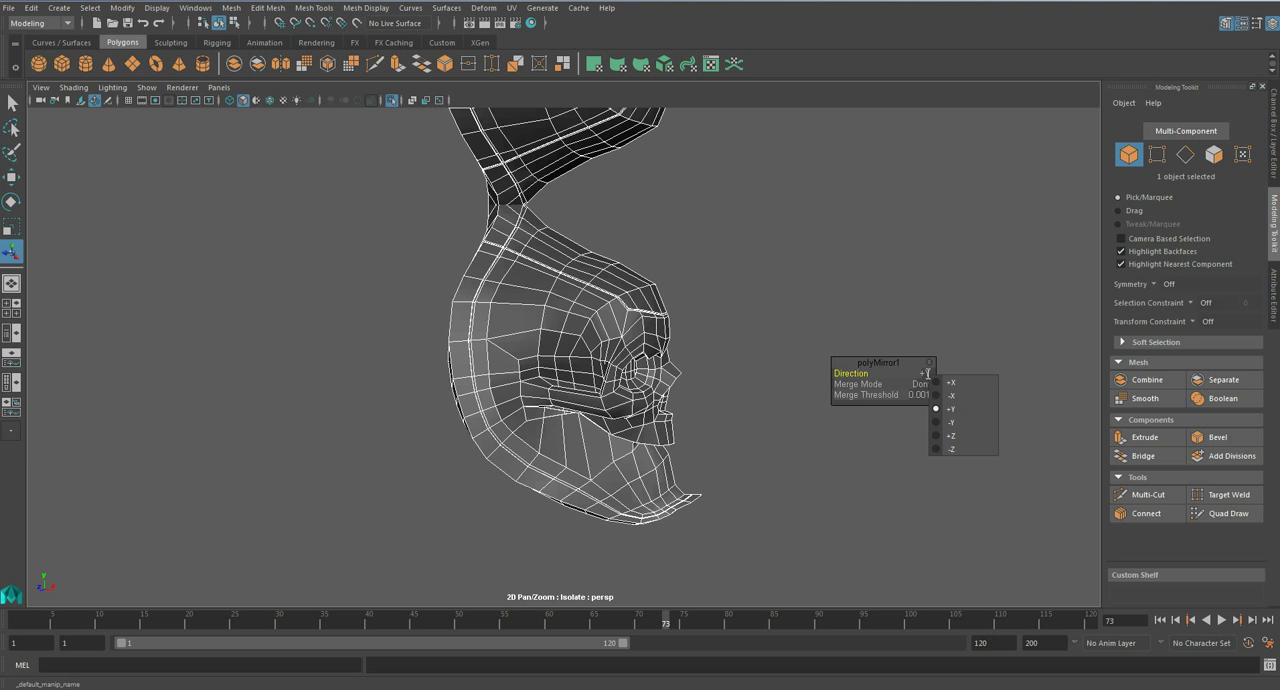
pyautogui.click(949, 437)
pyautogui.click(926, 373)
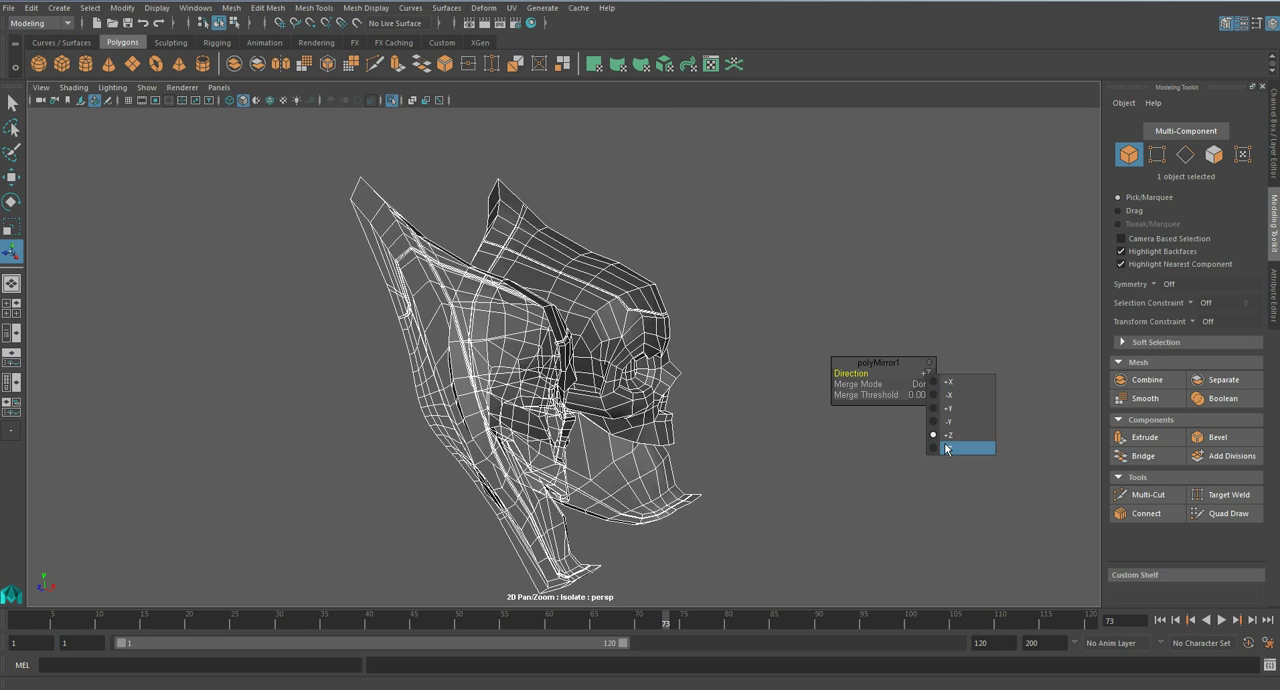
pyautogui.click(948, 448)
# - Set the mirror's Merge Mode to Connect with a Merge Threshold of 1
pyautogui.keyDown('alt'); pyautogui.moveTo(944, 442); pyautogui.dragTo(720, 380); pyautogui.keyUp('alt')
pyautogui.scroll(5, 720, 380)
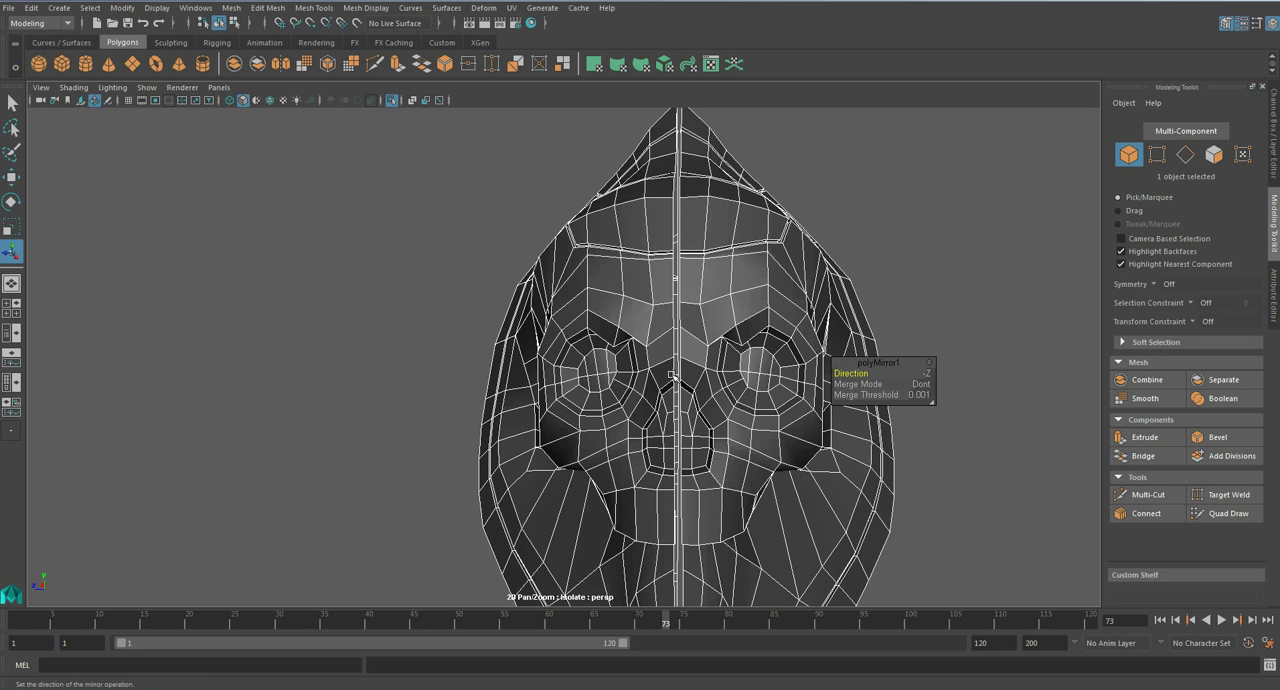
pyautogui.moveTo(881, 395); pyautogui.dragTo(884, 384)
pyautogui.keyDown('alt'); pyautogui.moveTo(790, 385); pyautogui.dragTo(670, 375); pyautogui.keyUp('alt')
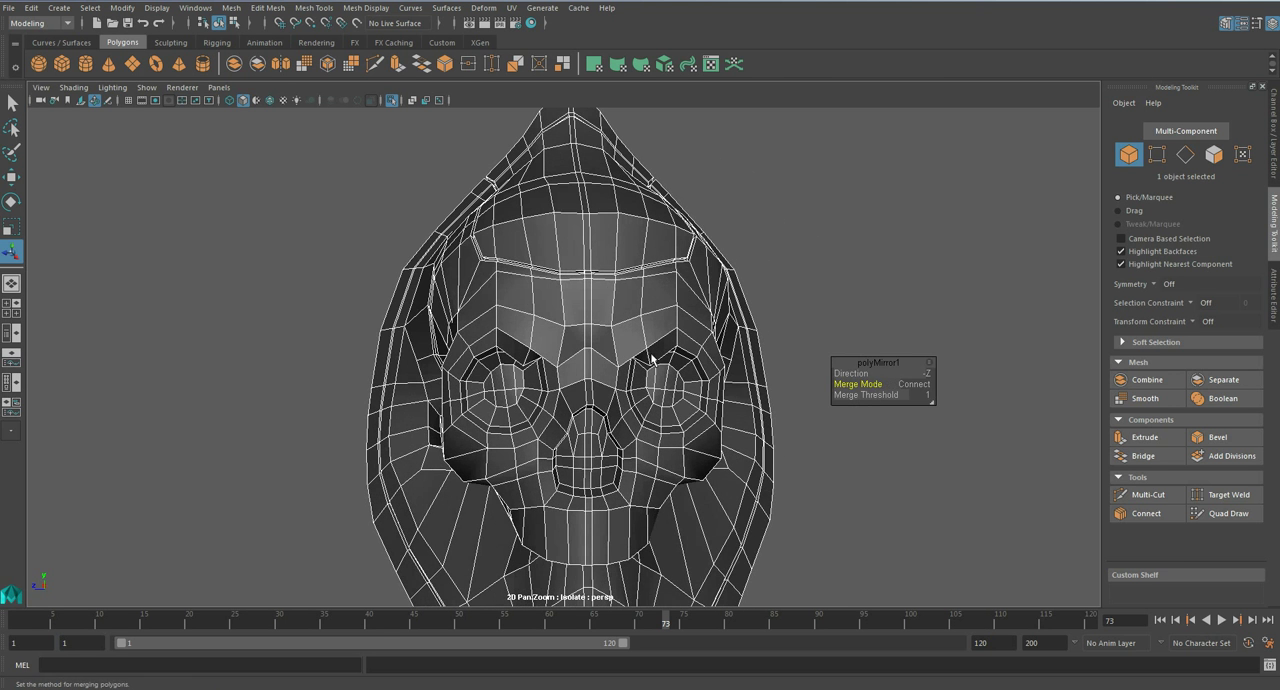
# - Preview the mirrored skull smoothed and examine how its two halves meet
pyautogui.press('q')
pyautogui.press('3')
pyautogui.rightClick(639, 326)
pyautogui.moveTo(640, 338); pyautogui.dragTo(706, 306, button='right')
pyautogui.scroll(-5, 714, 306)
pyautogui.click(734, 342)
pyautogui.keyDown('alt'); pyautogui.moveTo(480, 346); pyautogui.dragTo(619, 341); pyautogui.keyUp('alt')
pyautogui.scroll(5, 597, 360)
# - Undo the mirror operation back to the single skull half
pyautogui.hotkey('ctrl', 'z')
pyautogui.hotkey('ctrl', 'z')
pyautogui.hotkey('ctrl', 'z')
pyautogui.scroll(-2, 618, 340)
pyautogui.hotkey('ctrl', 'z')
pyautogui.hotkey('ctrl', 'z')
pyautogui.hotkey('ctrl', 'z')
pyautogui.hotkey('ctrl', 'z')
# - In the side view, set the Mirror Geometry options to merge with the original using Merge vertices
pyautogui.keyDown('alt'); pyautogui.moveTo(609, 342); pyautogui.dragTo(689, 358); pyautogui.keyUp('alt')
pyautogui.press('1')
pyautogui.press('space')
pyautogui.press('w')
pyautogui.press('f')
pyautogui.press('space')
pyautogui.scroll(8, 643, 351)
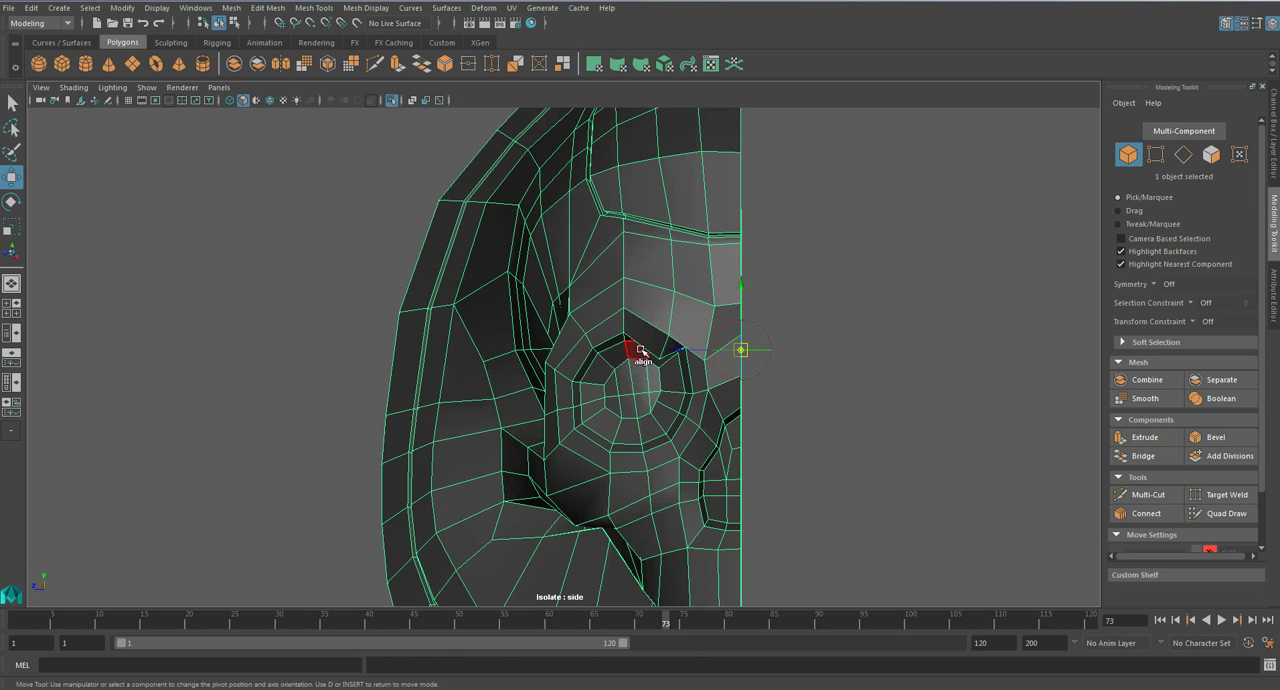
pyautogui.press('q')
pyautogui.click(233, 9)
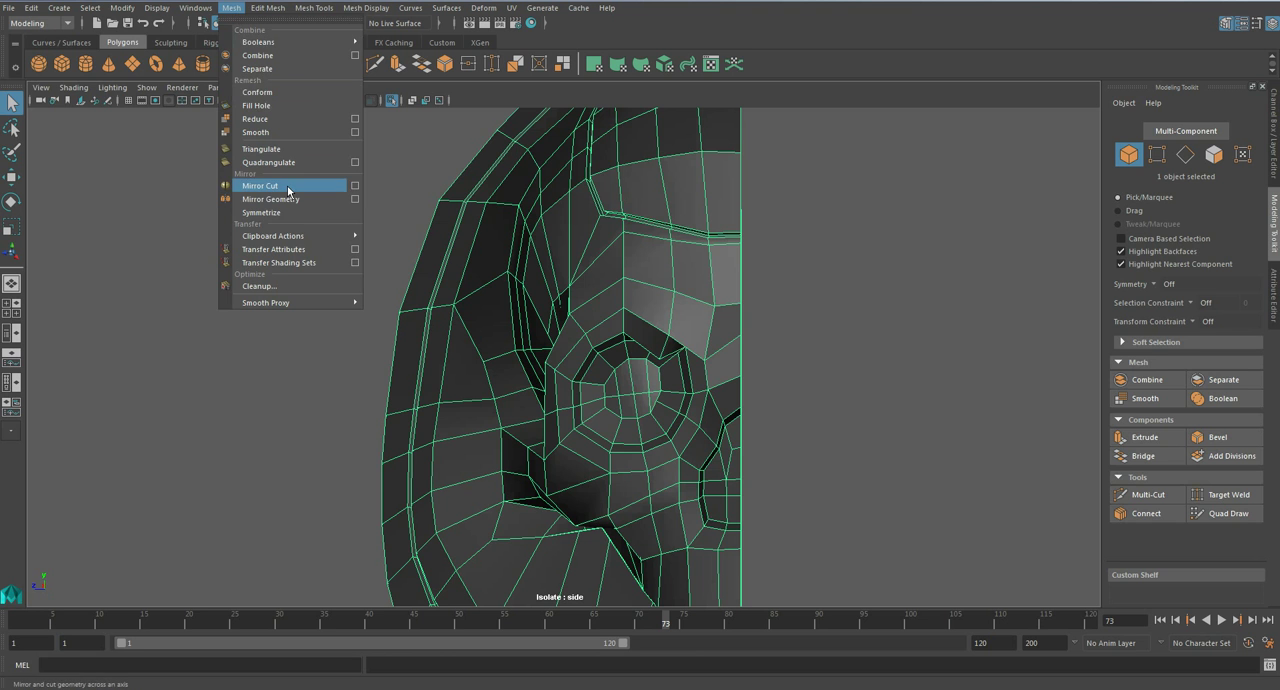
pyautogui.click(361, 200)
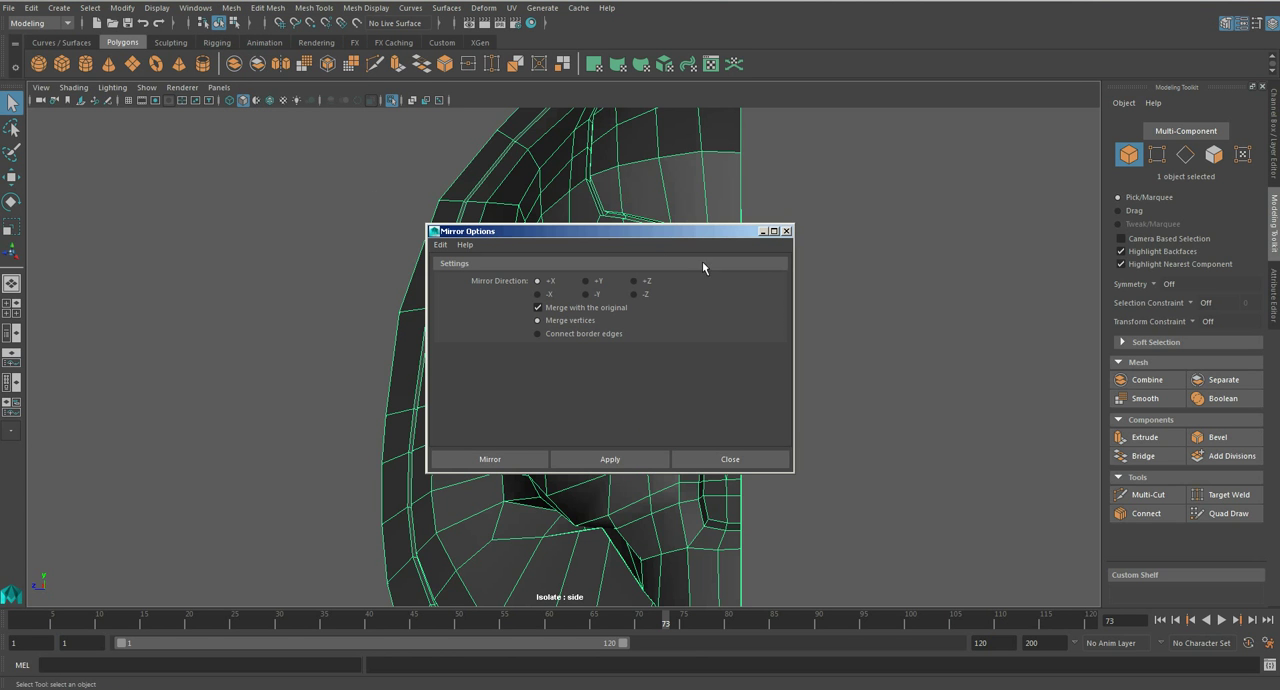
pyautogui.click(571, 460)
pyautogui.click(730, 459)
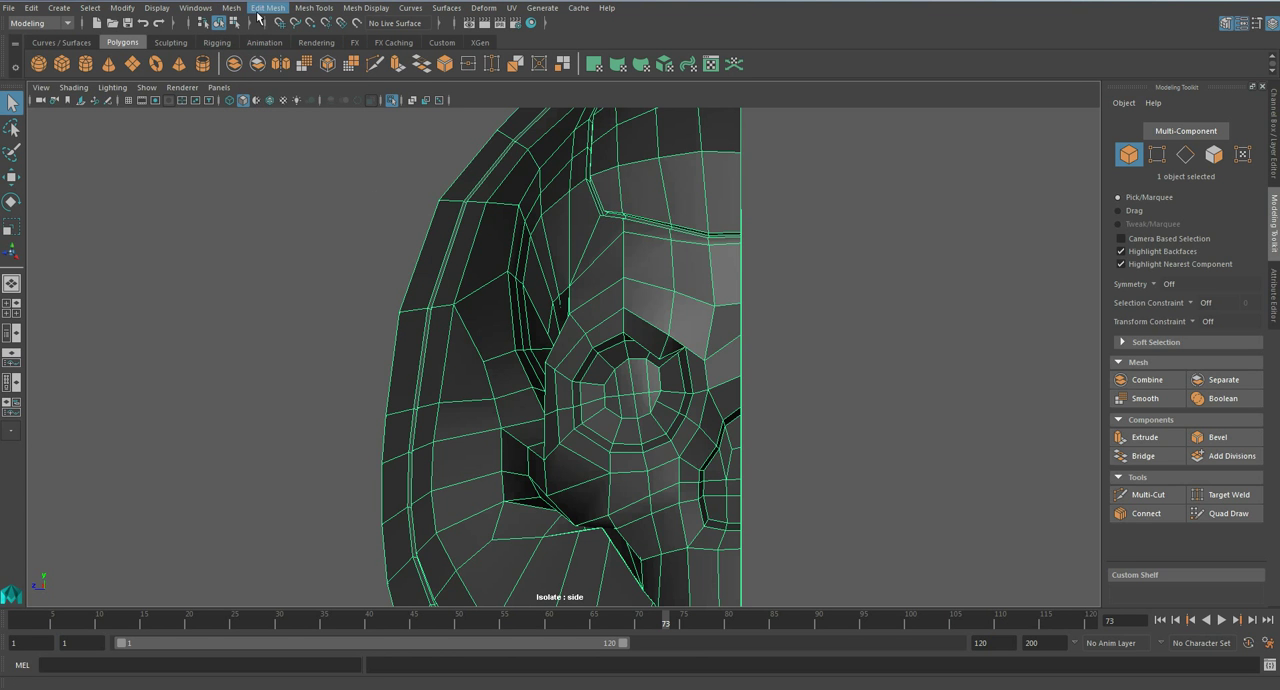
# - Mirror the half skull with Mirror Geometry and set its Direction to -Z
pyautogui.click(231, 8)
pyautogui.click(304, 198)
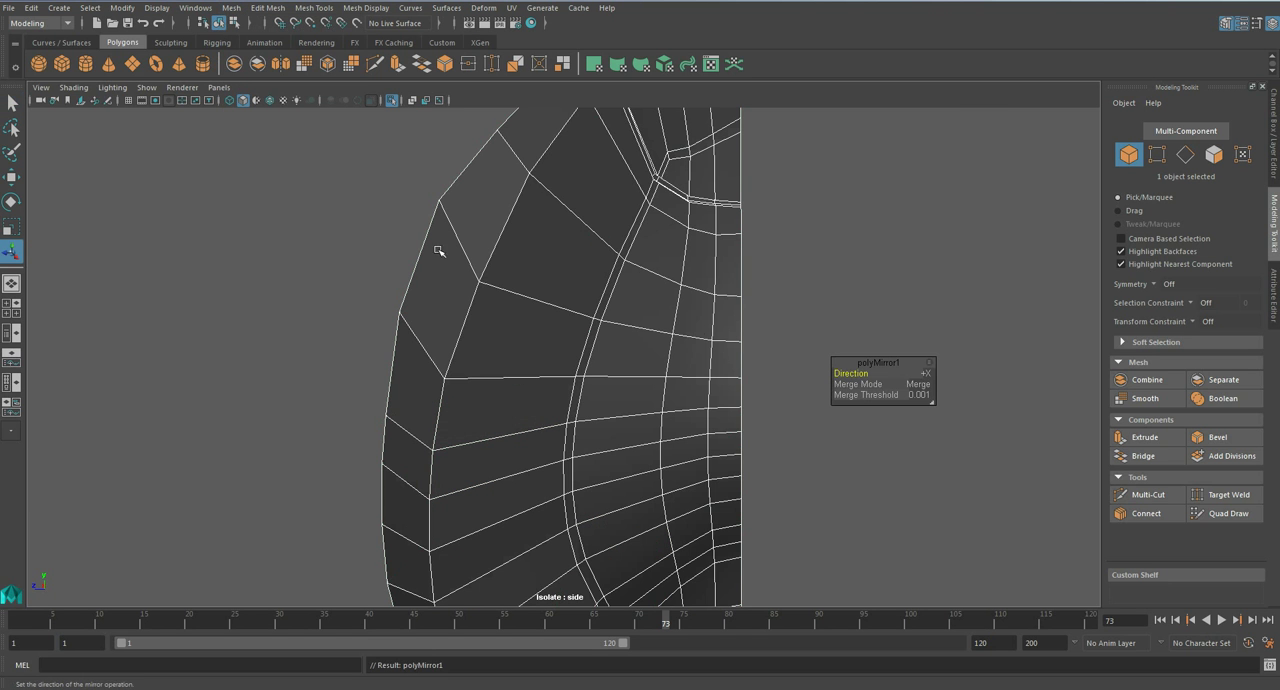
pyautogui.click(926, 374)
pyautogui.click(977, 435)
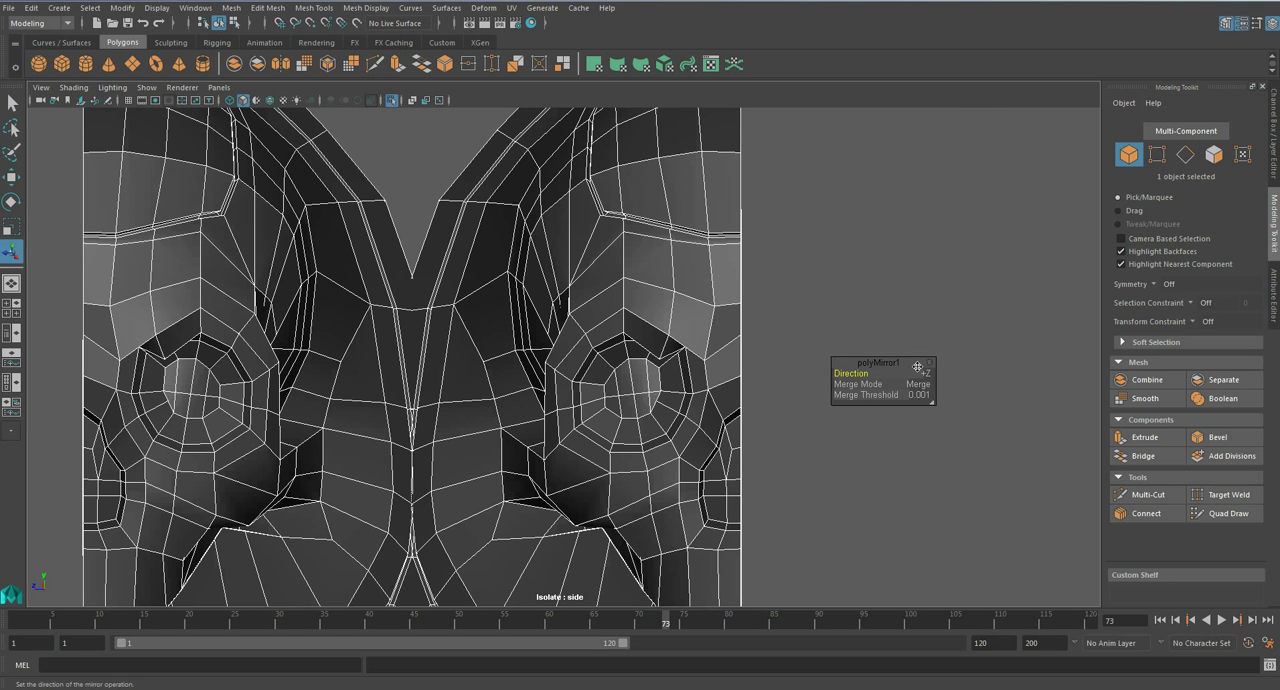
pyautogui.click(926, 374)
pyautogui.click(948, 446)
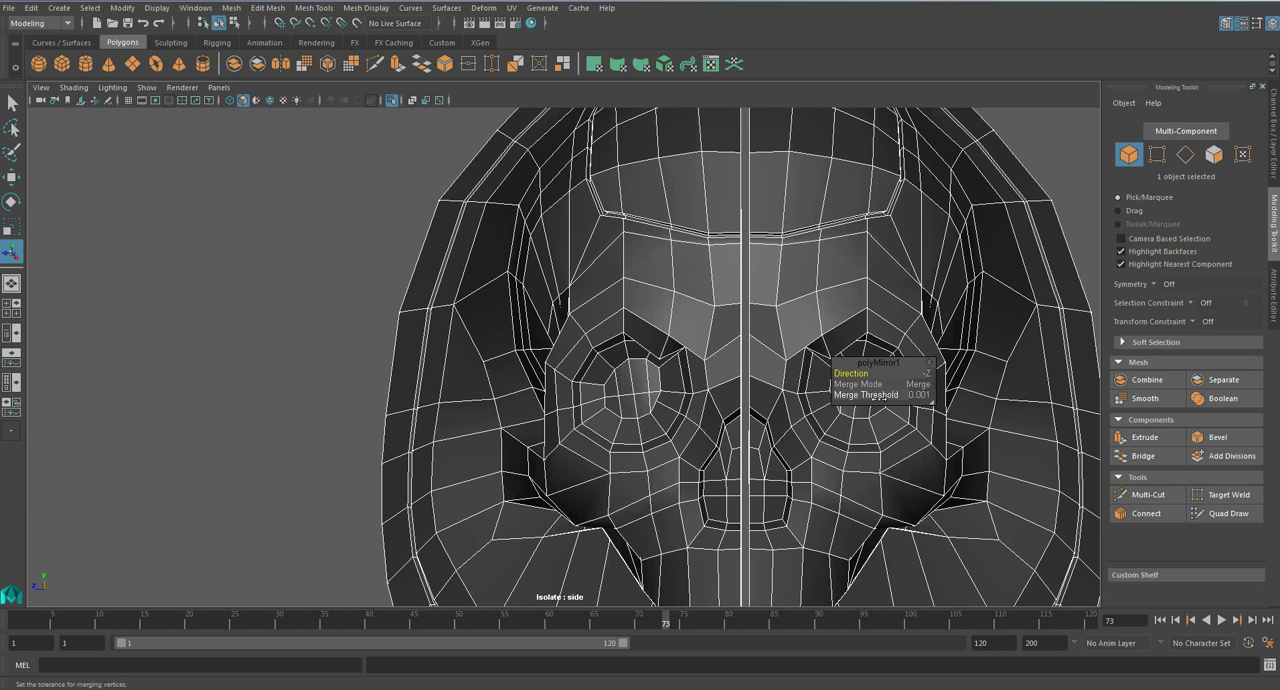
# - Try Merge Threshold values such as 0.1 and 0.05 to close the gap between the skull halves
pyautogui.moveTo(868, 395); pyautogui.dragTo(864, 395)
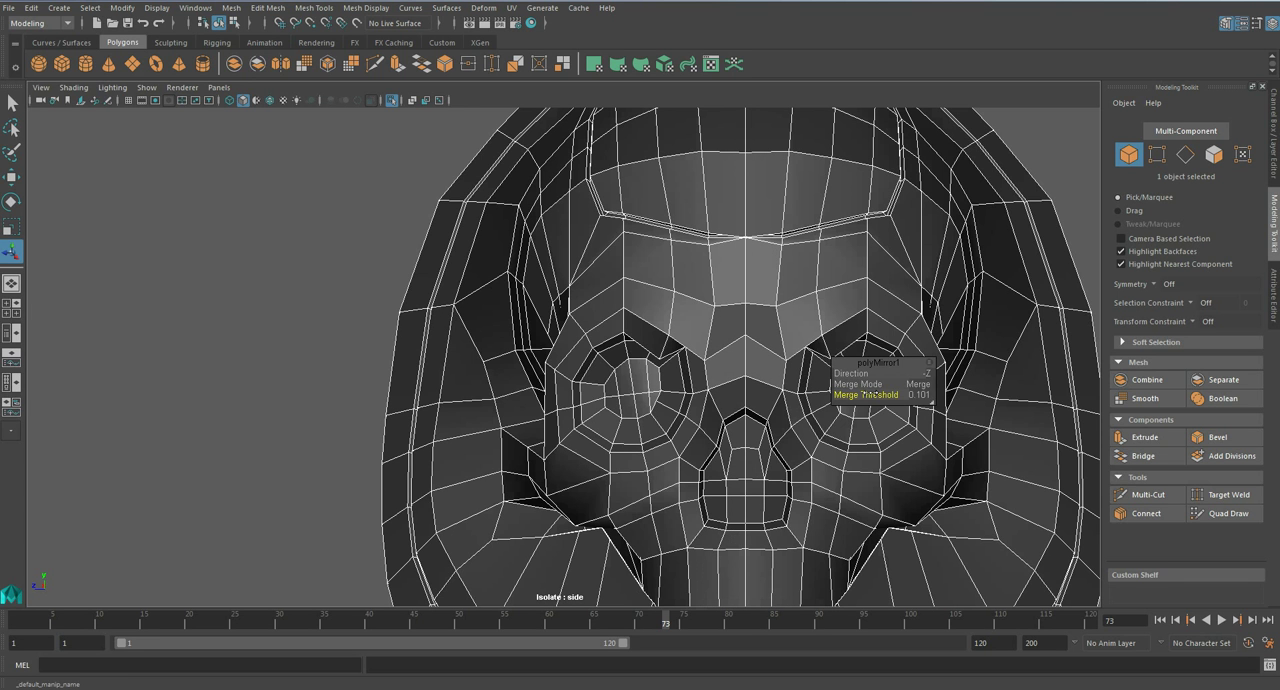
pyautogui.click(930, 397)
pyautogui.press('Return')
pyautogui.moveTo(932, 401); pyautogui.dragTo(1001, 432)
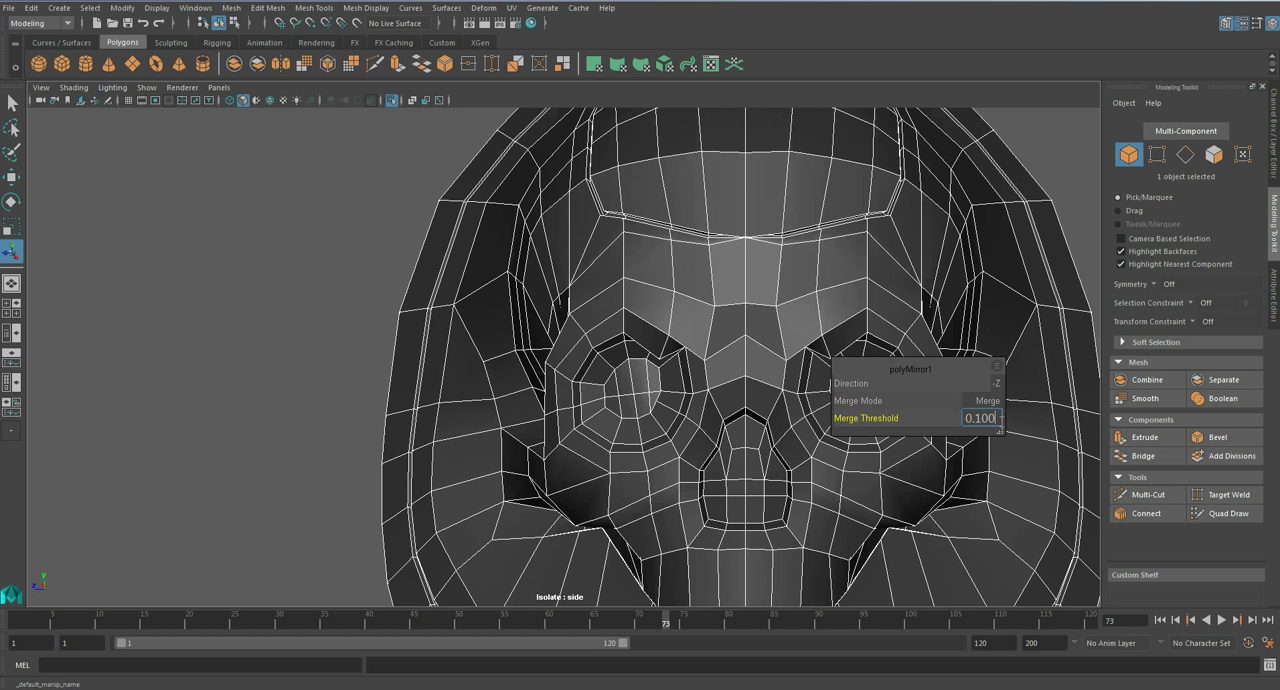
pyautogui.write('0.05')
pyautogui.press('Return')
pyautogui.click(990, 418)
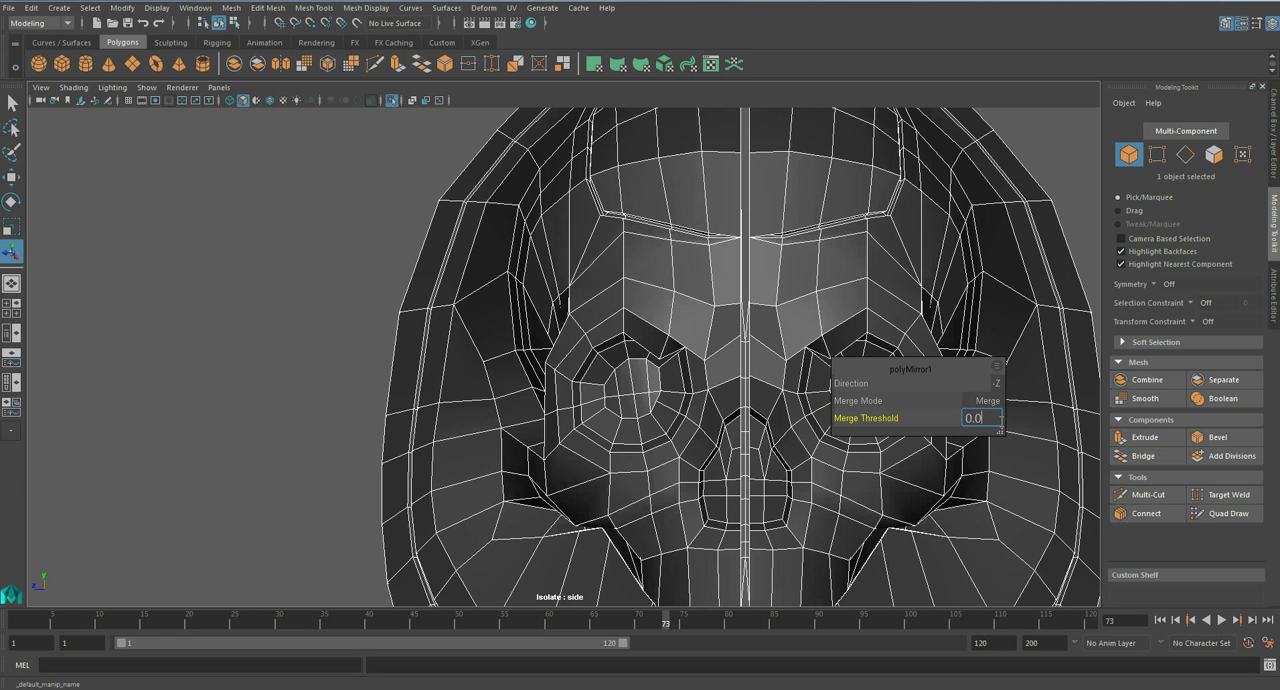
pyautogui.press('Return')
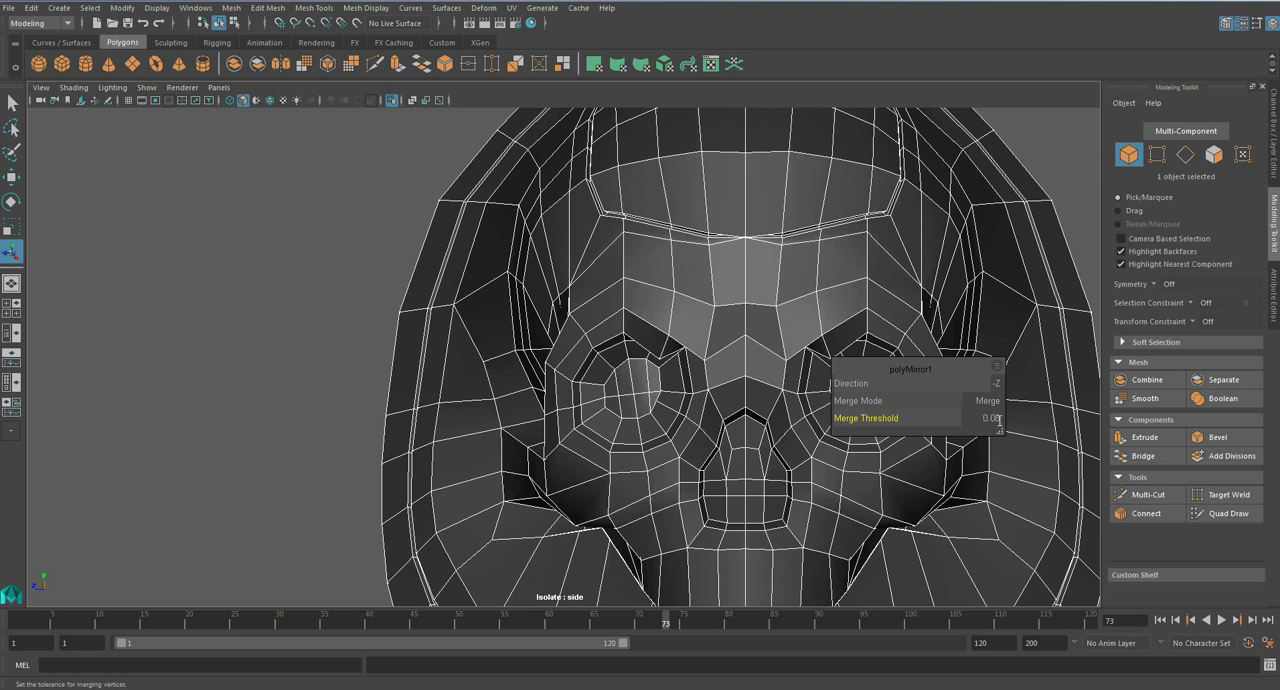
# - Set the mirror's Merge Mode to Connect and its Merge Threshold to 0
pyautogui.click(995, 369)
pyautogui.click(968, 378)
pyautogui.click(988, 401)
pyautogui.click(1022, 435)
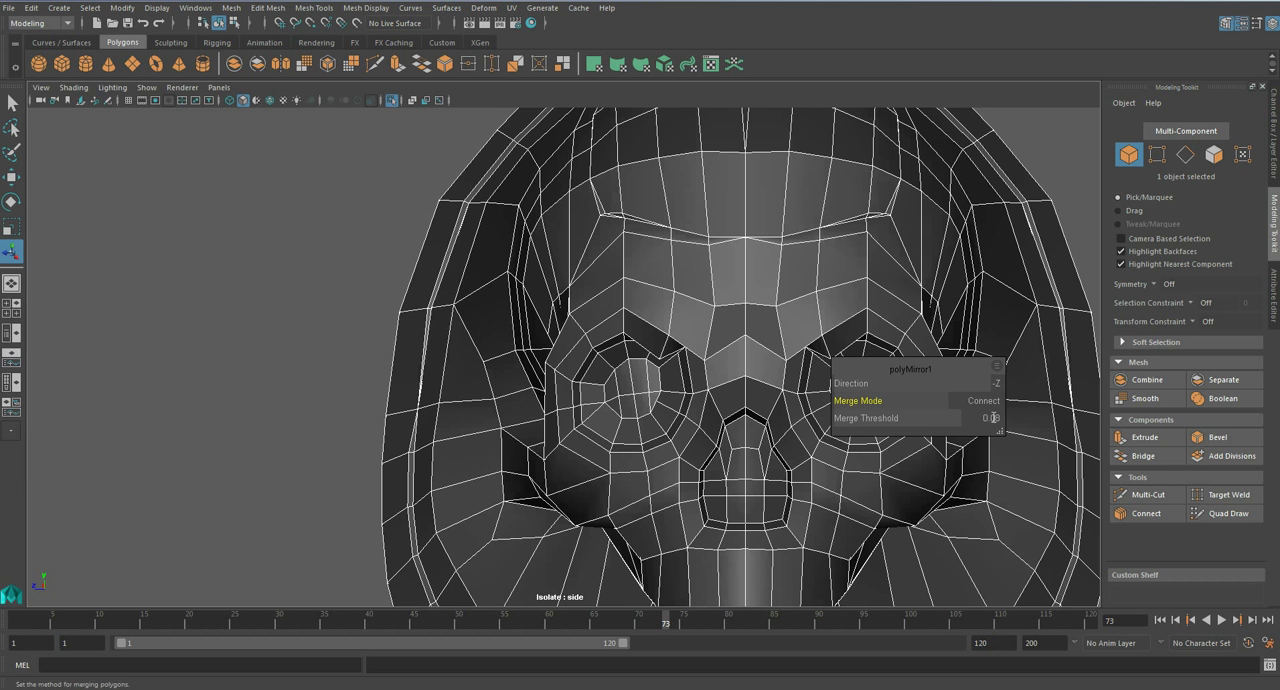
pyautogui.moveTo(914, 417); pyautogui.dragTo(890, 418)
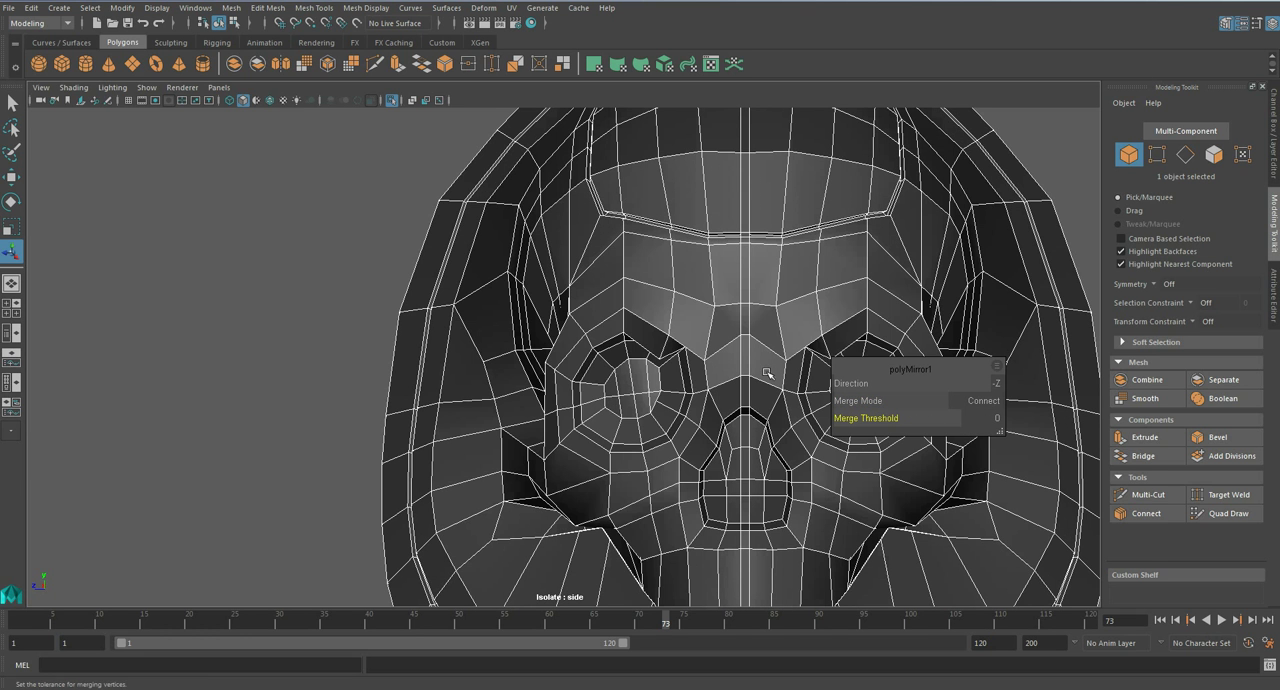
# - Preview the full mirrored skull smoothed and examine the panel lines where they cross the centre seam
pyautogui.keyDown('alt'); pyautogui.moveTo(742, 374); pyautogui.dragTo(641, 411, button='middle'); pyautogui.keyUp('alt')
pyautogui.scroll(3, 643, 411)
pyautogui.scroll(-10, 661, 394)
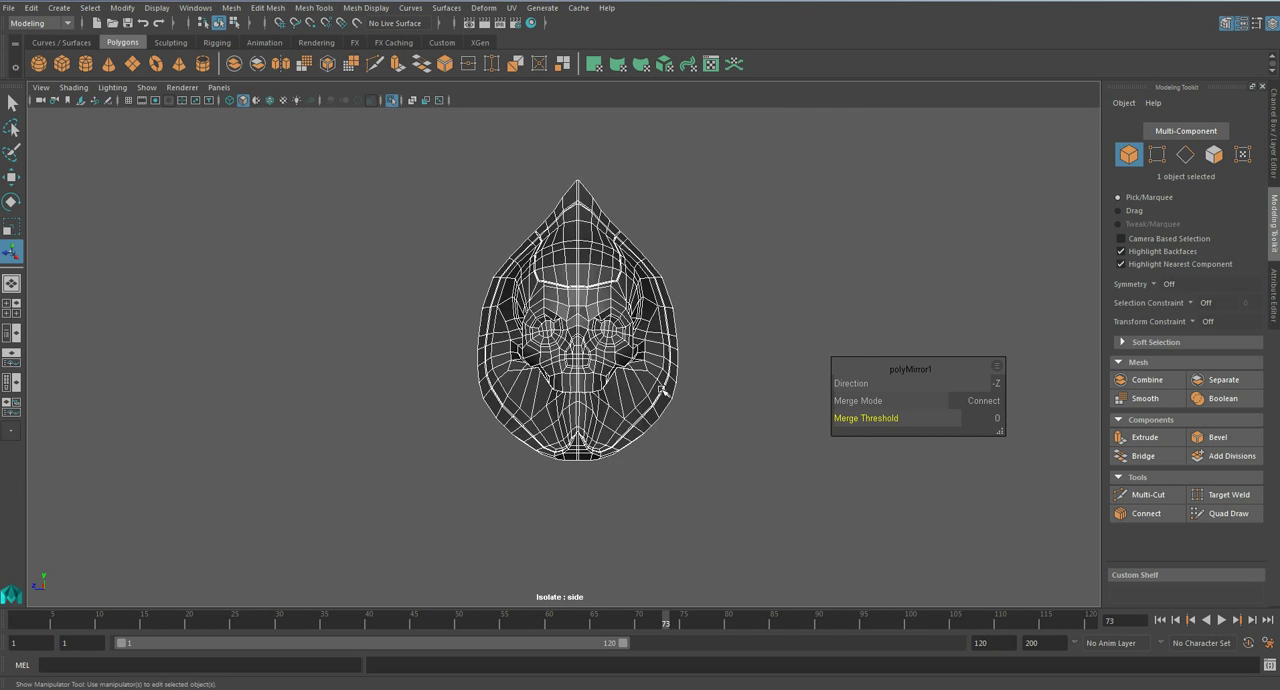
pyautogui.scroll(5, 661, 390)
pyautogui.press('3')
pyautogui.keyDown('alt'); pyautogui.moveTo(616, 296); pyautogui.dragTo(632, 400, button='middle'); pyautogui.keyUp('alt')
pyautogui.press('q')
pyautogui.moveTo(632, 325); pyautogui.dragTo(695, 303, button='right')
pyautogui.scroll(-5, 692, 302)
pyautogui.click(692, 303)
pyautogui.scroll(8, 674, 408)
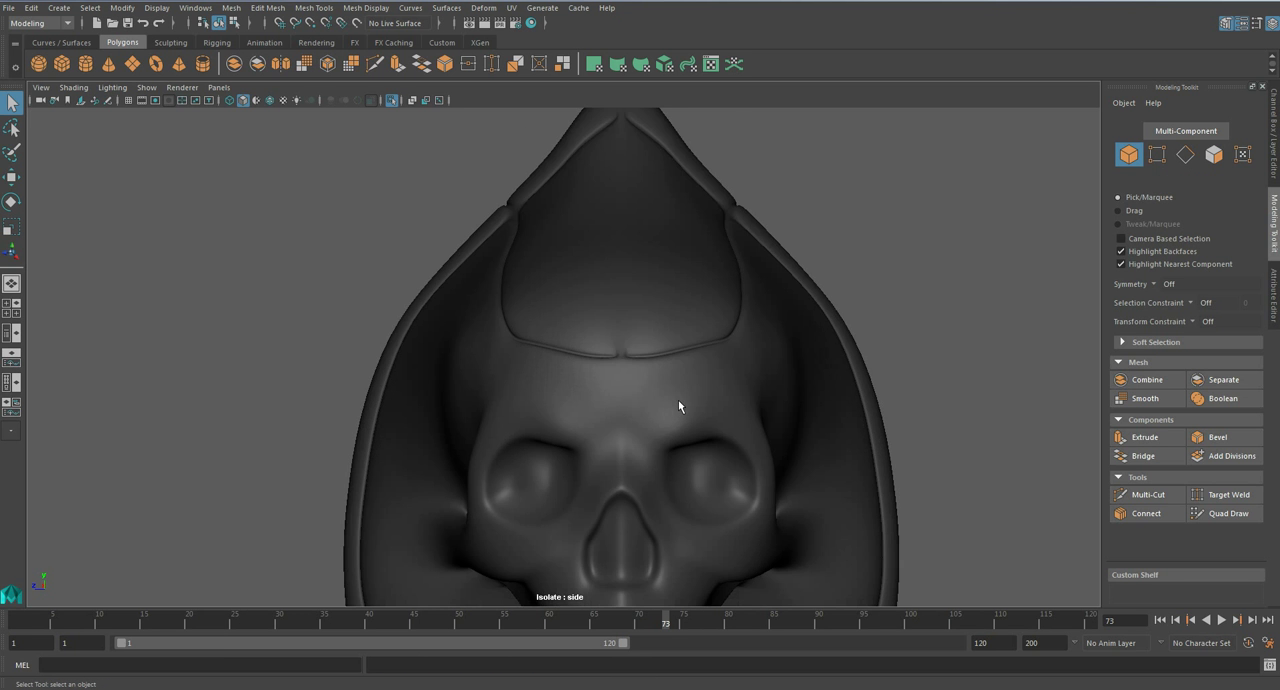
pyautogui.keyDown('alt'); pyautogui.moveTo(673, 408); pyautogui.dragTo(654, 260, button='middle'); pyautogui.keyUp('alt')
pyautogui.moveTo(642, 391)
pyautogui.keyDown('alt'); pyautogui.mouseDown(button='middle')
pyautogui.moveTo(640, 286)
pyautogui.moveTo(624, 407)
pyautogui.mouseUp(button='middle'); pyautogui.keyUp('alt')
pyautogui.scroll(-7, 636, 284)
pyautogui.scroll(5, 624, 407)
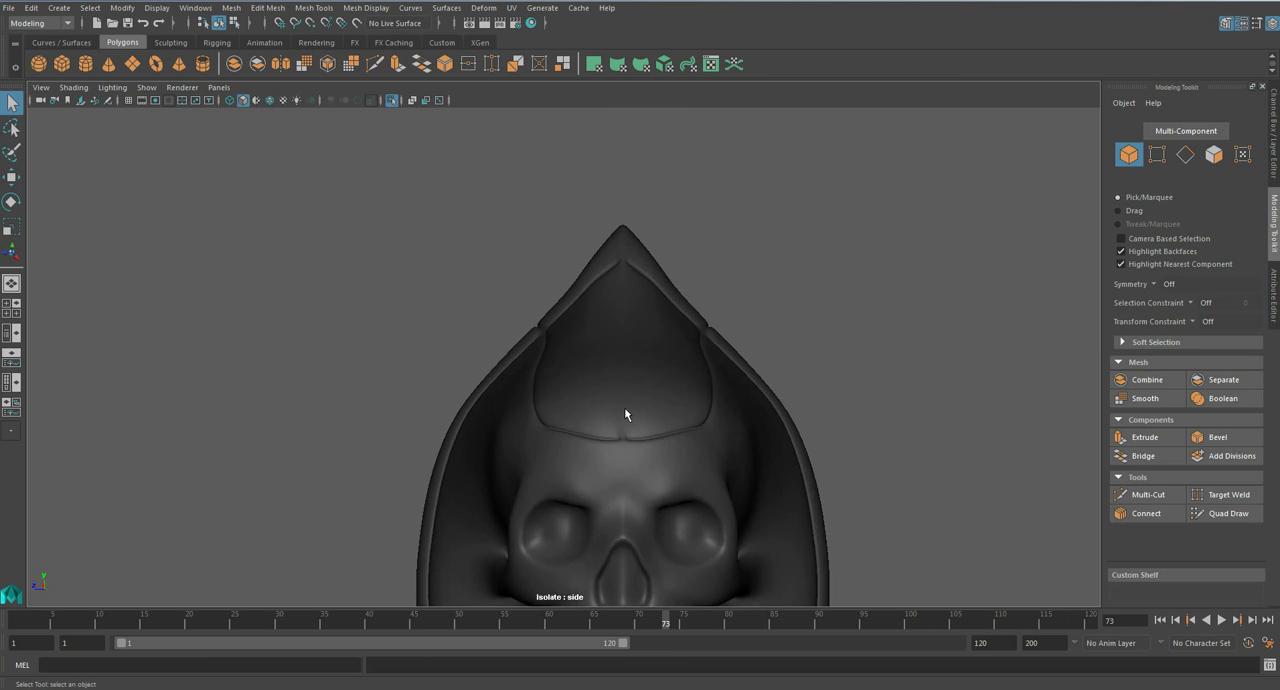
# - Show the skull unsmoothed and switch to face selection at the forehead groove's centre seam
pyautogui.click(624, 412)
pyautogui.press('1')
pyautogui.scroll(8, 624, 408)
pyautogui.keyDown('alt'); pyautogui.moveTo(741, 390); pyautogui.dragTo(620, 334, button='middle'); pyautogui.keyUp('alt')
pyautogui.scroll(4, 620, 334)
pyautogui.click(1148, 494)
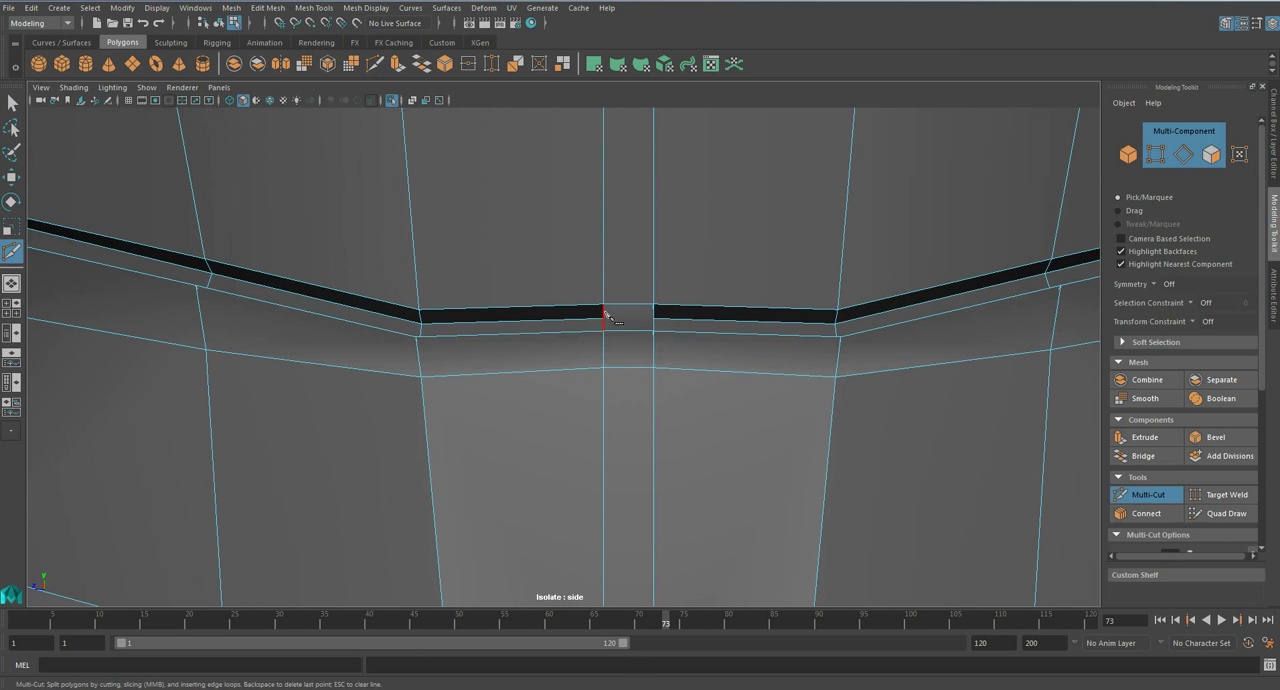
pyautogui.press('q')
pyautogui.rightClick(657, 314)
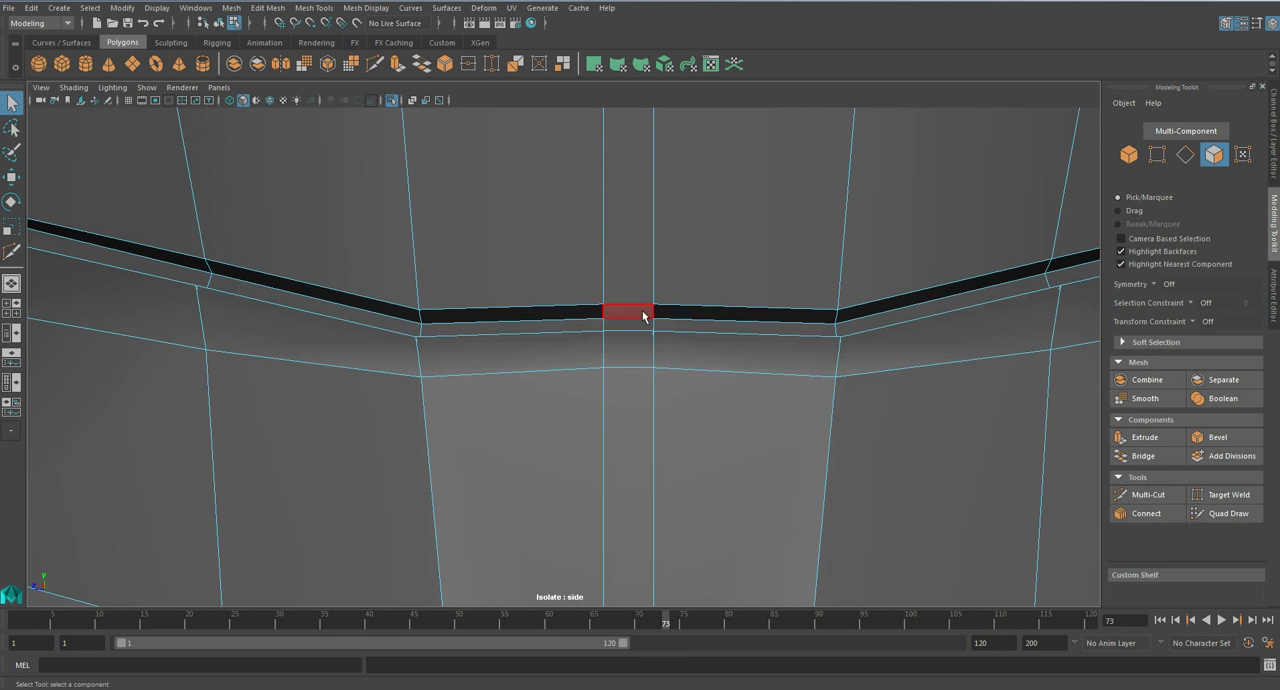
# - Delete the small faces blocking the recessed forehead groove at the centre seam
pyautogui.click(643, 316)
pyautogui.press('f')
pyautogui.keyDown('alt'); pyautogui.moveTo(588, 345); pyautogui.dragTo(566, 376); pyautogui.keyUp('alt')
pyautogui.press('space')
pyautogui.press('f')
pyautogui.press('f')
pyautogui.scroll(3, 552, 367)
pyautogui.hotkey('ctrl', 'z')
pyautogui.click(565, 363)
pyautogui.press('Delete')
pyautogui.click(567, 376)
pyautogui.press('Delete')
pyautogui.click(532, 382)
pyautogui.press('Delete')
pyautogui.click(577, 360)
pyautogui.press('Delete')
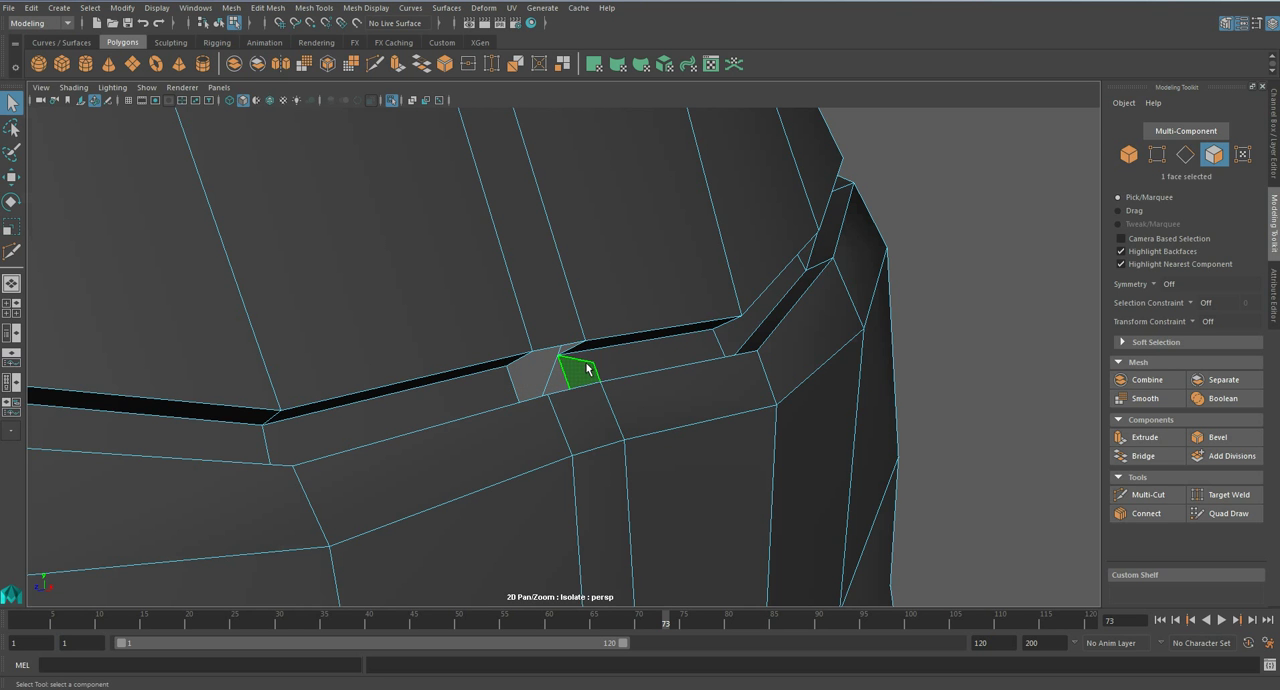
# - Bridge the facing edge pairs across the central gap to make the forehead groove continuous
pyautogui.keyDown('alt'); pyautogui.moveTo(607, 370); pyautogui.dragTo(583, 389); pyautogui.keyUp('alt')
pyautogui.rightClick(593, 375)
pyautogui.click(591, 289)
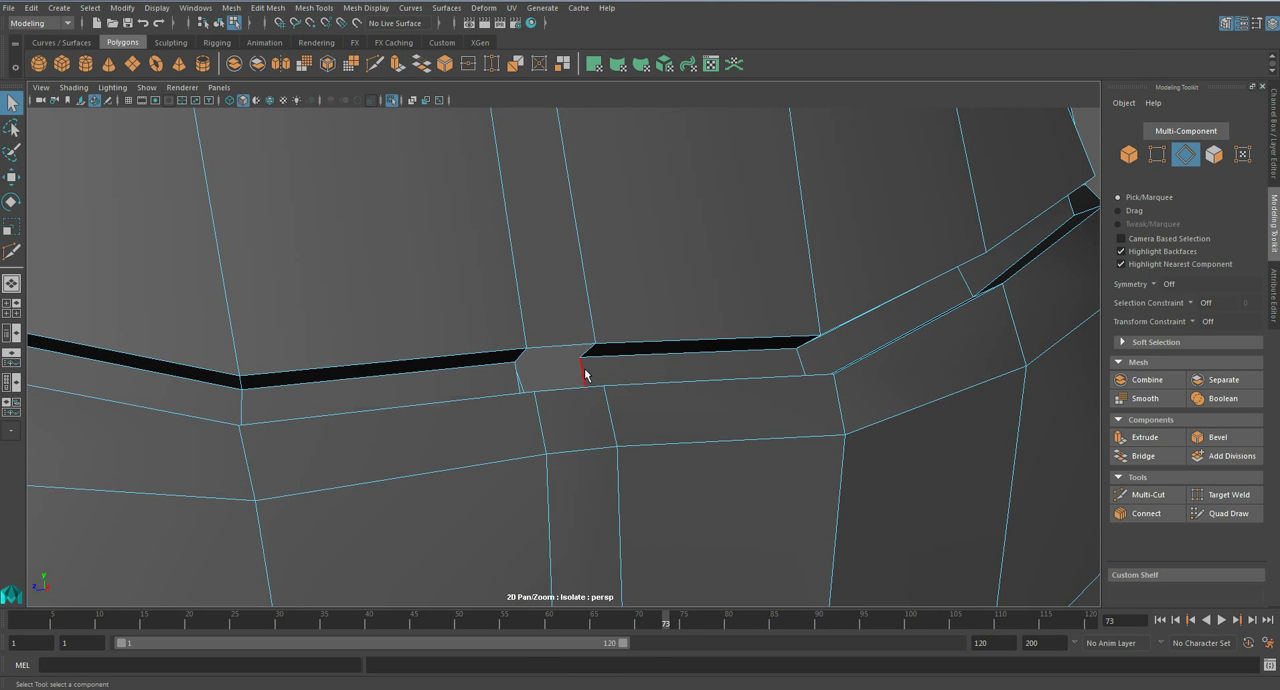
pyautogui.click(1152, 456)
pyautogui.moveTo(850, 383); pyautogui.dragTo(604, 378)
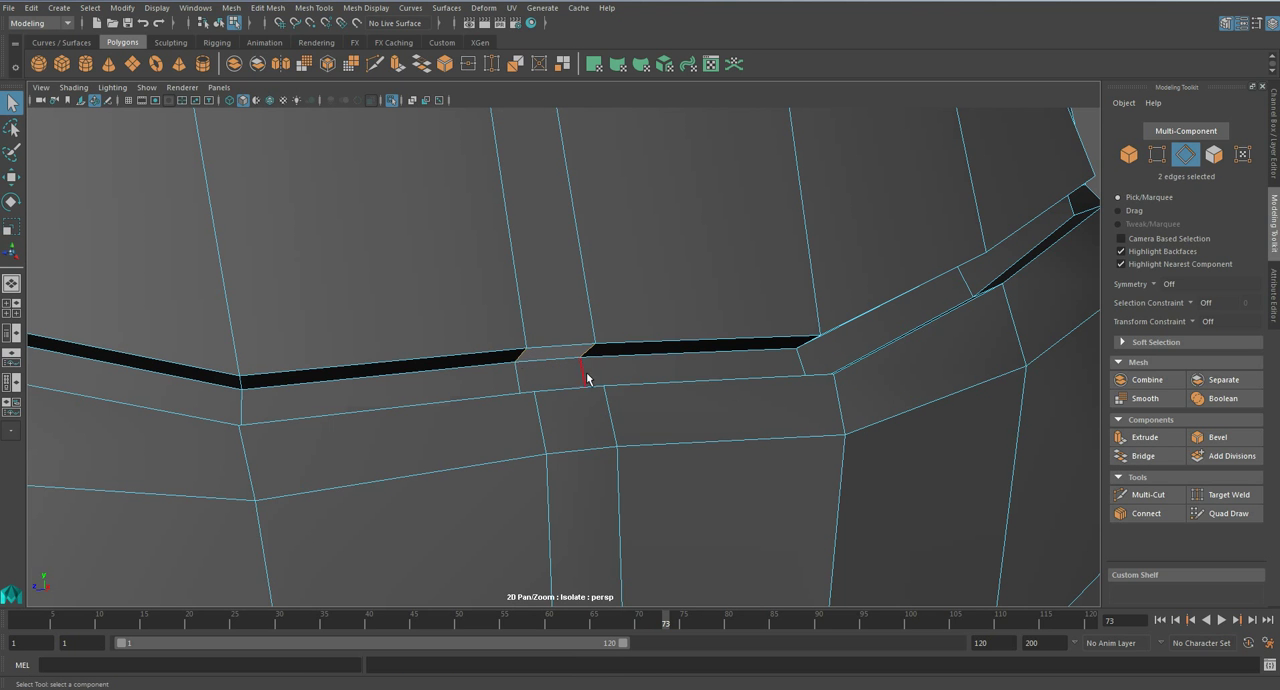
pyautogui.press('g')
pyautogui.keyDown('alt'); pyautogui.moveTo(760, 386); pyautogui.dragTo(598, 379); pyautogui.keyUp('alt')
pyautogui.press('q')
pyautogui.keyDown('shift'); pyautogui.click(527, 386); pyautogui.keyUp('shift')
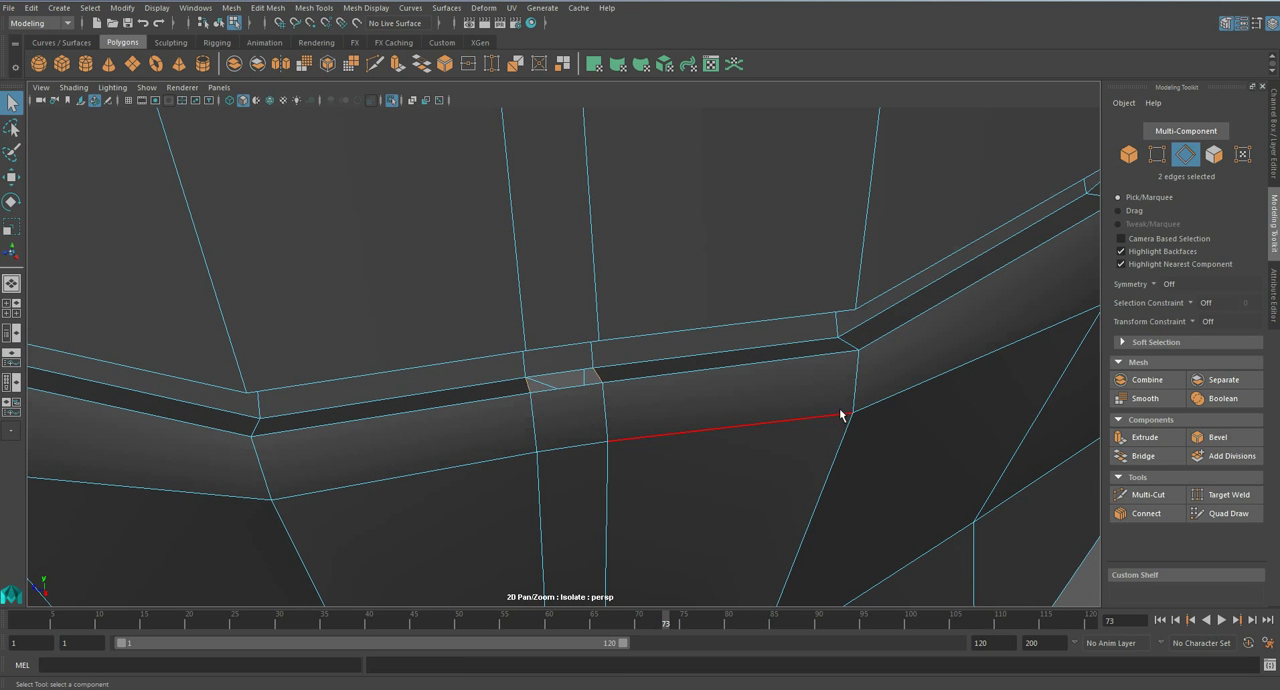
pyautogui.press('g')
pyautogui.press('q')
# - Delete the faces blocking the recessed groove at the centre seam below the skull's peak
pyautogui.scroll(-8, 655, 391)
pyautogui.keyDown('alt'); pyautogui.moveTo(655, 396); pyautogui.dragTo(612, 365); pyautogui.keyUp('alt')
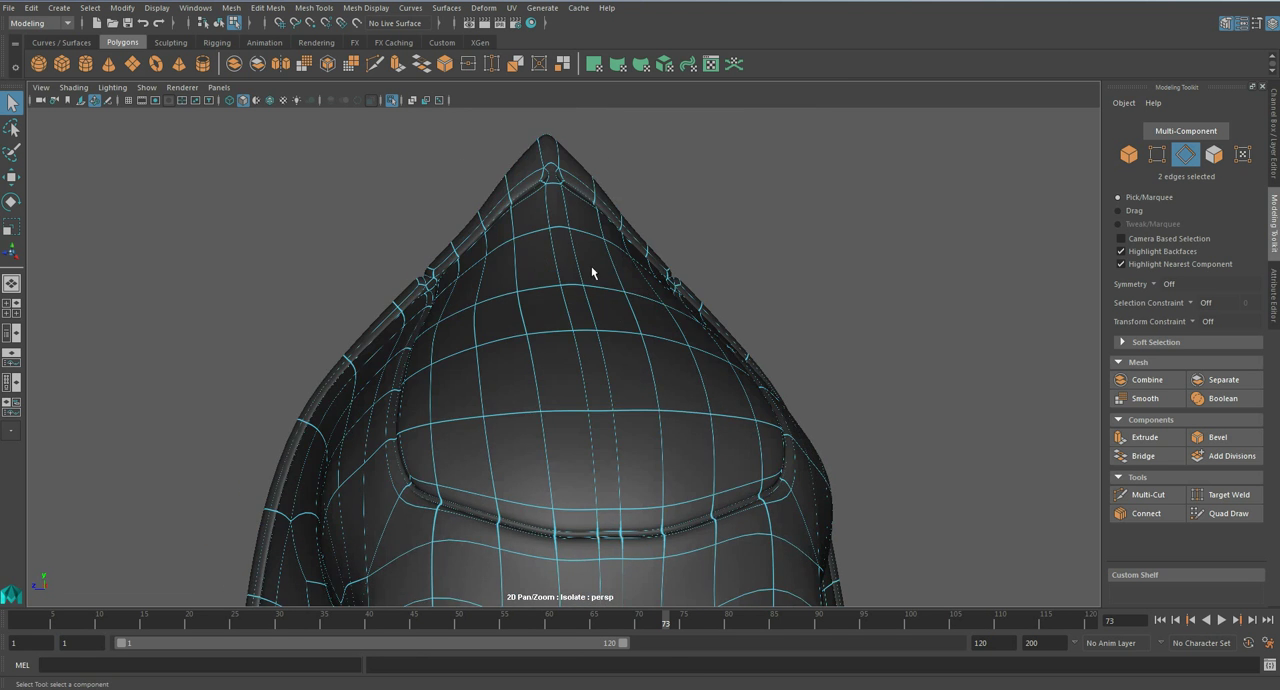
pyautogui.keyDown('alt'); pyautogui.moveTo(617, 311); pyautogui.dragTo(566, 366); pyautogui.keyUp('alt')
pyautogui.press('1')
pyautogui.keyDown('alt'); pyautogui.moveTo(586, 303); pyautogui.dragTo(576, 366); pyautogui.keyUp('alt')
pyautogui.moveTo(571, 294); pyautogui.dragTo(571, 308, button='right')
pyautogui.click(572, 288)
pyautogui.press('f')
pyautogui.keyDown('alt'); pyautogui.moveTo(580, 336); pyautogui.dragTo(624, 335); pyautogui.keyUp('alt')
pyautogui.scroll(-1, 624, 335)
pyautogui.scroll(1, 624, 335)
pyautogui.scroll(-1, 624, 335)
pyautogui.scroll(2, 624, 335)
pyautogui.scroll(-2, 624, 335)
pyautogui.scroll(2, 624, 342)
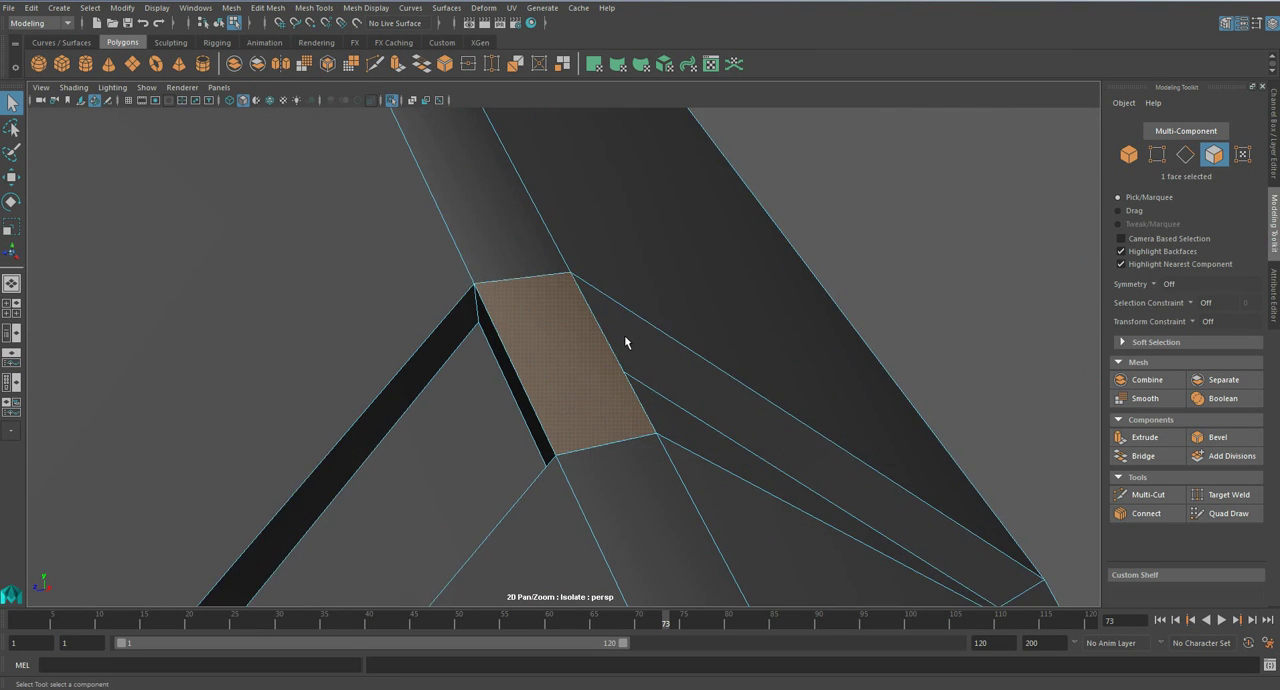
pyautogui.press('Delete')
# - Remove the face covering the groove below the skull's peak and bridge the groove's upper wall across the centre seam
pyautogui.moveTo(563, 298); pyautogui.dragTo(557, 286, button='right')
pyautogui.click(557, 286)
pyautogui.keyDown('shift'); pyautogui.click(623, 363); pyautogui.keyUp('shift')
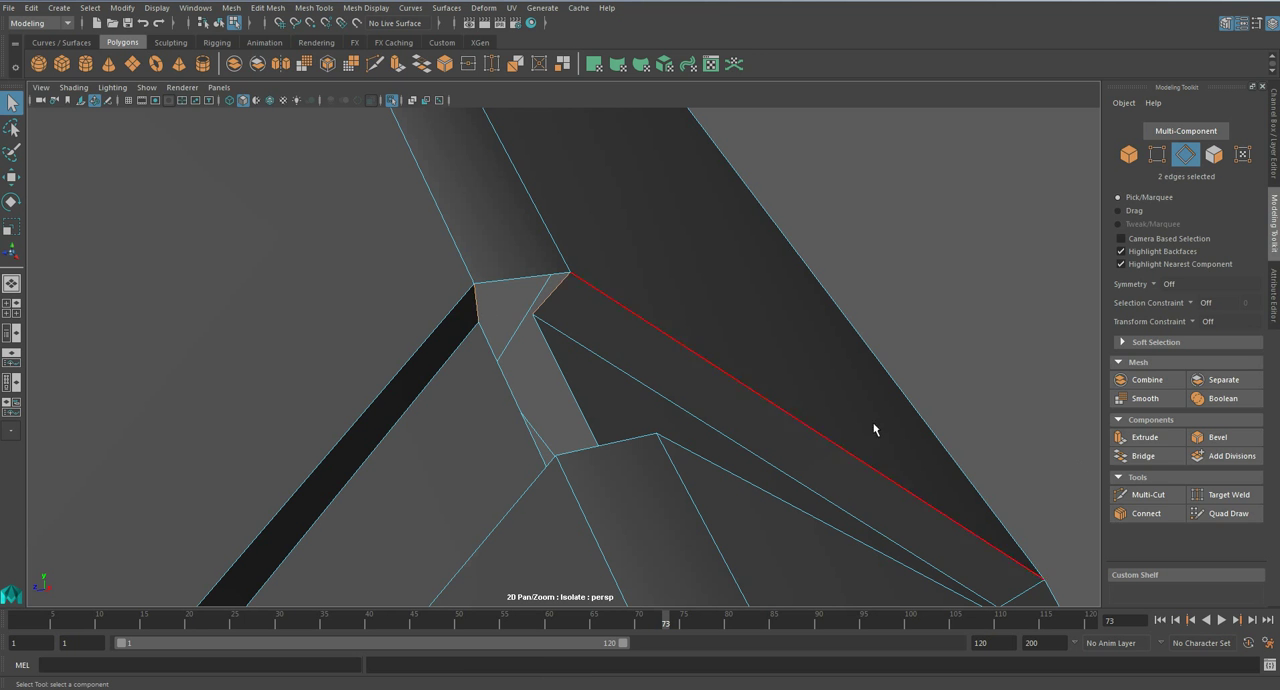
pyautogui.click(1143, 455)
# - Bridge the two facing floor edges of the peak groove across the centre seam and reduce the bridge's divisions
pyautogui.keyDown('alt'); pyautogui.moveTo(746, 381); pyautogui.dragTo(723, 350); pyautogui.keyUp('alt')
pyautogui.click(679, 285)
pyautogui.keyDown('shift'); pyautogui.click(648, 290); pyautogui.keyUp('shift')
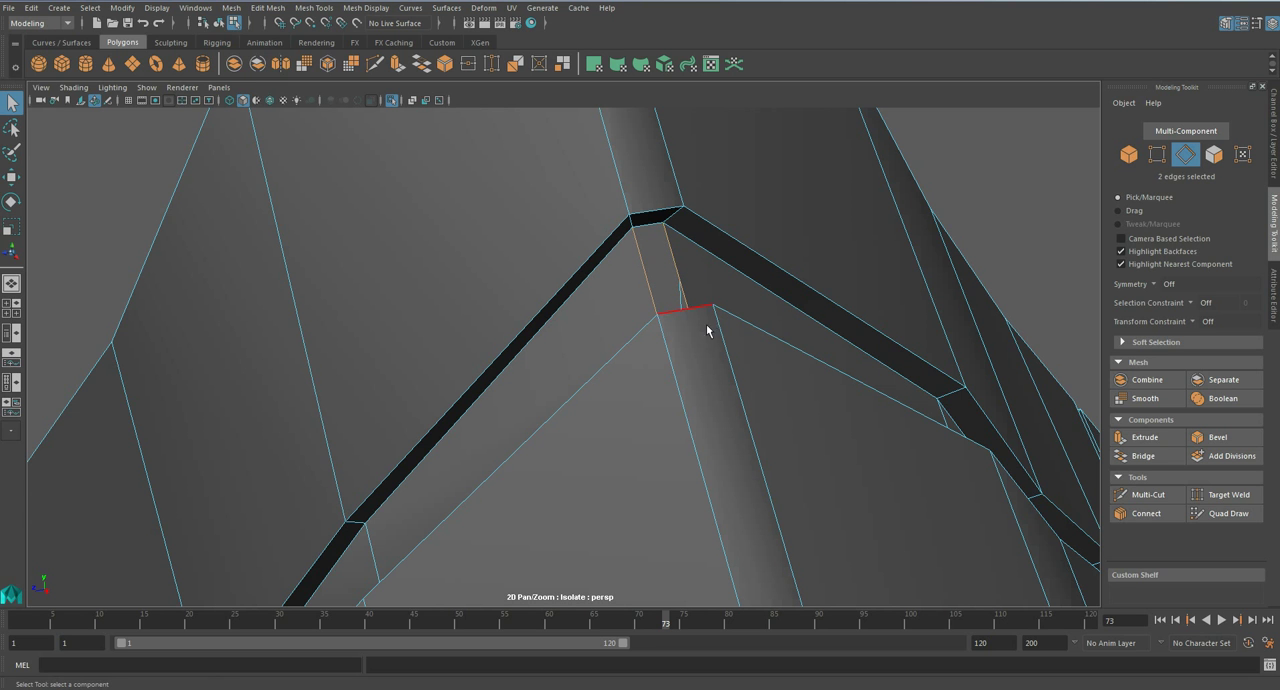
pyautogui.click(1150, 457)
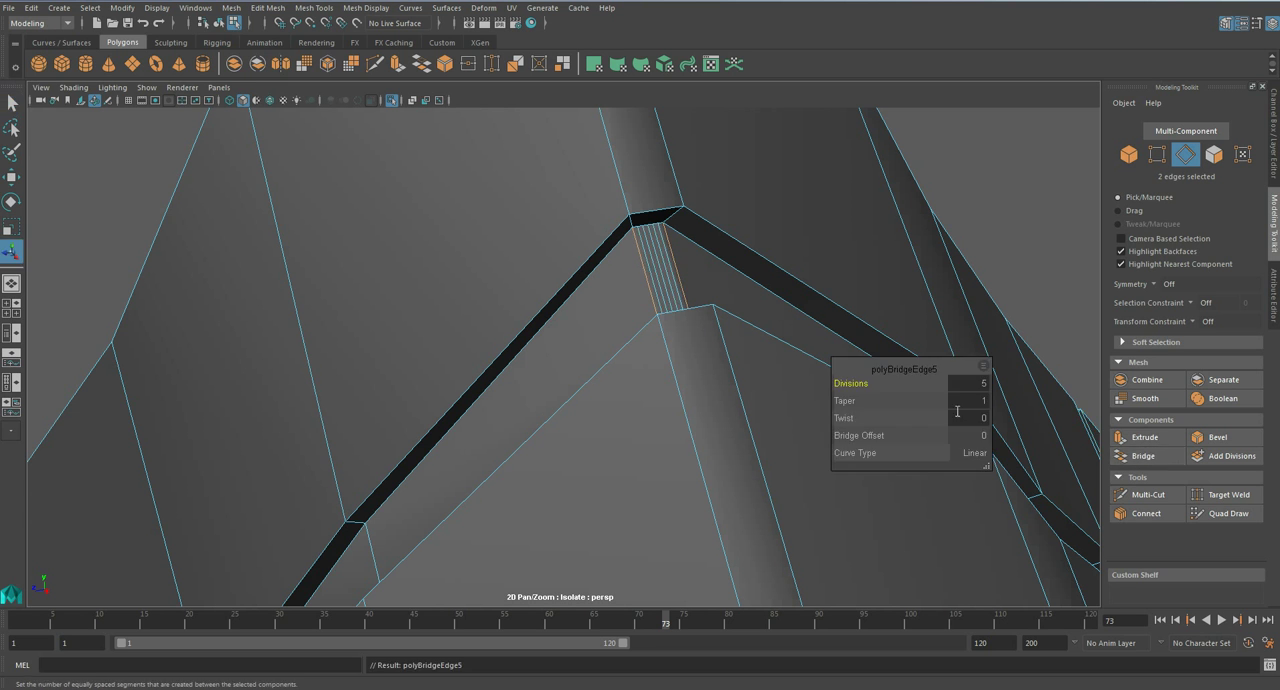
pyautogui.moveTo(874, 386); pyautogui.dragTo(703, 434)
# - Bridge the lower wall of the peak groove across the centre seam between its two facing end edges
pyautogui.keyDown('alt'); pyautogui.moveTo(733, 524); pyautogui.dragTo(706, 443); pyautogui.keyUp('alt')
pyautogui.press('q')
pyautogui.scroll(2, 792, 508)
pyautogui.scroll(-3, 706, 443)
pyautogui.scroll(1, 706, 443)
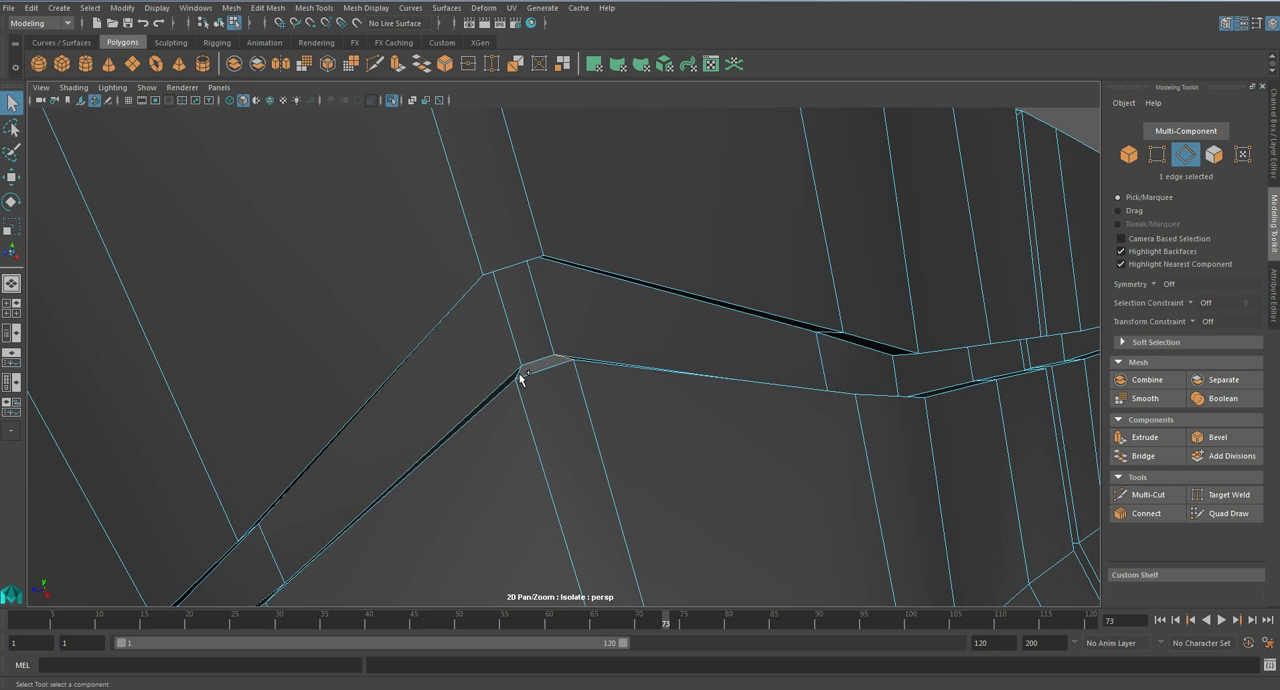
pyautogui.keyDown('alt'); pyautogui.moveTo(523, 371); pyautogui.dragTo(601, 417); pyautogui.keyUp('alt')
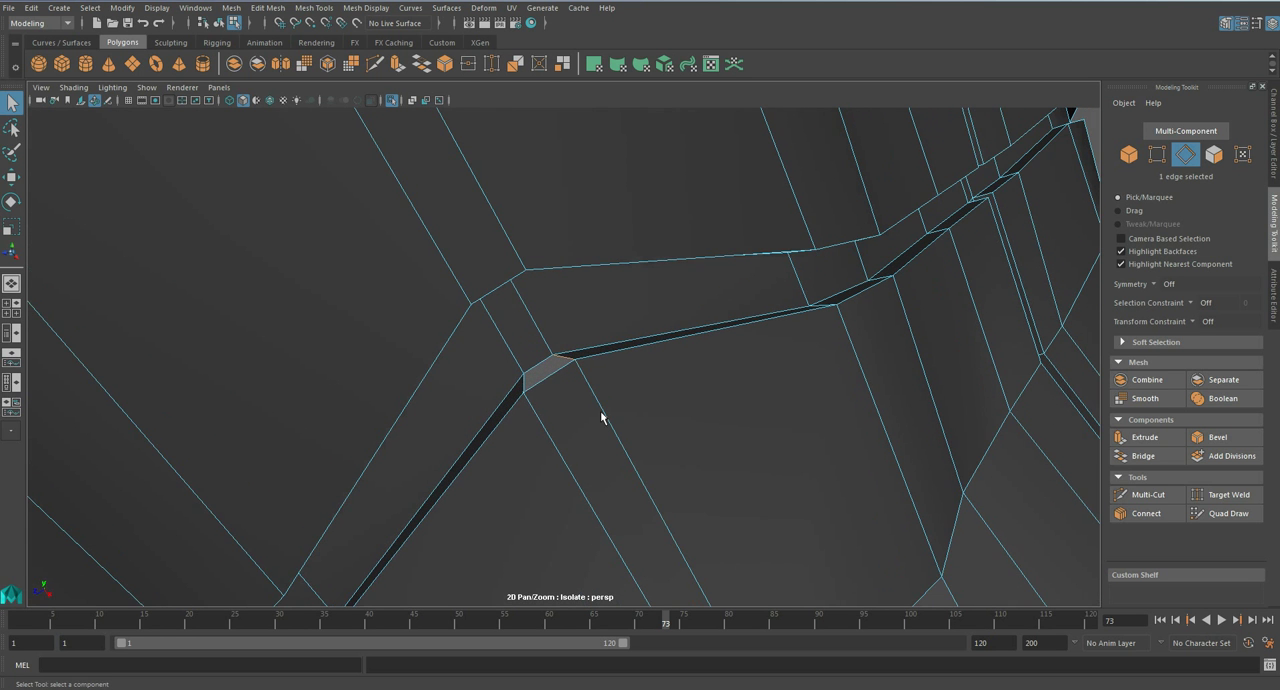
pyautogui.keyDown('shift'); pyautogui.click(525, 385); pyautogui.keyUp('shift')
pyautogui.keyDown('alt'); pyautogui.moveTo(525, 385); pyautogui.dragTo(559, 407); pyautogui.keyUp('alt')
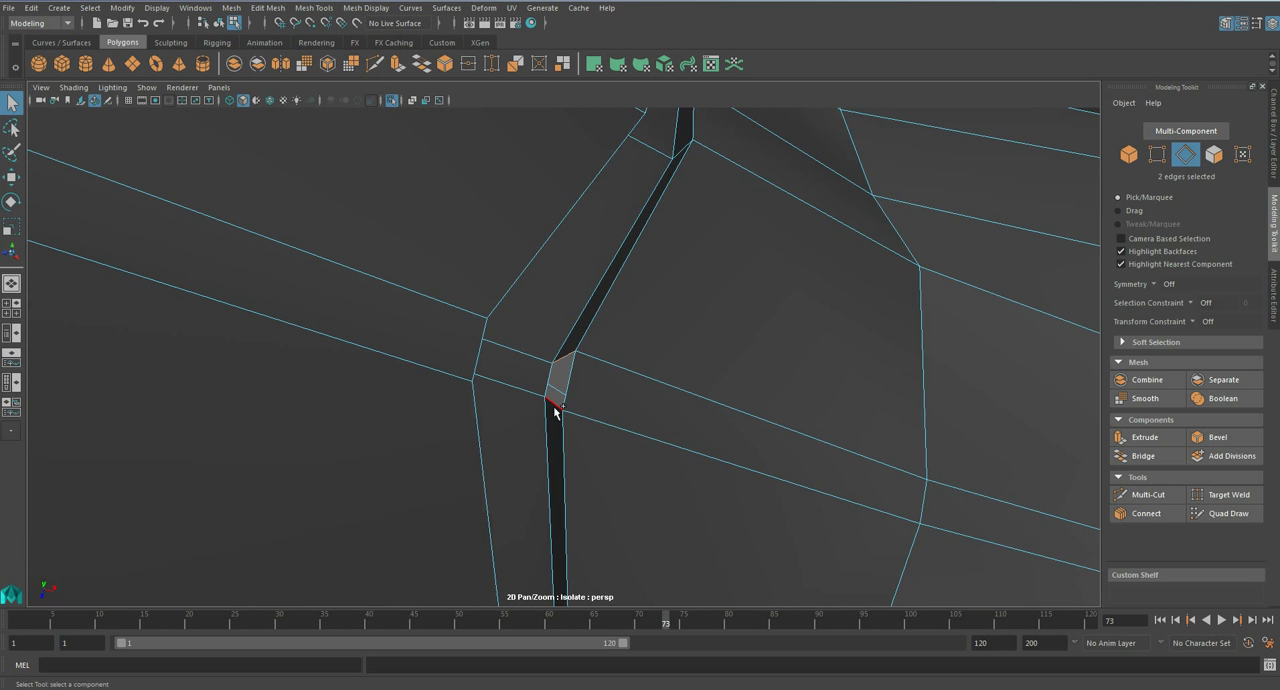
pyautogui.press('g')
pyautogui.press('q')
# - Show the skull smoothed and check the continuous groove below its peak from several angles
pyautogui.scroll(-5, 660, 410)
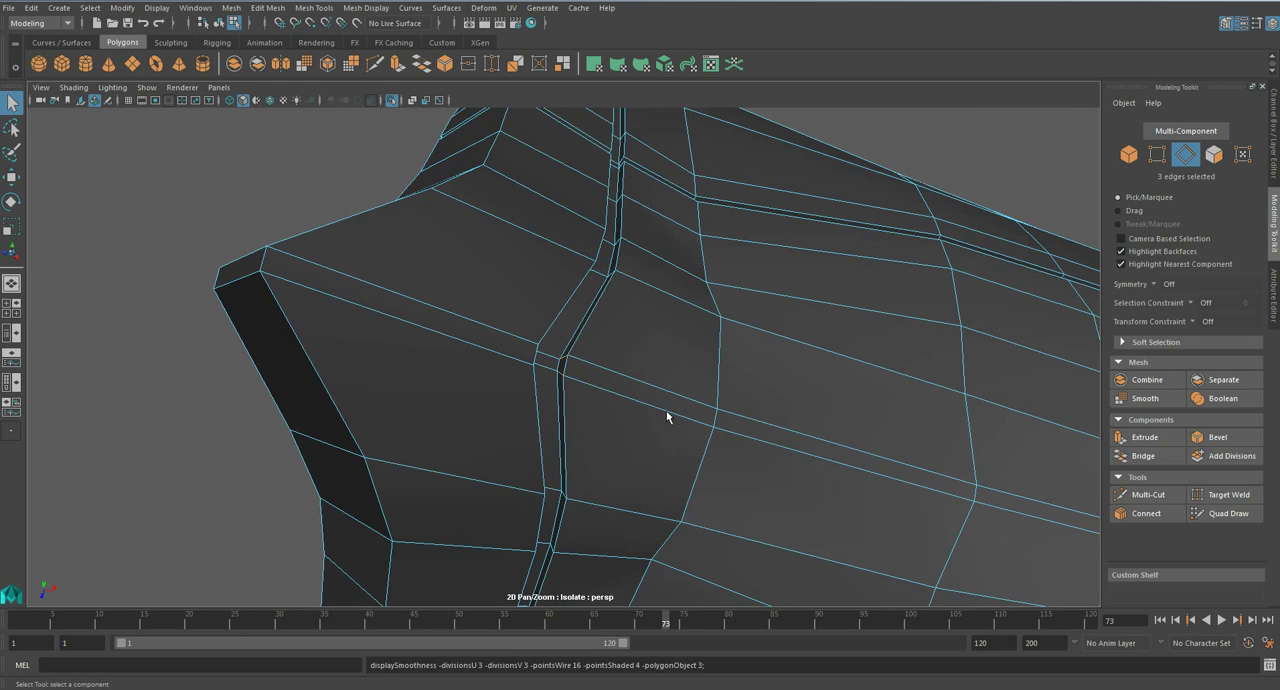
pyautogui.press('3')
pyautogui.keyDown('alt'); pyautogui.moveTo(665, 411); pyautogui.dragTo(566, 360); pyautogui.keyUp('alt')
pyautogui.scroll(-6, 566, 360)
pyautogui.moveTo(566, 360); pyautogui.dragTo(640, 308, button='right')
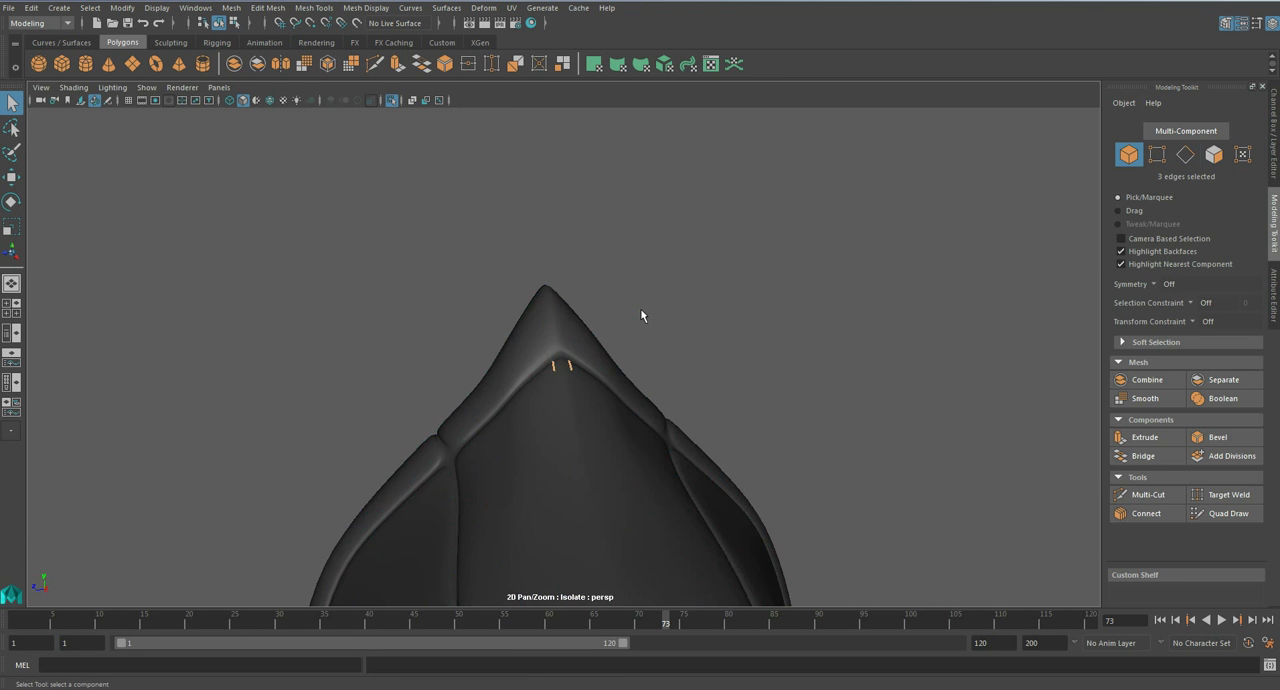
pyautogui.scroll(-4, 705, 490)
pyautogui.keyDown('alt'); pyautogui.moveTo(710, 506); pyautogui.dragTo(669, 334); pyautogui.keyUp('alt')
# - Bring back the whole character from isolation and save the scene
pyautogui.hotkey('ctrl', '1')
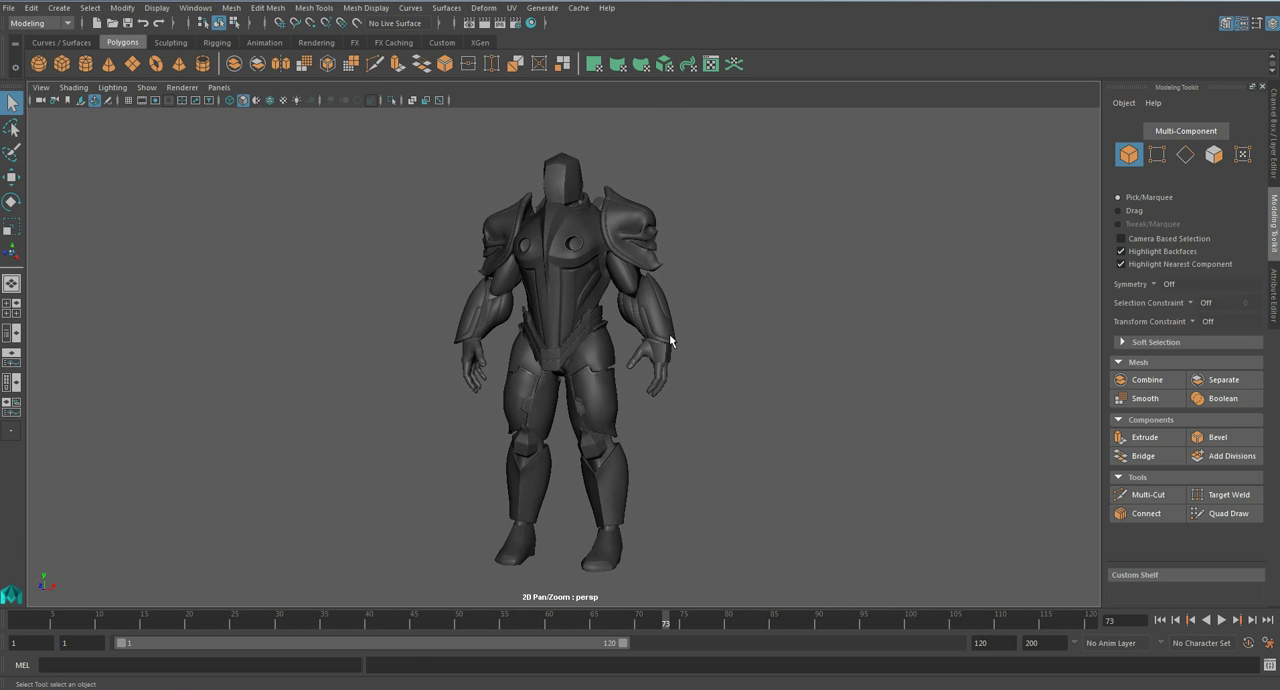
pyautogui.hotkey('ctrl', 's')
# - Isolate the chest armour piece and show it unsmoothed
pyautogui.click(611, 357)
pyautogui.keyDown('alt'); pyautogui.moveTo(629, 320); pyautogui.dragTo(644, 372, button='middle'); pyautogui.keyUp('alt')
pyautogui.moveTo(644, 372)
pyautogui.keyDown('alt'); pyautogui.mouseDown()
pyautogui.moveTo(694, 371)
pyautogui.moveTo(629, 366)
pyautogui.moveTo(668, 466)
pyautogui.moveTo(637, 363)
pyautogui.mouseUp(); pyautogui.keyUp('alt')
pyautogui.scroll(5, 629, 366)
pyautogui.click(640, 331)
pyautogui.hotkey('ctrl', '1')
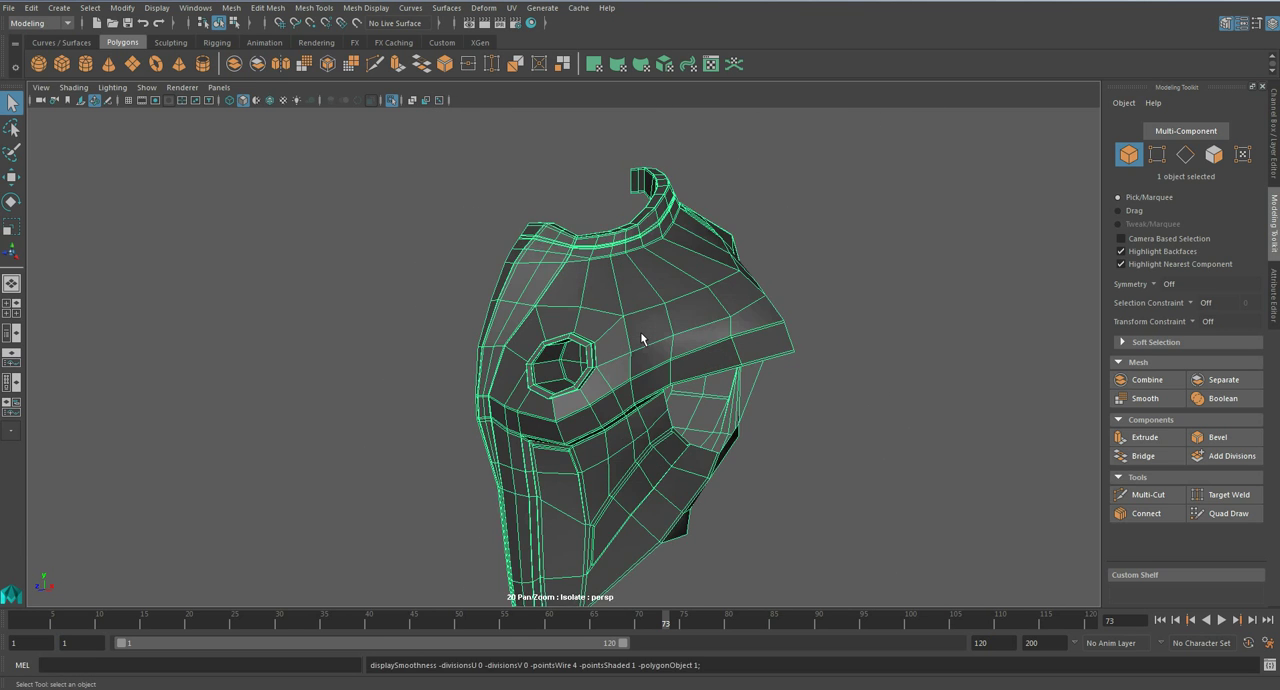
pyautogui.scroll(6, 610, 336)
pyautogui.keyDown('alt'); pyautogui.moveTo(591, 355); pyautogui.dragTo(760, 353); pyautogui.keyUp('alt')
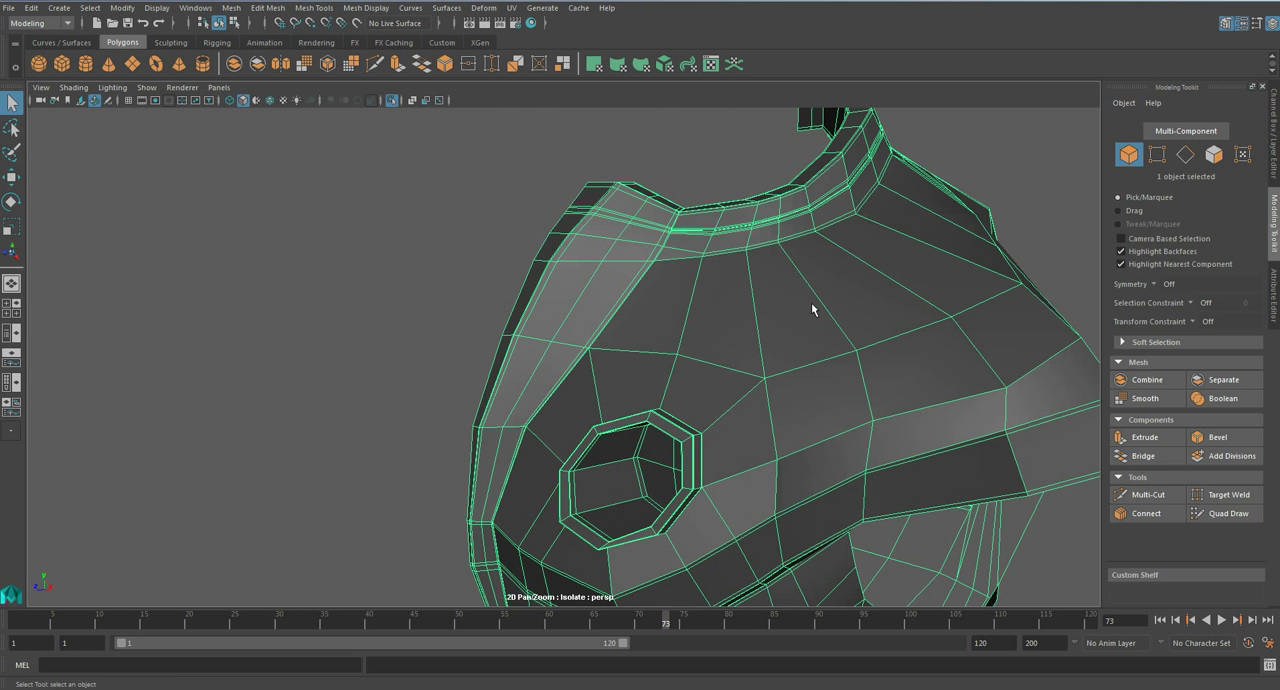
pyautogui.keyDown('alt'); pyautogui.moveTo(905, 410); pyautogui.dragTo(1100, 487); pyautogui.keyUp('alt')
pyautogui.click(1146, 494)
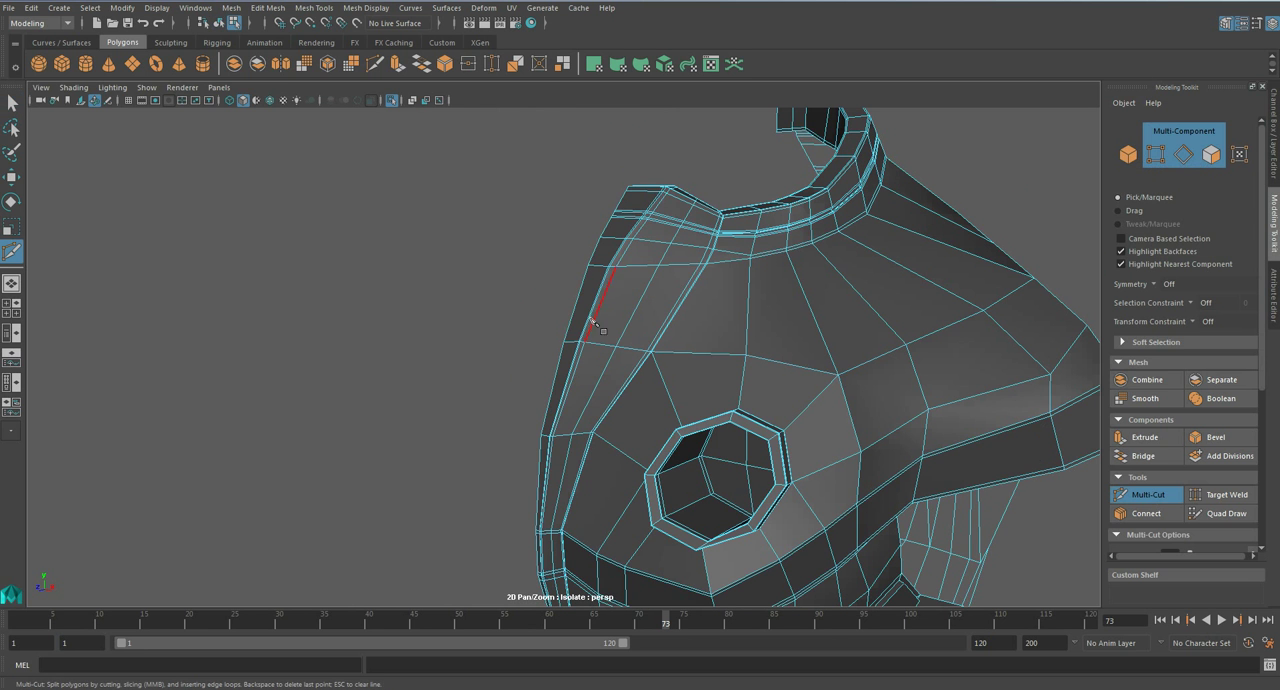
pyautogui.click(677, 310)
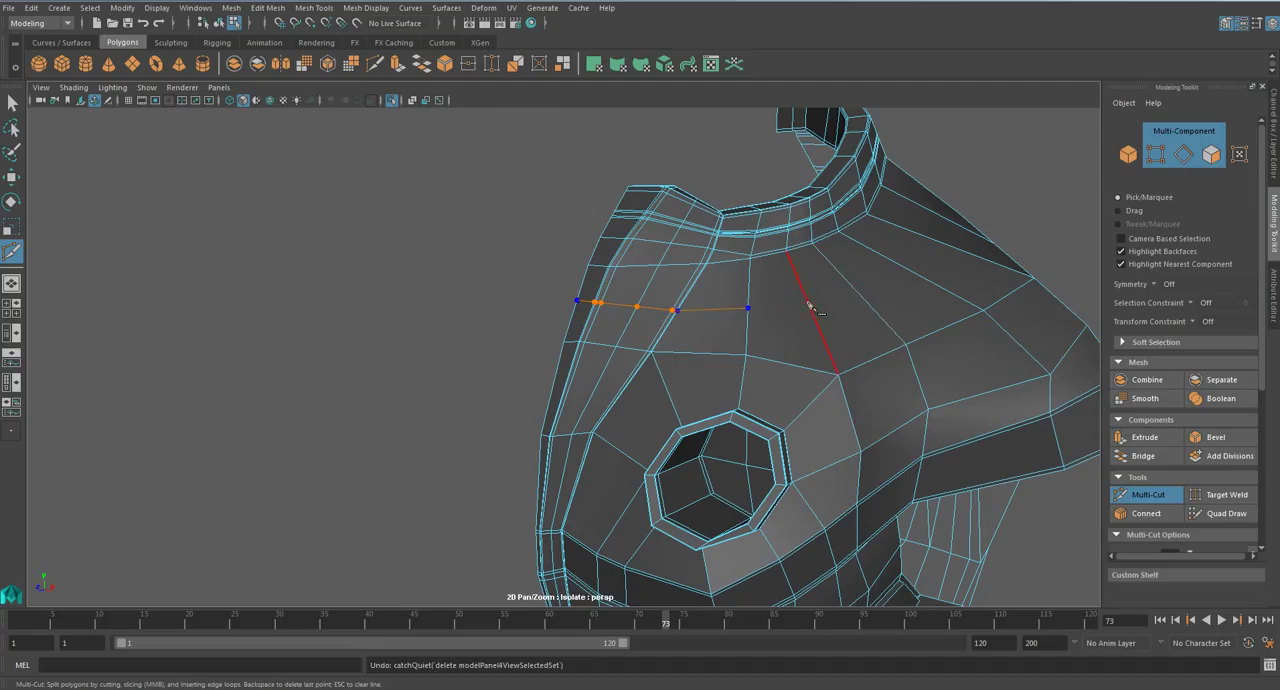
pyautogui.click(850, 285)
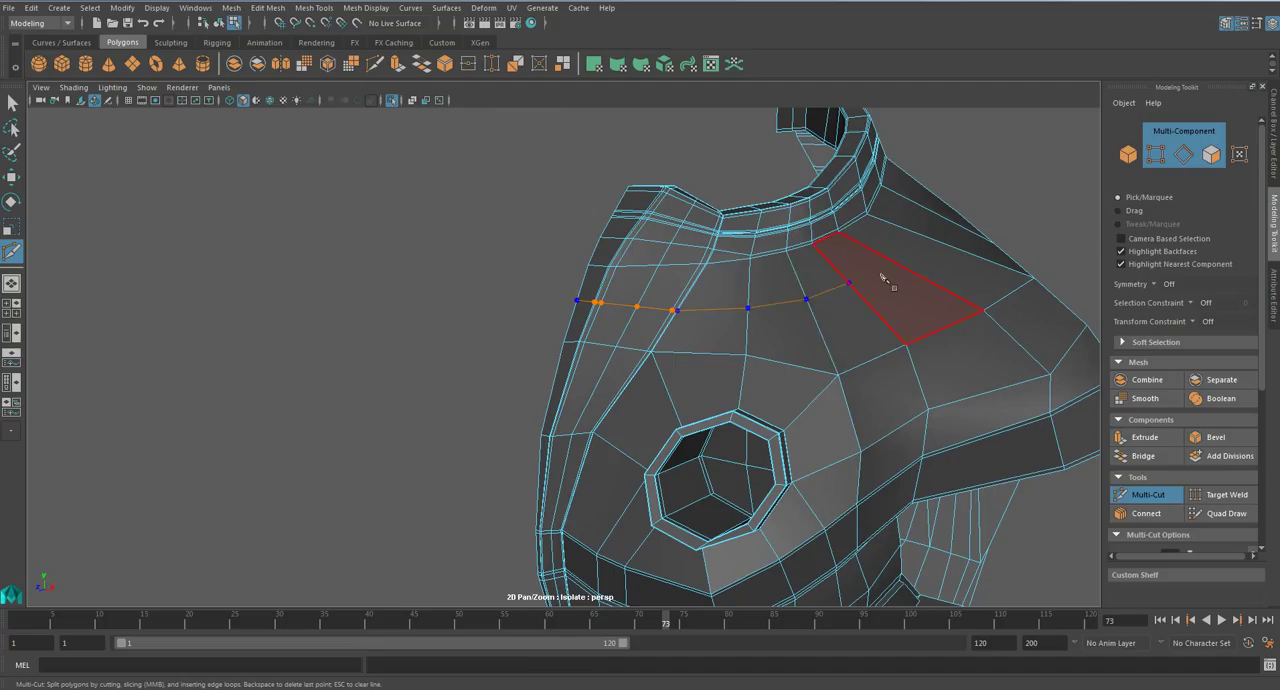
pyautogui.click(870, 271)
pyautogui.click(990, 486)
pyautogui.keyDown('alt'); pyautogui.moveTo(995, 495); pyautogui.dragTo(930, 433); pyautogui.keyUp('alt')
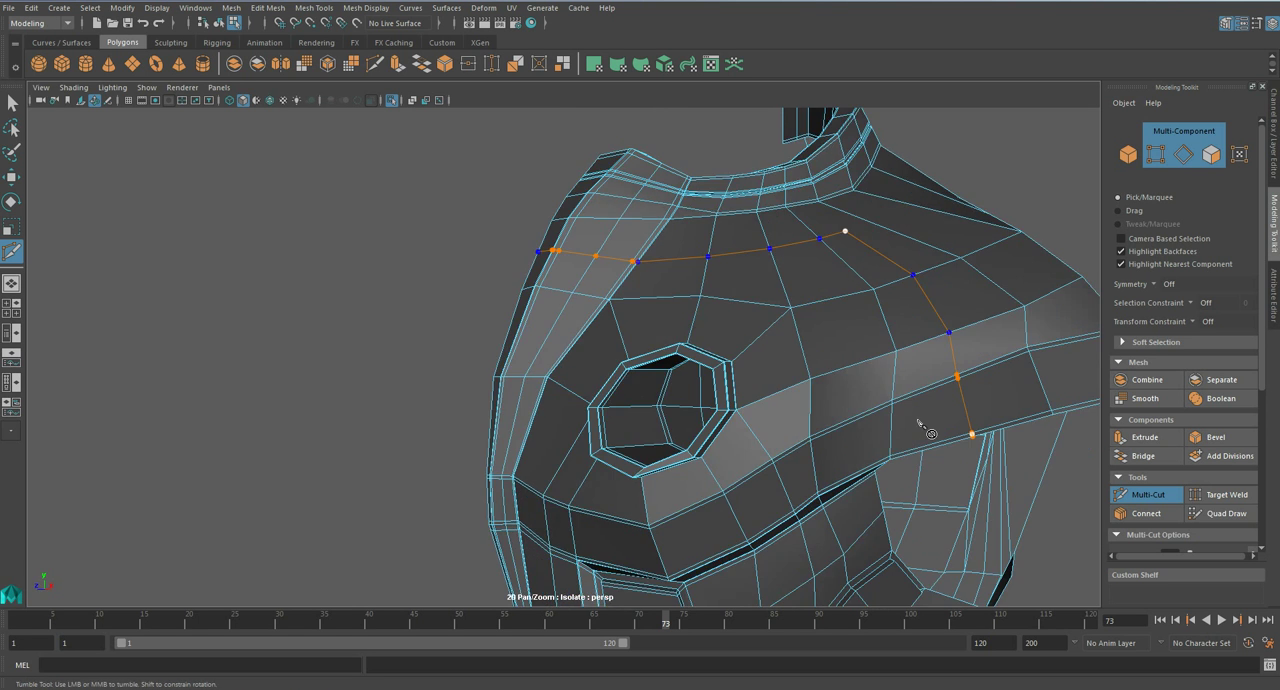
pyautogui.press('q')
pyautogui.keyDown('alt'); pyautogui.moveTo(852, 391); pyautogui.dragTo(837, 391); pyautogui.keyUp('alt')
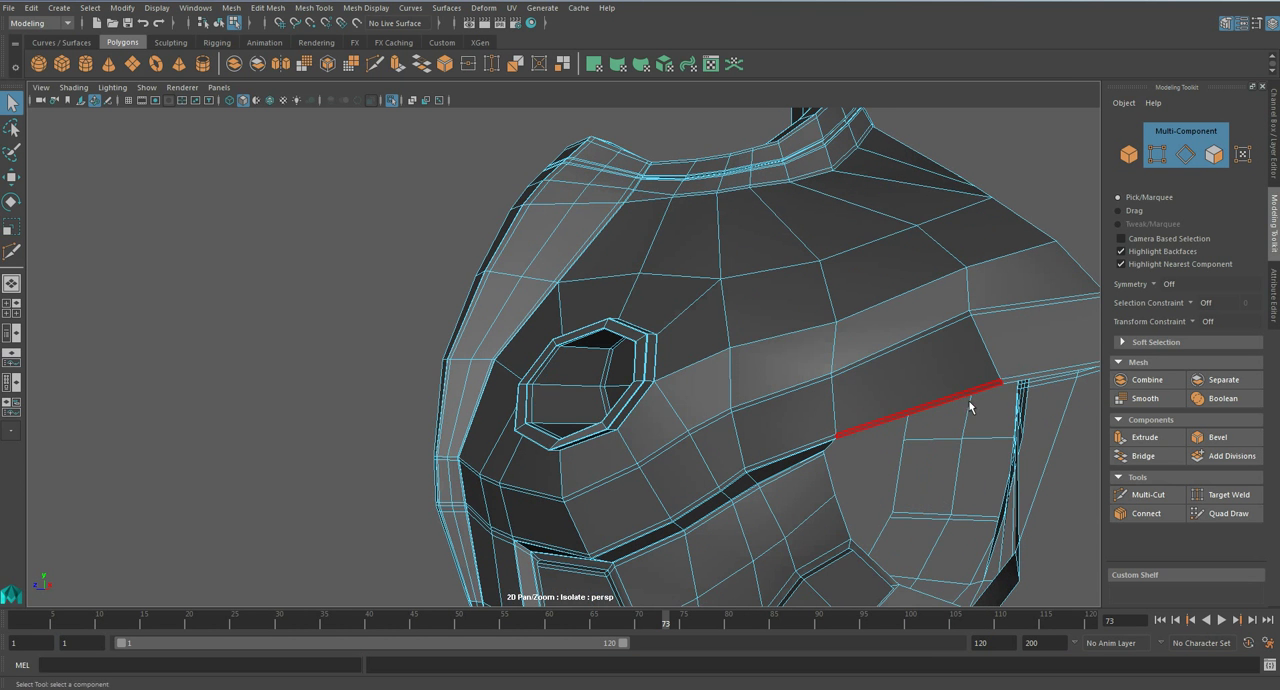
# - Try a Multi-Cut line from the chest plate's lower rim up across its bevelled band
pyautogui.keyDown('alt'); pyautogui.moveTo(782, 332); pyautogui.dragTo(794, 349); pyautogui.keyUp('alt')
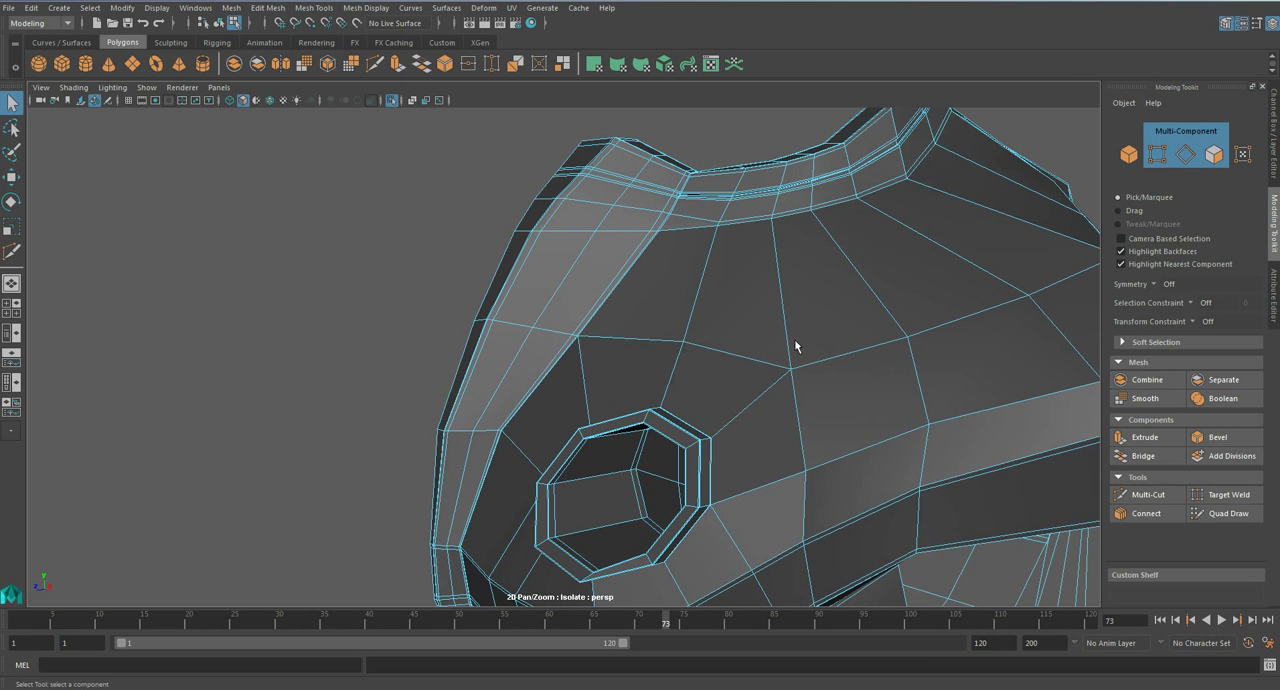
pyautogui.click(1148, 494)
pyautogui.keyDown('alt'); pyautogui.moveTo(1040, 543); pyautogui.dragTo(960, 262); pyautogui.keyUp('alt')
pyautogui.click(938, 217)
pyautogui.keyDown('alt'); pyautogui.moveTo(938, 216); pyautogui.dragTo(965, 285); pyautogui.keyUp('alt')
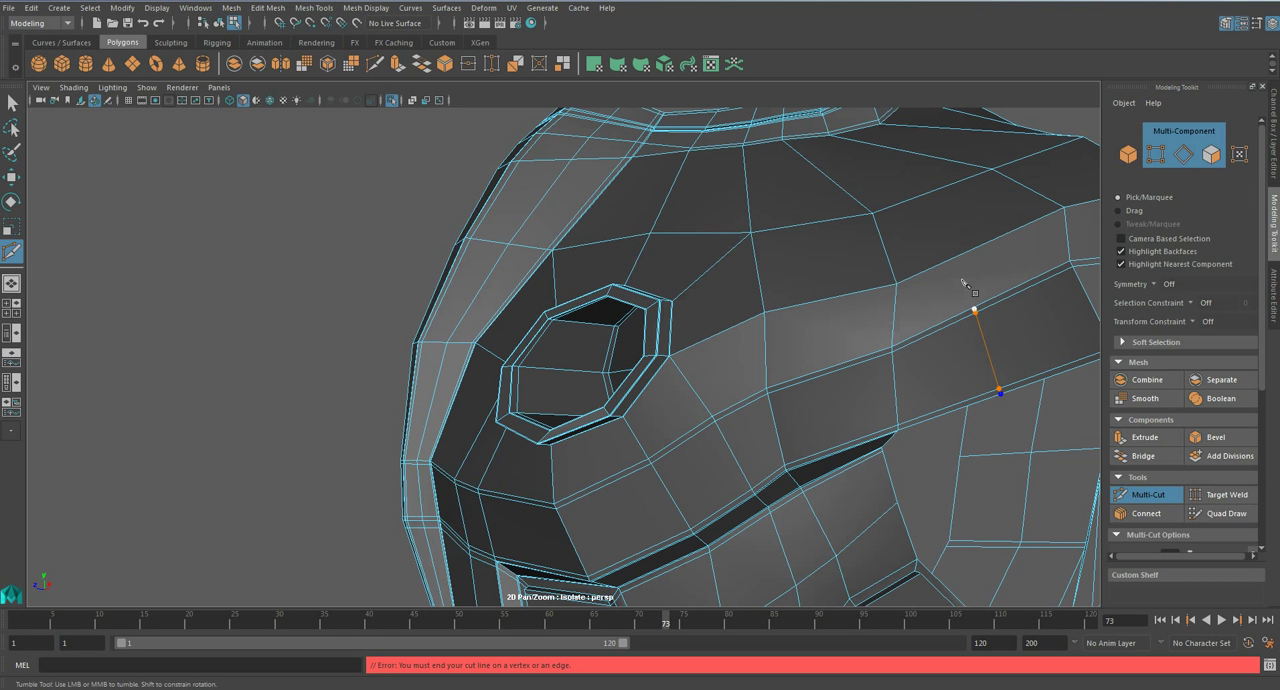
pyautogui.click(963, 255)
pyautogui.rightClick(963, 256)
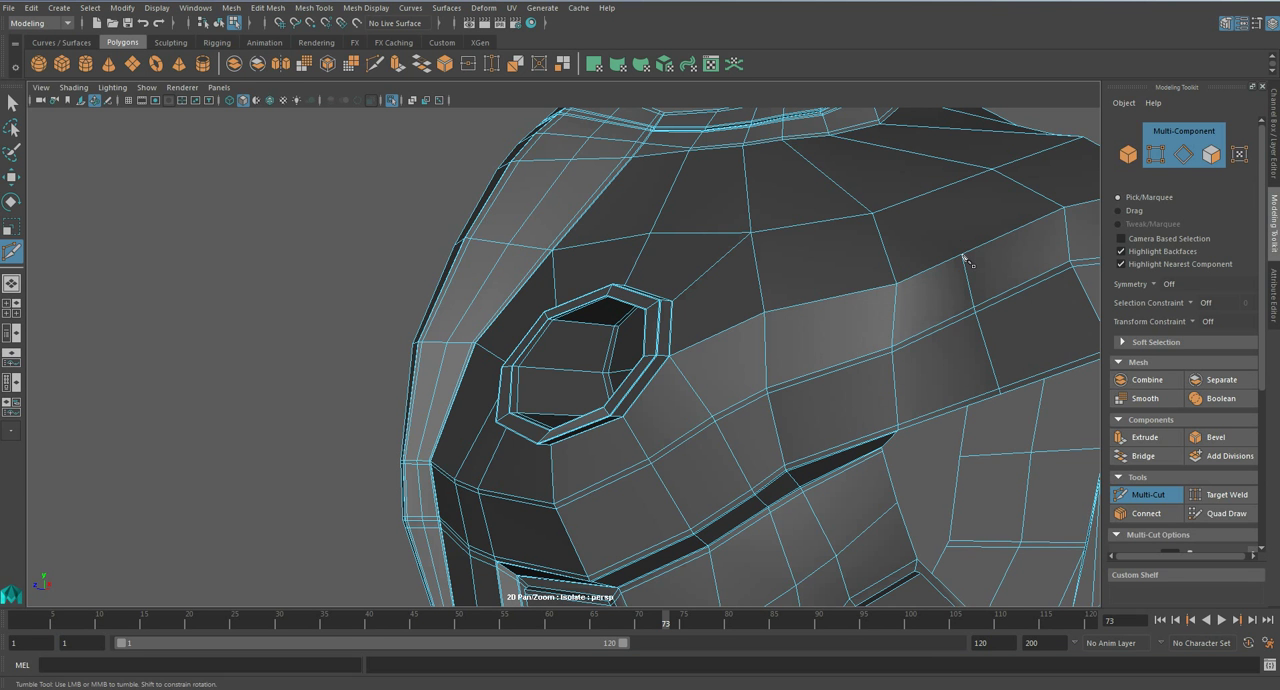
# - Try to continue the cut up the chest plate and across its upper faces to the front edge of the centre strip
pyautogui.keyDown('alt'); pyautogui.moveTo(965, 262); pyautogui.dragTo(978, 329); pyautogui.keyUp('alt')
pyautogui.click(1010, 448)
pyautogui.click(966, 358)
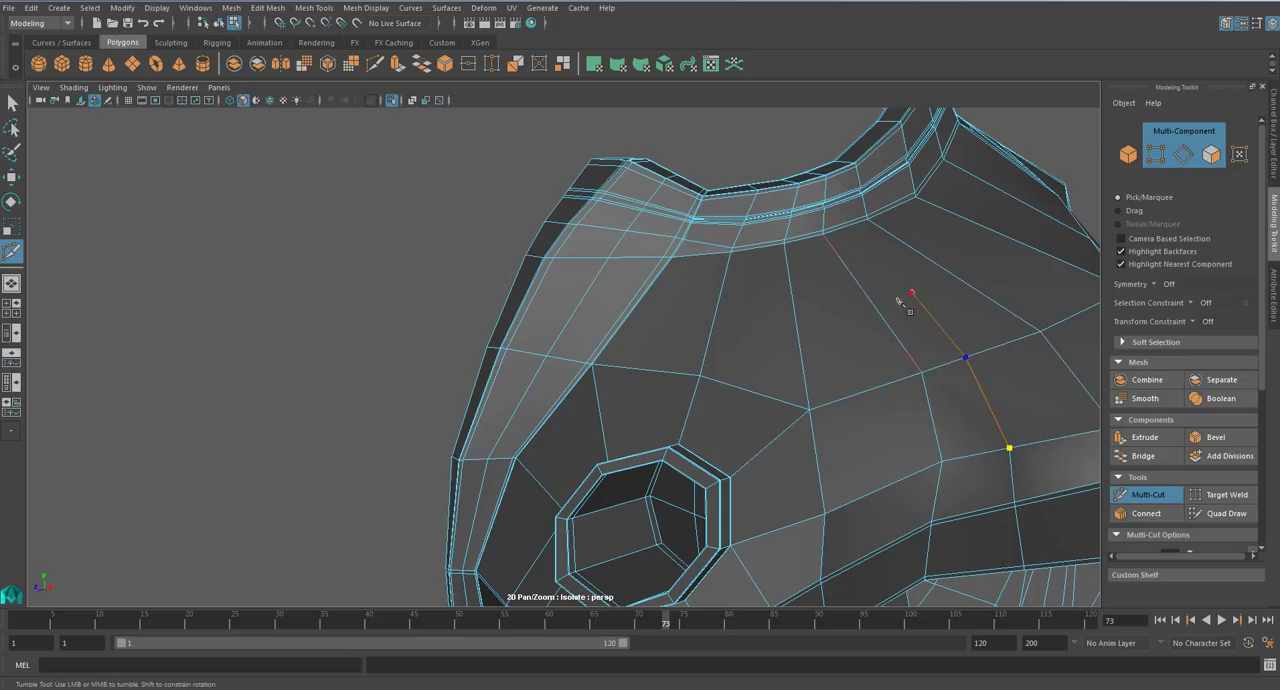
pyautogui.click(876, 311)
pyautogui.click(798, 324)
pyautogui.click(714, 323)
pyautogui.click(631, 315)
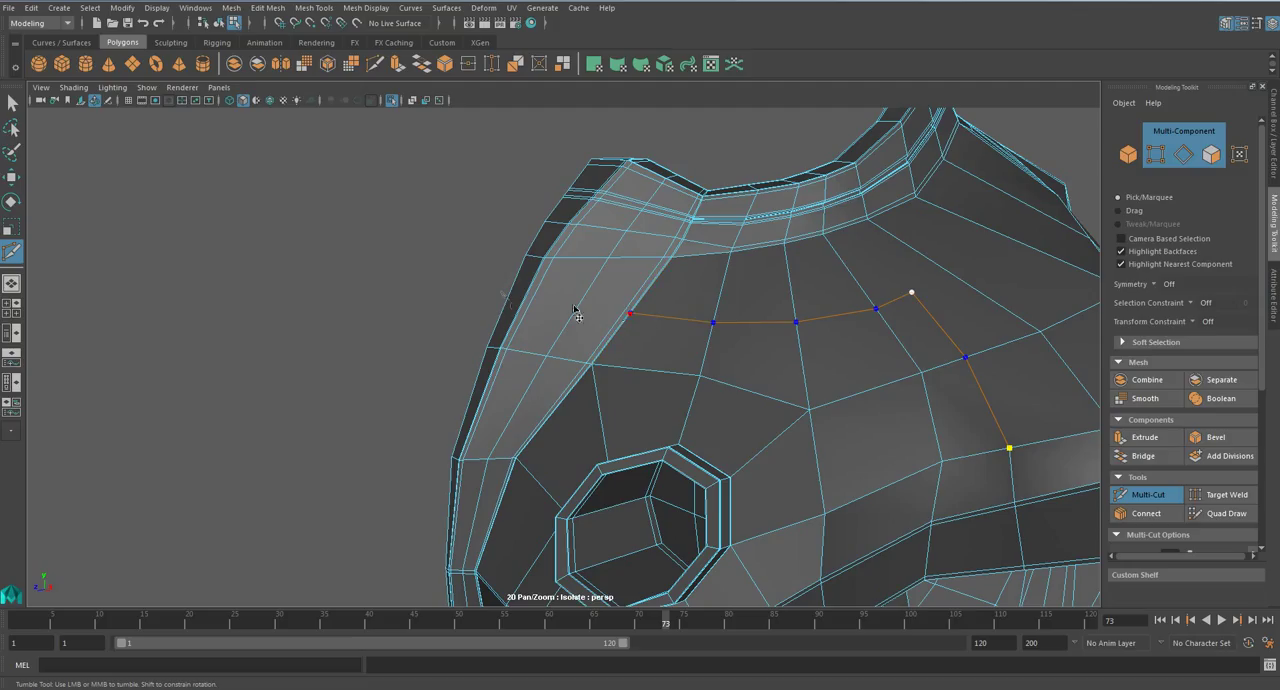
pyautogui.click(509, 302)
pyautogui.press('Return')
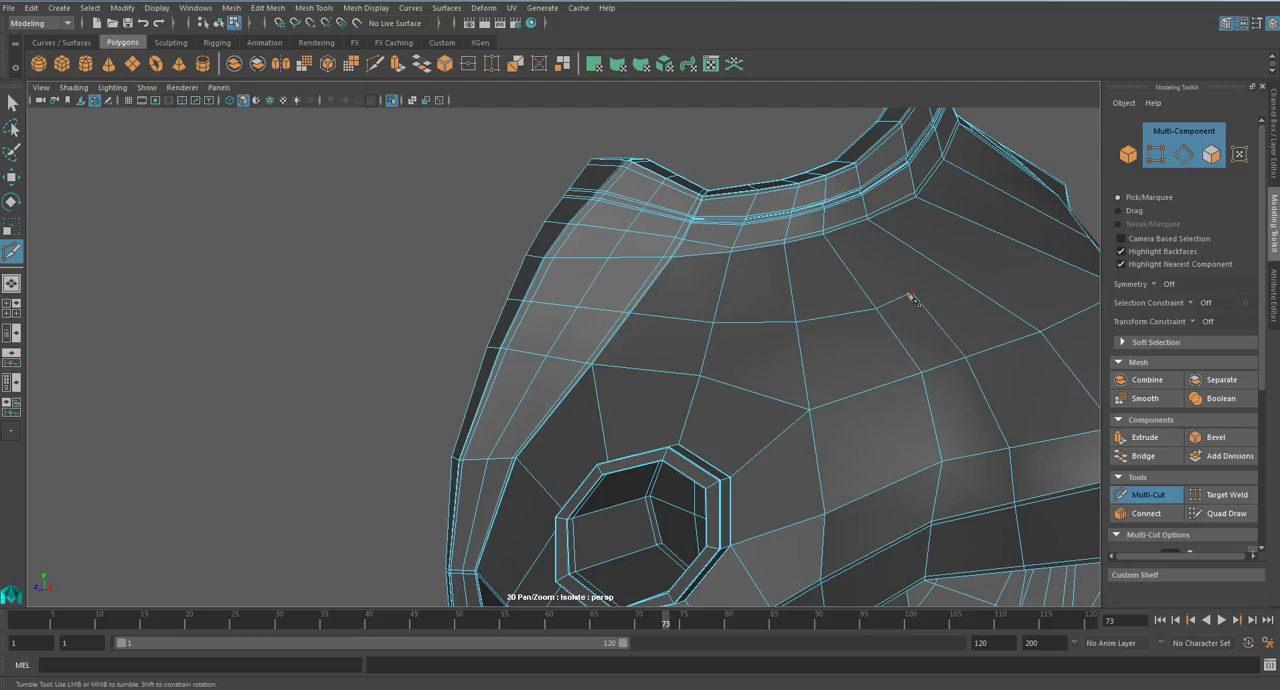
# - Undo the trial cuts on the chest plate
pyautogui.keyDown('alt'); pyautogui.moveTo(873, 225); pyautogui.dragTo(903, 355); pyautogui.keyUp('alt')
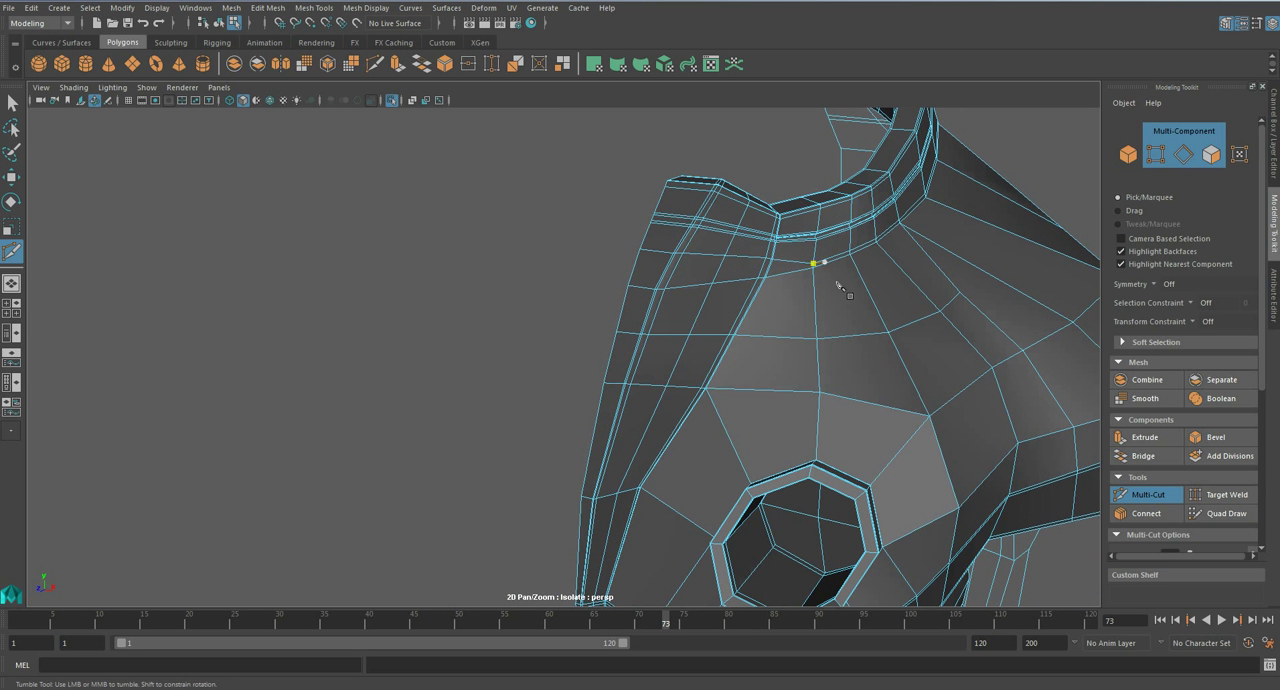
pyautogui.keyDown('alt'); pyautogui.moveTo(798, 202); pyautogui.dragTo(801, 298); pyautogui.keyUp('alt')
pyautogui.scroll(-5, 801, 298)
pyautogui.hotkey('ctrl', 'z')
pyautogui.hotkey('ctrl', 'z')
pyautogui.hotkey('ctrl', 'z')
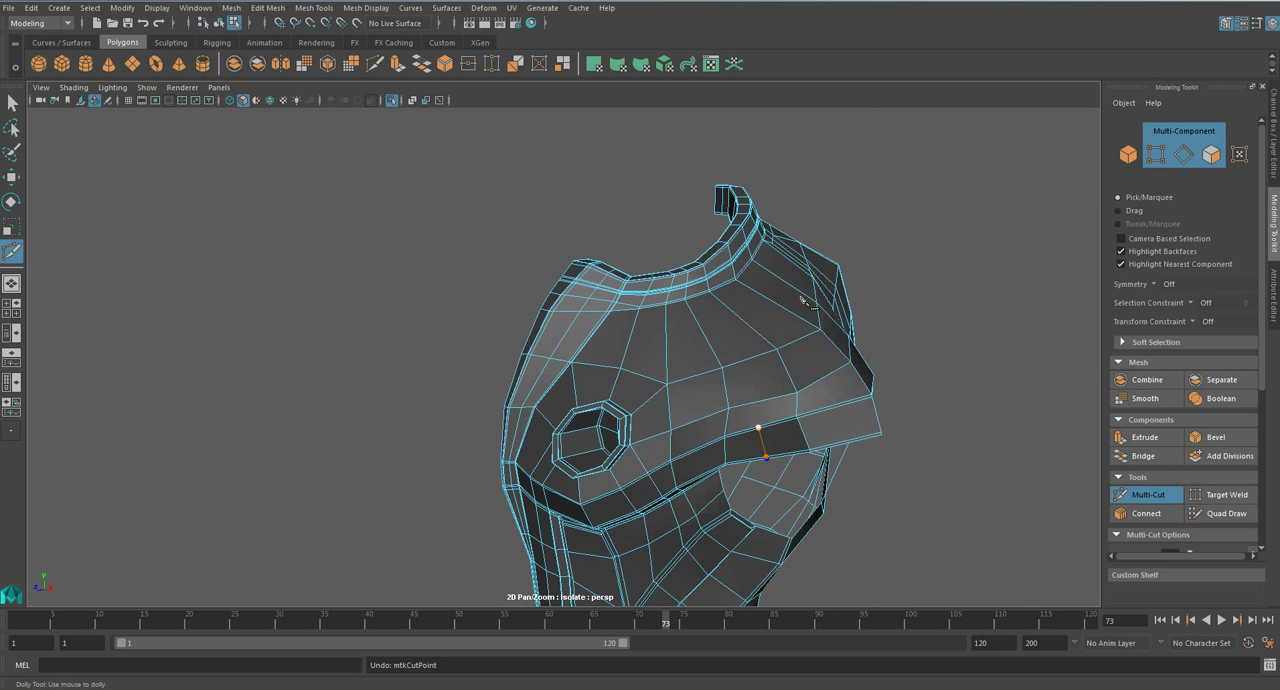
pyautogui.hotkey('ctrl', 'z')
# - Save the scene over the existing file
pyautogui.hotkey('ctrl', 's')
pyautogui.press('Return')
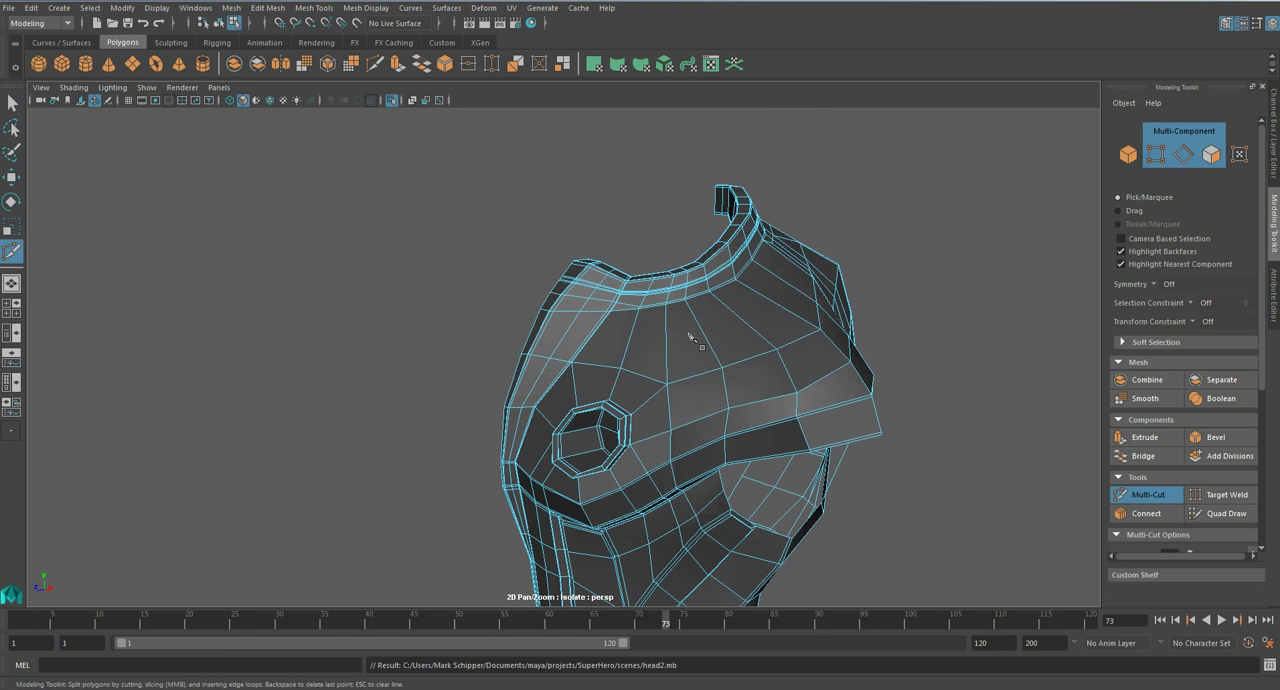
# - Start a Multi-Cut line down across the chest armour's neck collar beside the centre strip
pyautogui.scroll(5, 686, 333)
pyautogui.keyDown('alt'); pyautogui.moveTo(700, 317); pyautogui.dragTo(771, 362); pyautogui.keyUp('alt')
pyautogui.keyDown('alt'); pyautogui.moveTo(771, 362); pyautogui.dragTo(729, 339, button='middle'); pyautogui.keyUp('alt')
pyautogui.scroll(2, 727, 338)
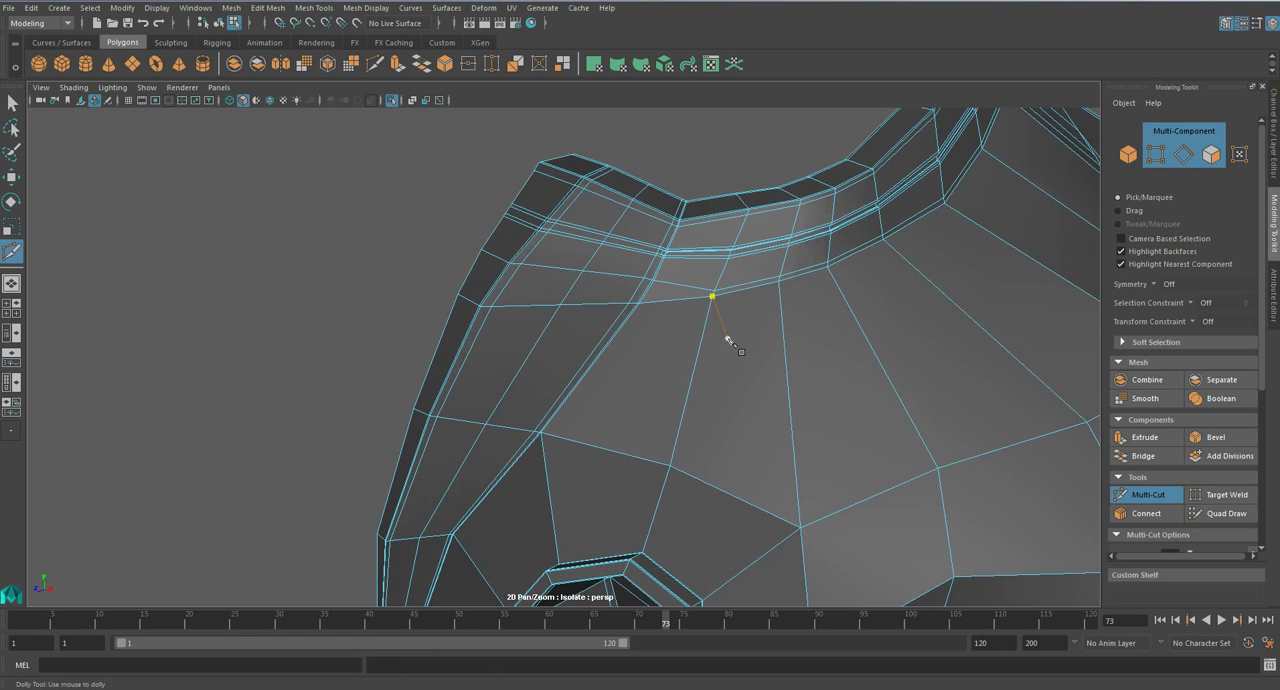
pyautogui.keyDown('alt'); pyautogui.moveTo(727, 338); pyautogui.dragTo(753, 403); pyautogui.keyUp('alt')
pyautogui.keyDown('alt'); pyautogui.moveTo(753, 403); pyautogui.dragTo(699, 270, button='middle'); pyautogui.keyUp('alt')
pyautogui.scroll(2, 683, 267)
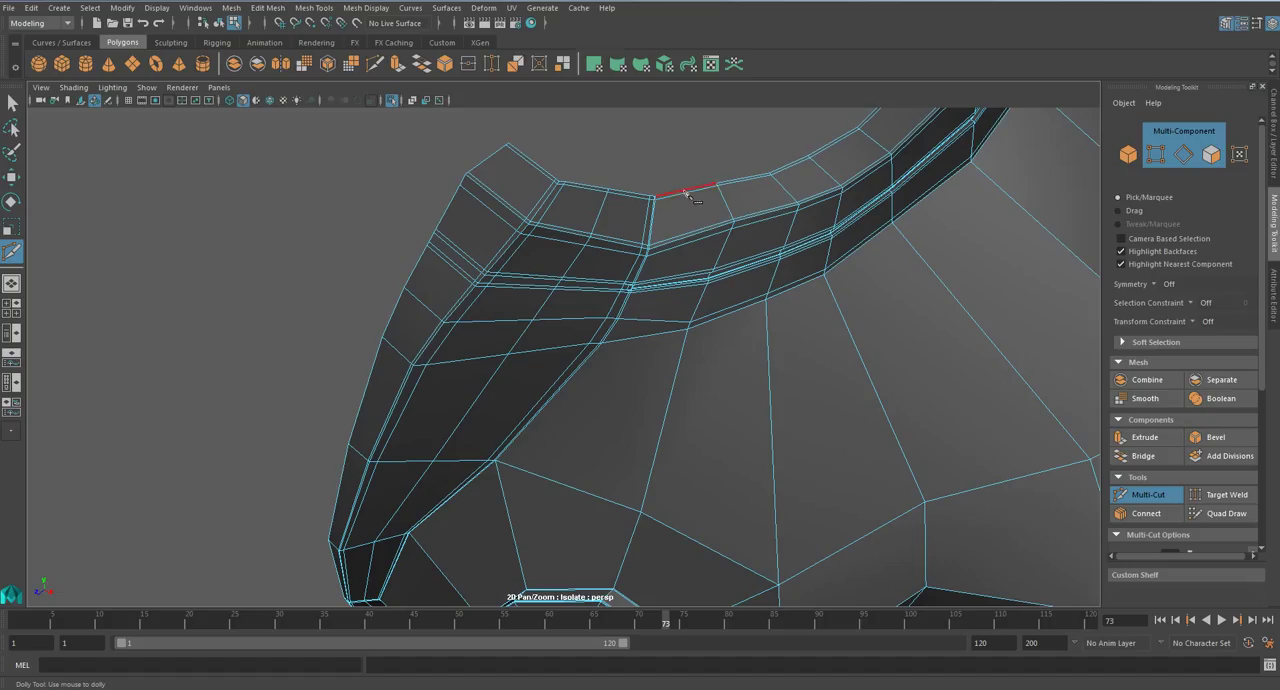
pyautogui.click(691, 234)
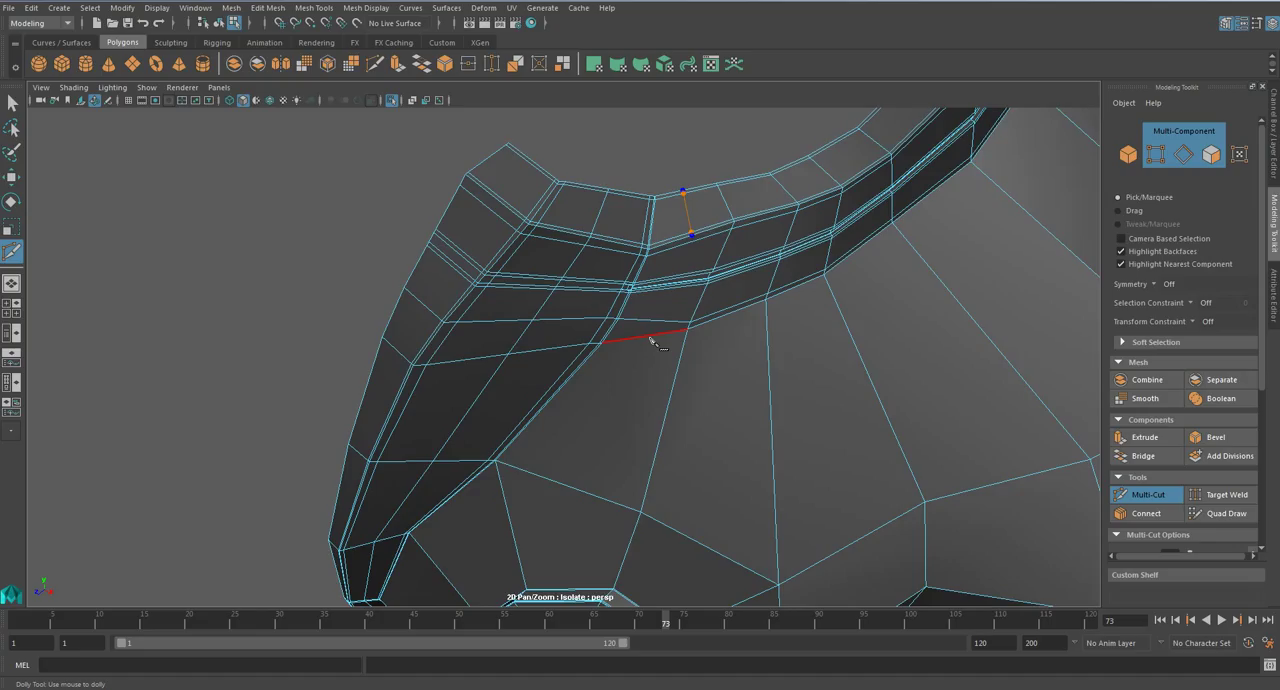
# - Undo the started cut on the chest armour's neck collar
pyautogui.scroll(-1, 652, 342)
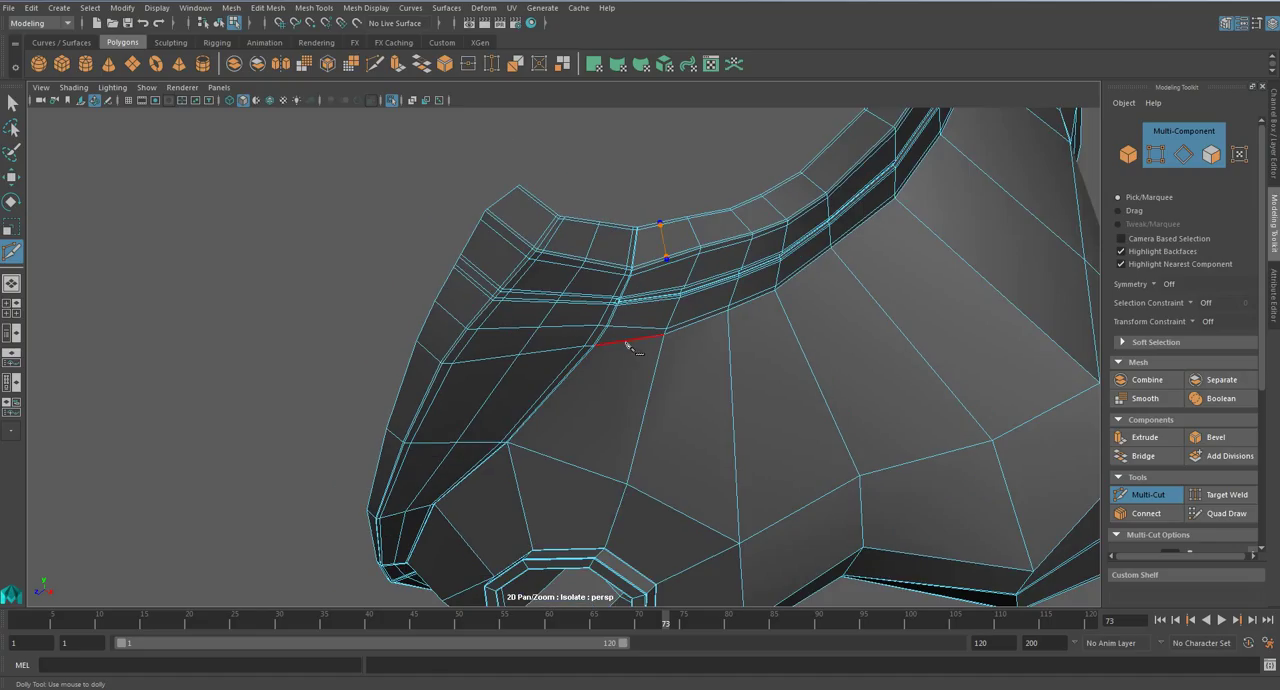
pyautogui.hotkey('ctrl', 'z')
pyautogui.keyDown('alt'); pyautogui.moveTo(640, 401); pyautogui.dragTo(644, 349); pyautogui.keyUp('alt')
pyautogui.keyDown('alt'); pyautogui.moveTo(560, 257); pyautogui.dragTo(457, 240); pyautogui.keyUp('alt')
pyautogui.keyDown('alt'); pyautogui.moveTo(457, 240); pyautogui.dragTo(597, 388, button='middle'); pyautogui.keyUp('alt')
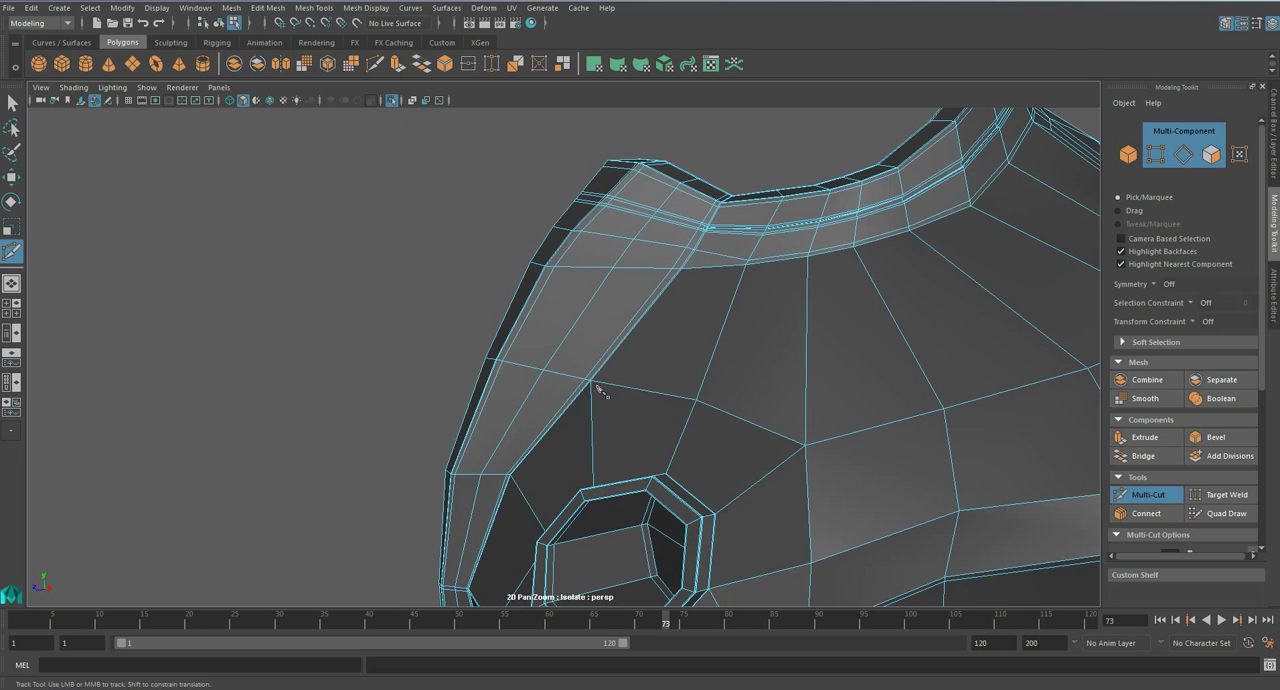
# - Extrude the six upper front faces of the chest armour's centre strip with an offset of 0.1
pyautogui.press('q')
pyautogui.keyDown('alt'); pyautogui.moveTo(586, 263); pyautogui.dragTo(586, 220); pyautogui.keyUp('alt')
pyautogui.click(609, 212)
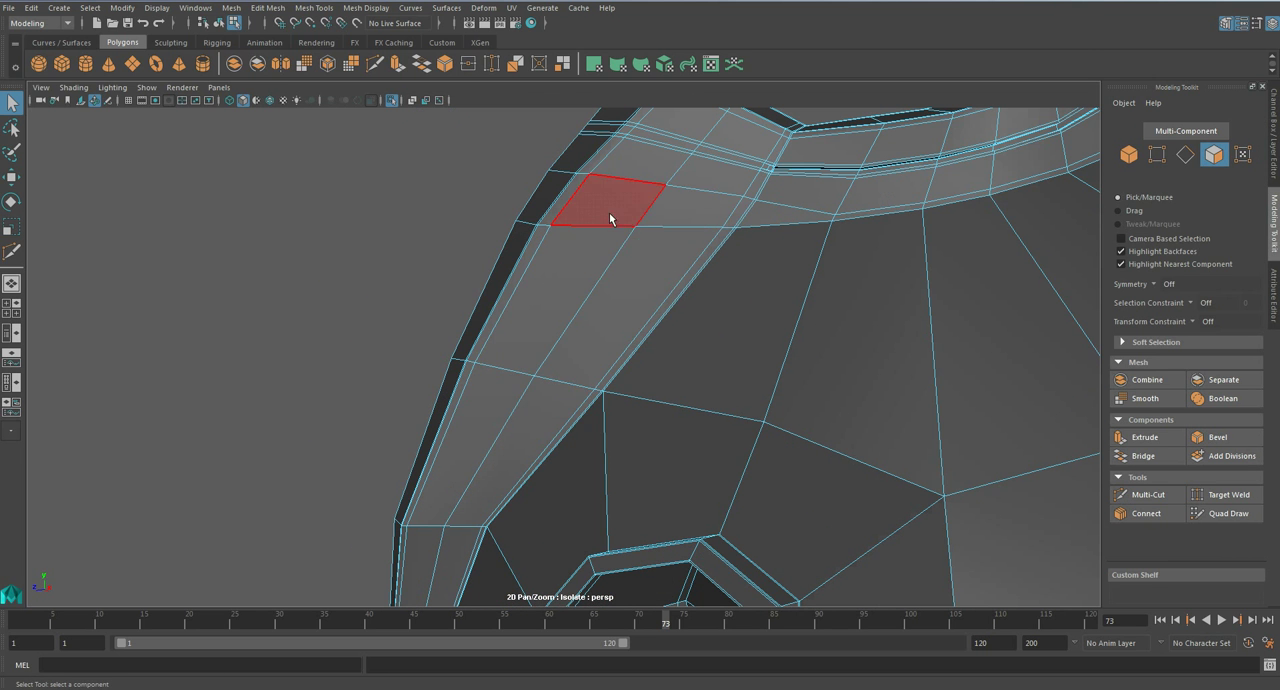
pyautogui.keyDown('shift'); pyautogui.click(660, 208); pyautogui.keyUp('shift')
pyautogui.keyDown('shift'); pyautogui.click(649, 255); pyautogui.keyUp('shift')
pyautogui.keyDown('shift'); pyautogui.click(555, 300); pyautogui.keyUp('shift')
pyautogui.keyDown('shift'); pyautogui.click(483, 412); pyautogui.keyUp('shift')
pyautogui.keyDown('shift'); pyautogui.click(536, 429); pyautogui.keyUp('shift')
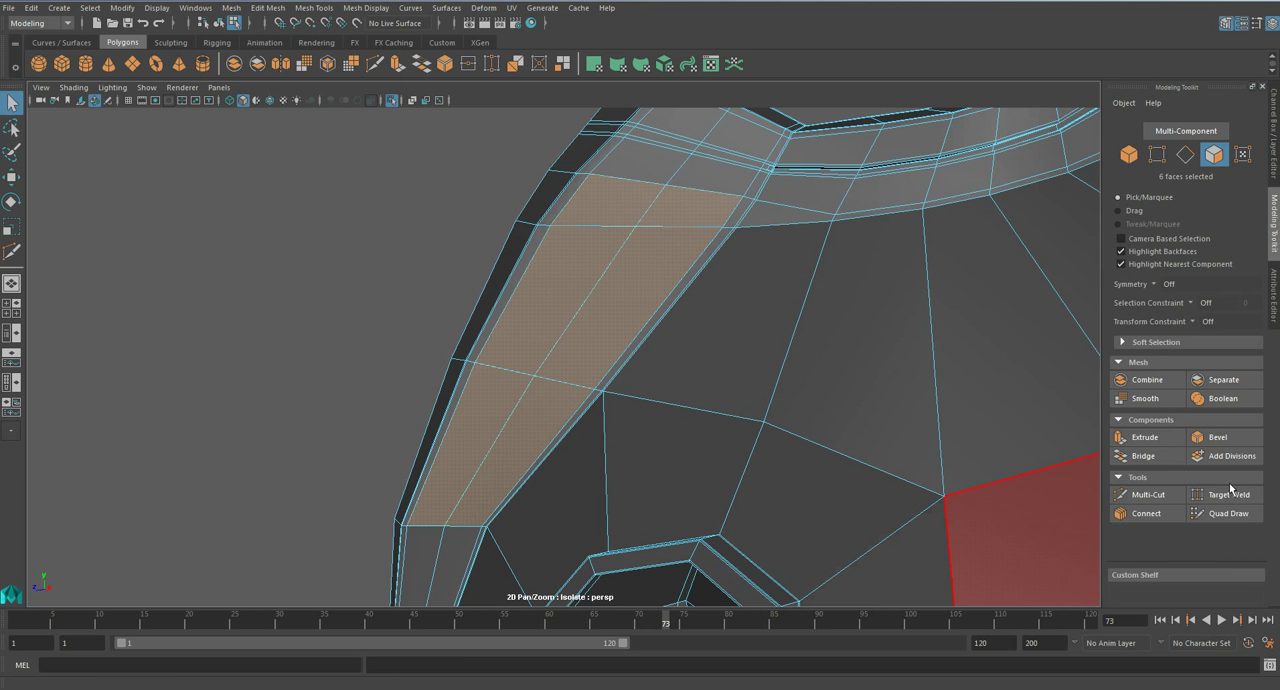
pyautogui.click(1145, 437)
pyautogui.moveTo(845, 418); pyautogui.dragTo(846, 418)
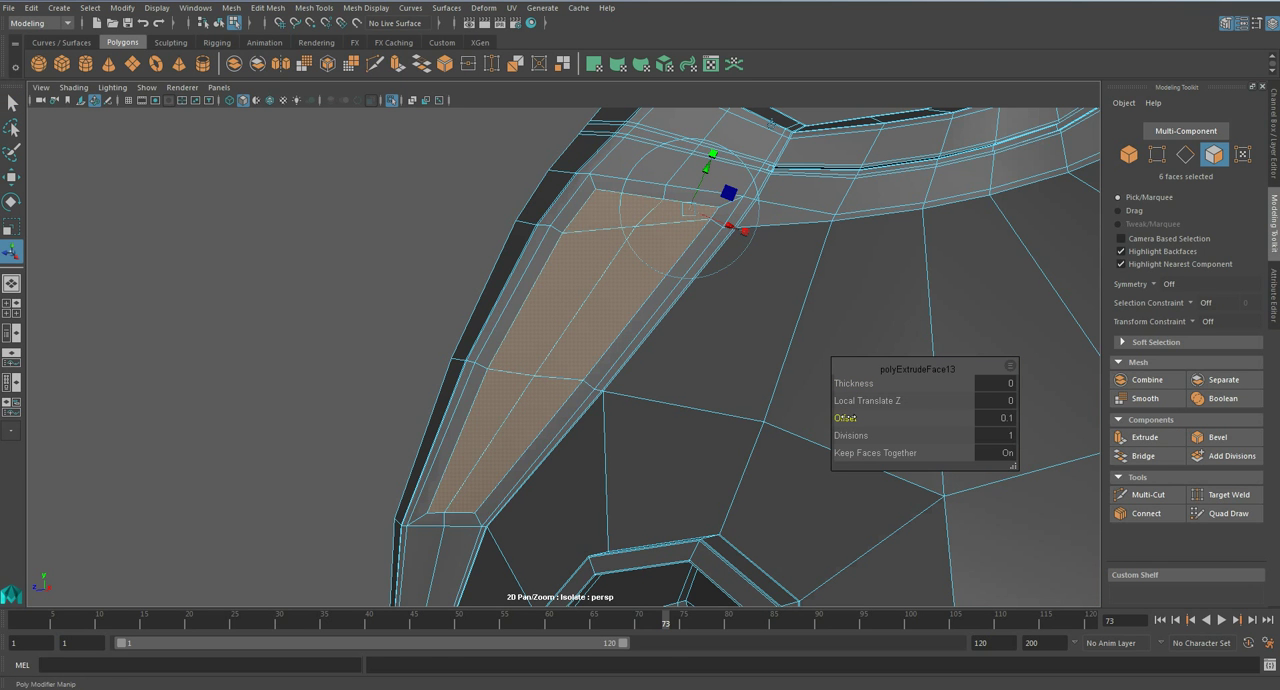
# - Bevel the border edge loop of the inset panel on the centre strip with fraction 0.5 and one segment
pyautogui.press('q')
pyautogui.moveTo(614, 283); pyautogui.dragTo(620, 241, button='right')
pyautogui.doubleClick(658, 272)
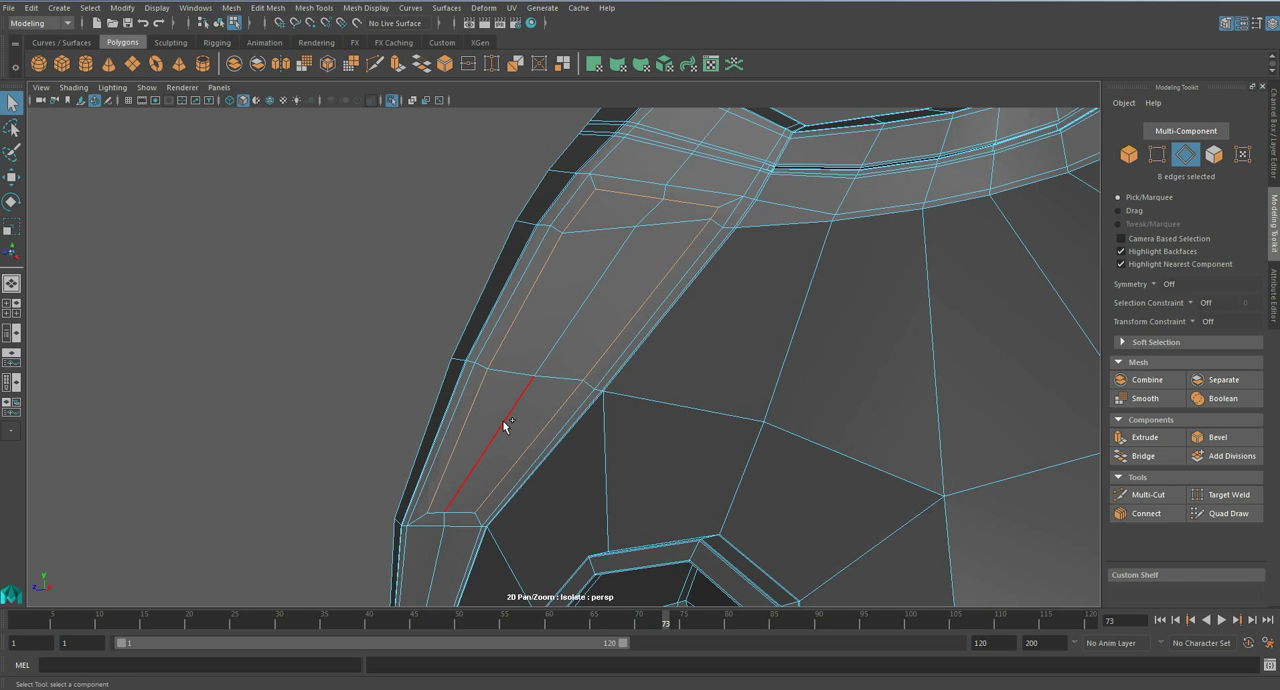
pyautogui.click(1217, 437)
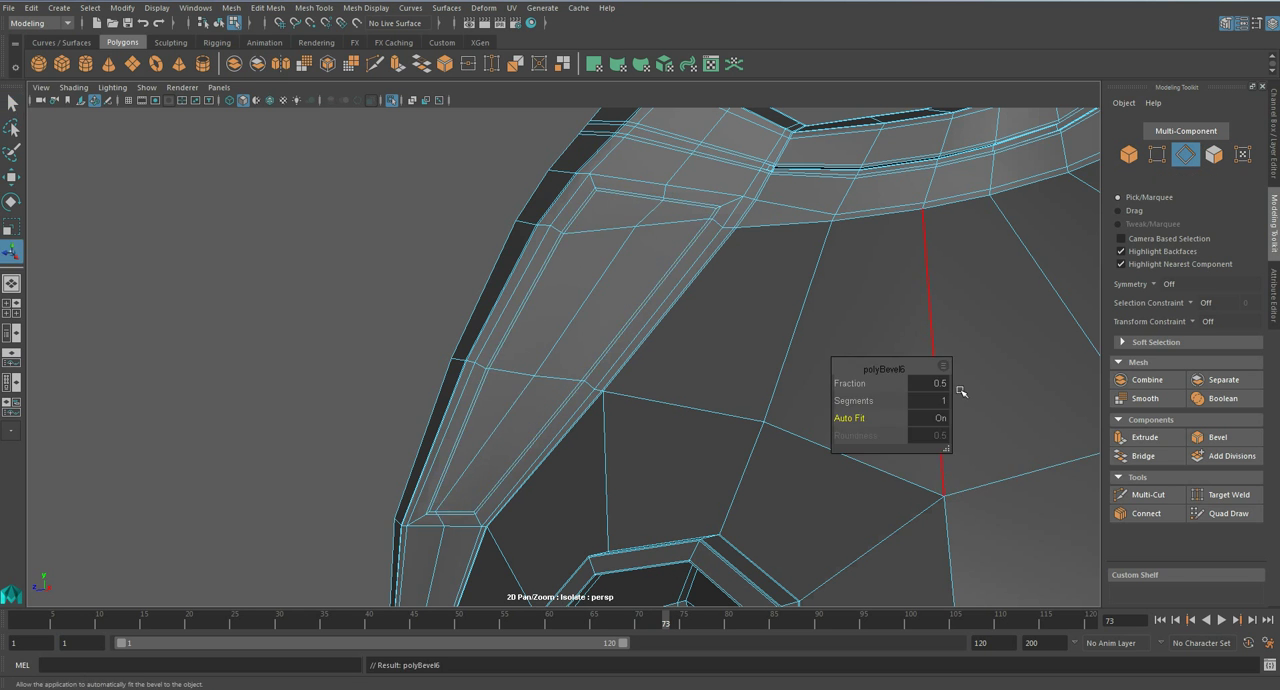
pyautogui.press('q')
# - Extrude the thin face loop around the inset panel with a negative thickness to form a groove
pyautogui.moveTo(647, 289); pyautogui.dragTo(646, 316, button='right')
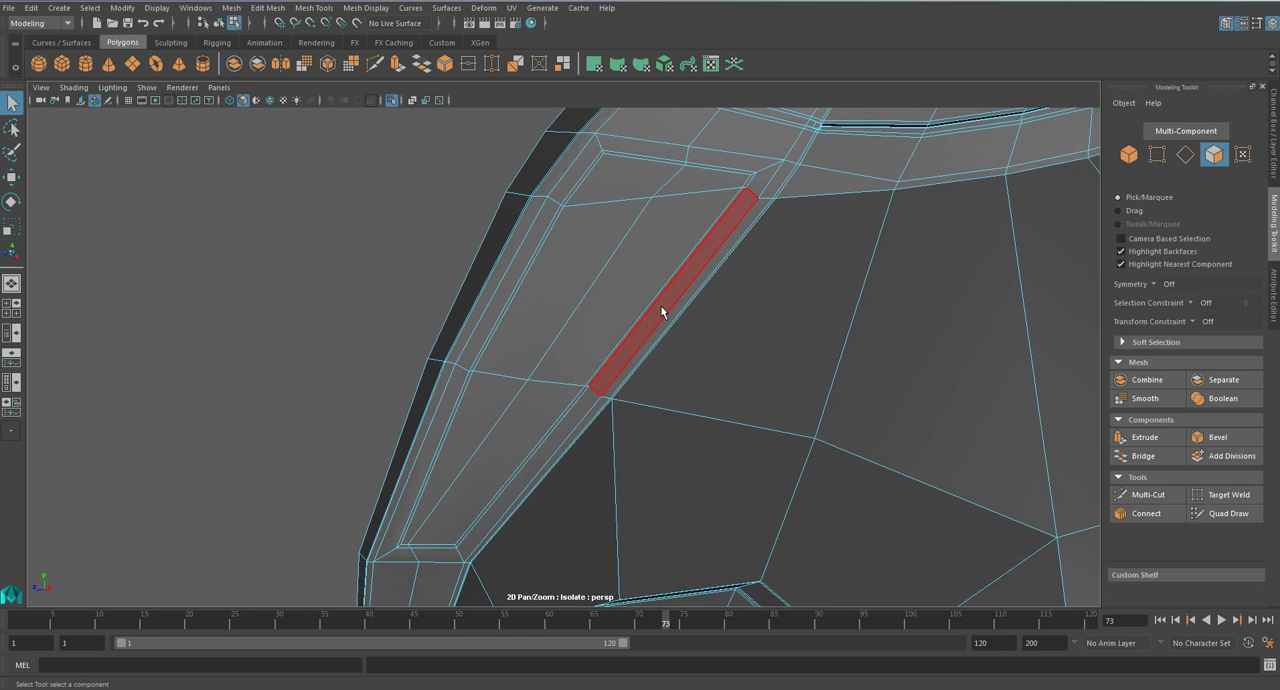
pyautogui.scroll(5, 663, 309)
pyautogui.doubleClick(603, 426)
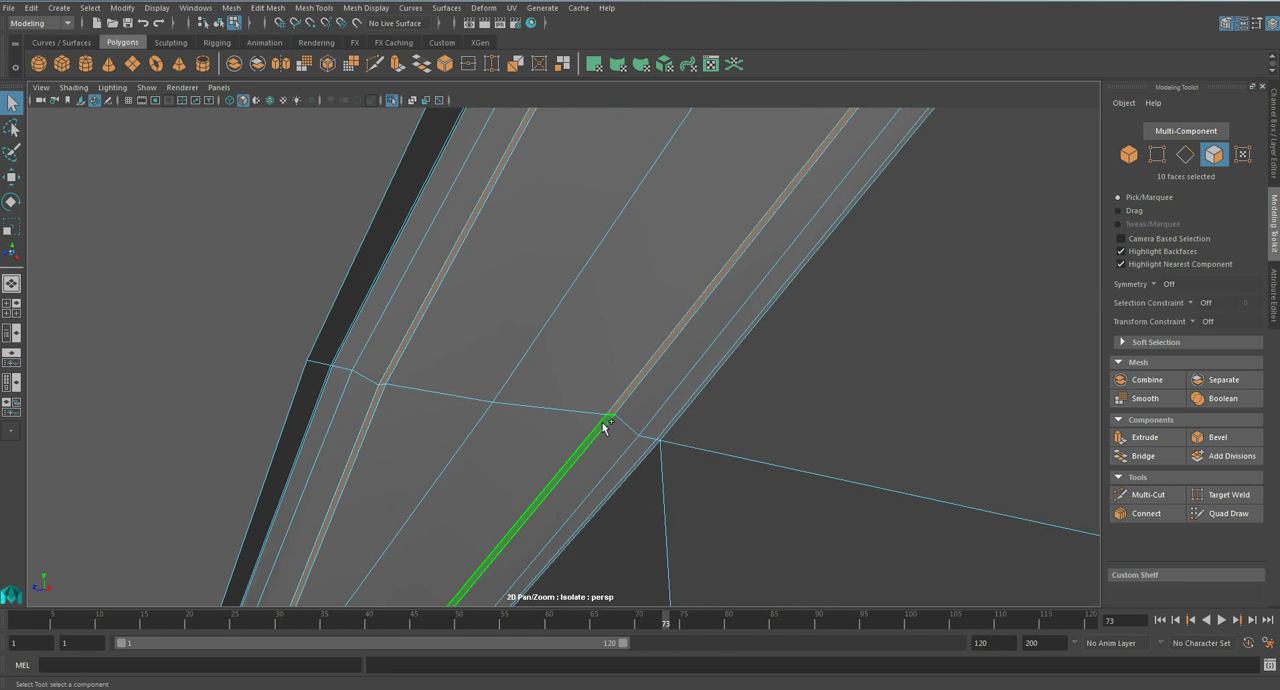
pyautogui.click(1148, 437)
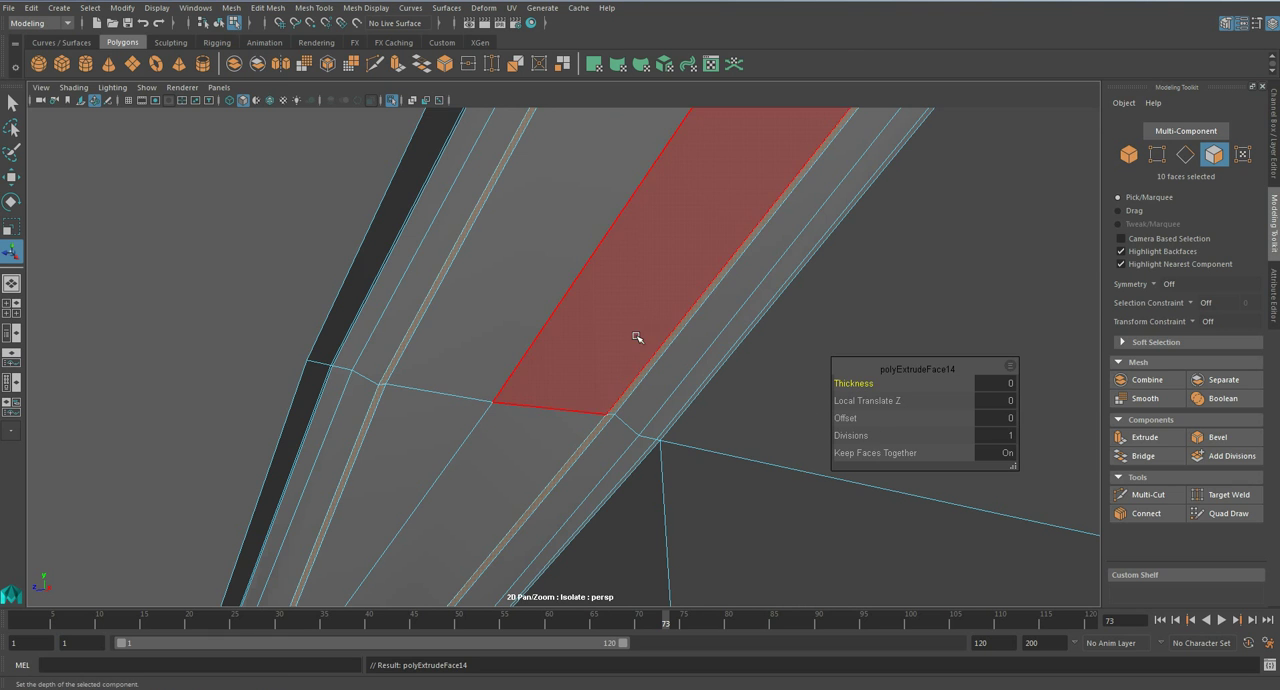
pyautogui.moveTo(856, 383); pyautogui.dragTo(851, 383)
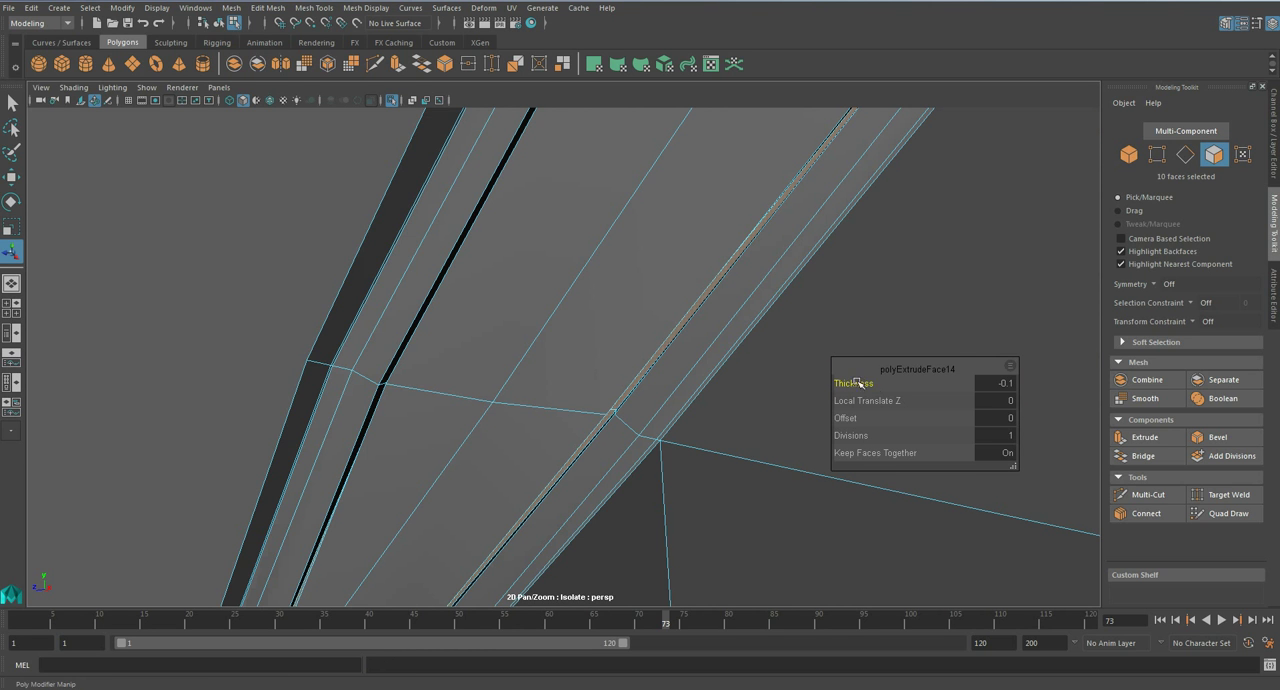
pyautogui.click(999, 384)
pyautogui.press('Return')
pyautogui.press('q')
# - Preview the chest armour smoothed and save the scene over the existing file
pyautogui.press('3')
pyautogui.moveTo(726, 271); pyautogui.dragTo(792, 250, button='right')
pyautogui.scroll(-12, 787, 283)
pyautogui.keyDown('alt'); pyautogui.moveTo(866, 262); pyautogui.dragTo(671, 320); pyautogui.keyUp('alt')
pyautogui.hotkey('ctrl', 's')
pyautogui.press('Return')
# - Return the chest armour to unsmoothed display and try a Multi-Cut line at the breast plate's lower edge beside the armhole
pyautogui.scroll(5, 679, 385)
pyautogui.click(681, 384)
pyautogui.keyDown('alt'); pyautogui.moveTo(681, 384); pyautogui.dragTo(881, 461); pyautogui.keyUp('alt')
pyautogui.press('1')
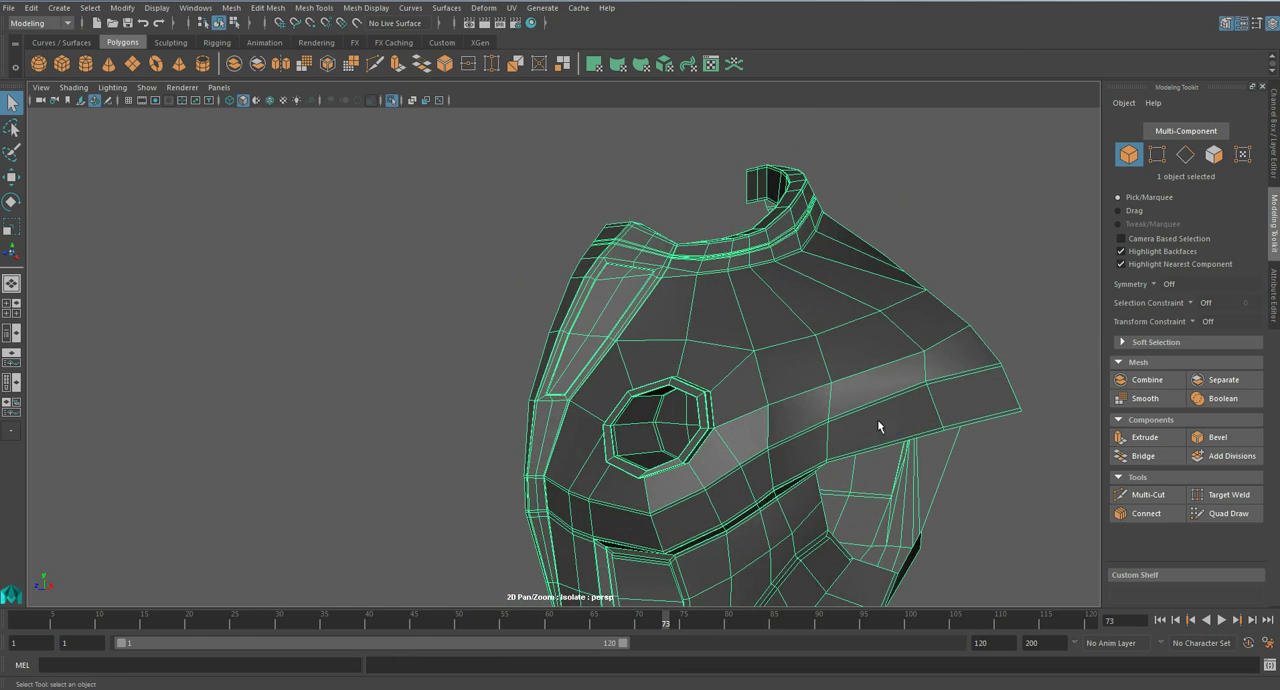
pyautogui.keyDown('alt'); pyautogui.moveTo(836, 323); pyautogui.dragTo(790, 415); pyautogui.keyUp('alt')
pyautogui.click(1146, 494)
pyautogui.keyDown('alt'); pyautogui.moveTo(757, 366); pyautogui.dragTo(810, 307); pyautogui.keyUp('alt')
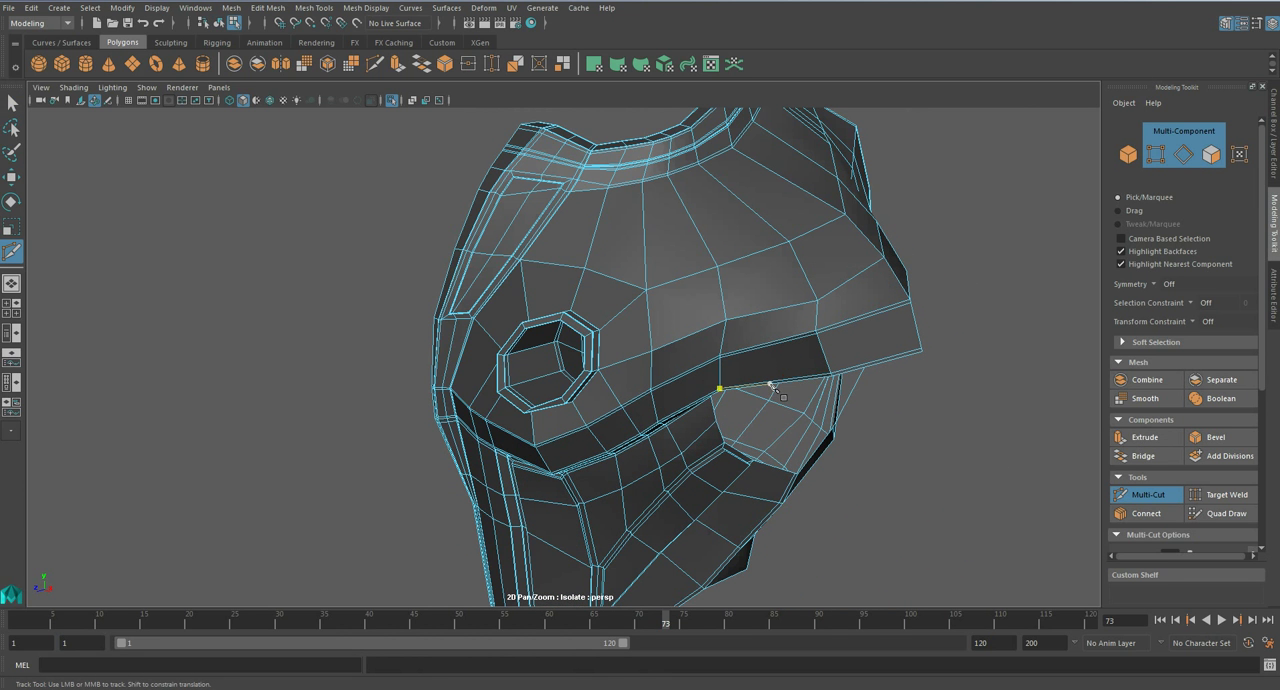
pyautogui.click(750, 262)
pyautogui.click(767, 314)
pyautogui.keyDown('alt'); pyautogui.moveTo(773, 337); pyautogui.dragTo(762, 268); pyautogui.keyUp('alt')
pyautogui.keyDown('alt'); pyautogui.moveTo(762, 268); pyautogui.dragTo(786, 283, button='right'); pyautogui.keyUp('alt')
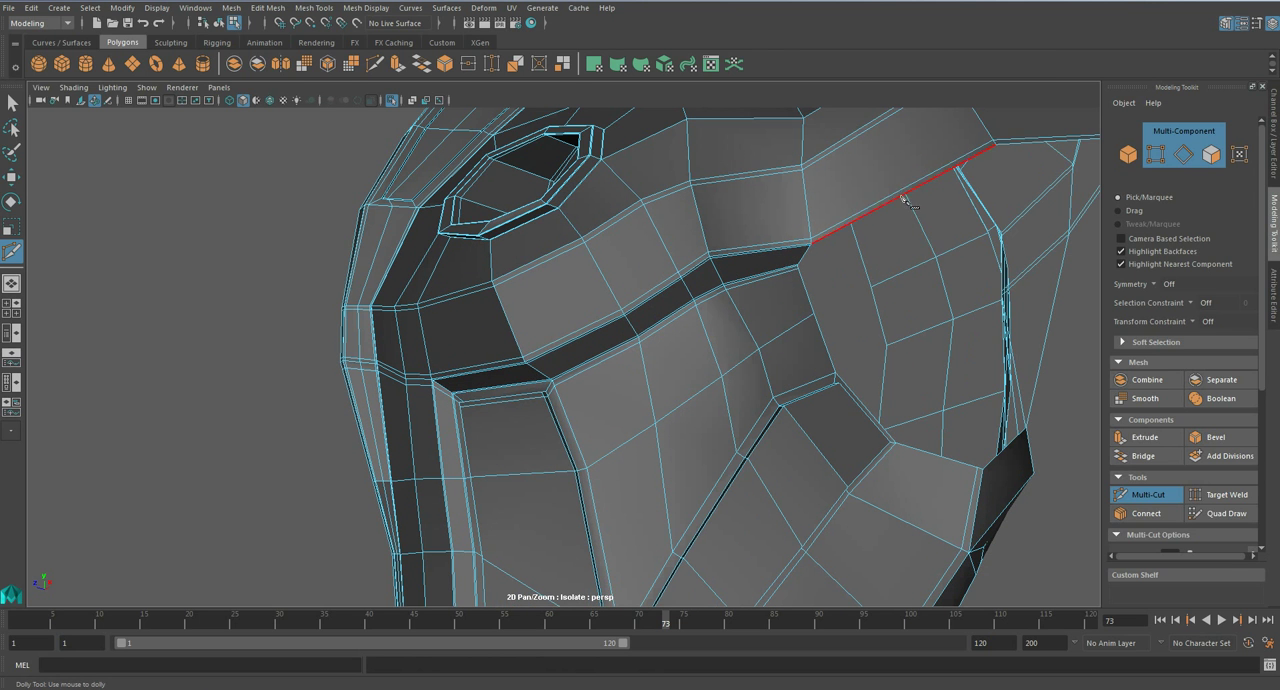
# - Cut a panel line from the breast plate's lower edge up its side and over towards the shoulder
pyautogui.keyDown('alt'); pyautogui.moveTo(895, 205); pyautogui.dragTo(879, 325); pyautogui.keyUp('alt')
pyautogui.click(900, 359)
pyautogui.click(849, 274)
pyautogui.click(867, 195)
pyautogui.keyDown('alt'); pyautogui.moveTo(903, 237); pyautogui.dragTo(843, 248); pyautogui.keyUp('alt')
pyautogui.click(838, 312)
pyautogui.keyDown('alt'); pyautogui.moveTo(838, 312); pyautogui.dragTo(628, 209); pyautogui.keyUp('alt')
pyautogui.keyDown('alt'); pyautogui.moveTo(628, 209); pyautogui.dragTo(603, 226, button='right'); pyautogui.keyUp('alt')
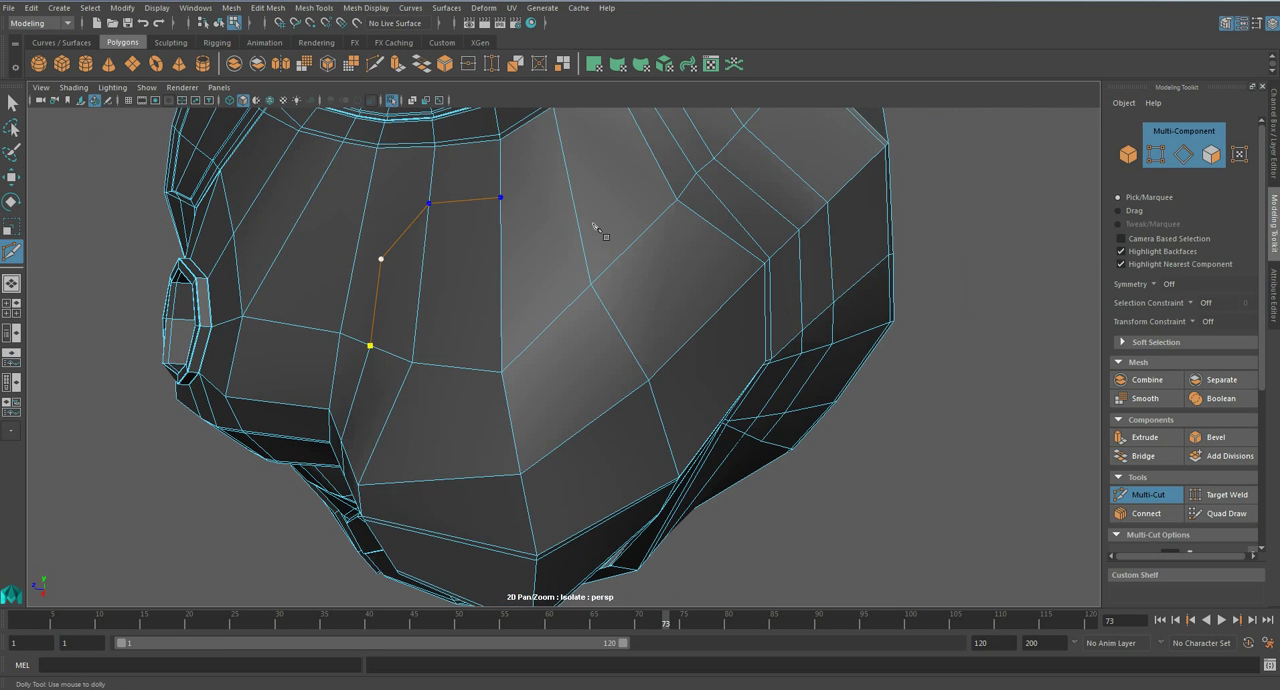
# - Continue the panel line in an arc over the upper shoulder area and down its back side, replacing the misplaced points
pyautogui.click(572, 197)
pyautogui.click(616, 214)
pyautogui.click(706, 328)
pyautogui.keyDown('alt'); pyautogui.moveTo(706, 328); pyautogui.dragTo(563, 140); pyautogui.keyUp('alt')
pyautogui.keyDown('alt'); pyautogui.moveTo(563, 140); pyautogui.dragTo(625, 377, button='middle'); pyautogui.keyUp('alt')
pyautogui.hotkey('ctrl', 'z')
pyautogui.keyDown('alt'); pyautogui.moveTo(576, 260); pyautogui.dragTo(622, 263); pyautogui.keyUp('alt')
pyautogui.click(587, 233)
pyautogui.click(651, 290)
pyautogui.click(687, 373)
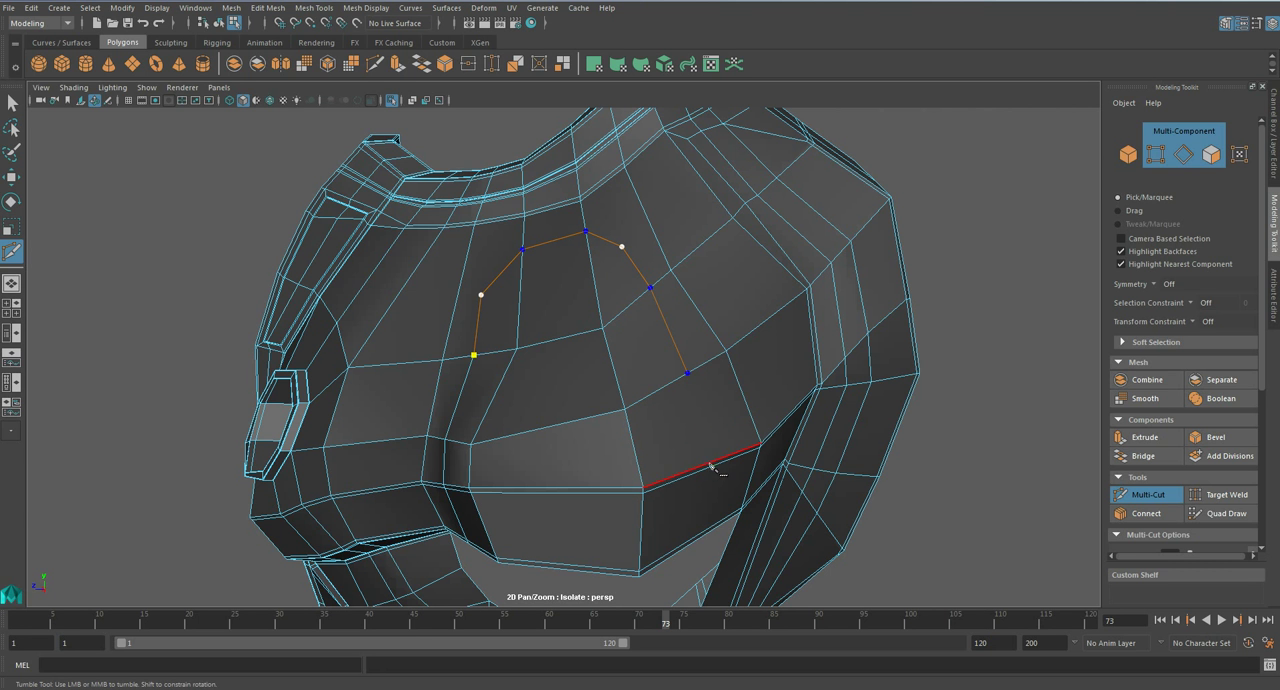
# - Cut a connecting edge from the rear corner of the arc up to the vertex at the neck collar
pyautogui.keyDown('alt'); pyautogui.moveTo(718, 464); pyautogui.dragTo(683, 330); pyautogui.keyUp('alt')
pyautogui.click(657, 319)
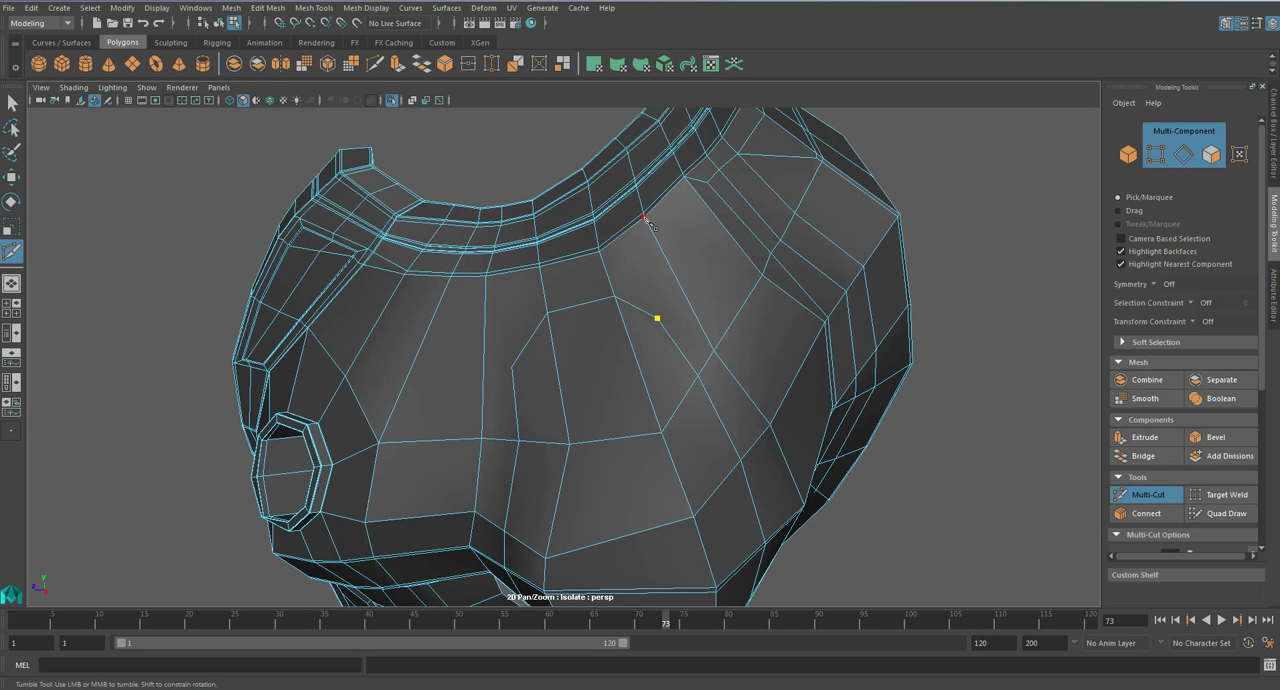
pyautogui.click(645, 216)
pyautogui.press('Return')
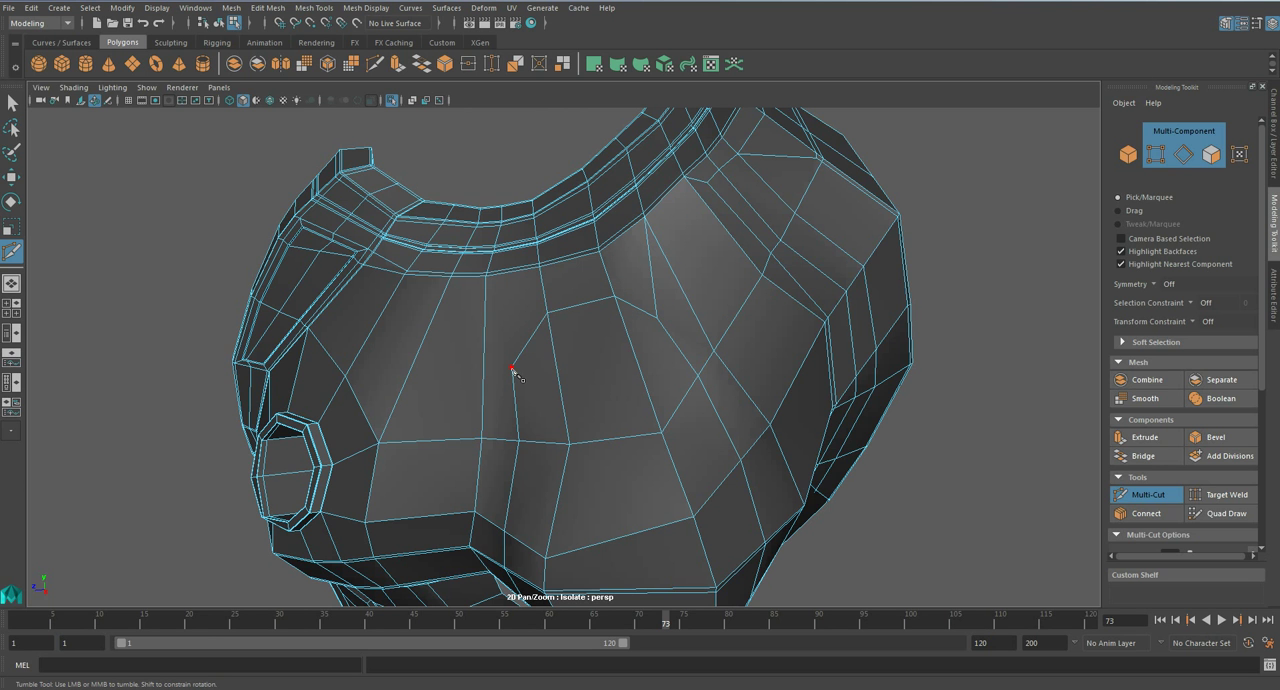
# - Bevel the arched panel line's edges with fraction 0.5 and one segment after checking them in smooth preview
pyautogui.press('q')
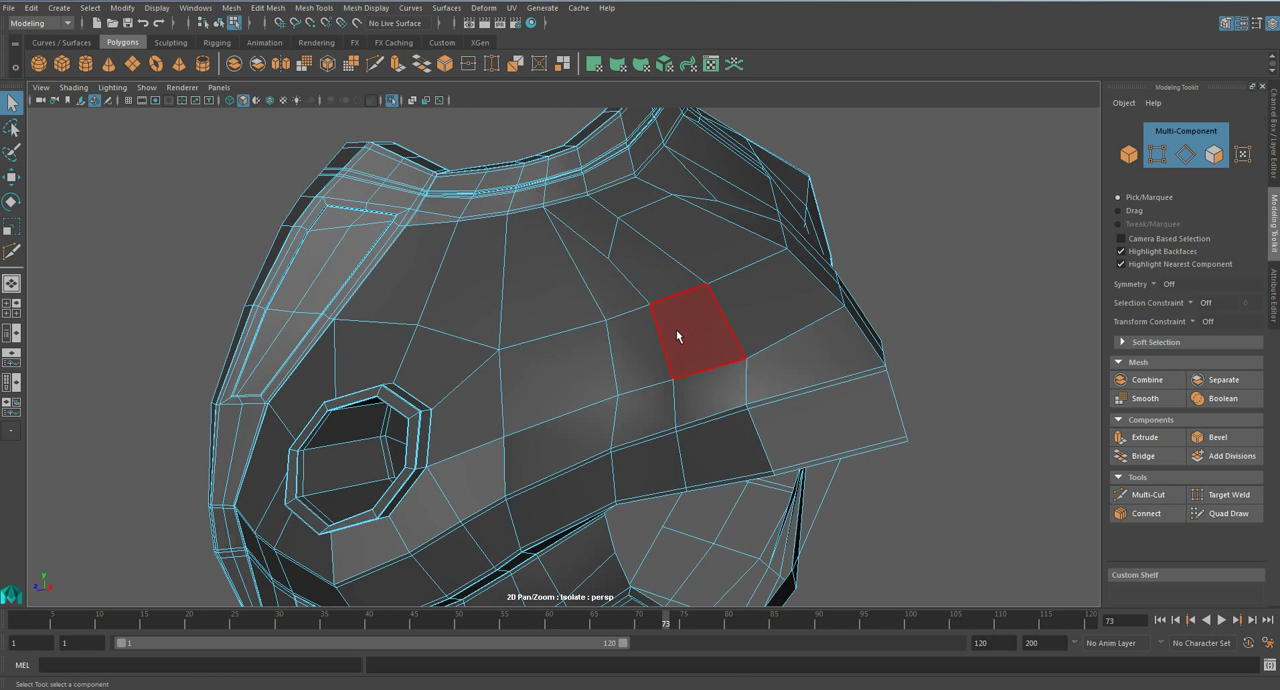
pyautogui.moveTo(677, 335); pyautogui.dragTo(669, 261, button='right')
pyautogui.doubleClick(662, 336)
pyautogui.press('3')
pyautogui.keyDown('alt'); pyautogui.moveTo(672, 360); pyautogui.dragTo(706, 233); pyautogui.keyUp('alt')
pyautogui.press('1')
pyautogui.click(1218, 437)
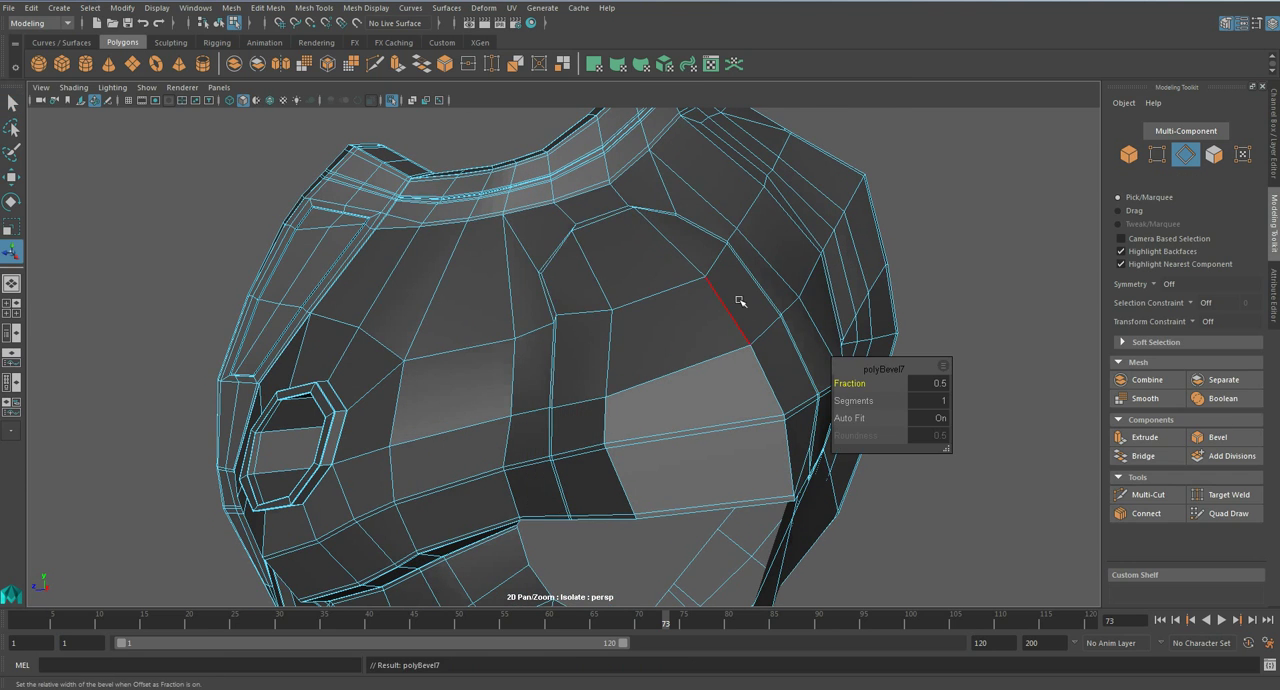
pyautogui.moveTo(731, 304)
pyautogui.keyDown('alt'); pyautogui.mouseDown()
pyautogui.moveTo(711, 309)
pyautogui.moveTo(731, 314)
pyautogui.mouseUp(); pyautogui.keyUp('alt')
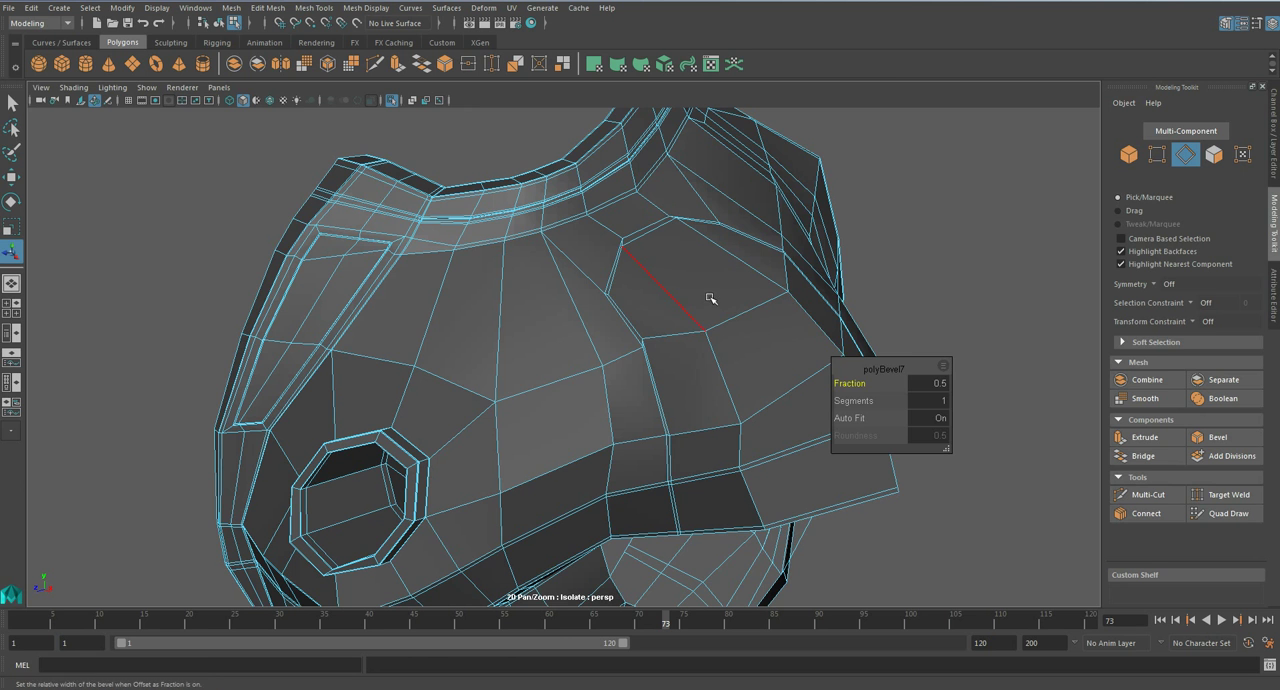
# - Reposition the vertices at the upper corners of the bevelled strip to even out its width
pyautogui.press('q')
pyautogui.keyDown('alt'); pyautogui.moveTo(664, 286); pyautogui.dragTo(655, 293); pyautogui.keyUp('alt')
pyautogui.scroll(4, 655, 295)
pyautogui.moveTo(655, 250); pyautogui.dragTo(587, 249, button='right')
pyautogui.scroll(5, 645, 245)
pyautogui.click(585, 350)
pyautogui.press('w')
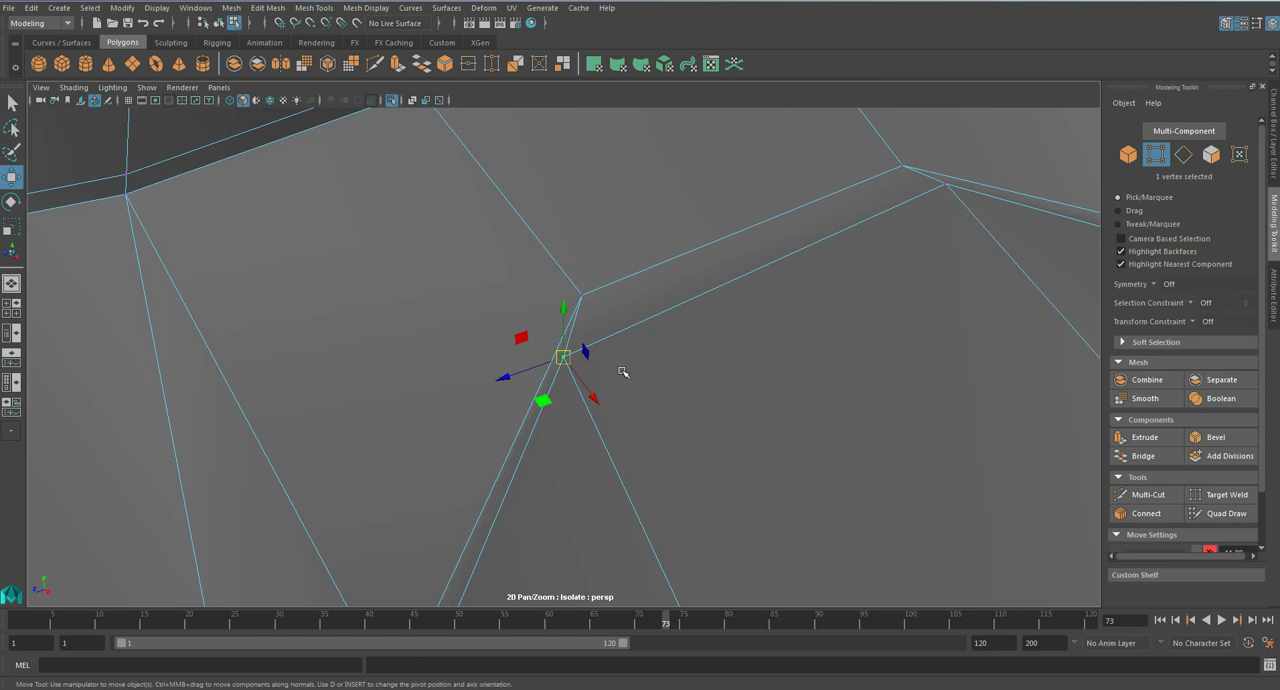
pyautogui.hotkey('ctrl', 'z')
pyautogui.moveTo(546, 401); pyautogui.dragTo(575, 368)
pyautogui.click(946, 189)
pyautogui.moveTo(945, 221); pyautogui.dragTo(937, 222)
pyautogui.scroll(-2, 829, 303)
# - Adjust the next corner vertex further along the bevelled arch to keep the strip evenly wide
pyautogui.keyDown('alt'); pyautogui.moveTo(563, 506); pyautogui.dragTo(631, 306, button='middle'); pyautogui.keyUp('alt')
pyautogui.keyDown('alt'); pyautogui.moveTo(631, 306); pyautogui.dragTo(643, 314); pyautogui.keyUp('alt')
pyautogui.scroll(-1, 650, 330)
pyautogui.keyDown('alt'); pyautogui.moveTo(681, 409); pyautogui.dragTo(633, 192, button='middle'); pyautogui.keyUp('alt')
pyautogui.scroll(-1, 633, 192)
pyautogui.click(611, 333)
pyautogui.moveTo(638, 301); pyautogui.dragTo(660, 324)
pyautogui.keyDown('alt'); pyautogui.moveTo(785, 325); pyautogui.dragTo(699, 316); pyautogui.keyUp('alt')
pyautogui.scroll(-3, 740, 345)
pyautogui.keyDown('alt'); pyautogui.moveTo(808, 378); pyautogui.dragTo(840, 362); pyautogui.keyUp('alt')
# - Select the full face strip along the arched panel line and extrude it with a thickness of 0.01
pyautogui.scroll(-2, 694, 357)
pyautogui.keyDown('alt'); pyautogui.moveTo(683, 468); pyautogui.dragTo(650, 376, button='middle'); pyautogui.keyUp('alt')
pyautogui.moveTo(650, 378); pyautogui.dragTo(650, 369, button='right')
pyautogui.click(654, 391)
pyautogui.press('q')
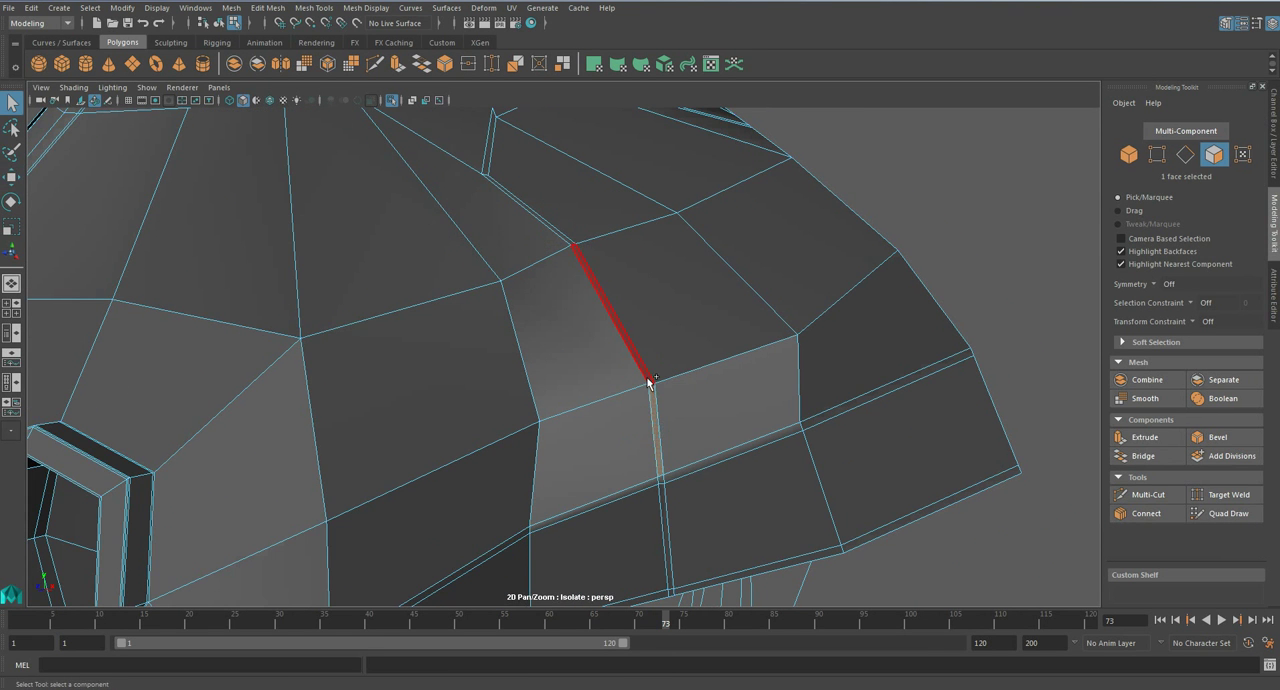
pyautogui.doubleClick(687, 385)
pyautogui.doubleClick(657, 410)
pyautogui.click(1150, 437)
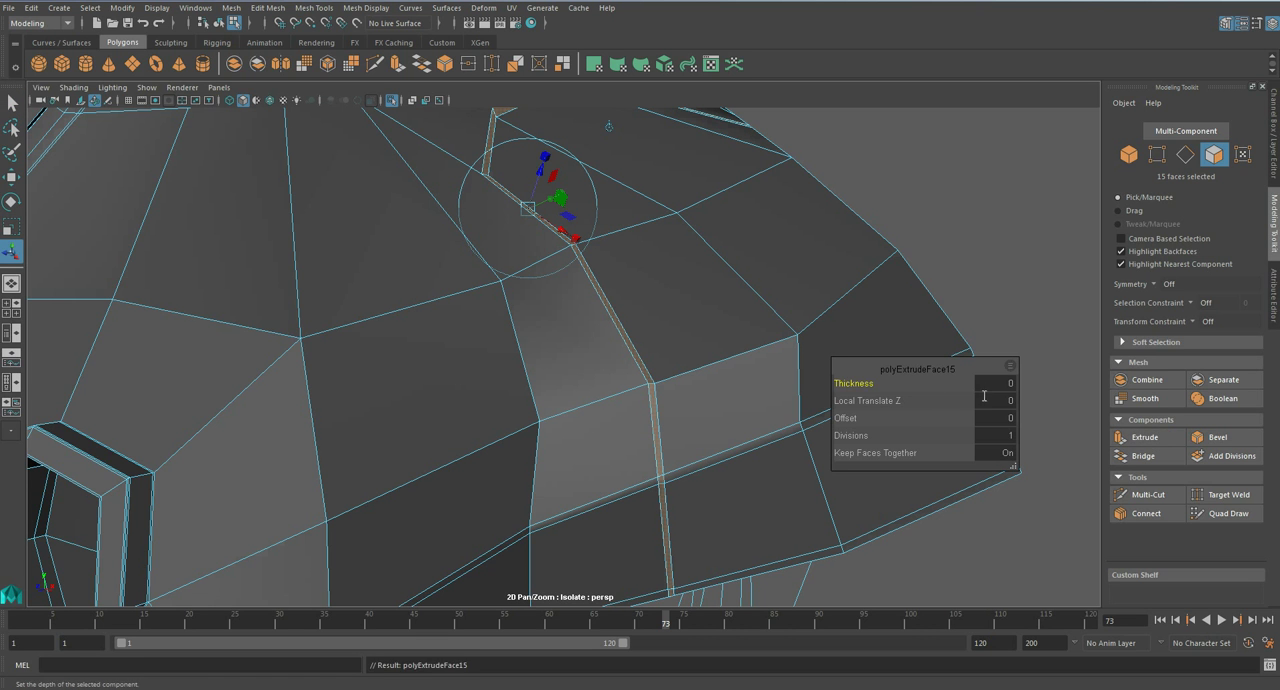
pyautogui.click(1003, 385)
pyautogui.write('0.01')
pyautogui.press('Return')
pyautogui.press('q')
# - Display the chest smoothed and extrude the same face strip again with a negative thickness to deepen the groove
pyautogui.press('3')
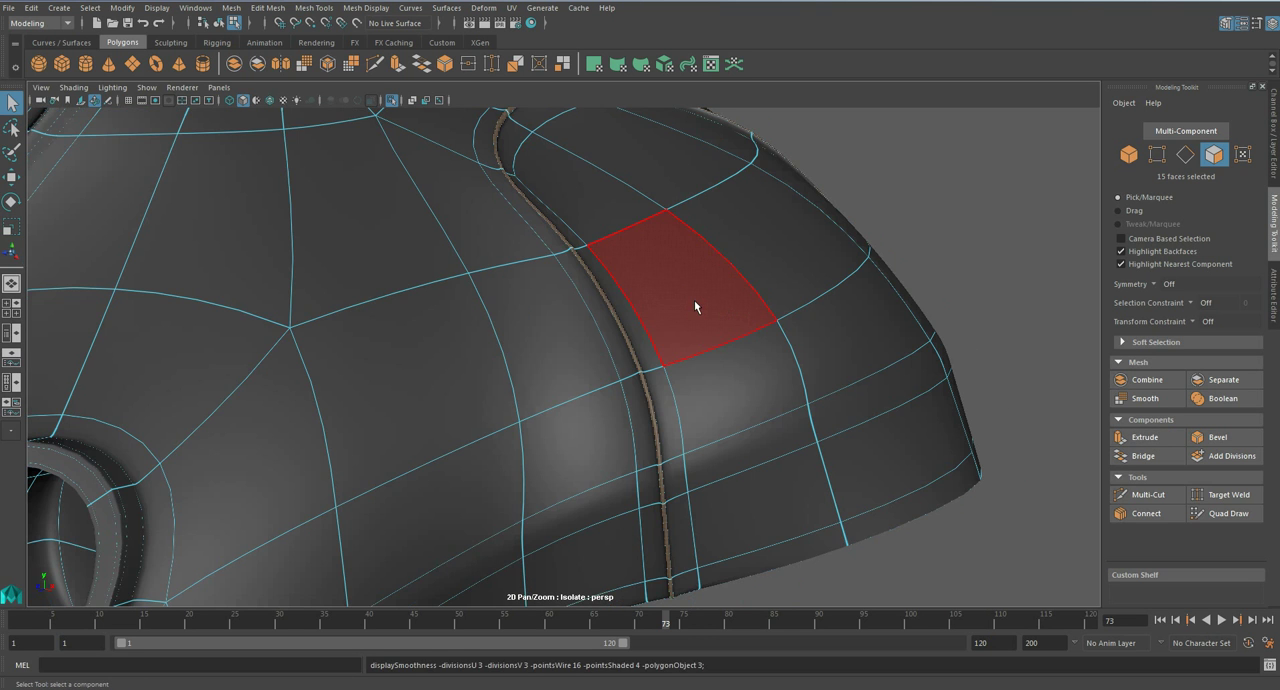
pyautogui.click(1145, 437)
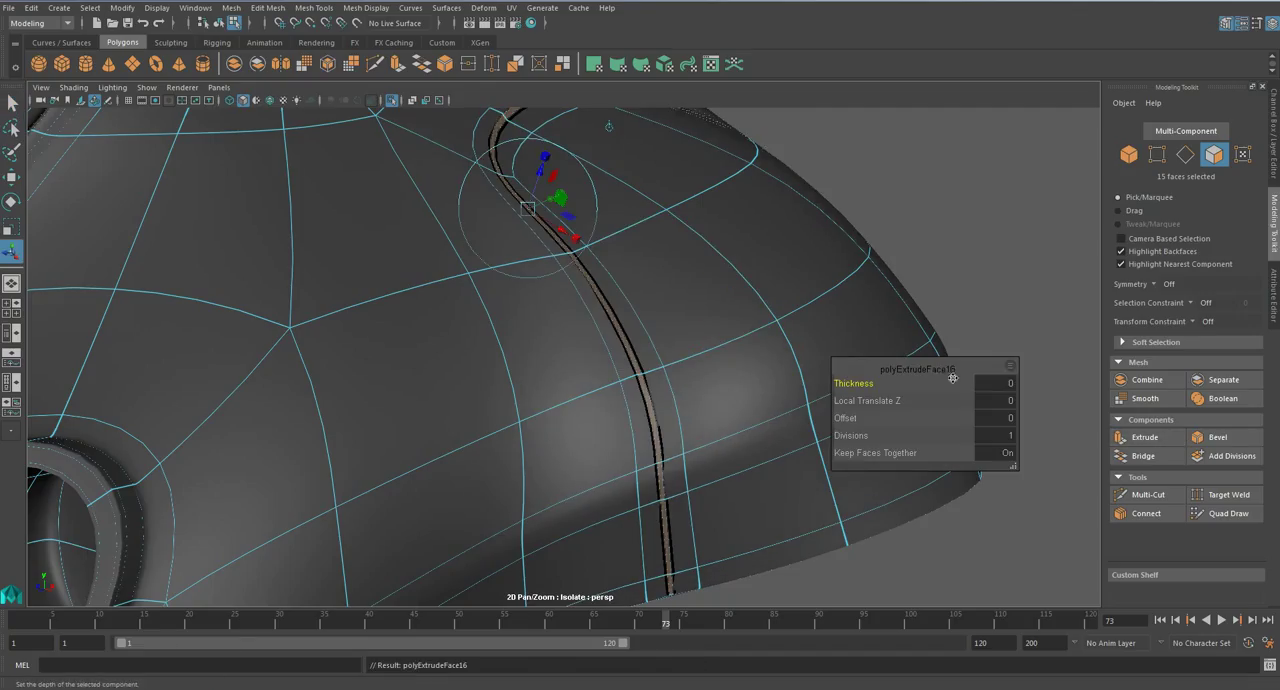
pyautogui.click(1010, 383)
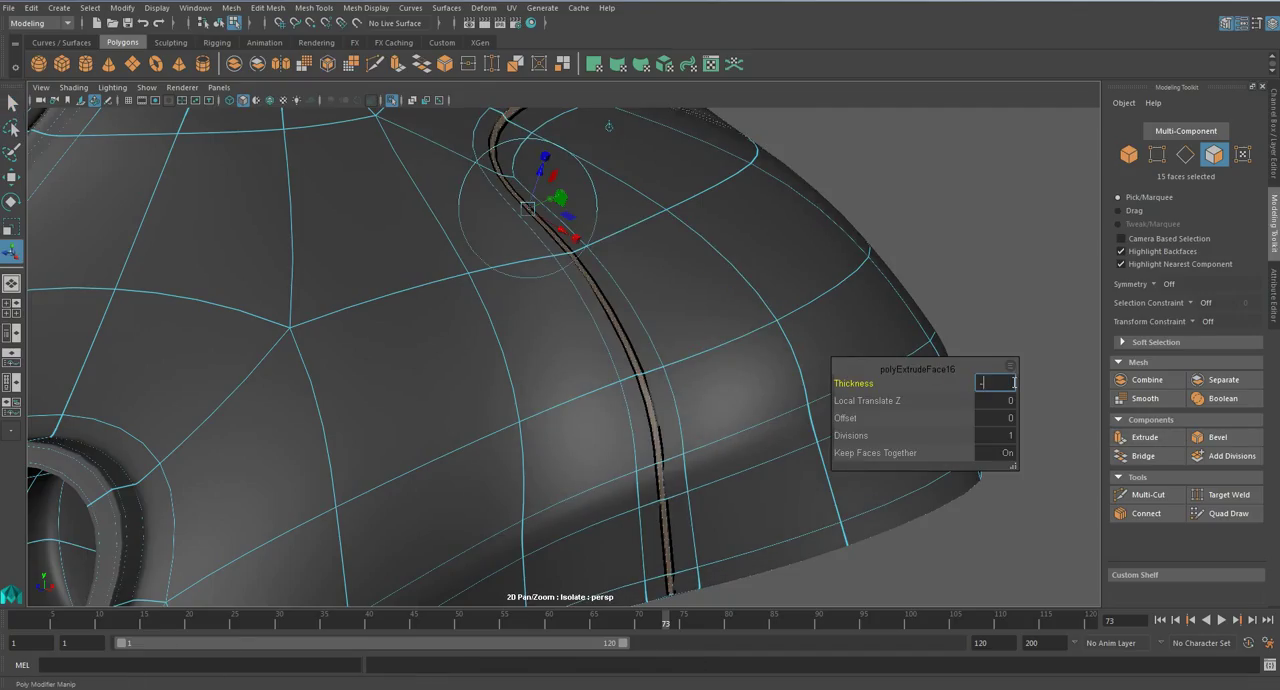
pyautogui.press('Return')
pyautogui.press('q')
# - Leave isolation and examine the smoothed chest armour and its new groove on the full character
pyautogui.moveTo(736, 316); pyautogui.dragTo(785, 293, button='right')
pyautogui.scroll(-3, 785, 293)
pyautogui.scroll(-4, 785, 291)
pyautogui.click(738, 323)
pyautogui.keyDown('alt'); pyautogui.moveTo(738, 323); pyautogui.dragTo(577, 349); pyautogui.keyUp('alt')
pyautogui.hotkey('ctrl', '1')
pyautogui.scroll(-8, 602, 356)
pyautogui.keyDown('alt'); pyautogui.moveTo(577, 349); pyautogui.dragTo(603, 420, button='middle'); pyautogui.keyUp('alt')
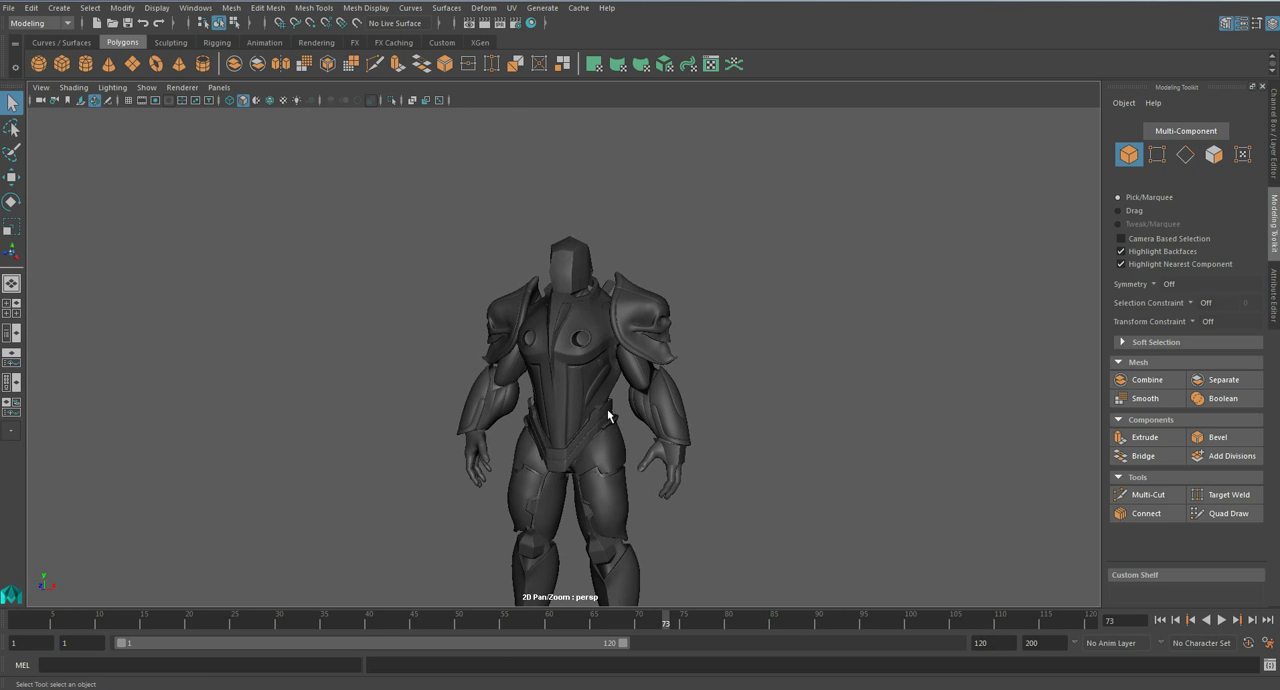
pyautogui.scroll(6, 604, 361)
pyautogui.keyDown('alt'); pyautogui.moveTo(606, 363); pyautogui.dragTo(633, 358); pyautogui.keyUp('alt')
# - Select the chest armour, return it to unsmoothed display and isolate it again
pyautogui.click(631, 320)
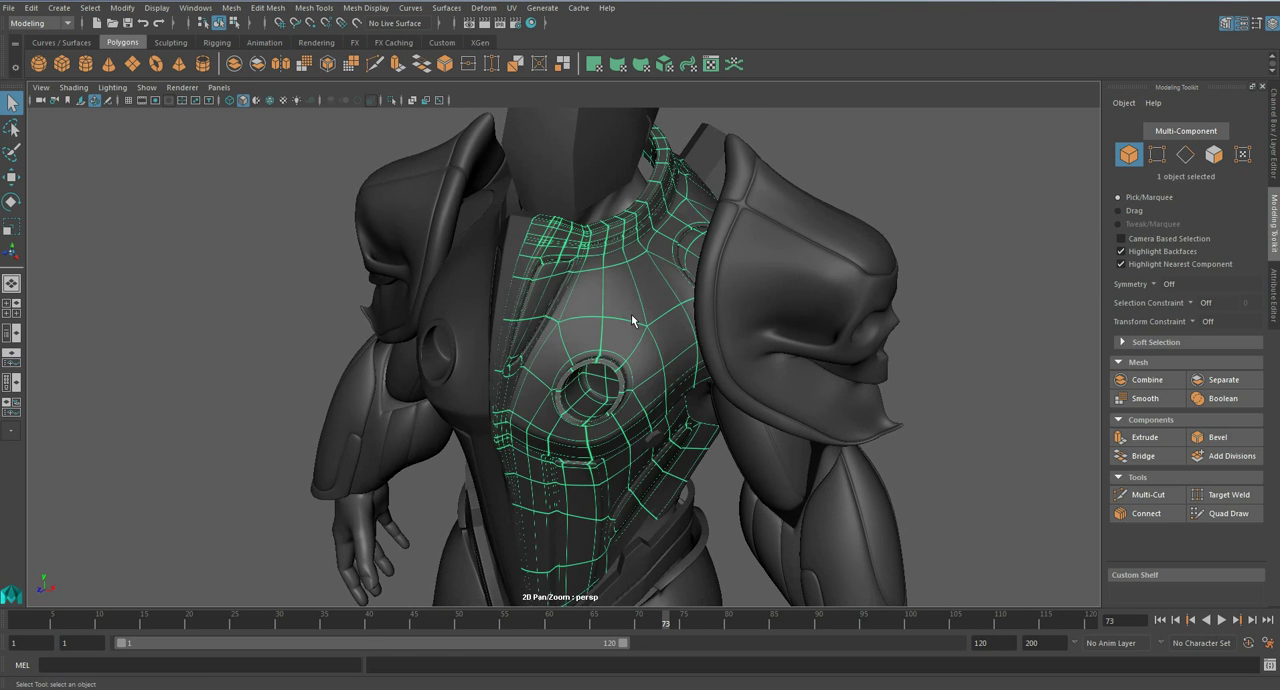
pyautogui.scroll(2, 654, 339)
pyautogui.press('1')
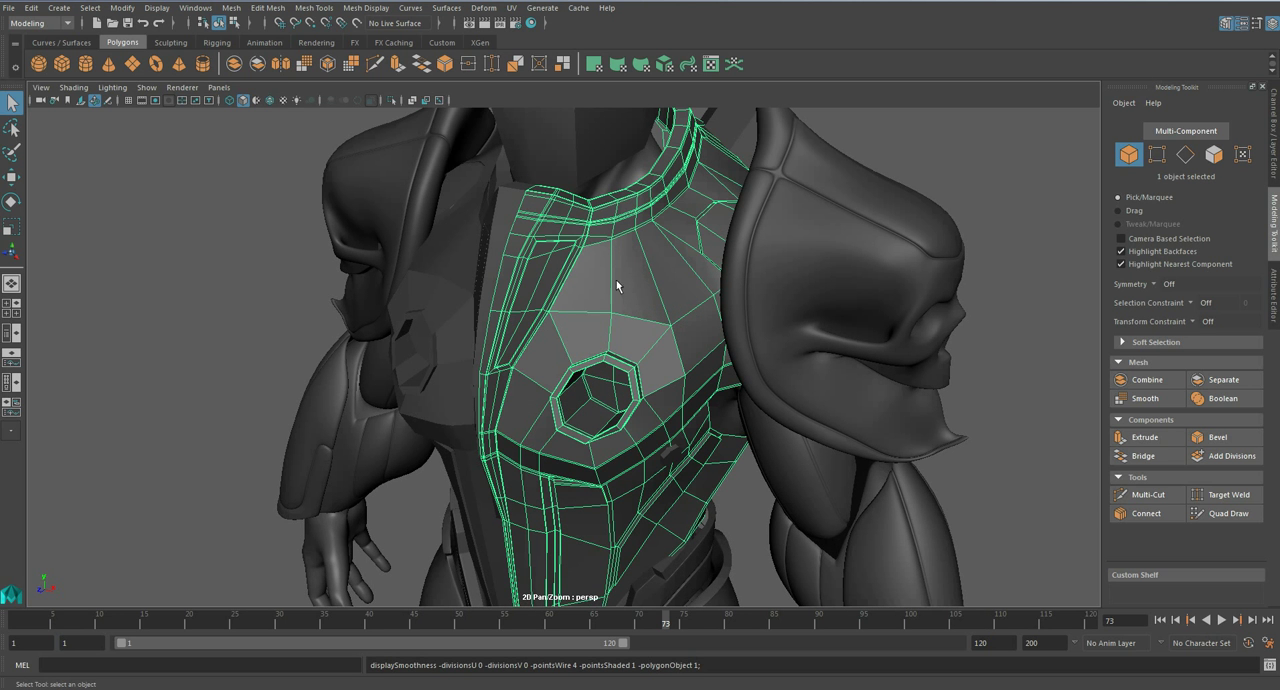
pyautogui.moveTo(629, 297)
pyautogui.keyDown('alt'); pyautogui.mouseDown()
pyautogui.moveTo(583, 282)
pyautogui.moveTo(675, 274)
pyautogui.moveTo(580, 271)
pyautogui.moveTo(623, 283)
pyautogui.mouseUp(); pyautogui.keyUp('alt')
pyautogui.scroll(2, 649, 289)
pyautogui.scroll(2, 649, 289)
pyautogui.keyDown('alt'); pyautogui.moveTo(688, 286); pyautogui.dragTo(668, 361, button='middle'); pyautogui.keyUp('alt')
pyautogui.hotkey('ctrl', '1')
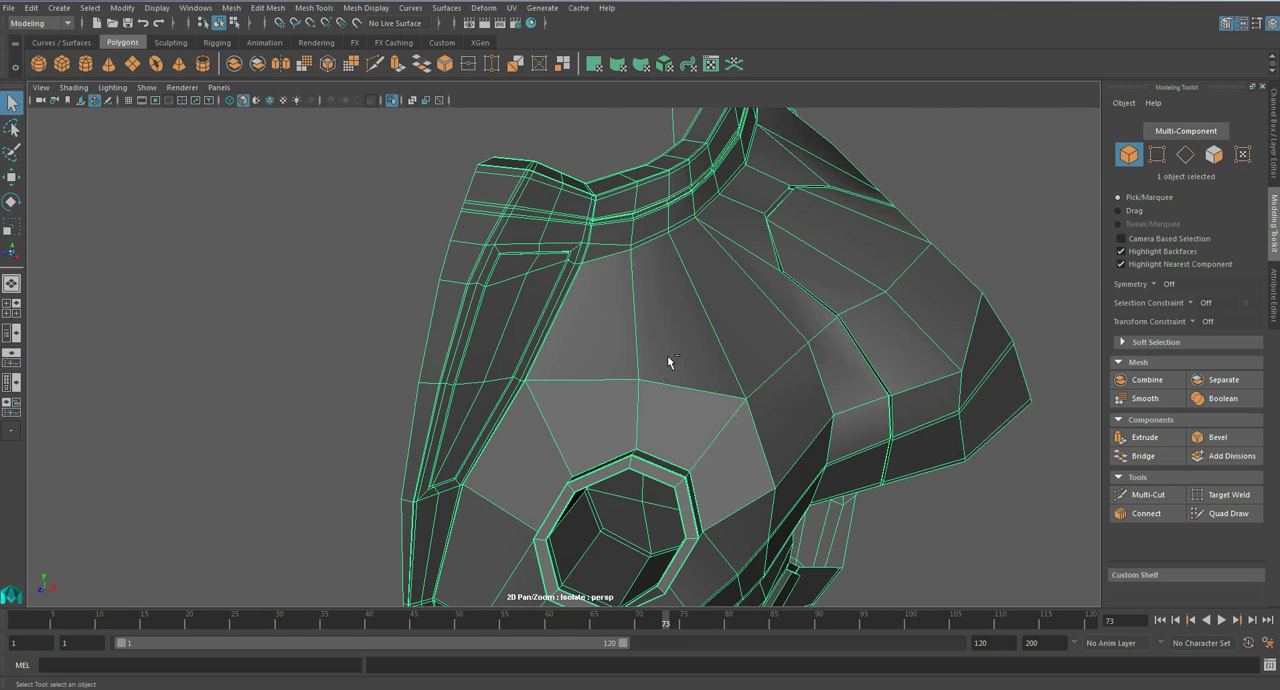
# - Start a Multi-Cut line from the centre strip's front edge across the inset panel and over the upper chest plate
pyautogui.scroll(4, 667, 355)
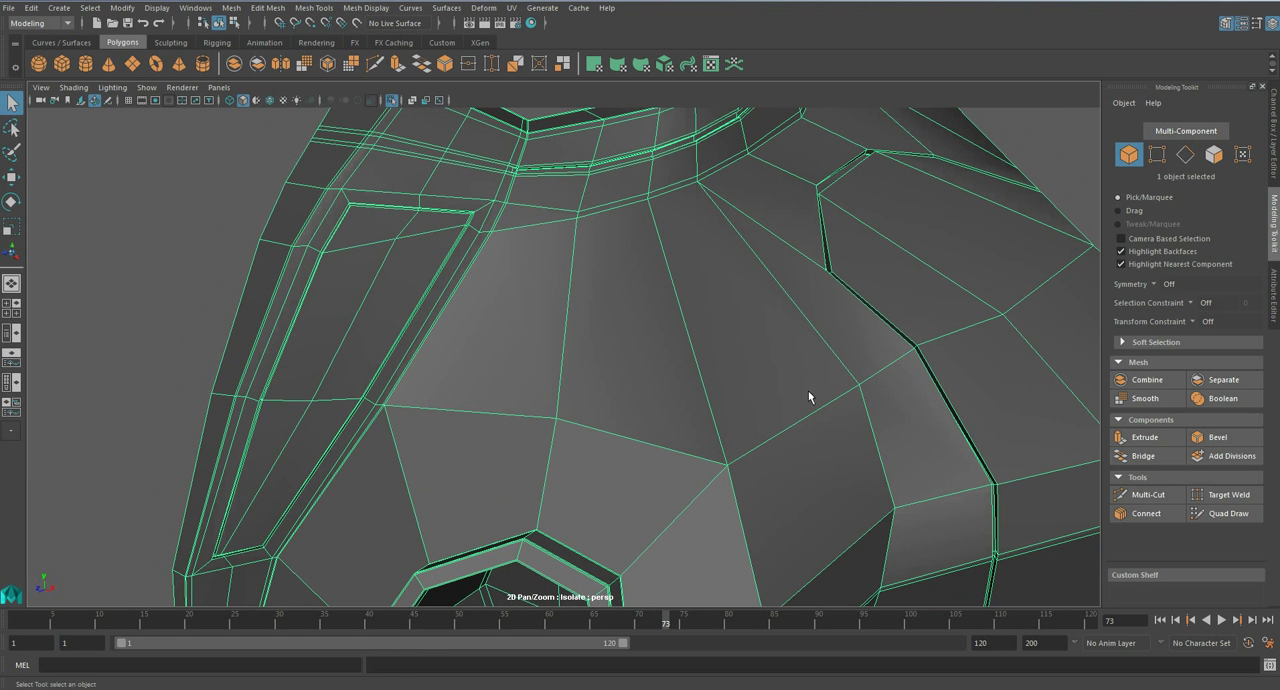
pyautogui.click(1147, 494)
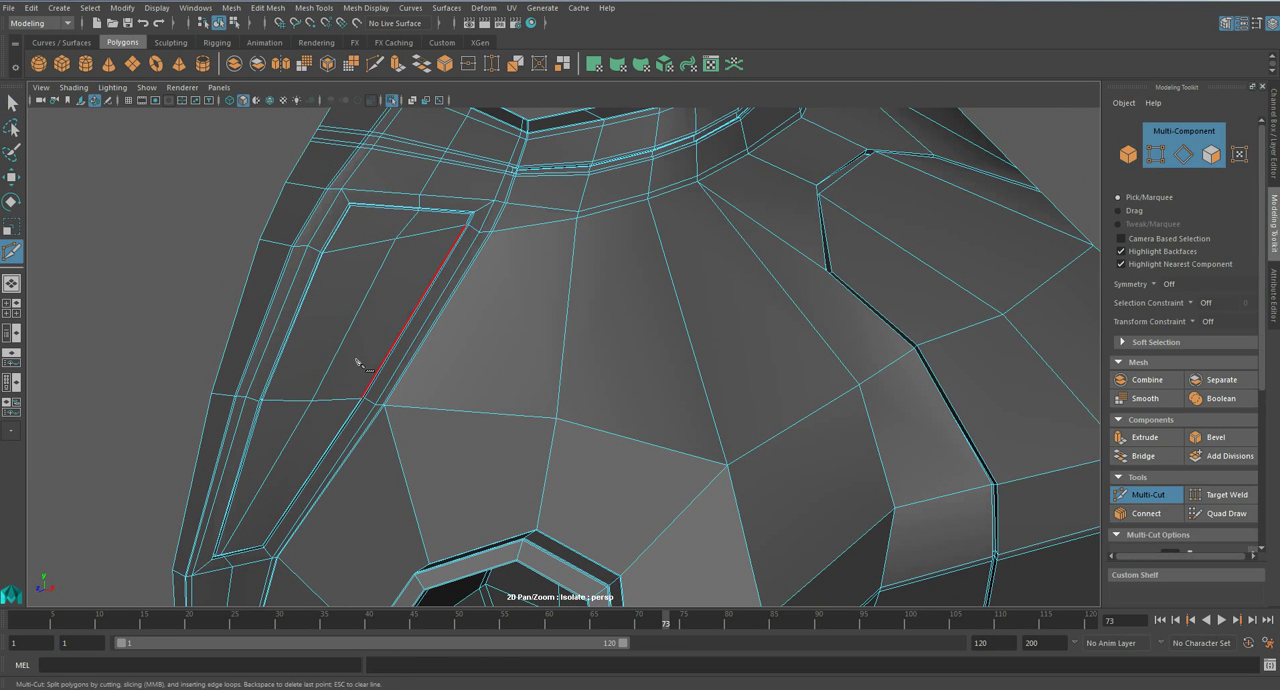
pyautogui.click(440, 317)
pyautogui.click(567, 316)
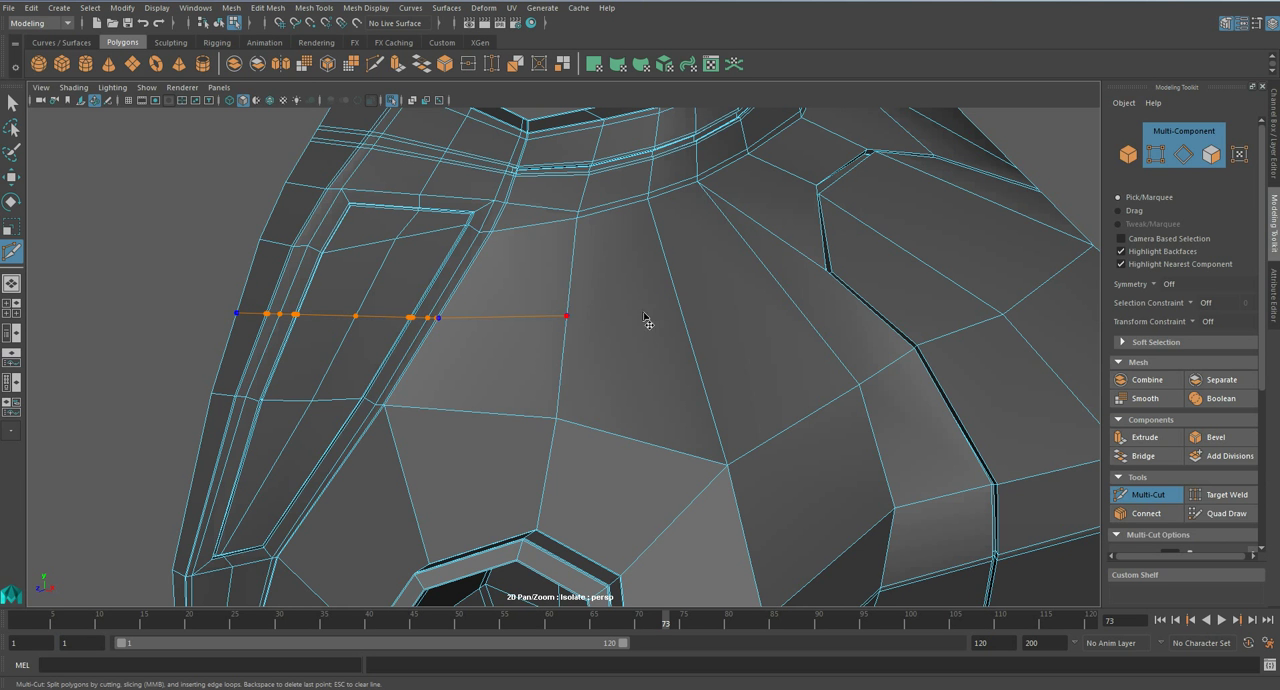
pyautogui.click(684, 318)
# - Turn the cut line downwards and continue it along the breast plate between the round socket and the arched groove
pyautogui.keyDown('alt'); pyautogui.moveTo(780, 364); pyautogui.dragTo(677, 303); pyautogui.keyUp('alt')
pyautogui.keyDown('alt'); pyautogui.moveTo(677, 303); pyautogui.dragTo(734, 334, button='middle'); pyautogui.keyUp('alt')
pyautogui.click(680, 250)
pyautogui.click(714, 335)
pyautogui.click(740, 472)
# - Finish the cut line with a sideways jog towards the arched groove and a final run down to the breast plate's lower rim
pyautogui.keyDown('alt'); pyautogui.moveTo(740, 472); pyautogui.dragTo(735, 292, button='middle'); pyautogui.keyUp('alt')
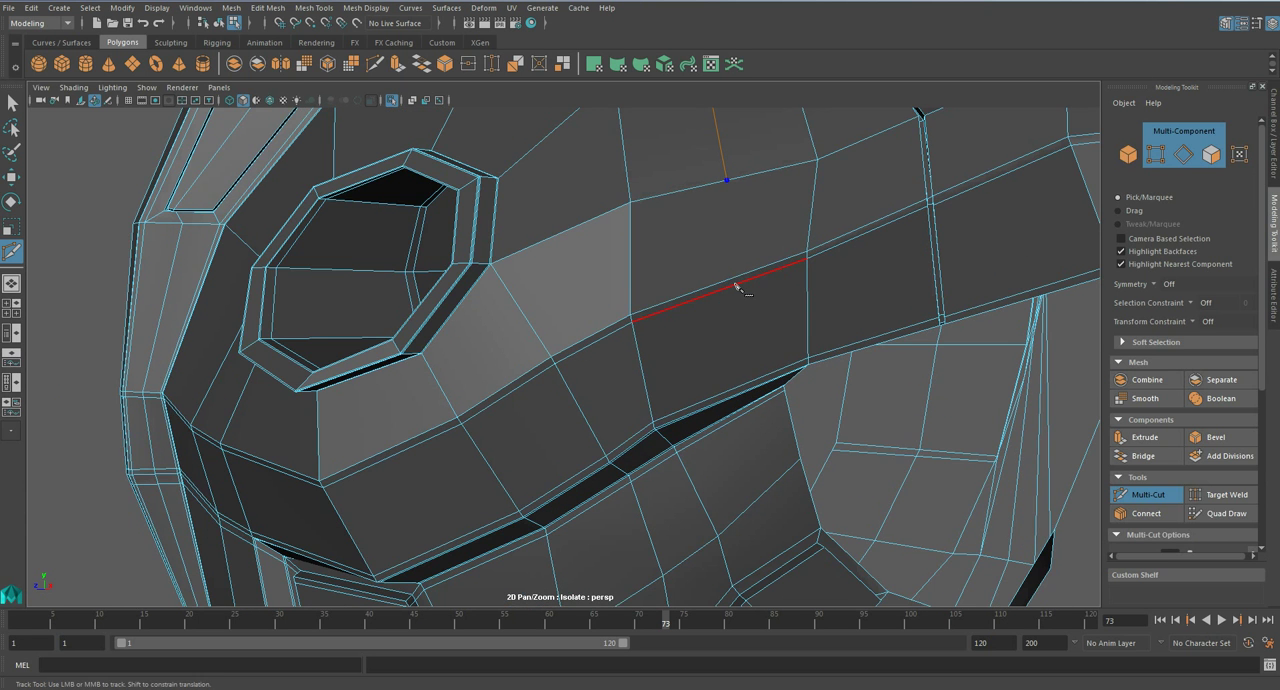
pyautogui.click(731, 231)
pyautogui.click(812, 212)
pyautogui.keyDown('alt'); pyautogui.moveTo(812, 212); pyautogui.dragTo(832, 296, button='middle'); pyautogui.keyUp('alt')
pyautogui.click(842, 439)
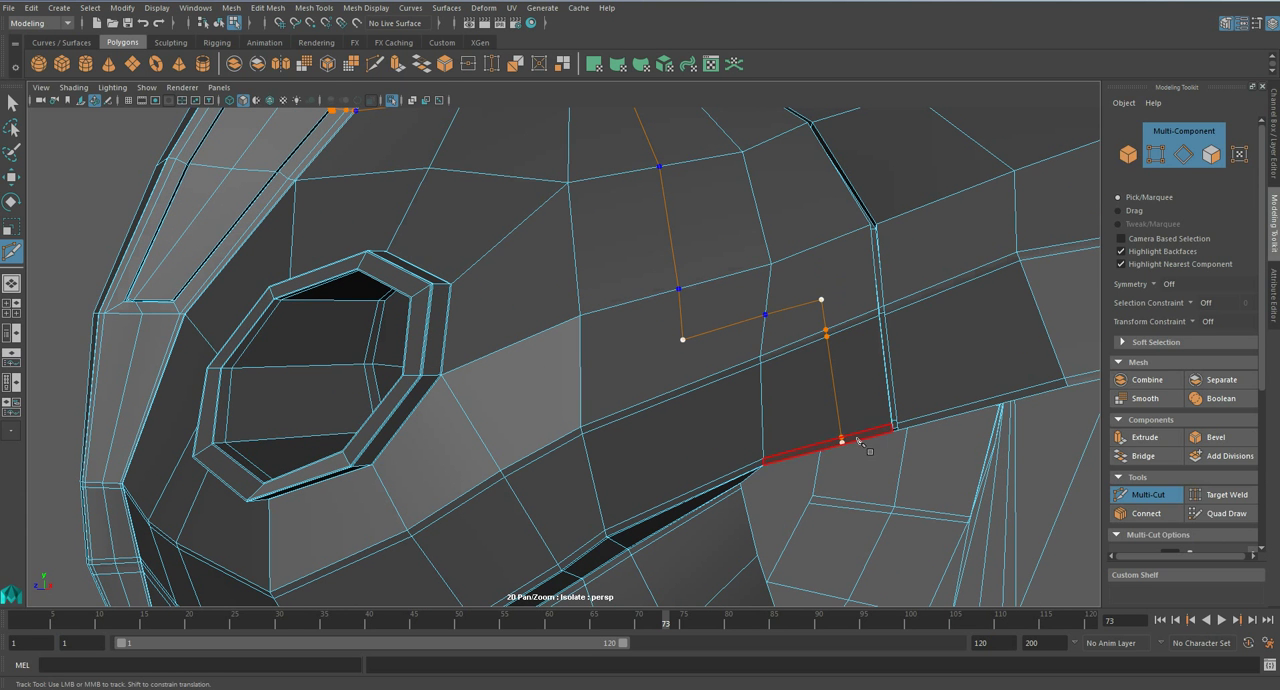
pyautogui.rightClick(860, 452)
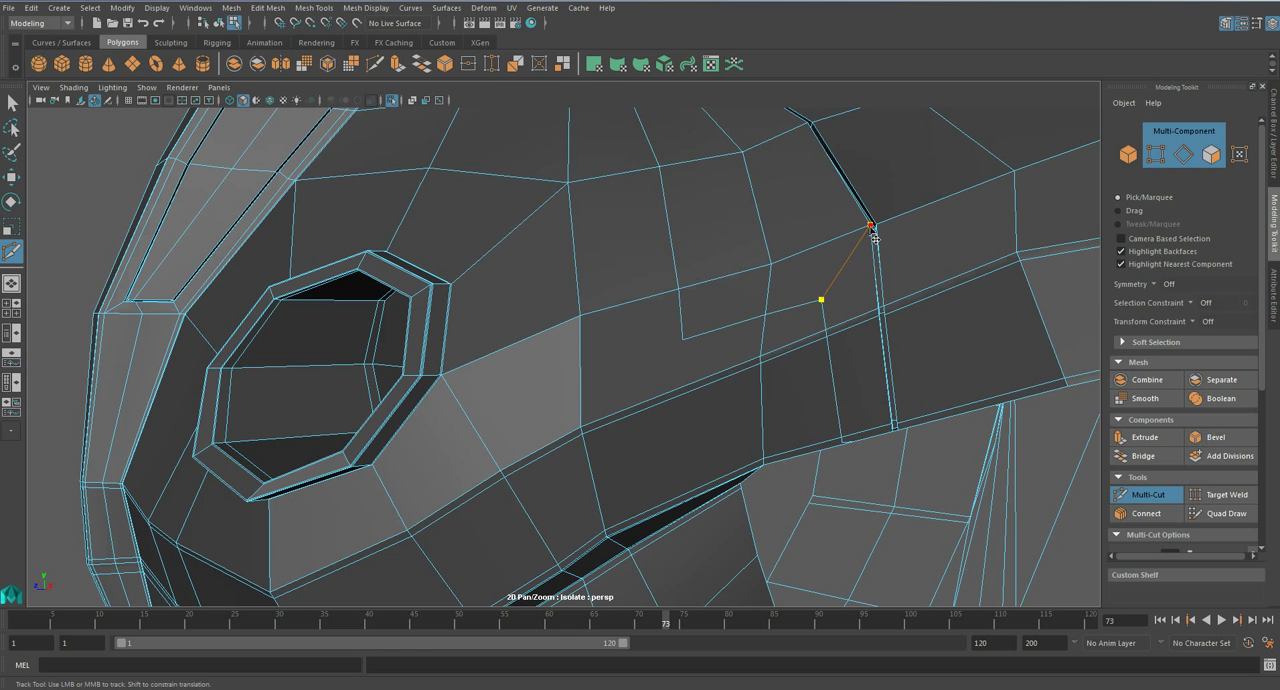
# - Cut connecting edges from the corners of the new line to neighbouring vertices on the chest plate
pyautogui.click(683, 340)
pyautogui.keyDown('alt'); pyautogui.moveTo(725, 183); pyautogui.dragTo(712, 393); pyautogui.keyUp('alt')
pyautogui.click(719, 385)
pyautogui.click(698, 243)
pyautogui.press('q')
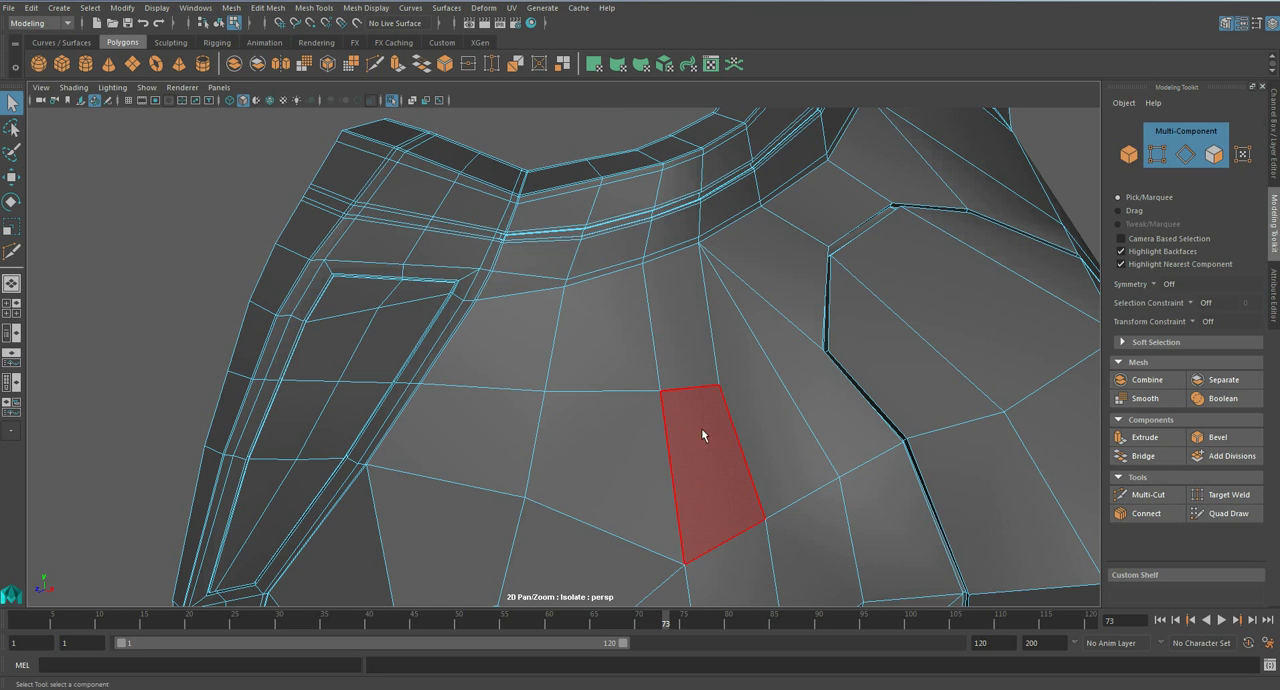
# - Select the whole new cut line, bevel it into a narrow strip, and check the armour in smoothed display
pyautogui.keyDown('alt'); pyautogui.moveTo(705, 507); pyautogui.dragTo(603, 286, button='middle'); pyautogui.keyUp('alt')
pyautogui.scroll(-5, 606, 363)
pyautogui.moveTo(606, 363)
pyautogui.keyDown('alt'); pyautogui.mouseDown()
pyautogui.moveTo(621, 353)
pyautogui.moveTo(609, 350)
pyautogui.mouseUp(); pyautogui.keyUp('alt')
pyautogui.moveTo(508, 252); pyautogui.dragTo(504, 220, button='right')
pyautogui.doubleClick(503, 221)
pyautogui.keyDown('alt'); pyautogui.moveTo(663, 298); pyautogui.dragTo(611, 277); pyautogui.keyUp('alt')
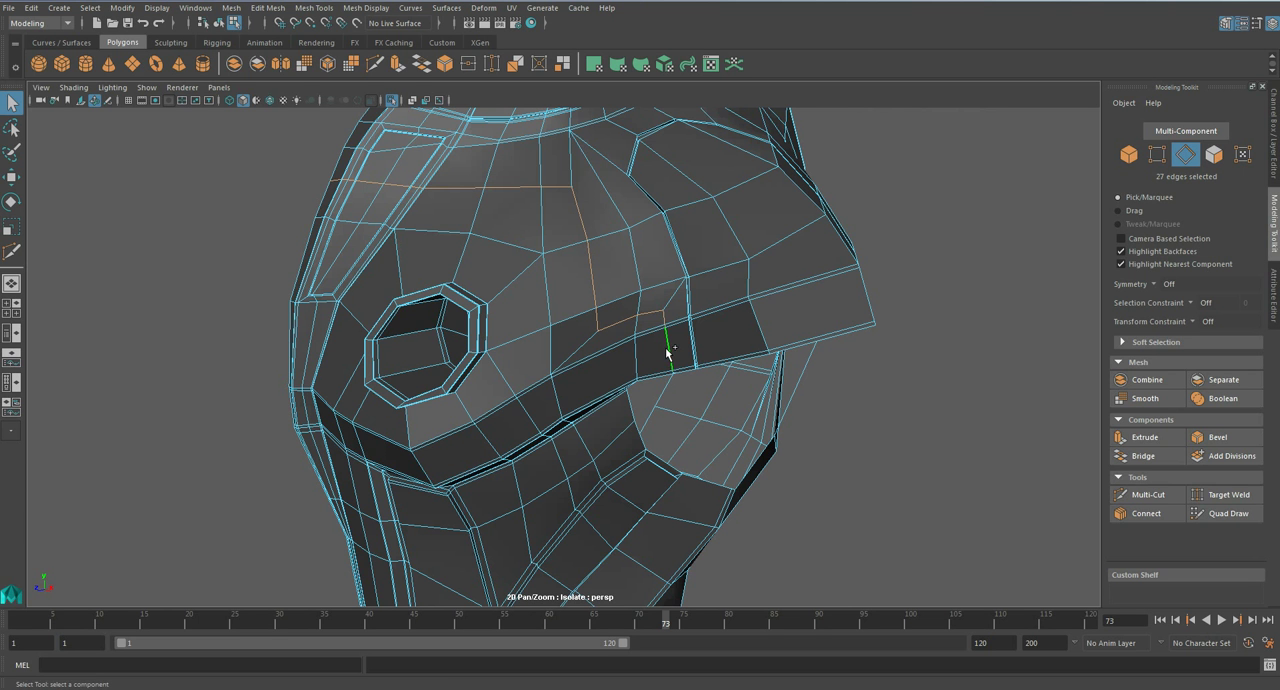
pyautogui.click(1210, 437)
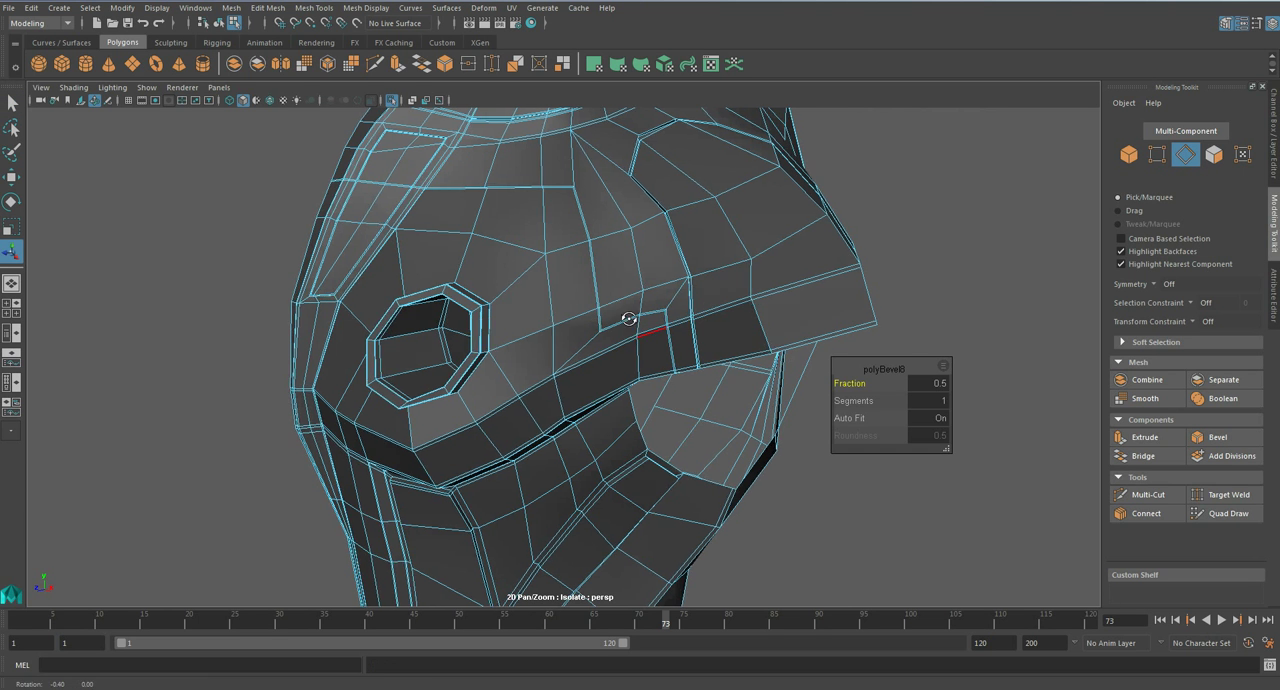
pyautogui.keyDown('alt'); pyautogui.moveTo(628, 320); pyautogui.dragTo(640, 341); pyautogui.keyUp('alt')
pyautogui.moveTo(868, 382); pyautogui.dragTo(866, 383)
pyautogui.keyDown('alt'); pyautogui.moveTo(653, 379); pyautogui.dragTo(560, 283); pyautogui.keyUp('alt')
pyautogui.press('q')
pyautogui.press('3')
pyautogui.scroll(-2, 700, 337)
pyautogui.press('1')
pyautogui.keyDown('alt'); pyautogui.moveTo(560, 283); pyautogui.dragTo(657, 349, button='middle'); pyautogui.keyUp('alt')
pyautogui.scroll(4, 657, 349)
pyautogui.rightClick(690, 296)
pyautogui.moveTo(690, 296); pyautogui.dragTo(689, 331, button='right')
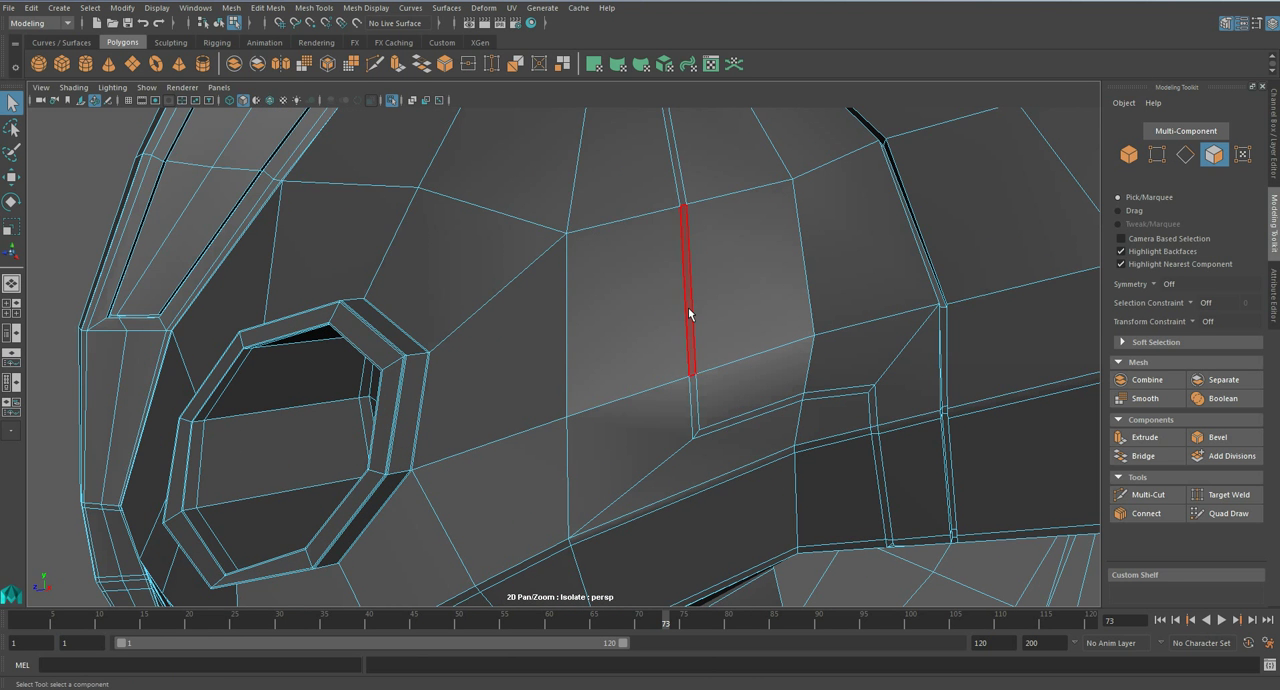
pyautogui.keyDown('alt'); pyautogui.moveTo(655, 288); pyautogui.dragTo(676, 298); pyautogui.keyUp('alt')
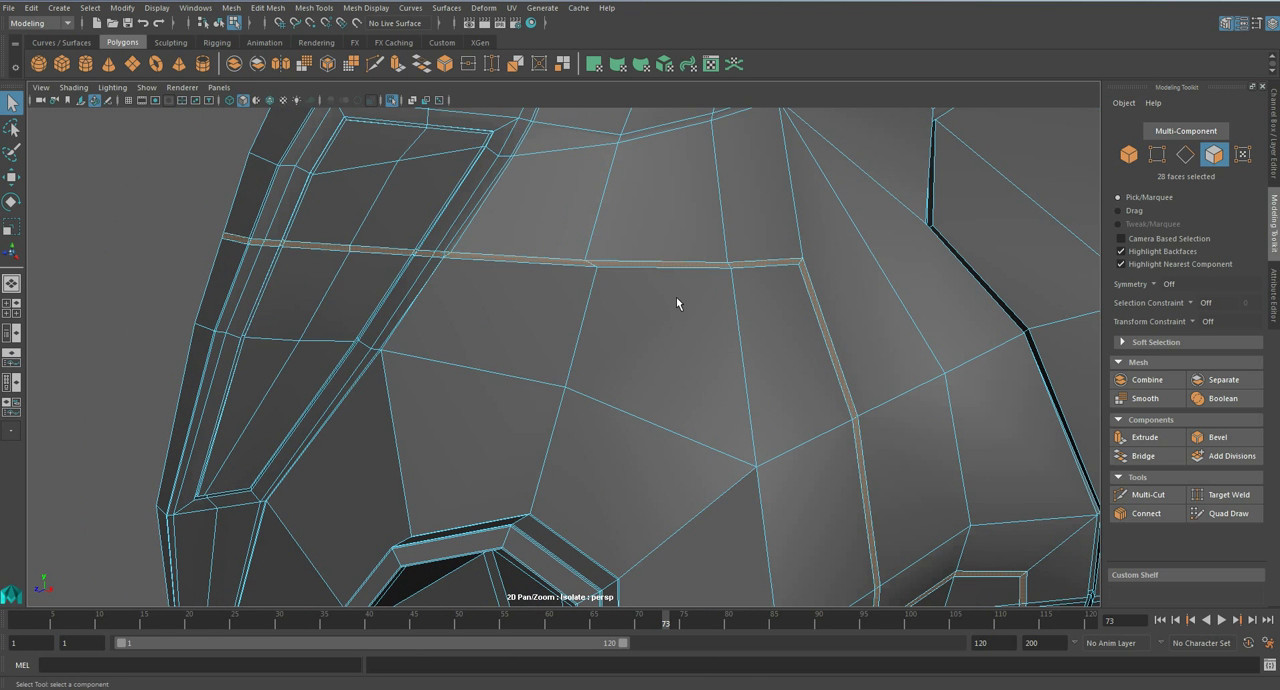
pyautogui.click(121, 243)
pyautogui.click(672, 267)
pyautogui.keyDown('shift'); pyautogui.click(757, 265); pyautogui.keyUp('shift')
pyautogui.keyDown('shift'); pyautogui.click(806, 279); pyautogui.keyUp('shift')
pyautogui.keyDown('alt'); pyautogui.moveTo(807, 387); pyautogui.dragTo(669, 167, button='middle'); pyautogui.keyUp('alt')
pyautogui.keyDown('shift'); pyautogui.click(727, 260); pyautogui.keyUp('shift')
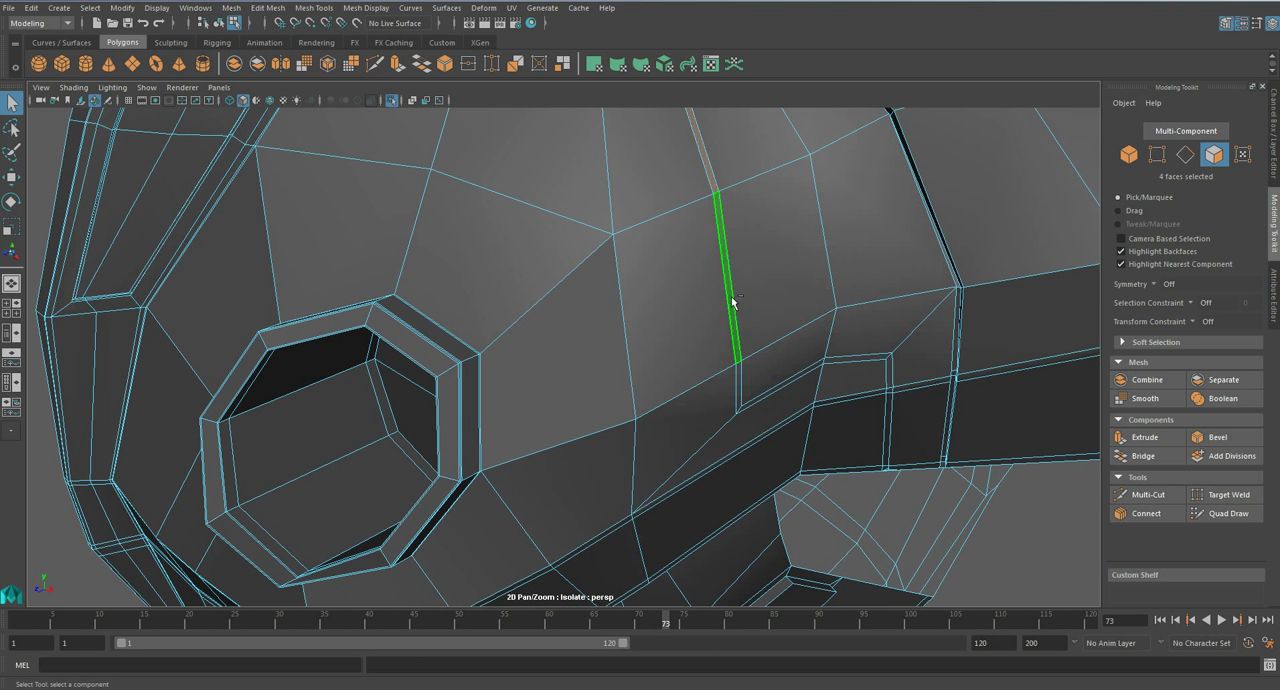
pyautogui.keyDown('shift'); pyautogui.click(738, 387); pyautogui.keyUp('shift')
pyautogui.keyDown('alt'); pyautogui.moveTo(777, 361); pyautogui.dragTo(737, 308); pyautogui.keyUp('alt')
pyautogui.keyDown('shift'); pyautogui.click(740, 295); pyautogui.keyUp('shift')
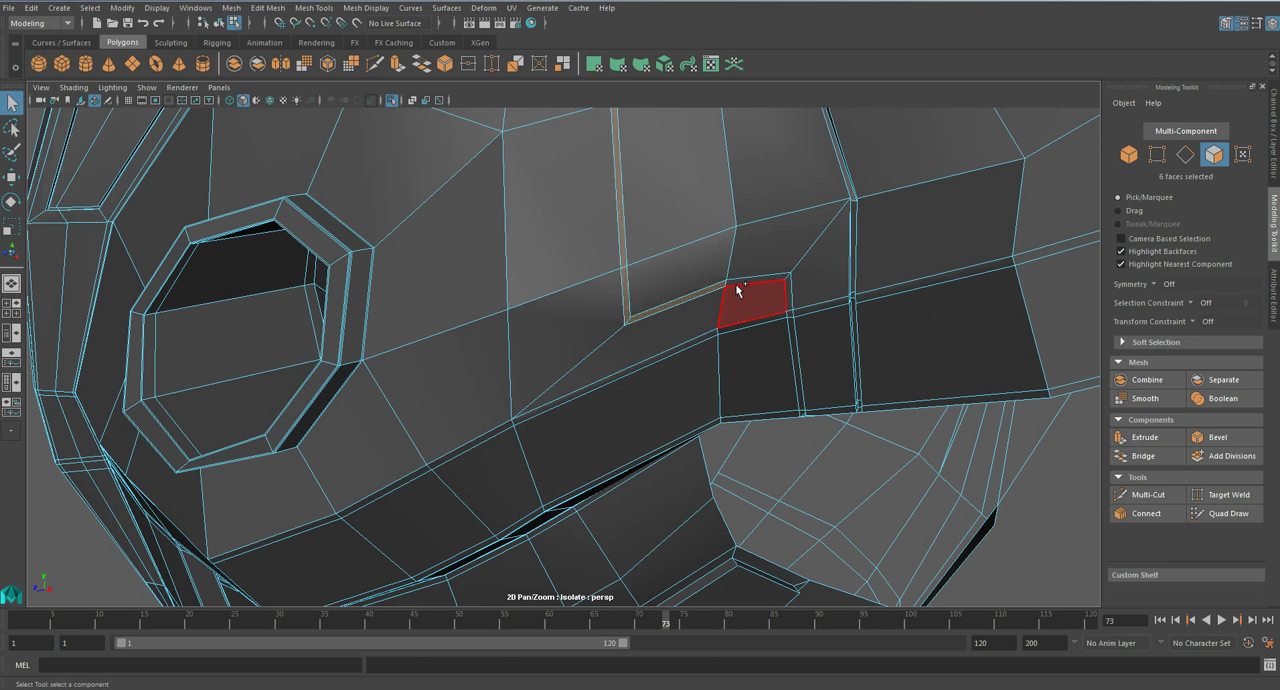
pyautogui.keyDown('shift'); pyautogui.click(788, 288); pyautogui.keyUp('shift')
pyautogui.keyDown('shift'); pyautogui.click(791, 313); pyautogui.keyUp('shift')
pyautogui.keyDown('shift'); pyautogui.click(797, 364); pyautogui.keyUp('shift')
pyautogui.scroll(2, 797, 369)
pyautogui.keyDown('shift'); pyautogui.click(875, 431); pyautogui.keyUp('shift')
pyautogui.keyDown('alt'); pyautogui.moveTo(875, 431); pyautogui.dragTo(792, 374); pyautogui.keyUp('alt')
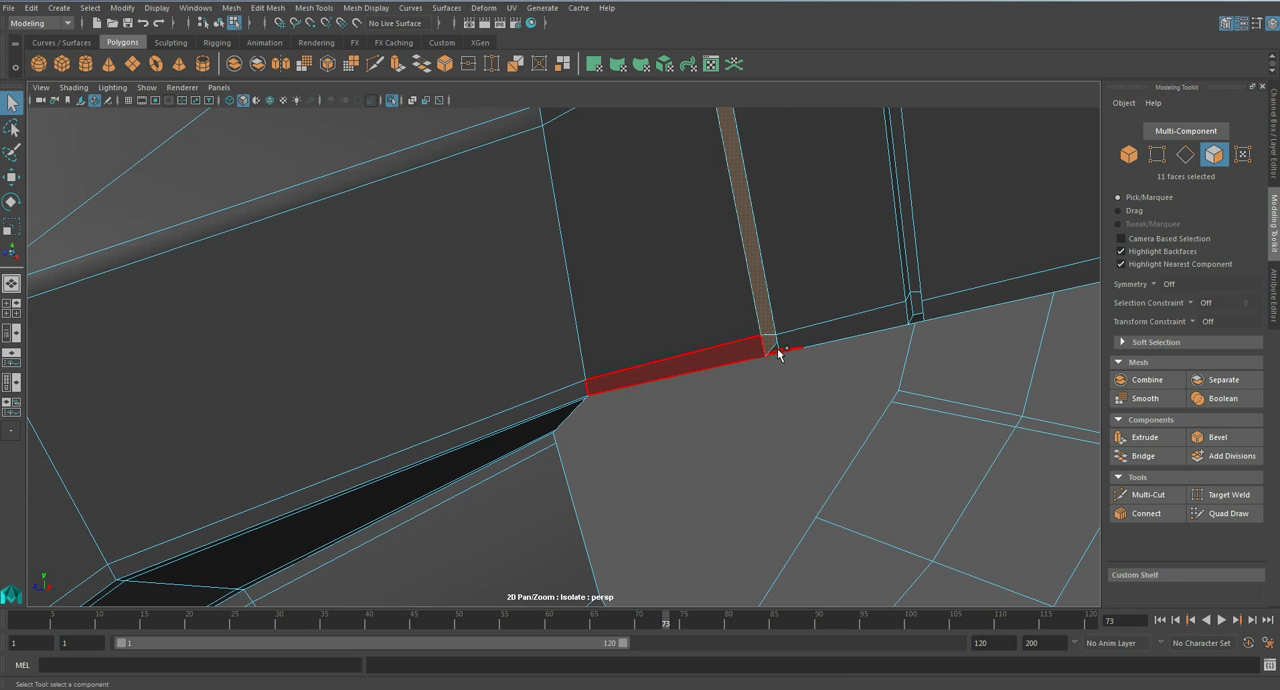
# - Frame the bevelled strip's end at the lower rim and delete the stray edges crossing its corner
pyautogui.moveTo(777, 350); pyautogui.dragTo(786, 352, button='right')
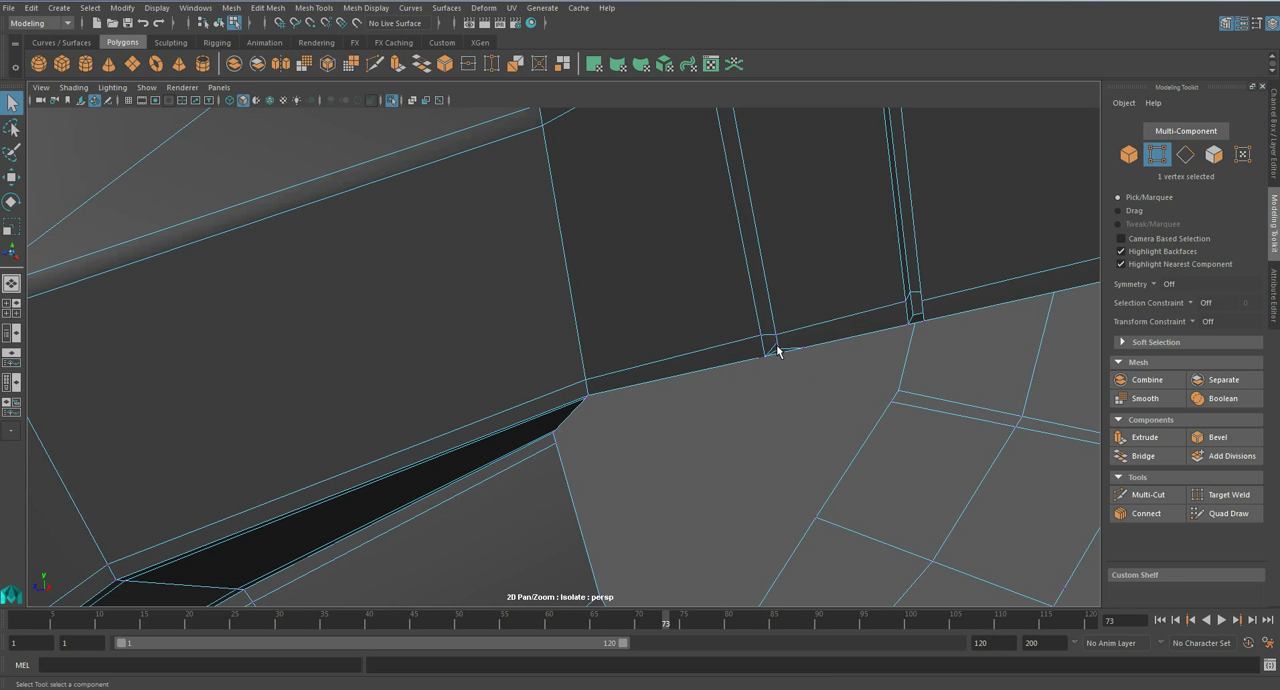
pyautogui.click(776, 350)
pyautogui.press('f')
pyautogui.moveTo(571, 329)
pyautogui.keyDown('alt'); pyautogui.mouseDown()
pyautogui.moveTo(600, 289)
pyautogui.moveTo(571, 334)
pyautogui.mouseUp(); pyautogui.keyUp('alt')
pyautogui.press('F10')
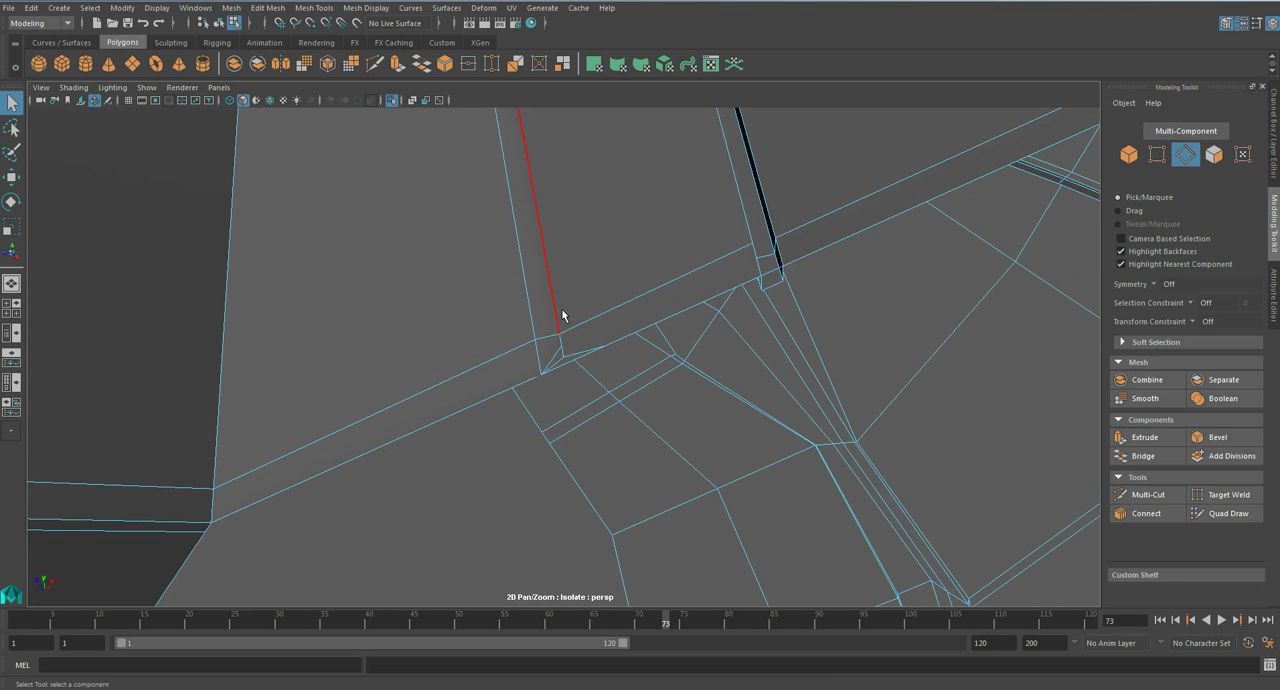
pyautogui.press('Delete')
pyautogui.hotkey('ctrl', 'z')
pyautogui.press('Delete')
pyautogui.hotkey('ctrl', 'z')
pyautogui.press('Delete')
# - Recut the strip's side edge down to the lower rim and try to delete the stray rim vertex
pyautogui.click(1146, 494)
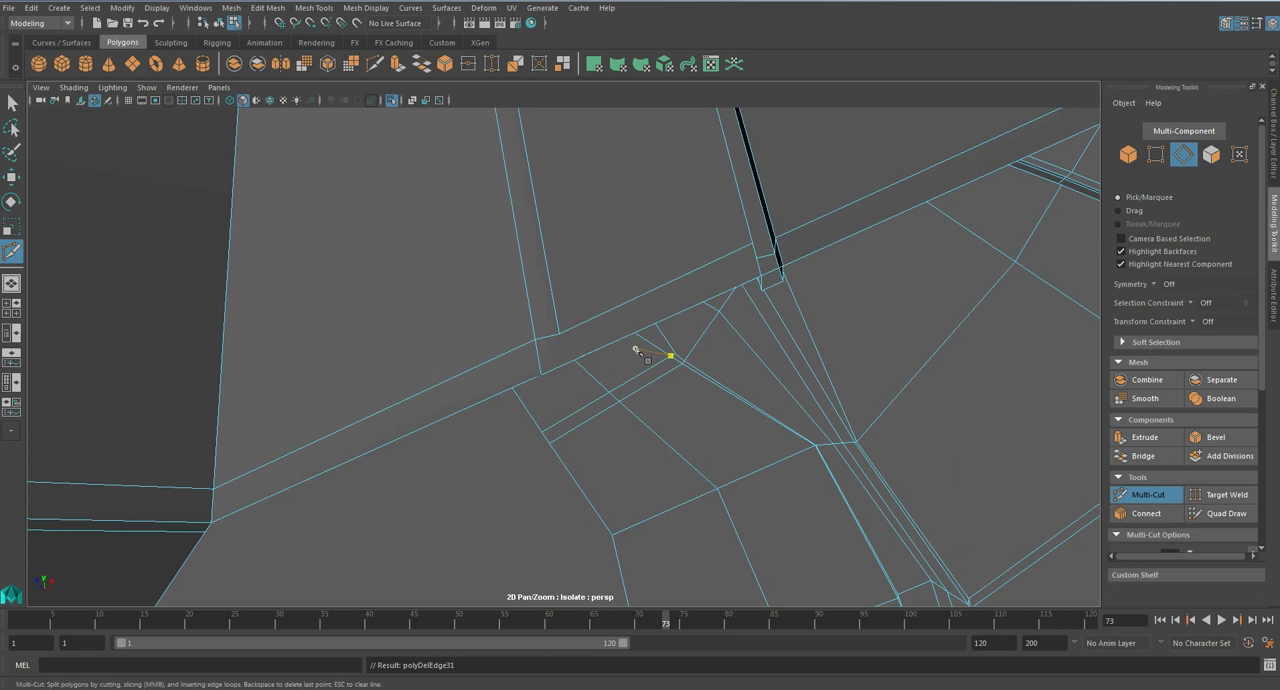
pyautogui.click(560, 336)
pyautogui.press('q')
pyautogui.moveTo(571, 324); pyautogui.dragTo(525, 321, button='right')
pyautogui.press('Delete')
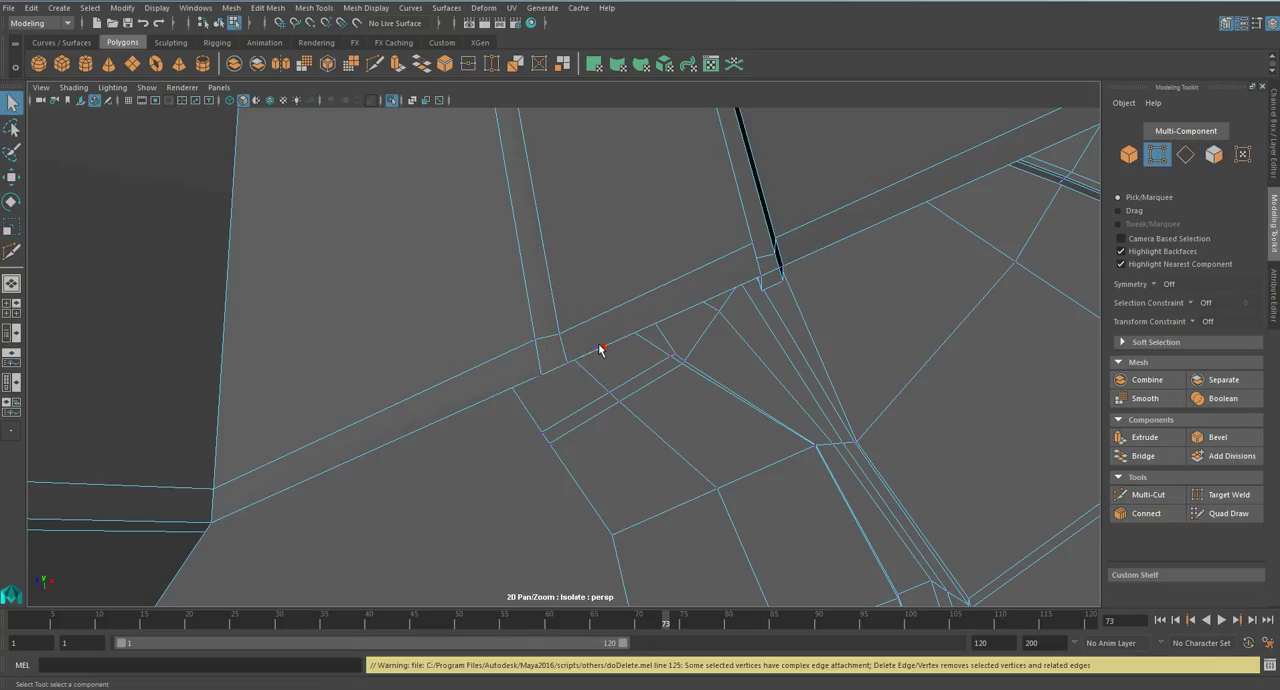
# - Pull the stray rim vertex downwards and cut an edge from the strip's lower corner along the rim to the next corner
pyautogui.click(603, 343)
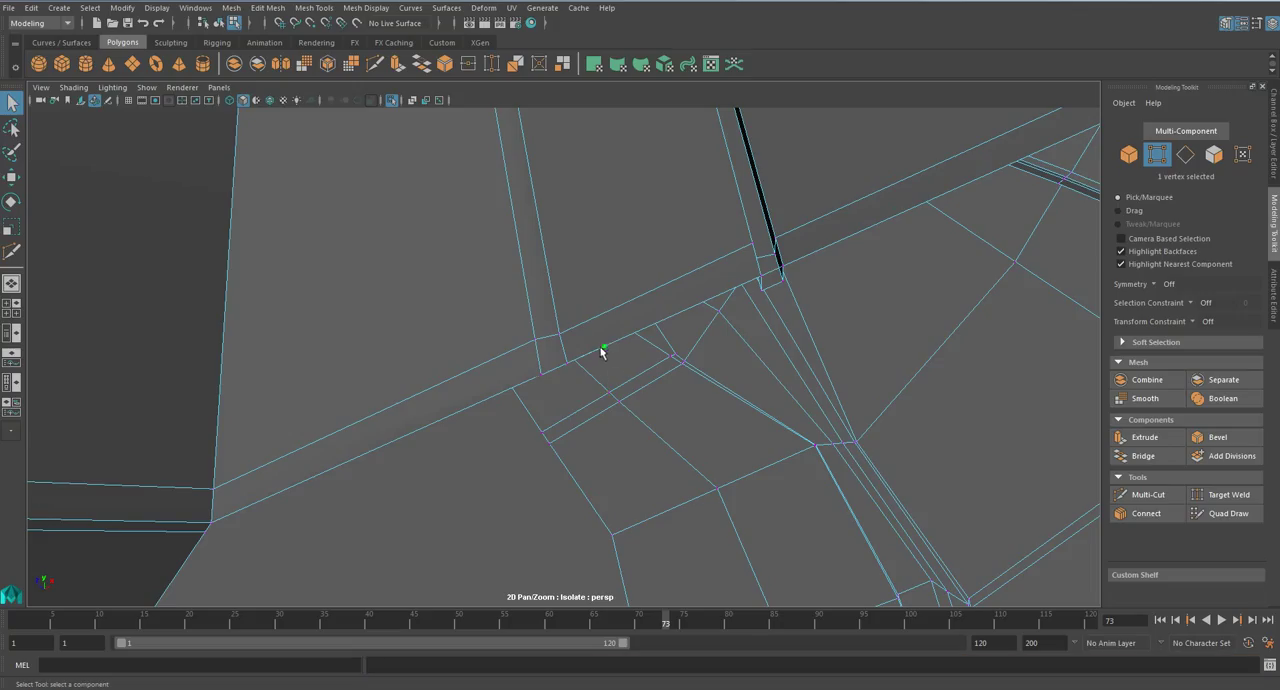
pyautogui.press('w')
pyautogui.moveTo(605, 331); pyautogui.dragTo(604, 366)
pyautogui.click(1145, 494)
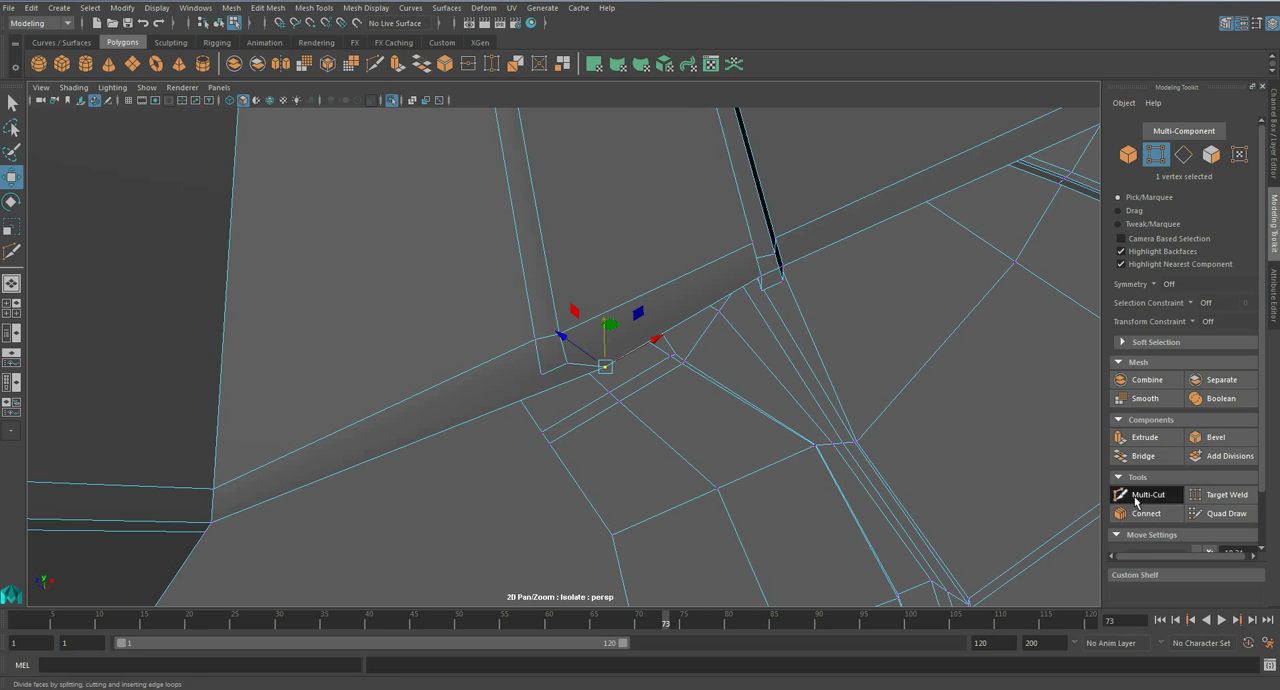
pyautogui.click(541, 376)
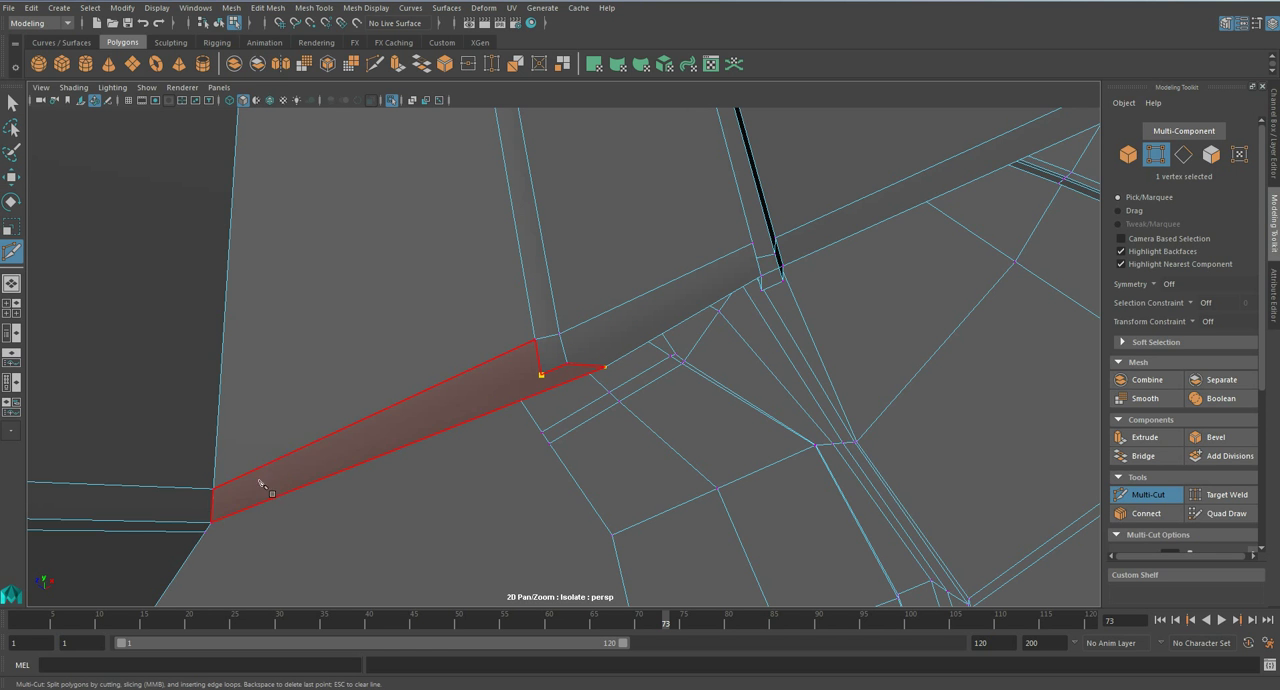
pyautogui.click(212, 523)
pyautogui.rightClick(217, 521)
# - Remove the leftover stray geometry beside the strip's lower end and check the rim in smoothed display
pyautogui.press('q')
pyautogui.moveTo(504, 326); pyautogui.dragTo(612, 366, button='right')
pyautogui.click(570, 374)
pyautogui.press('Delete')
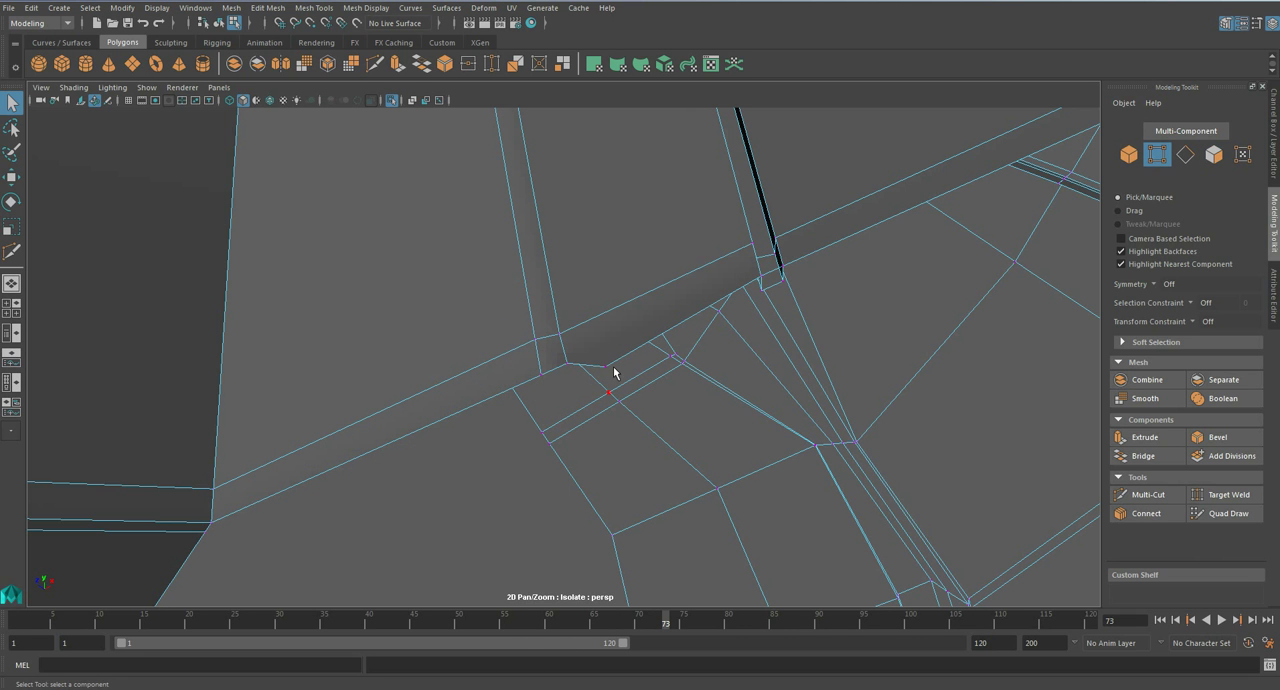
pyautogui.press('3')
pyautogui.press('1')
# - Delete the small face closing the lower end of the neighbouring arched groove
pyautogui.moveTo(781, 271); pyautogui.dragTo(780, 307, button='right')
pyautogui.click(773, 277)
pyautogui.press('Delete')
pyautogui.scroll(-1, 558, 367)
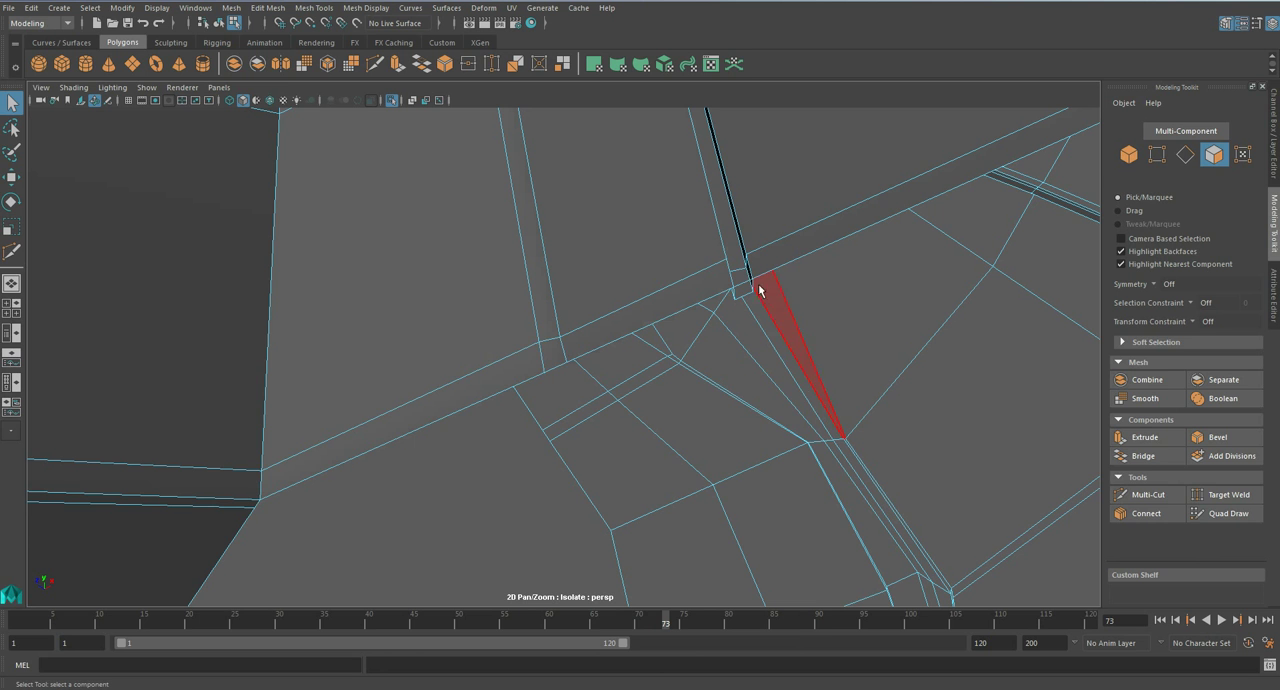
# - Examine the arched groove's lower end and the faces behind it in wireframe and shaded display
pyautogui.moveTo(743, 286); pyautogui.dragTo(742, 262, button='right')
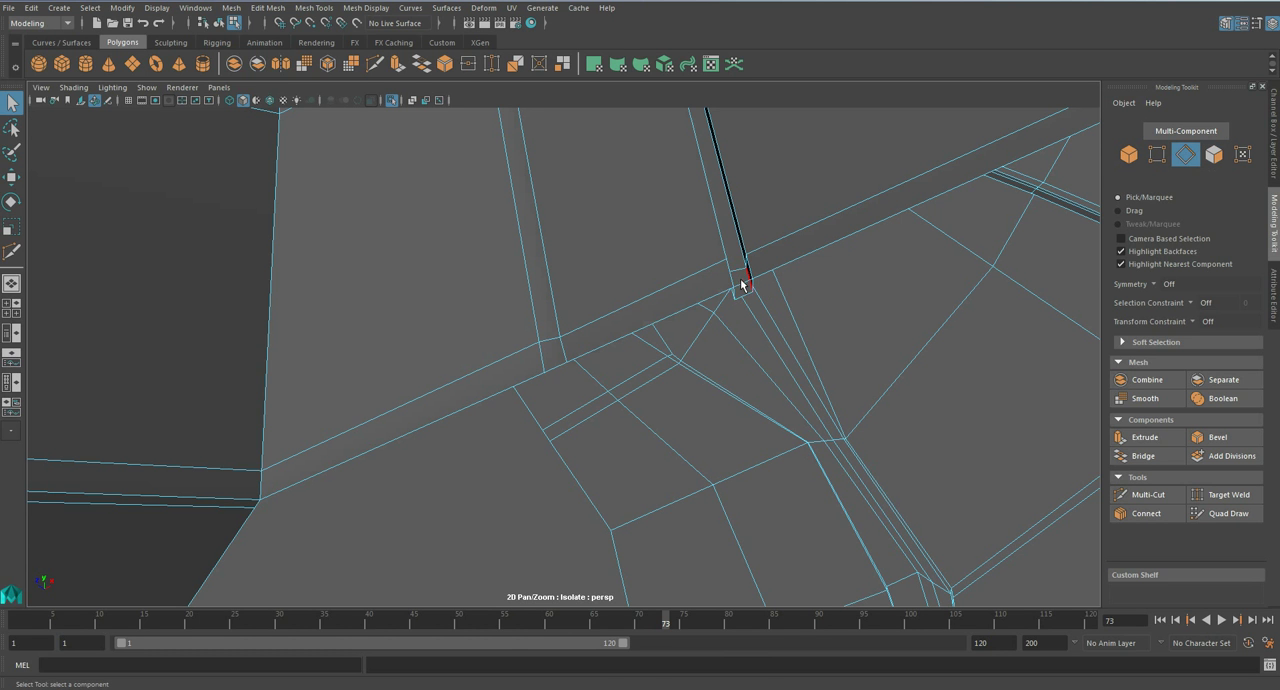
pyautogui.click(742, 288)
pyautogui.keyDown('alt'); pyautogui.moveTo(748, 295); pyautogui.dragTo(574, 375); pyautogui.keyUp('alt')
pyautogui.moveTo(577, 325); pyautogui.dragTo(578, 368, button='right')
pyautogui.click(575, 363)
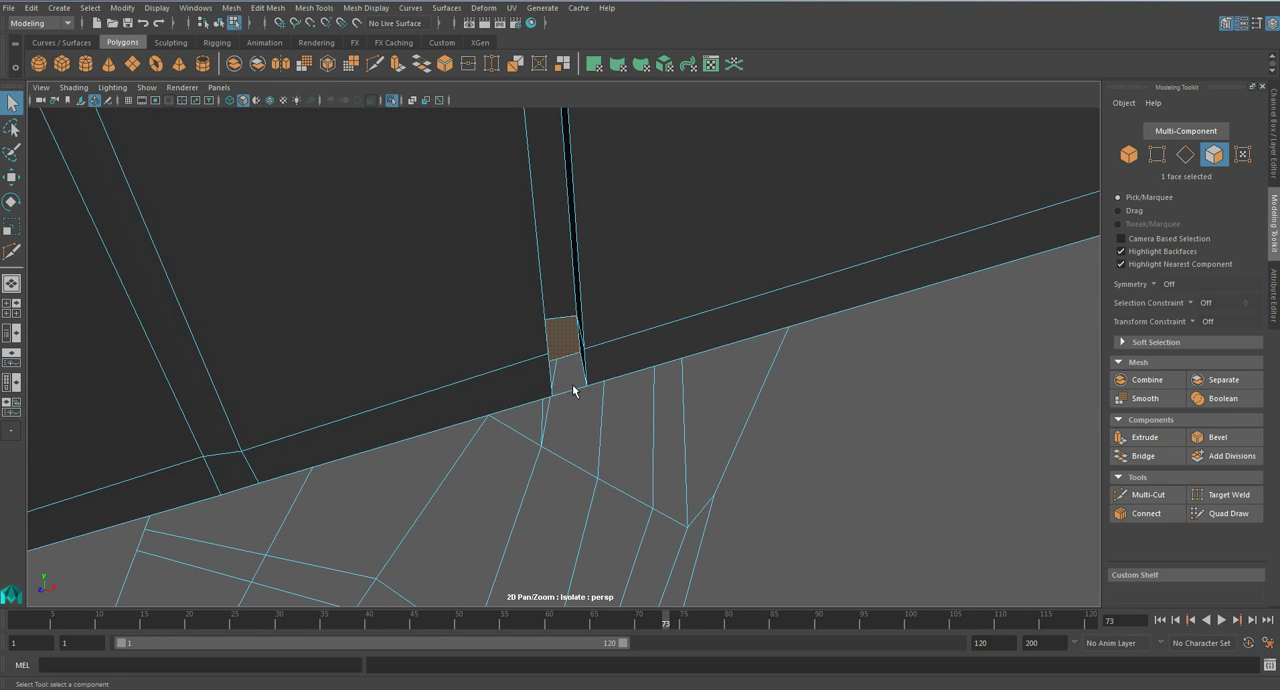
pyautogui.press('4')
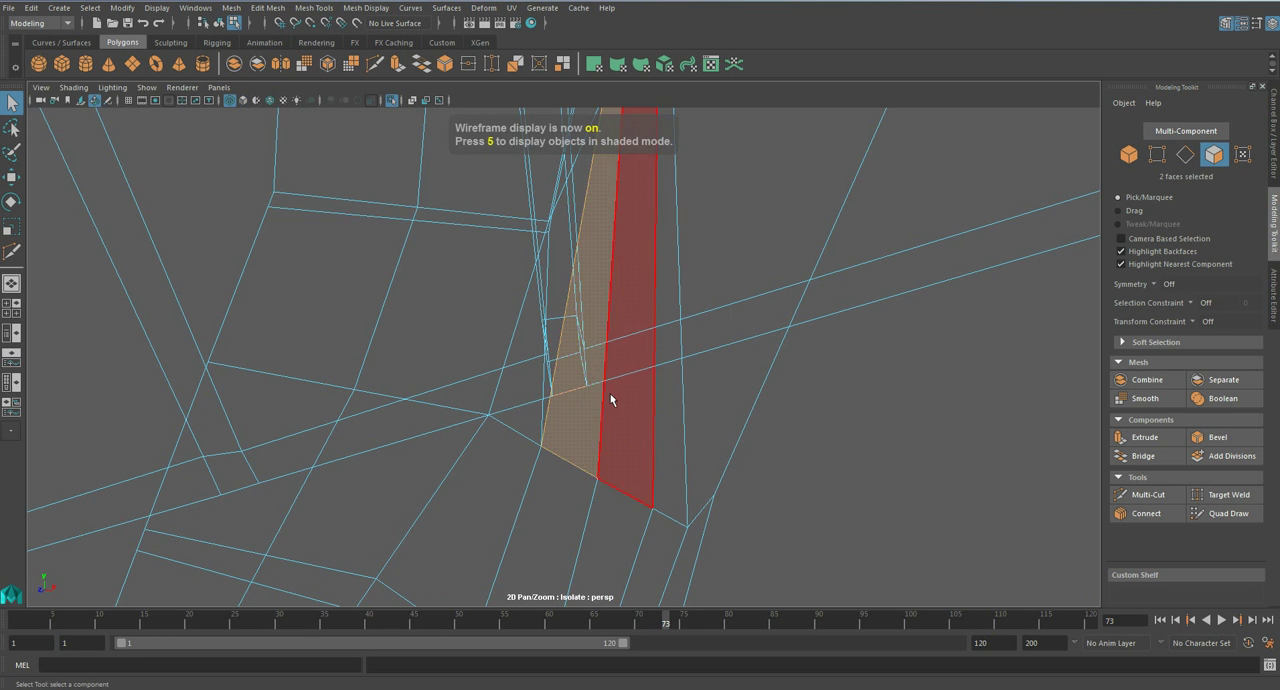
pyautogui.click(688, 422)
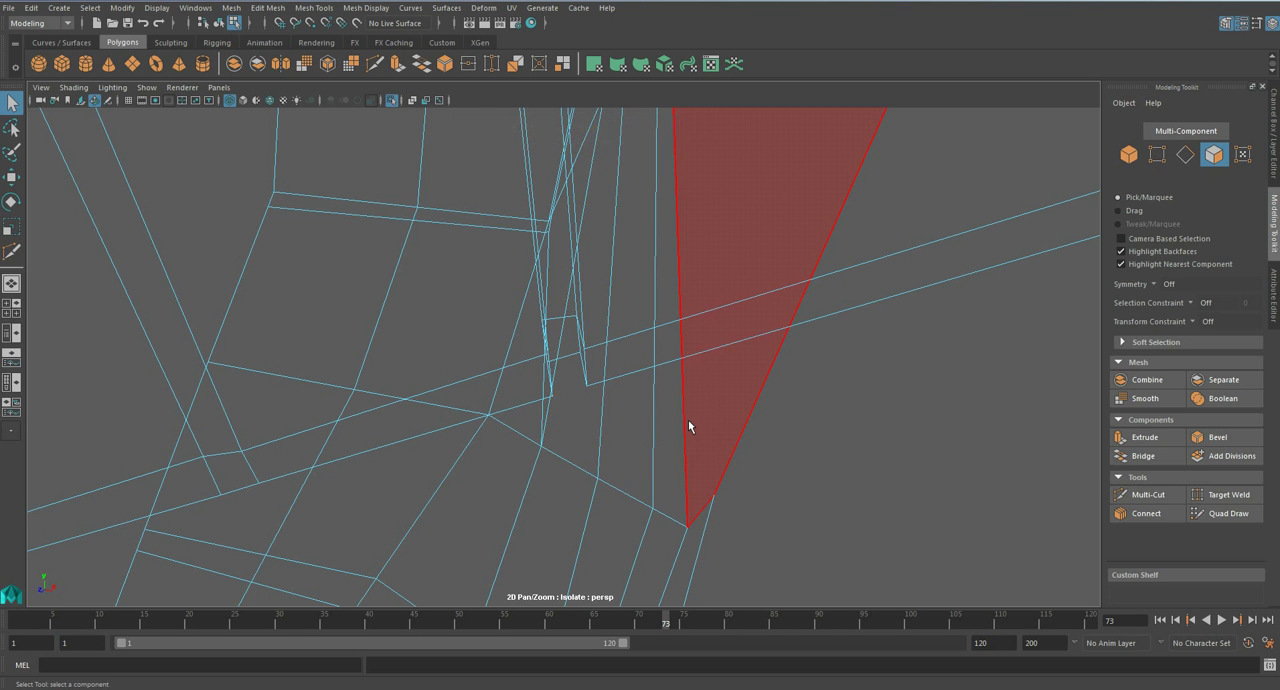
pyautogui.scroll(-2, 688, 421)
pyautogui.click(562, 382)
pyautogui.scroll(-2, 561, 382)
pyautogui.press('5')
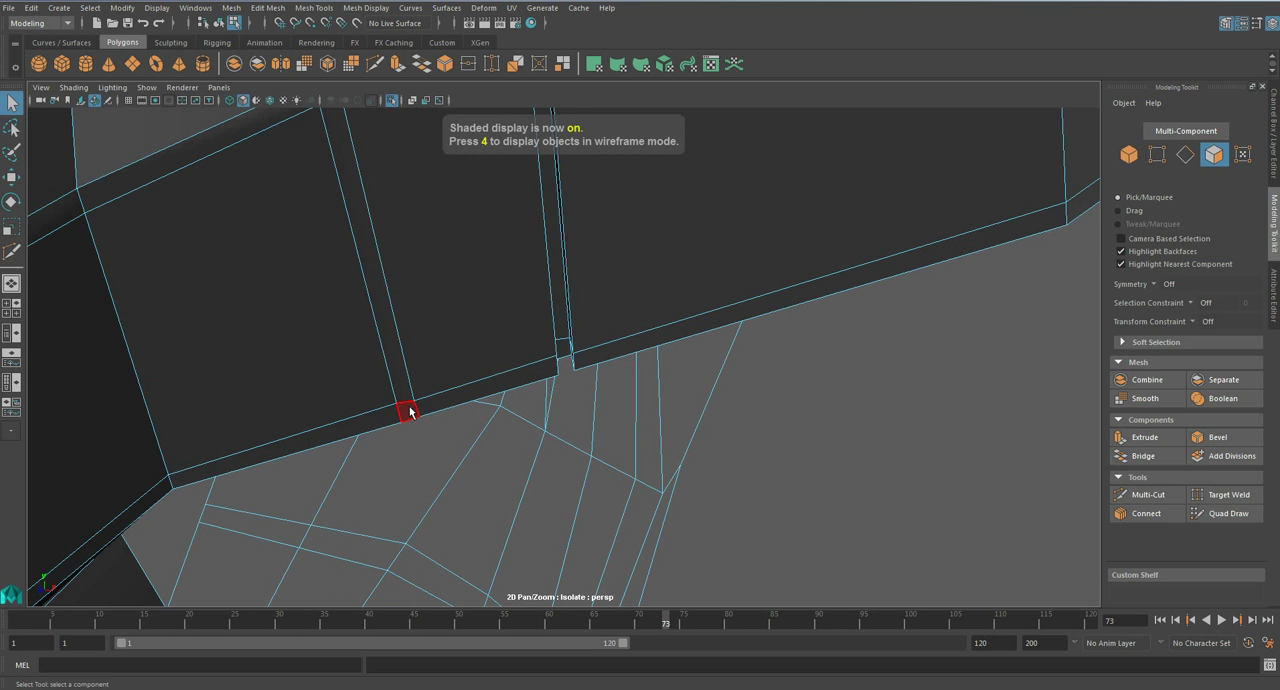
# - Select the bevelled strip's faces from the lower rim up around the jog and into the long downward run
pyautogui.click(407, 407)
pyautogui.keyDown('shift'); pyautogui.click(394, 328); pyautogui.keyUp('shift')
pyautogui.scroll(-1, 382, 209)
pyautogui.keyDown('shift'); pyautogui.click(403, 175); pyautogui.keyUp('shift')
pyautogui.keyDown('shift'); pyautogui.click(397, 155); pyautogui.keyUp('shift')
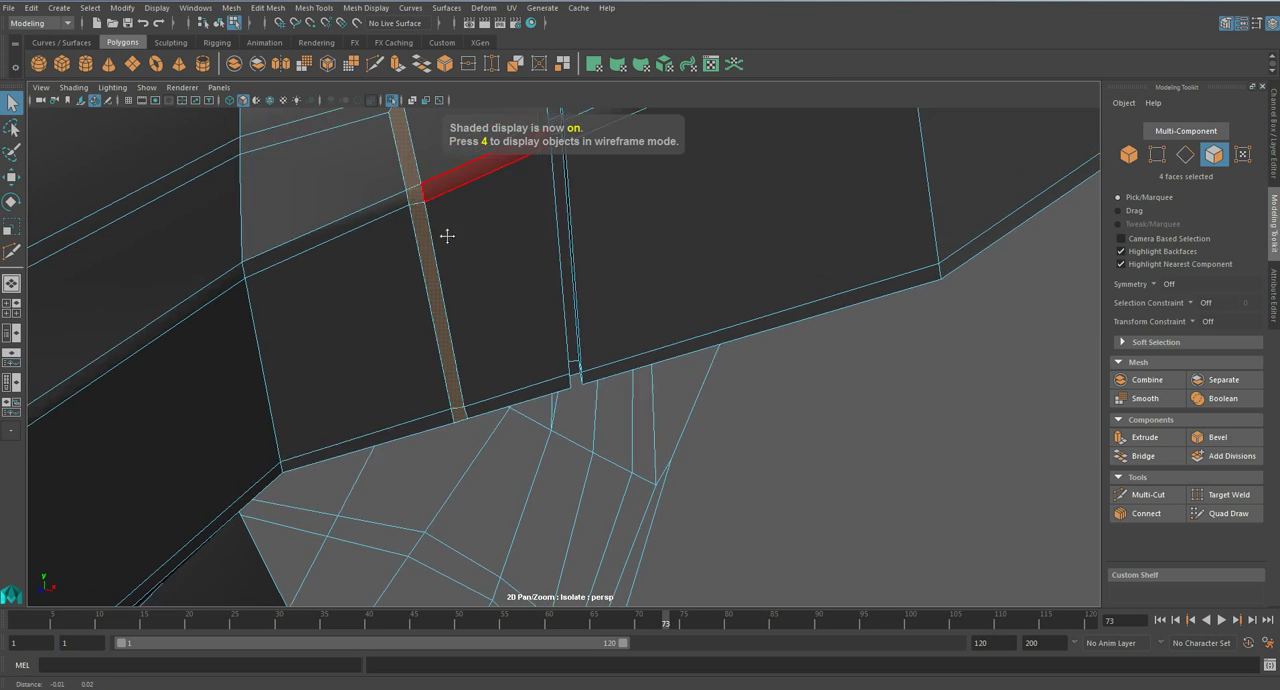
pyautogui.keyDown('alt'); pyautogui.moveTo(413, 183); pyautogui.dragTo(583, 451, button='middle'); pyautogui.keyUp('alt')
pyautogui.keyDown('shift'); pyautogui.click(543, 366); pyautogui.keyUp('shift')
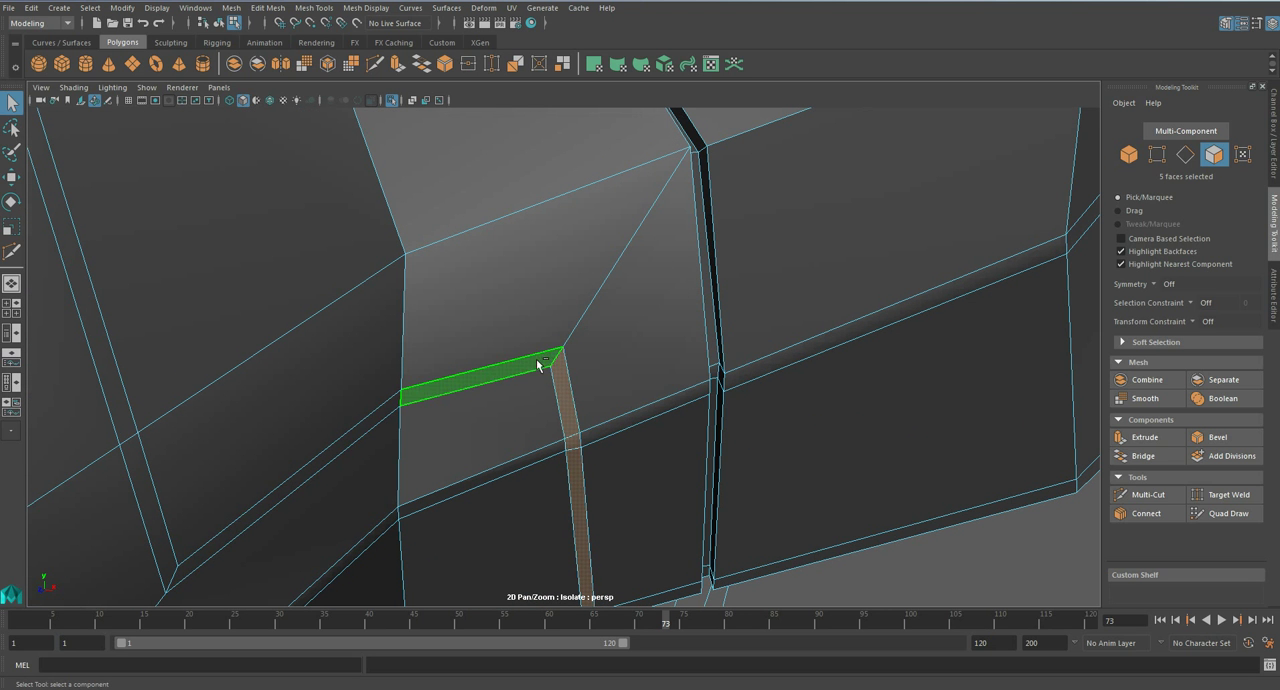
pyautogui.keyDown('shift'); pyautogui.click(360, 434); pyautogui.keyUp('shift')
pyautogui.keyDown('shift'); pyautogui.click(153, 503); pyautogui.keyUp('shift')
# - Add the strip's faces across the upper chest up to the centre panel and extrude the selection with a thickness of -0.04
pyautogui.scroll(-3, 153, 503)
pyautogui.keyDown('shift'); pyautogui.click(304, 298); pyautogui.keyUp('shift')
pyautogui.keyDown('alt'); pyautogui.moveTo(256, 236); pyautogui.dragTo(672, 562, button='middle'); pyautogui.keyUp('alt')
pyautogui.keyDown('shift'); pyautogui.click(628, 371); pyautogui.keyUp('shift')
pyautogui.keyDown('shift'); pyautogui.click(462, 260); pyautogui.keyUp('shift')
pyautogui.scroll(-3, 416, 268)
pyautogui.keyDown('alt'); pyautogui.moveTo(239, 330); pyautogui.dragTo(467, 303, button='middle'); pyautogui.keyUp('alt')
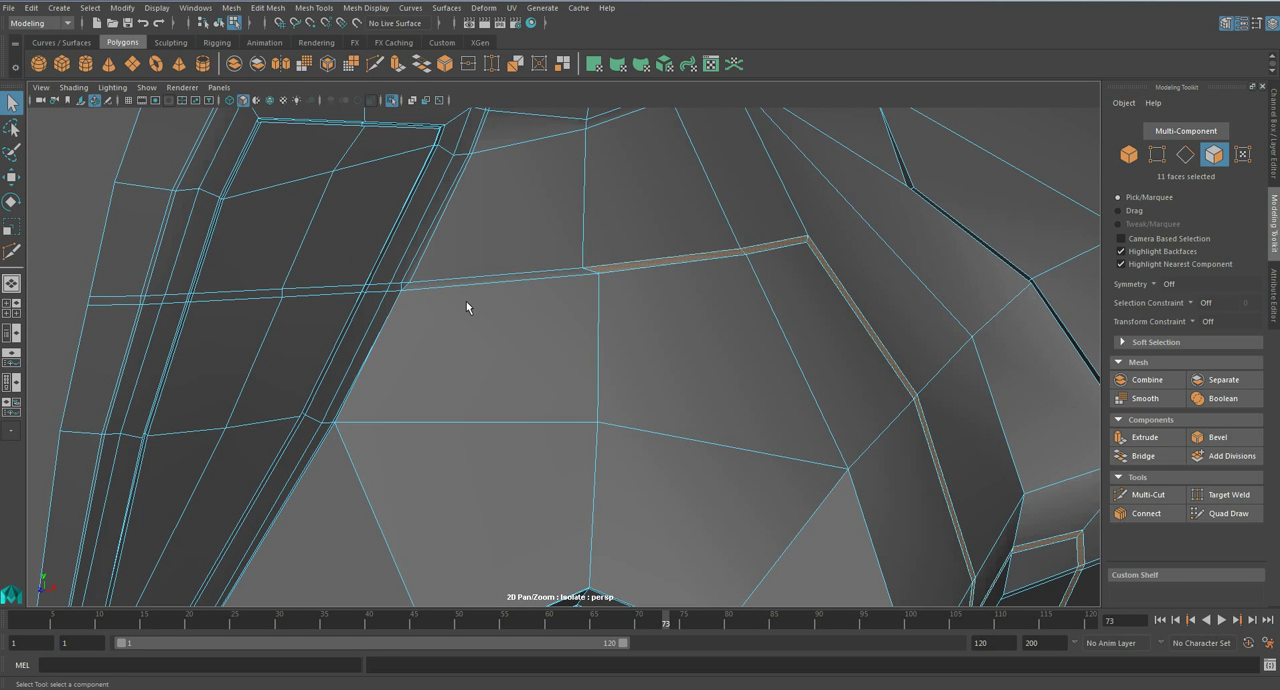
pyautogui.keyDown('shift'); pyautogui.click(475, 283); pyautogui.keyUp('shift')
pyautogui.click(1144, 437)
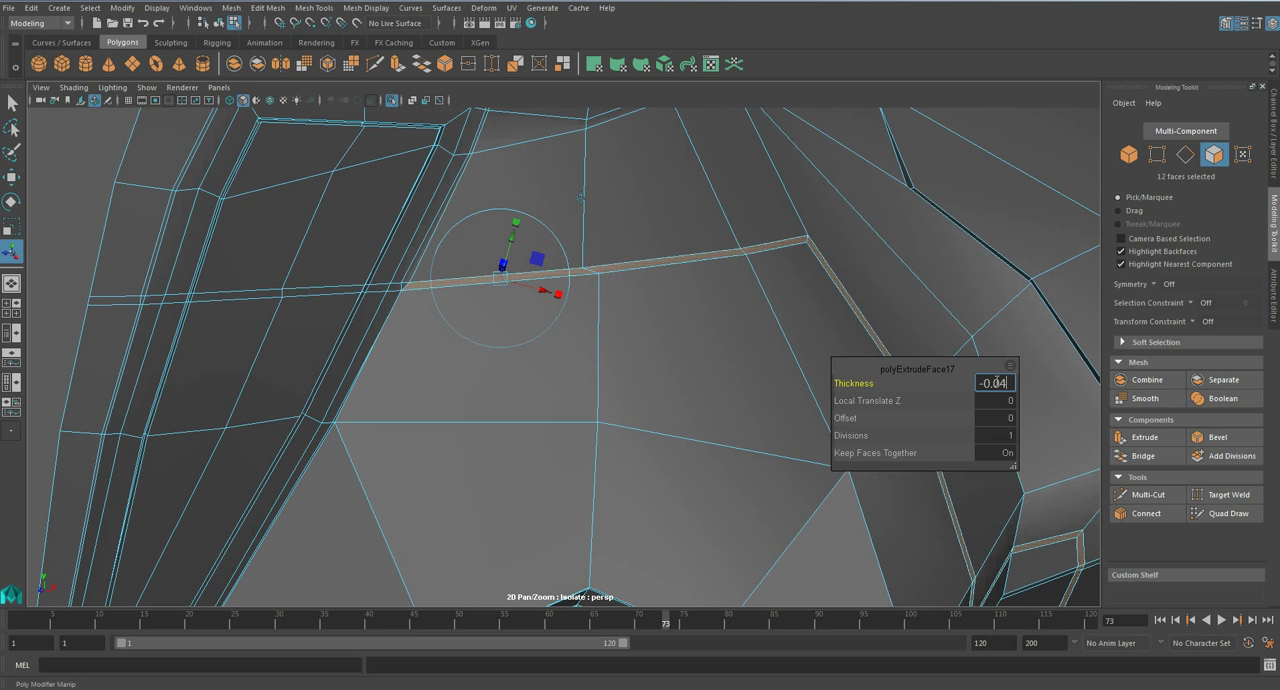
pyautogui.press('Return')
pyautogui.keyDown('alt'); pyautogui.moveTo(560, 318); pyautogui.dragTo(515, 326); pyautogui.keyUp('alt')
pyautogui.scroll(-5, 530, 343)
pyautogui.press('q')
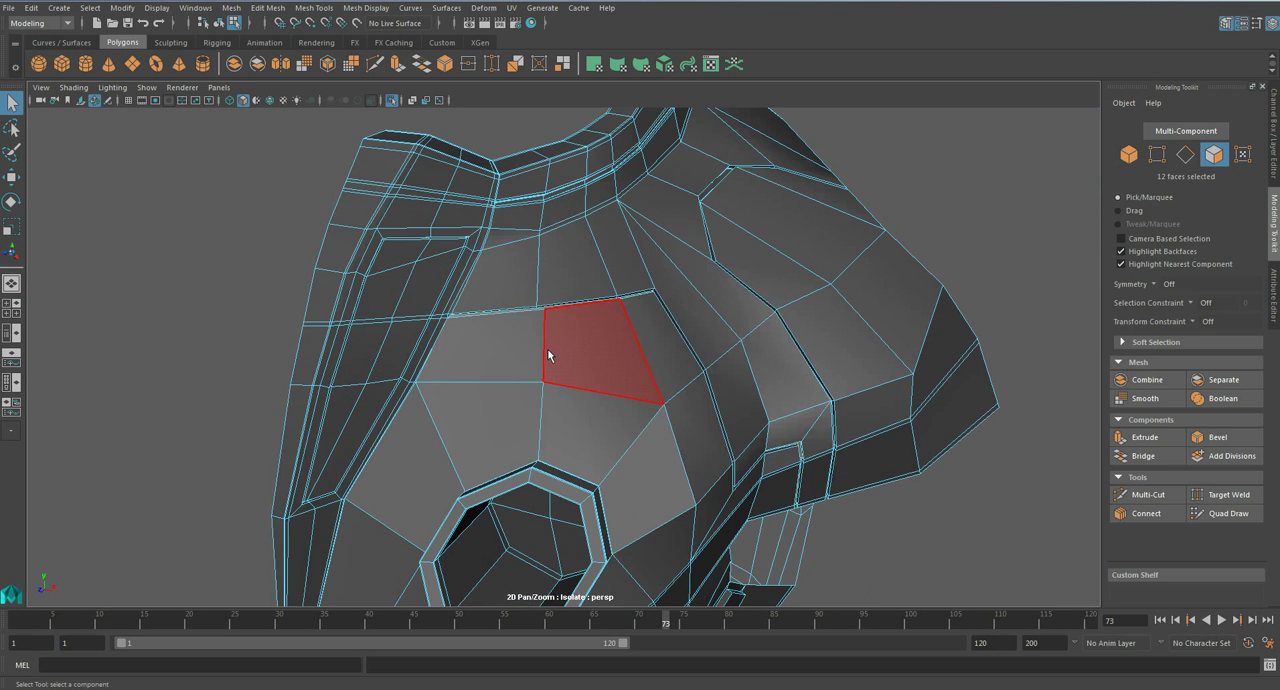
# - Show the chest armour smoothed, leave isolation to show the full character, and save the scene
pyautogui.press('3')
pyautogui.moveTo(550, 323); pyautogui.dragTo(615, 307, button='right')
pyautogui.scroll(-5, 615, 307)
pyautogui.keyDown('alt'); pyautogui.moveTo(826, 294); pyautogui.dragTo(592, 495); pyautogui.keyUp('alt')
pyautogui.hotkey('ctrl', '1')
pyautogui.press('a')
pyautogui.hotkey('ctrl', 's')
# - Examine the new chest groove and the armour pieces on the full character down to the legs and forearms
pyautogui.click(599, 352)
pyautogui.scroll(5, 584, 382)
pyautogui.keyDown('alt'); pyautogui.moveTo(592, 495); pyautogui.dragTo(544, 352, button='middle'); pyautogui.keyUp('alt')
pyautogui.scroll(-5, 550, 362)
pyautogui.keyDown('alt'); pyautogui.moveTo(557, 377); pyautogui.dragTo(680, 368); pyautogui.keyUp('alt')
pyautogui.scroll(5, 680, 363)
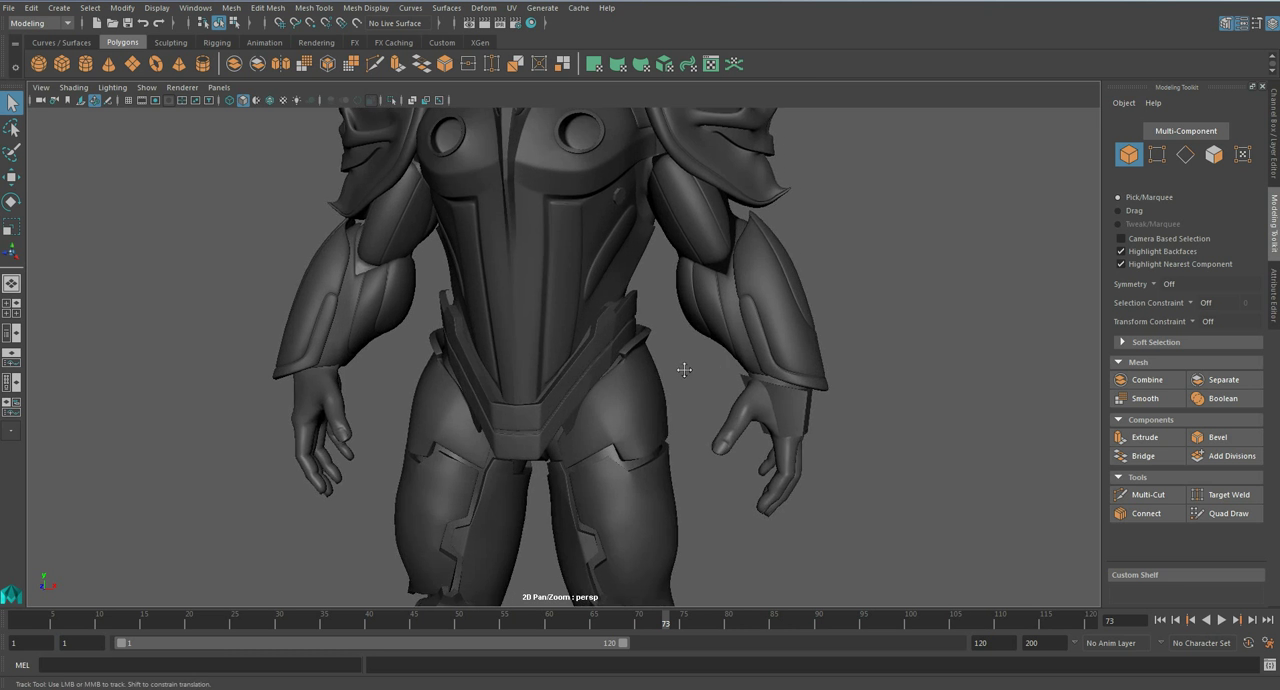
pyautogui.keyDown('alt'); pyautogui.moveTo(715, 361); pyautogui.dragTo(549, 431, button='middle'); pyautogui.keyUp('alt')
pyautogui.scroll(4, 433, 421)
pyautogui.keyDown('alt'); pyautogui.moveTo(375, 426); pyautogui.dragTo(527, 385, button='middle'); pyautogui.keyUp('alt')
# - Select the forearm armour, isolate it and return it to unsmoothed display at the groove's corner
pyautogui.click(657, 322)
pyautogui.hotkey('ctrl', '1')
pyautogui.press('1')
pyautogui.scroll(4, 527, 385)
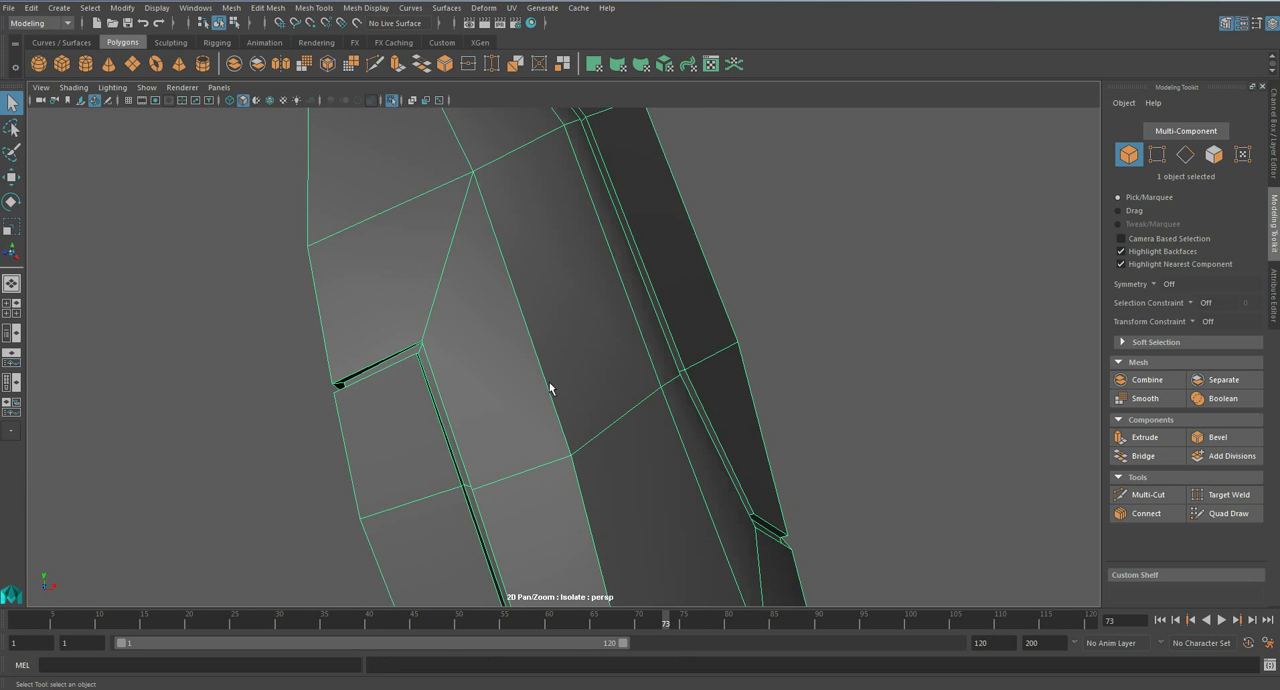
pyautogui.keyDown('alt'); pyautogui.moveTo(442, 415); pyautogui.dragTo(537, 360, button='middle'); pyautogui.keyUp('alt')
pyautogui.scroll(2, 537, 370)
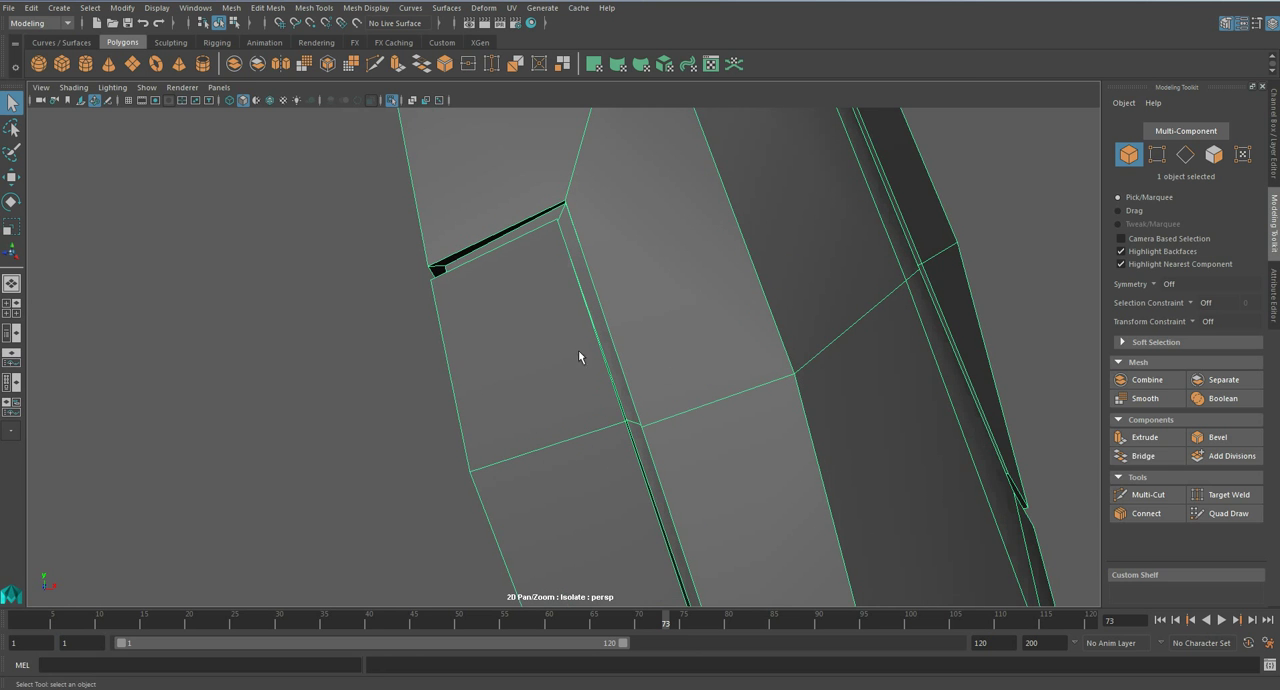
# - Insert an edge loop across the forearm armour just below the groove's short crosswise end
pyautogui.click(313, 8)
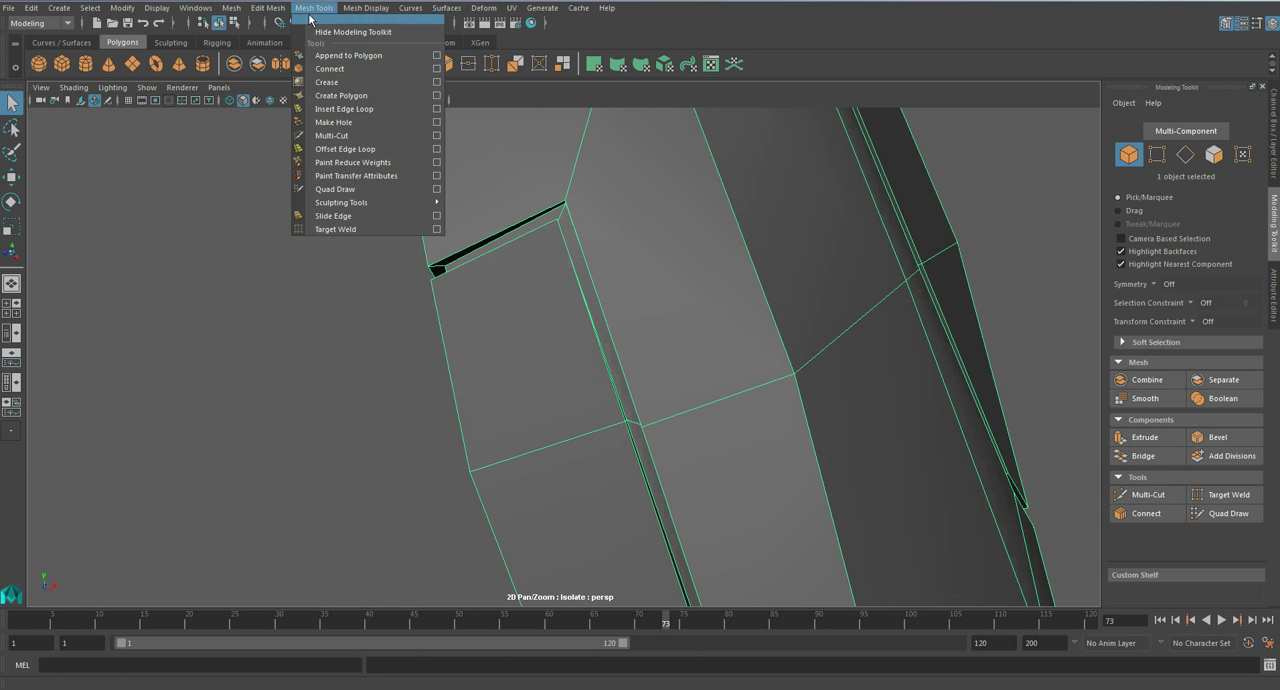
pyautogui.click(360, 112)
pyautogui.click(562, 232)
pyautogui.scroll(-5, 605, 320)
pyautogui.press('q')
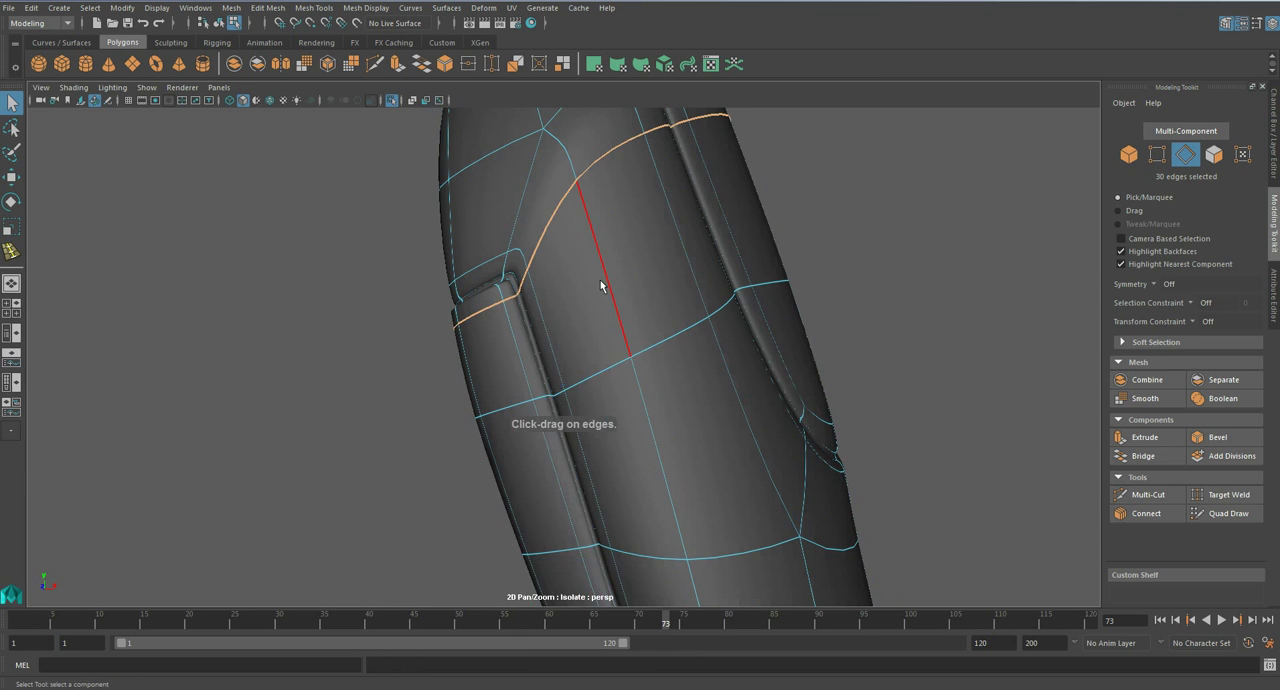
# - Check the forearm armour smoothed, undo the last edge loop across it and save the scene
pyautogui.press('F8')
pyautogui.click(886, 314)
pyautogui.scroll(-6, 886, 314)
pyautogui.keyDown('alt'); pyautogui.moveTo(518, 318); pyautogui.dragTo(572, 307); pyautogui.keyUp('alt')
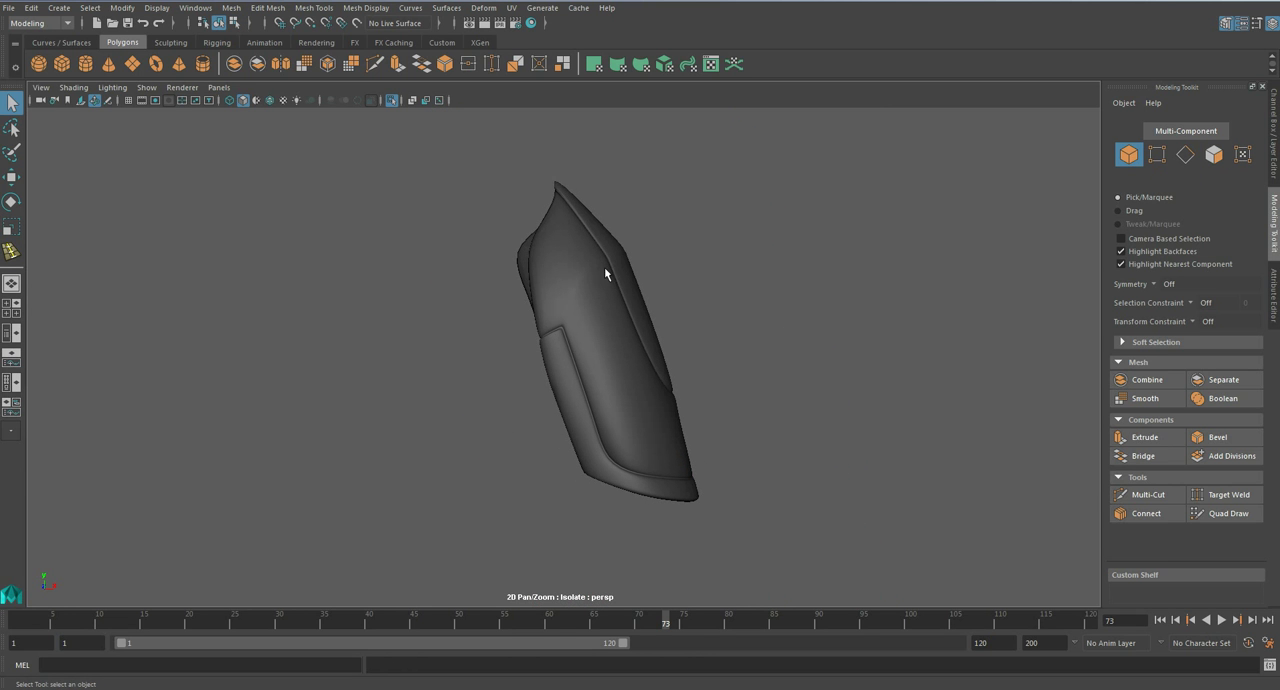
pyautogui.press('1')
pyautogui.press('F10')
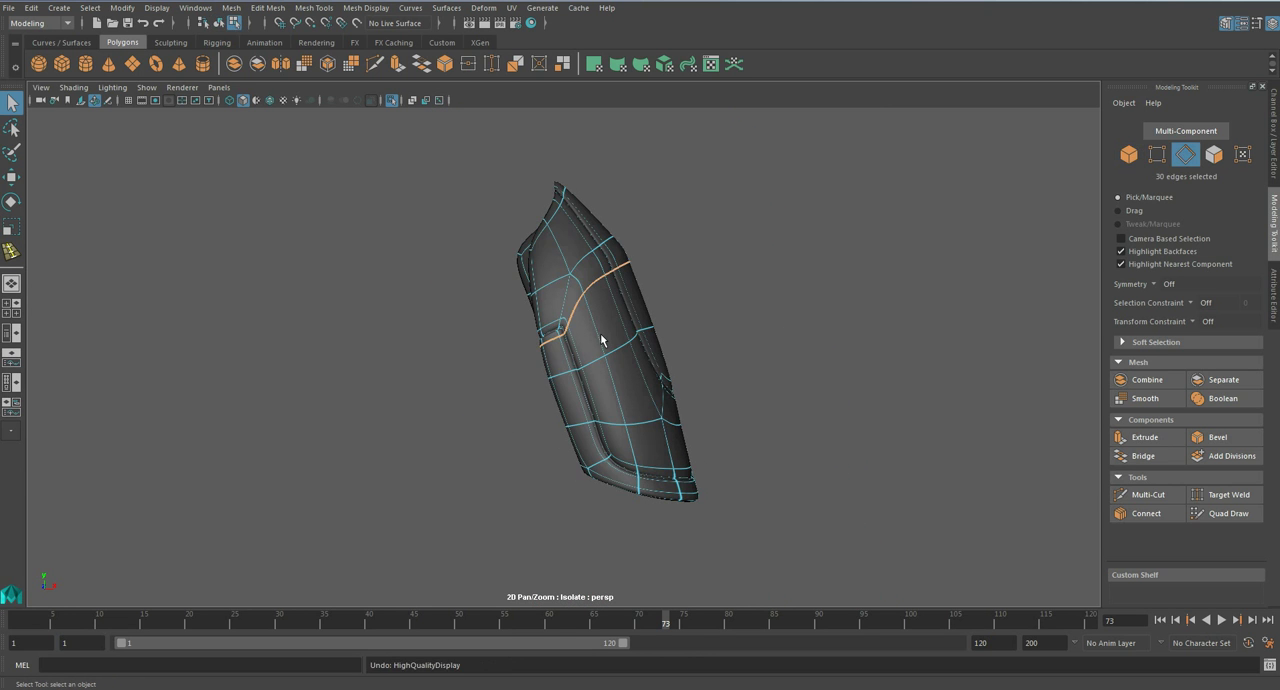
pyautogui.scroll(3, 600, 333)
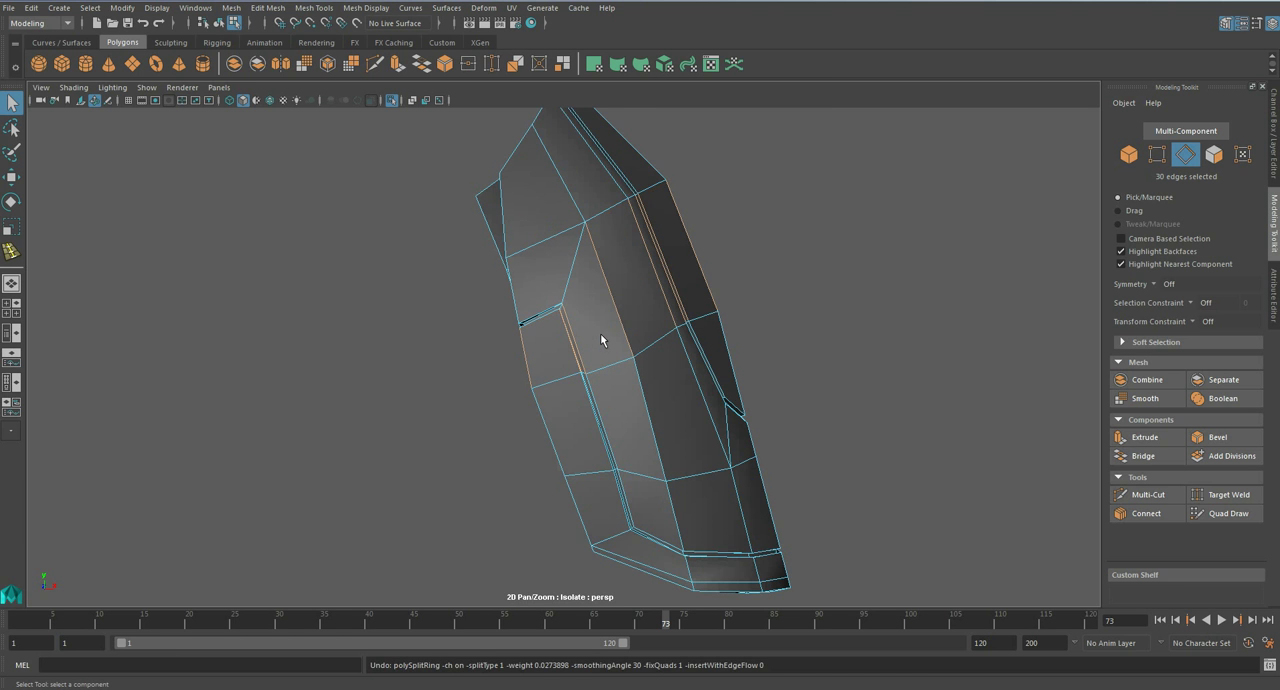
pyautogui.scroll(3, 600, 340)
pyautogui.hotkey('ctrl', 's')
pyautogui.press('Return')
# - Insert a supporting edge loop beside the forearm groove, following its upper corner and running down its long side
pyautogui.click(306, 8)
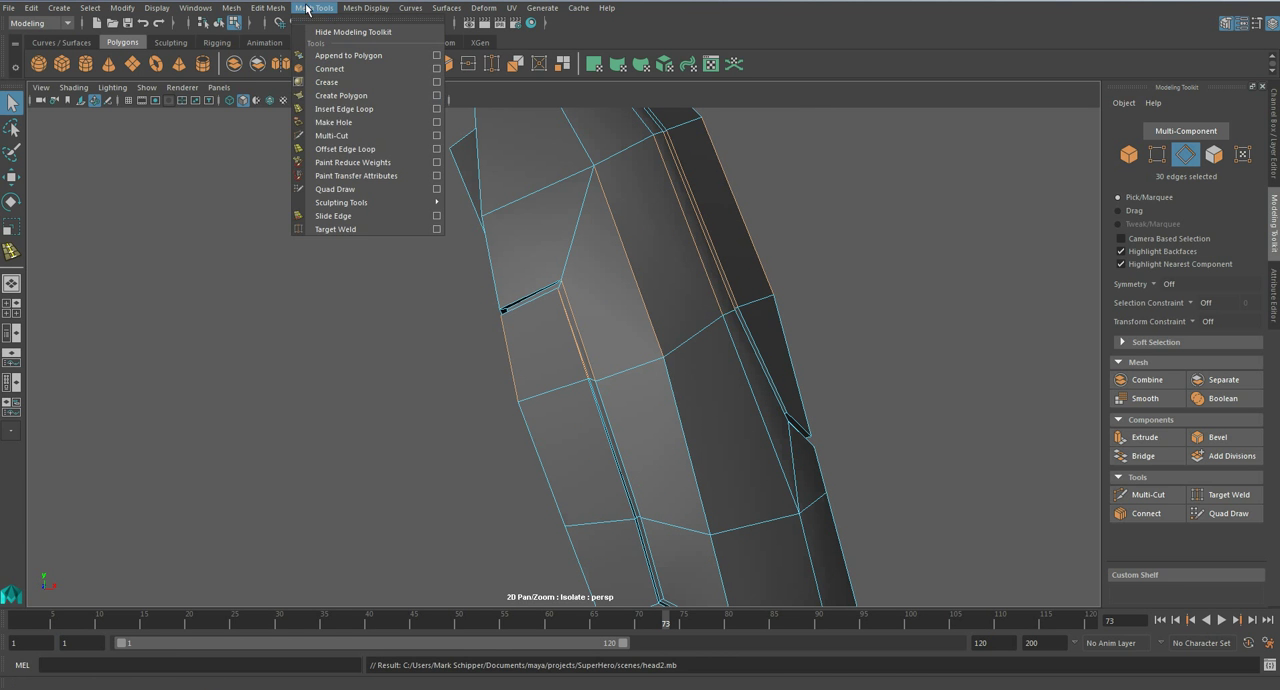
pyautogui.click(407, 138)
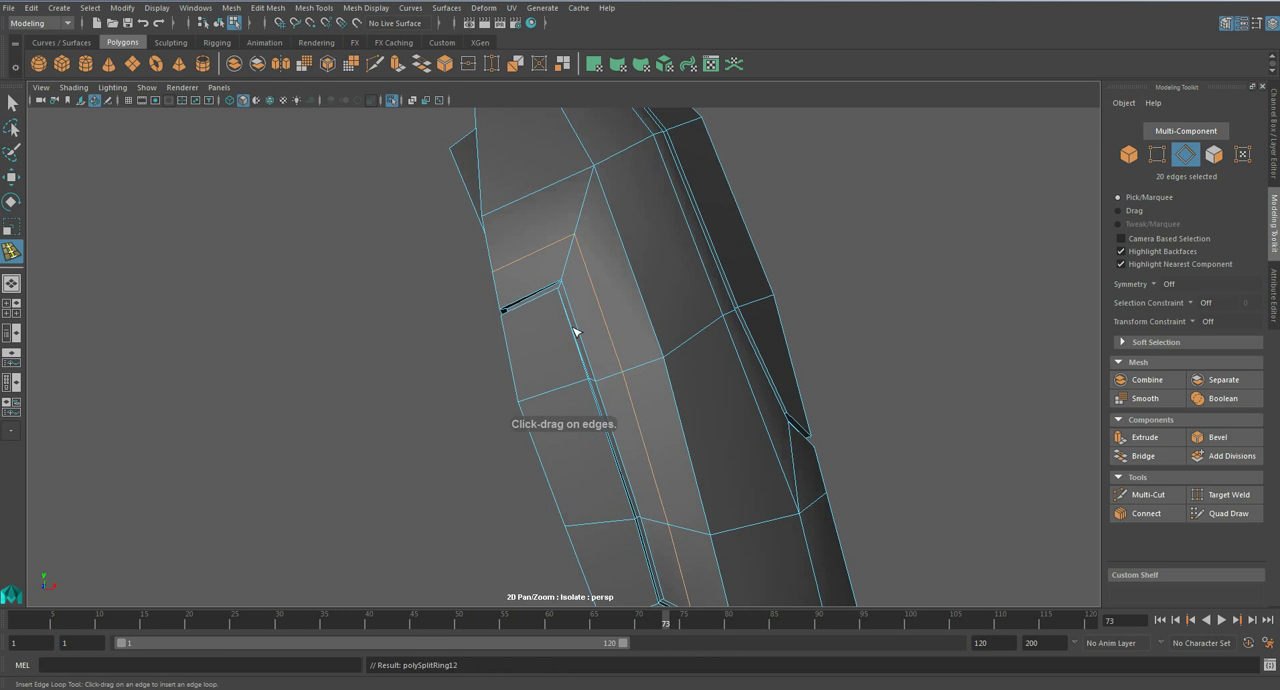
pyautogui.keyDown('alt'); pyautogui.moveTo(567, 327); pyautogui.dragTo(620, 208); pyautogui.keyUp('alt')
pyautogui.keyDown('alt'); pyautogui.moveTo(632, 281); pyautogui.dragTo(691, 423); pyautogui.keyUp('alt')
pyautogui.scroll(3, 623, 366)
pyautogui.keyDown('alt'); pyautogui.moveTo(693, 425); pyautogui.dragTo(667, 348, button='middle'); pyautogui.keyUp('alt')
pyautogui.scroll(-3, 666, 347)
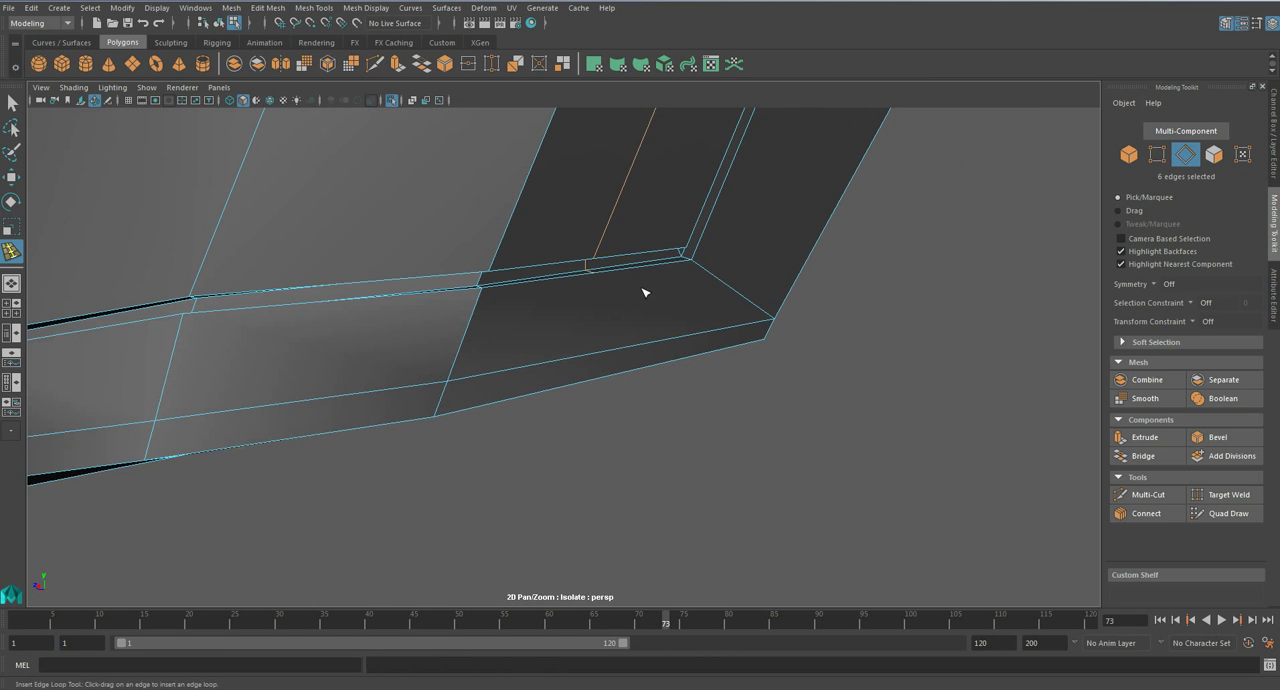
# - Continue the new edge loop with Multi-Cut from its open end across the trim band and over the armour's lower rim
pyautogui.press('3')
pyautogui.press('1')
pyautogui.press('q')
pyautogui.moveTo(697, 324); pyautogui.dragTo(599, 293, button='right')
pyautogui.click(1148, 494)
pyautogui.click(592, 269)
pyautogui.keyDown('alt'); pyautogui.moveTo(606, 383); pyautogui.dragTo(609, 131); pyautogui.keyUp('alt')
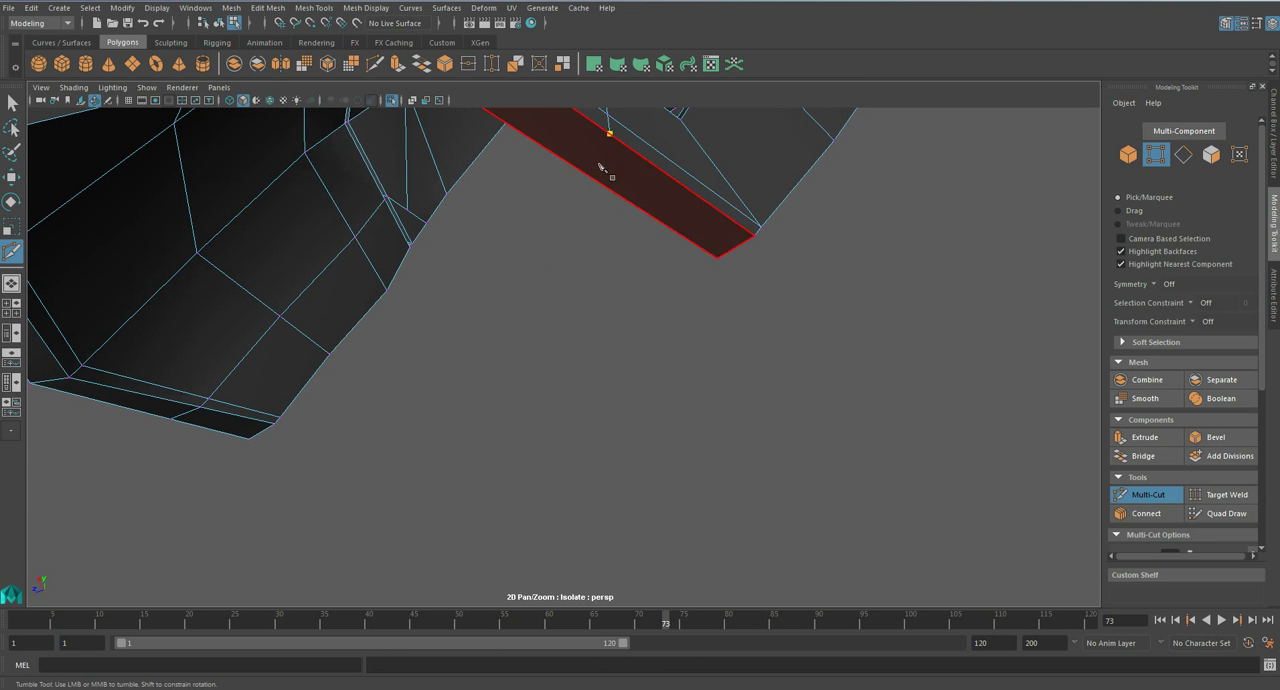
pyautogui.keyDown('alt'); pyautogui.moveTo(600, 171); pyautogui.dragTo(726, 203, button='right'); pyautogui.keyUp('alt')
pyautogui.keyDown('alt'); pyautogui.moveTo(726, 205); pyautogui.dragTo(676, 250); pyautogui.keyUp('alt')
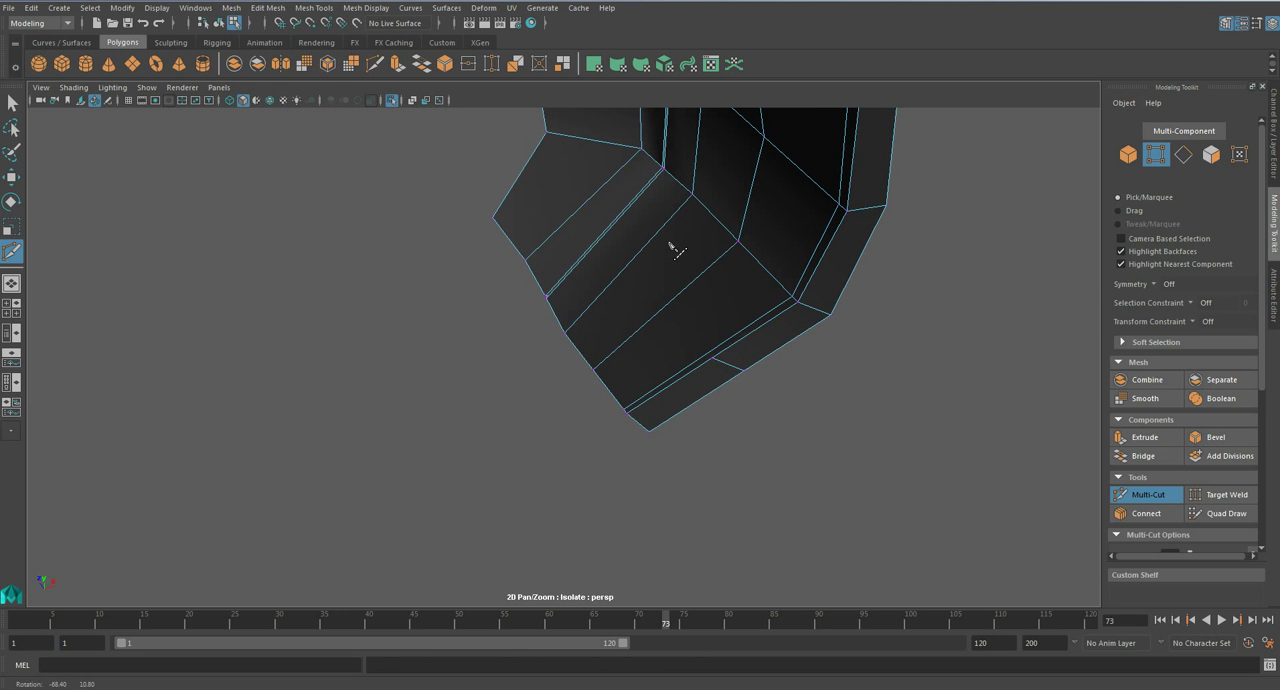
# - Extend the cut up the armour's inner side to the loop's other open end, commit it and save the scene
pyautogui.keyDown('alt'); pyautogui.moveTo(648, 302); pyautogui.dragTo(886, 331); pyautogui.keyUp('alt')
pyautogui.keyDown('alt'); pyautogui.moveTo(588, 261); pyautogui.dragTo(608, 418, button='middle'); pyautogui.keyUp('alt')
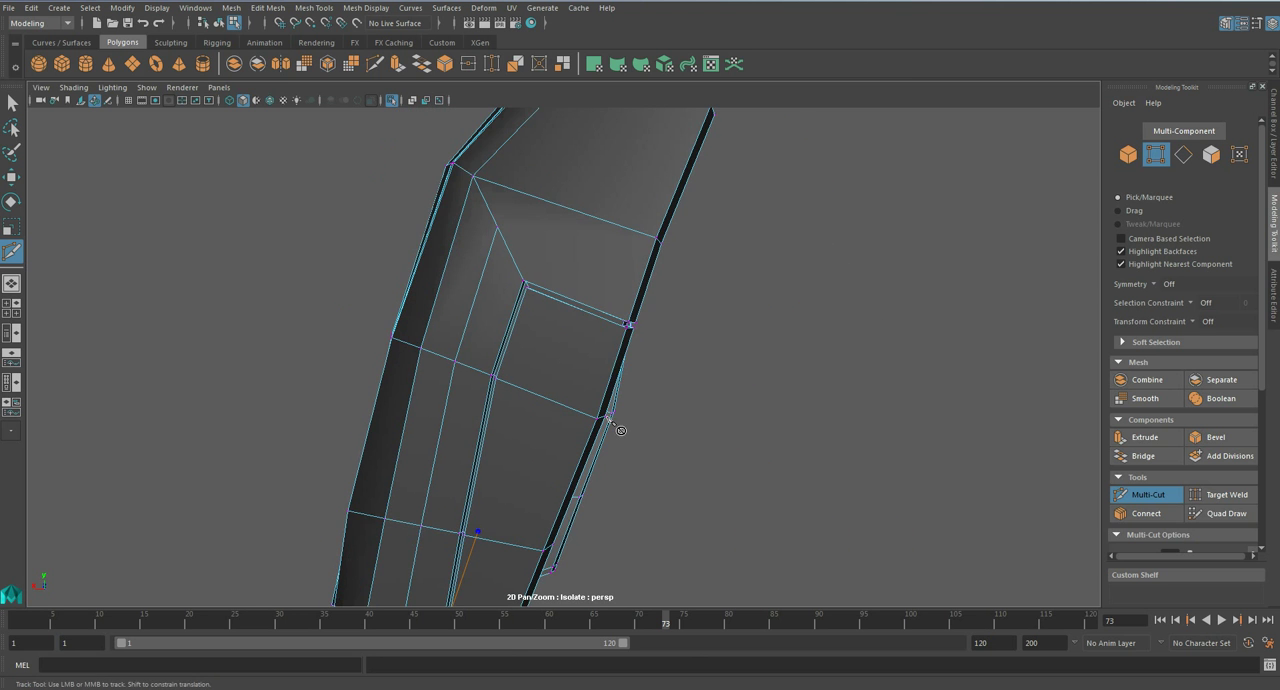
pyautogui.keyDown('alt'); pyautogui.moveTo(624, 381); pyautogui.dragTo(484, 386); pyautogui.keyUp('alt')
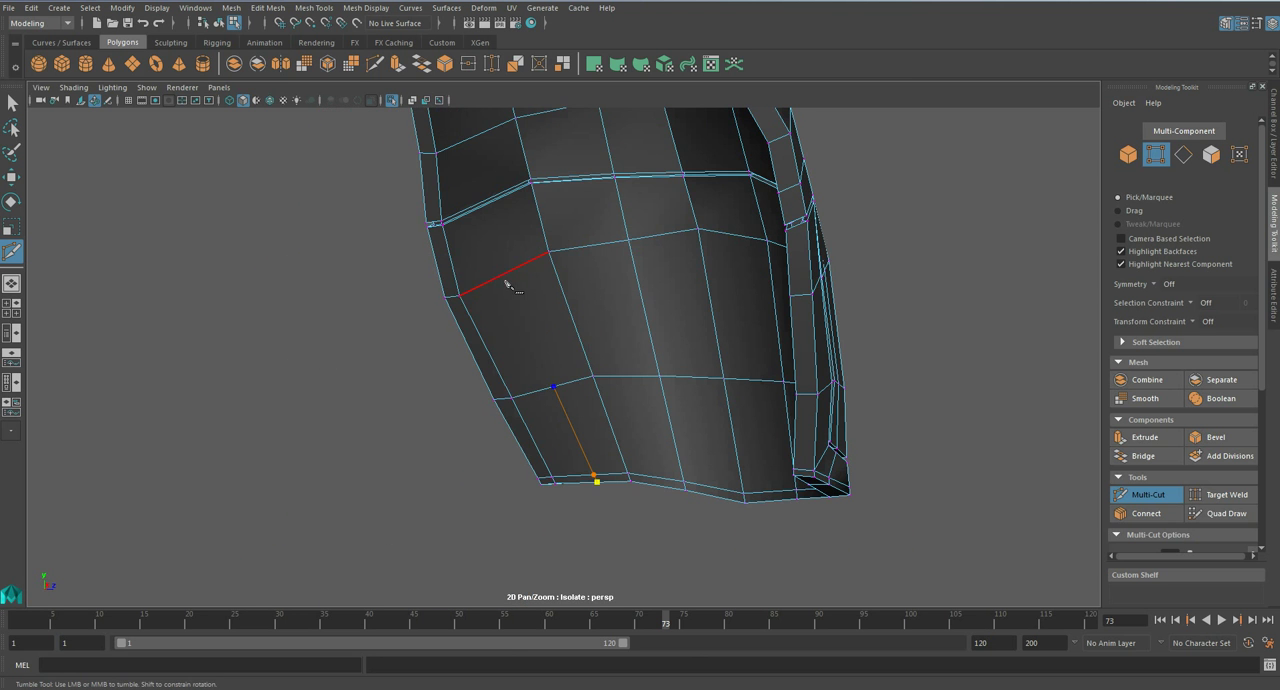
pyautogui.keyDown('alt'); pyautogui.moveTo(508, 255); pyautogui.dragTo(533, 263, button='middle'); pyautogui.keyUp('alt')
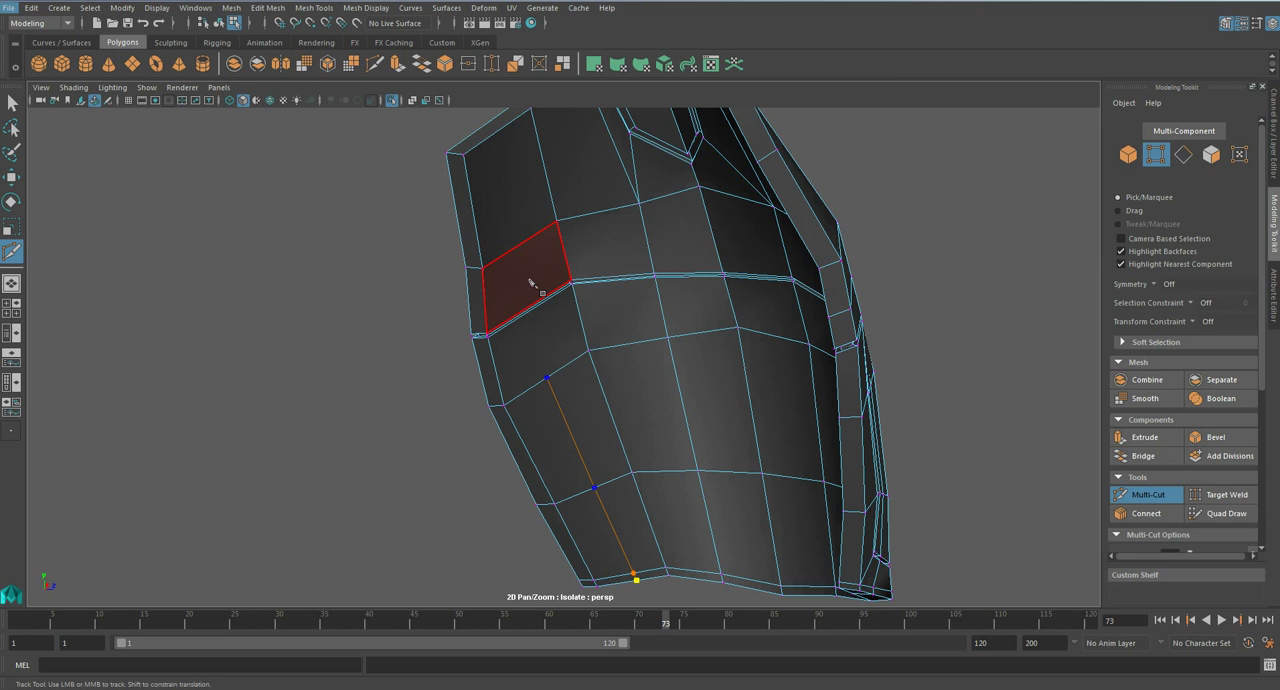
pyautogui.keyDown('alt'); pyautogui.moveTo(512, 308); pyautogui.dragTo(464, 298); pyautogui.keyUp('alt')
pyautogui.press('Return')
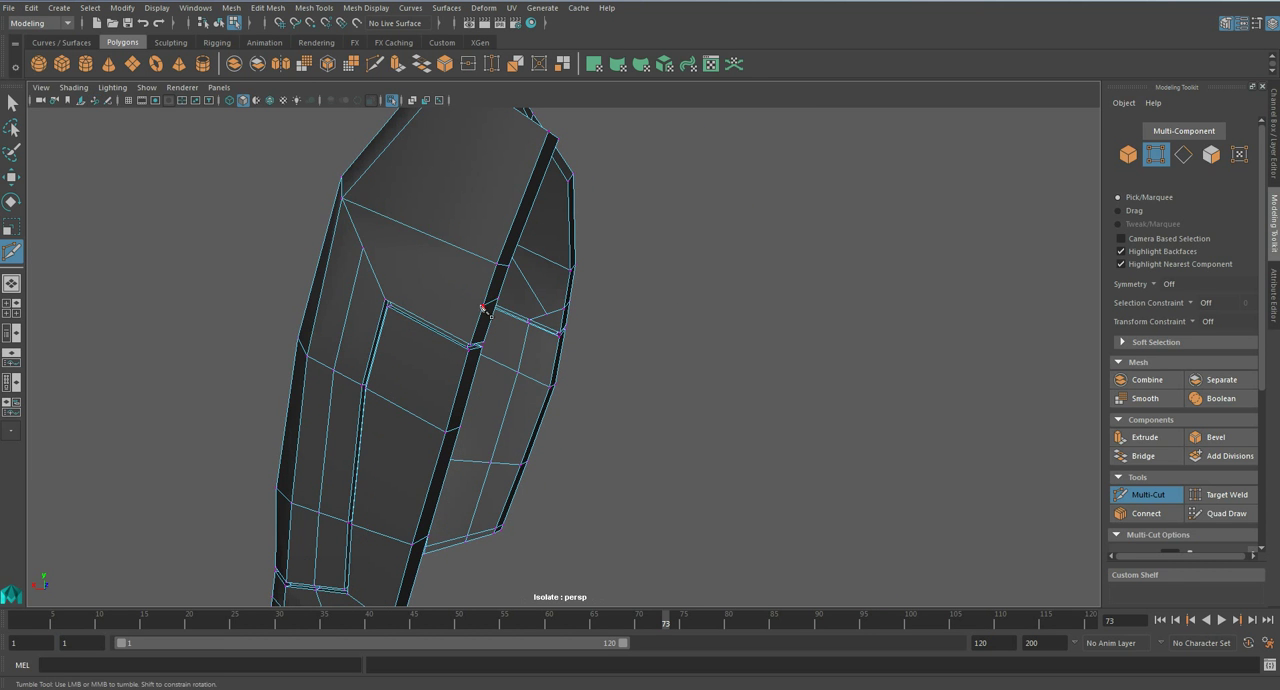
pyautogui.keyDown('alt'); pyautogui.moveTo(368, 257); pyautogui.dragTo(493, 252); pyautogui.keyUp('alt')
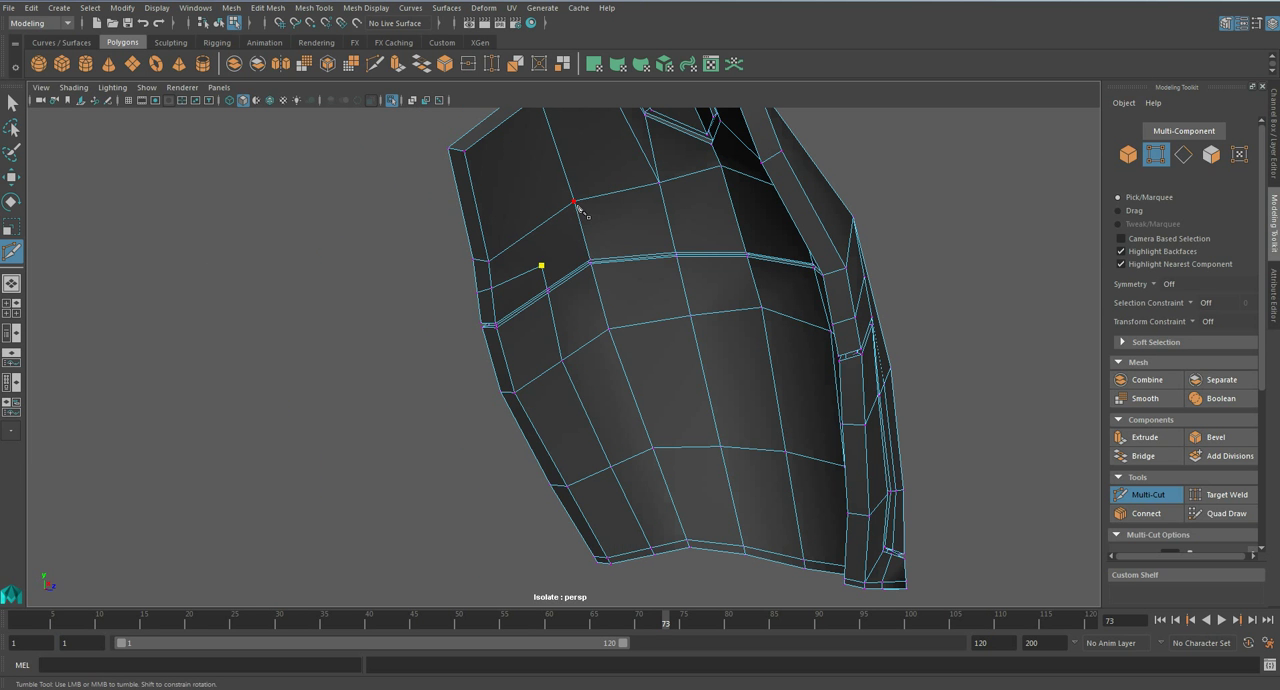
pyautogui.press('Return')
pyautogui.press('q')
pyautogui.hotkey('ctrl', 's')
# - Show the armour smoothed and try a Multi-Cut across the trim band at the groove's lower corner
pyautogui.click(609, 357)
pyautogui.press('3')
pyautogui.press('y')
pyautogui.keyDown('alt'); pyautogui.moveTo(609, 357); pyautogui.dragTo(770, 348); pyautogui.keyUp('alt')
pyautogui.keyDown('alt'); pyautogui.moveTo(770, 348); pyautogui.dragTo(814, 323, button='right'); pyautogui.keyUp('alt')
pyautogui.keyDown('alt'); pyautogui.moveTo(814, 323); pyautogui.dragTo(900, 200, button='middle'); pyautogui.keyUp('alt')
pyautogui.click(676, 328)
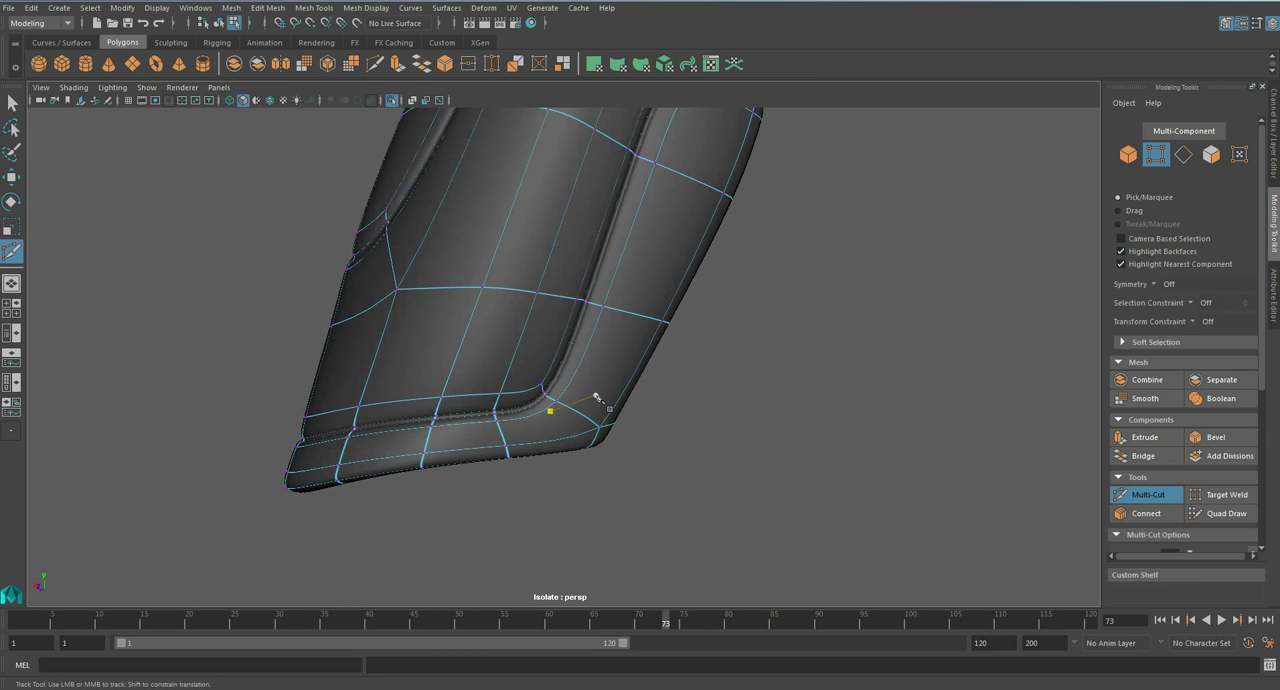
pyautogui.keyDown('alt'); pyautogui.moveTo(600, 401); pyautogui.dragTo(641, 387, button='middle'); pyautogui.keyUp('alt')
pyautogui.press('1')
pyautogui.click(534, 394)
pyautogui.keyDown('alt'); pyautogui.moveTo(543, 343); pyautogui.dragTo(671, 348); pyautogui.keyUp('alt')
pyautogui.press('q')
# - Insert supporting edge loops close to both arms of the panel edge at the groove's upper corner
pyautogui.keyDown('alt'); pyautogui.moveTo(405, 286); pyautogui.dragTo(586, 380); pyautogui.keyUp('alt')
pyautogui.scroll(5, 586, 380)
pyautogui.scroll(2, 551, 294)
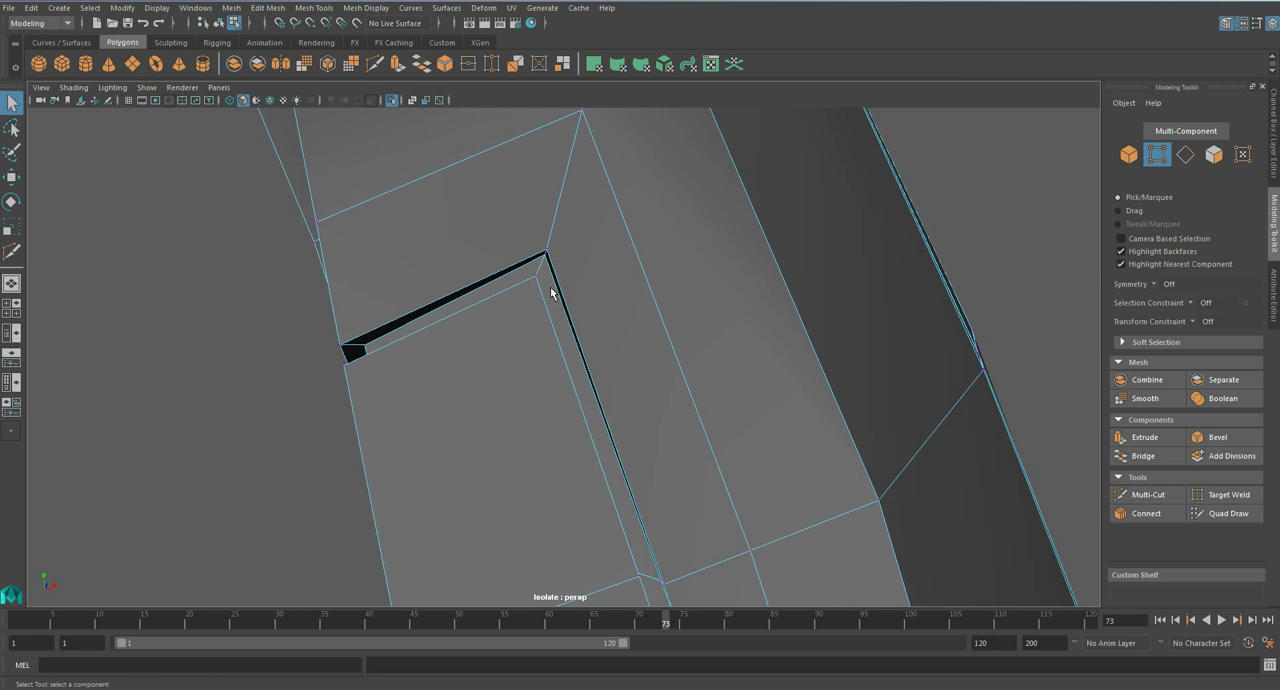
pyautogui.scroll(2, 550, 293)
pyautogui.keyDown('alt'); pyautogui.moveTo(548, 285); pyautogui.dragTo(590, 315); pyautogui.keyUp('alt')
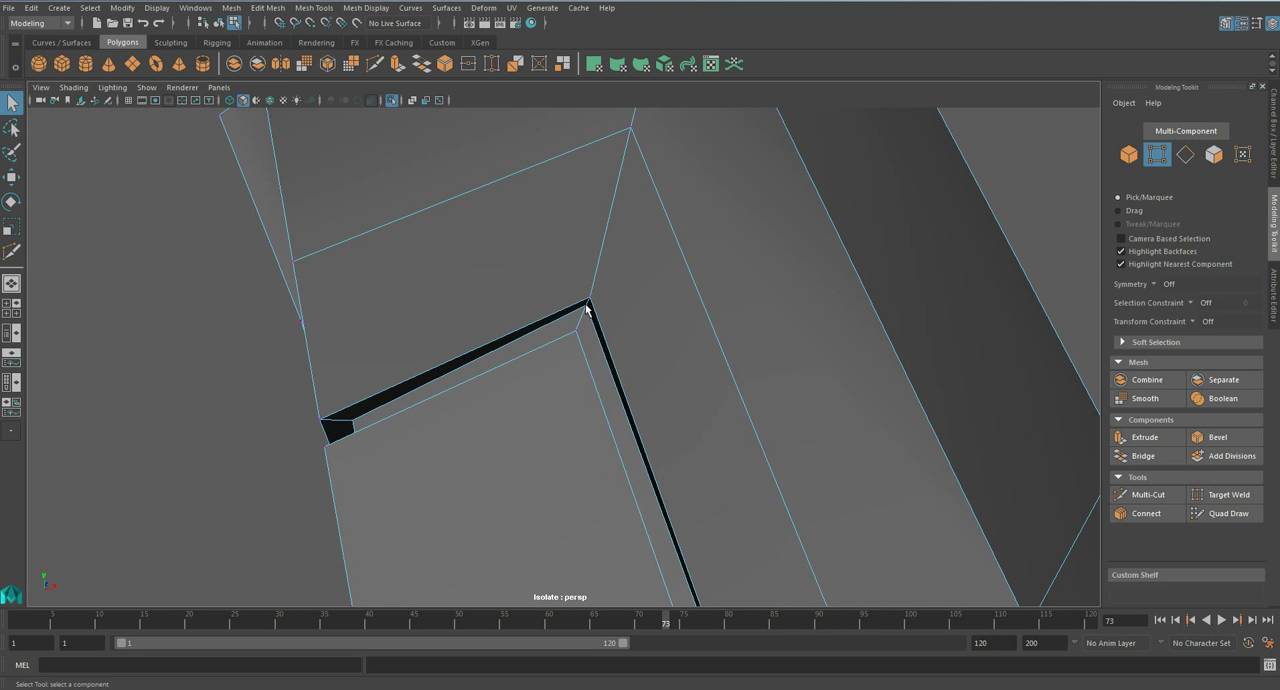
pyautogui.keyDown('alt'); pyautogui.moveTo(592, 356); pyautogui.dragTo(620, 372); pyautogui.keyUp('alt')
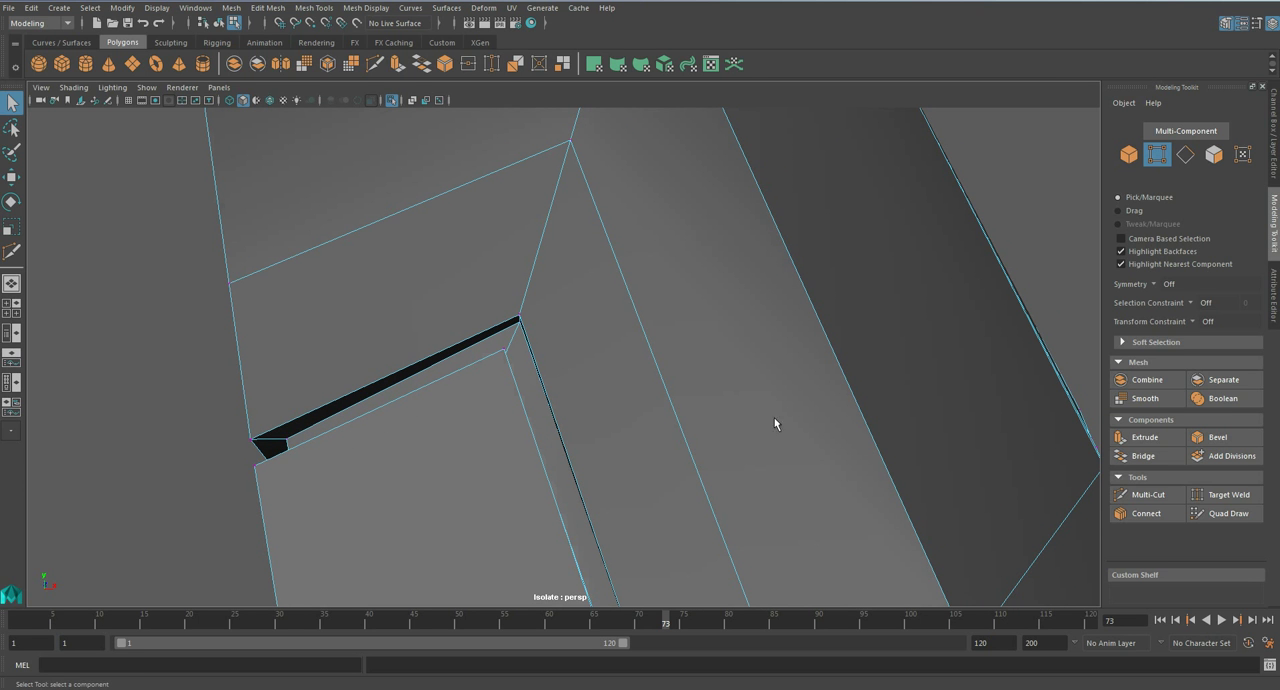
pyautogui.click(318, 8)
pyautogui.click(350, 108)
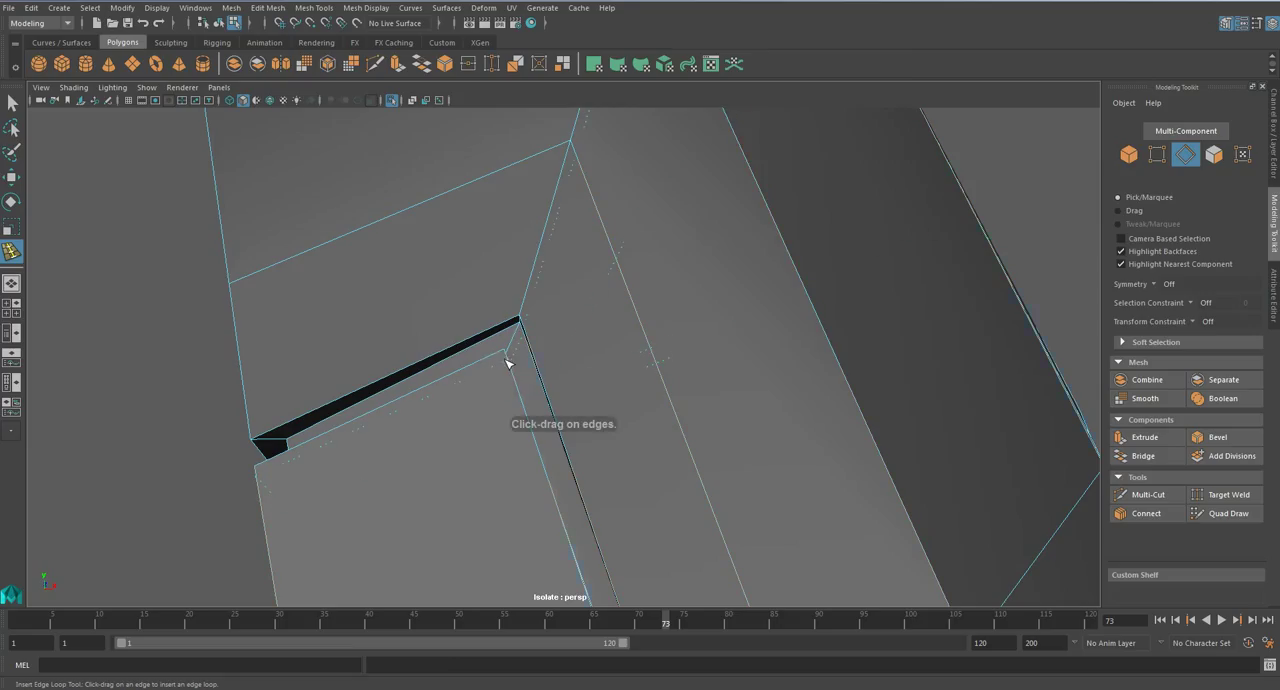
pyautogui.click(509, 359)
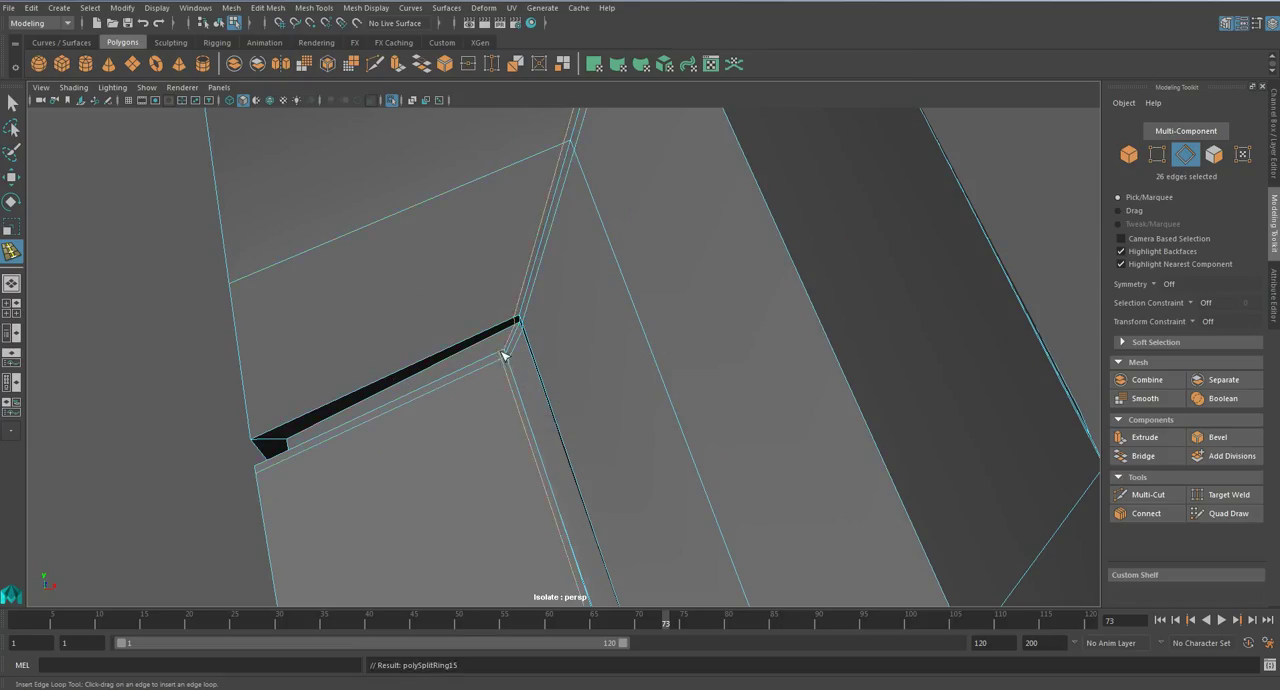
# - Examine the forearm armour in smoothed display from several sides, checking the groove's corner and the surrounding surface
pyautogui.press('2')
pyautogui.keyDown('alt'); pyautogui.moveTo(620, 460); pyautogui.dragTo(551, 403, button='right'); pyautogui.keyUp('alt')
pyautogui.keyDown('alt'); pyautogui.moveTo(611, 498); pyautogui.dragTo(606, 469, button='right'); pyautogui.keyUp('alt')
pyautogui.keyDown('alt'); pyautogui.moveTo(626, 500); pyautogui.dragTo(531, 288, button='middle'); pyautogui.keyUp('alt')
pyautogui.keyDown('alt'); pyautogui.moveTo(578, 499); pyautogui.dragTo(703, 403, button='middle'); pyautogui.keyUp('alt')
pyautogui.keyDown('alt'); pyautogui.moveTo(622, 208); pyautogui.dragTo(634, 520, button='middle'); pyautogui.keyUp('alt')
pyautogui.keyDown('alt'); pyautogui.moveTo(572, 268); pyautogui.dragTo(655, 322, button='right'); pyautogui.keyUp('alt')
pyautogui.press('1')
pyautogui.keyDown('alt'); pyautogui.moveTo(608, 230); pyautogui.dragTo(626, 309); pyautogui.keyUp('alt')
pyautogui.moveTo(623, 274); pyautogui.dragTo(585, 274, button='right')
pyautogui.keyDown('alt'); pyautogui.moveTo(589, 277); pyautogui.dragTo(620, 183); pyautogui.keyUp('alt')
pyautogui.press('3')
pyautogui.moveTo(634, 289); pyautogui.dragTo(708, 269, button='right')
pyautogui.click(851, 277)
pyautogui.keyDown('alt'); pyautogui.moveTo(940, 325); pyautogui.dragTo(884, 292, button='right'); pyautogui.keyUp('alt')
pyautogui.keyDown('alt'); pyautogui.moveTo(755, 323); pyautogui.dragTo(607, 347); pyautogui.keyUp('alt')
pyautogui.click(603, 347)
# - Return to unsmoothed display and target-weld the extra loop vertices above the groove's corner into the crossing vertex
pyautogui.press('1')
pyautogui.scroll(4, 603, 347)
pyautogui.keyDown('alt'); pyautogui.moveTo(531, 354); pyautogui.dragTo(540, 349); pyautogui.keyUp('alt')
pyautogui.scroll(5, 540, 349)
pyautogui.moveTo(541, 349); pyautogui.dragTo(504, 320, button='right')
pyautogui.click(1218, 495)
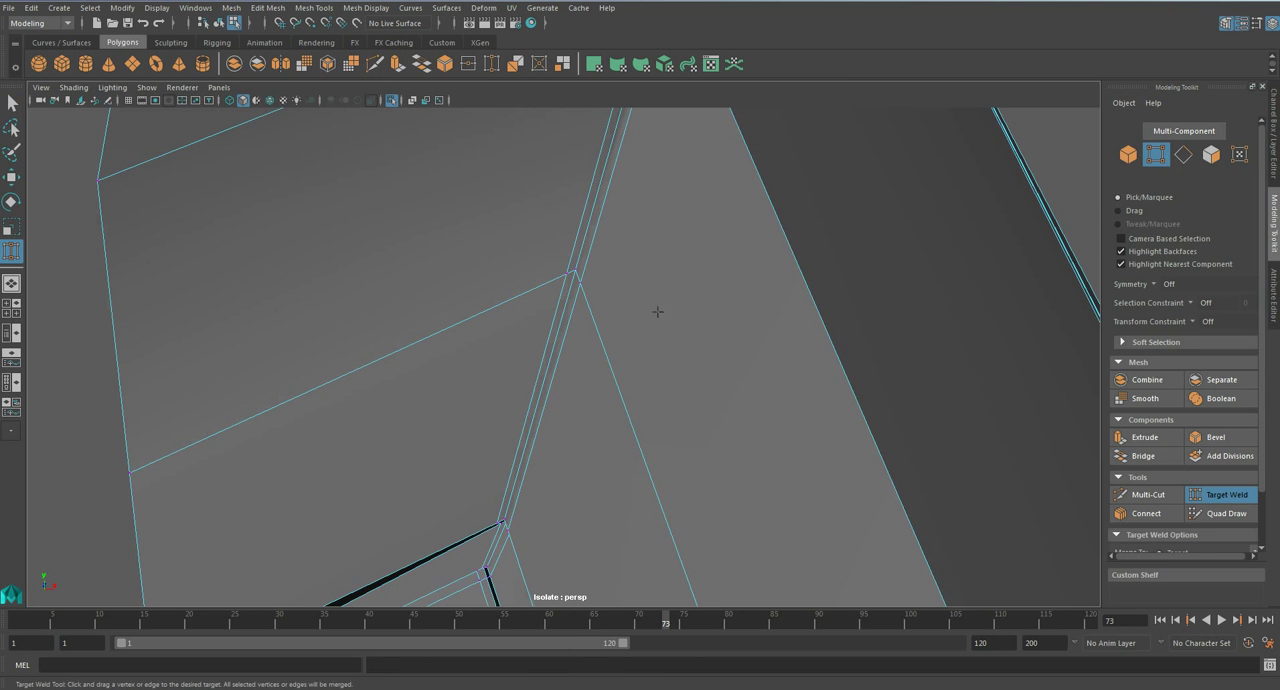
pyautogui.scroll(4, 631, 346)
pyautogui.moveTo(628, 315); pyautogui.dragTo(681, 274)
# - Try deleting the surplus edge loops beside the diagonal above the groove's corner, and undo the deletions
pyautogui.press('q')
pyautogui.moveTo(681, 274); pyautogui.dragTo(686, 249, button='right')
pyautogui.click(686, 250)
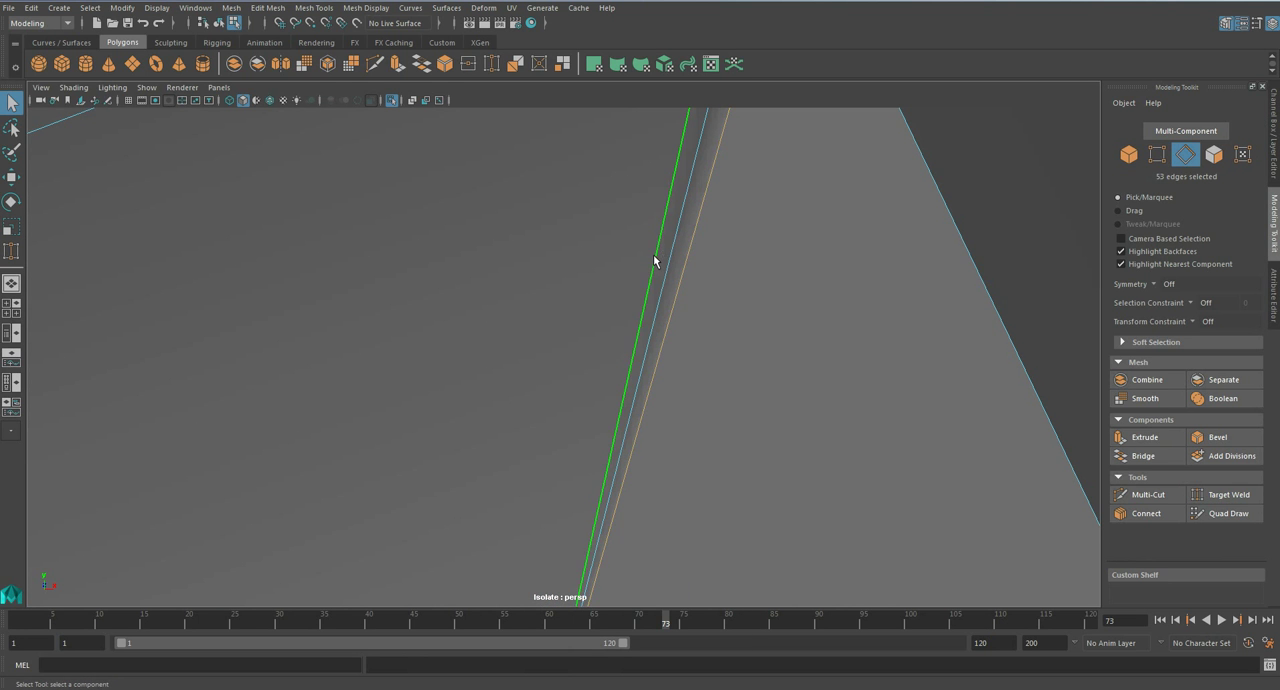
pyautogui.press('Delete')
pyautogui.hotkey('ctrl', 'z')
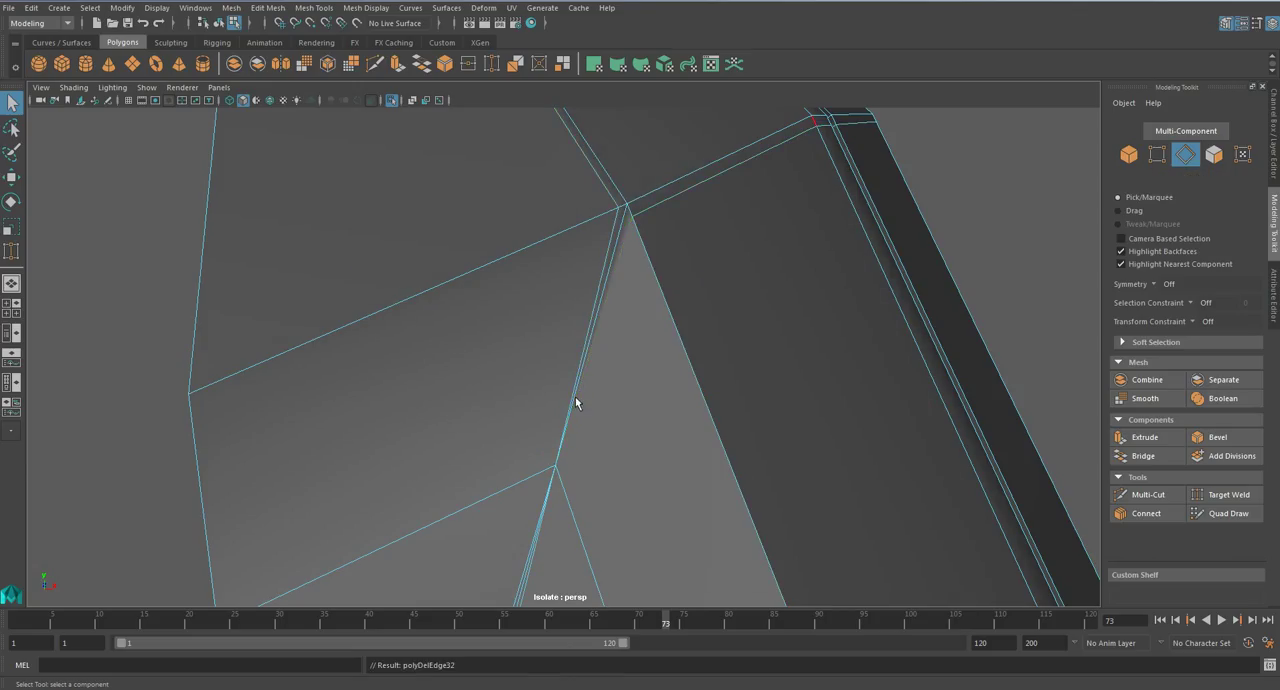
pyautogui.doubleClick(669, 198)
pyautogui.press('Delete')
pyautogui.keyDown('alt'); pyautogui.moveTo(591, 234); pyautogui.dragTo(651, 306); pyautogui.keyUp('alt')
pyautogui.hotkey('ctrl', 'z')
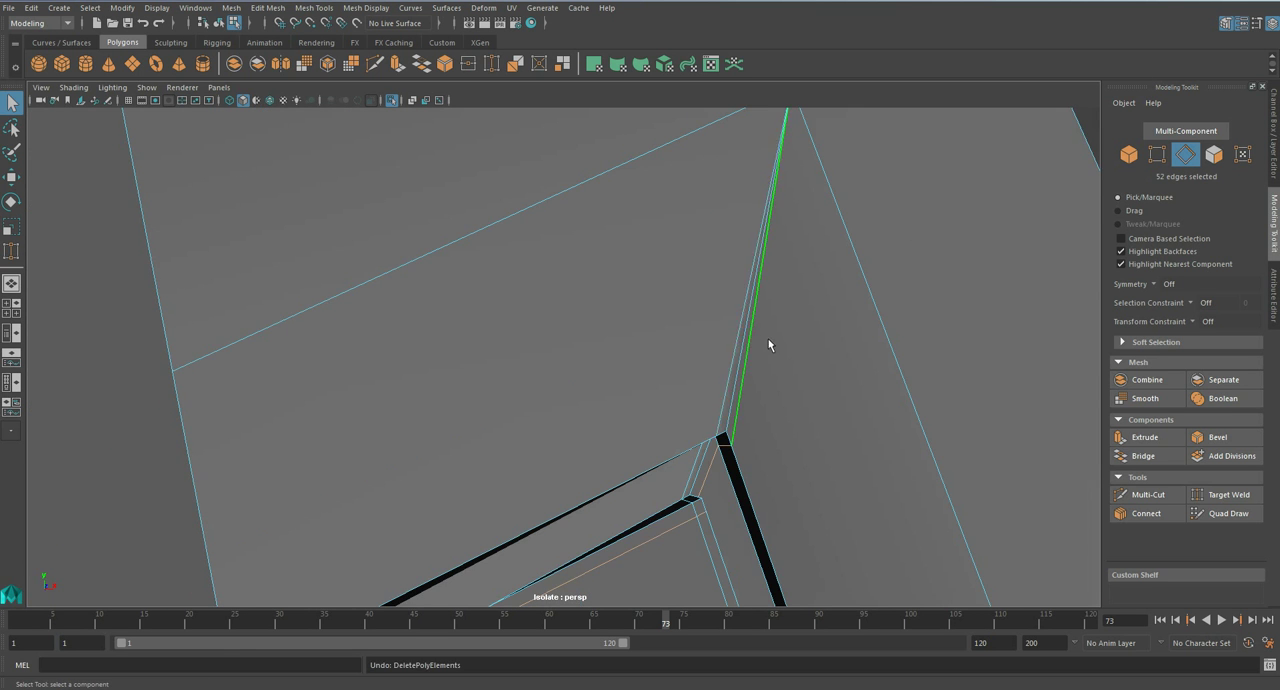
# - Try deleting the surplus edge above the welded vertex and its adjoining loop, and undo the deletions
pyautogui.keyDown('alt'); pyautogui.moveTo(764, 344); pyautogui.dragTo(636, 338); pyautogui.keyUp('alt')
pyautogui.keyDown('alt'); pyautogui.moveTo(653, 272); pyautogui.dragTo(654, 200); pyautogui.keyUp('alt')
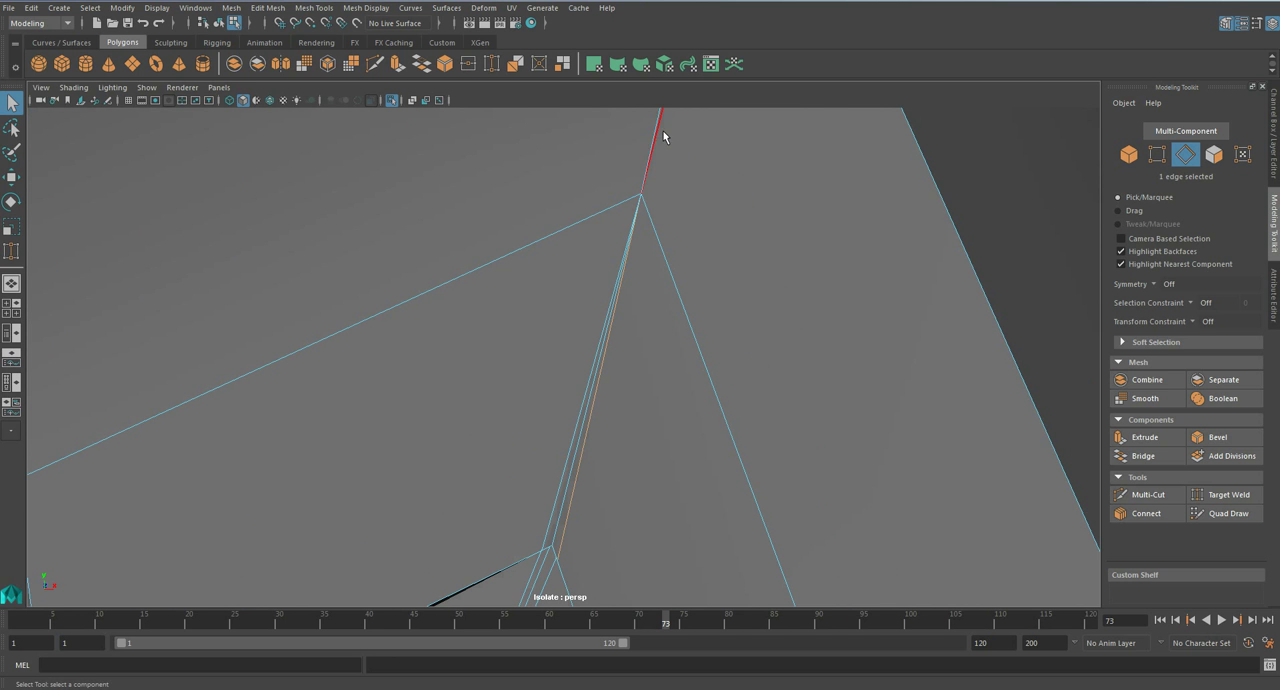
pyautogui.hotkey('ctrl', 'Delete')
pyautogui.keyDown('alt'); pyautogui.moveTo(681, 187); pyautogui.dragTo(650, 371, button='middle'); pyautogui.keyUp('alt')
pyautogui.doubleClick(680, 227)
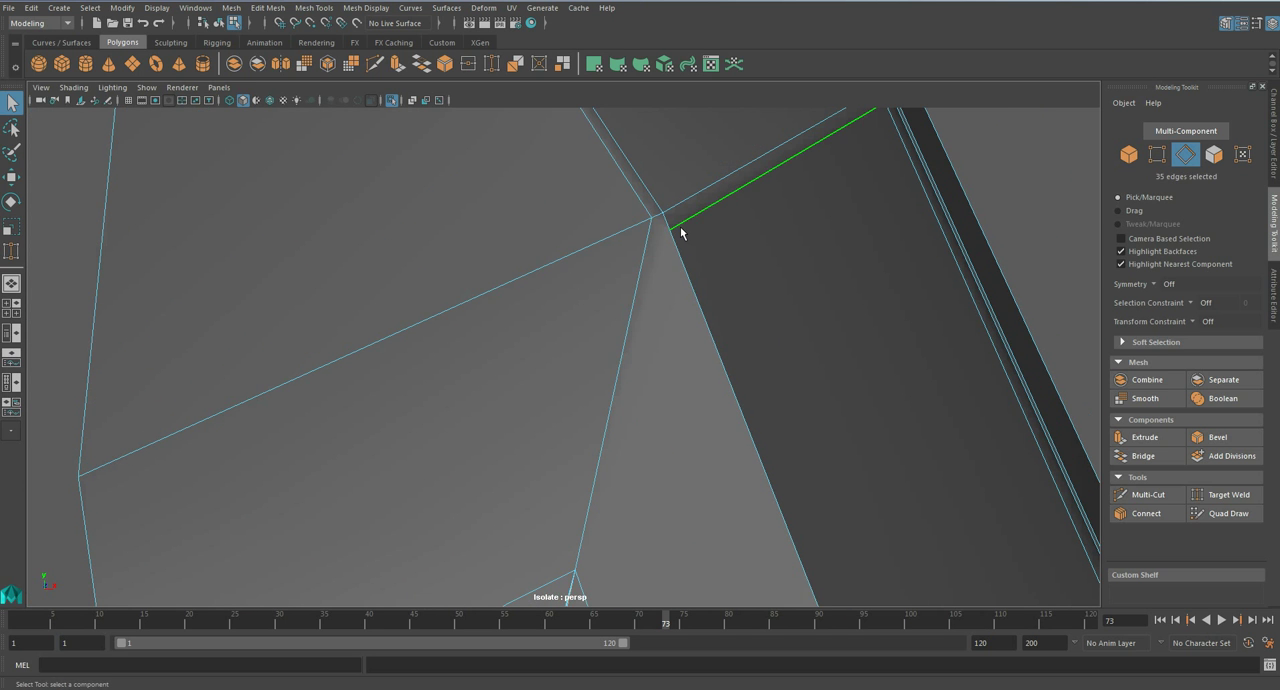
pyautogui.hotkey('ctrl', 'Delete')
pyautogui.scroll(-2, 629, 326)
pyautogui.hotkey('ctrl', 'z')
pyautogui.hotkey('ctrl', 'z')
pyautogui.hotkey('ctrl', 'z')
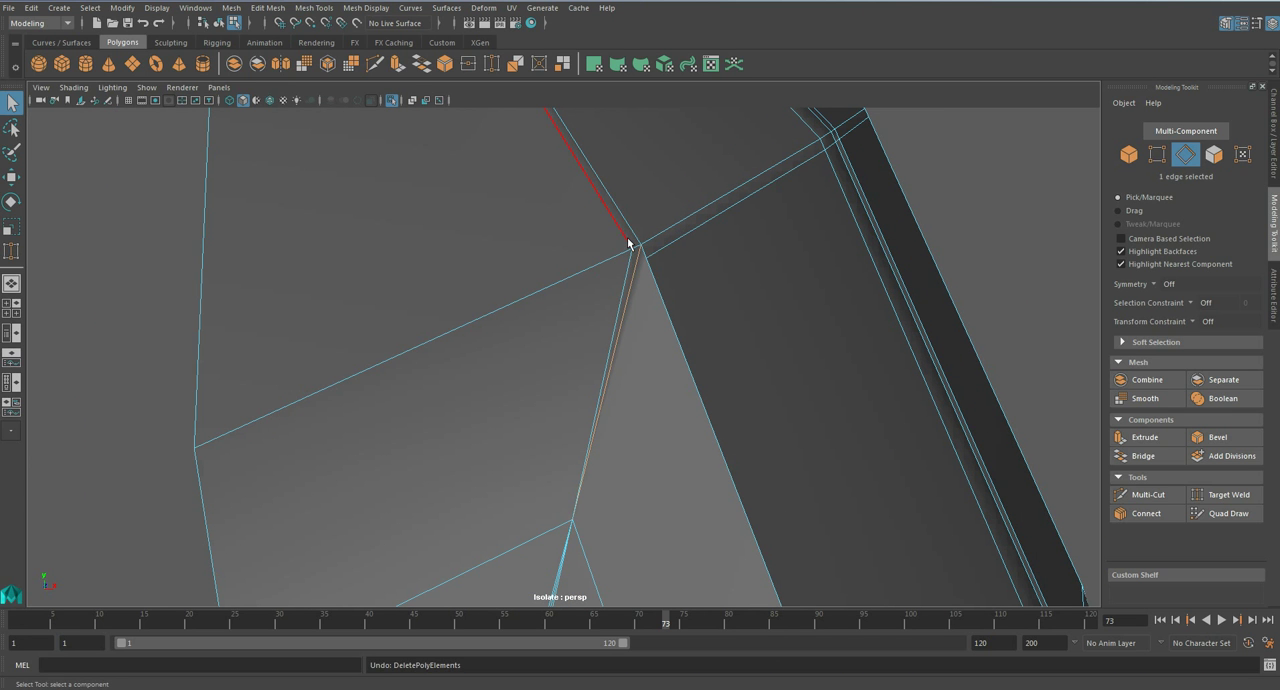
# - Try deleting the surplus edges one at a time above the welded vertex, and undo the last change
pyautogui.hotkey('ctrl', 'Delete')
pyautogui.click(664, 244)
pyautogui.hotkey('ctrl', 'Delete')
pyautogui.keyDown('alt'); pyautogui.moveTo(551, 483); pyautogui.dragTo(588, 257); pyautogui.keyUp('alt')
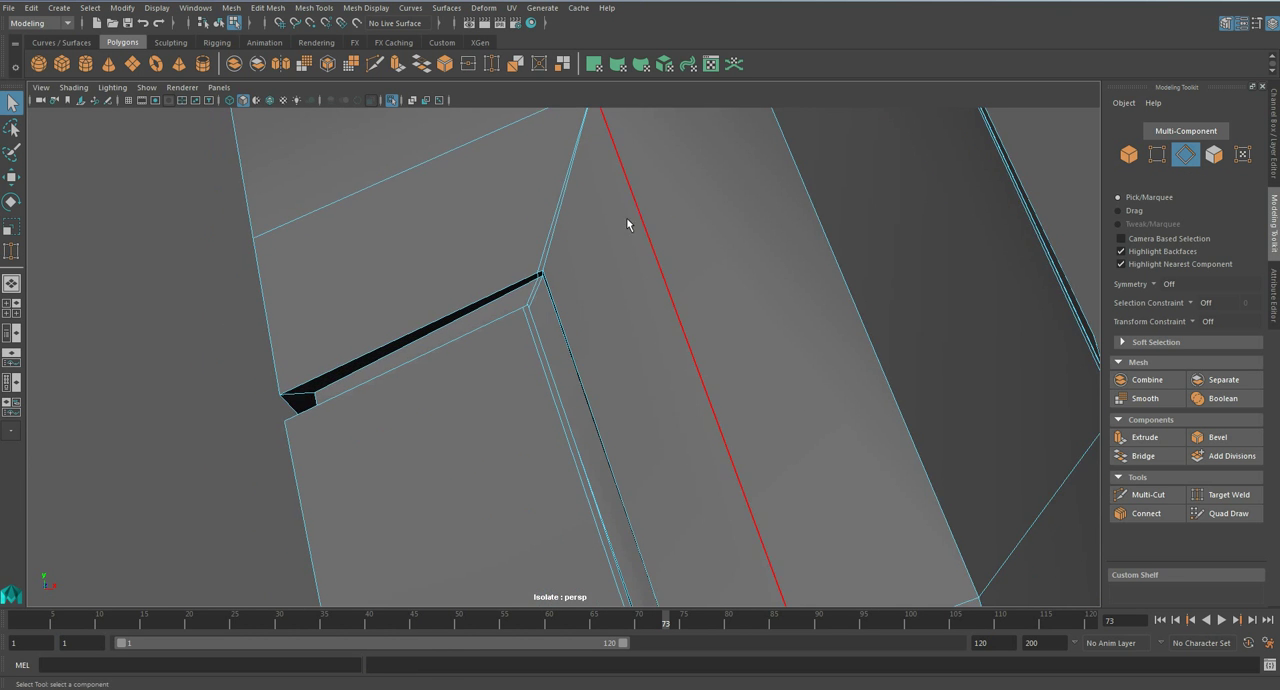
pyautogui.keyDown('alt'); pyautogui.moveTo(630, 160); pyautogui.dragTo(636, 287, button='middle'); pyautogui.keyUp('alt')
pyautogui.scroll(3, 636, 280)
pyautogui.keyDown('alt'); pyautogui.moveTo(581, 409); pyautogui.dragTo(618, 346, button='middle'); pyautogui.keyUp('alt')
pyautogui.hotkey('ctrl', 'z')
# - Undo one more edge change at the crossing and select the outer surplus loop around the groove's corner
pyautogui.click(618, 395)
pyautogui.keyDown('alt'); pyautogui.moveTo(641, 275); pyautogui.dragTo(628, 374, button='middle'); pyautogui.keyUp('alt')
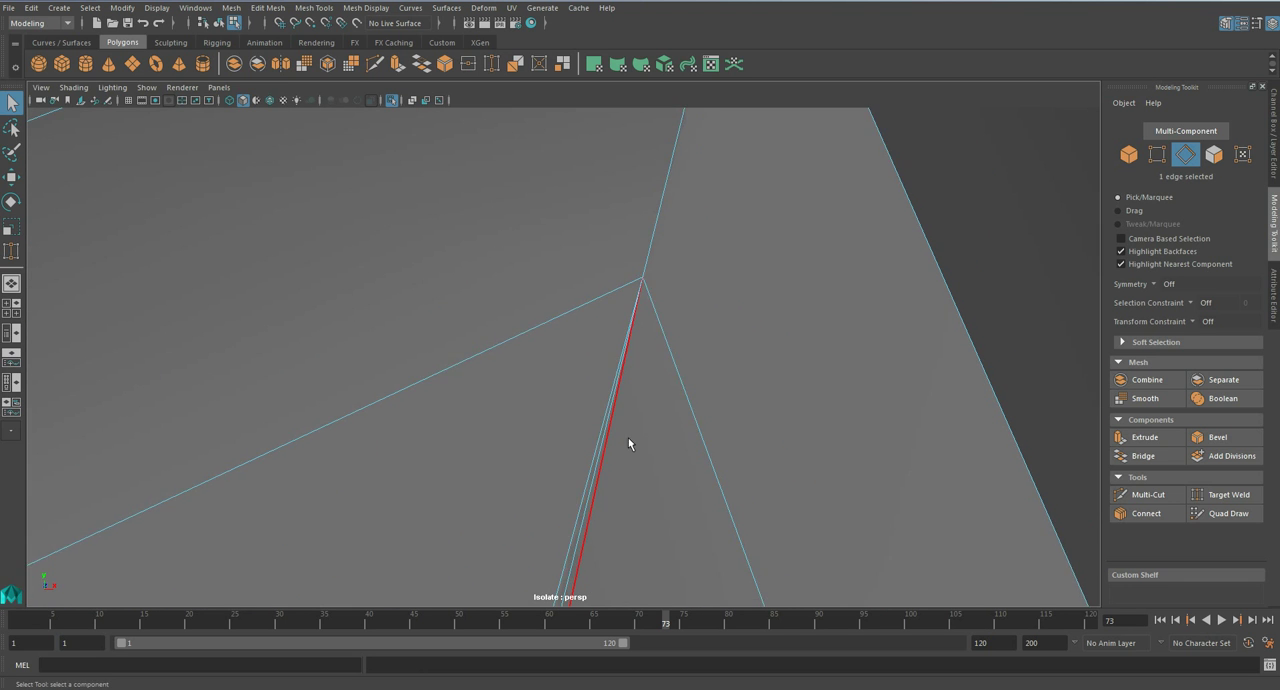
pyautogui.keyDown('alt'); pyautogui.moveTo(612, 417); pyautogui.dragTo(617, 350, button='middle'); pyautogui.keyUp('alt')
pyautogui.keyDown('alt'); pyautogui.moveTo(601, 351); pyautogui.dragTo(645, 275); pyautogui.keyUp('alt')
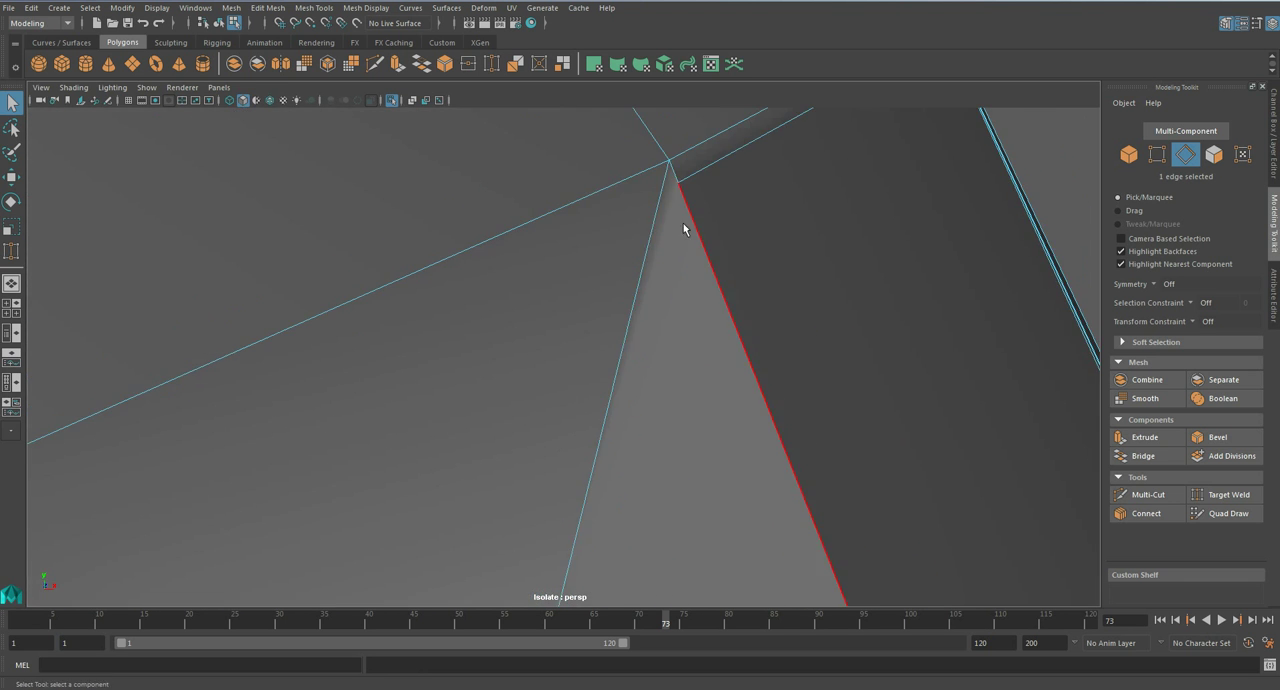
pyautogui.hotkey('ctrl', 'z')
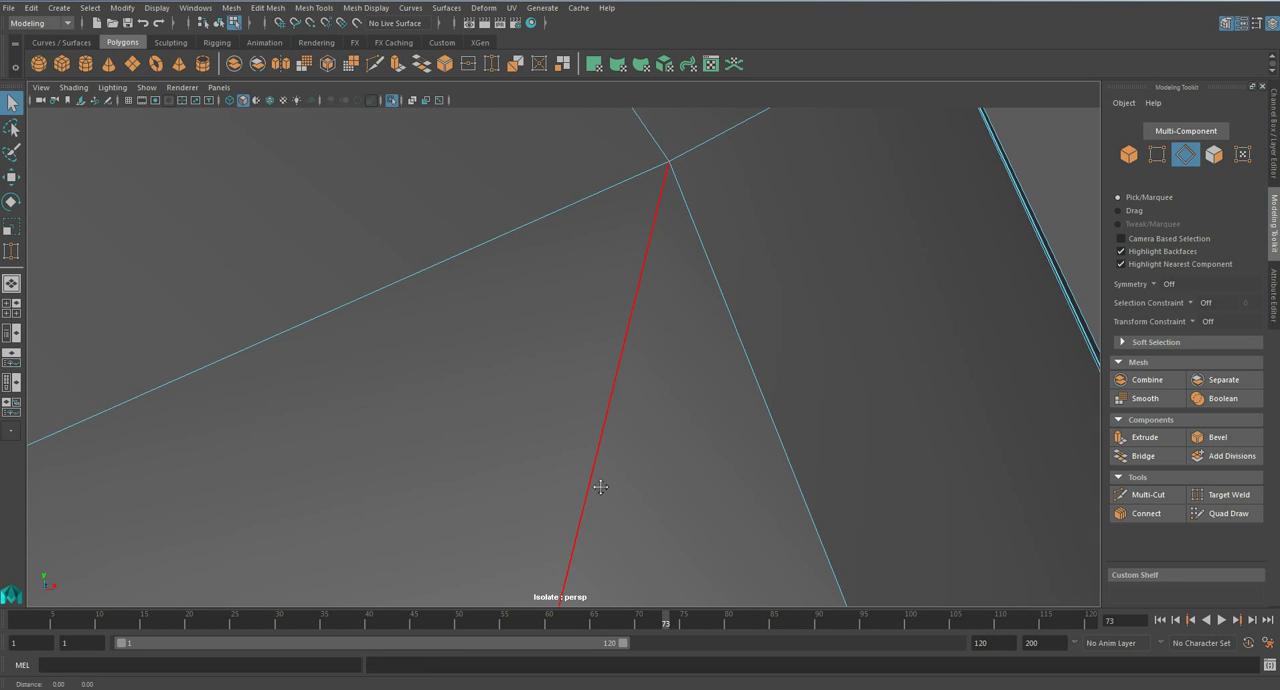
pyautogui.keyDown('alt'); pyautogui.moveTo(614, 451); pyautogui.dragTo(612, 346, button='middle'); pyautogui.keyUp('alt')
pyautogui.click(671, 293)
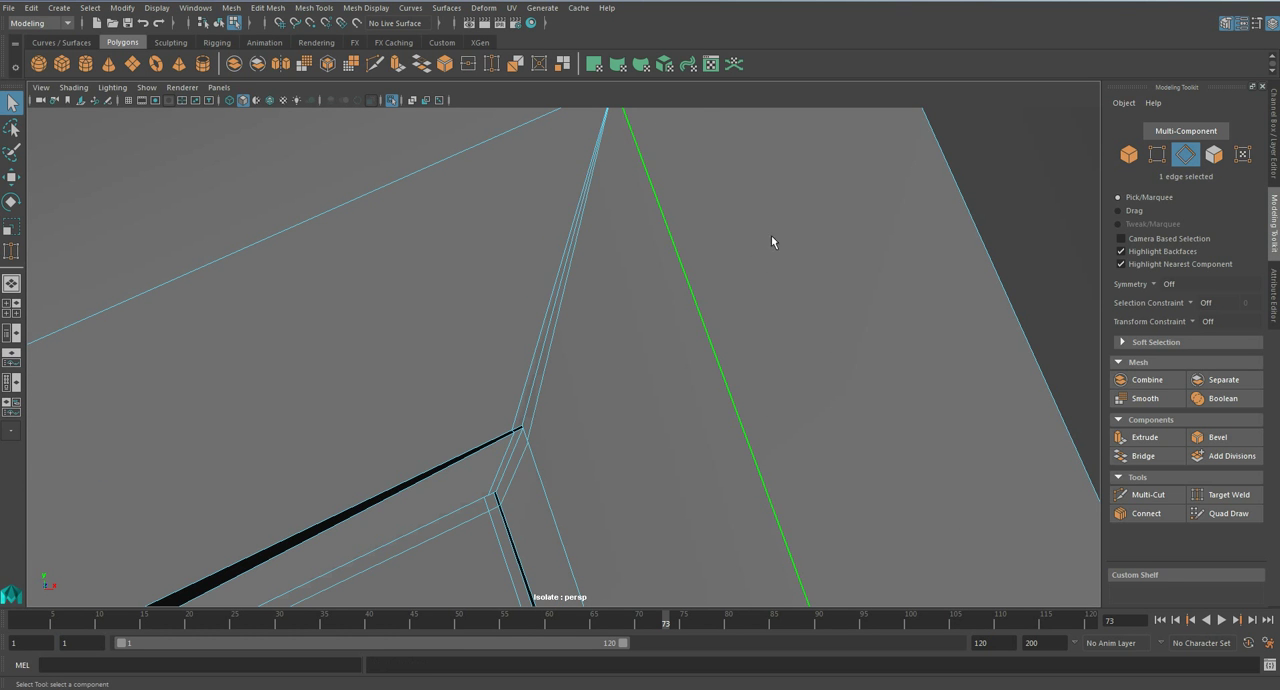
pyautogui.keyDown('alt'); pyautogui.moveTo(778, 371); pyautogui.dragTo(766, 327, button='middle'); pyautogui.keyUp('alt')
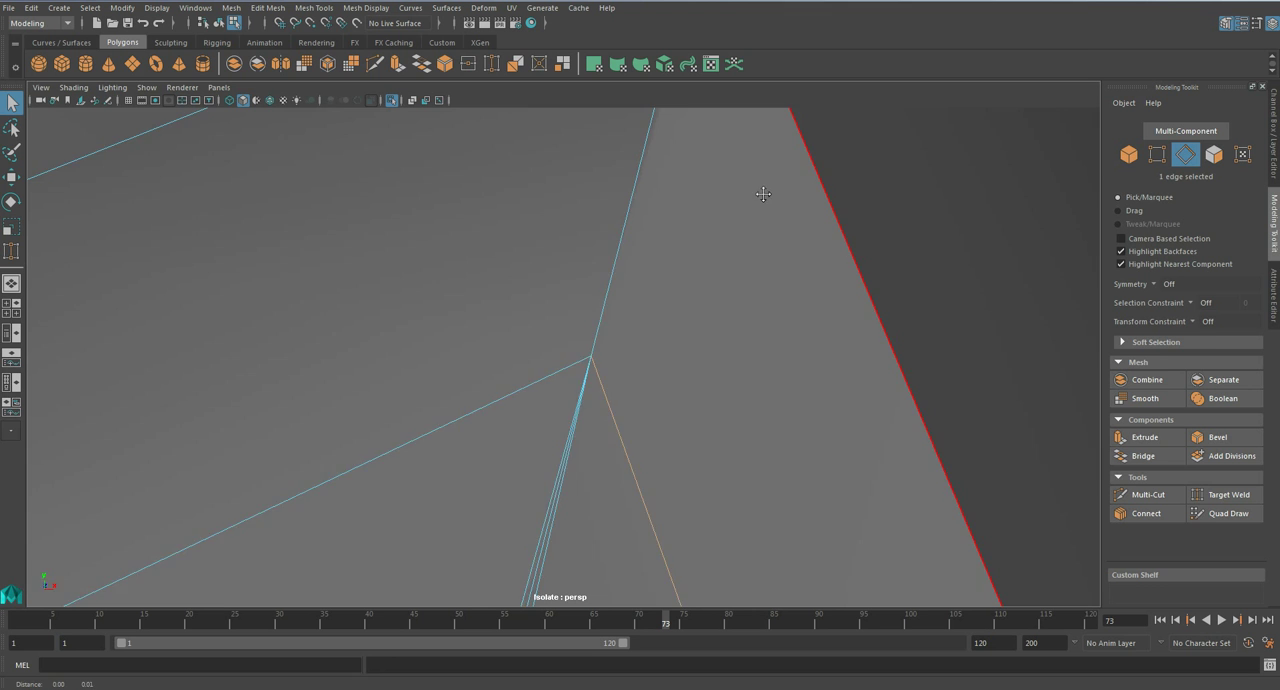
pyautogui.keyDown('alt'); pyautogui.moveTo(763, 194); pyautogui.dragTo(722, 400, button='middle'); pyautogui.keyUp('alt')
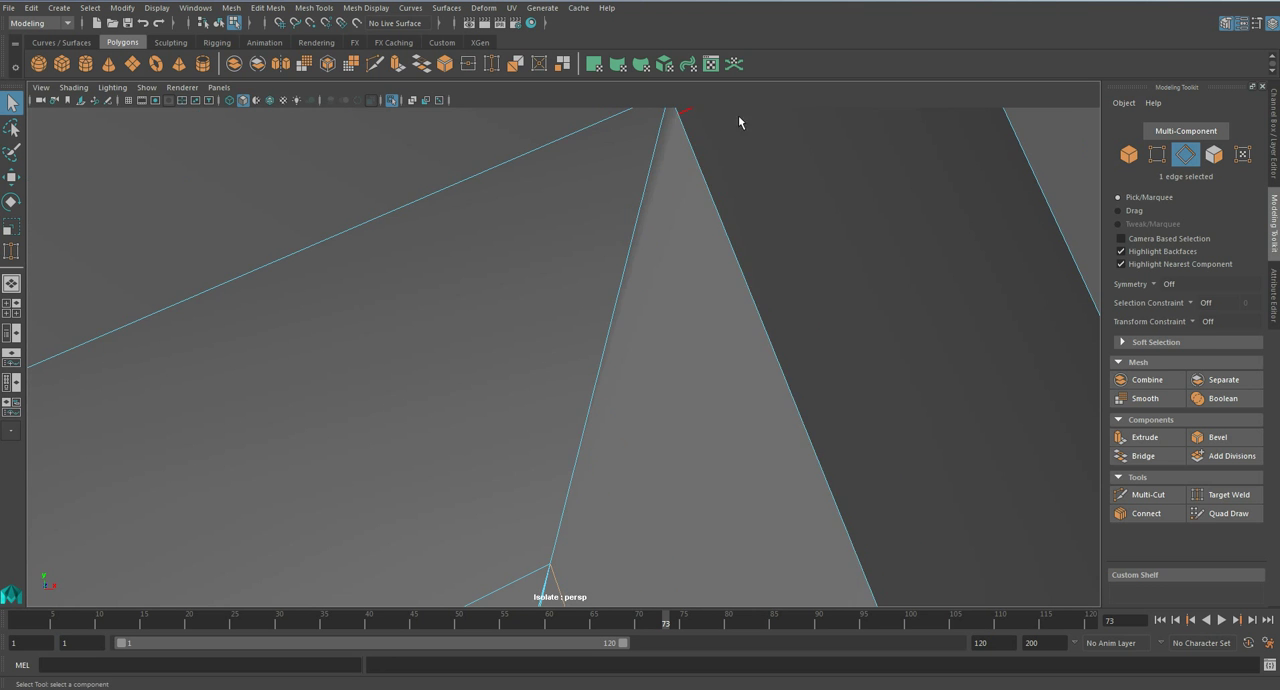
pyautogui.scroll(-2, 712, 183)
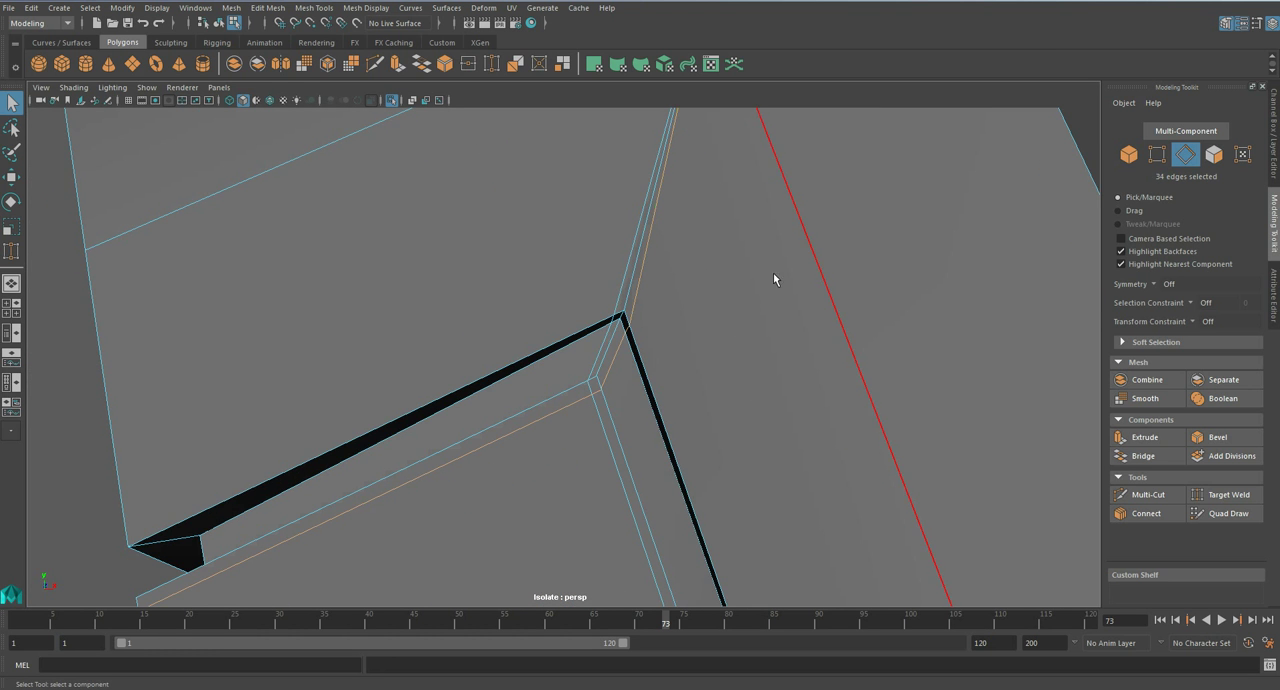
pyautogui.keyDown('alt'); pyautogui.moveTo(737, 277); pyautogui.dragTo(614, 278); pyautogui.keyUp('alt')
# - Undo the weld and edge-deletion attempts around the groove's upper corner
pyautogui.hotkey('ctrl', 'z')
pyautogui.hotkey('ctrl', 'z')
pyautogui.hotkey('ctrl', 'z')
pyautogui.hotkey('ctrl', 'z')
pyautogui.hotkey('ctrl', 'z')
pyautogui.hotkey('ctrl', 'z')
pyautogui.hotkey('ctrl', 'z')
pyautogui.hotkey('ctrl', 'z')
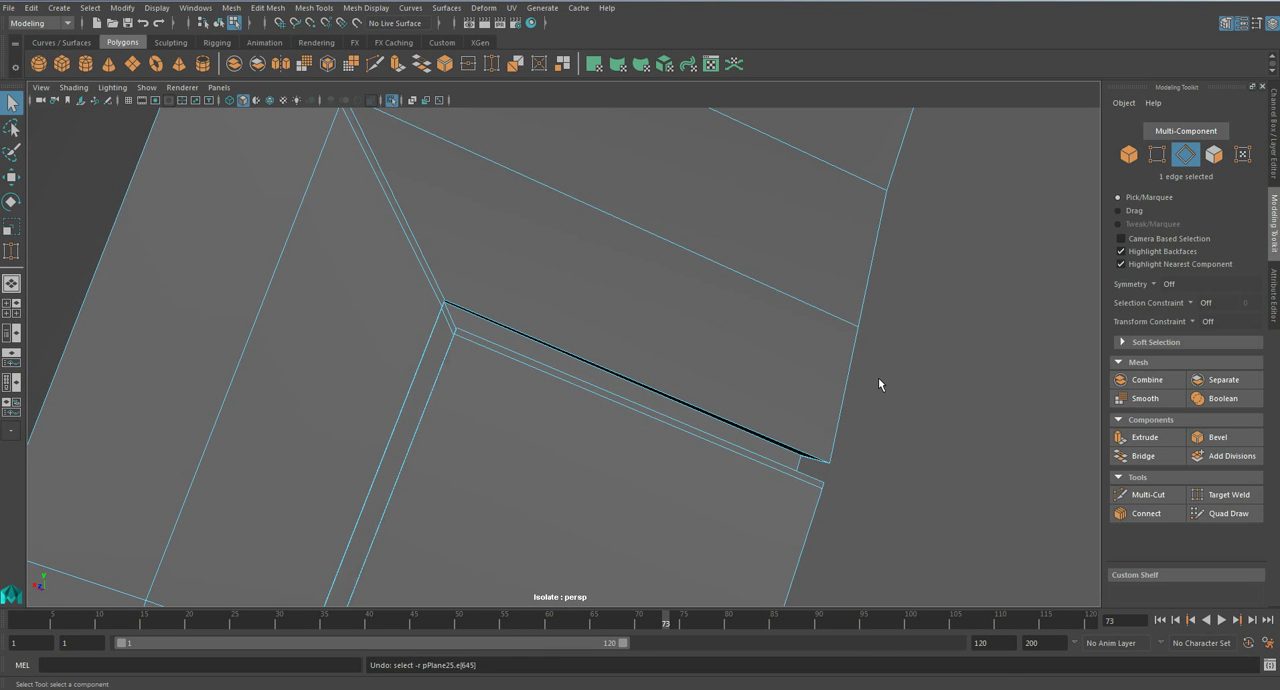
pyautogui.hotkey('ctrl', 'z')
pyautogui.hotkey('ctrl', 'z')
pyautogui.hotkey('ctrl', 'z')
pyautogui.hotkey('ctrl', 'z')
pyautogui.hotkey('ctrl', 'z')
# - Undo the remaining supporting edge loop around the groove's upper corner and save the scene
pyautogui.hotkey('ctrl', 'z')
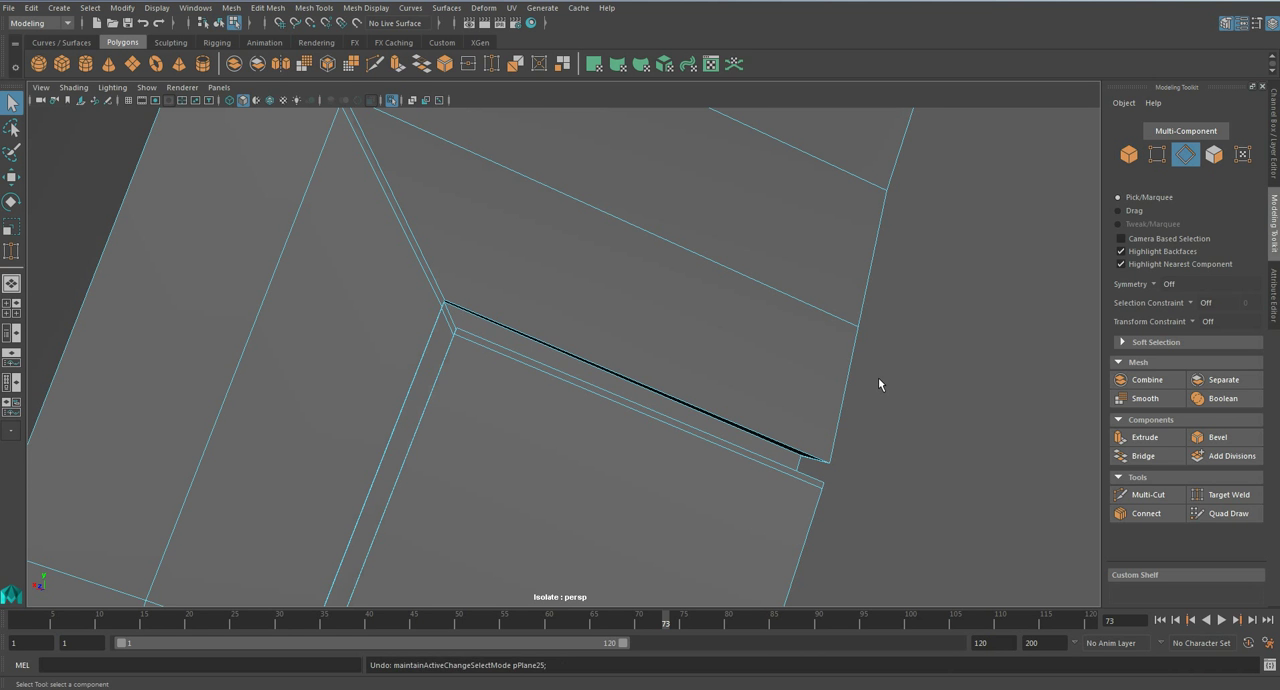
pyautogui.hotkey('ctrl', 'z')
pyautogui.hotkey('ctrl', 'z')
pyautogui.hotkey('ctrl', 'z')
pyautogui.hotkey('ctrl', 'z')
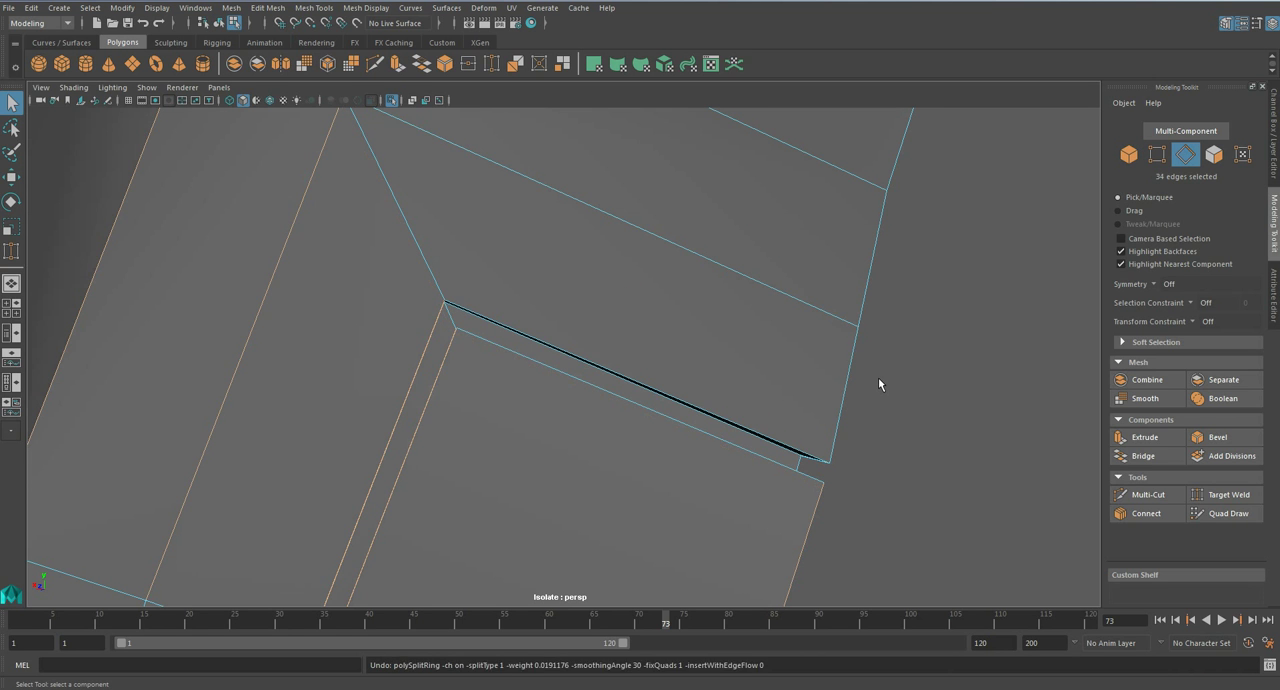
pyautogui.keyDown('alt'); pyautogui.moveTo(701, 369); pyautogui.dragTo(739, 345); pyautogui.keyUp('alt')
pyautogui.keyDown('alt'); pyautogui.moveTo(739, 345); pyautogui.dragTo(680, 352, button='right'); pyautogui.keyUp('alt')
pyautogui.keyDown('alt'); pyautogui.moveTo(518, 362); pyautogui.dragTo(457, 379); pyautogui.keyUp('alt')
pyautogui.hotkey('ctrl', 's')
pyautogui.press('Return')
# - Insert supporting edge loops beside both arms of the groove's upper corner on the unsmoothed forearm armour
pyautogui.press('3')
pyautogui.scroll(-5, 553, 342)
pyautogui.press('1')
pyautogui.scroll(6, 651, 348)
pyautogui.scroll(4, 457, 385)
pyautogui.click(314, 7)
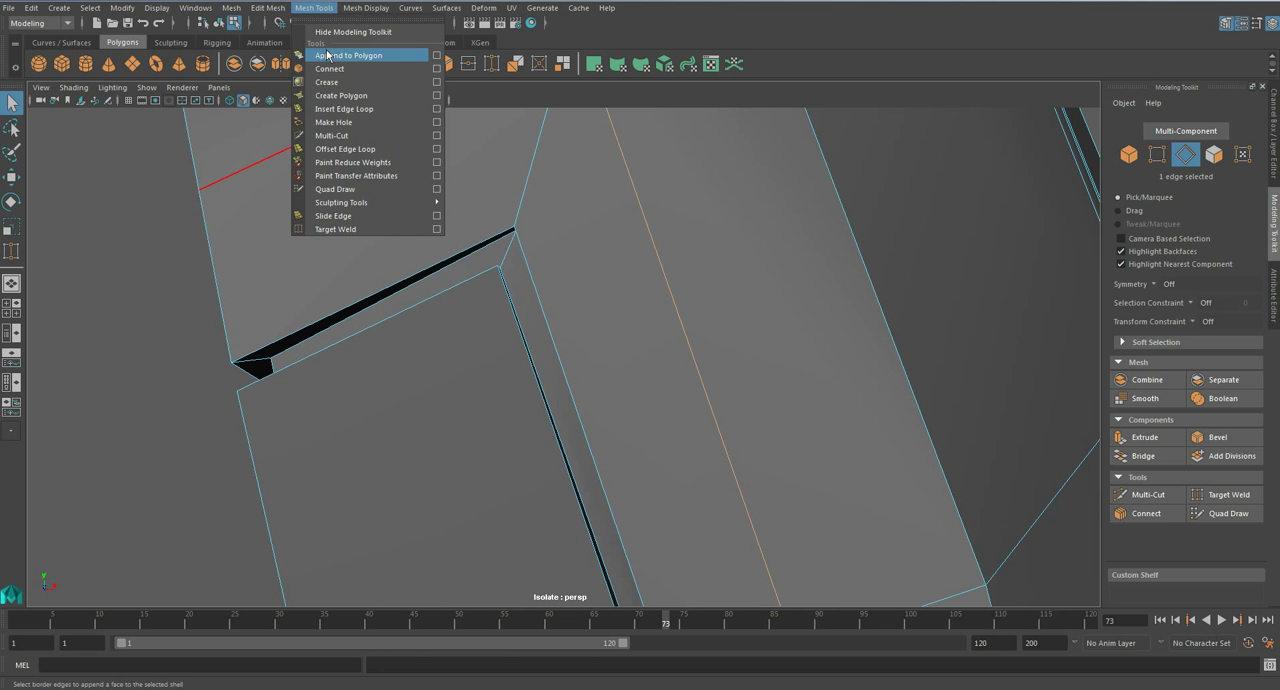
pyautogui.click(365, 107)
pyautogui.click(502, 276)
pyautogui.keyDown('alt'); pyautogui.moveTo(523, 287); pyautogui.dragTo(520, 345, button='middle'); pyautogui.keyUp('alt')
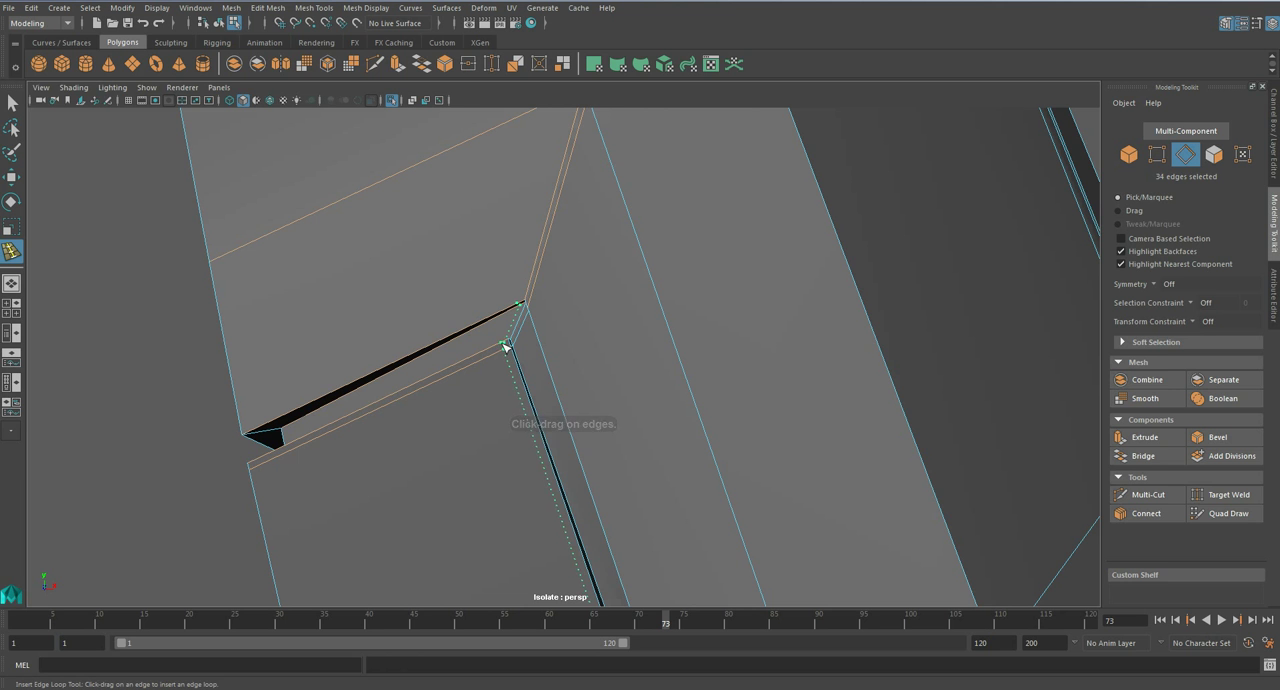
# - Undo the last edge loop and reinsert it close to the ridge edge above the groove's corner
pyautogui.hotkey('ctrl', 'z')
pyautogui.keyDown('alt'); pyautogui.moveTo(583, 303); pyautogui.dragTo(586, 320); pyautogui.keyUp('alt')
pyautogui.hotkey('ctrl', 'z')
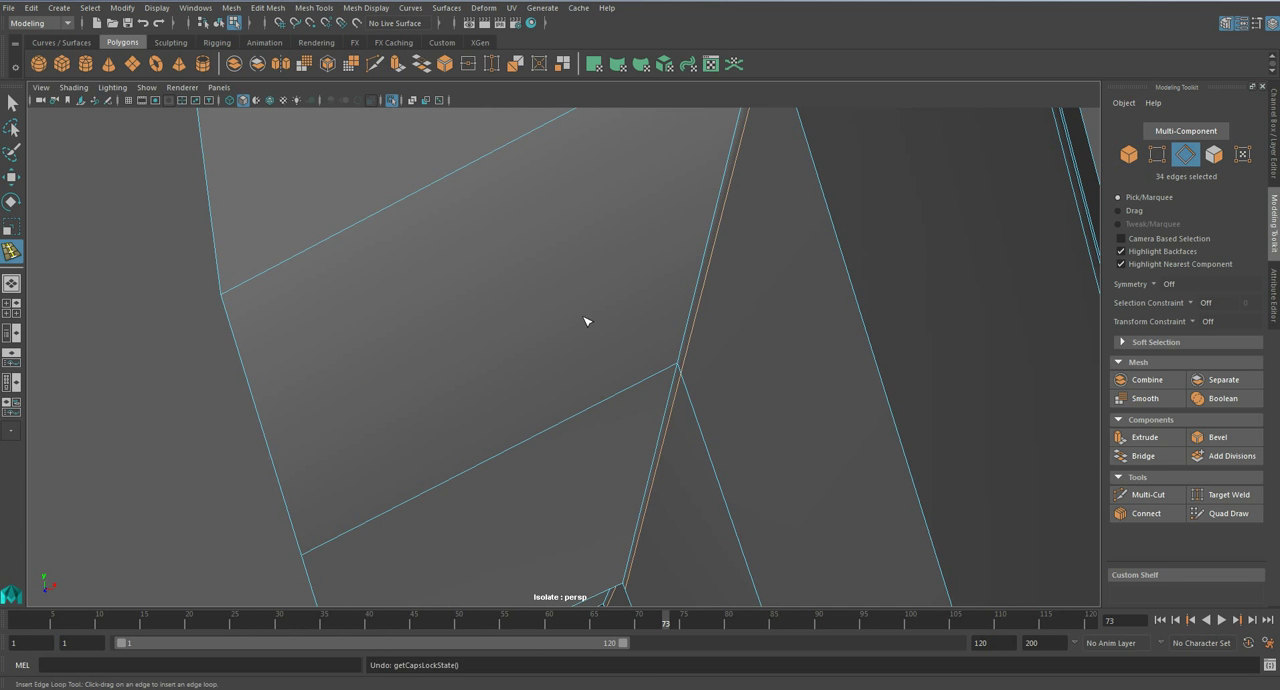
pyautogui.hotkey('ctrl', 'z')
pyautogui.moveTo(662, 373); pyautogui.dragTo(673, 373)
pyautogui.keyDown('alt'); pyautogui.moveTo(620, 378); pyautogui.dragTo(575, 249, button='middle'); pyautogui.keyUp('alt')
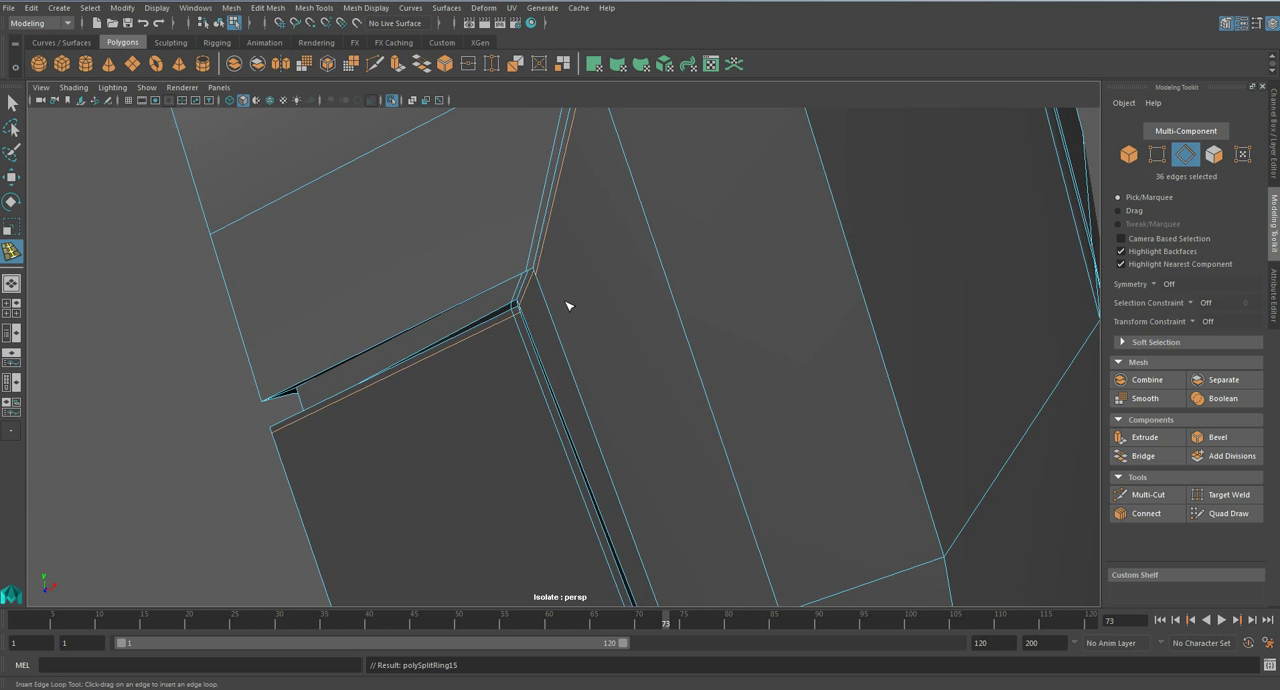
# - Examine the forearm armour and its smoothed preview around the new supporting loops from several sides
pyautogui.scroll(-5, 565, 303)
pyautogui.keyDown('alt'); pyautogui.moveTo(634, 290); pyautogui.dragTo(429, 270); pyautogui.keyUp('alt')
pyautogui.scroll(-1, 431, 272)
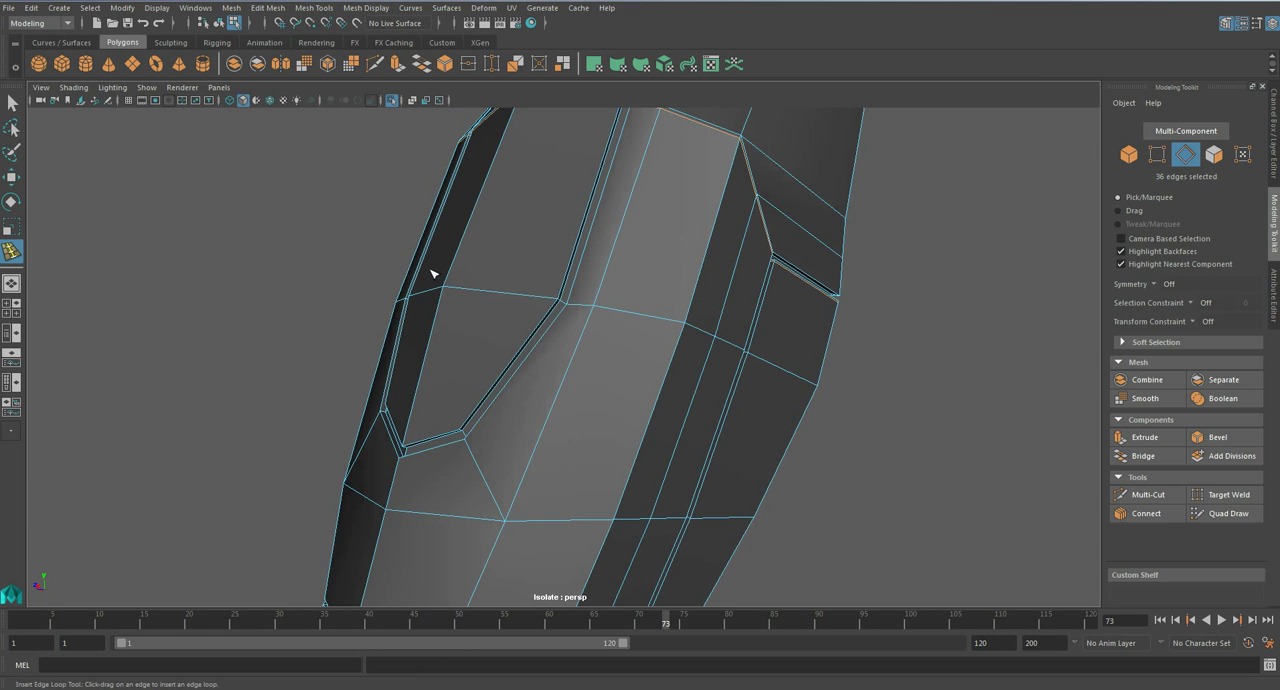
pyautogui.keyDown('alt'); pyautogui.moveTo(640, 280); pyautogui.dragTo(590, 352); pyautogui.keyUp('alt')
pyautogui.scroll(3, 578, 297)
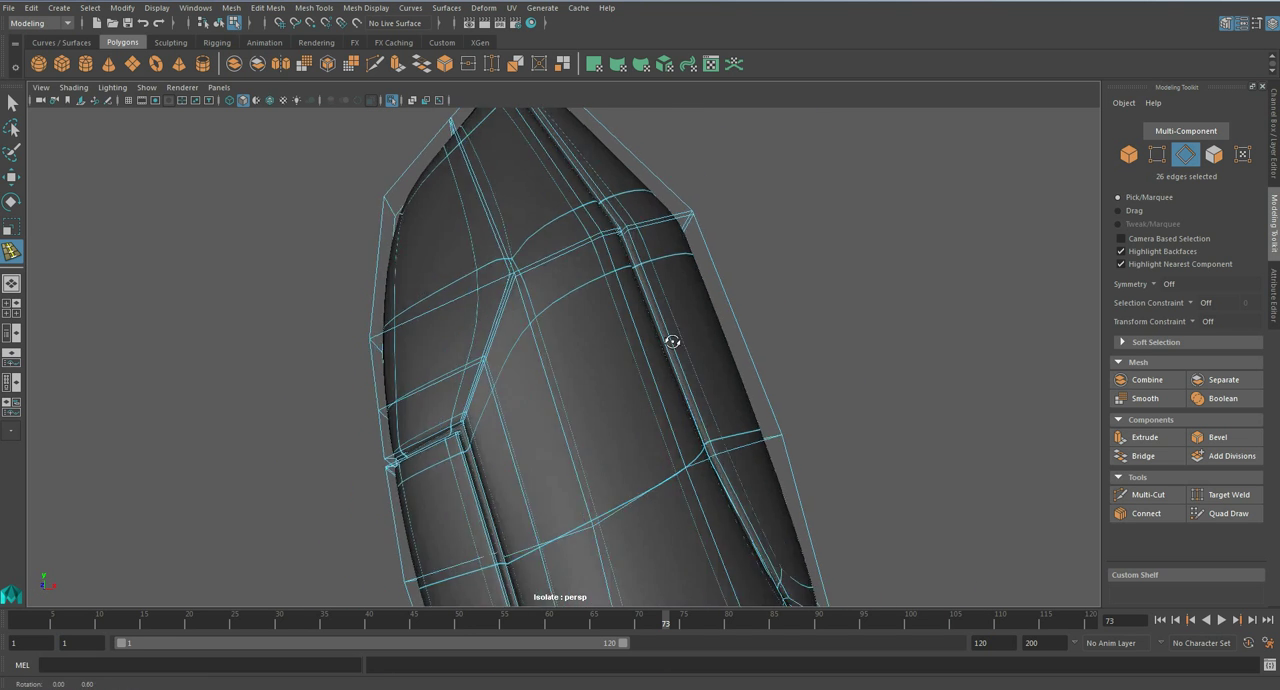
pyautogui.keyDown('alt'); pyautogui.moveTo(706, 338); pyautogui.dragTo(434, 349); pyautogui.keyUp('alt')
pyautogui.keyDown('alt'); pyautogui.moveTo(460, 333); pyautogui.dragTo(432, 296, button='middle'); pyautogui.keyUp('alt')
pyautogui.keyDown('alt'); pyautogui.moveTo(432, 296); pyautogui.dragTo(671, 351); pyautogui.keyUp('alt')
# - Target-weld the new loop's vertex to the ridge vertex where the crossing edge meets above the groove's corner
pyautogui.press('1')
pyautogui.keyDown('alt'); pyautogui.moveTo(557, 160); pyautogui.dragTo(587, 334, button='middle'); pyautogui.keyUp('alt')
pyautogui.press('q')
pyautogui.scroll(5, 590, 332)
pyautogui.moveTo(600, 320); pyautogui.dragTo(522, 320, button='right')
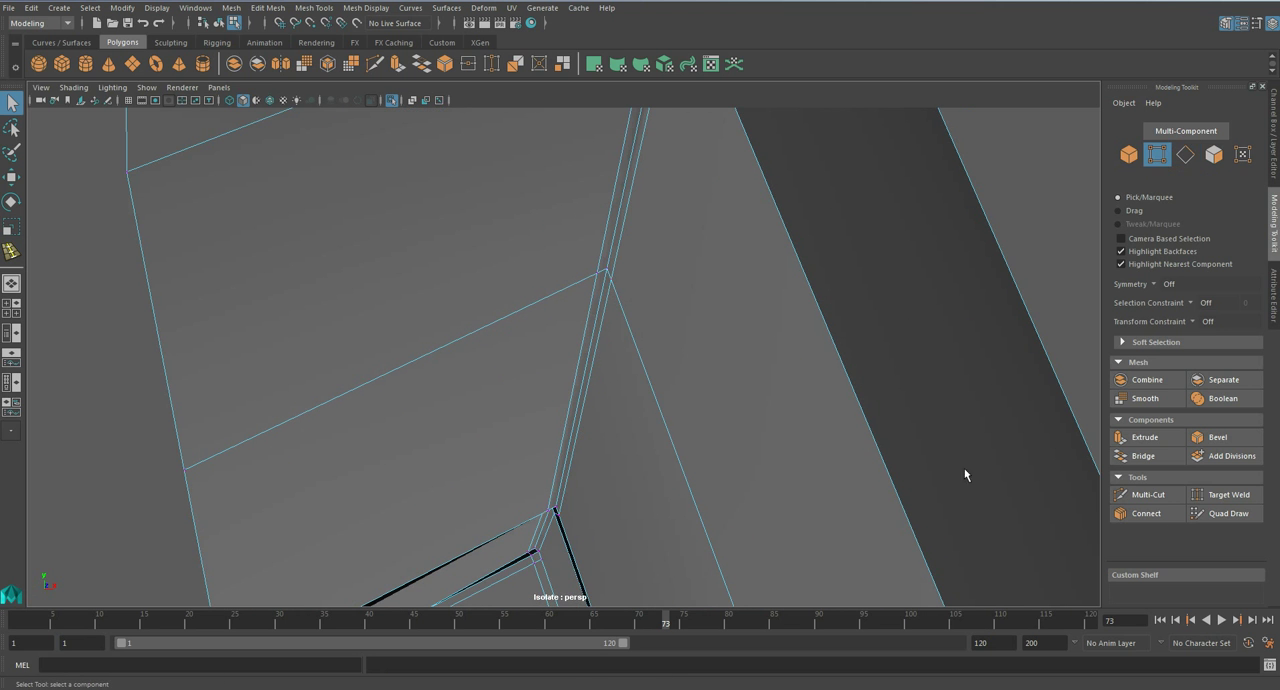
pyautogui.click(1232, 496)
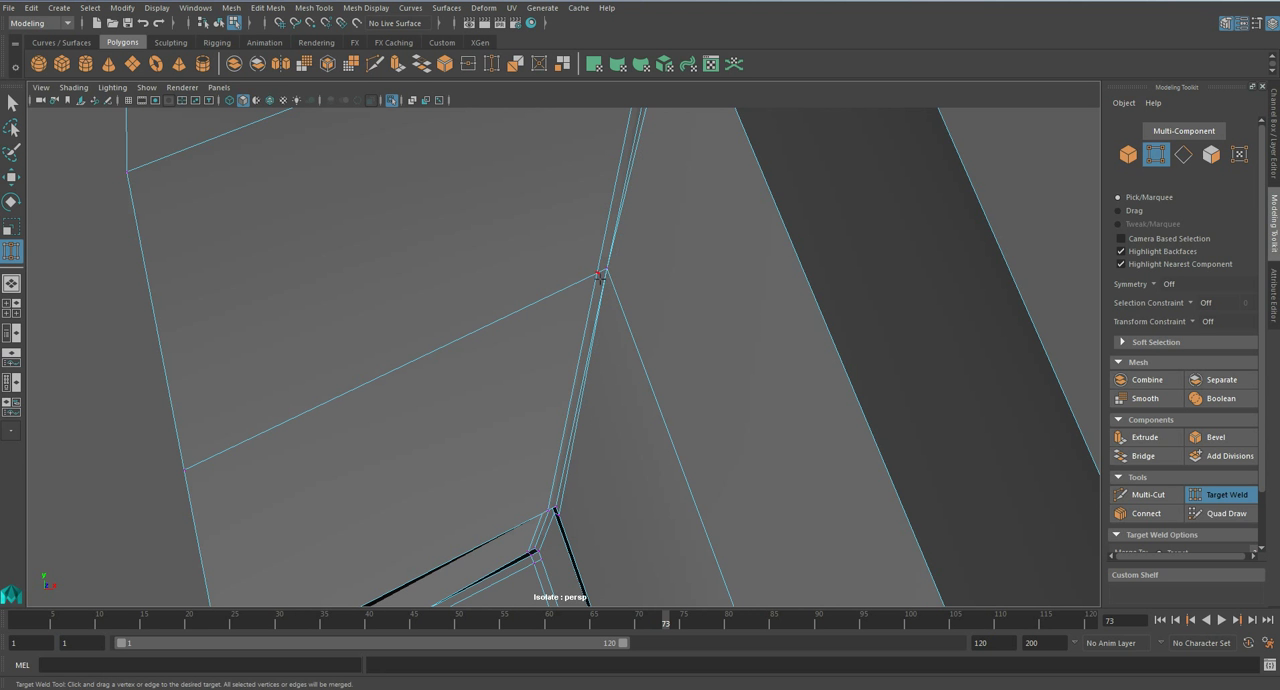
pyautogui.moveTo(600, 272); pyautogui.dragTo(606, 268)
# - Target-weld the supporting loop's vertex on the ridge's other side to the same crossing vertex
pyautogui.keyDown('alt'); pyautogui.moveTo(744, 345); pyautogui.dragTo(540, 335); pyautogui.keyUp('alt')
pyautogui.scroll(-5, 738, 317)
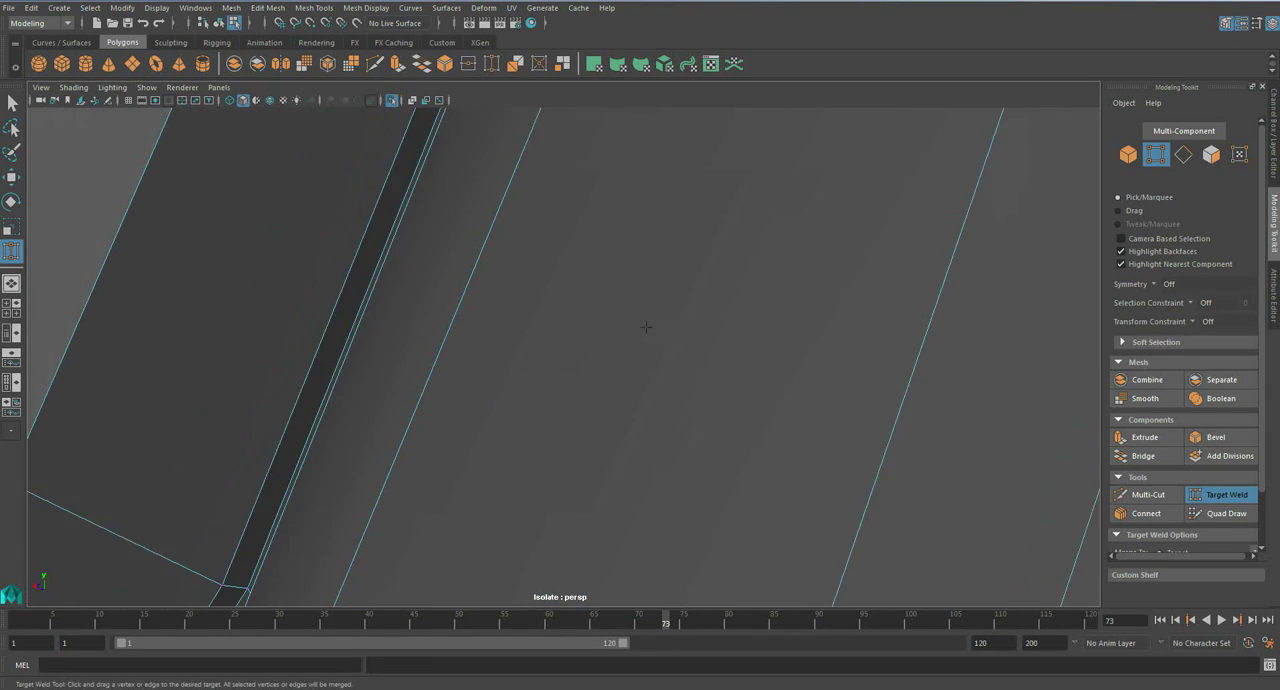
pyautogui.keyDown('alt'); pyautogui.moveTo(738, 317); pyautogui.dragTo(534, 374, button='middle'); pyautogui.keyUp('alt')
pyautogui.scroll(3, 594, 278)
pyautogui.moveTo(574, 266); pyautogui.dragTo(568, 278)
pyautogui.press('q')
# - Delete the two surplus edge loops running up from the welded vertex
pyautogui.moveTo(614, 350); pyautogui.dragTo(600, 272, button='right')
pyautogui.scroll(-2, 568, 268)
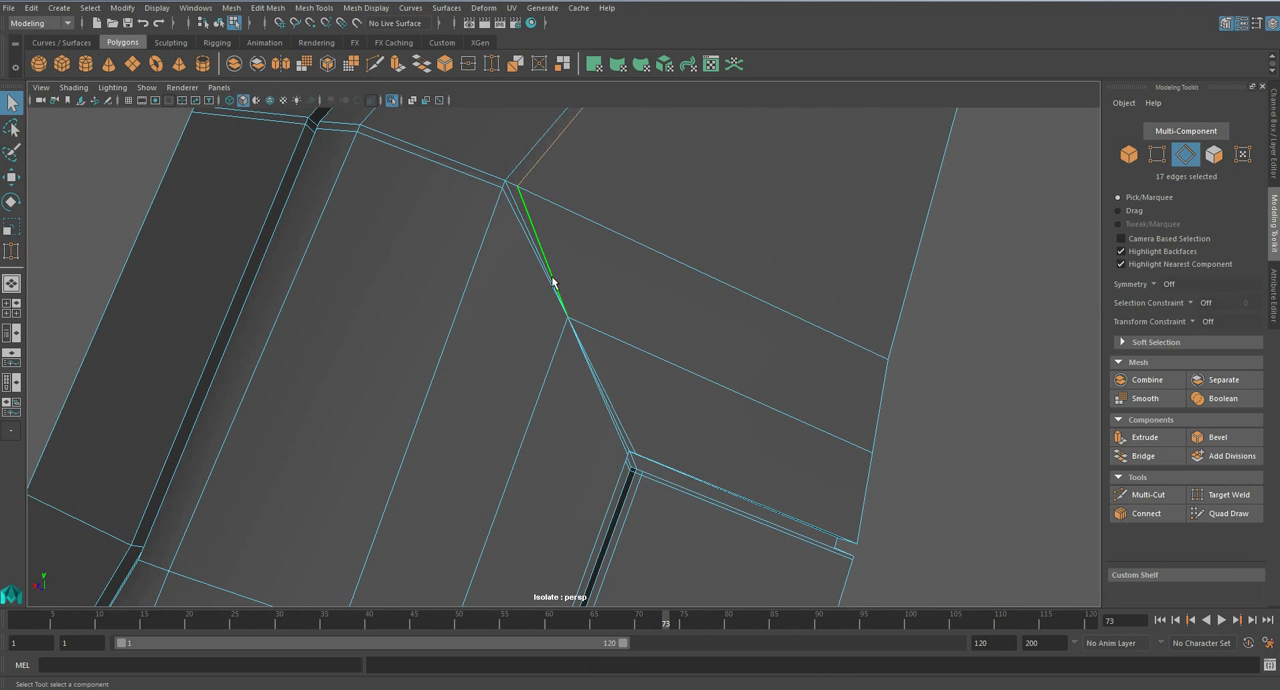
pyautogui.press('Delete')
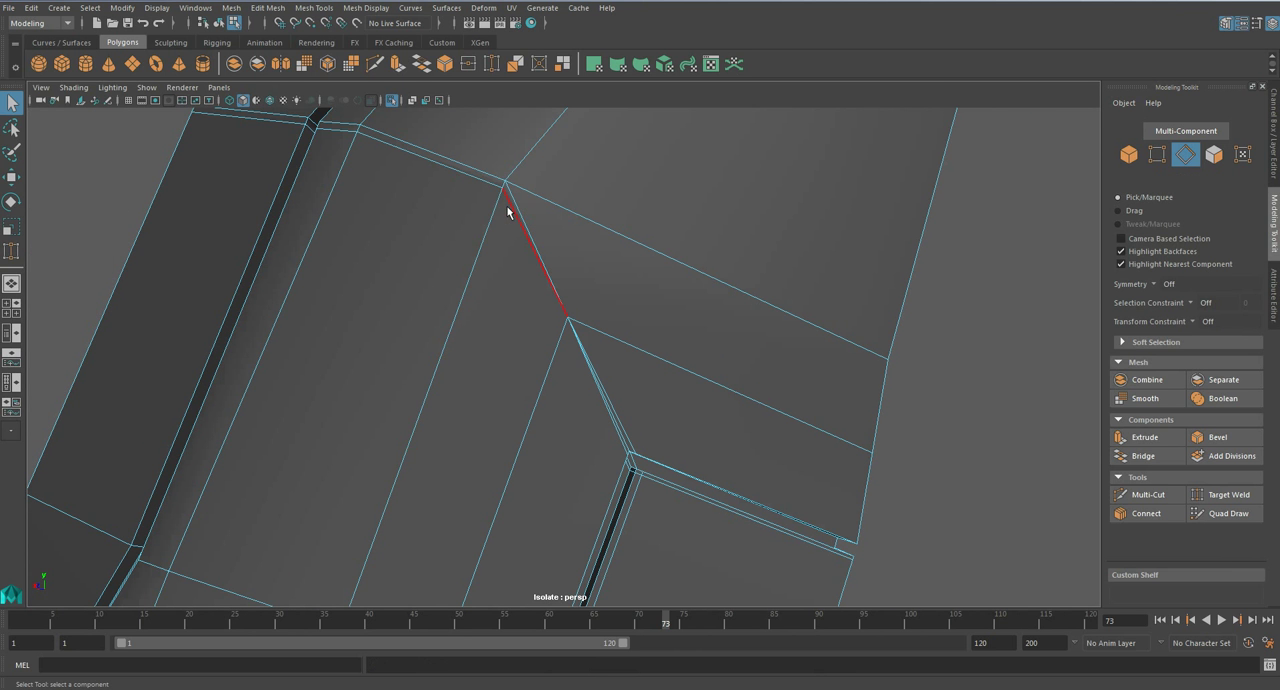
pyautogui.keyDown('alt'); pyautogui.moveTo(378, 317); pyautogui.dragTo(322, 327); pyautogui.keyUp('alt')
pyautogui.press('Delete')
# - Delete the middle edge between the welded vertex and the groove's corner, and save the scene
pyautogui.scroll(5, 564, 347)
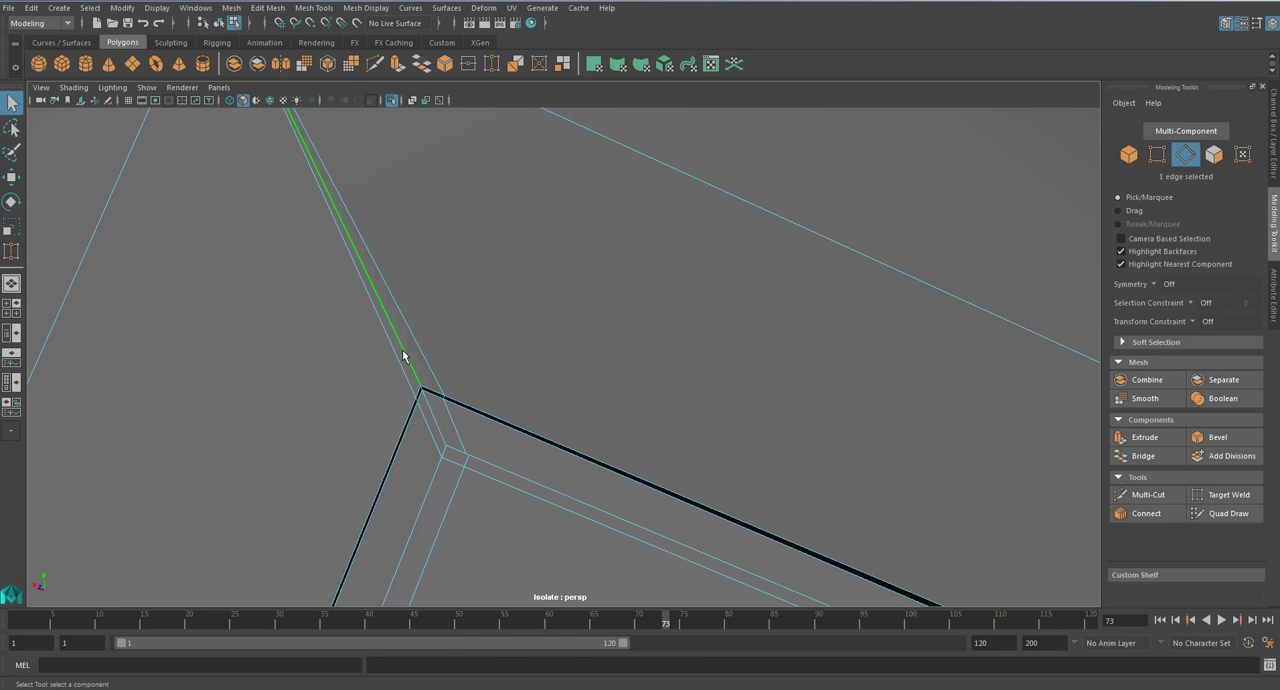
pyautogui.press('3')
pyautogui.scroll(-7, 440, 384)
pyautogui.press('1')
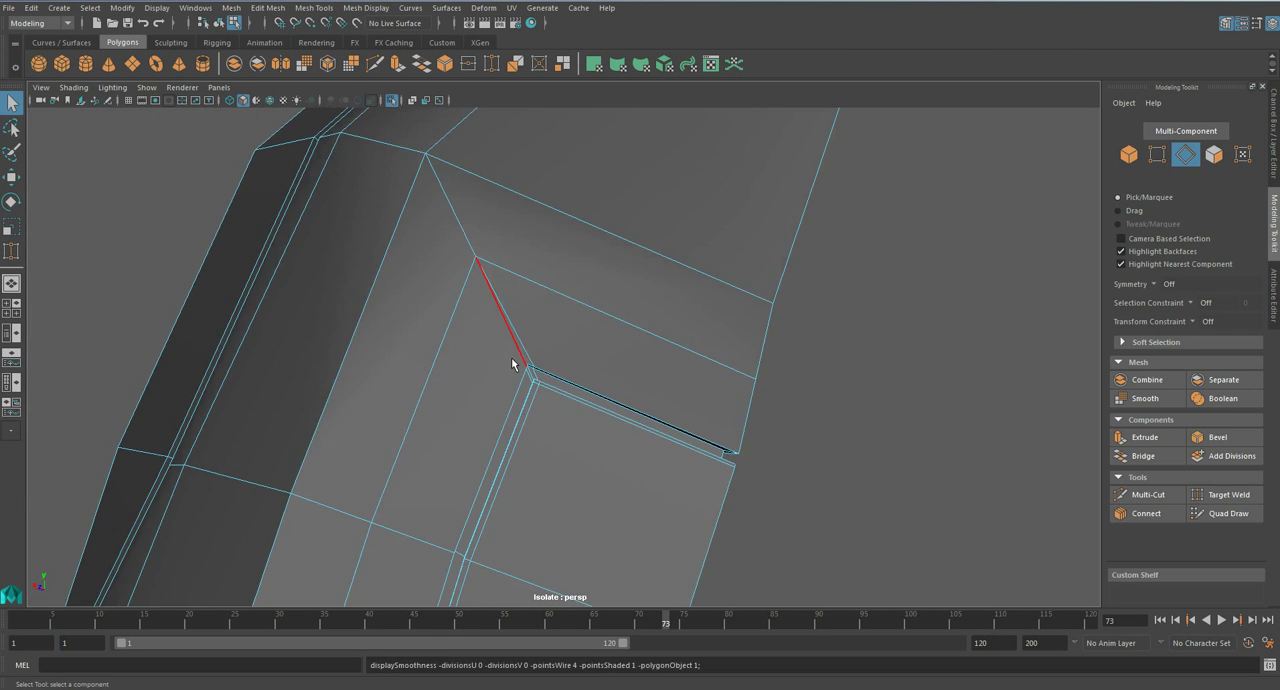
pyautogui.scroll(4, 512, 363)
pyautogui.click(514, 376)
pyautogui.scroll(3, 476, 359)
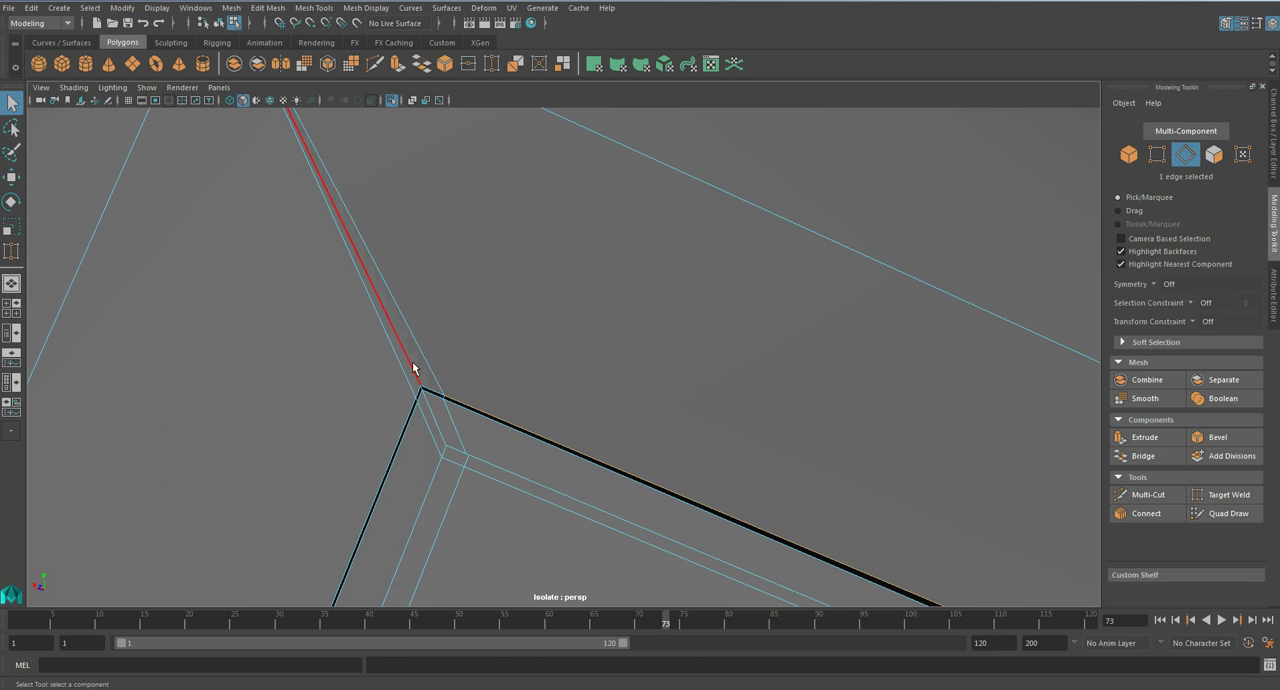
pyautogui.hotkey('ctrl', 's')
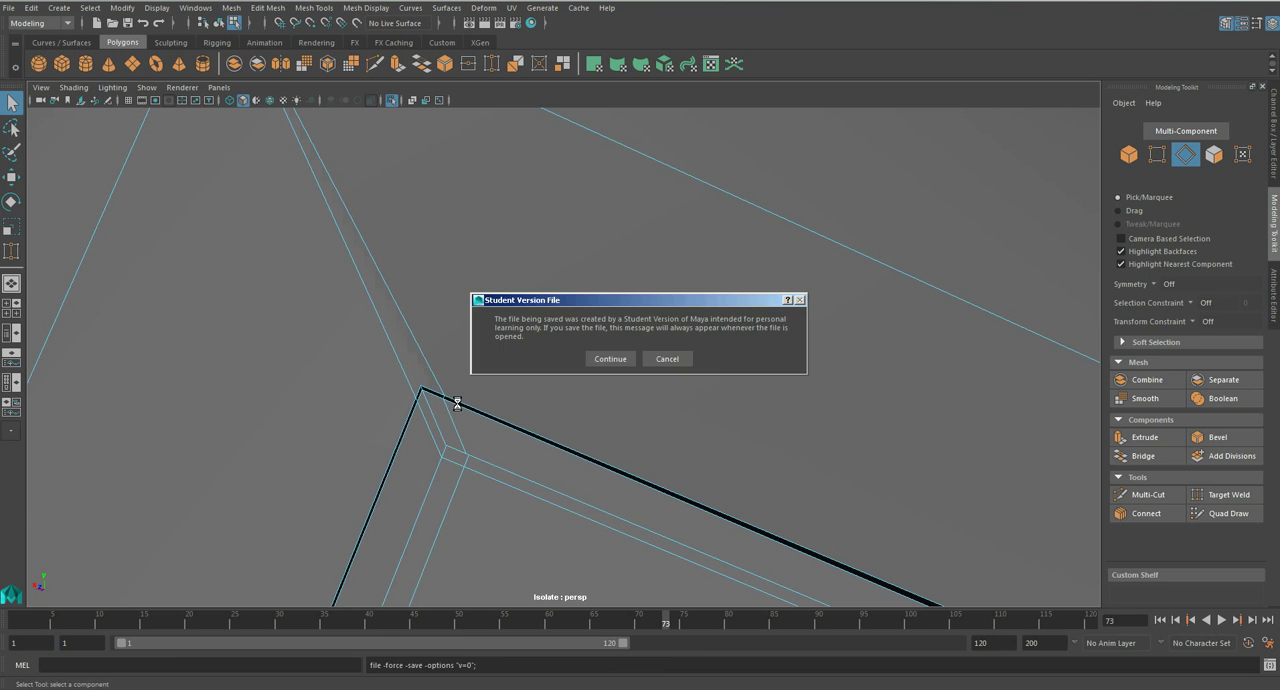
pyautogui.press('Return')
# - Preview the smoothed groove corner and delete the leftover surplus edges above the welded vertex
pyautogui.press('3')
pyautogui.scroll(-6, 456, 401)
pyautogui.keyDown('alt'); pyautogui.moveTo(456, 401); pyautogui.dragTo(724, 395); pyautogui.keyUp('alt')
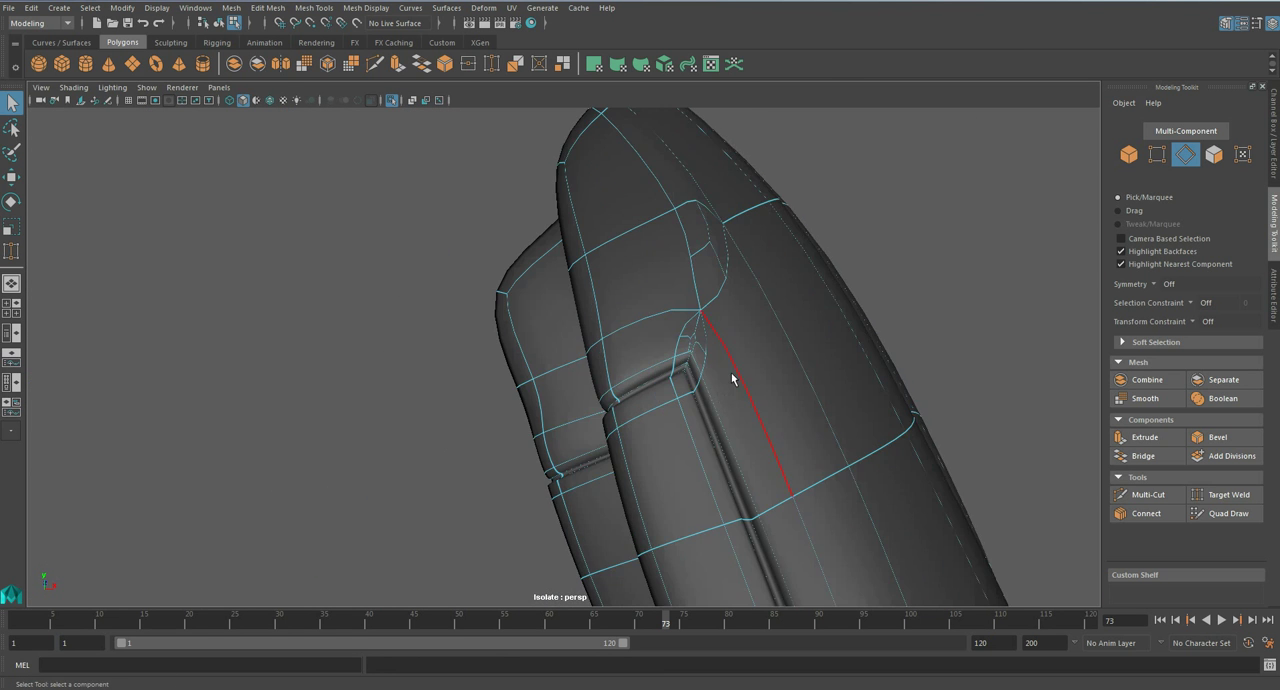
pyautogui.scroll(5, 751, 346)
pyautogui.press('1')
pyautogui.keyDown('alt'); pyautogui.moveTo(757, 347); pyautogui.dragTo(838, 397); pyautogui.keyUp('alt')
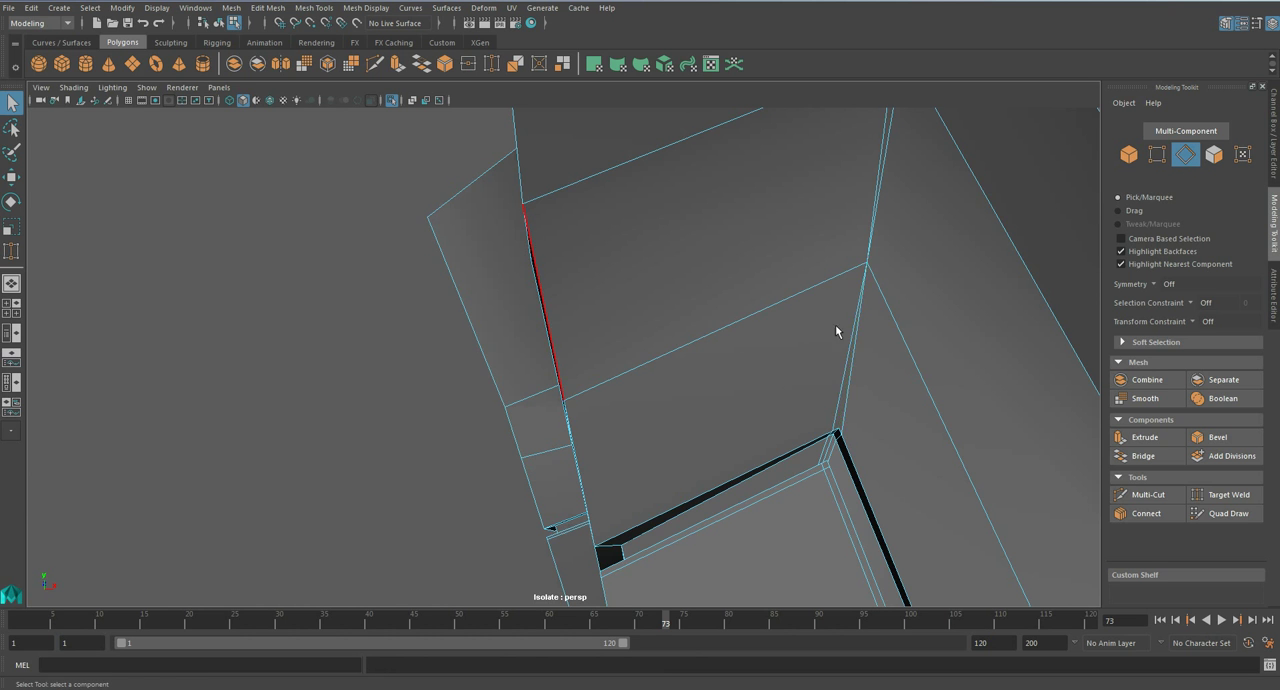
pyautogui.keyDown('alt'); pyautogui.moveTo(838, 345); pyautogui.dragTo(746, 405); pyautogui.keyUp('alt')
pyautogui.hotkey('ctrl', 'Delete')
# - Examine the smoothed forearm armour from several sides, checking the shading around the groove's corner
pyautogui.press('3')
pyautogui.keyDown('alt'); pyautogui.moveTo(738, 424); pyautogui.dragTo(679, 423, button='right'); pyautogui.keyUp('alt')
pyautogui.moveTo(679, 423); pyautogui.dragTo(741, 290, button='right')
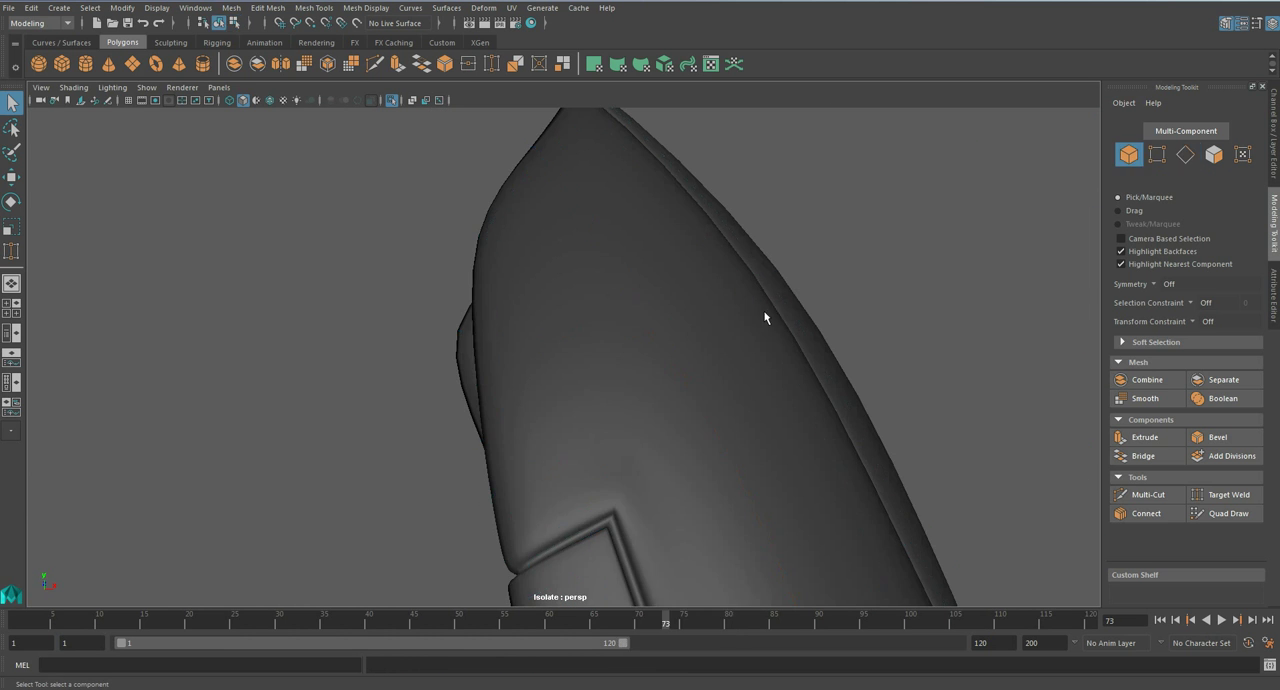
pyautogui.scroll(-5, 802, 392)
pyautogui.keyDown('alt'); pyautogui.moveTo(661, 469); pyautogui.dragTo(664, 485); pyautogui.keyUp('alt')
pyautogui.keyDown('alt'); pyautogui.moveTo(664, 485); pyautogui.dragTo(657, 357, button='middle'); pyautogui.keyUp('alt')
pyautogui.scroll(5, 657, 357)
pyautogui.keyDown('alt'); pyautogui.moveTo(606, 320); pyautogui.dragTo(526, 387); pyautogui.keyUp('alt')
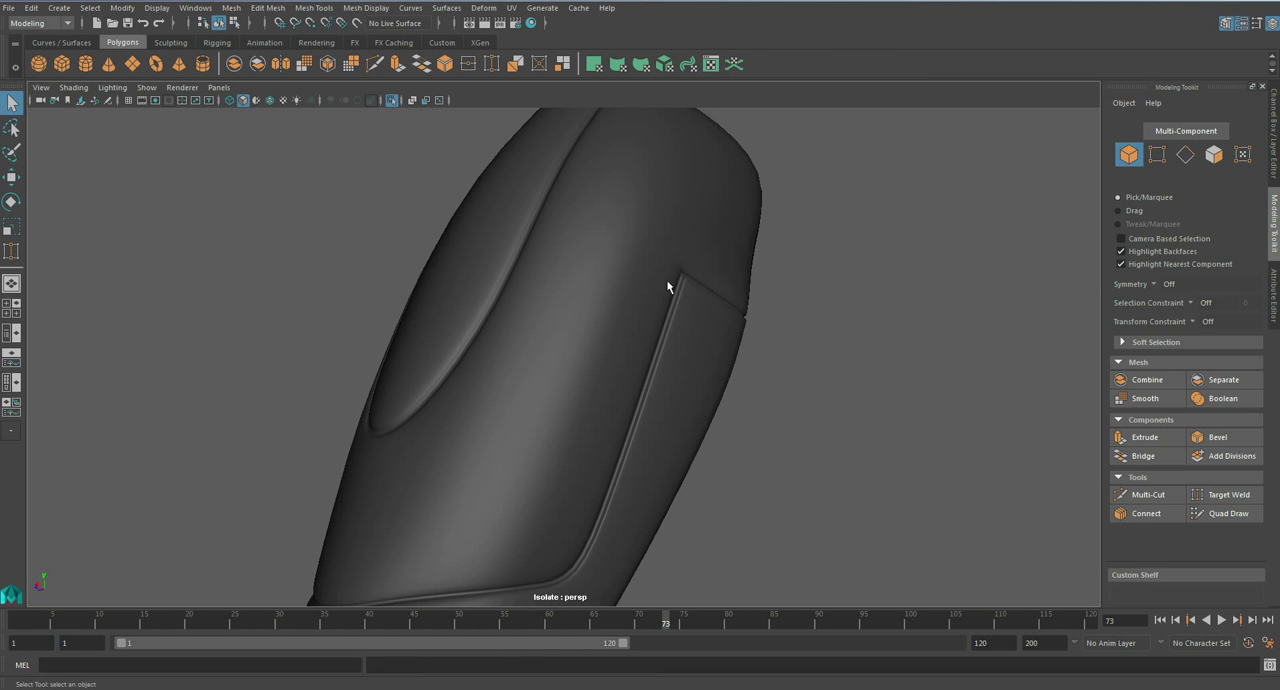
pyautogui.keyDown('alt'); pyautogui.moveTo(685, 290); pyautogui.dragTo(765, 373); pyautogui.keyUp('alt')
# - Try inserting a supporting edge loop along the outer side of the long groove on the unsmoothed mesh
pyautogui.click(606, 384)
pyautogui.scroll(5, 605, 386)
pyautogui.press('1')
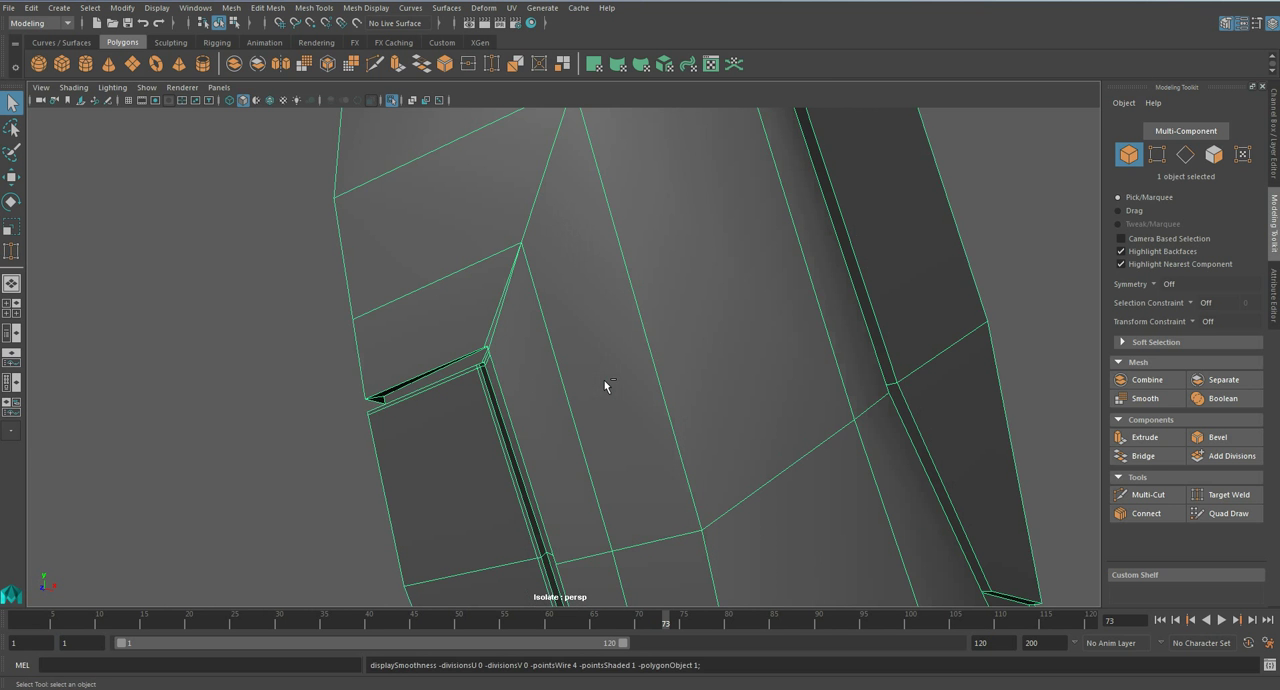
pyautogui.keyDown('alt'); pyautogui.moveTo(536, 416); pyautogui.dragTo(632, 386, button='middle'); pyautogui.keyUp('alt')
pyautogui.scroll(5, 656, 393)
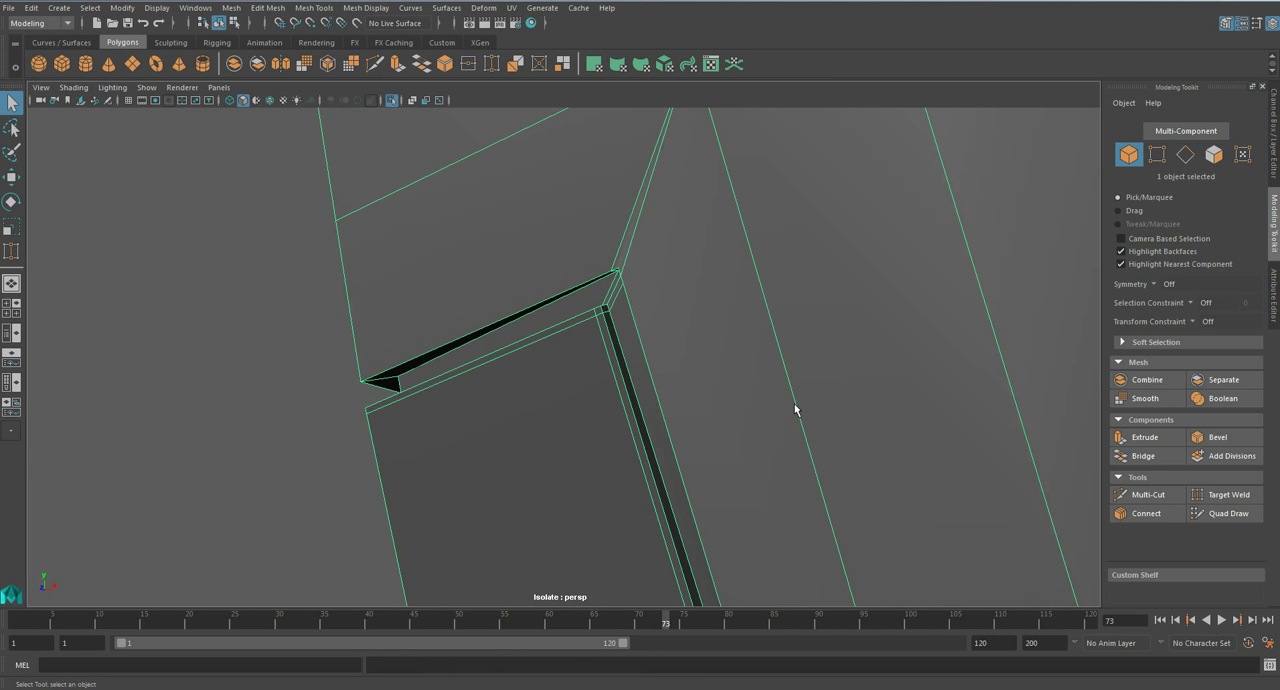
pyautogui.click(300, 8)
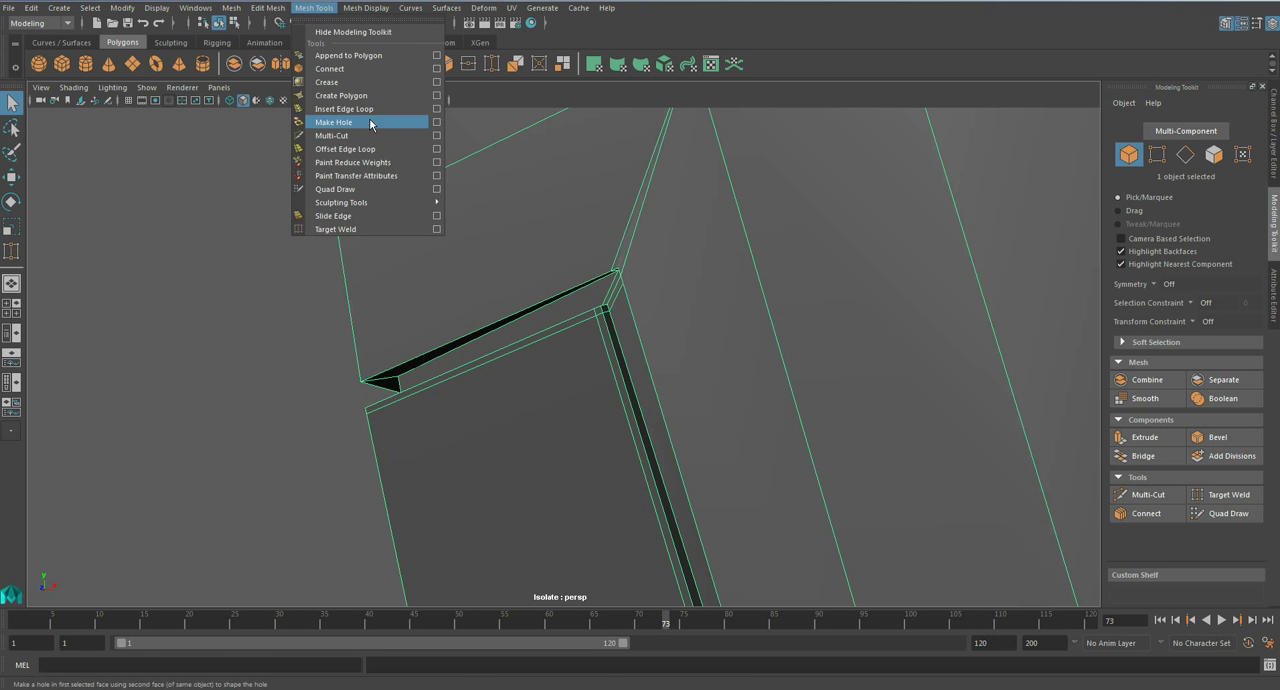
pyautogui.click(370, 121)
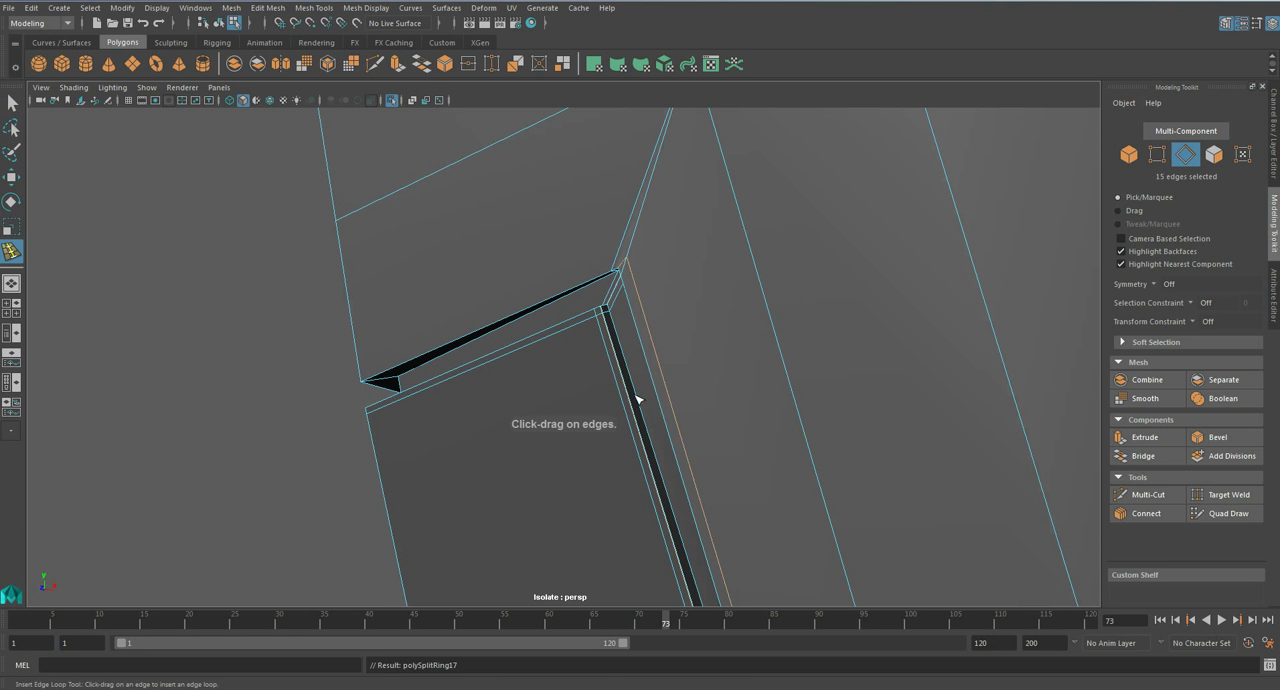
pyautogui.keyDown('alt'); pyautogui.moveTo(666, 338); pyautogui.dragTo(640, 349, button='middle'); pyautogui.keyUp('alt')
# - Undo the outer edge loop and the preceding edits around the groove's corner
pyautogui.hotkey('ctrl', 'z')
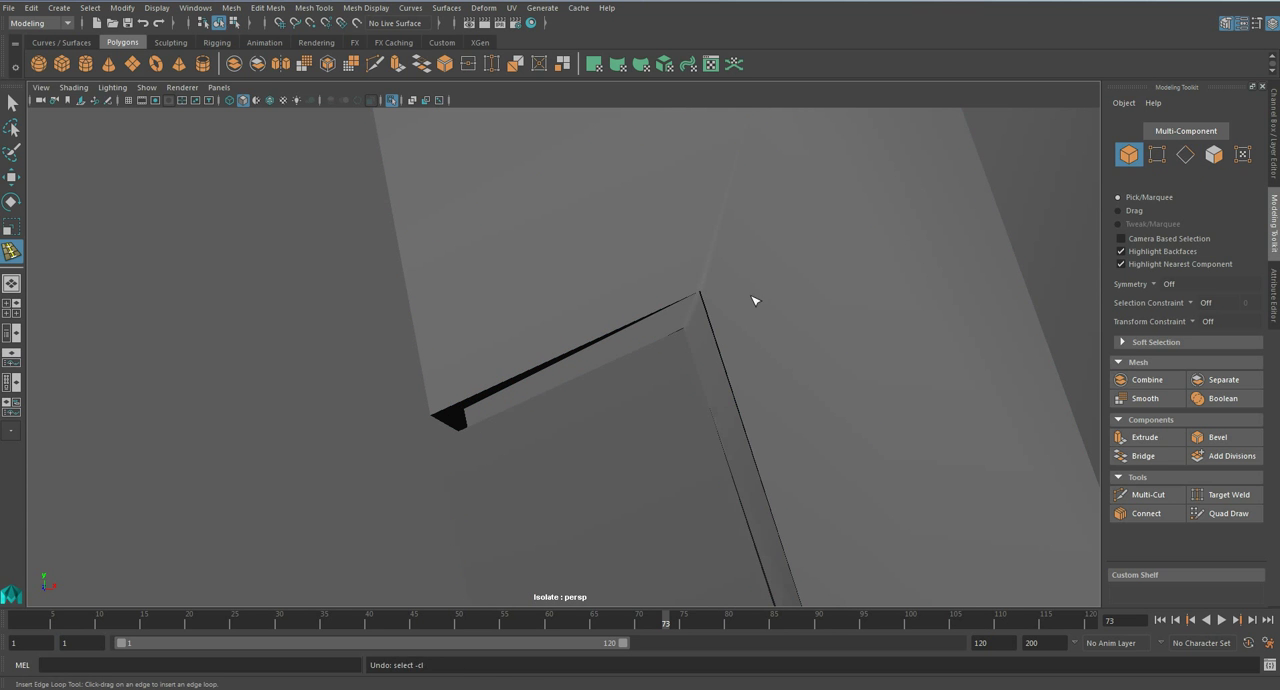
pyautogui.press('F10')
pyautogui.hotkey('ctrl', 'z')
pyautogui.hotkey('ctrl', 'z')
pyautogui.hotkey('ctrl', 'z')
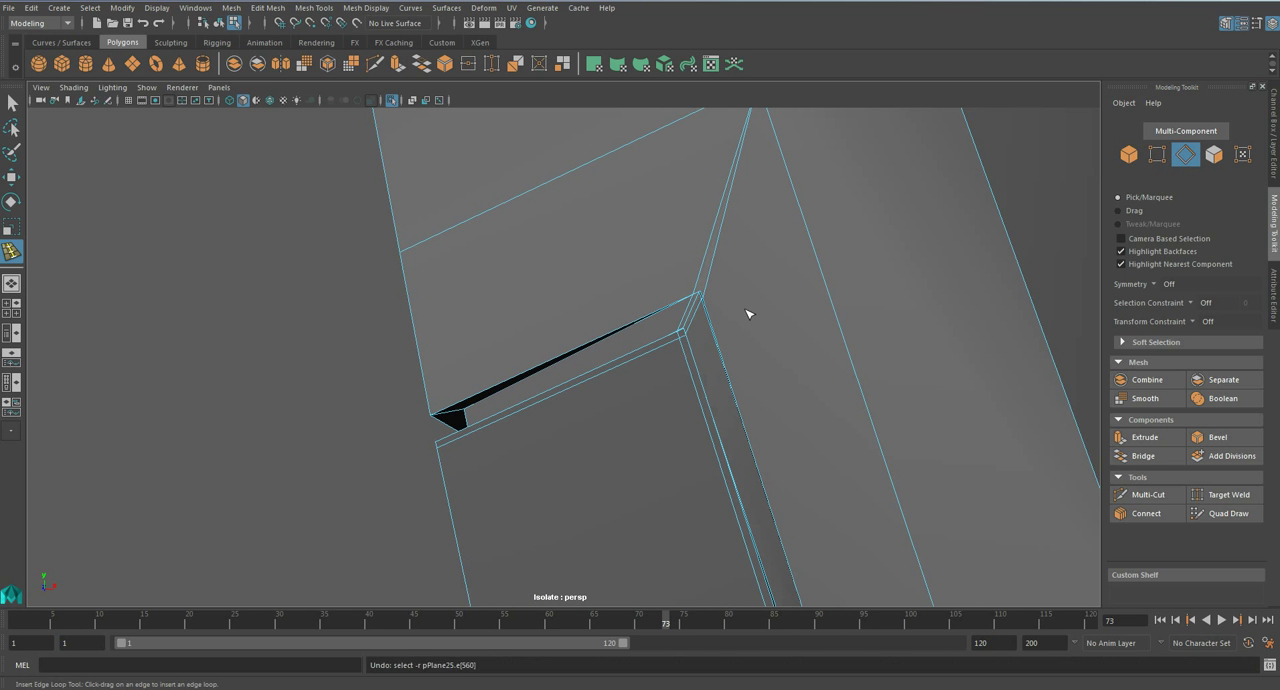
# - Try another edge loop beside the ridge above the groove's corner and undo the loop changes
pyautogui.click(704, 278)
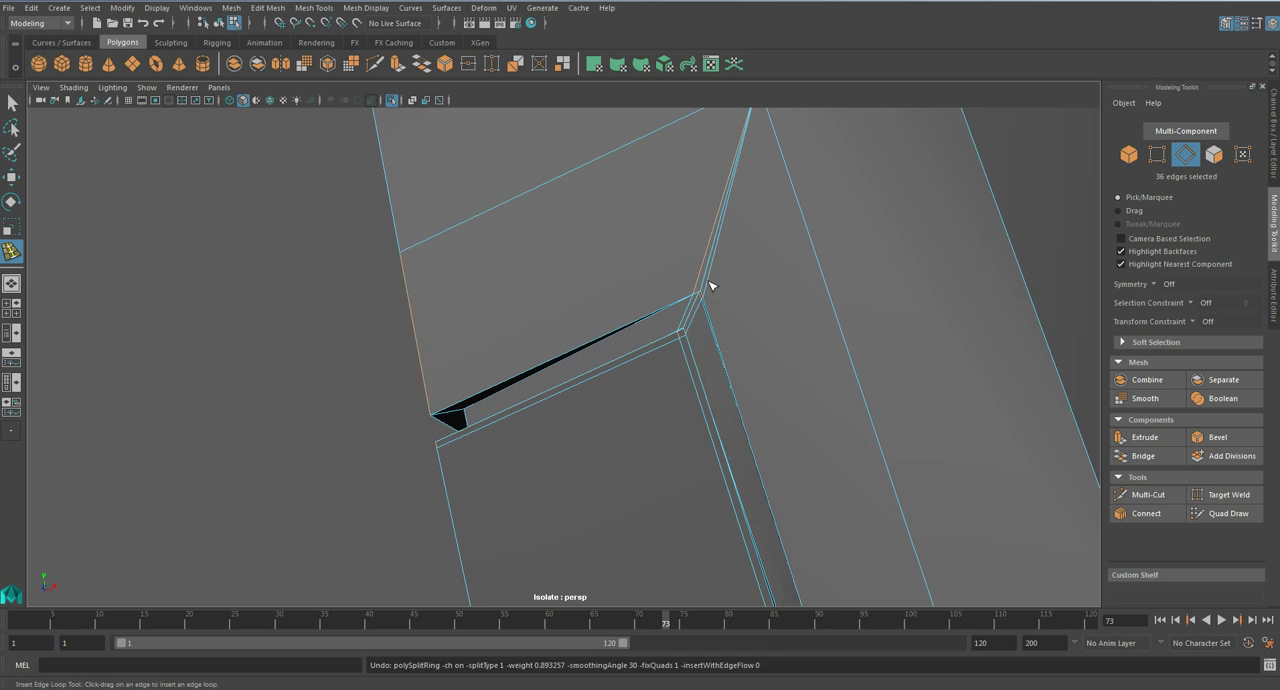
pyautogui.scroll(-6, 722, 311)
pyautogui.keyDown('alt'); pyautogui.moveTo(731, 317); pyautogui.dragTo(444, 322); pyautogui.keyUp('alt')
pyautogui.hotkey('ctrl', 'z')
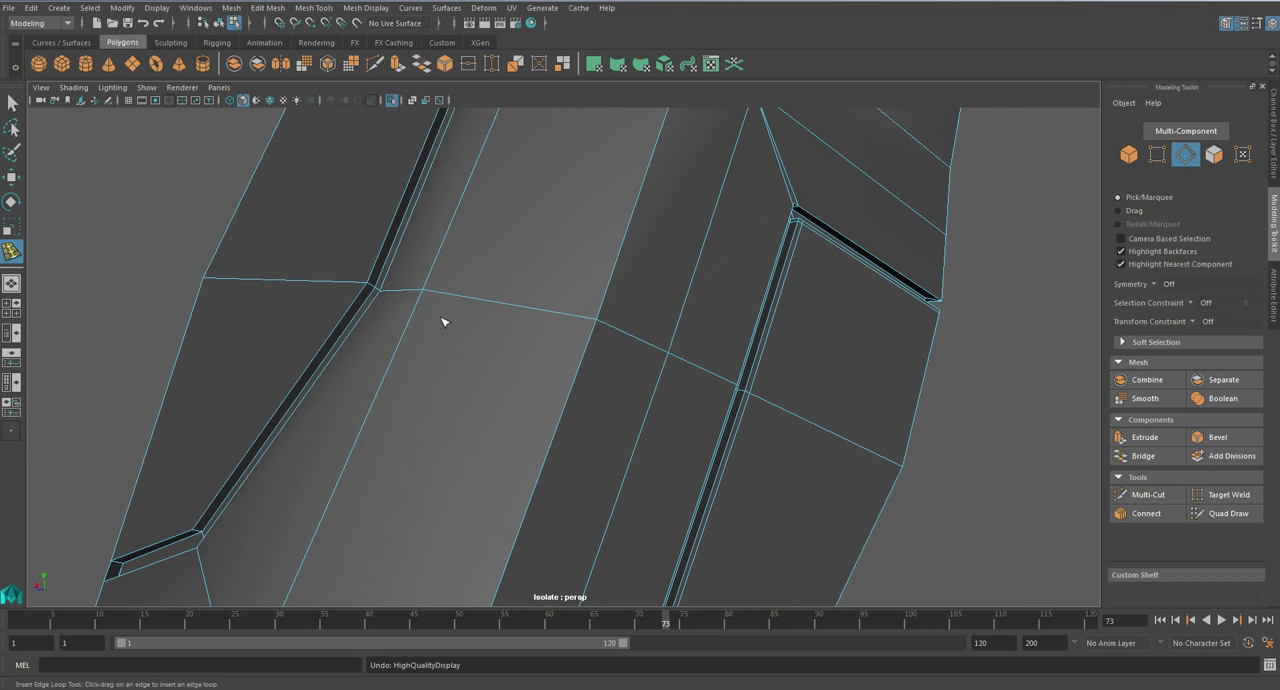
pyautogui.keyDown('alt'); pyautogui.moveTo(444, 322); pyautogui.dragTo(680, 340); pyautogui.keyUp('alt')
pyautogui.scroll(3, 680, 341)
pyautogui.hotkey('ctrl', 'z')
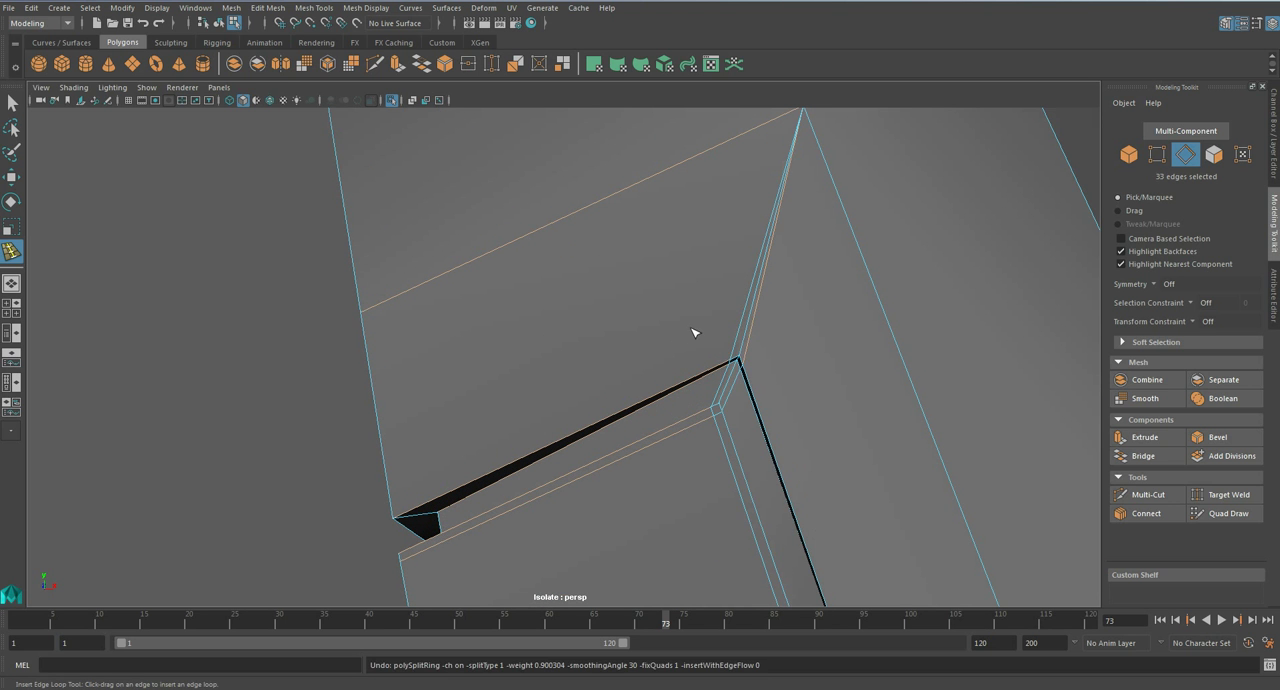
# - Save the scene, remove the middle edge leading from the welded vertex to the groove's corner, and save again
pyautogui.press('q')
pyautogui.hotkey('ctrl', 's')
pyautogui.press('Return')
pyautogui.click(745, 339)
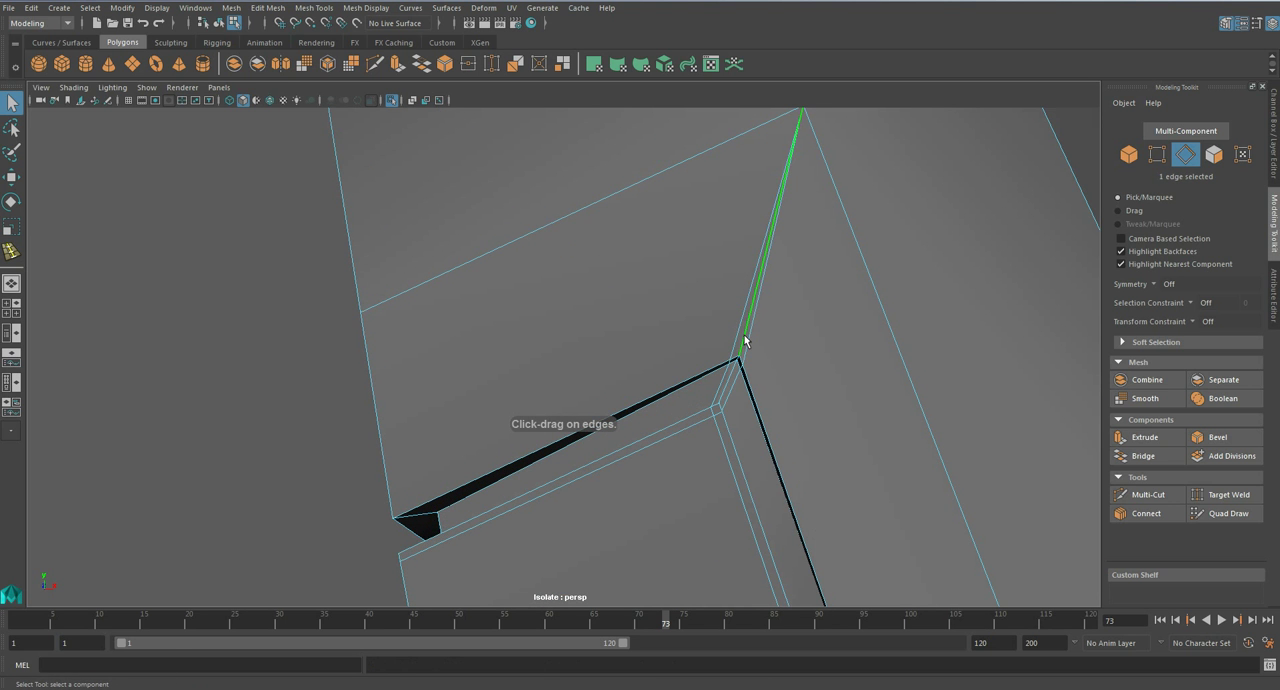
pyautogui.keyDown('alt'); pyautogui.moveTo(745, 341); pyautogui.dragTo(606, 321); pyautogui.keyUp('alt')
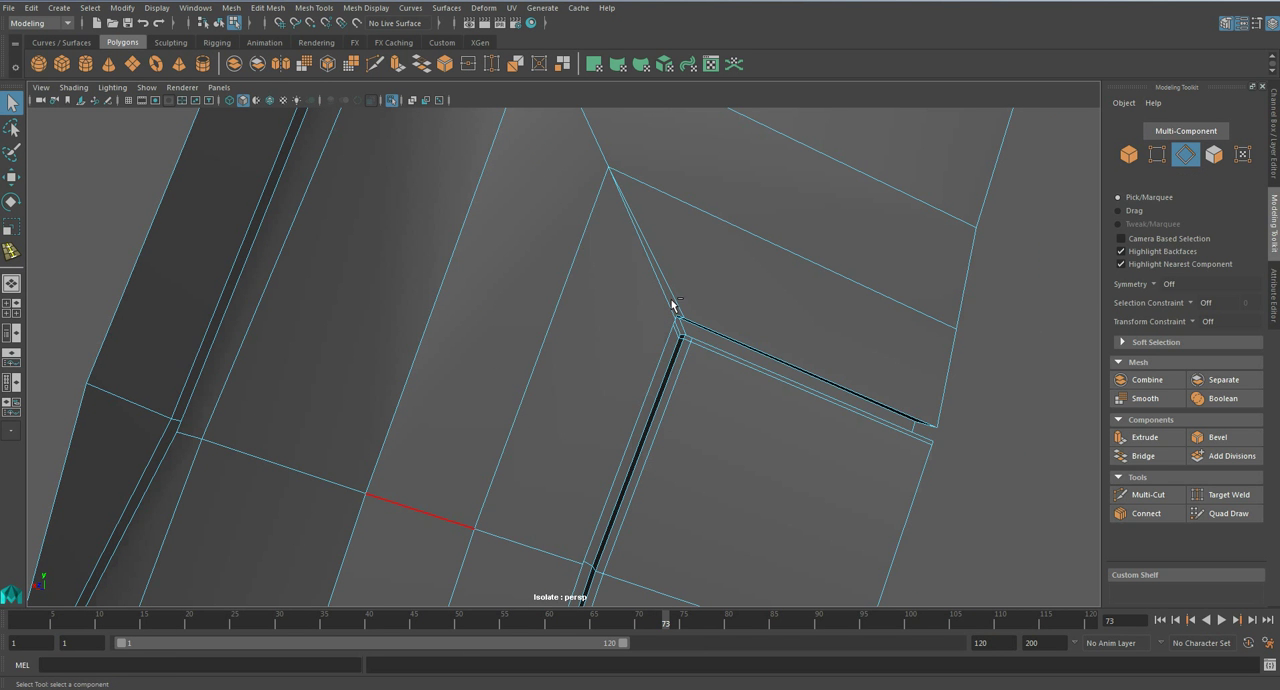
pyautogui.hotkey('ctrl', 's')
pyautogui.click(628, 358)
# - Delete the surplus edge loop still running up from the welded vertex, and save the scene
pyautogui.press('3')
pyautogui.scroll(-8, 628, 358)
pyautogui.keyDown('alt'); pyautogui.moveTo(566, 371); pyautogui.dragTo(741, 370); pyautogui.keyUp('alt')
pyautogui.scroll(5, 689, 358)
pyautogui.press('1')
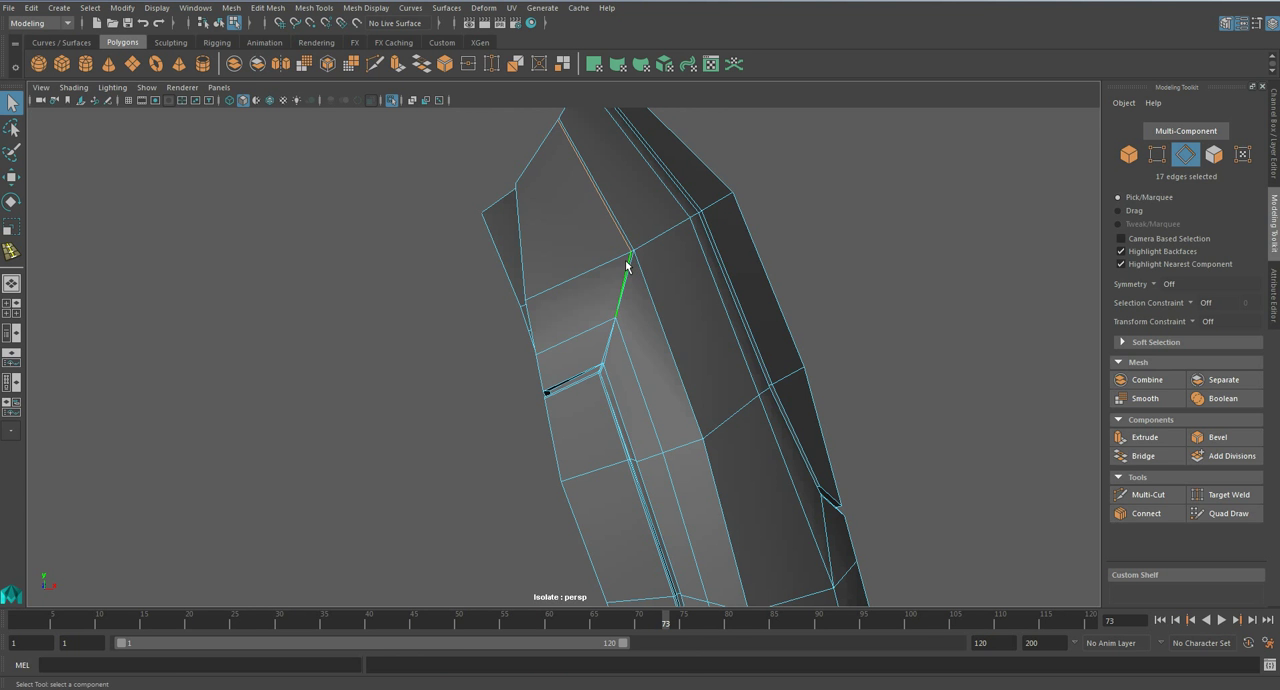
pyautogui.hotkey('ctrl', 's')
pyautogui.click(610, 358)
pyautogui.press('3')
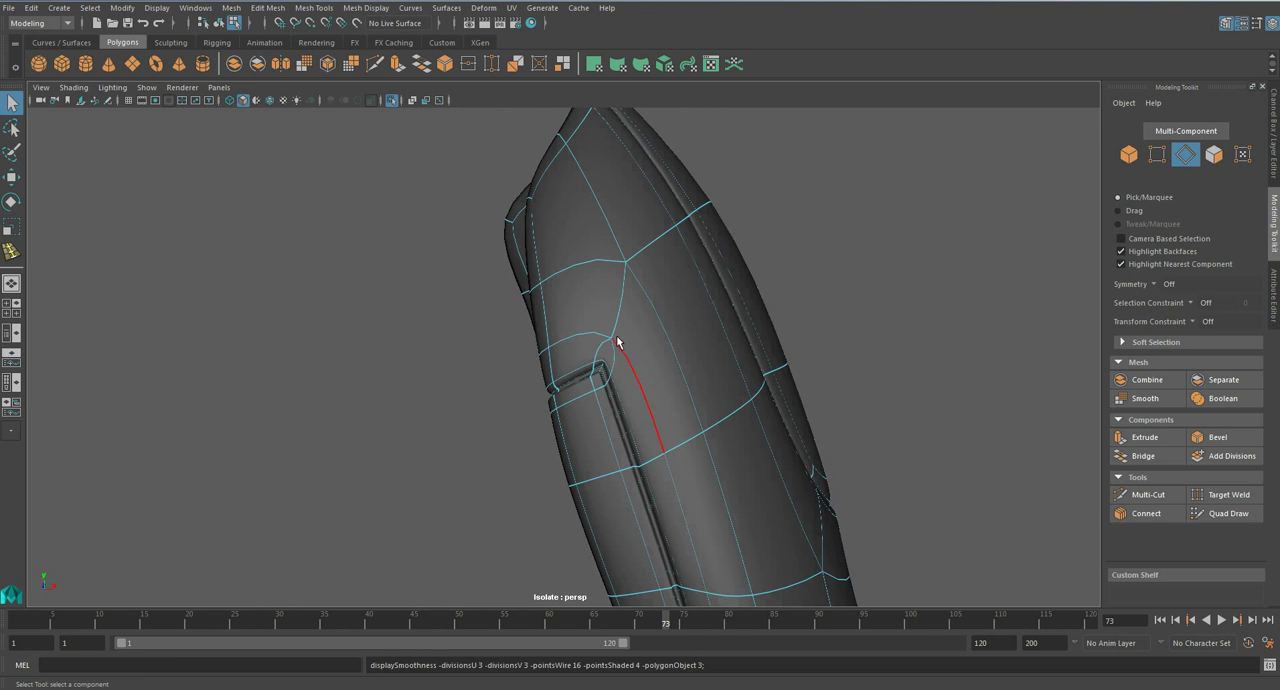
# - Connect a pair of supporting loops along the groove's floor at the corner with 2 segments and 1.67 pinch, and check it smoothed
pyautogui.scroll(5, 563, 318)
pyautogui.press('1')
pyautogui.keyDown('alt'); pyautogui.moveTo(562, 266); pyautogui.dragTo(620, 440, button='middle'); pyautogui.keyUp('alt')
pyautogui.scroll(4, 608, 394)
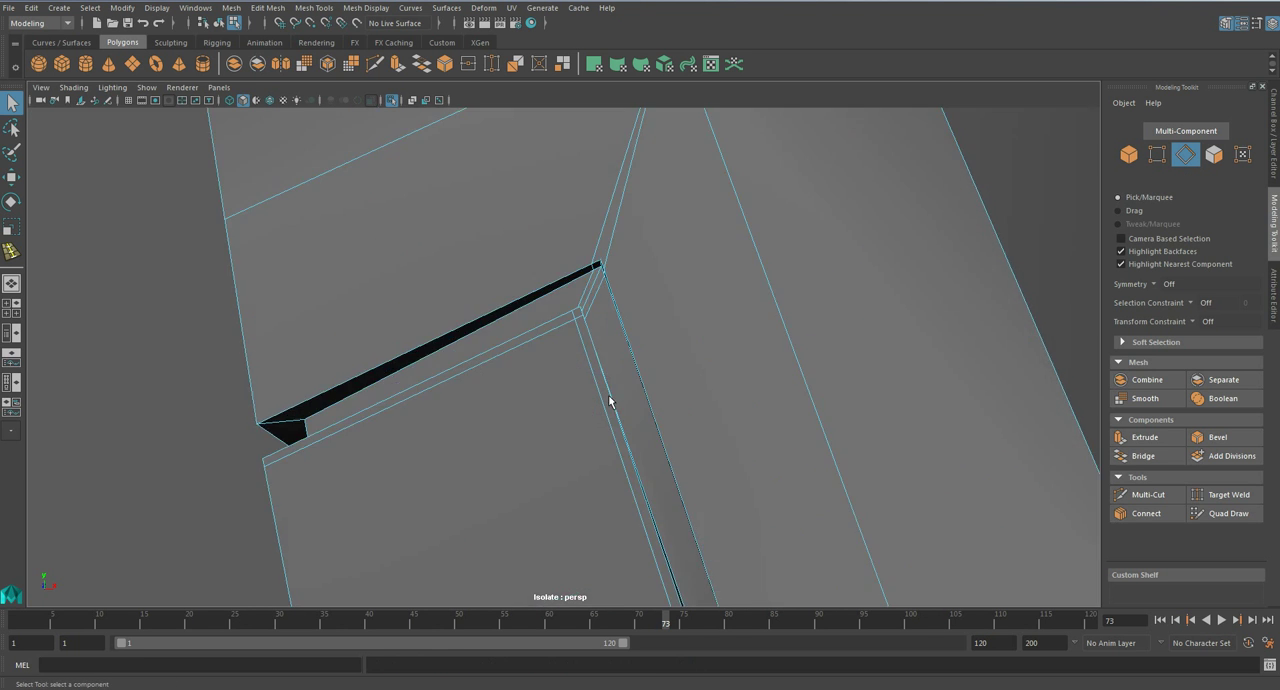
pyautogui.keyDown('alt'); pyautogui.moveTo(616, 314); pyautogui.dragTo(596, 352, button='middle'); pyautogui.keyUp('alt')
pyautogui.scroll(3, 596, 358)
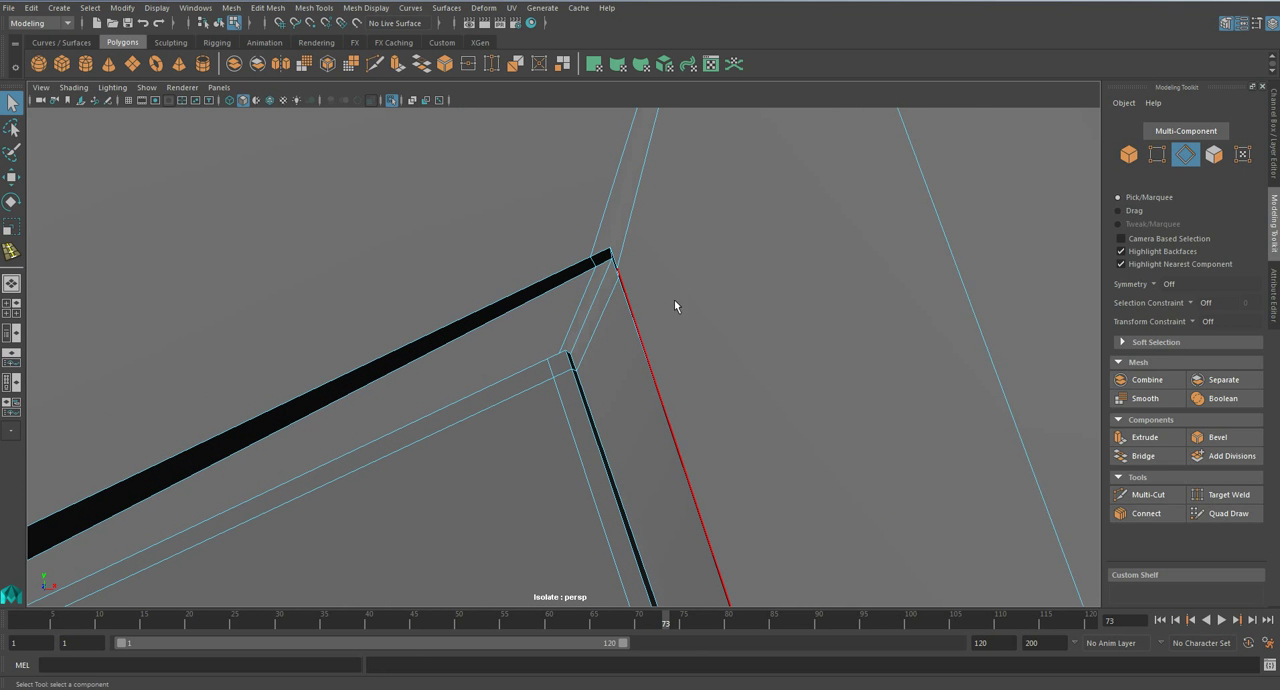
pyautogui.click(1146, 513)
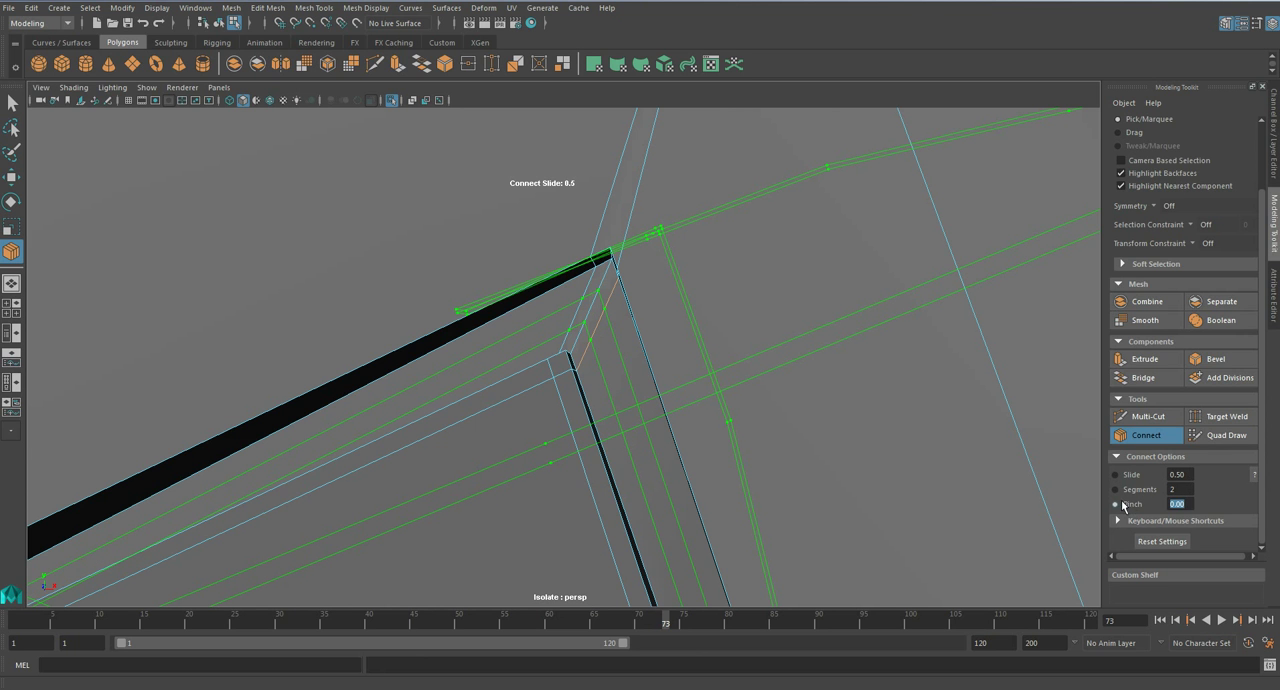
pyautogui.moveTo(1010, 496); pyautogui.dragTo(1175, 499, button='middle')
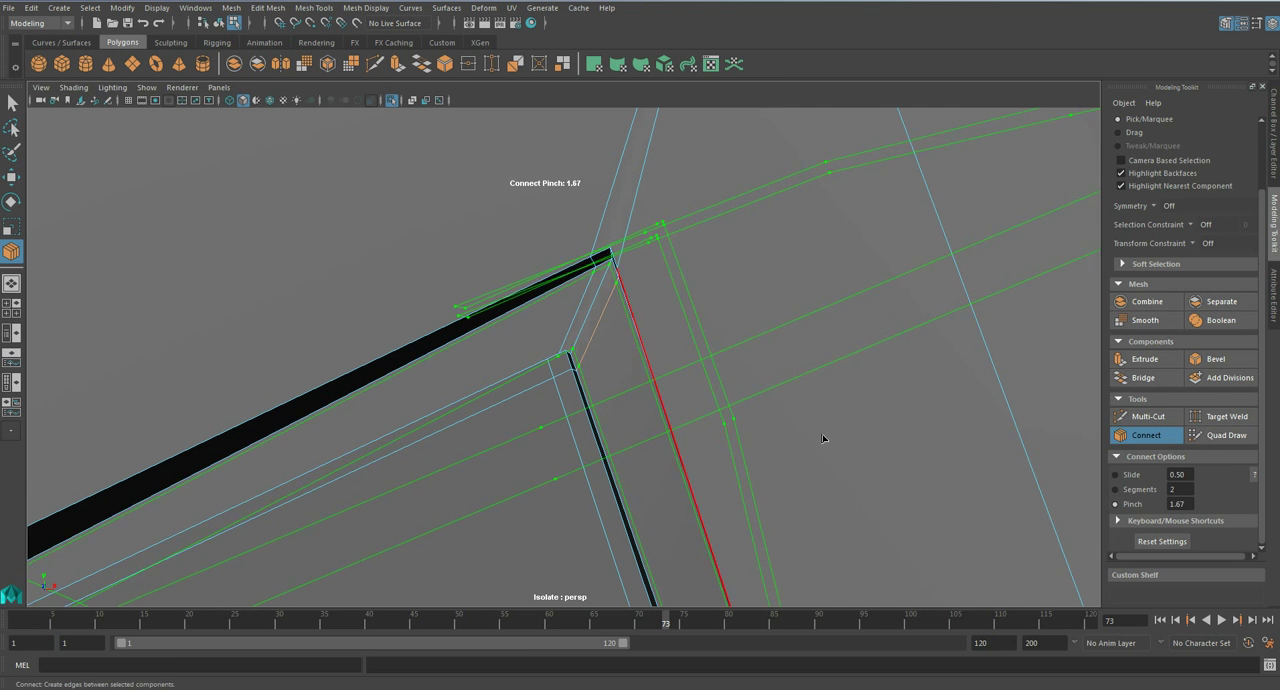
pyautogui.scroll(-5, 823, 434)
pyautogui.press('q')
pyautogui.scroll(-4, 722, 359)
pyautogui.press('3')
pyautogui.keyDown('alt'); pyautogui.moveTo(723, 365); pyautogui.dragTo(620, 386); pyautogui.keyUp('alt')
pyautogui.keyDown('alt'); pyautogui.moveTo(963, 486); pyautogui.dragTo(778, 410); pyautogui.keyUp('alt')
pyautogui.keyDown('alt'); pyautogui.moveTo(589, 376); pyautogui.dragTo(864, 404); pyautogui.keyUp('alt')
# - Connect supporting loops along the groove's outer side wall from its corner edge and preview the smoothed mesh
pyautogui.press('1')
pyautogui.scroll(3, 660, 360)
pyautogui.keyDown('alt'); pyautogui.moveTo(665, 362); pyautogui.dragTo(763, 343); pyautogui.keyUp('alt')
pyautogui.keyDown('alt'); pyautogui.moveTo(763, 343); pyautogui.dragTo(650, 450, button='middle'); pyautogui.keyUp('alt')
pyautogui.scroll(4, 665, 400)
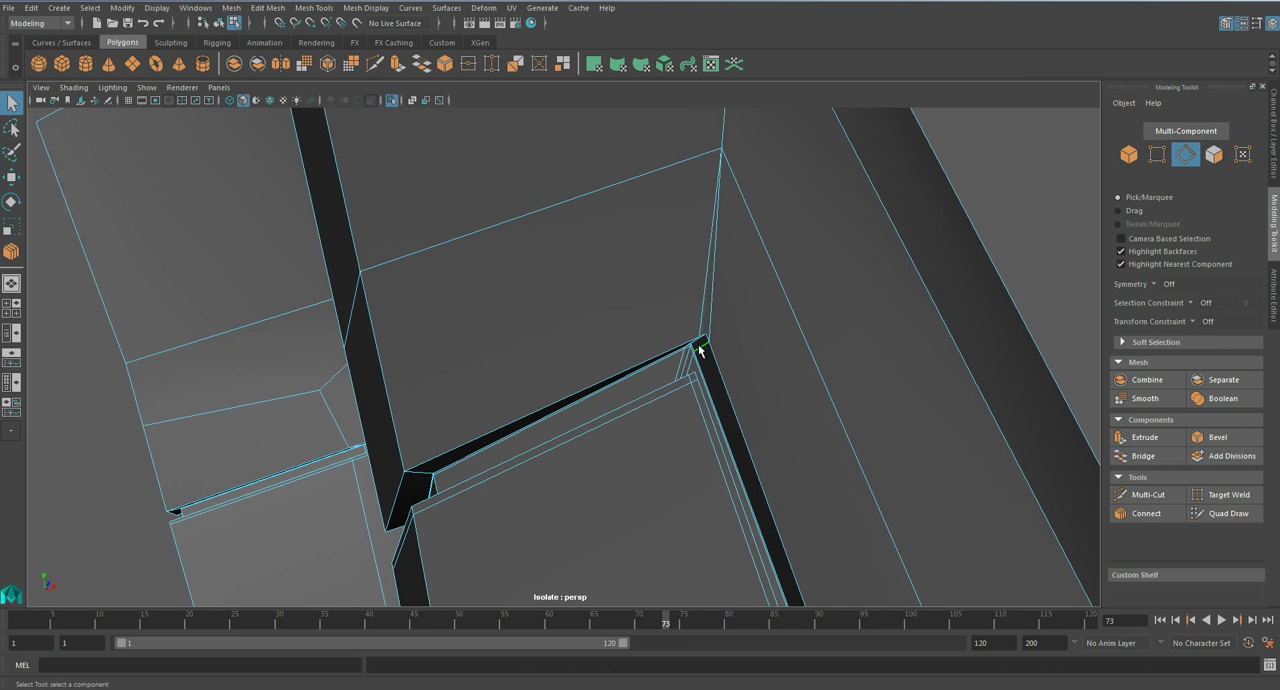
pyautogui.click(700, 350)
pyautogui.press('f')
pyautogui.click(1140, 513)
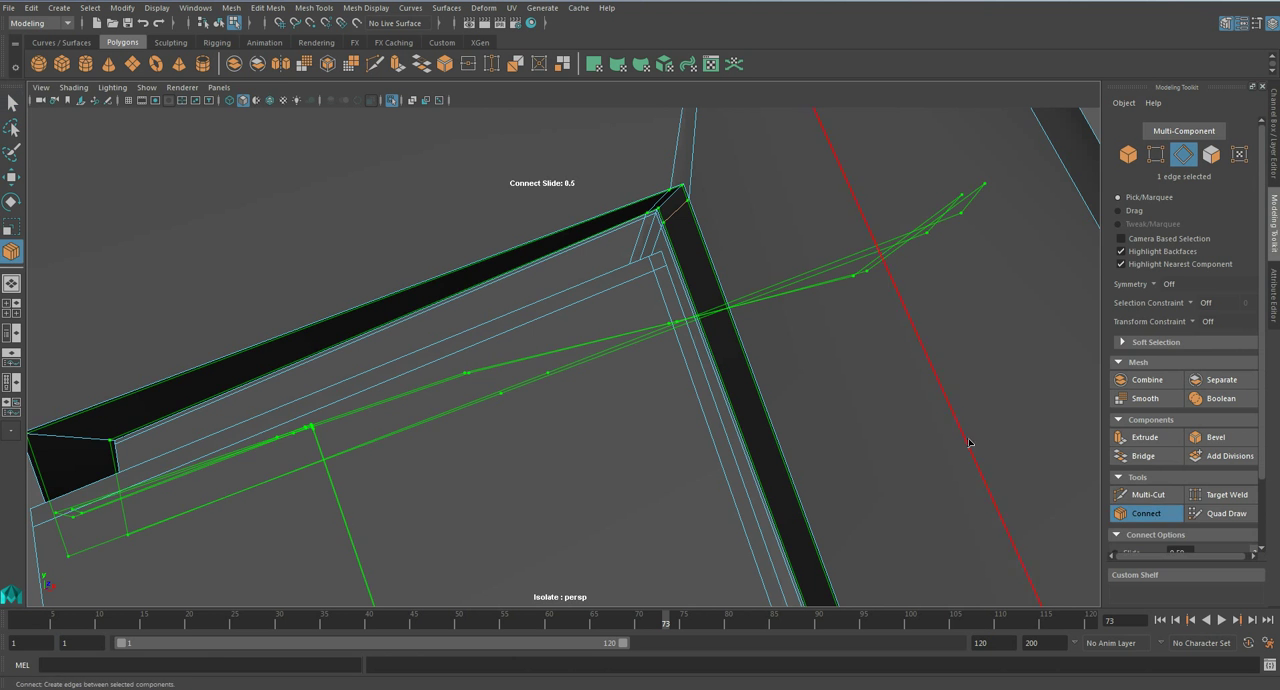
pyautogui.press('q')
pyautogui.scroll(-4, 655, 240)
pyautogui.press('3')
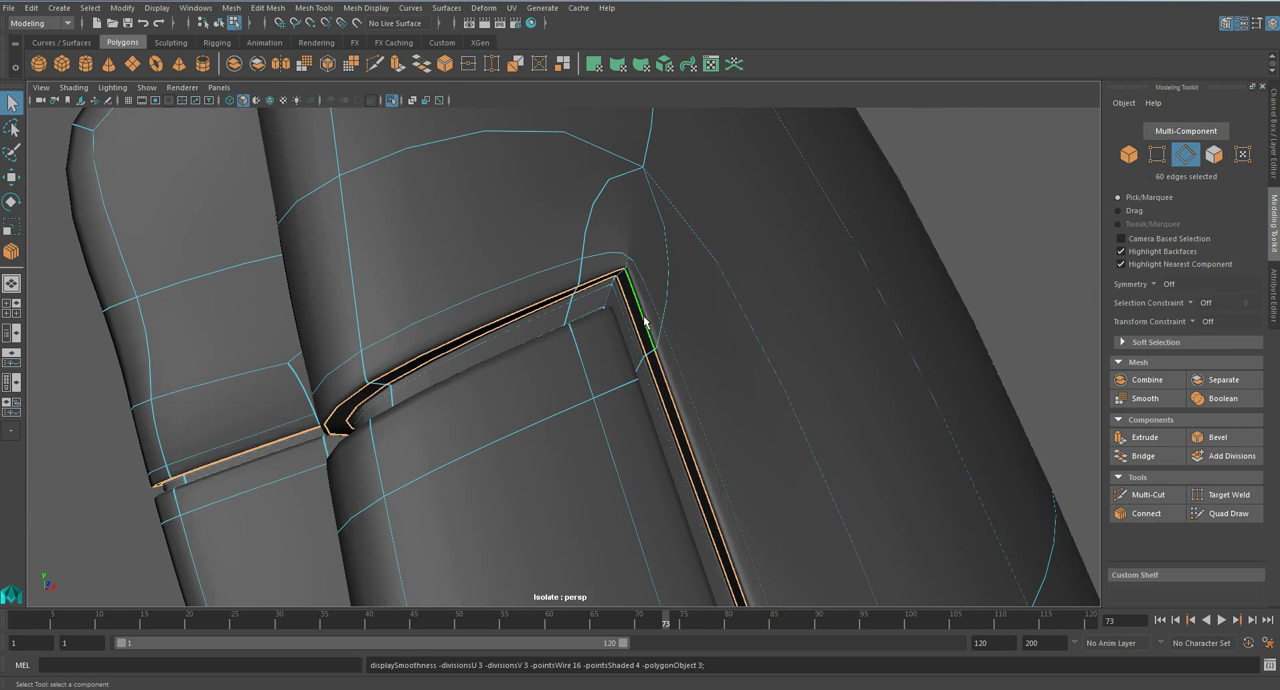
# - Connect supporting loops along the groove's inner side wall and check the smoothed corner
pyautogui.press('1')
pyautogui.keyDown('alt'); pyautogui.moveTo(606, 323); pyautogui.dragTo(570, 338); pyautogui.keyUp('alt')
pyautogui.keyDown('alt'); pyautogui.moveTo(340, 438); pyautogui.dragTo(500, 314, button='middle'); pyautogui.keyUp('alt')
pyautogui.keyDown('alt'); pyautogui.moveTo(500, 314); pyautogui.dragTo(472, 349); pyautogui.keyUp('alt')
pyautogui.keyDown('alt'); pyautogui.moveTo(370, 368); pyautogui.dragTo(449, 337, button='middle'); pyautogui.keyUp('alt')
pyautogui.scroll(3, 449, 337)
pyautogui.scroll(-2, 449, 343)
pyautogui.click(422, 326)
pyautogui.click(1146, 513)
pyautogui.press('q')
pyautogui.press('3')
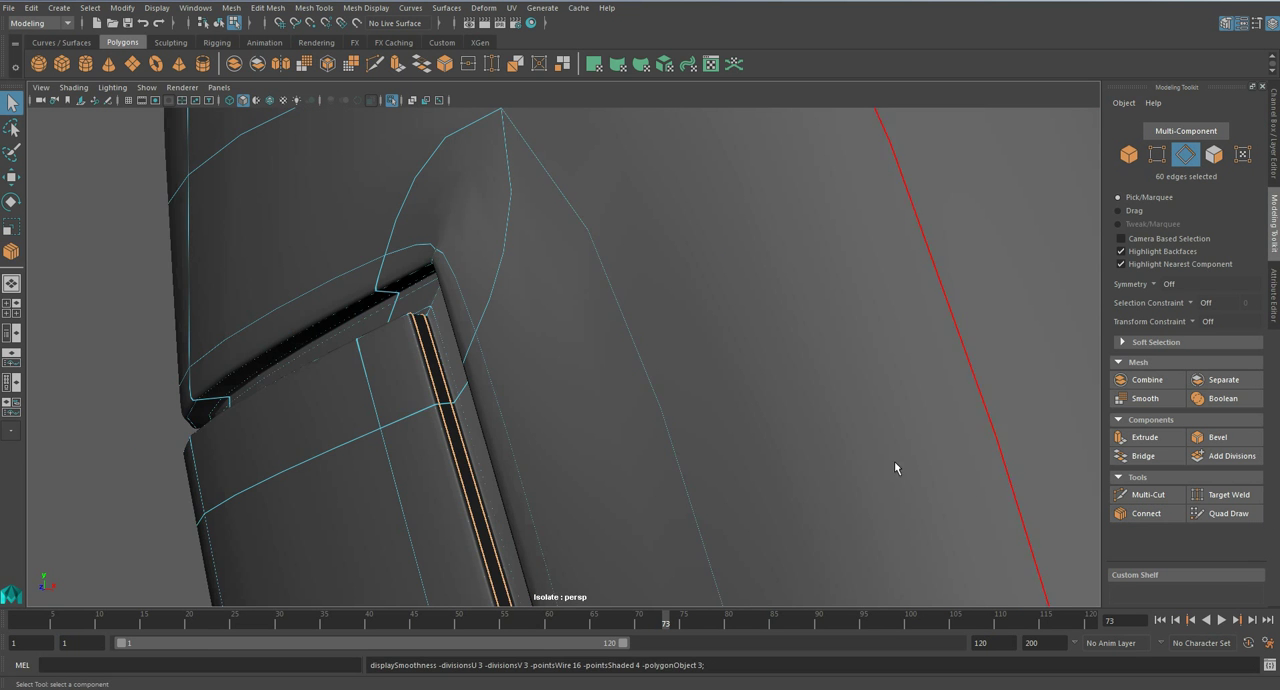
pyautogui.moveTo(605, 331); pyautogui.dragTo(673, 305, button='right')
pyautogui.scroll(-6, 665, 329)
# - Adjust the position of the vertex above the groove's corner on the unsmoothed mesh
pyautogui.click(852, 354)
pyautogui.keyDown('alt'); pyautogui.moveTo(840, 362); pyautogui.dragTo(505, 404); pyautogui.keyUp('alt')
pyautogui.scroll(6, 611, 358)
pyautogui.keyDown('alt'); pyautogui.moveTo(611, 358); pyautogui.dragTo(663, 352); pyautogui.keyUp('alt')
pyautogui.click(514, 302)
pyautogui.press('1')
pyautogui.keyDown('alt'); pyautogui.moveTo(514, 337); pyautogui.dragTo(423, 337); pyautogui.keyUp('alt')
pyautogui.scroll(3, 497, 403)
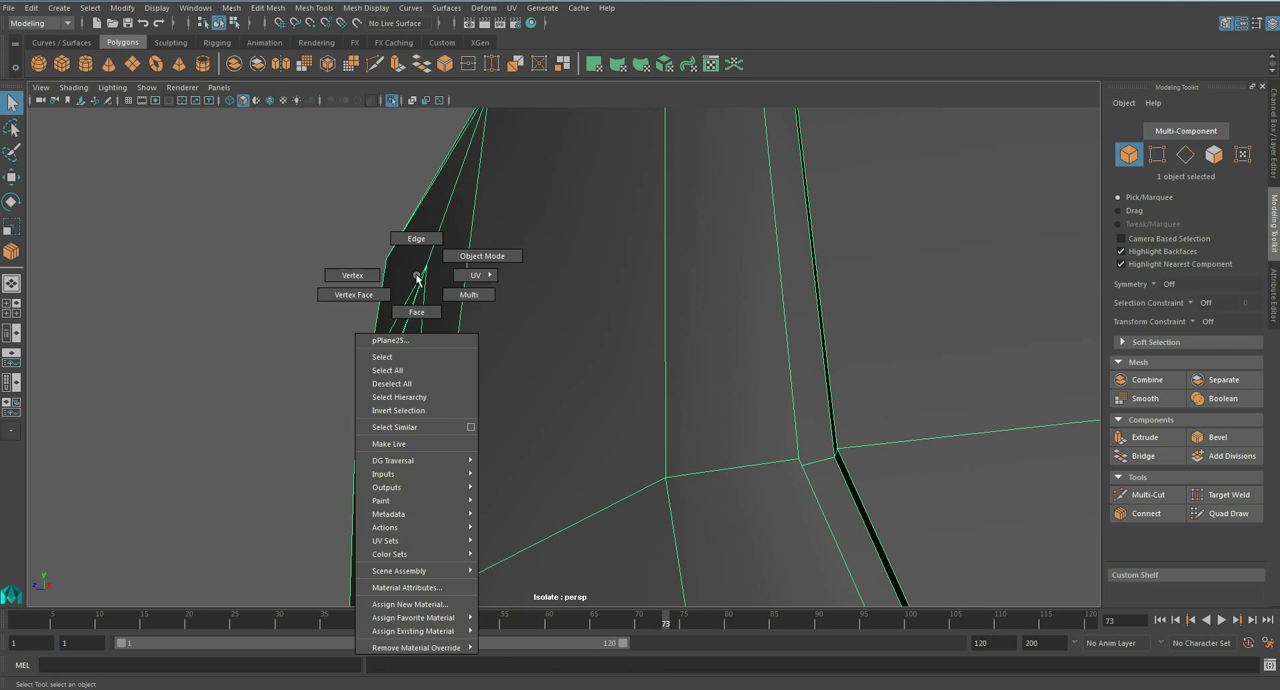
pyautogui.press('F9')
pyautogui.click(427, 266)
pyautogui.press('w')
pyautogui.keyDown('alt'); pyautogui.moveTo(420, 263); pyautogui.dragTo(593, 355); pyautogui.keyUp('alt')
pyautogui.moveTo(683, 318); pyautogui.dragTo(749, 299, button='right')
pyautogui.scroll(-5, 445, 366)
pyautogui.click(986, 383)
pyautogui.scroll(-4, 722, 387)
# - Check the forearm armour's groove corner in unsmoothed and smoothed display, and save the scene
pyautogui.scroll(2, 686, 400)
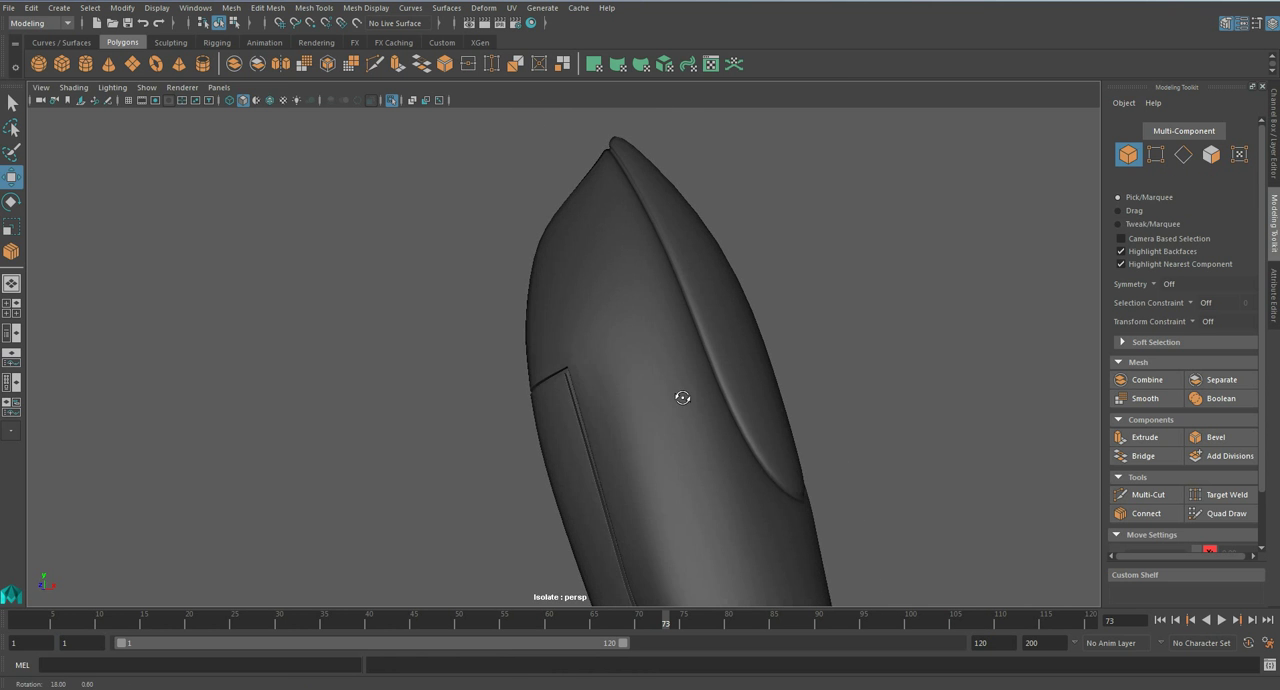
pyautogui.scroll(4, 650, 395)
pyautogui.click(617, 383)
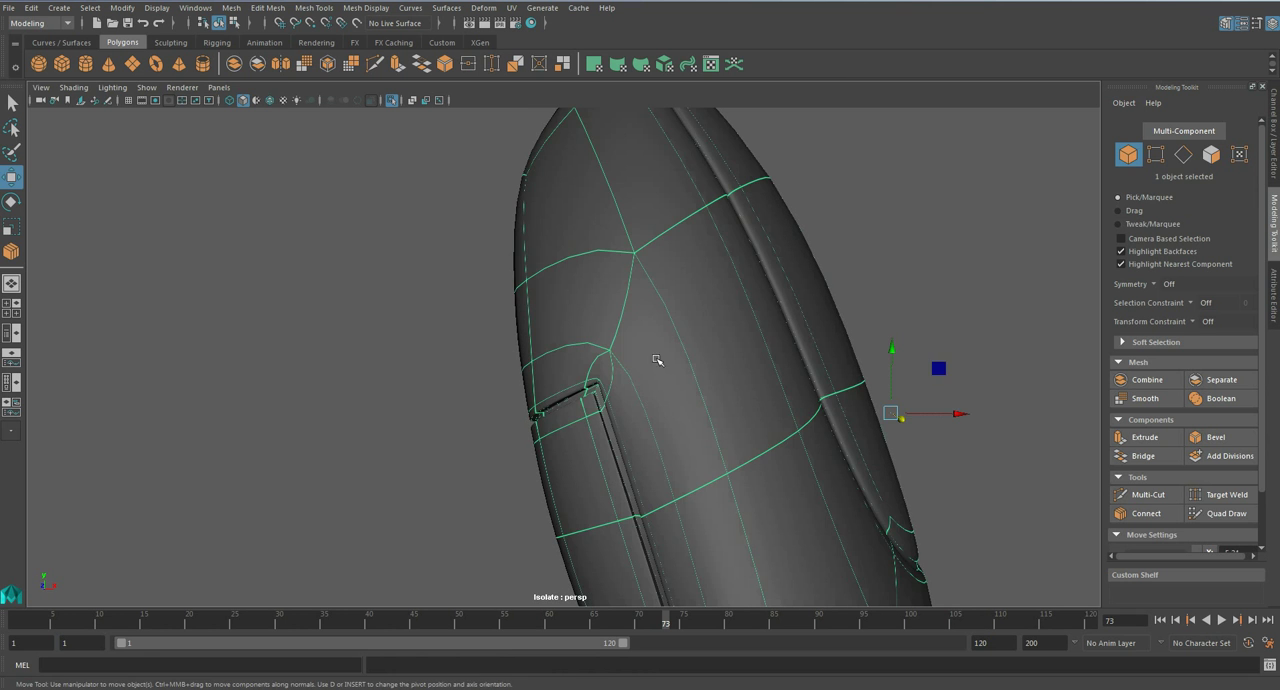
pyautogui.press('1')
pyautogui.scroll(2, 605, 355)
pyautogui.scroll(1, 540, 335)
pyautogui.scroll(2, 510, 308)
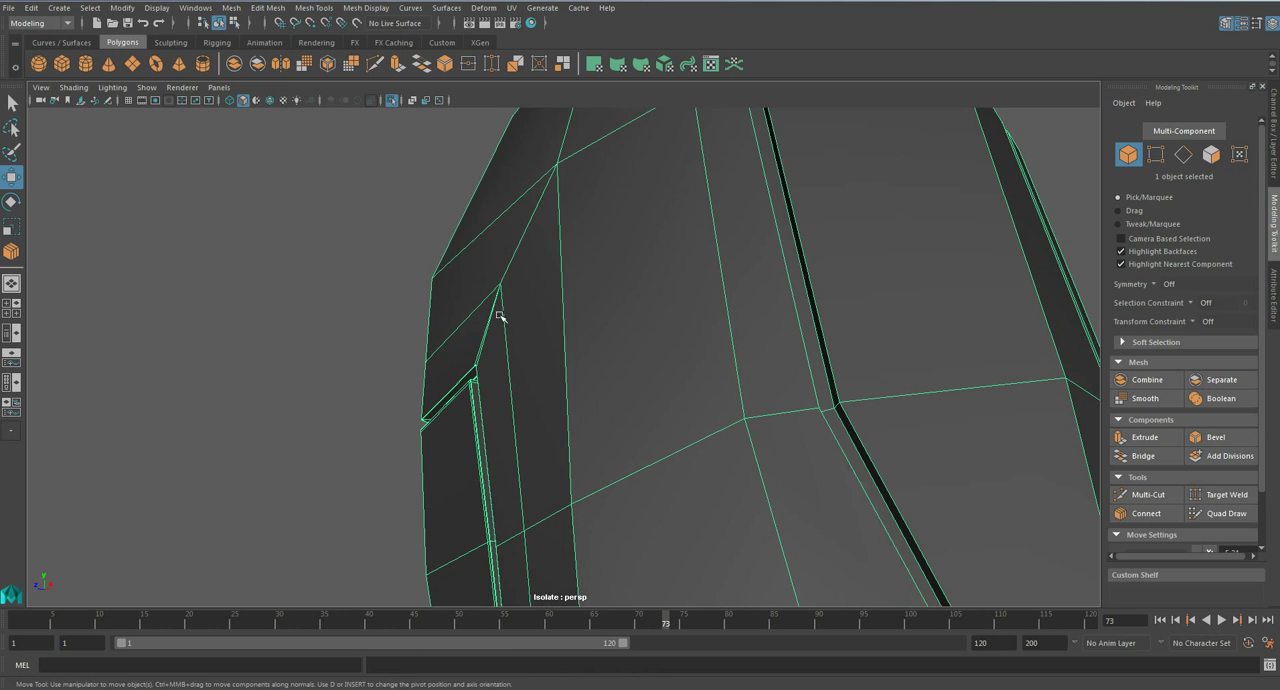
pyautogui.scroll(-6, 554, 352)
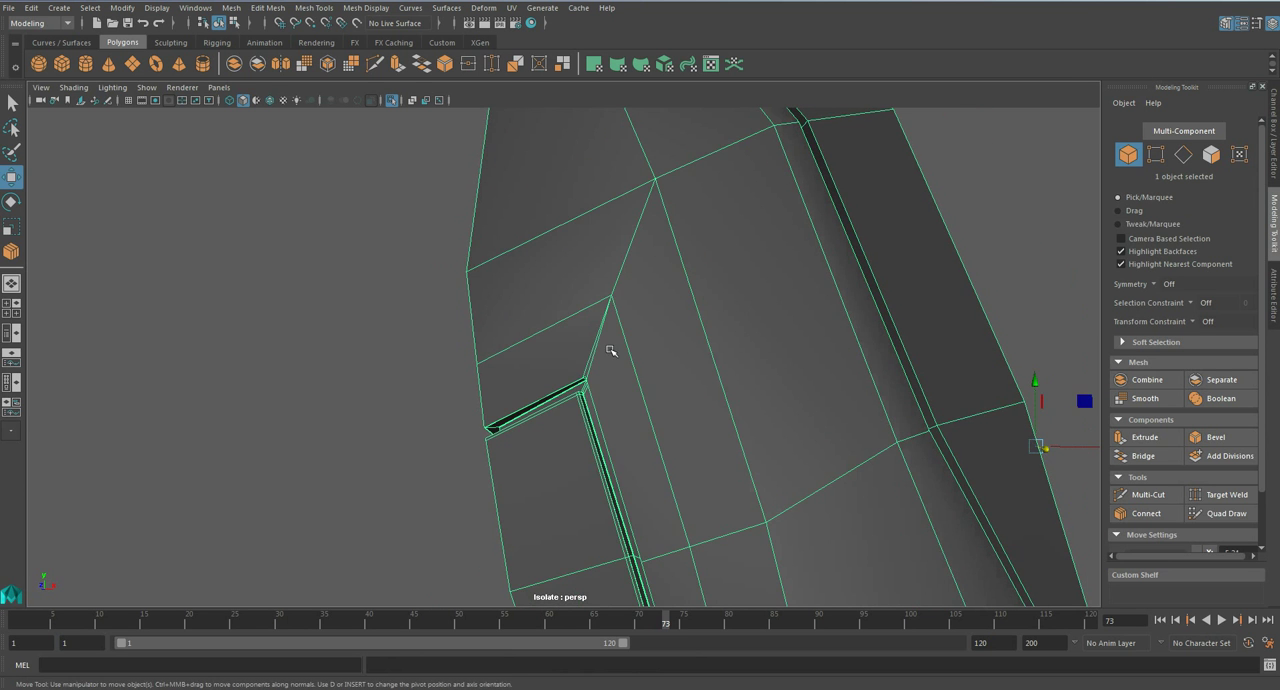
pyautogui.click(883, 308)
pyautogui.click(651, 377)
pyautogui.press('3')
pyautogui.click(871, 374)
pyautogui.scroll(-2, 871, 374)
pyautogui.keyDown('alt'); pyautogui.moveTo(831, 399); pyautogui.dragTo(586, 429); pyautogui.keyUp('alt')
pyautogui.click(645, 408)
# - Connect supporting loops along the floor of the groove bordering the forearm's raised ridge panel
pyautogui.press('1')
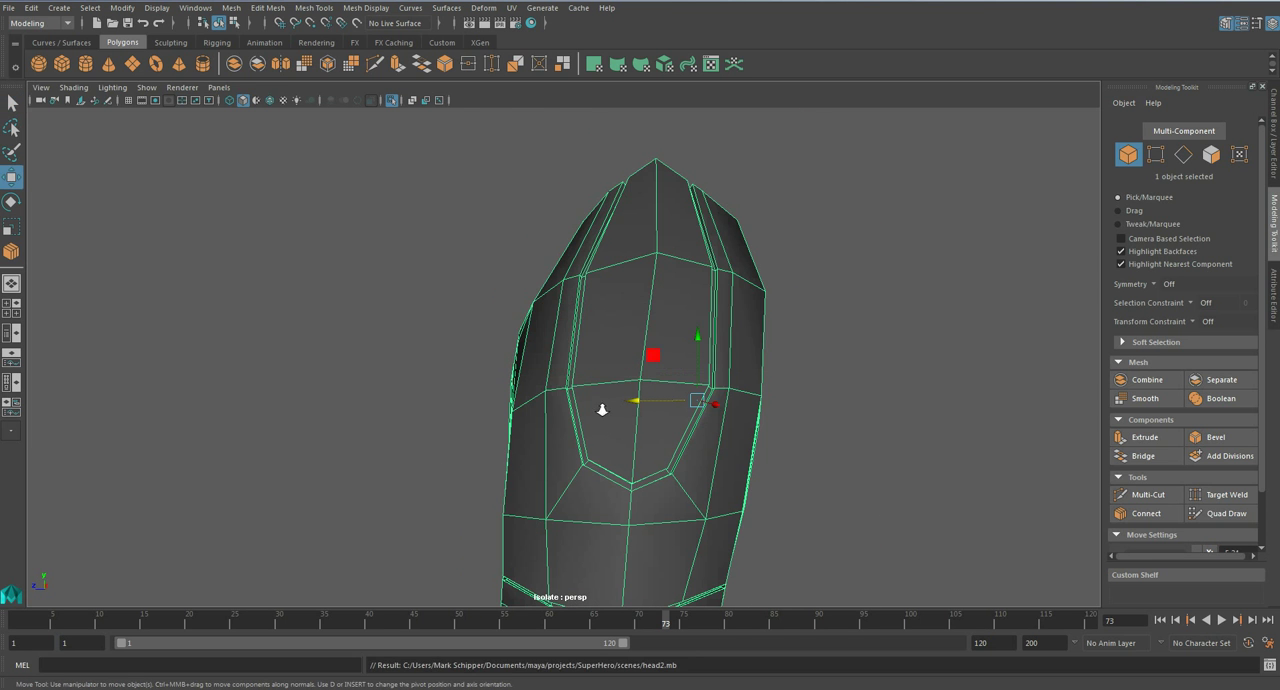
pyautogui.scroll(5, 603, 411)
pyautogui.keyDown('alt'); pyautogui.moveTo(626, 409); pyautogui.dragTo(656, 411); pyautogui.keyUp('alt')
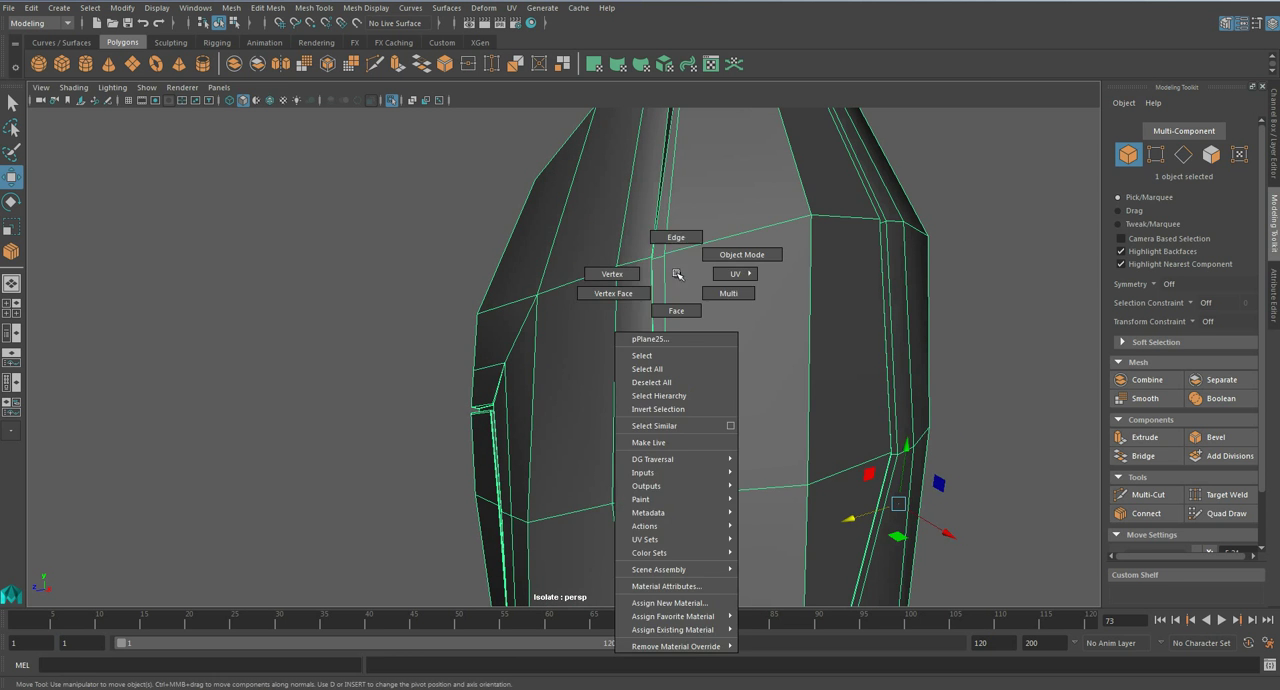
pyautogui.press('F10')
pyautogui.click(680, 280)
pyautogui.keyDown('alt'); pyautogui.moveTo(600, 436); pyautogui.dragTo(643, 460, button='right'); pyautogui.keyUp('alt')
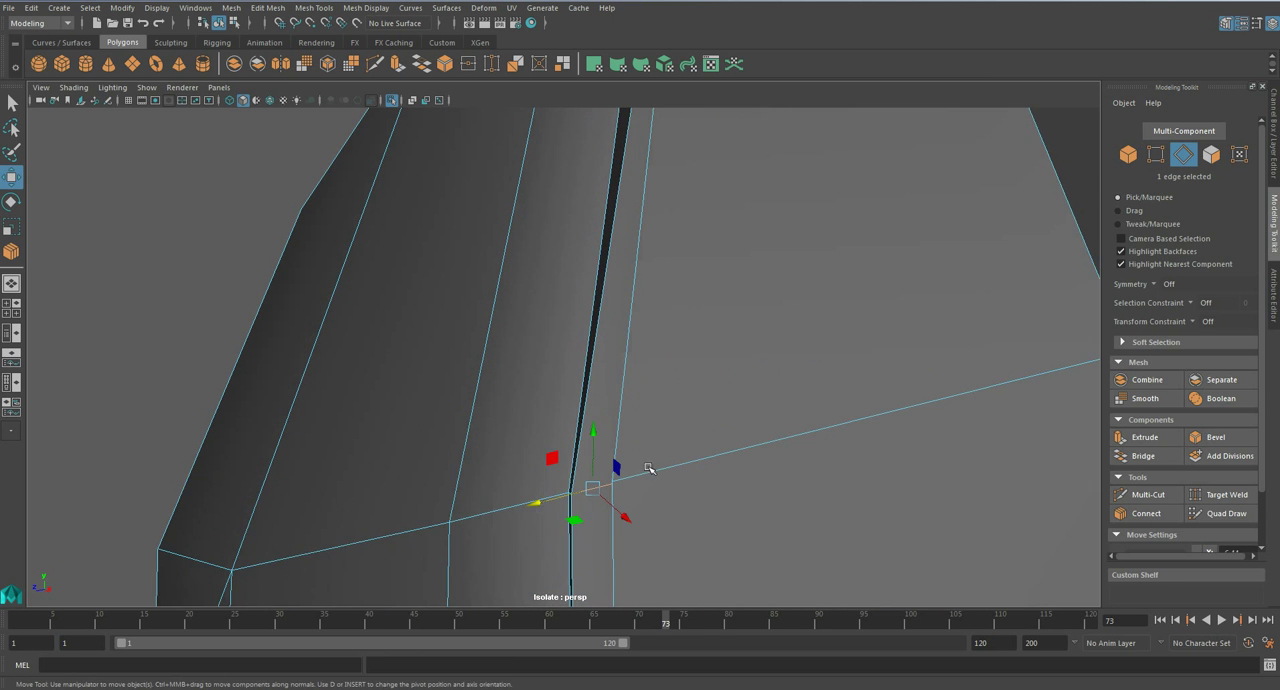
pyautogui.keyDown('alt'); pyautogui.moveTo(643, 460); pyautogui.dragTo(602, 325, button='middle'); pyautogui.keyUp('alt')
pyautogui.click(1151, 518)
pyautogui.click(1151, 518)
# - Connect supporting loops along both side walls of the groove around the raised ridge panel
pyautogui.keyDown('alt'); pyautogui.moveTo(740, 396); pyautogui.dragTo(655, 400); pyautogui.keyUp('alt')
pyautogui.press('q')
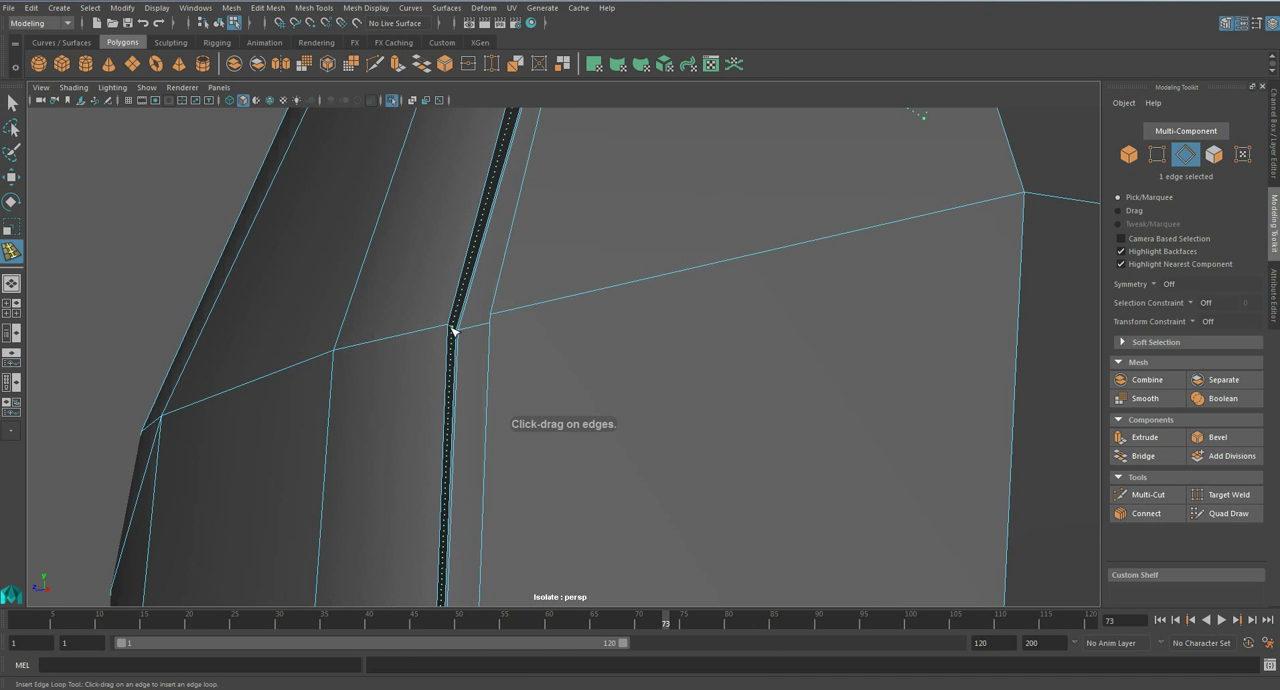
pyautogui.click(1140, 514)
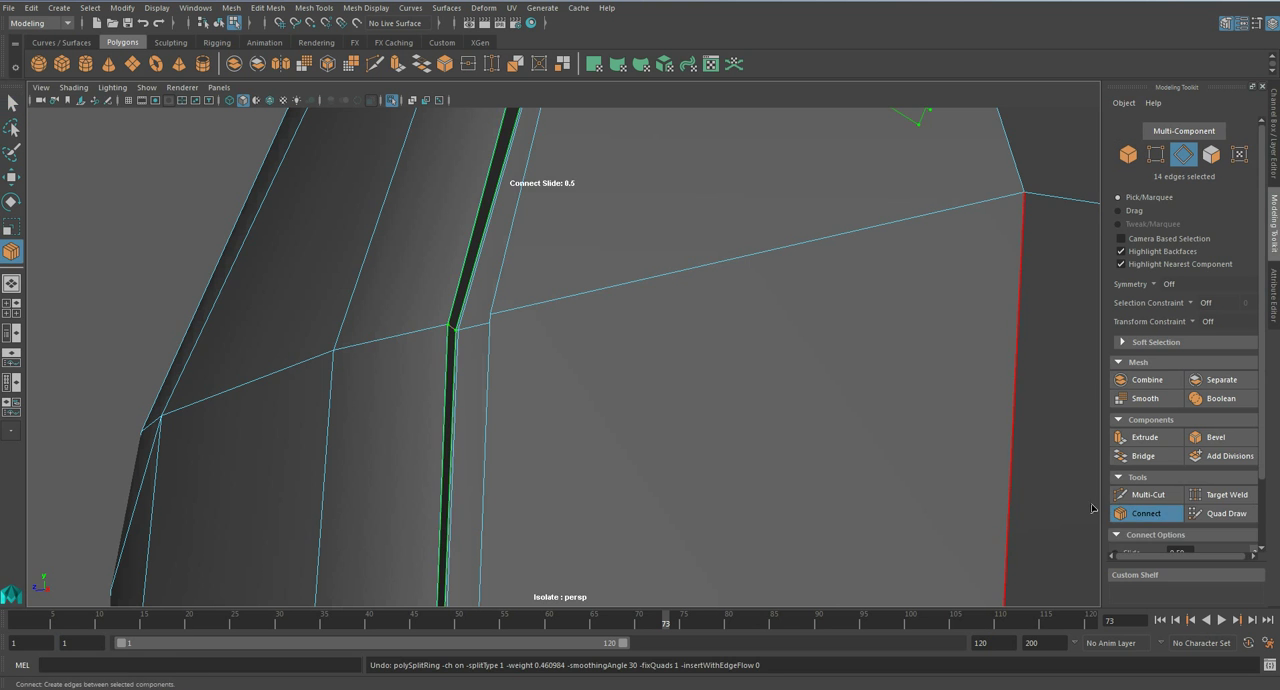
pyautogui.keyDown('alt'); pyautogui.moveTo(1094, 512); pyautogui.dragTo(857, 347); pyautogui.keyUp('alt')
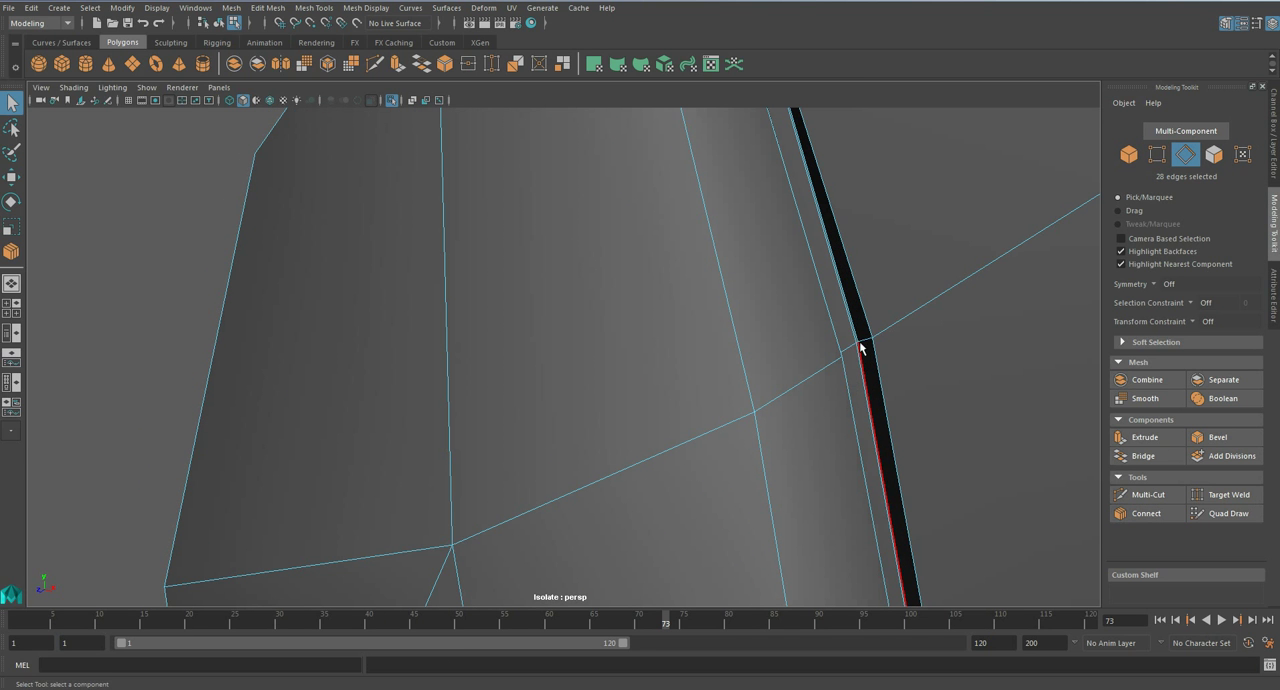
pyautogui.click(1158, 515)
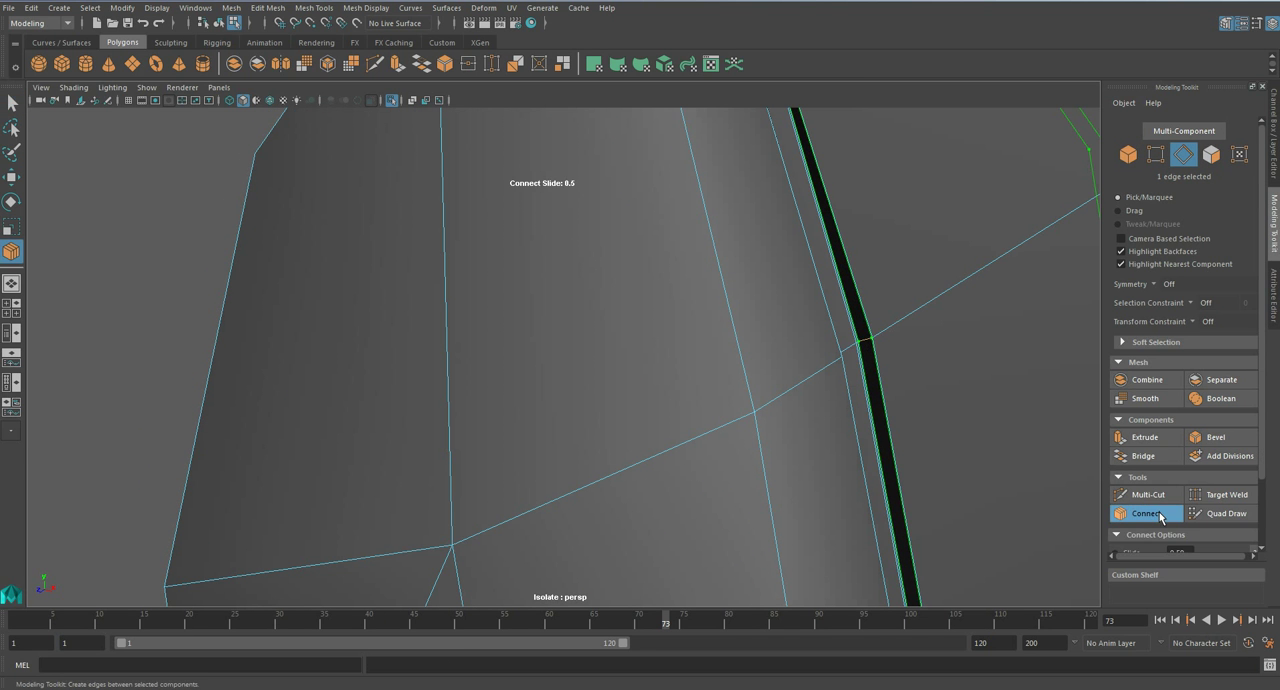
pyautogui.scroll(-5, 740, 340)
pyautogui.moveTo(740, 333); pyautogui.dragTo(818, 273, button='right')
pyautogui.scroll(-5, 921, 349)
pyautogui.click(921, 349)
pyautogui.moveTo(729, 410)
pyautogui.keyDown('alt'); pyautogui.mouseDown()
pyautogui.moveTo(666, 394)
pyautogui.moveTo(651, 434)
pyautogui.moveTo(640, 343)
pyautogui.moveTo(603, 431)
pyautogui.moveTo(643, 405)
pyautogui.moveTo(641, 382)
pyautogui.moveTo(669, 410)
pyautogui.moveTo(711, 419)
pyautogui.mouseUp(); pyautogui.keyUp('alt')
pyautogui.click(641, 382)
pyautogui.scroll(5, 641, 382)
pyautogui.scroll(-5, 641, 382)
# - Connect supporting loops around the thickness of the forearm armour's open rim and preview it smoothed
pyautogui.press('1')
pyautogui.keyDown('alt'); pyautogui.moveTo(589, 333); pyautogui.dragTo(565, 422, button='middle'); pyautogui.keyUp('alt')
pyautogui.keyDown('alt'); pyautogui.moveTo(565, 422); pyautogui.dragTo(542, 402); pyautogui.keyUp('alt')
pyautogui.scroll(4, 531, 402)
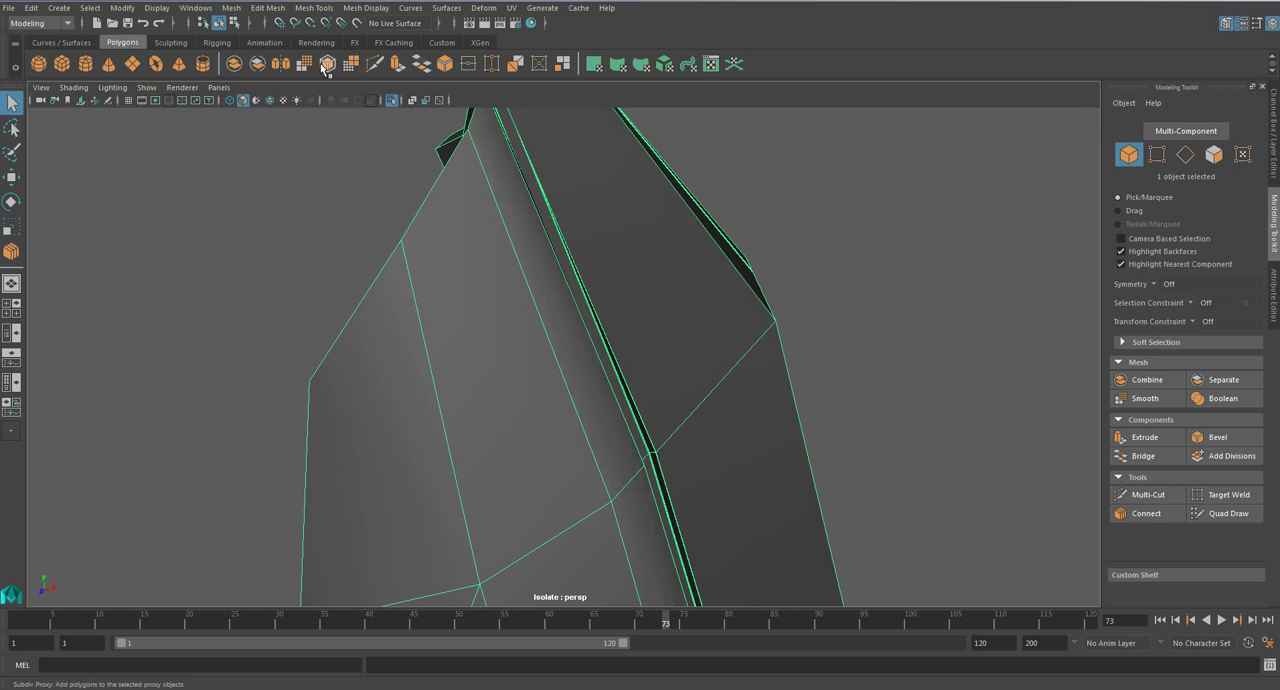
pyautogui.click(314, 8)
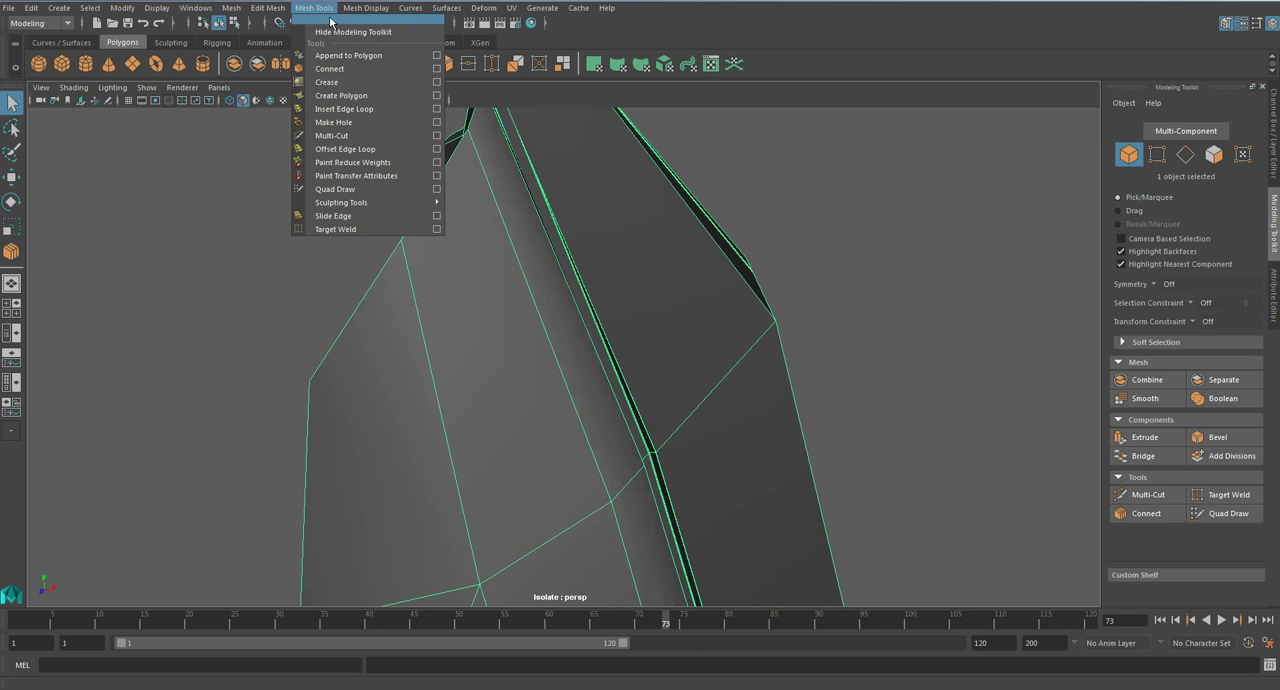
pyautogui.click(345, 108)
pyautogui.click(408, 250)
pyautogui.keyDown('alt'); pyautogui.moveTo(408, 250); pyautogui.dragTo(576, 295); pyautogui.keyUp('alt')
pyautogui.click(1140, 514)
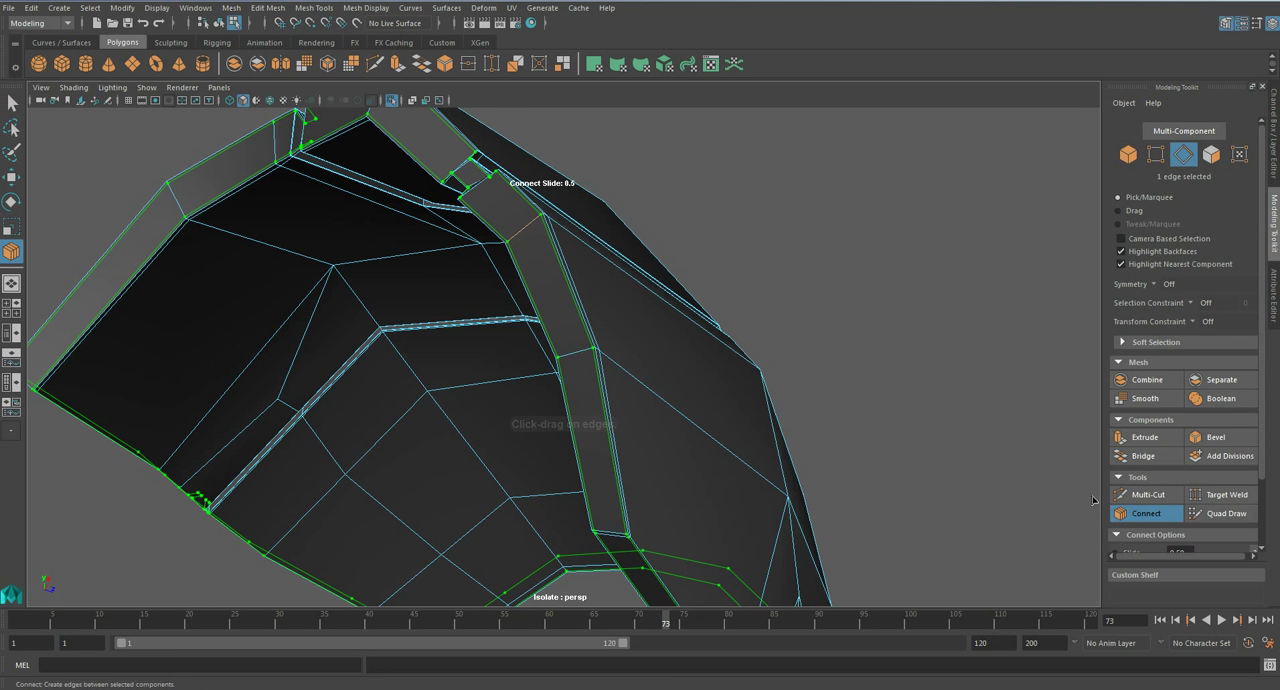
pyautogui.press('q')
pyautogui.scroll(-3, 571, 466)
pyautogui.press('3')
# - Examine the smoothed forearm armour up close and on the whole character with isolation turned off
pyautogui.keyDown('alt'); pyautogui.moveTo(654, 478); pyautogui.dragTo(622, 404); pyautogui.keyUp('alt')
pyautogui.moveTo(645, 246); pyautogui.dragTo(818, 271, button='right')
pyautogui.keyDown('alt'); pyautogui.moveTo(818, 271); pyautogui.dragTo(719, 397); pyautogui.keyUp('alt')
pyautogui.hotkey('ctrl', '1')
pyautogui.scroll(5, 578, 385)
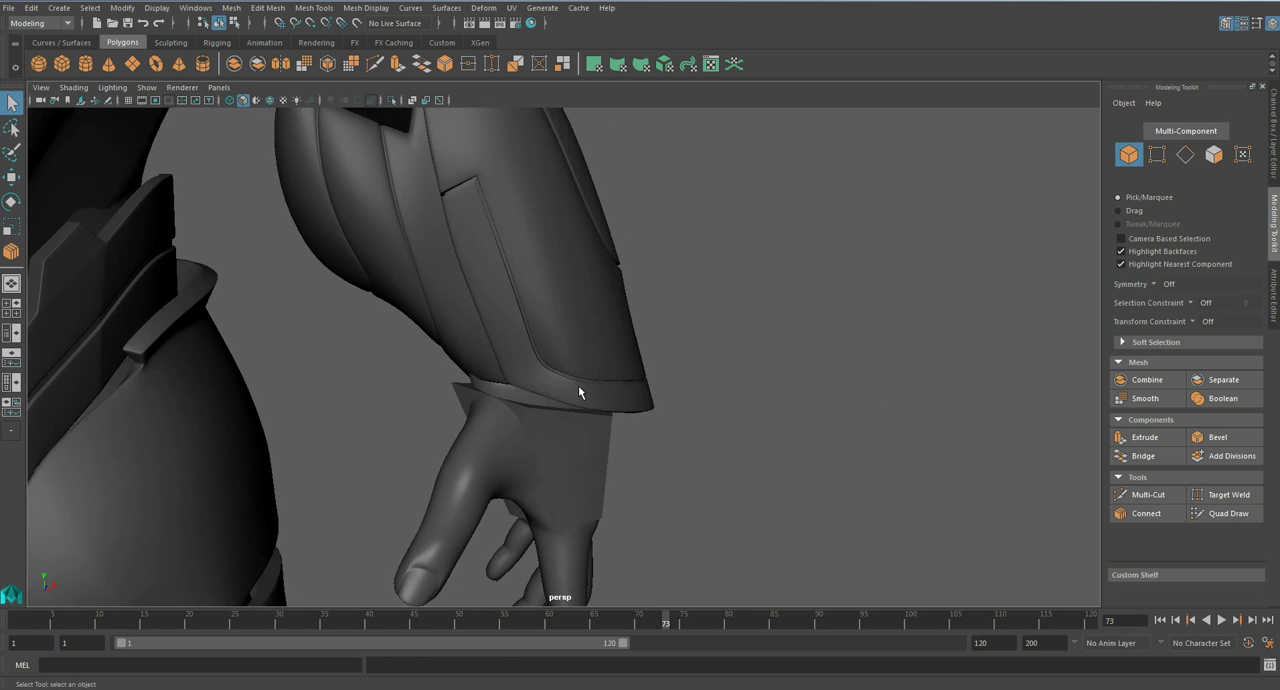
pyautogui.keyDown('alt'); pyautogui.moveTo(657, 430); pyautogui.dragTo(555, 371); pyautogui.keyUp('alt')
pyautogui.keyDown('alt'); pyautogui.moveTo(555, 371); pyautogui.dragTo(473, 361, button='right'); pyautogui.keyUp('alt')
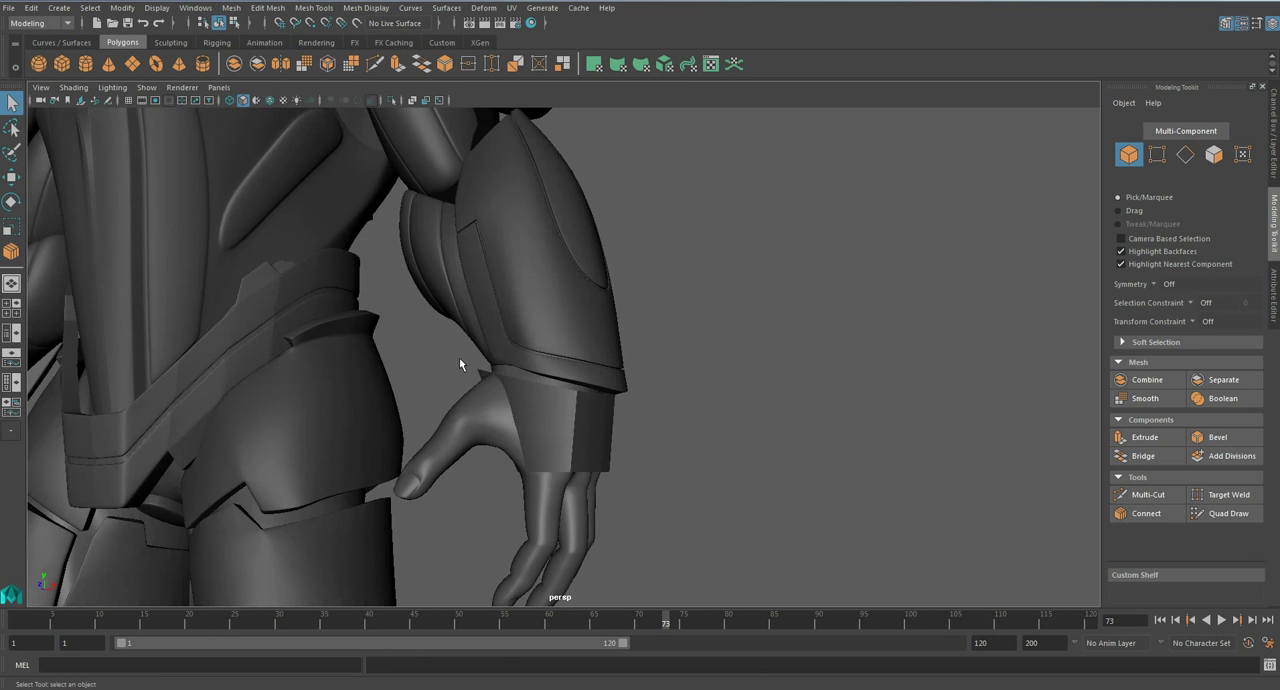
pyautogui.keyDown('alt'); pyautogui.moveTo(473, 361); pyautogui.dragTo(490, 313); pyautogui.keyUp('alt')
pyautogui.keyDown('alt'); pyautogui.moveTo(490, 313); pyautogui.dragTo(596, 488, button='middle'); pyautogui.keyUp('alt')
pyautogui.keyDown('alt'); pyautogui.moveTo(545, 352); pyautogui.dragTo(663, 320, button='middle'); pyautogui.keyUp('alt')
pyautogui.keyDown('alt'); pyautogui.moveTo(663, 320); pyautogui.dragTo(638, 378, button='right'); pyautogui.keyUp('alt')
pyautogui.keyDown('alt'); pyautogui.moveTo(637, 385); pyautogui.dragTo(586, 311); pyautogui.keyUp('alt')
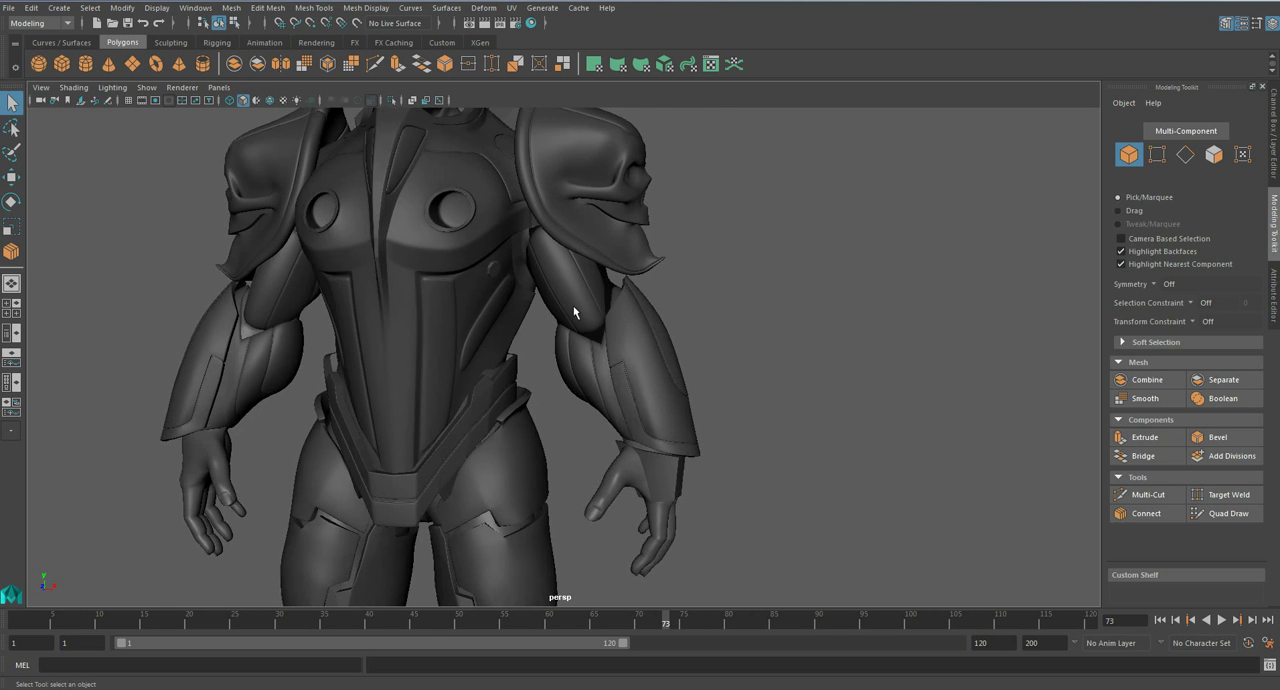
pyautogui.scroll(3, 601, 351)
# - Isolate the inner forearm armour and connect two supporting loops along its first groove with 1.20 pinch
pyautogui.hotkey('ctrl', '1')
pyautogui.scroll(6, 601, 351)
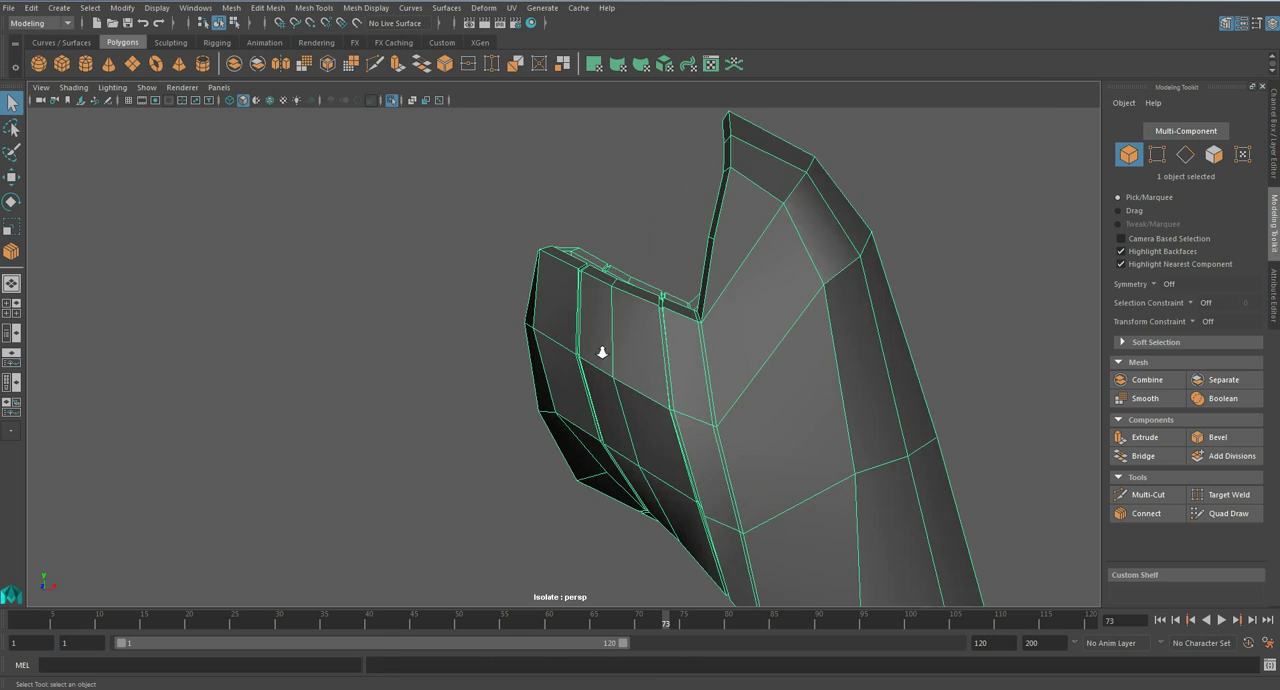
pyautogui.scroll(3, 596, 408)
pyautogui.moveTo(600, 363); pyautogui.dragTo(603, 290, button='right')
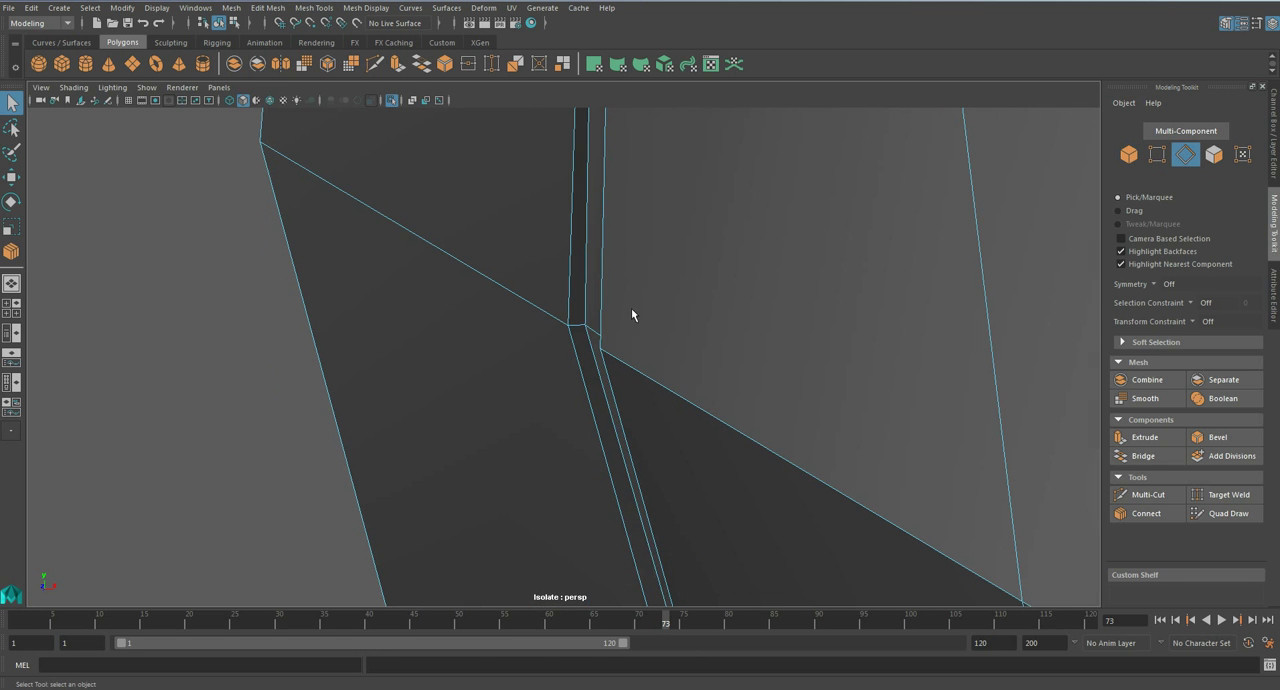
pyautogui.click(1150, 513)
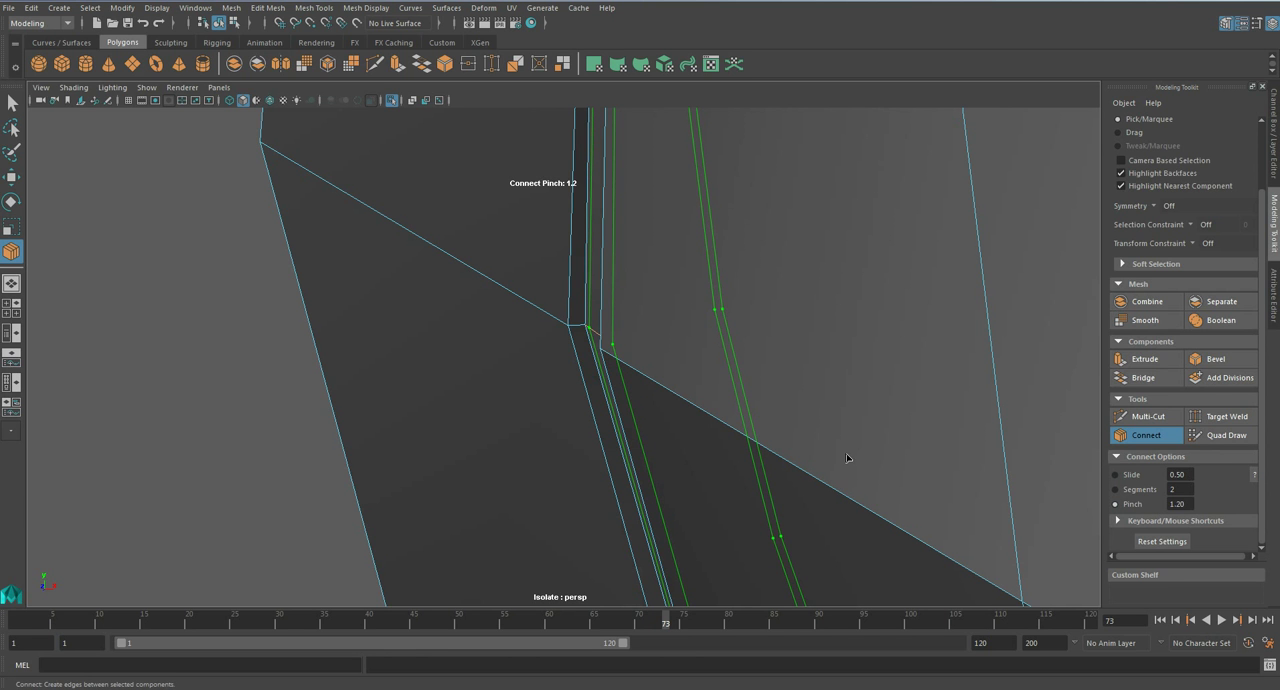
pyautogui.press('q')
# - Connect supporting loops along both side walls of the inner forearm armour's first groove and preview it smoothed
pyautogui.click(576, 328)
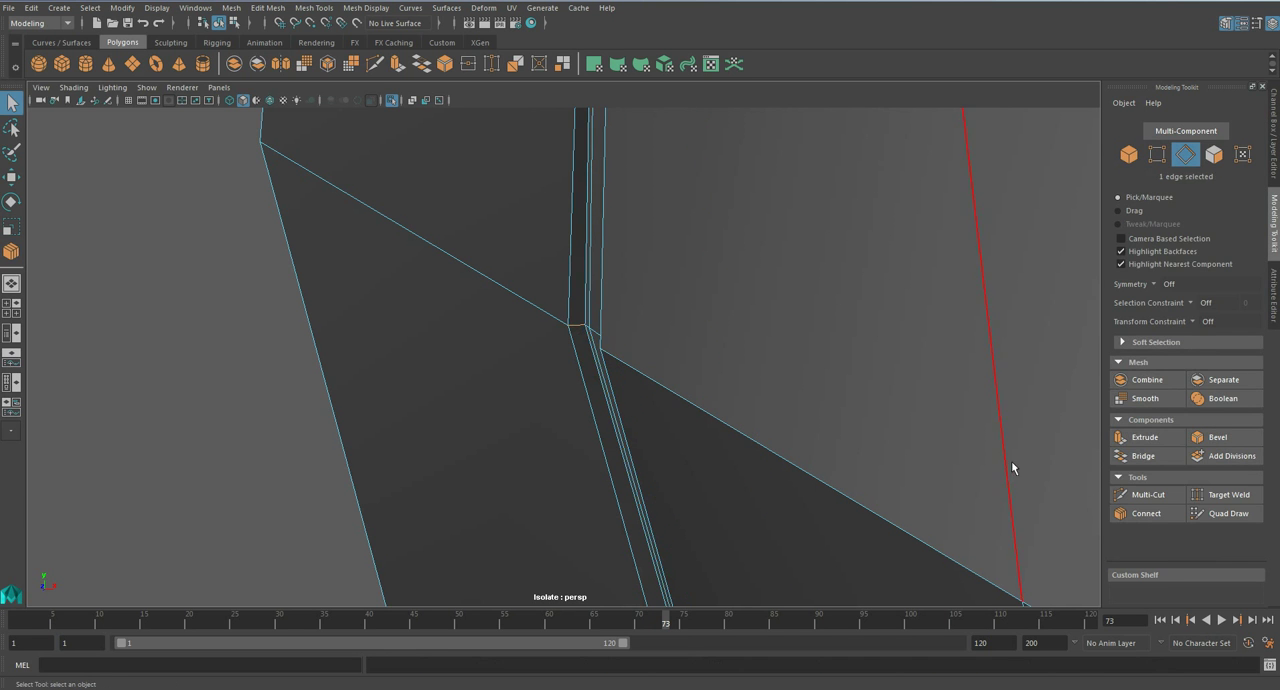
pyautogui.click(1143, 514)
pyautogui.press('q')
pyautogui.keyDown('alt'); pyautogui.moveTo(722, 387); pyautogui.dragTo(783, 399); pyautogui.keyUp('alt')
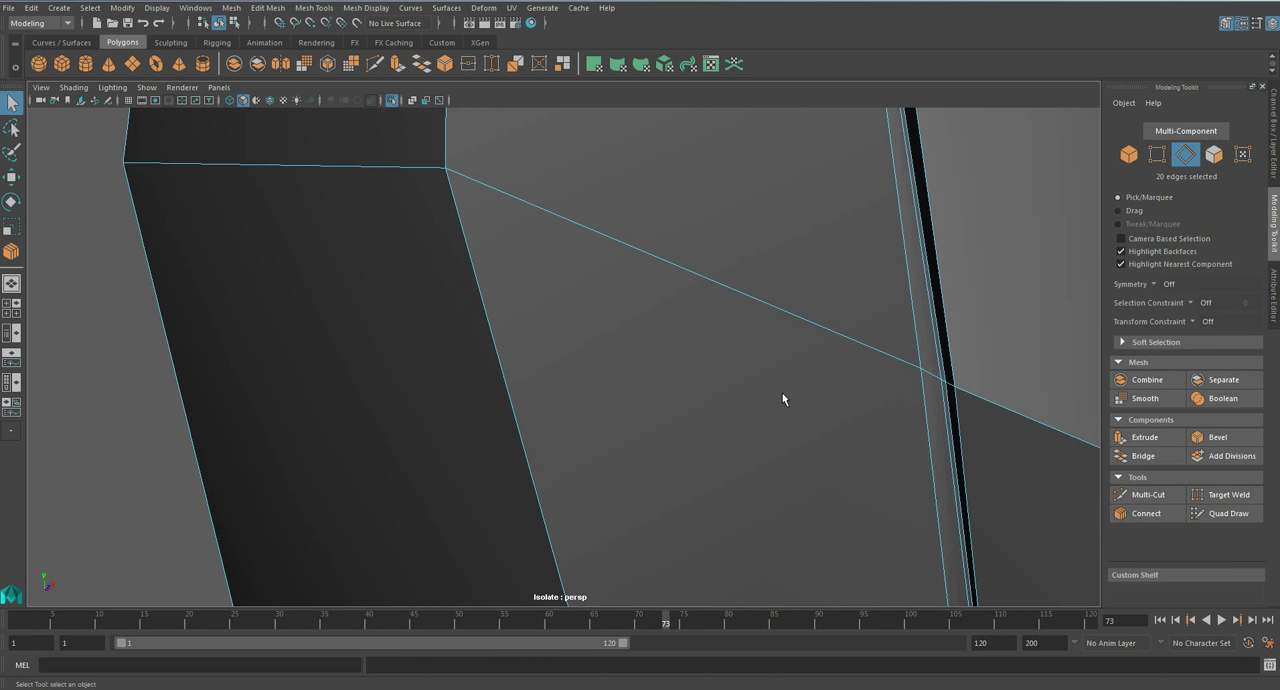
pyautogui.click(1146, 515)
pyautogui.press('q')
pyautogui.scroll(-5, 751, 423)
pyautogui.press('3')
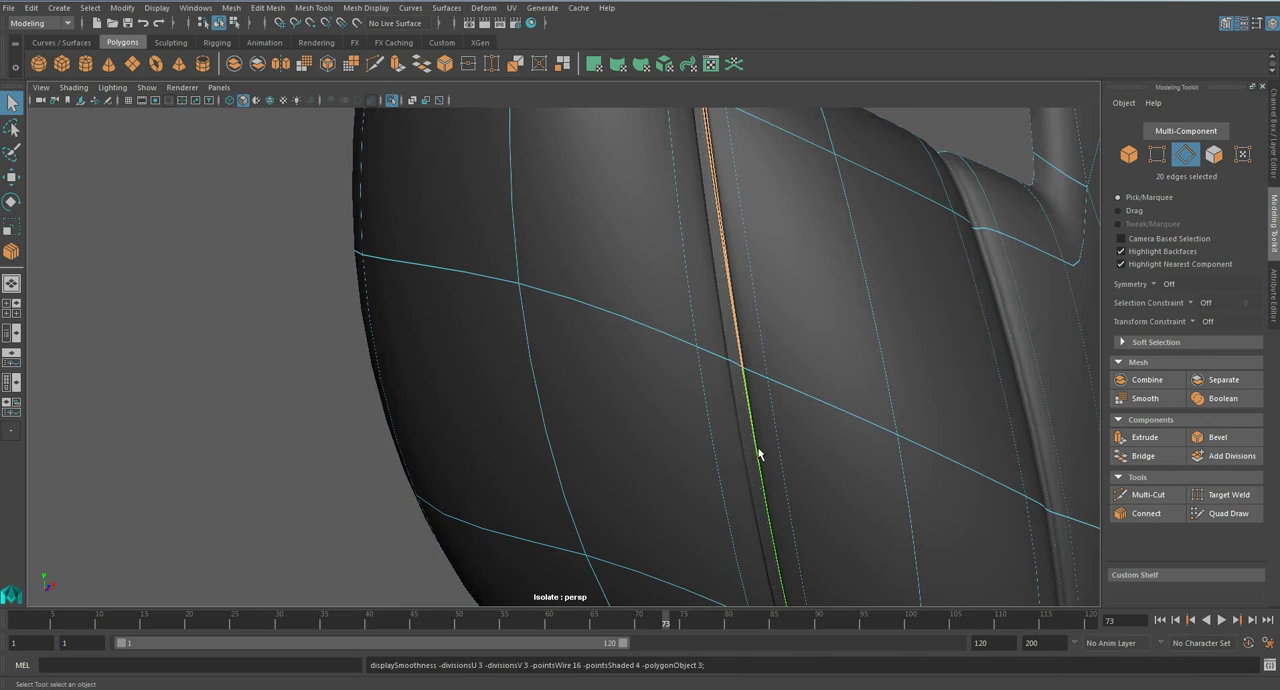
# - Connect supporting loops along one strip of the inner forearm armour's second groove
pyautogui.keyDown('alt'); pyautogui.moveTo(863, 402); pyautogui.dragTo(560, 322, button='middle'); pyautogui.keyUp('alt')
pyautogui.scroll(4, 650, 412)
pyautogui.press('1')
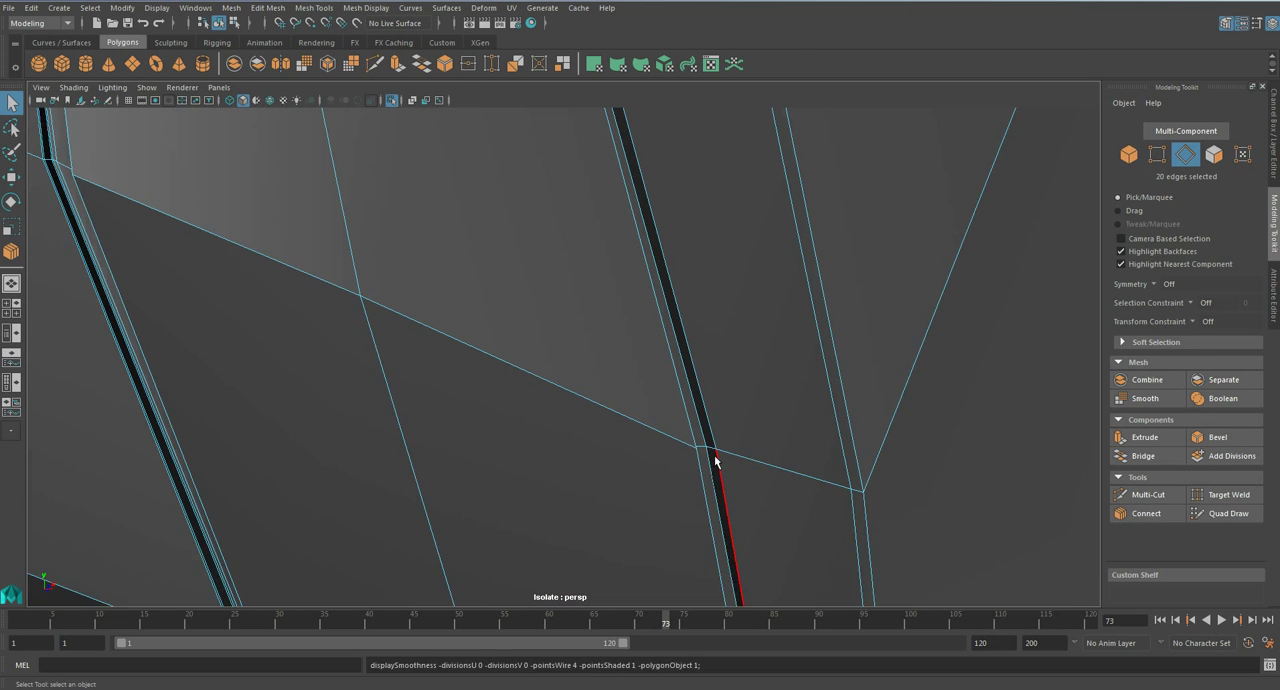
pyautogui.click(1131, 512)
pyautogui.press('q')
# - Connect supporting loops along the second groove's other side and check the smoothed armour down to its lower rim
pyautogui.keyDown('alt'); pyautogui.moveTo(993, 476); pyautogui.dragTo(477, 448); pyautogui.keyUp('alt')
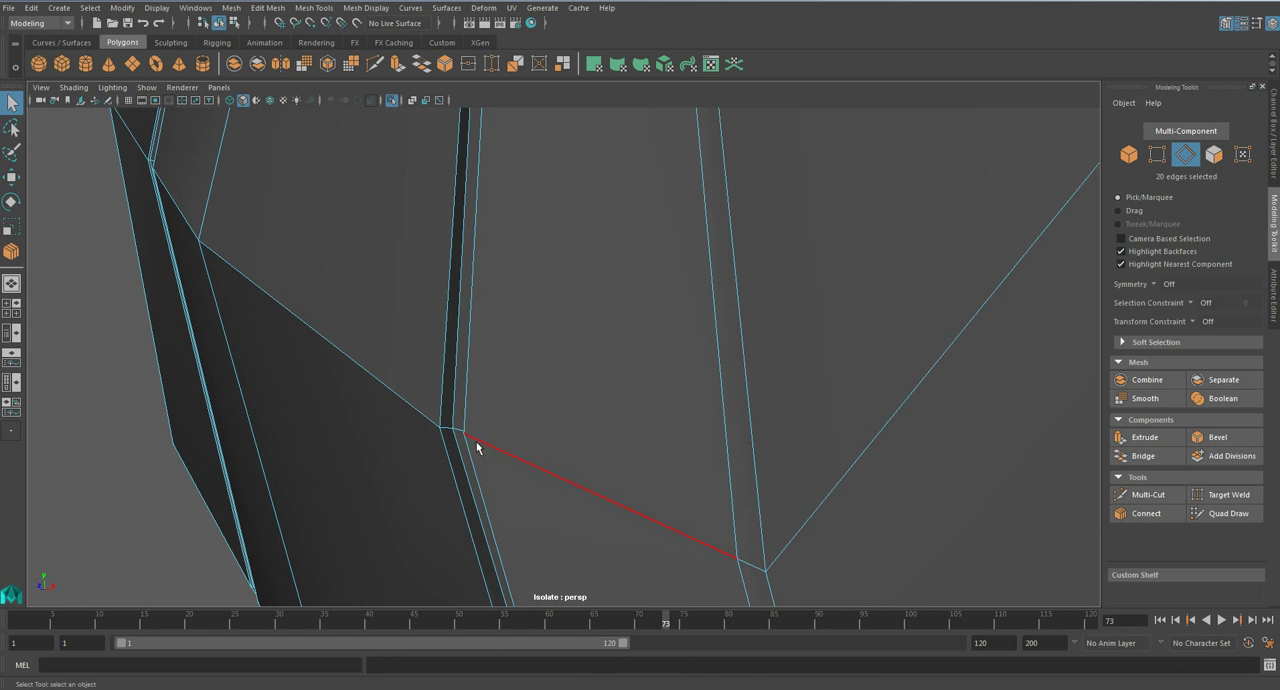
pyautogui.click(1146, 514)
pyautogui.press('q')
pyautogui.press('3')
pyautogui.moveTo(557, 326); pyautogui.dragTo(614, 303, button='right')
pyautogui.scroll(-4, 622, 344)
pyautogui.keyDown('alt'); pyautogui.moveTo(622, 349); pyautogui.dragTo(542, 286); pyautogui.keyUp('alt')
pyautogui.keyDown('alt'); pyautogui.moveTo(603, 428); pyautogui.dragTo(626, 302); pyautogui.keyUp('alt')
pyautogui.click(627, 330)
pyautogui.press('1')
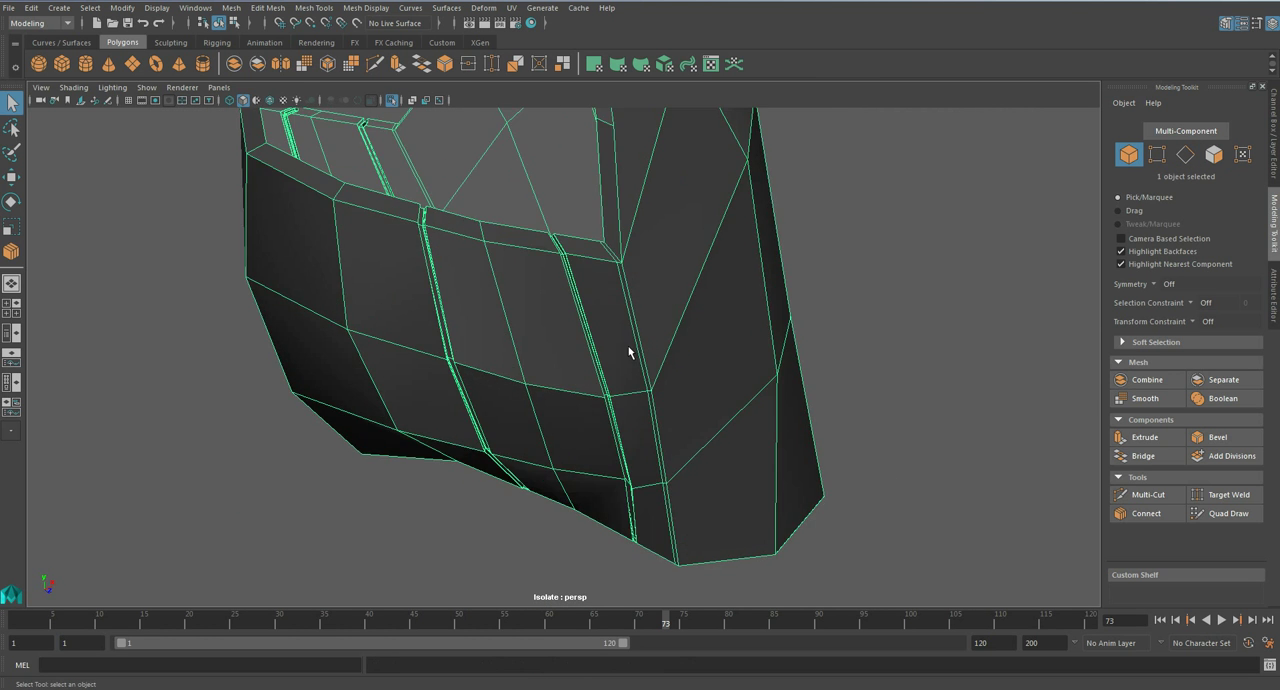
# - Connect a supporting loop around the inner forearm armour's upper rim and preview the piece smoothed
pyautogui.keyDown('alt'); pyautogui.moveTo(629, 350); pyautogui.dragTo(649, 332); pyautogui.keyUp('alt')
pyautogui.moveTo(578, 226); pyautogui.dragTo(580, 200, button='right')
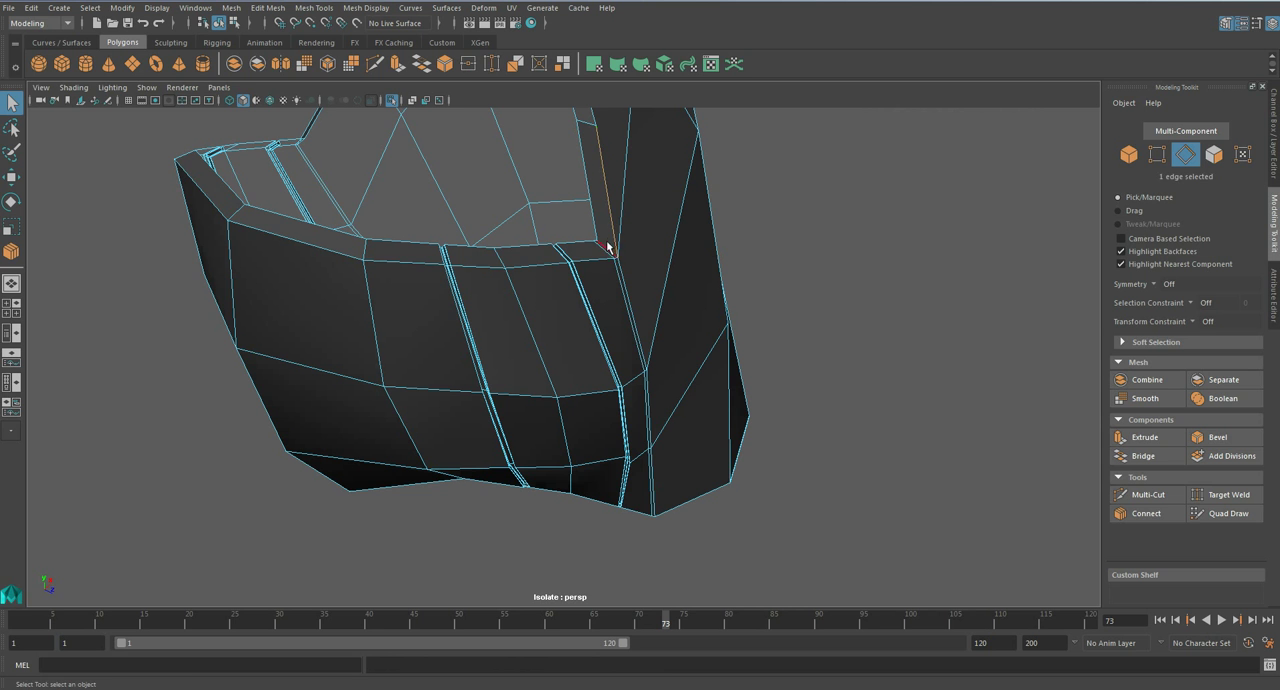
pyautogui.click(1145, 514)
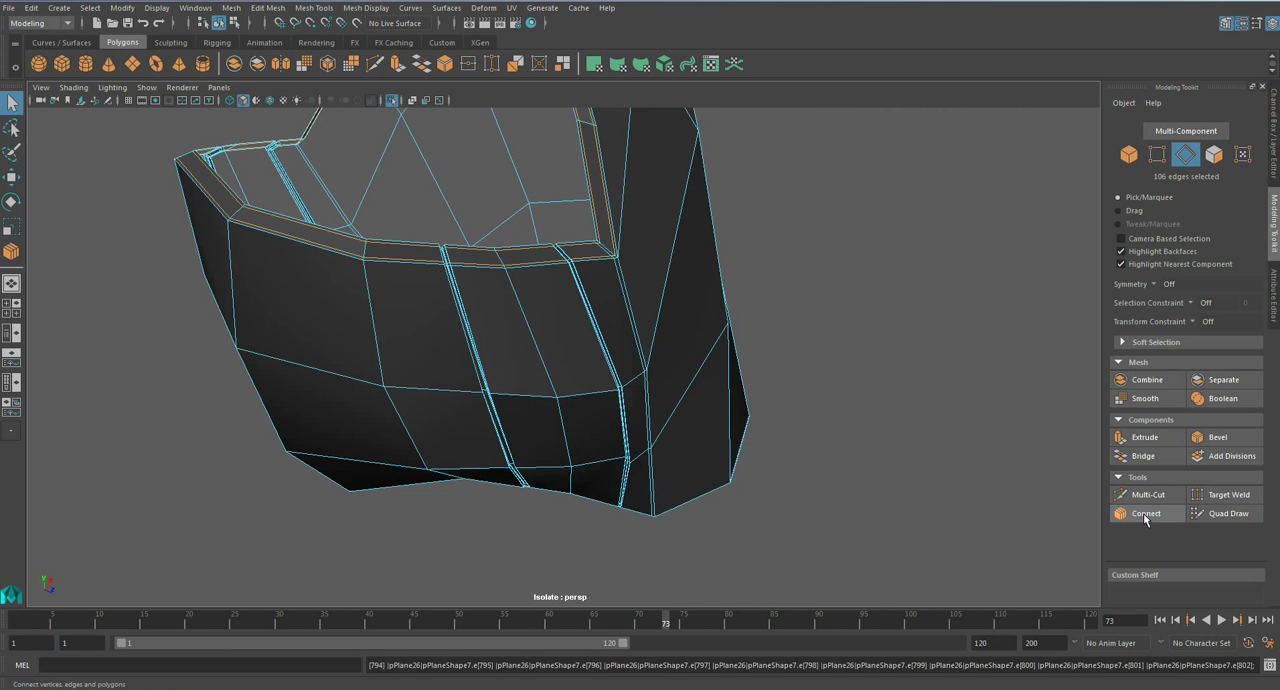
pyautogui.keyDown('alt'); pyautogui.moveTo(620, 340); pyautogui.dragTo(696, 347); pyautogui.keyUp('alt')
pyautogui.press('3')
pyautogui.scroll(-4, 697, 420)
pyautogui.moveTo(631, 328); pyautogui.dragTo(700, 280, button='right')
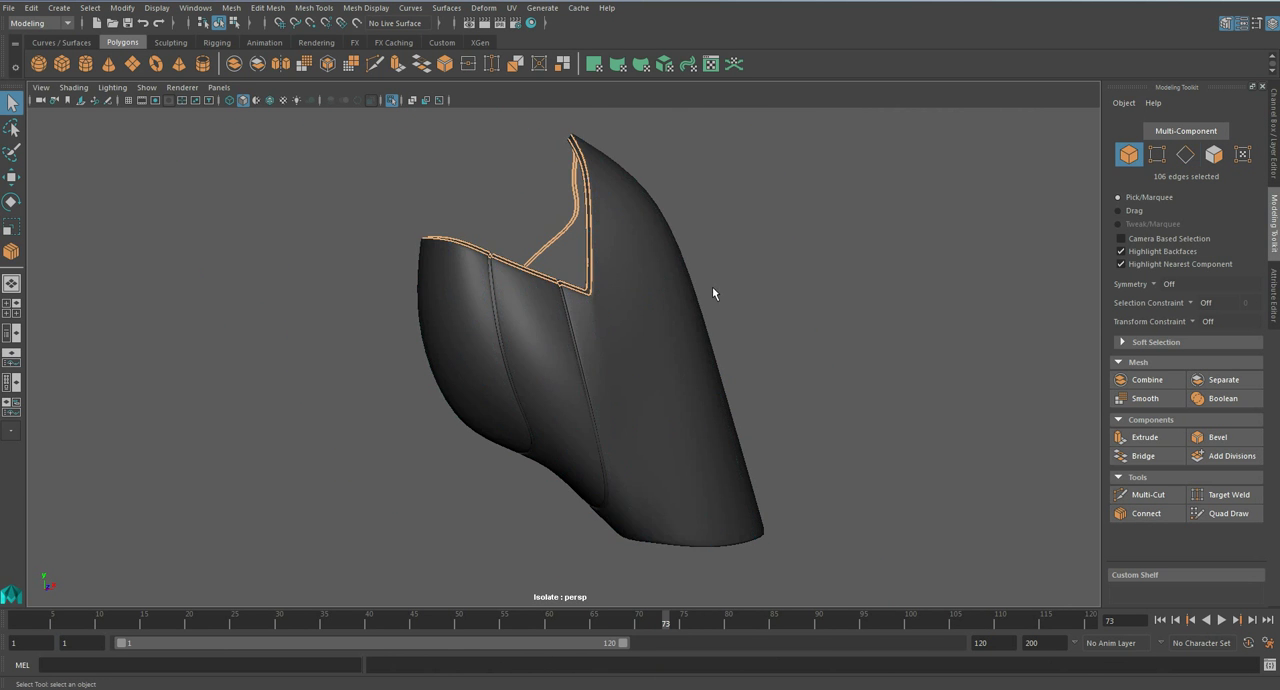
# - Insert an edge loop down the inner forearm armour's smooth side panel, about midway between its seam and the next edge
pyautogui.click(786, 318)
pyautogui.scroll(-3, 786, 318)
pyautogui.keyDown('alt'); pyautogui.moveTo(606, 362); pyautogui.dragTo(645, 430); pyautogui.keyUp('alt')
pyautogui.click(614, 372)
pyautogui.press('1')
pyautogui.click(1144, 513)
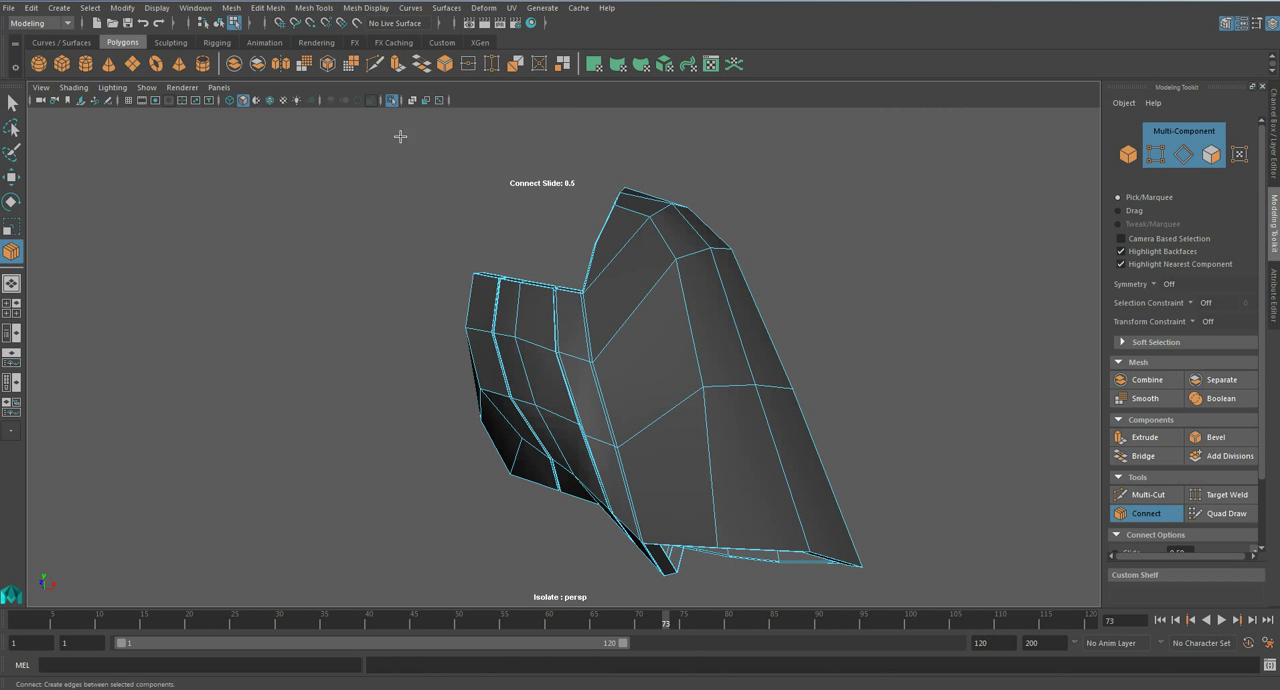
pyautogui.click(313, 7)
pyautogui.click(358, 106)
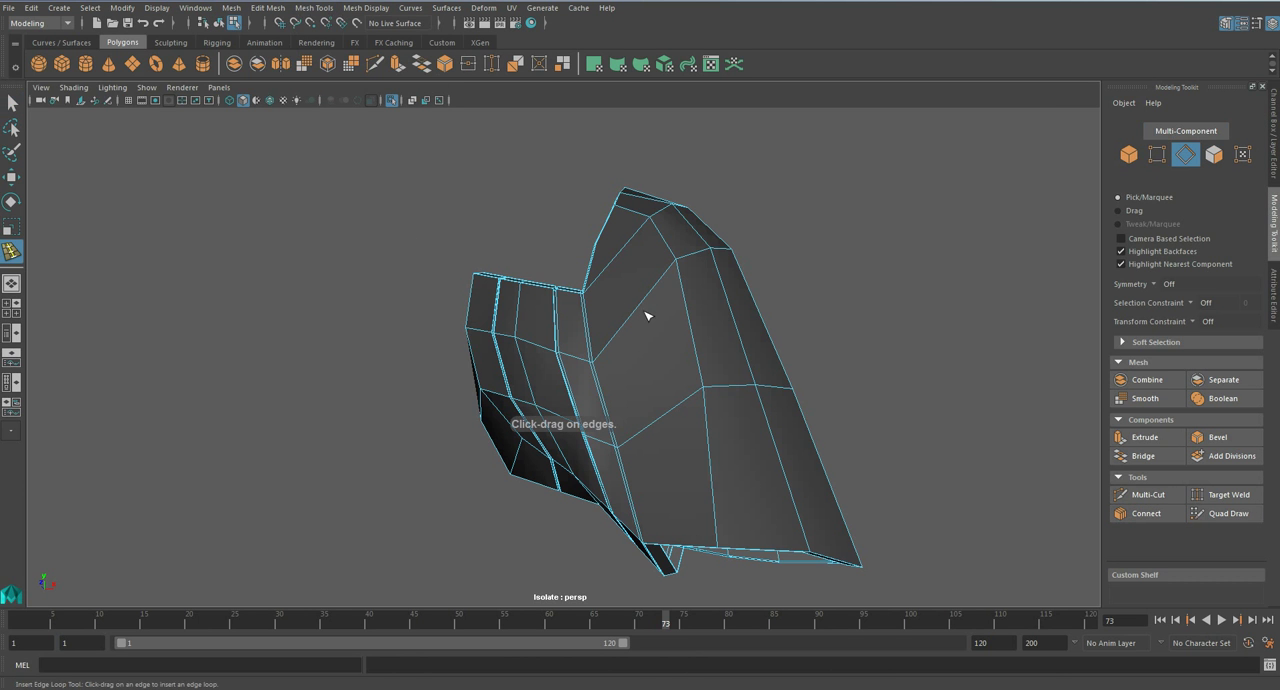
pyautogui.keyDown('alt'); pyautogui.moveTo(658, 358); pyautogui.dragTo(635, 289); pyautogui.keyUp('alt')
pyautogui.press('q')
# - Adjust the new loop's upper edge and vertices with the Move tool and preview the side panel smoothed
pyautogui.moveTo(635, 289); pyautogui.dragTo(617, 247, button='right')
pyautogui.click(617, 280)
pyautogui.press('w')
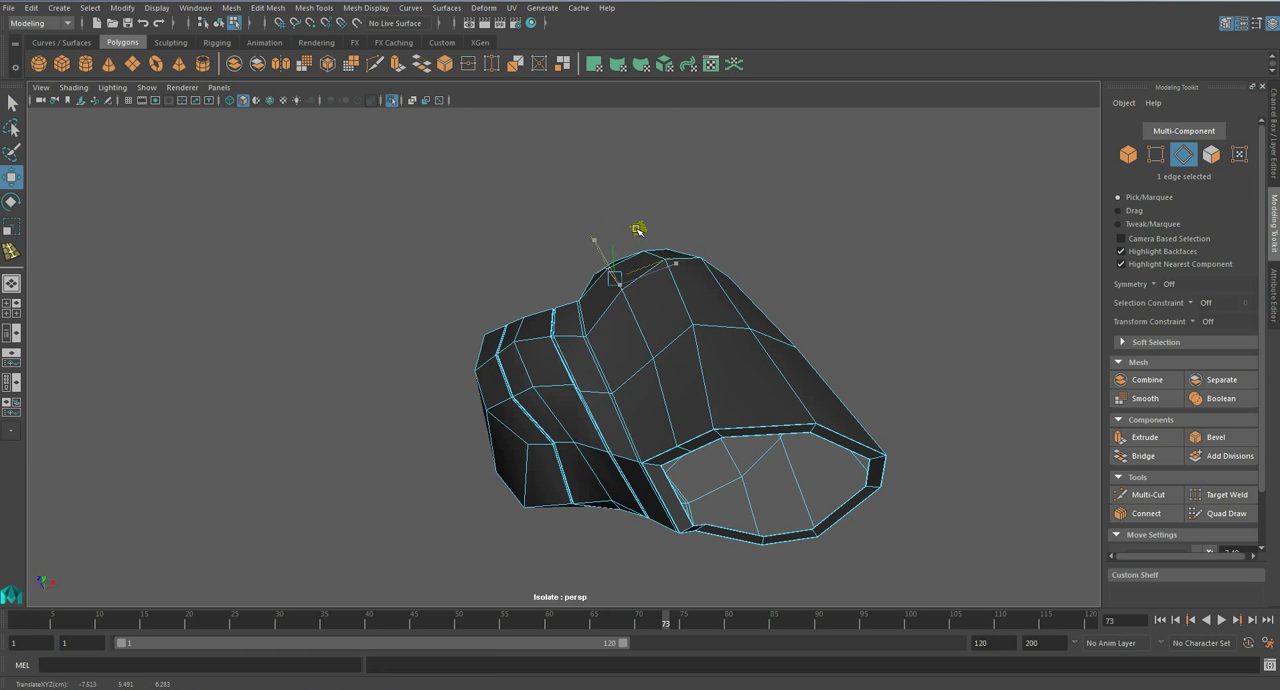
pyautogui.moveTo(648, 356); pyautogui.dragTo(595, 322, button='right')
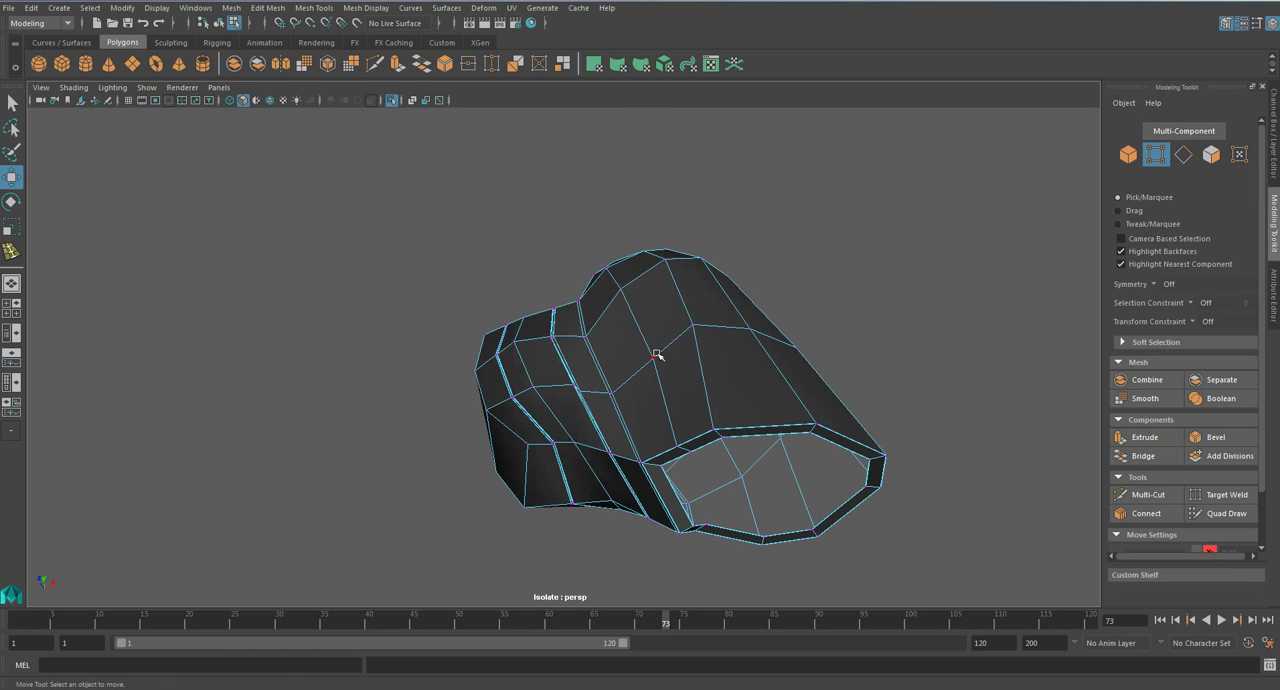
pyautogui.scroll(-2, 672, 307)
pyautogui.moveTo(673, 309); pyautogui.dragTo(644, 330)
pyautogui.press('3')
pyautogui.moveTo(644, 330); pyautogui.dragTo(736, 310, button='right')
pyautogui.keyDown('alt'); pyautogui.moveTo(694, 369); pyautogui.dragTo(640, 340); pyautogui.keyUp('alt')
# - Inspect the unsmoothed inner forearm armour, set it back to smooth preview and show the whole figure
pyautogui.click(612, 319)
pyautogui.press('1')
pyautogui.scroll(2, 622, 308)
pyautogui.keyDown('alt'); pyautogui.moveTo(626, 306); pyautogui.dragTo(627, 405, button='middle'); pyautogui.keyUp('alt')
pyautogui.scroll(5, 627, 405)
pyautogui.scroll(-3, 624, 400)
pyautogui.keyDown('alt'); pyautogui.moveTo(620, 394); pyautogui.dragTo(727, 440); pyautogui.keyUp('alt')
pyautogui.click(728, 439)
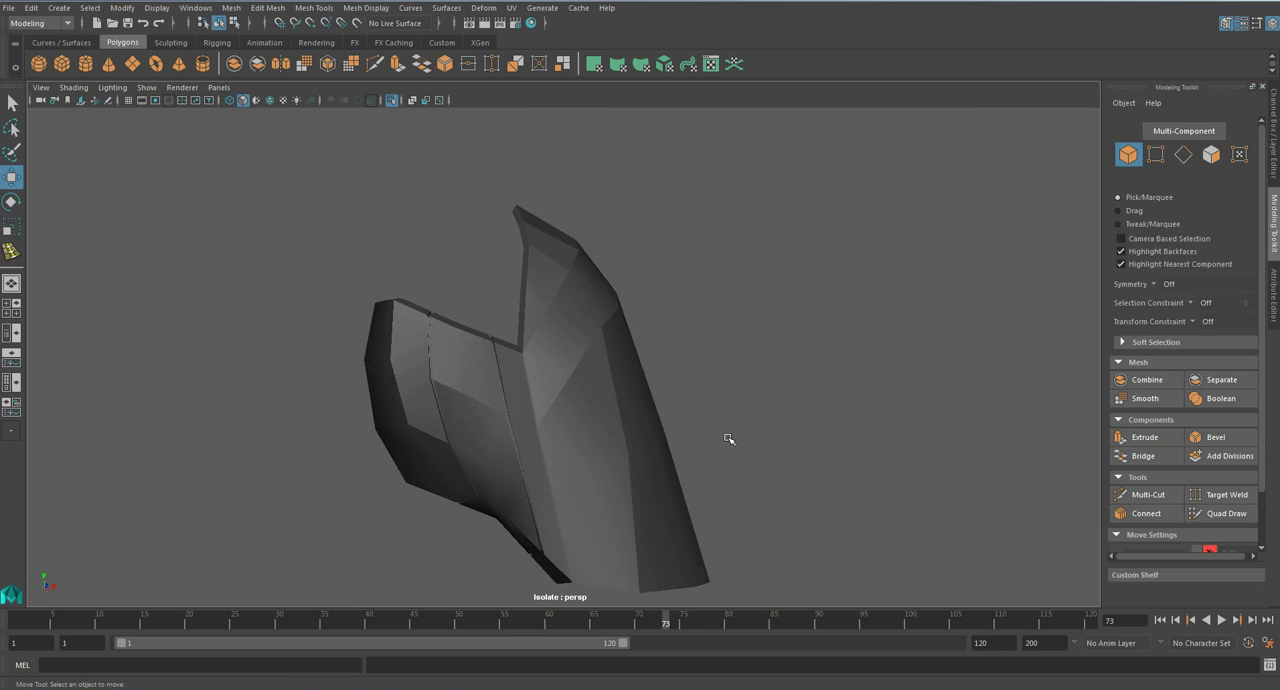
pyautogui.click(641, 435)
pyautogui.press('3')
pyautogui.click(760, 428)
pyautogui.hotkey('ctrl', '1')
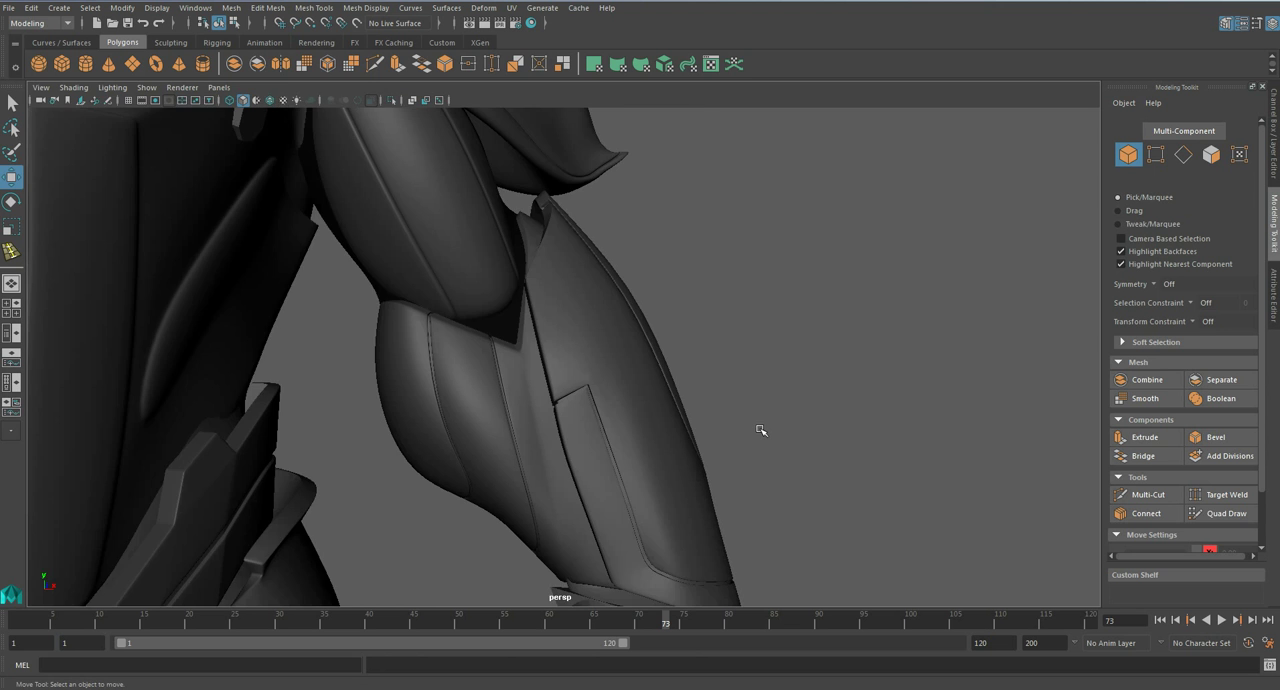
pyautogui.scroll(-2, 478, 282)
# - Isolate the upper arm armour and connect supporting loops along the wider strip of its first groove
pyautogui.click(479, 283)
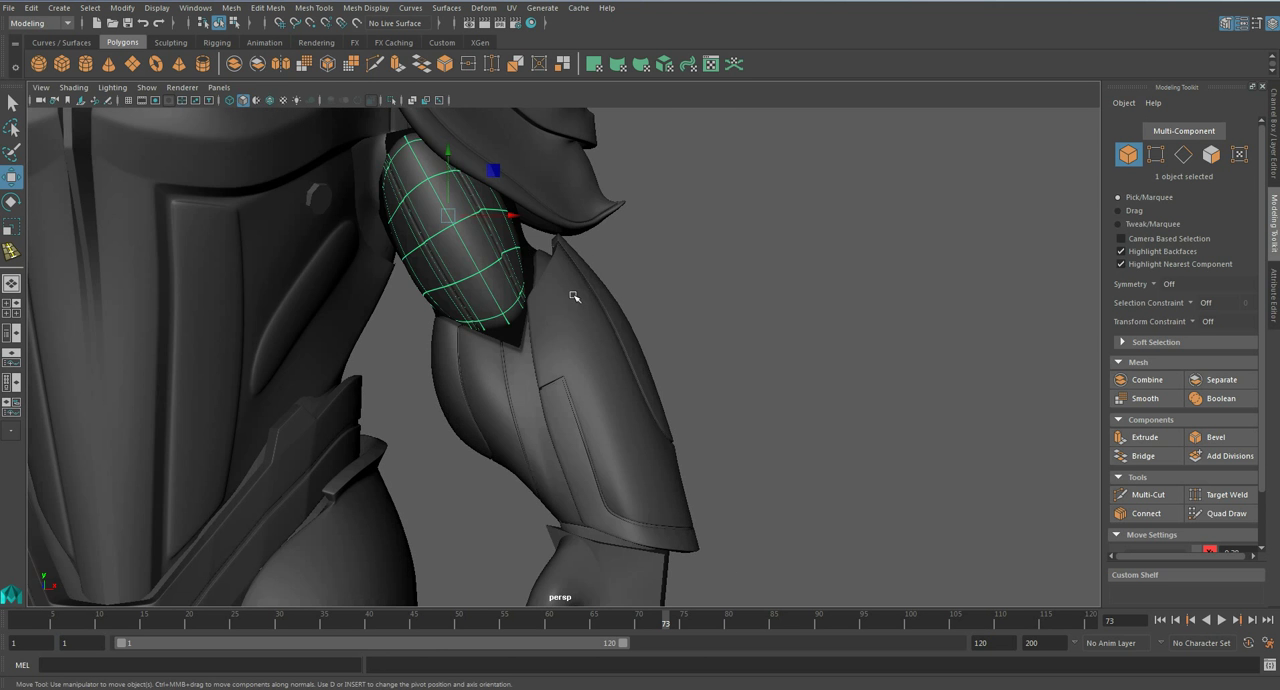
pyautogui.hotkey('ctrl', '1')
pyautogui.press('f')
pyautogui.press('1')
pyautogui.scroll(4, 567, 316)
pyautogui.keyDown('alt'); pyautogui.moveTo(509, 346); pyautogui.dragTo(537, 406); pyautogui.keyUp('alt')
pyautogui.keyDown('alt'); pyautogui.moveTo(537, 406); pyautogui.dragTo(560, 428, button='middle'); pyautogui.keyUp('alt')
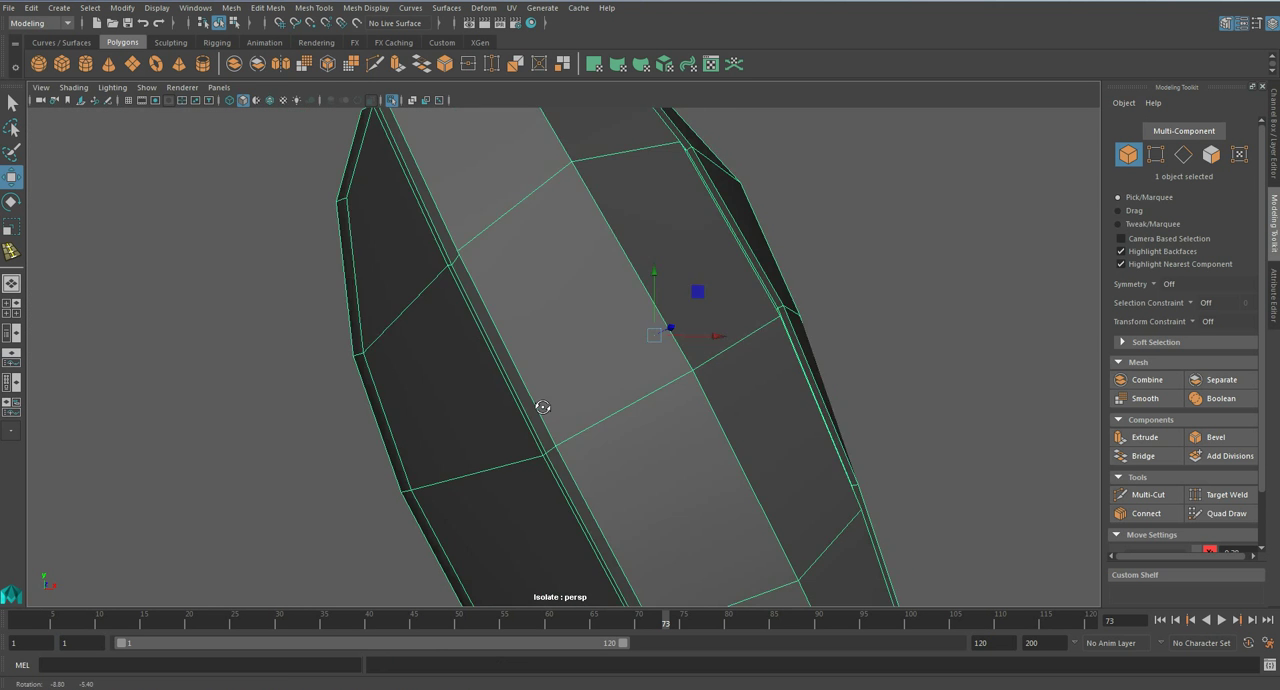
pyautogui.scroll(3, 575, 460)
pyautogui.moveTo(458, 355); pyautogui.dragTo(441, 376, button='right')
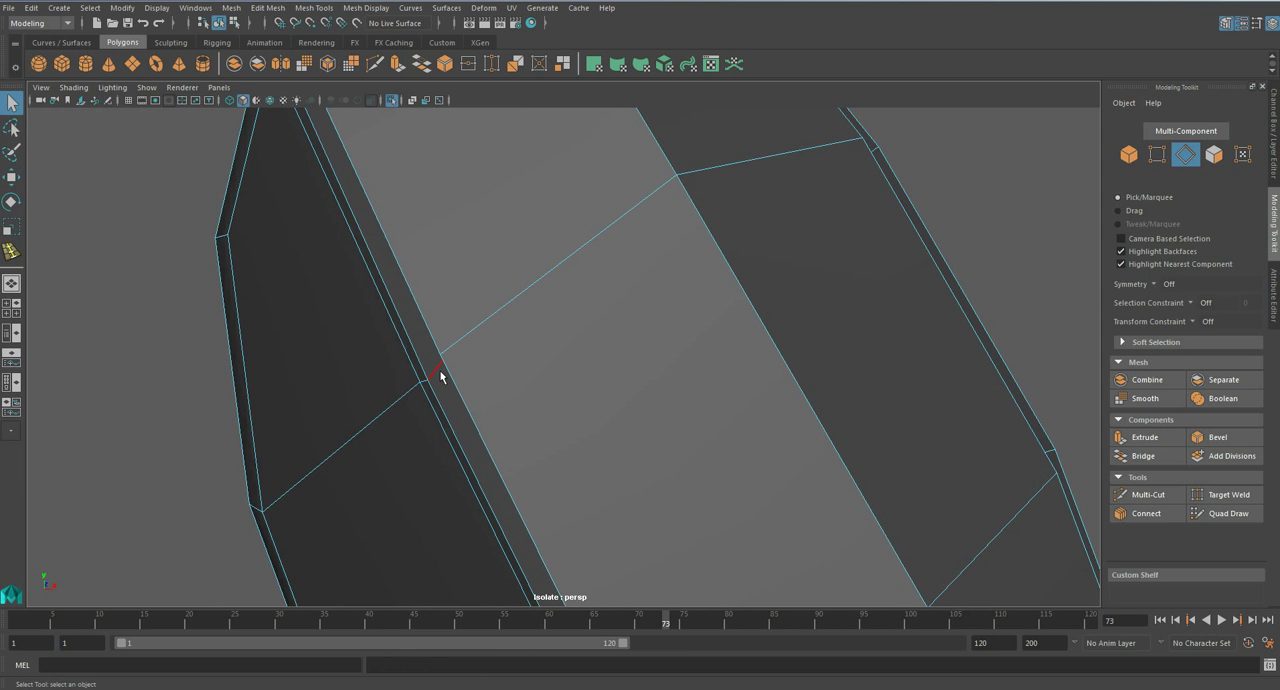
pyautogui.click(1137, 515)
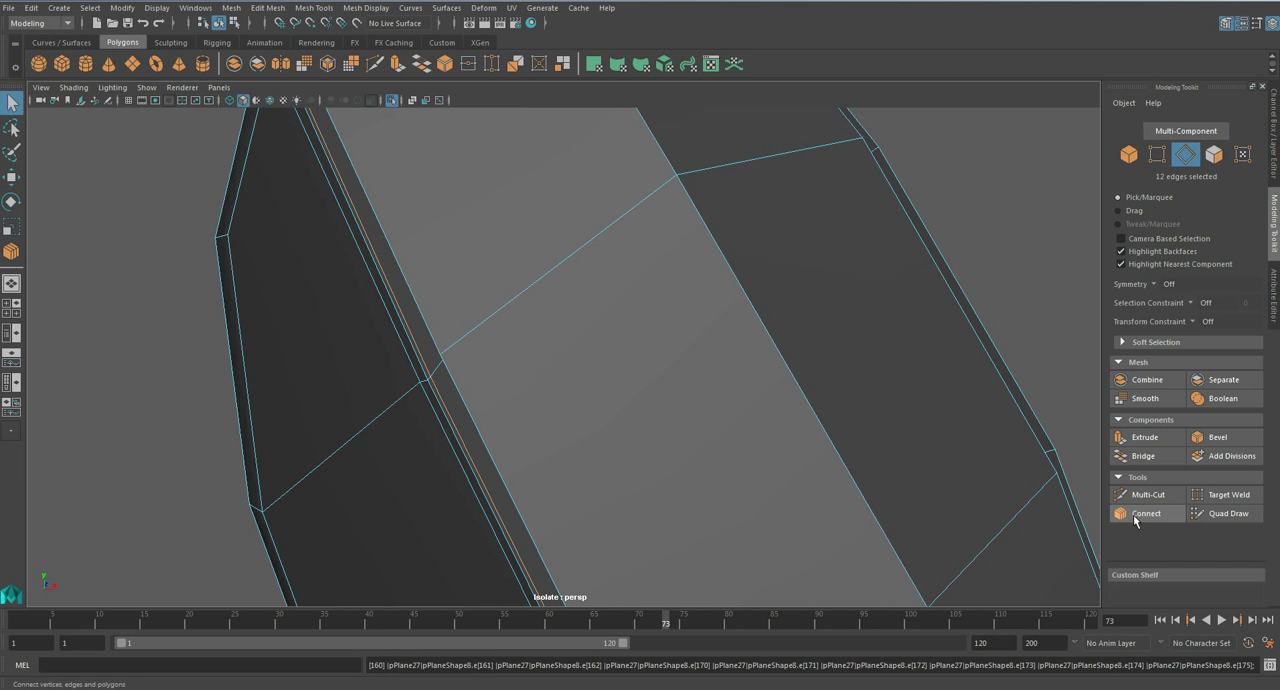
# - Connect supporting loops along the narrow side strips of the upper arm armour's groove
pyautogui.click(424, 386)
pyautogui.click(1137, 515)
pyautogui.press('f')
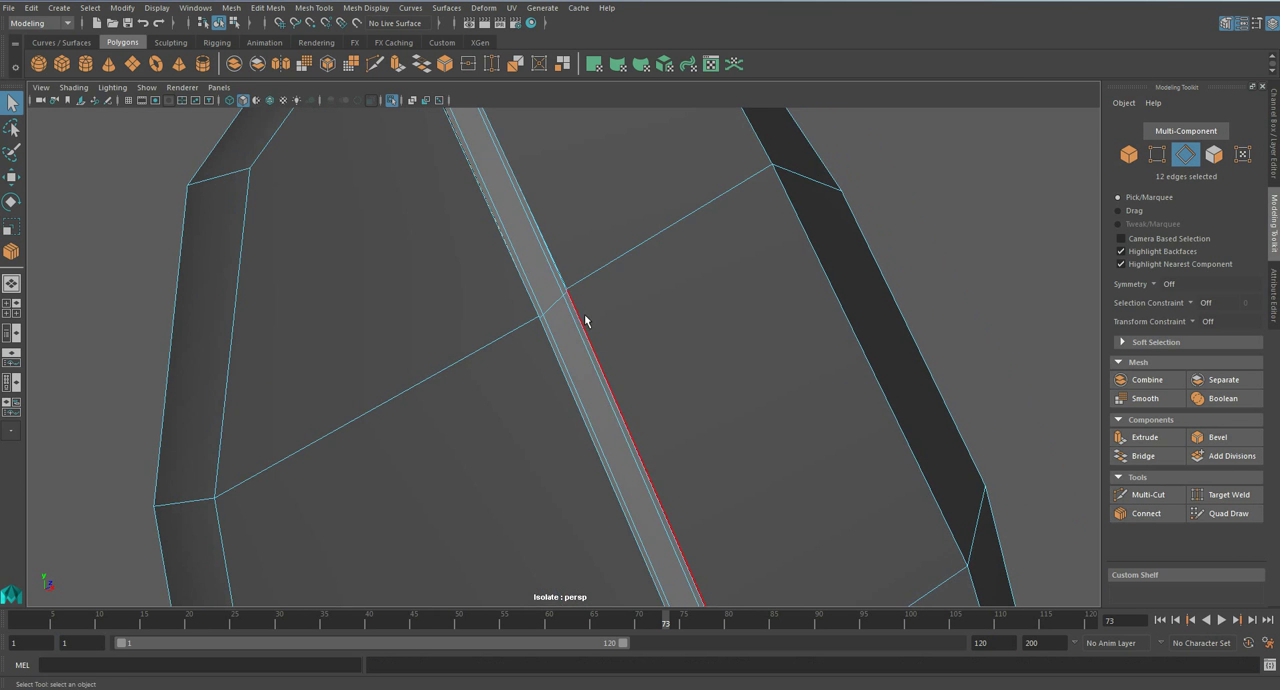
pyautogui.keyDown('alt'); pyautogui.moveTo(588, 311); pyautogui.dragTo(688, 316); pyautogui.keyUp('alt')
pyautogui.click(1146, 513)
# - Connect pinched supporting loops along the next groove's wide strip and its adjoining narrow wall
pyautogui.keyDown('alt'); pyautogui.moveTo(760, 440); pyautogui.dragTo(570, 460); pyautogui.keyUp('alt')
pyautogui.click(1147, 513)
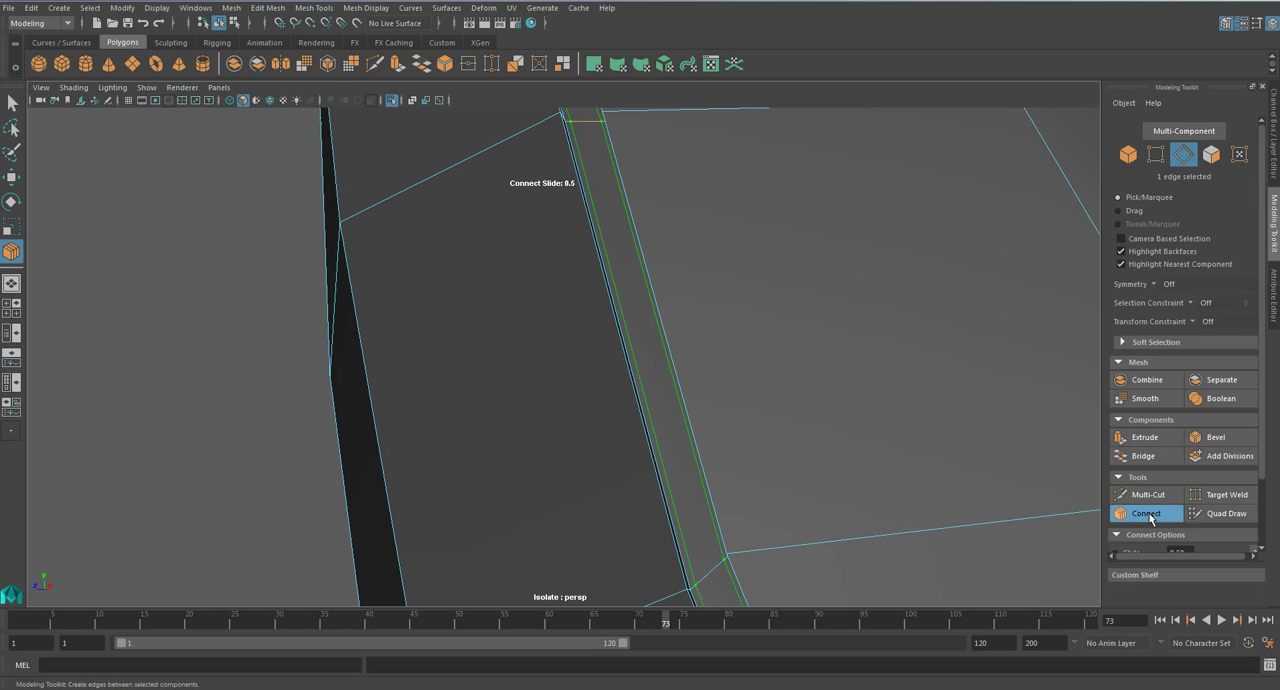
pyautogui.keyDown('alt'); pyautogui.moveTo(729, 419); pyautogui.dragTo(487, 254); pyautogui.keyUp('alt')
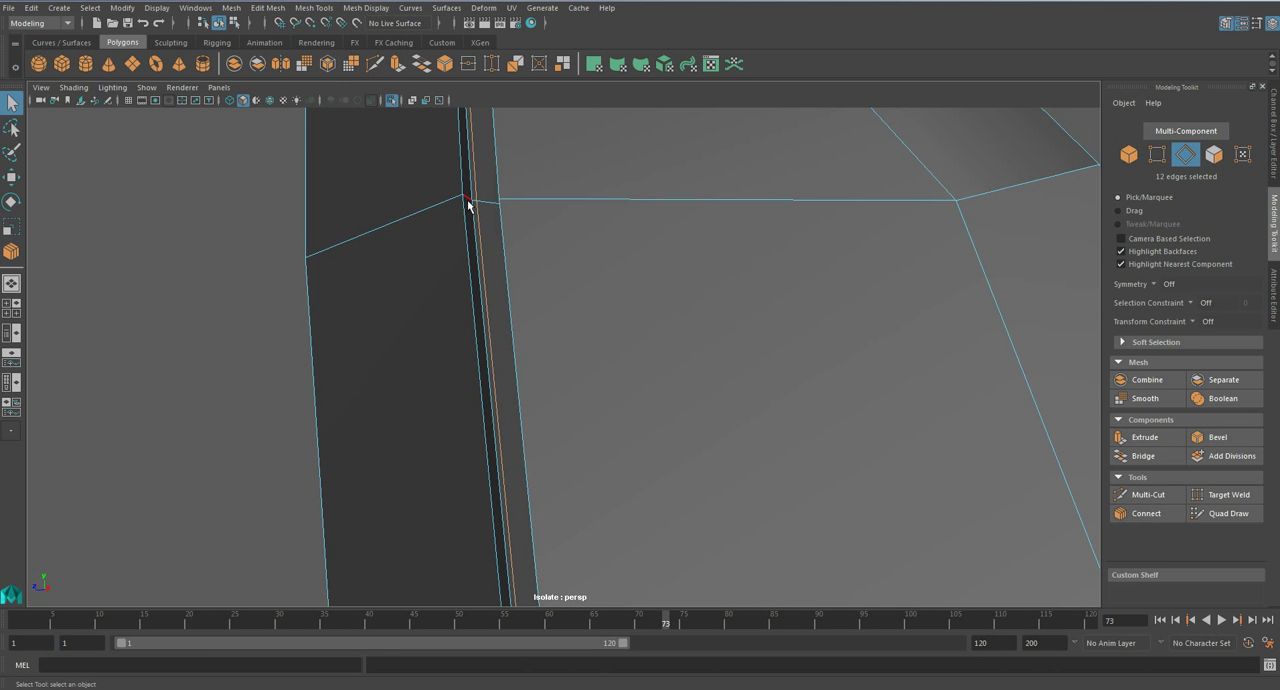
pyautogui.click(1142, 512)
pyautogui.press('q')
# - Connect supporting loops along the remaining groove wall of the upper arm armour and preview it smoothed
pyautogui.keyDown('alt'); pyautogui.moveTo(668, 380); pyautogui.dragTo(812, 300); pyautogui.keyUp('alt')
pyautogui.keyDown('alt'); pyautogui.moveTo(801, 250); pyautogui.dragTo(877, 228); pyautogui.keyUp('alt')
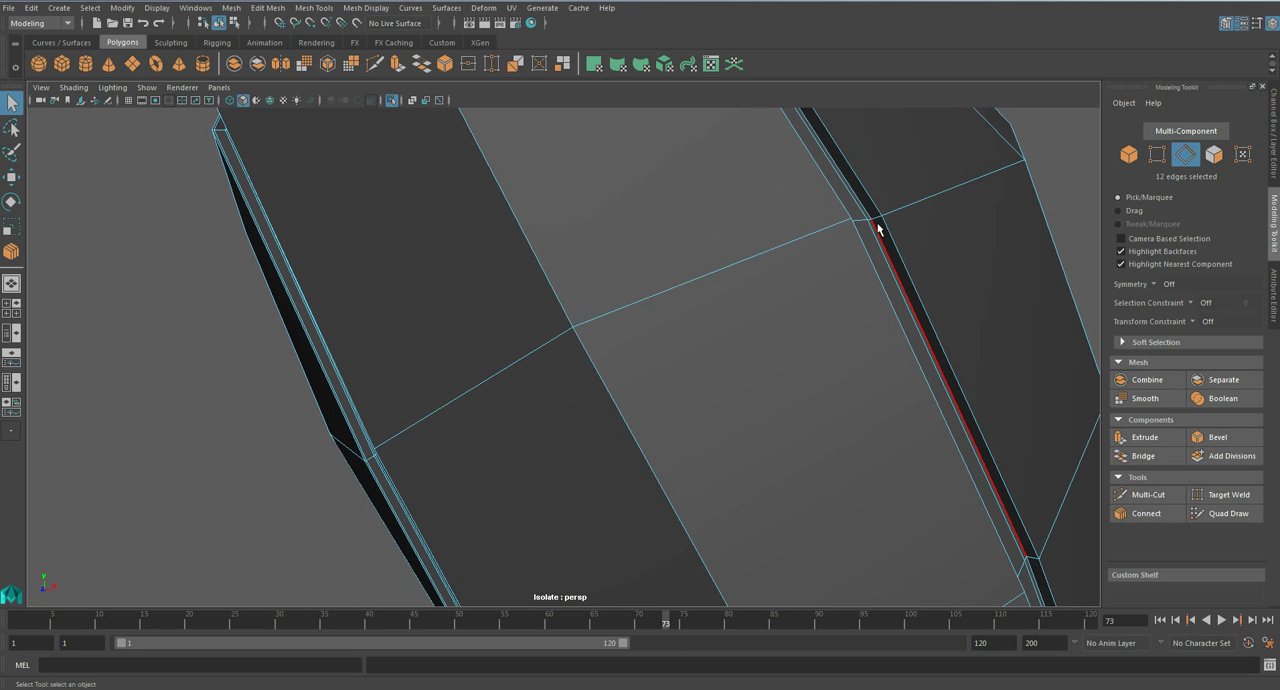
pyautogui.click(1146, 513)
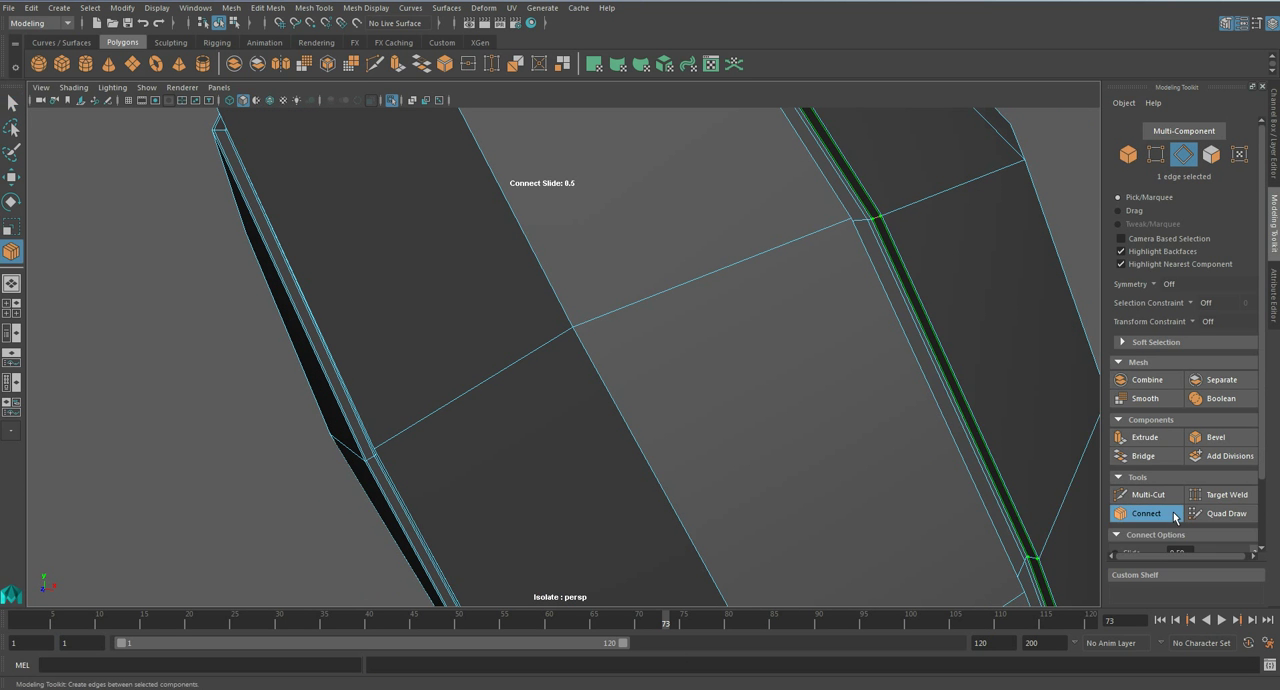
pyautogui.click(1146, 515)
pyautogui.press('3')
pyautogui.moveTo(746, 272); pyautogui.dragTo(828, 250, button='right')
pyautogui.scroll(-5, 828, 266)
# - Return from the isolated upper arm armour to the whole figure and save the scene
pyautogui.click(828, 266)
pyautogui.keyDown('alt'); pyautogui.moveTo(768, 344); pyautogui.dragTo(799, 329); pyautogui.keyUp('alt')
pyautogui.hotkey('ctrl', '1')
pyautogui.scroll(-7, 749, 368)
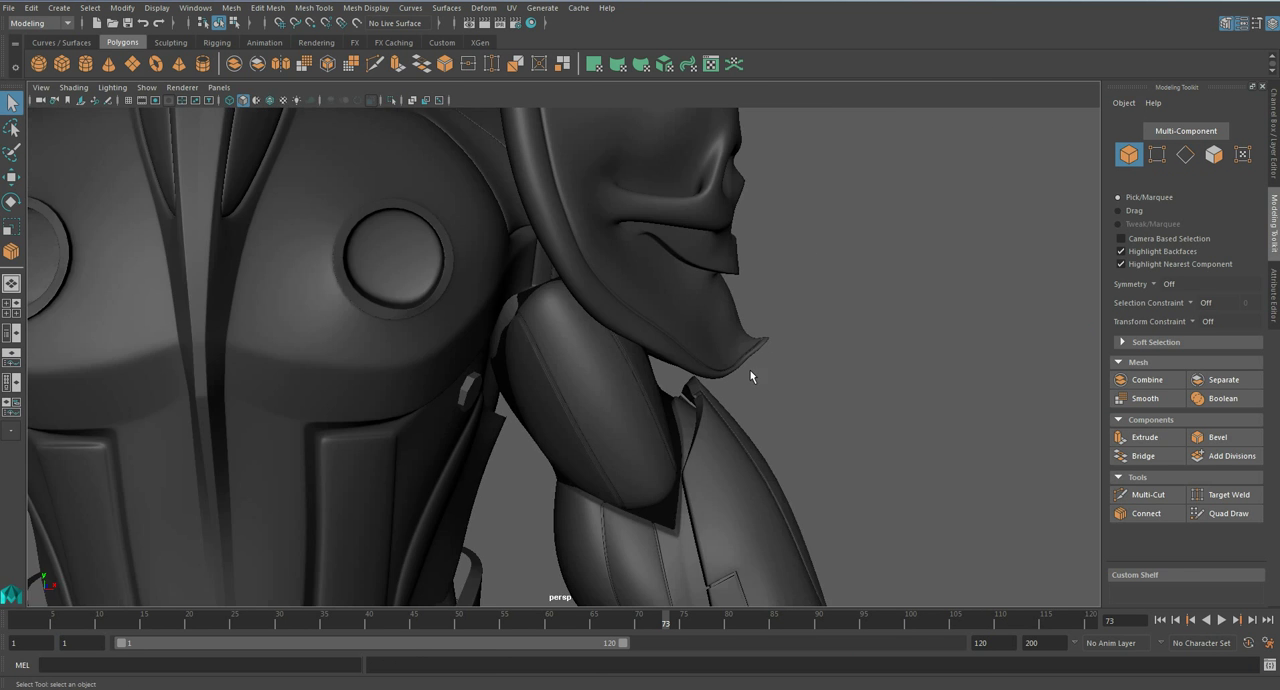
pyautogui.hotkey('ctrl', 's')
# - Isolate the torso armour and display its unsmoothed mesh
pyautogui.click(609, 357)
pyautogui.click(503, 240)
pyautogui.keyDown('alt'); pyautogui.moveTo(503, 240); pyautogui.dragTo(463, 330); pyautogui.keyUp('alt')
pyautogui.keyDown('alt'); pyautogui.moveTo(463, 330); pyautogui.dragTo(483, 416, button='middle'); pyautogui.keyUp('alt')
pyautogui.scroll(4, 483, 416)
pyautogui.press('1')
pyautogui.moveTo(483, 416)
pyautogui.keyDown('alt'); pyautogui.mouseDown()
pyautogui.moveTo(430, 417)
pyautogui.moveTo(500, 423)
pyautogui.mouseUp(); pyautogui.keyUp('alt')
pyautogui.hotkey('ctrl', '1')
pyautogui.scroll(4, 501, 425)
pyautogui.scroll(3, 475, 410)
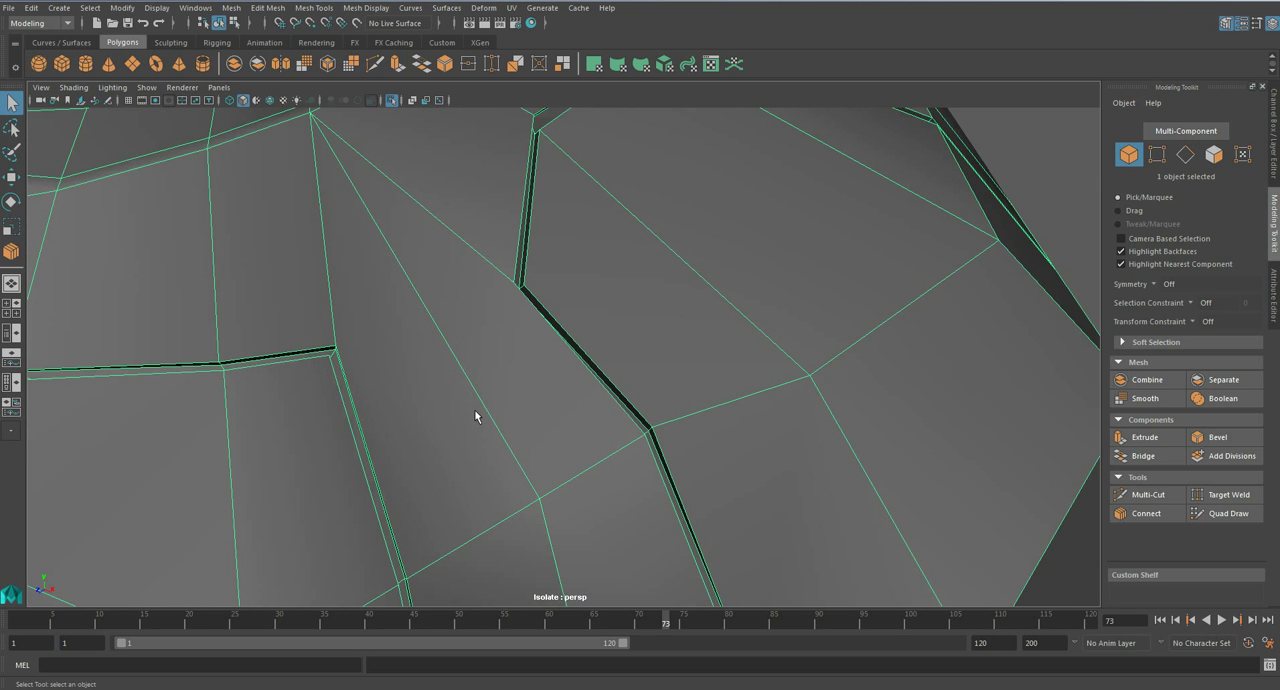
# - Examine the corner of the torso armour's L-shaped groove and the edges running into it
pyautogui.keyDown('alt'); pyautogui.moveTo(429, 400); pyautogui.dragTo(629, 400, button='middle'); pyautogui.keyUp('alt')
pyautogui.scroll(2, 629, 402)
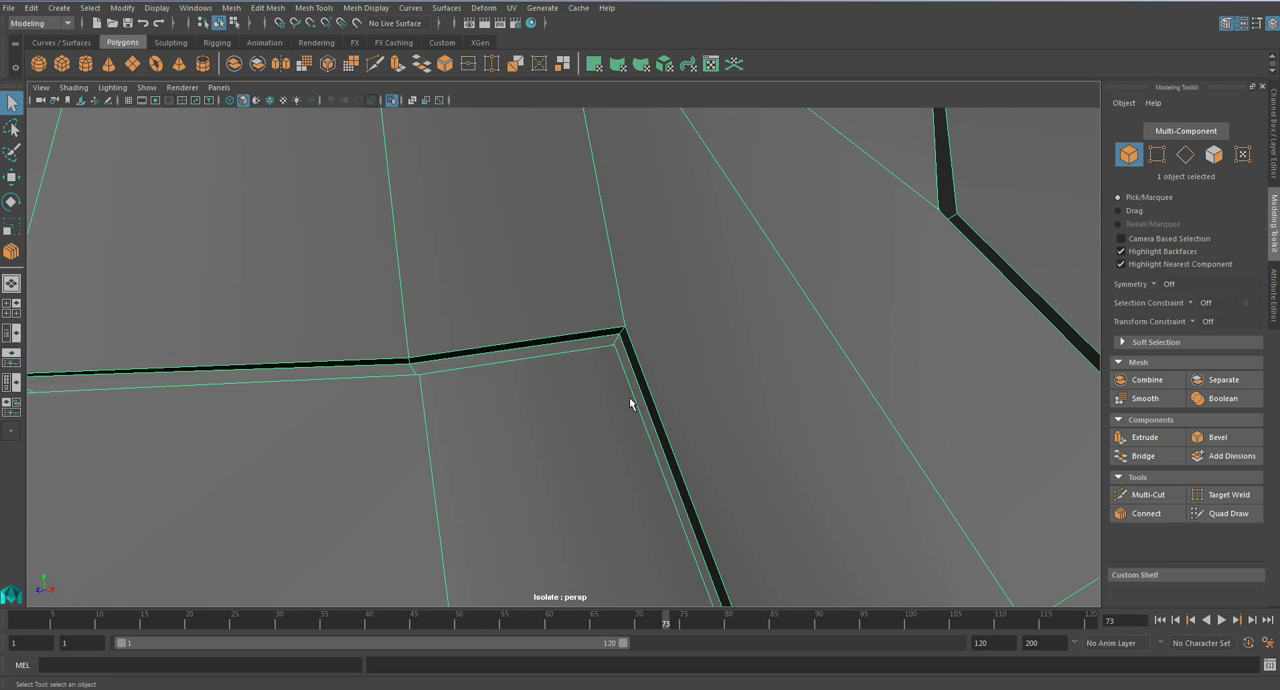
pyautogui.scroll(3, 631, 400)
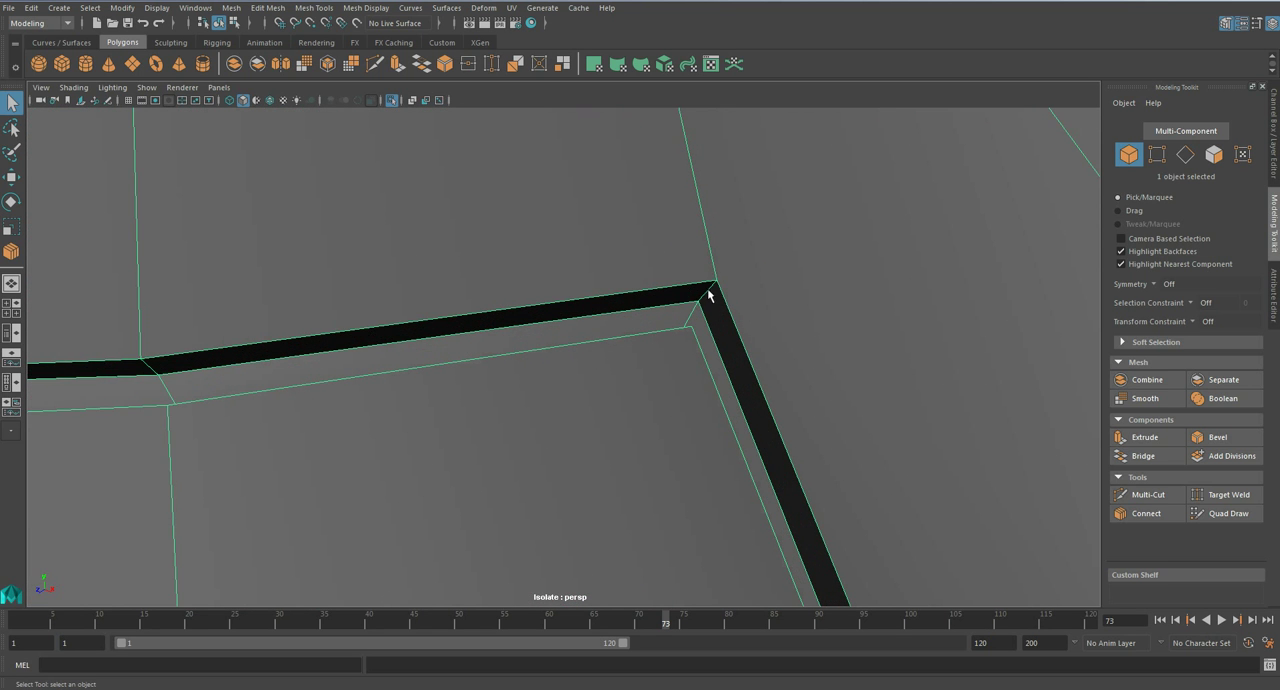
pyautogui.scroll(-4, 556, 304)
pyautogui.scroll(-3, 556, 306)
pyautogui.scroll(4, 560, 310)
pyautogui.scroll(-2, 450, 345)
pyautogui.scroll(-2, 450, 350)
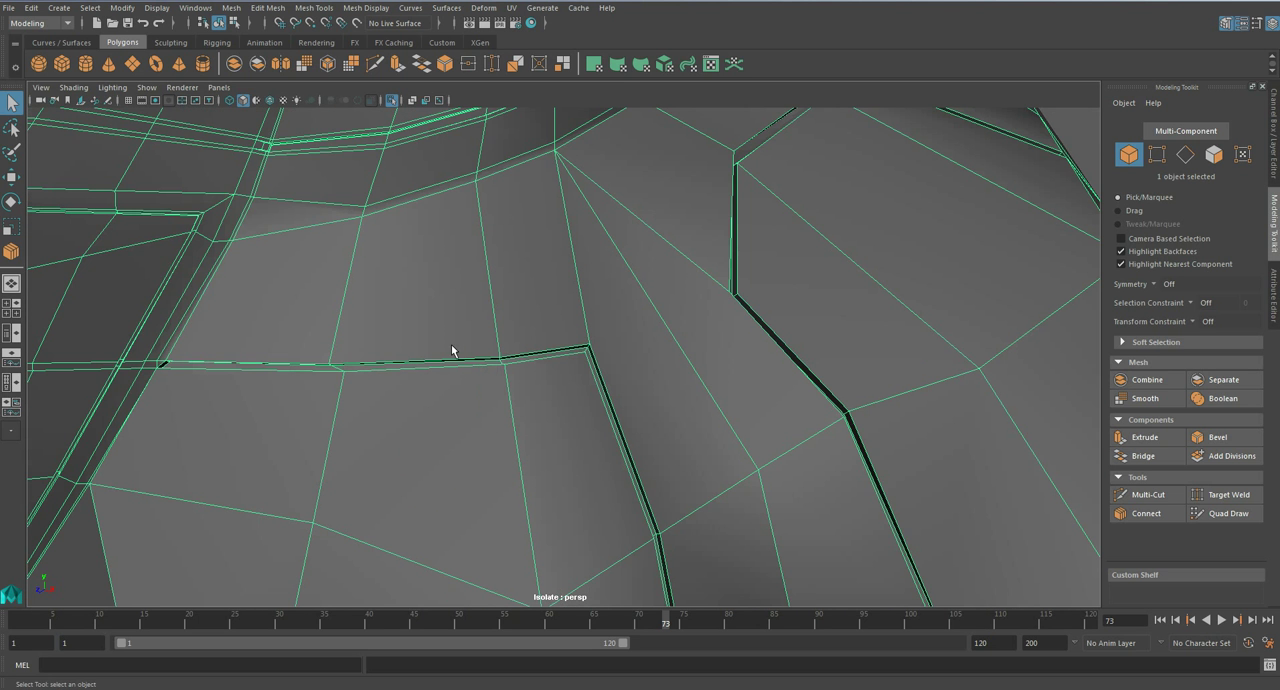
# - Insert an edge loop just outside the torso armour's L-shaped groove, running along its horizontal and vertical sections
pyautogui.click(328, 10)
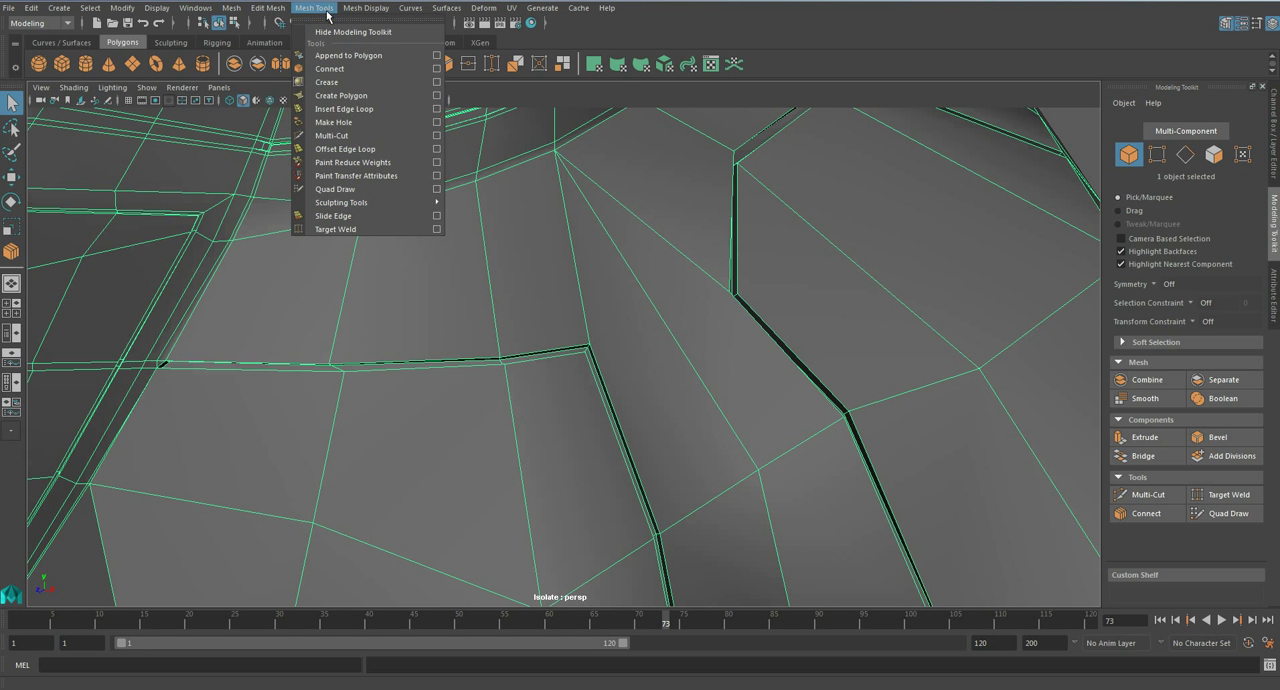
pyautogui.click(572, 322)
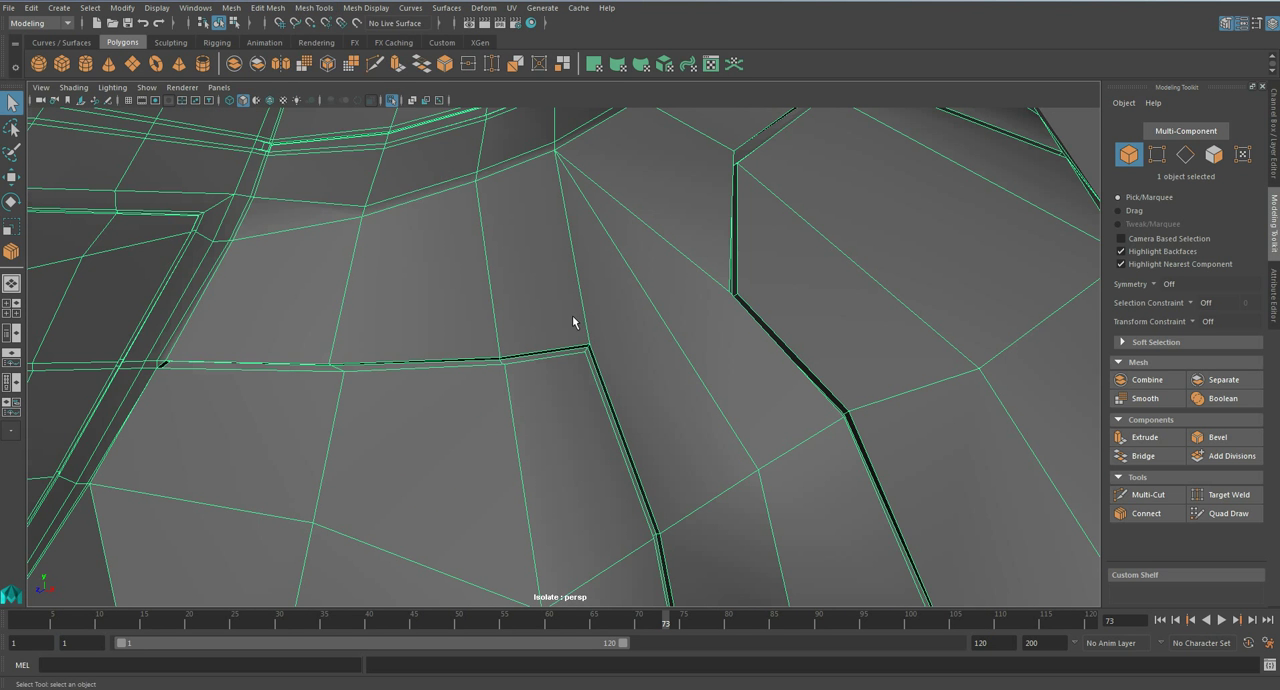
pyautogui.click(333, 12)
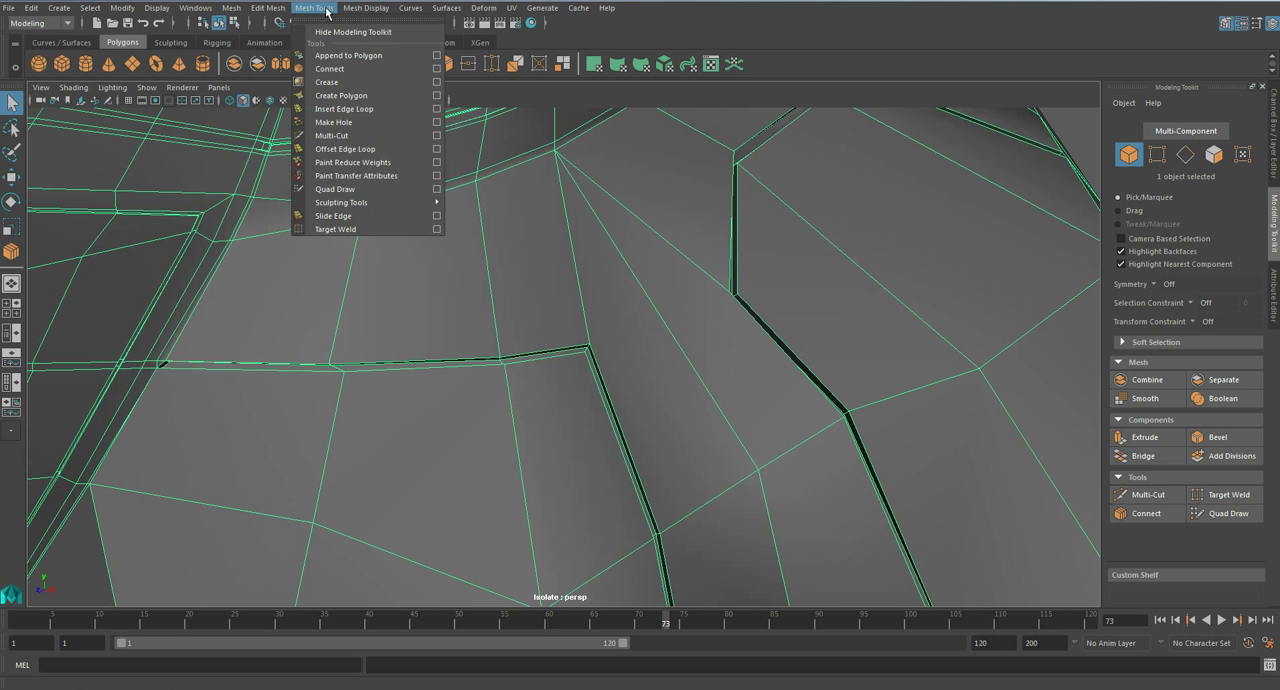
pyautogui.click(370, 112)
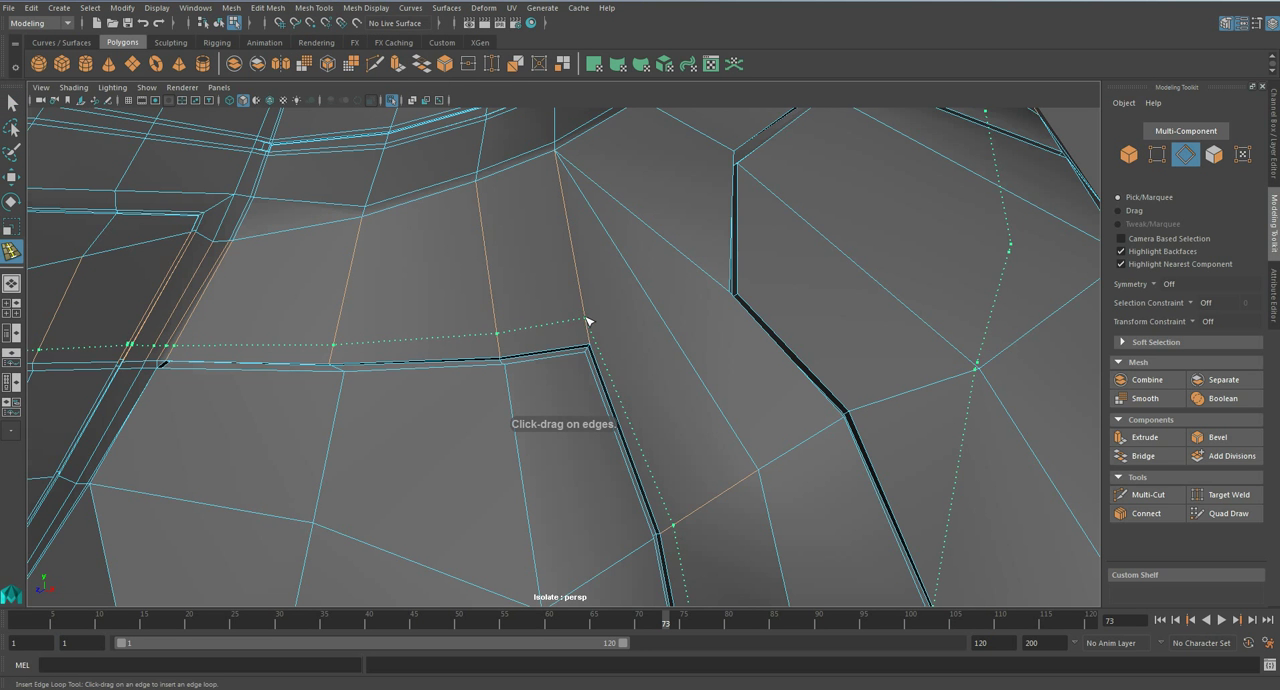
pyautogui.scroll(-5, 595, 330)
pyautogui.keyDown('alt'); pyautogui.moveTo(597, 391); pyautogui.dragTo(565, 248, button='middle'); pyautogui.keyUp('alt')
pyautogui.keyDown('alt'); pyautogui.moveTo(586, 334); pyautogui.dragTo(535, 380); pyautogui.keyUp('alt')
pyautogui.scroll(-4, 545, 320)
pyautogui.scroll(4, 577, 300)
pyautogui.keyDown('alt'); pyautogui.moveTo(572, 290); pyautogui.dragTo(600, 395, button='middle'); pyautogui.keyUp('alt')
pyautogui.scroll(7, 620, 374)
# - Insert another supporting edge loop just inside the L-shaped groove and preview the torso armour smoothed
pyautogui.keyDown('alt'); pyautogui.moveTo(621, 377); pyautogui.dragTo(650, 422); pyautogui.keyUp('alt')
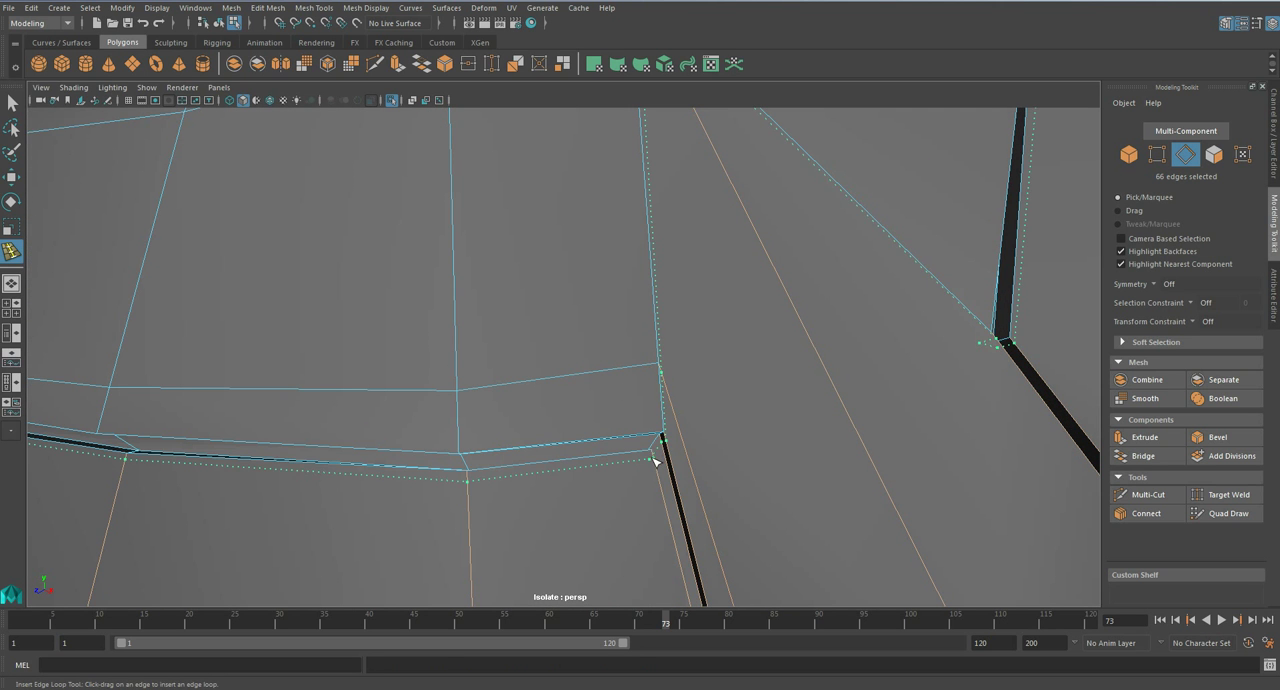
pyautogui.click(647, 455)
pyautogui.scroll(-5, 647, 455)
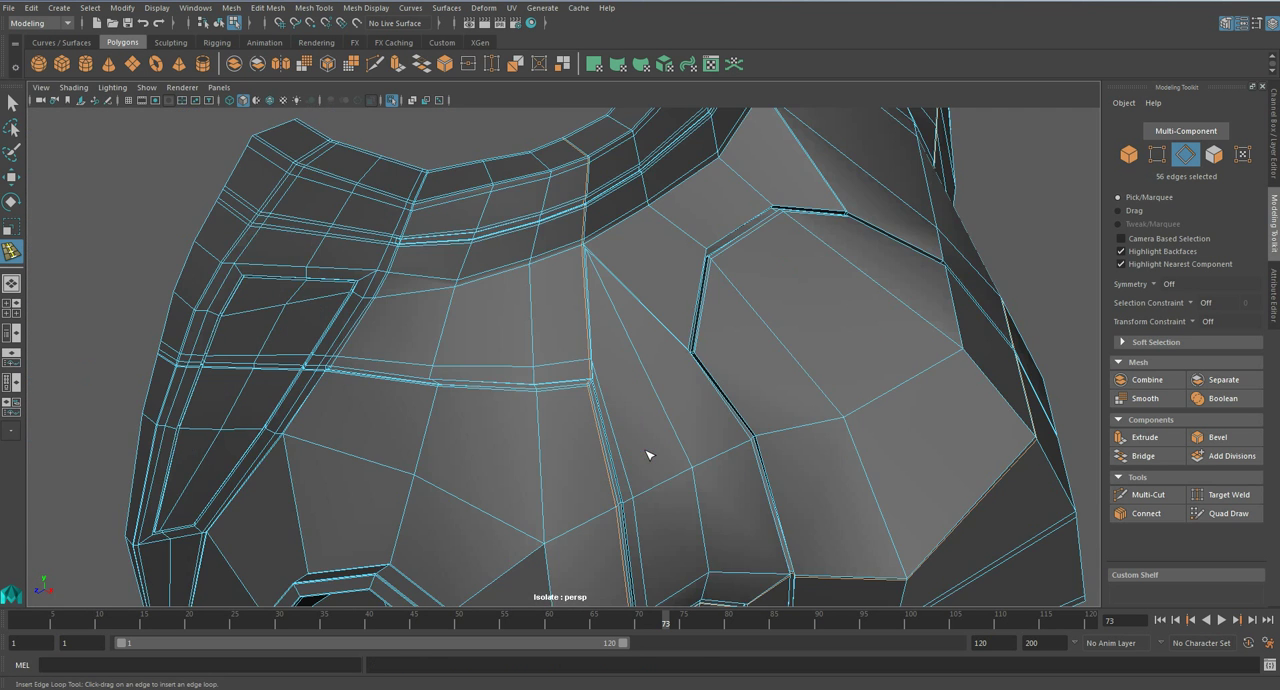
pyautogui.keyDown('alt'); pyautogui.moveTo(586, 509); pyautogui.dragTo(580, 369, button='middle'); pyautogui.keyUp('alt')
pyautogui.keyDown('alt'); pyautogui.moveTo(580, 369); pyautogui.dragTo(583, 343); pyautogui.keyUp('alt')
pyautogui.press('3')
pyautogui.press('q')
pyautogui.moveTo(568, 287); pyautogui.dragTo(648, 262, button='right')
pyautogui.click(715, 440)
pyautogui.scroll(-5, 712, 346)
pyautogui.keyDown('alt'); pyautogui.moveTo(536, 304); pyautogui.dragTo(582, 368); pyautogui.keyUp('alt')
# - Target-weld the extra loop's vertex above the groove corner onto the neighbouring vertex
pyautogui.click(606, 376)
pyautogui.scroll(5, 606, 376)
pyautogui.press('1')
pyautogui.scroll(5, 582, 368)
pyautogui.keyDown('alt'); pyautogui.moveTo(574, 362); pyautogui.dragTo(570, 361, button='middle'); pyautogui.keyUp('alt')
pyautogui.scroll(6, 609, 334)
pyautogui.moveTo(588, 312); pyautogui.dragTo(588, 272, button='right')
pyautogui.click(1224, 494)
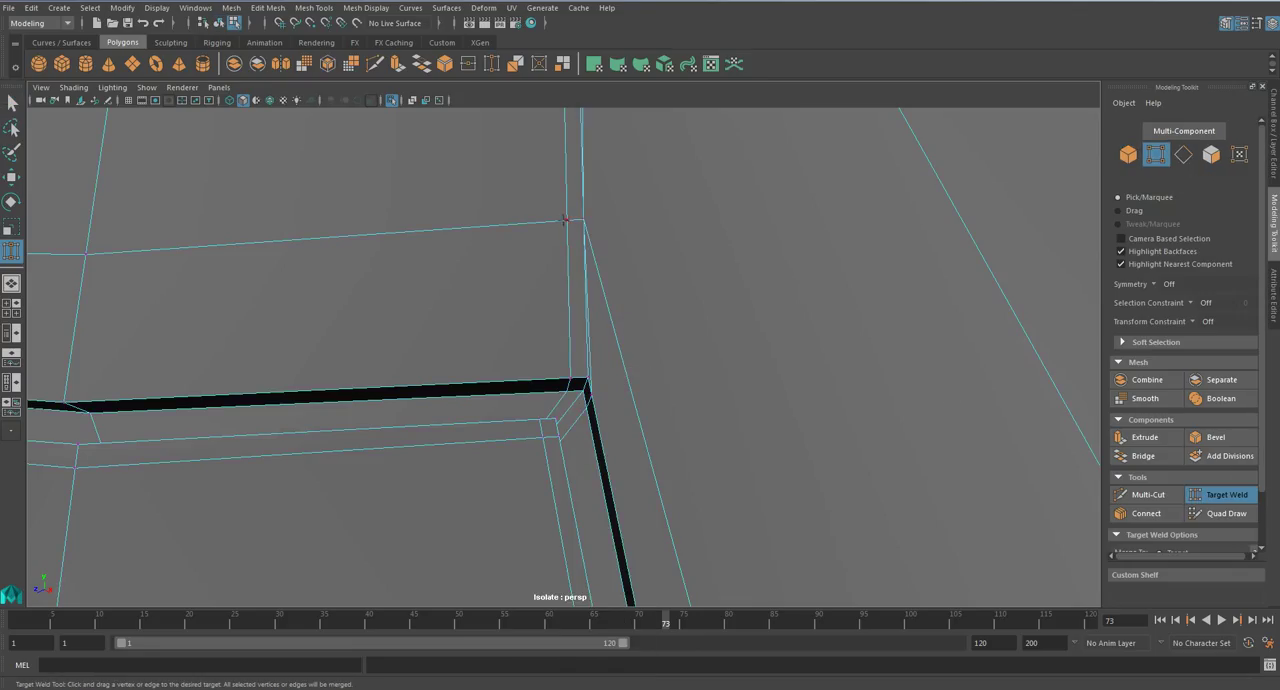
# - Delete the redundant edges beside the vertical edge running up from the welded vertex
pyautogui.scroll(5, 604, 188)
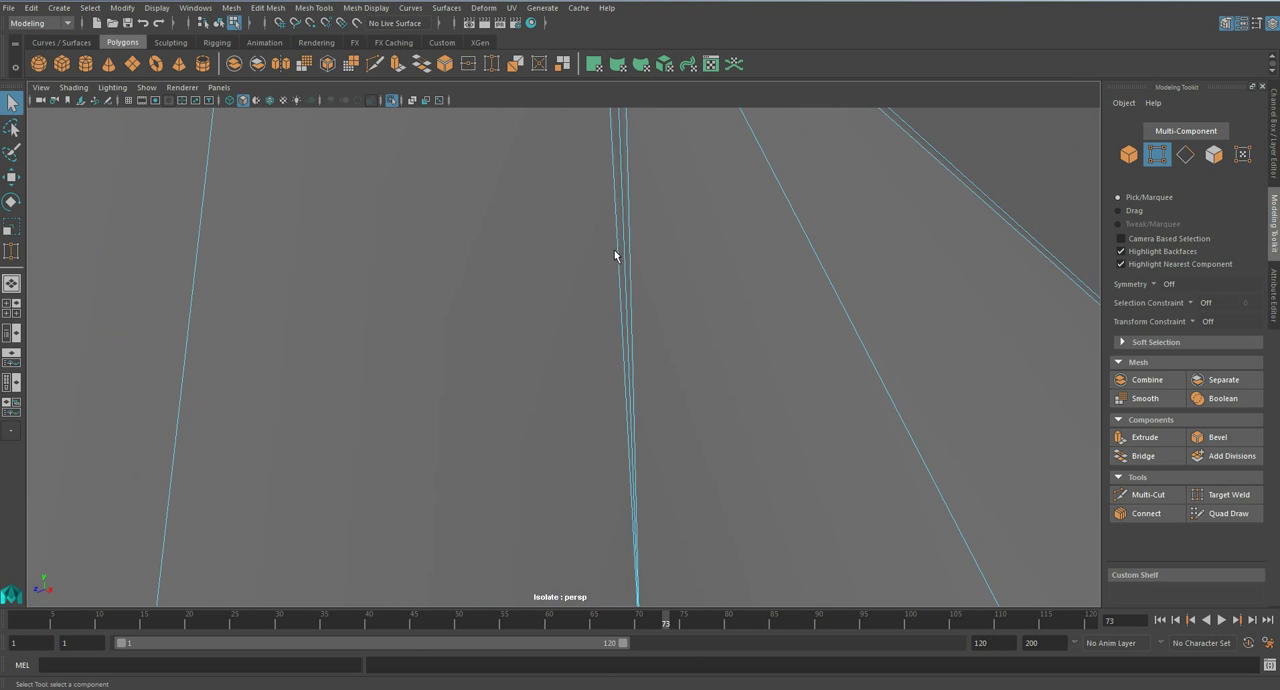
pyautogui.doubleClick(627, 230)
pyautogui.keyDown('alt'); pyautogui.moveTo(627, 208); pyautogui.dragTo(637, 293, button='middle'); pyautogui.keyUp('alt')
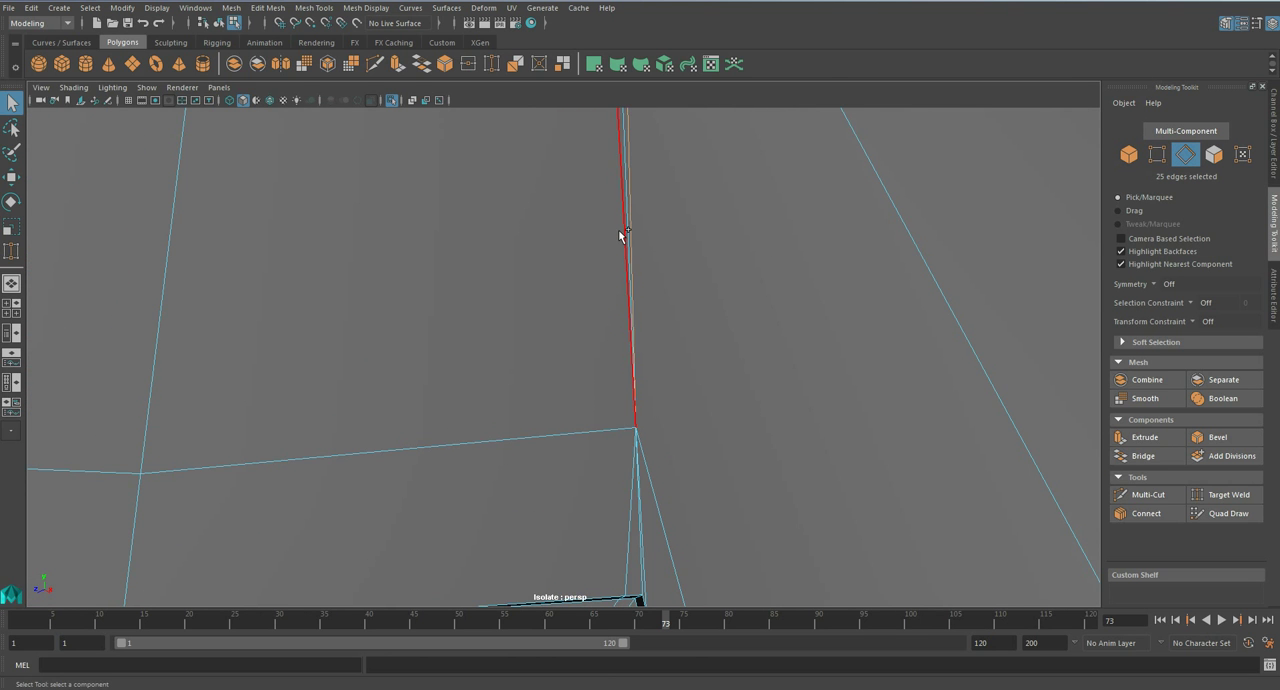
pyautogui.scroll(-5, 605, 250)
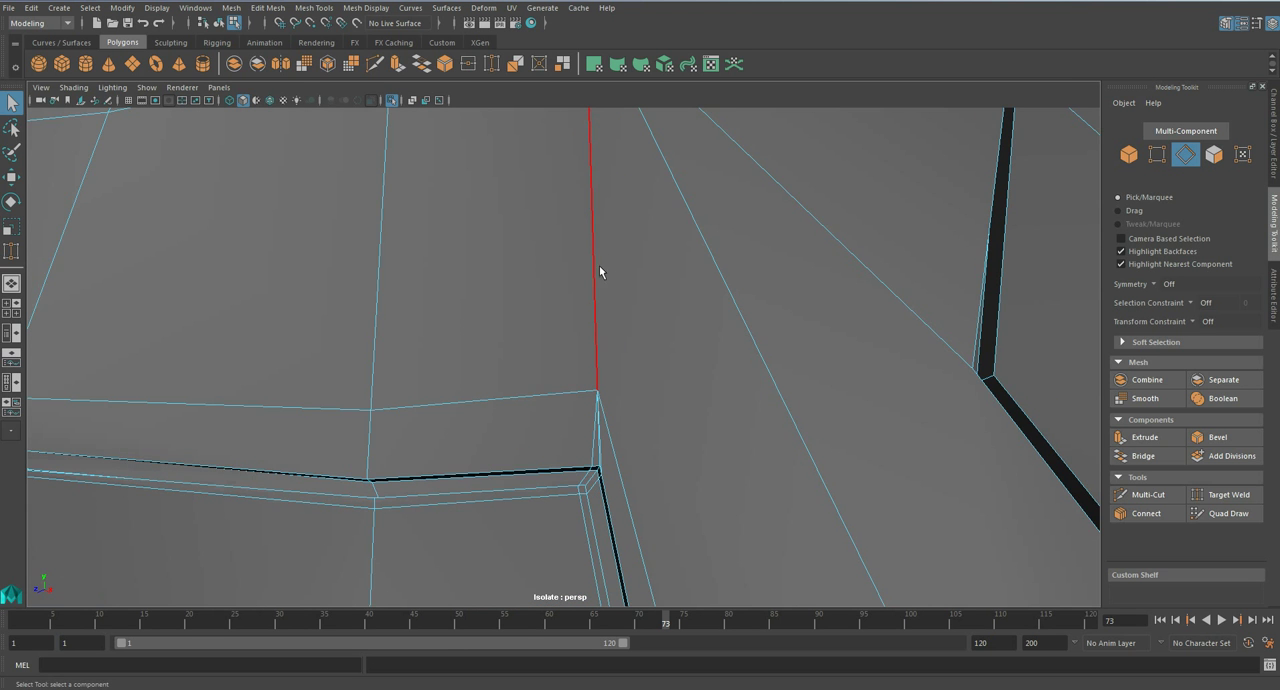
pyautogui.keyDown('alt'); pyautogui.moveTo(592, 253); pyautogui.dragTo(577, 502, button='middle'); pyautogui.keyUp('alt')
pyautogui.keyDown('alt'); pyautogui.moveTo(598, 446); pyautogui.dragTo(601, 220, button='middle'); pyautogui.keyUp('alt')
# - Inspect the cleaned groove corner and preview the torso armour smoothed
pyautogui.scroll(4, 619, 386)
pyautogui.scroll(-4, 618, 382)
pyautogui.scroll(3, 619, 386)
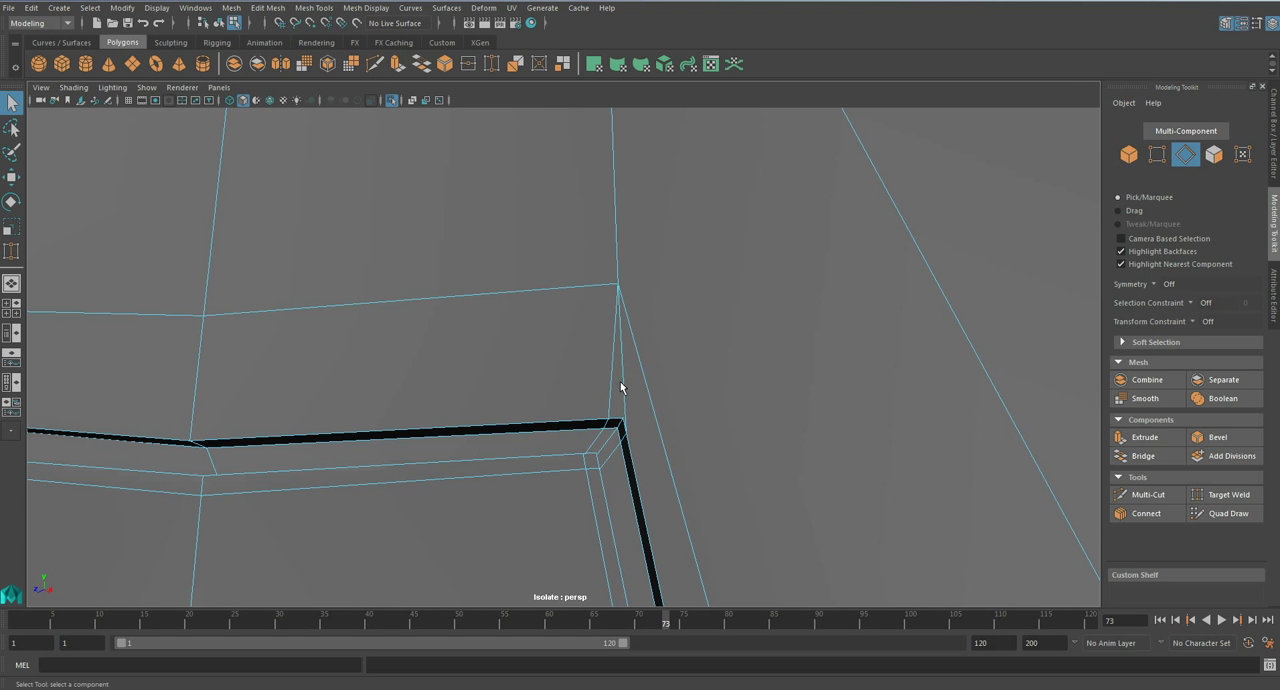
pyautogui.scroll(-6, 600, 366)
pyautogui.scroll(6, 600, 366)
pyautogui.moveTo(597, 325); pyautogui.dragTo(664, 303, button='right')
pyautogui.scroll(-5, 664, 304)
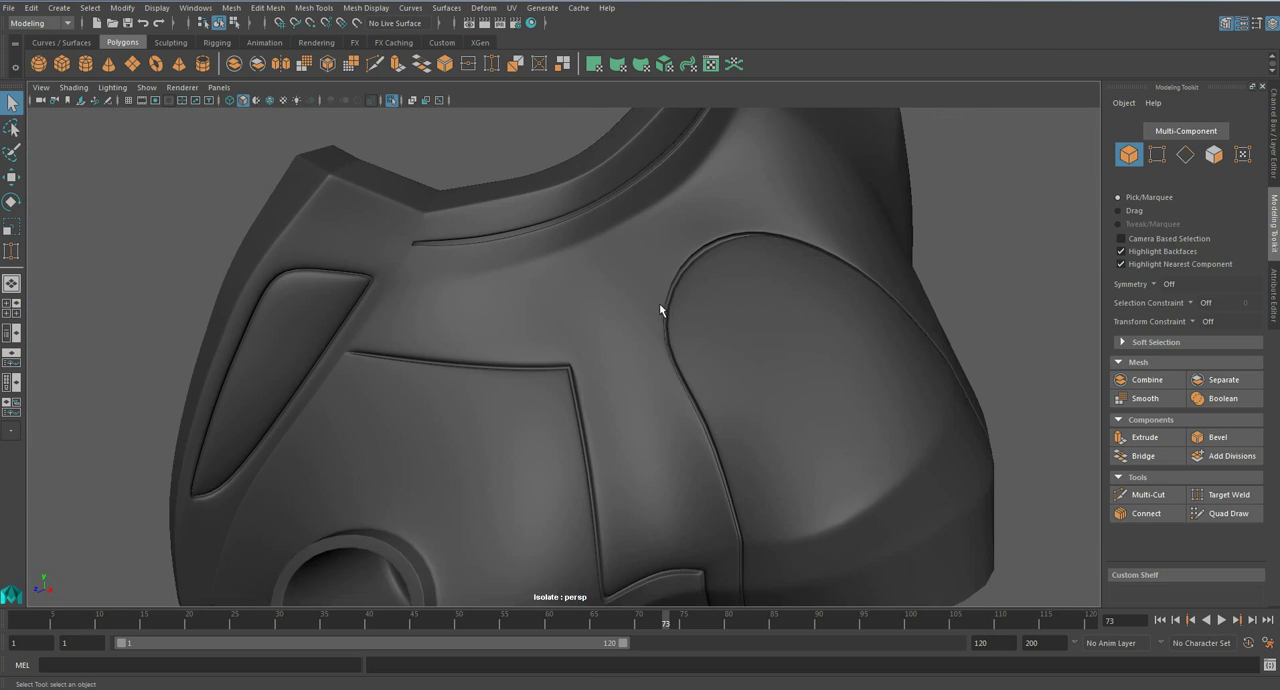
# - Move the vertex above the L-shaped groove's corner down and outward, closer to the corner, and preview the torso armour smoothed
pyautogui.keyDown('alt'); pyautogui.moveTo(567, 361); pyautogui.dragTo(593, 358); pyautogui.keyUp('alt')
pyautogui.scroll(2, 694, 346)
pyautogui.click(714, 341)
pyautogui.press('1')
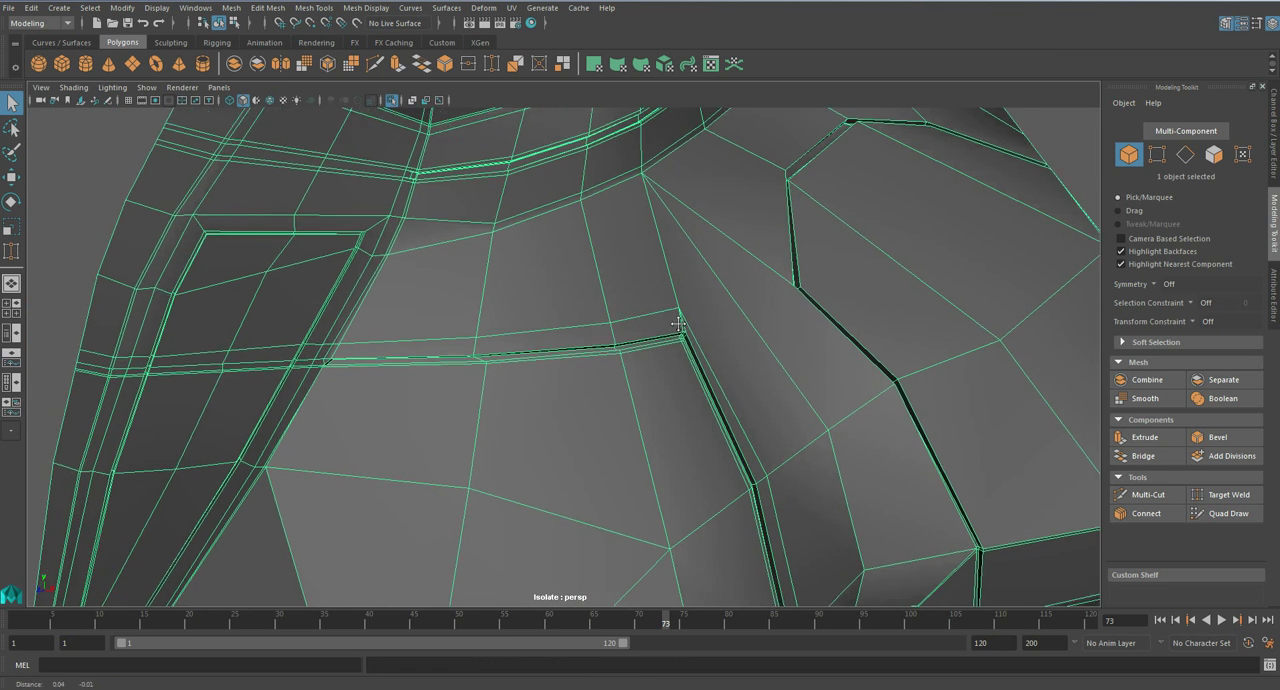
pyautogui.keyDown('alt'); pyautogui.moveTo(693, 325); pyautogui.dragTo(604, 340, button='middle'); pyautogui.keyUp('alt')
pyautogui.moveTo(617, 341); pyautogui.dragTo(566, 320, button='right')
pyautogui.scroll(5, 605, 352)
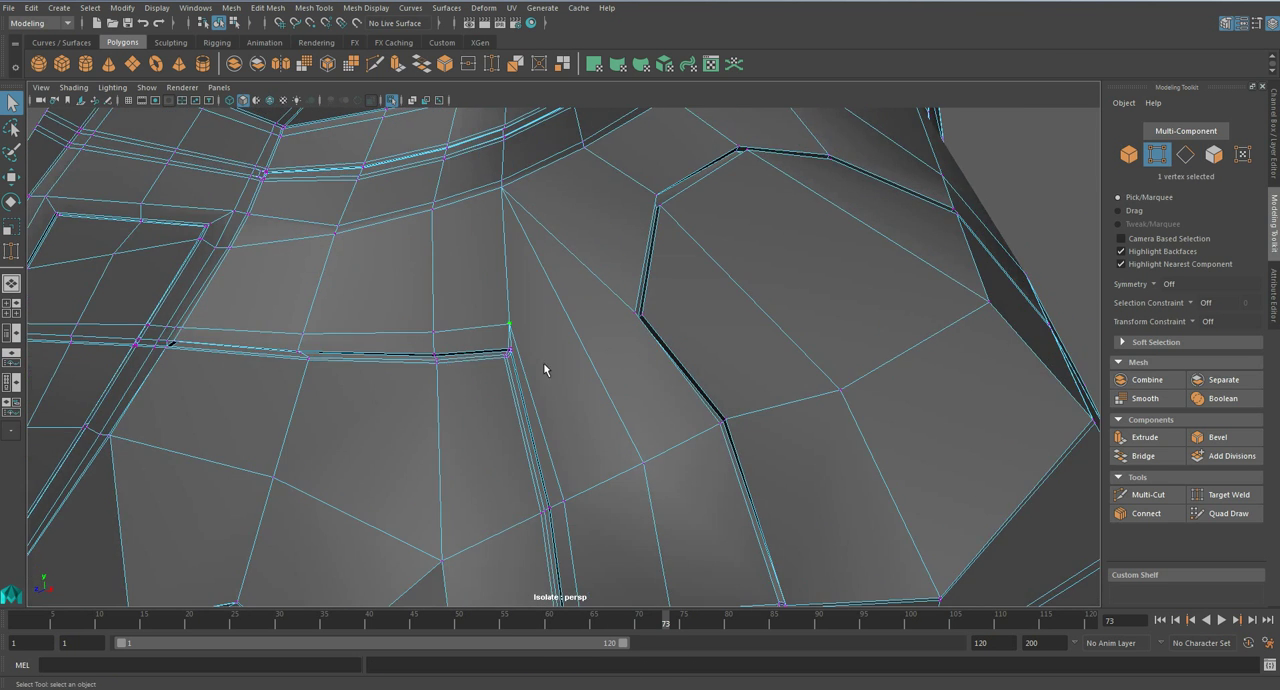
pyautogui.keyDown('alt'); pyautogui.moveTo(506, 323); pyautogui.dragTo(509, 317, button='middle'); pyautogui.keyUp('alt')
pyautogui.scroll(3, 564, 318)
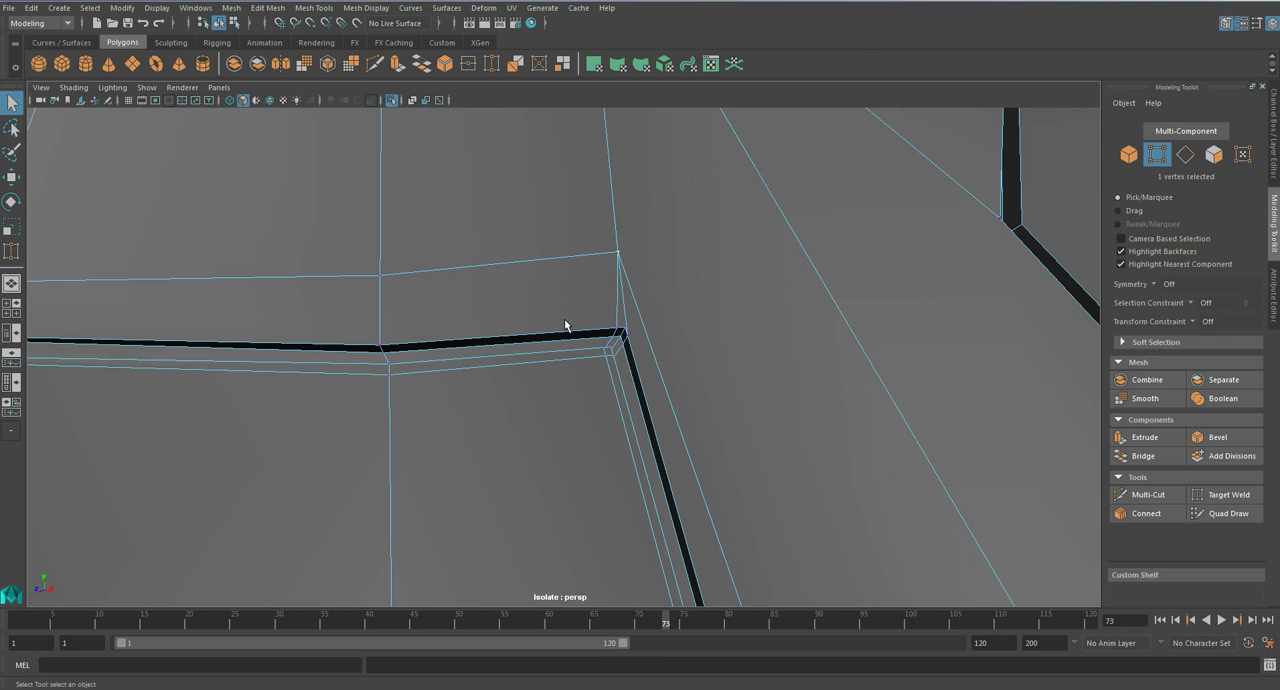
pyautogui.press('w')
pyautogui.moveTo(650, 222); pyautogui.dragTo(674, 256)
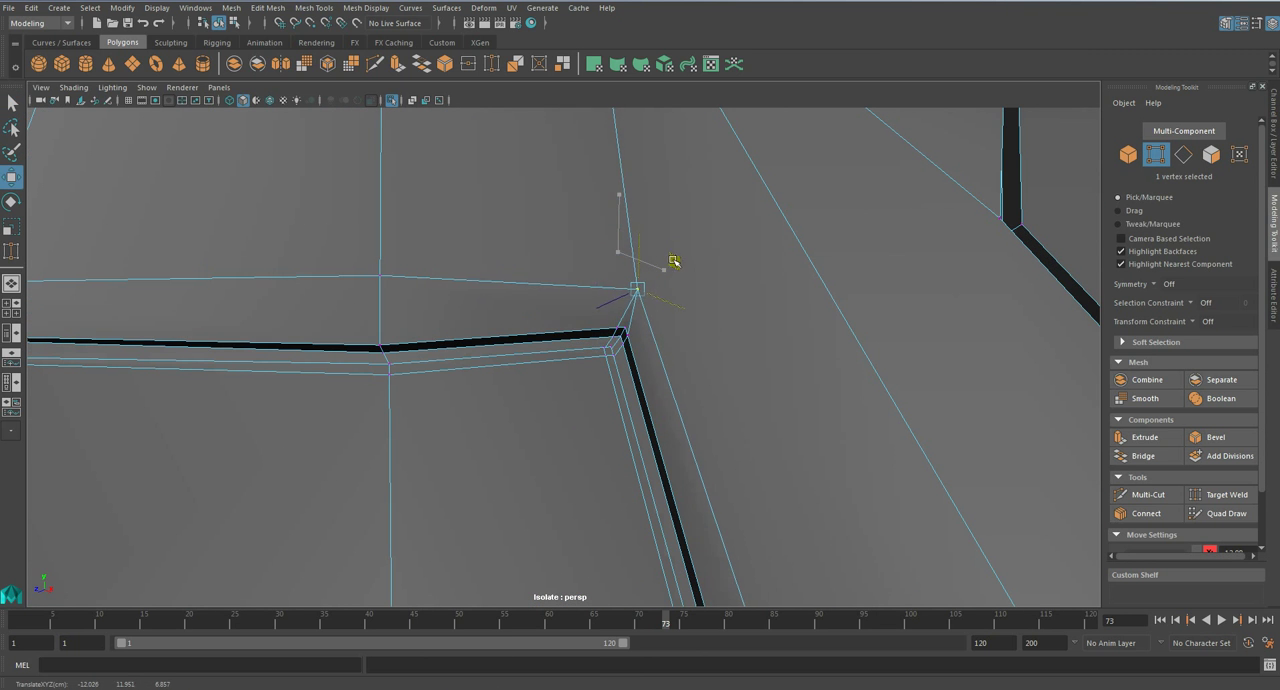
pyautogui.press('3')
# - Adjust the same corner vertex horizontally in the side view and preview the armour smoothed in perspective again
pyautogui.keyDown('alt'); pyautogui.moveTo(640, 337); pyautogui.dragTo(584, 338); pyautogui.keyUp('alt')
pyautogui.keyDown('alt'); pyautogui.moveTo(366, 312); pyautogui.dragTo(493, 337); pyautogui.keyUp('alt')
pyautogui.press('space')
pyautogui.press('1')
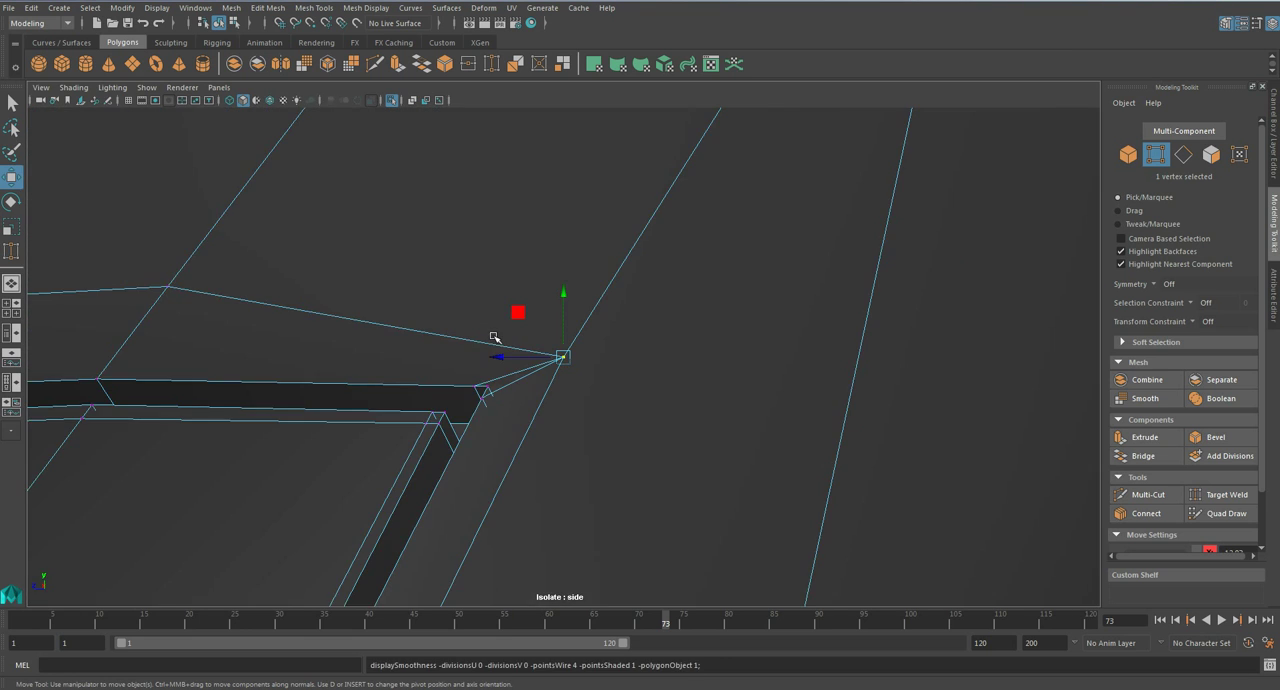
pyautogui.press('f')
pyautogui.scroll(12, 493, 337)
pyautogui.moveTo(521, 359)
pyautogui.mouseDown()
pyautogui.moveTo(485, 358)
pyautogui.moveTo(558, 335)
pyautogui.moveTo(627, 358)
pyautogui.mouseUp()
pyautogui.press('3')
pyautogui.press('space')
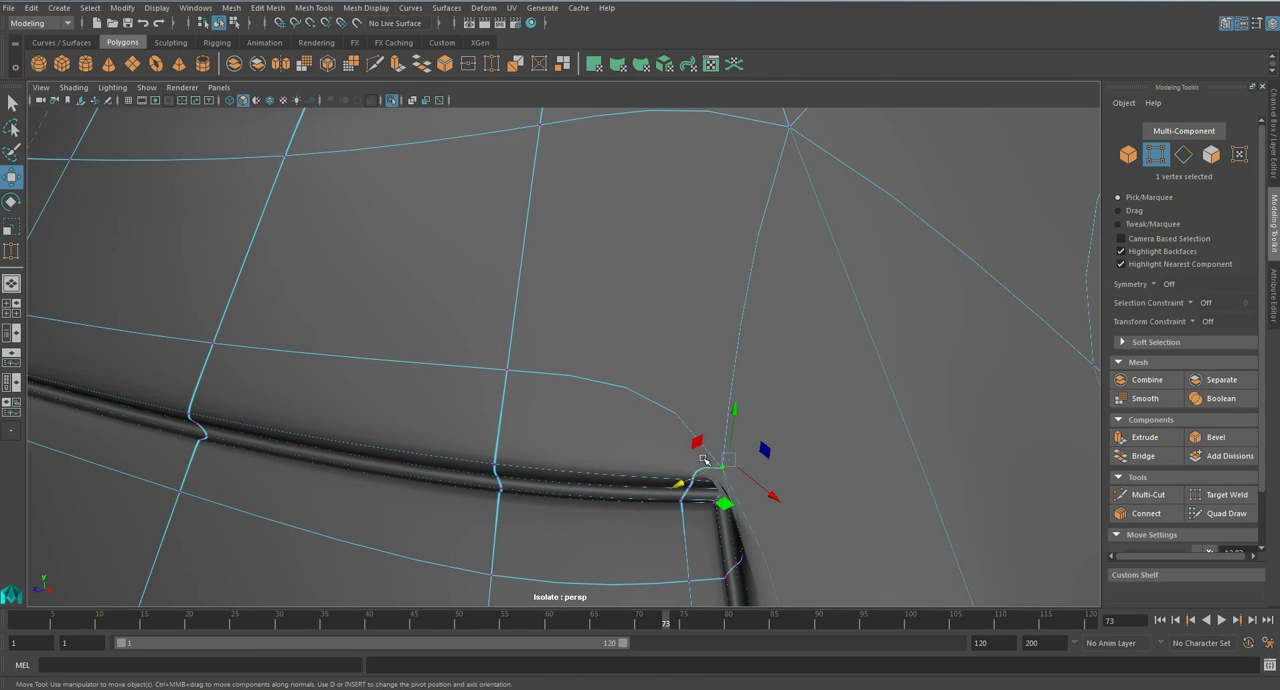
# - Fine-tune the vertex beside the L-shaped groove's corner in the smoothed preview, check the torso, and save the scene
pyautogui.moveTo(723, 498); pyautogui.dragTo(771, 472)
pyautogui.press('f')
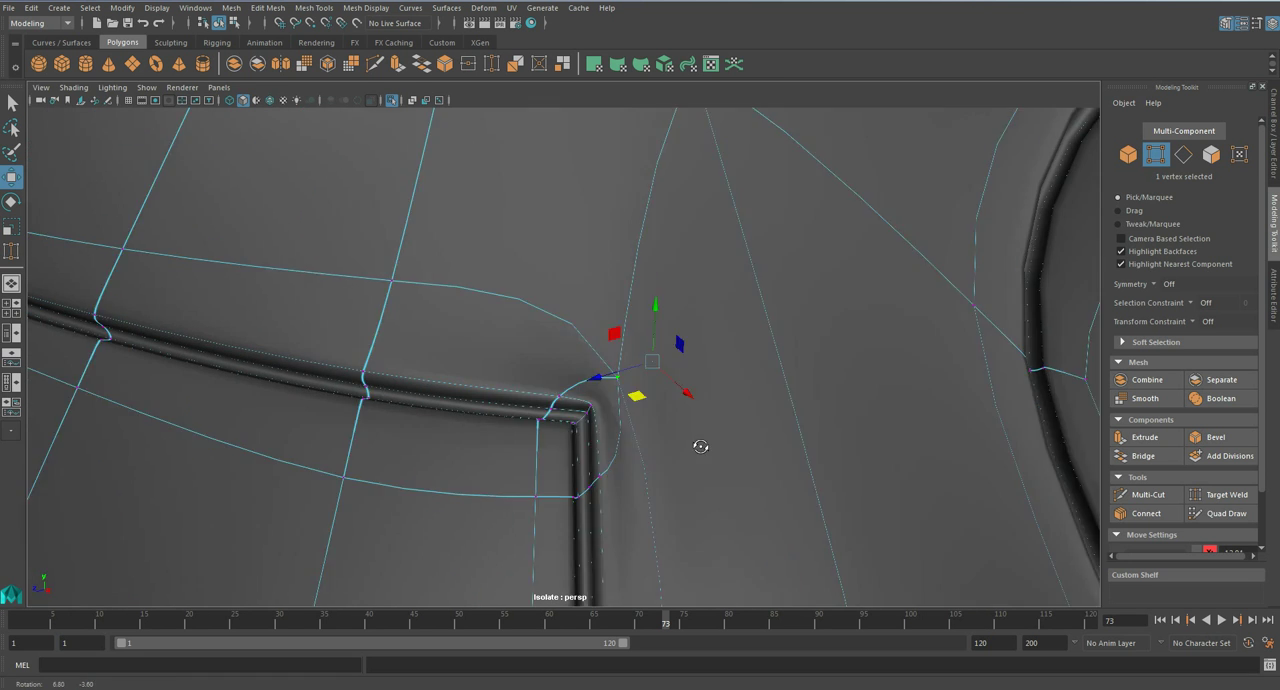
pyautogui.moveTo(528, 374); pyautogui.dragTo(531, 382)
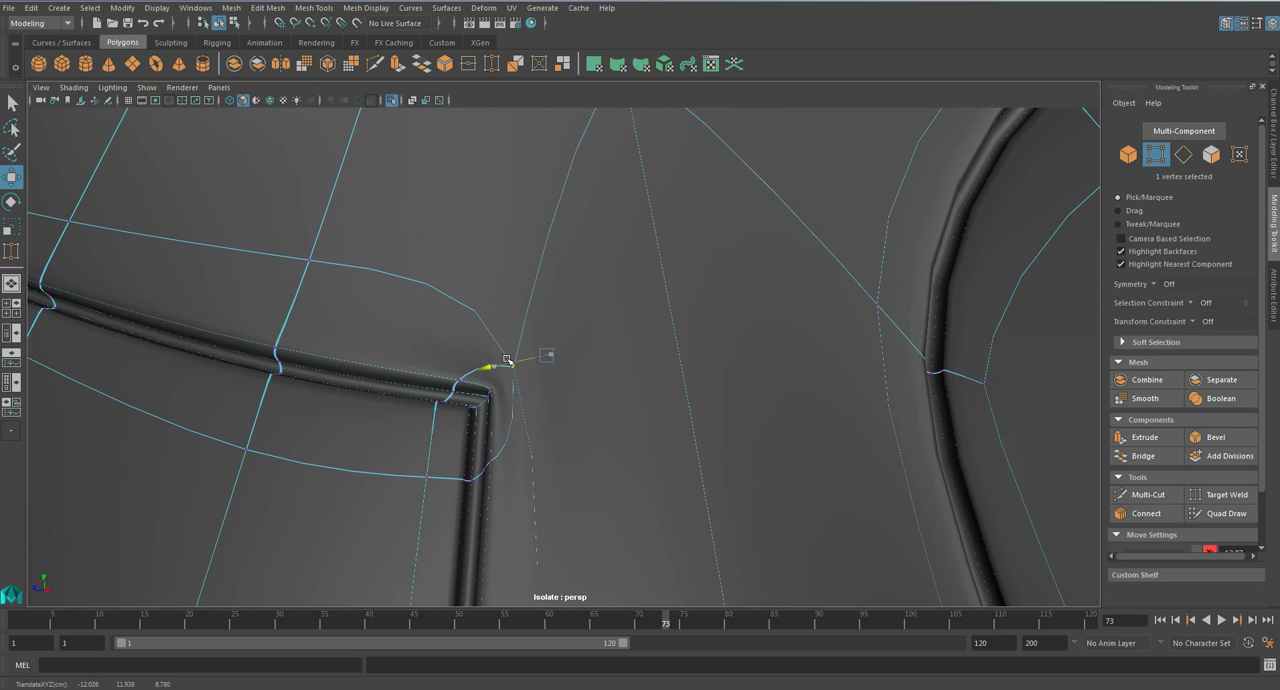
pyautogui.keyDown('alt'); pyautogui.moveTo(571, 386); pyautogui.dragTo(597, 371); pyautogui.keyUp('alt')
pyautogui.moveTo(974, 246); pyautogui.dragTo(573, 312)
pyautogui.moveTo(546, 292); pyautogui.dragTo(615, 275, button='right')
pyautogui.keyDown('alt'); pyautogui.moveTo(351, 302); pyautogui.dragTo(533, 291); pyautogui.keyUp('alt')
pyautogui.hotkey('ctrl', 's')
# - Insert a supporting edge loop beside the shoulder groove, running down past the diagonal edge and along the stepped groove's vertical part
pyautogui.click(612, 357)
pyautogui.keyDown('alt'); pyautogui.moveTo(695, 319); pyautogui.dragTo(721, 285); pyautogui.keyUp('alt')
pyautogui.keyDown('alt'); pyautogui.moveTo(680, 242); pyautogui.dragTo(531, 309); pyautogui.keyUp('alt')
pyautogui.click(675, 340)
pyautogui.press('1')
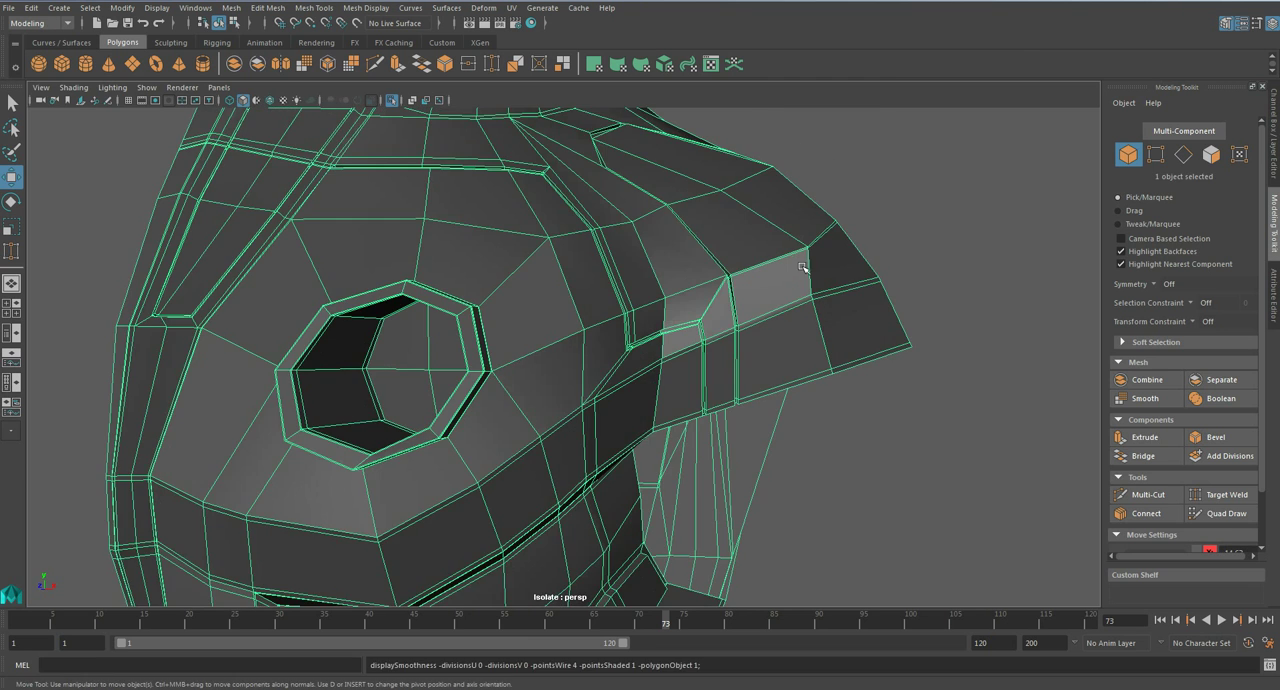
pyautogui.keyDown('alt'); pyautogui.moveTo(791, 274); pyautogui.dragTo(816, 262); pyautogui.keyUp('alt')
pyautogui.keyDown('alt'); pyautogui.moveTo(817, 262); pyautogui.dragTo(692, 315, button='middle'); pyautogui.keyUp('alt')
pyautogui.scroll(7, 663, 326)
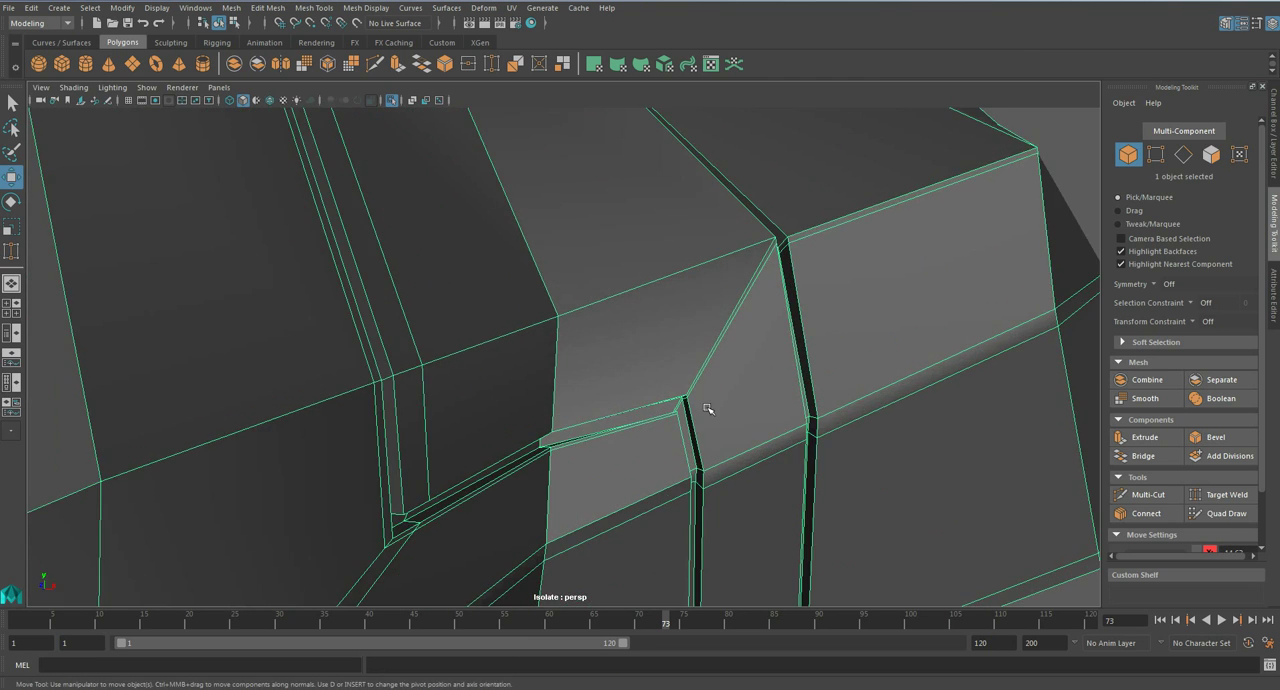
pyautogui.keyDown('alt'); pyautogui.moveTo(725, 422); pyautogui.dragTo(671, 381, button='middle'); pyautogui.keyUp('alt')
pyautogui.keyDown('alt'); pyautogui.moveTo(555, 296); pyautogui.dragTo(577, 354, button='middle'); pyautogui.keyUp('alt')
pyautogui.scroll(4, 577, 354)
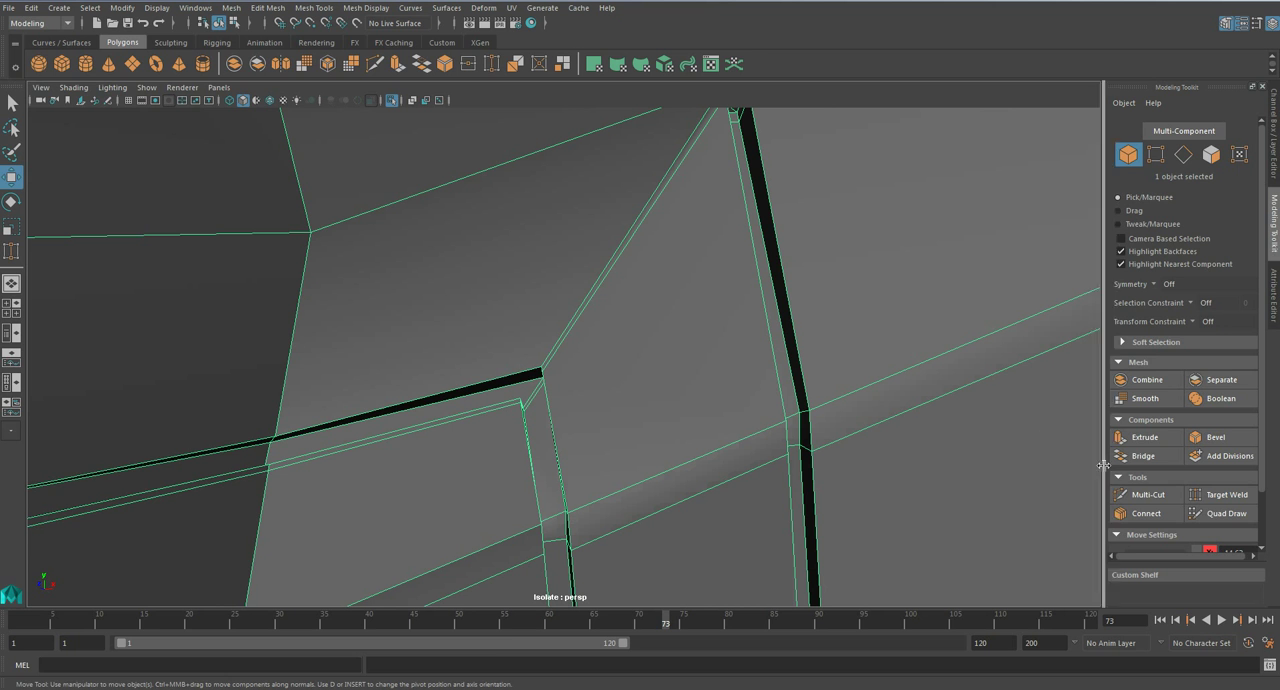
pyautogui.click(313, 7)
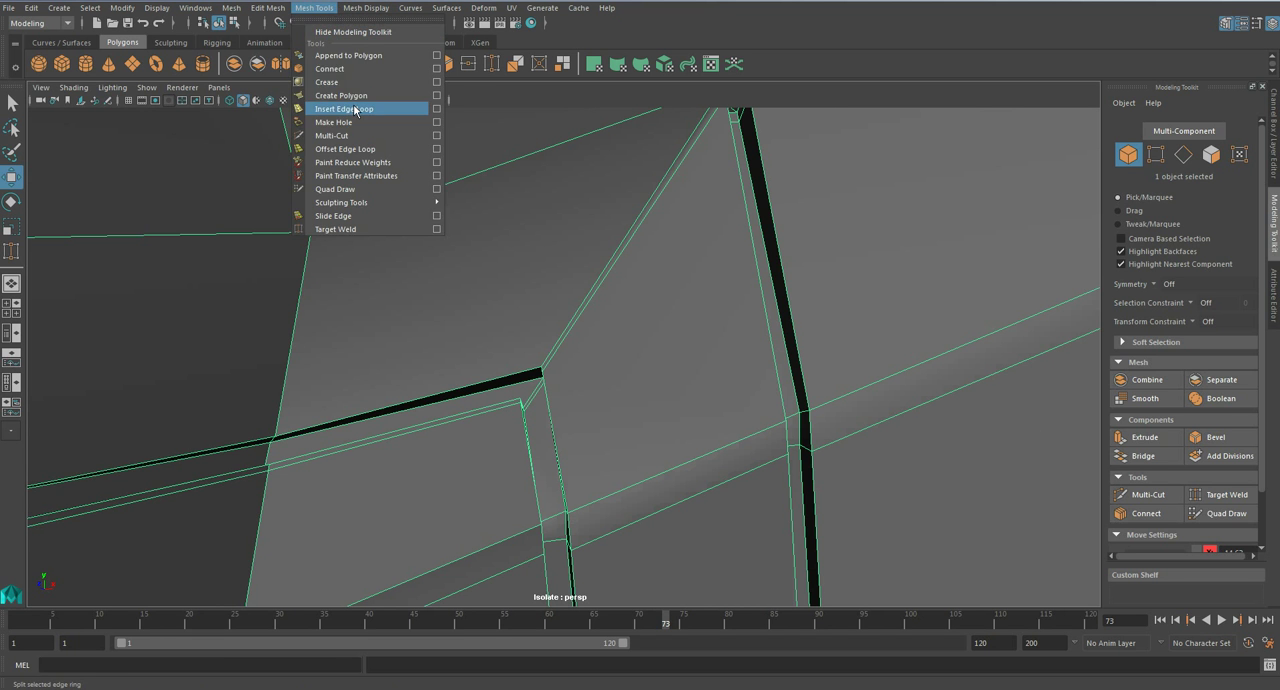
pyautogui.click(350, 95)
pyautogui.scroll(-4, 538, 372)
pyautogui.press('q')
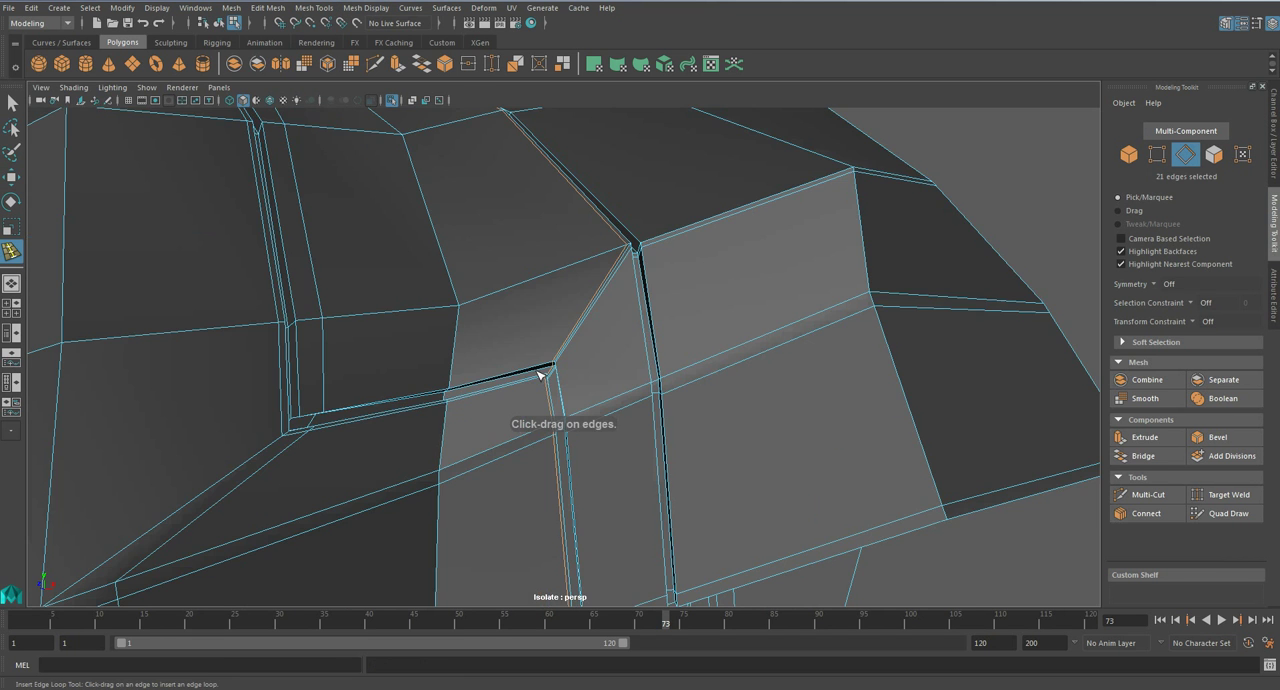
# - Try to insert a supporting edge loop around the outside of the stepped groove near the armhole
pyautogui.keyDown('alt'); pyautogui.moveTo(642, 332); pyautogui.dragTo(651, 341); pyautogui.keyUp('alt')
pyautogui.scroll(-2, 651, 345)
pyautogui.scroll(5, 651, 355)
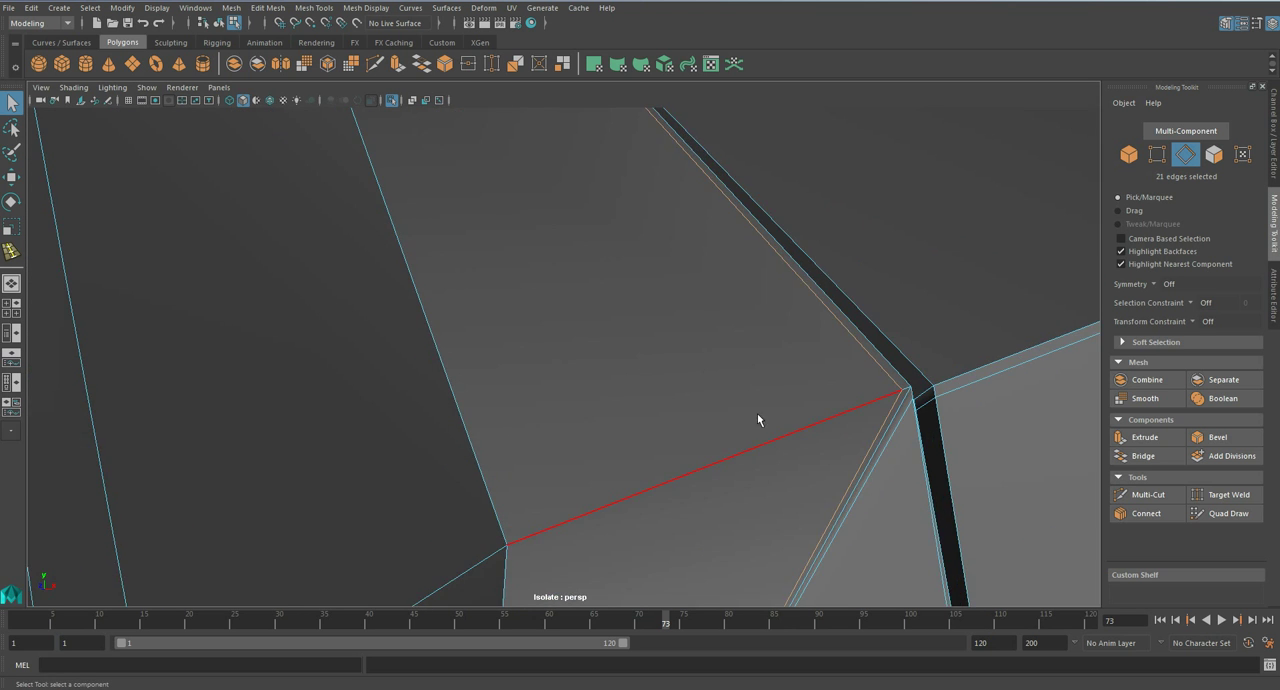
pyautogui.keyDown('alt'); pyautogui.moveTo(687, 378); pyautogui.dragTo(725, 311, button='middle'); pyautogui.keyUp('alt')
pyautogui.scroll(-4, 695, 343)
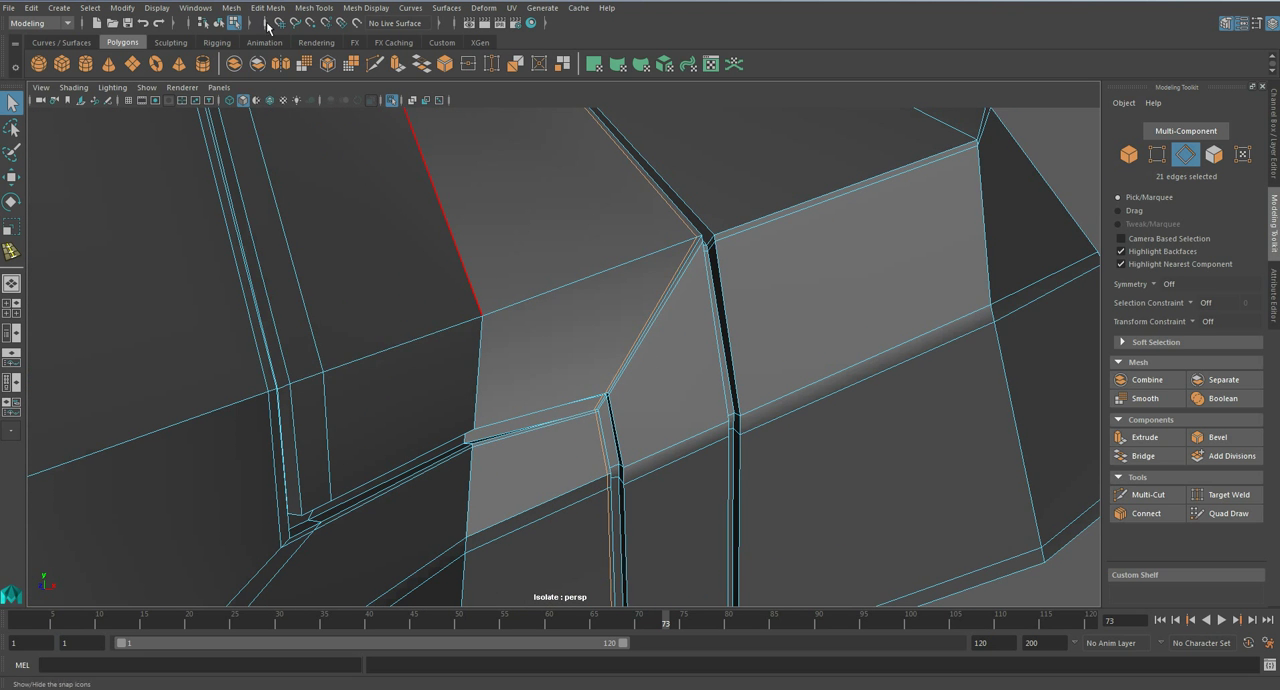
pyautogui.click(268, 8)
pyautogui.click(350, 104)
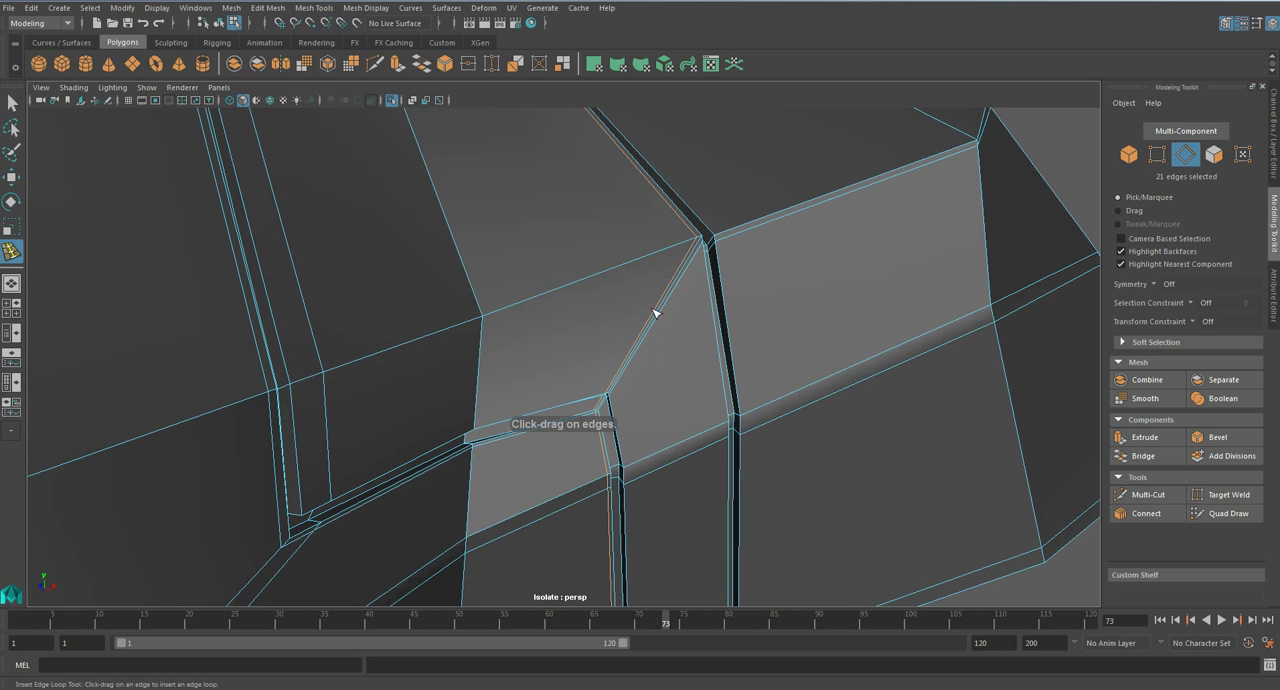
pyautogui.click(622, 372)
pyautogui.scroll(-10, 614, 354)
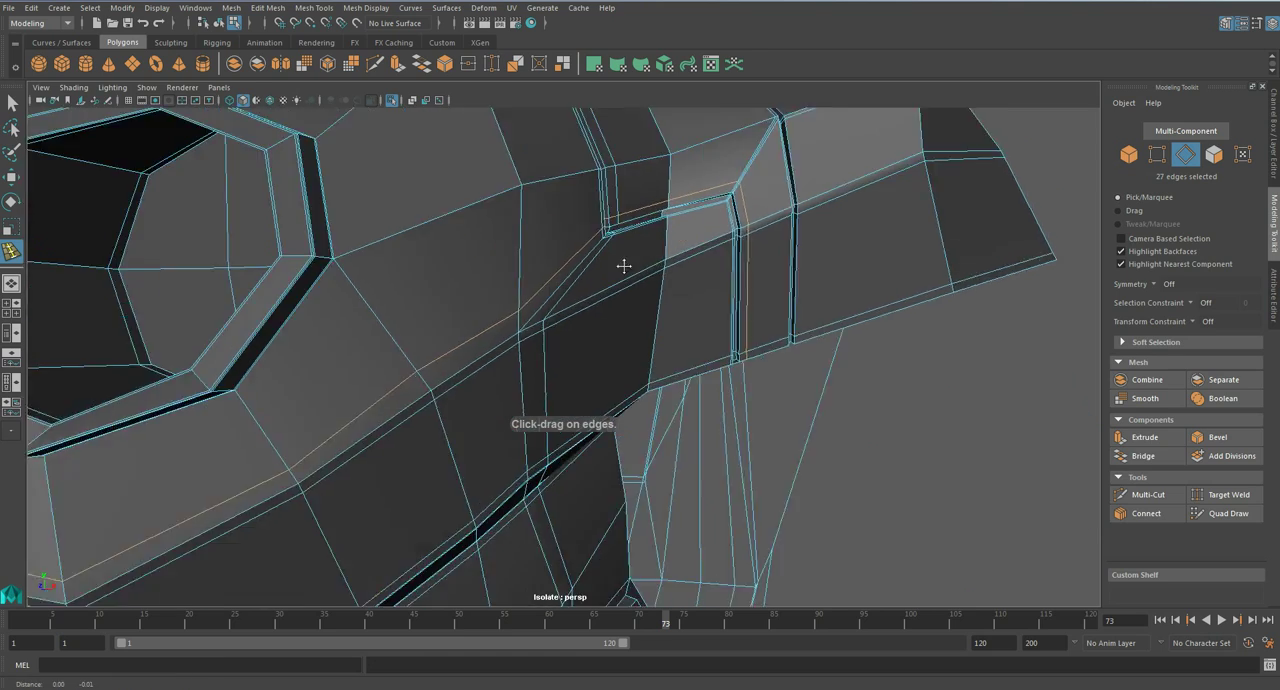
pyautogui.scroll(3, 630, 295)
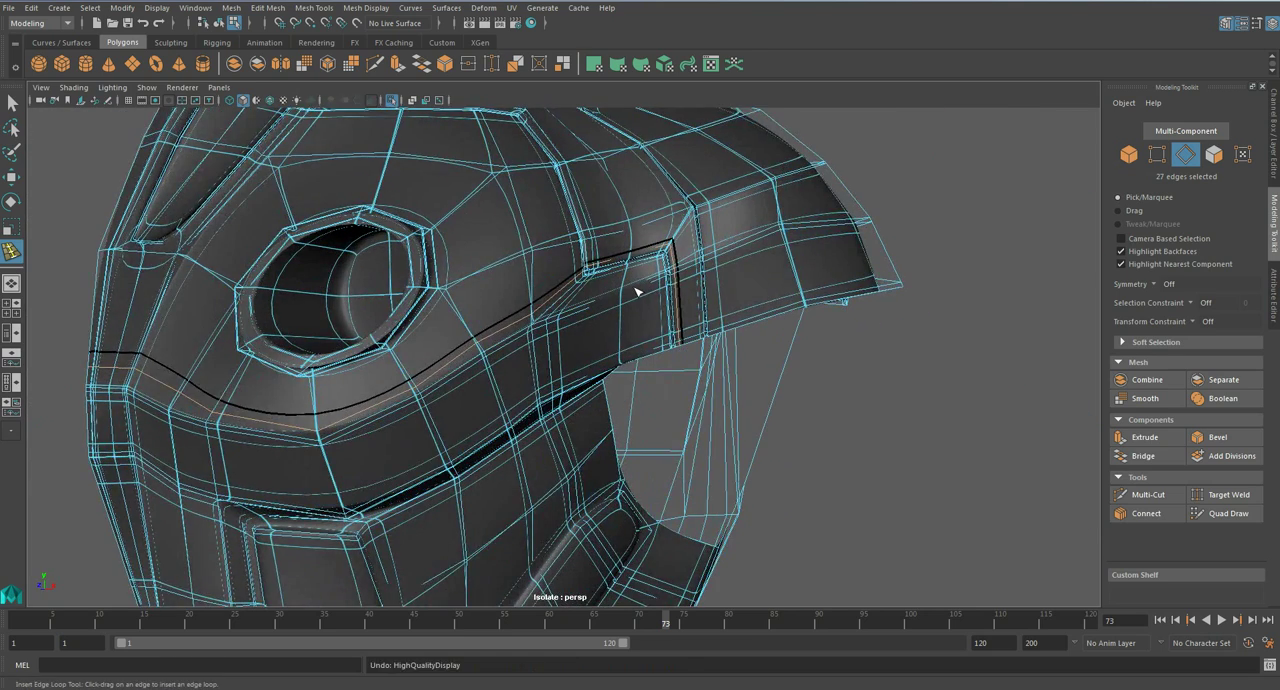
# - Insert the edge loop around the outside of the stepped groove closer to its rim and preview the torso smoothed
pyautogui.scroll(3, 636, 293)
pyautogui.press('1')
pyautogui.scroll(4, 531, 297)
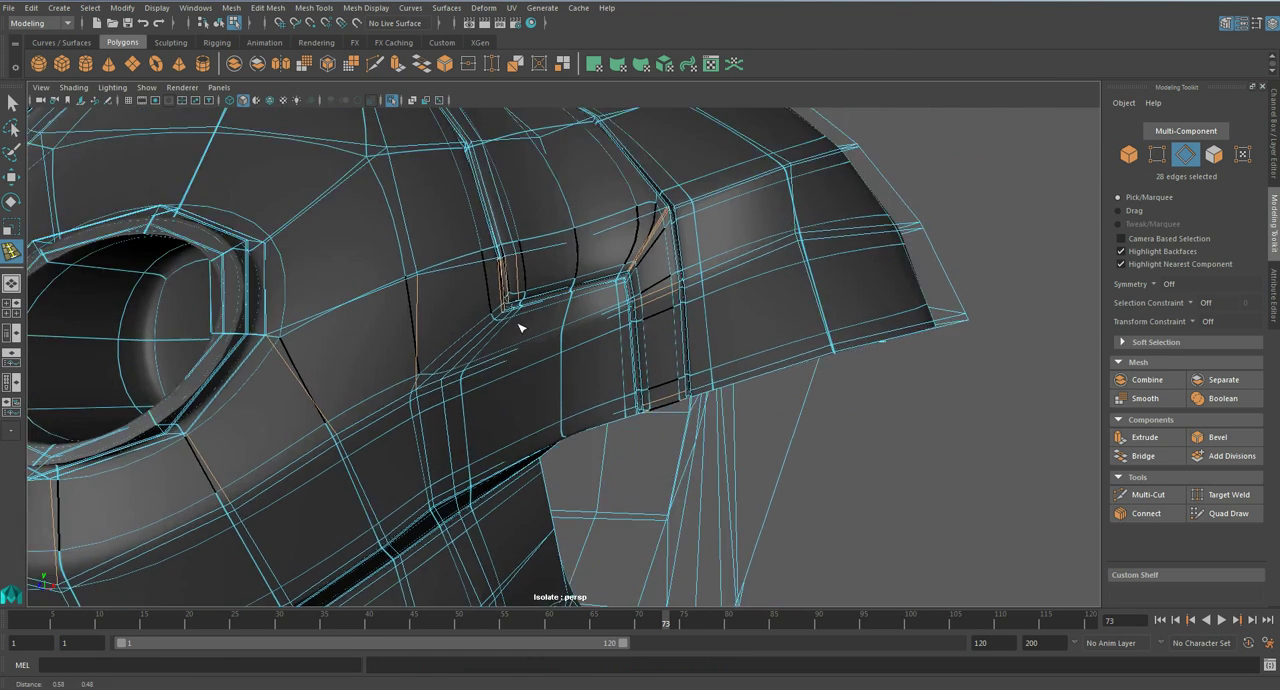
pyautogui.scroll(2, 700, 243)
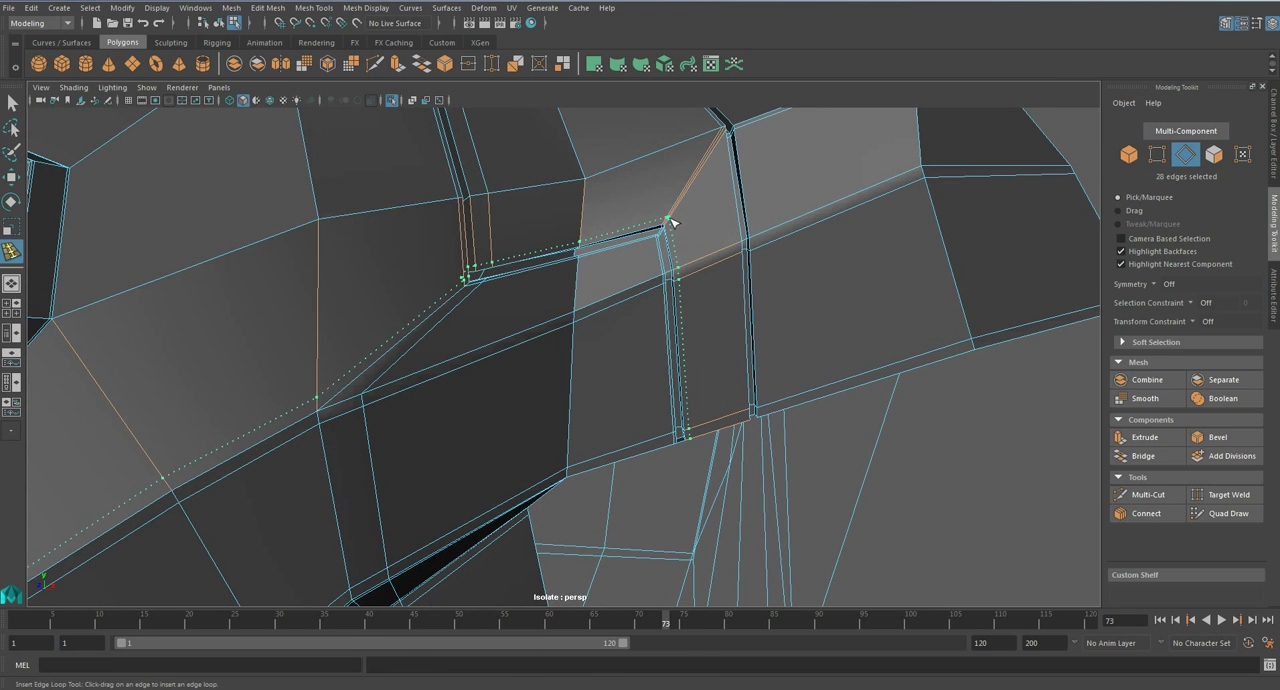
pyautogui.press('2')
pyautogui.scroll(-5, 460, 382)
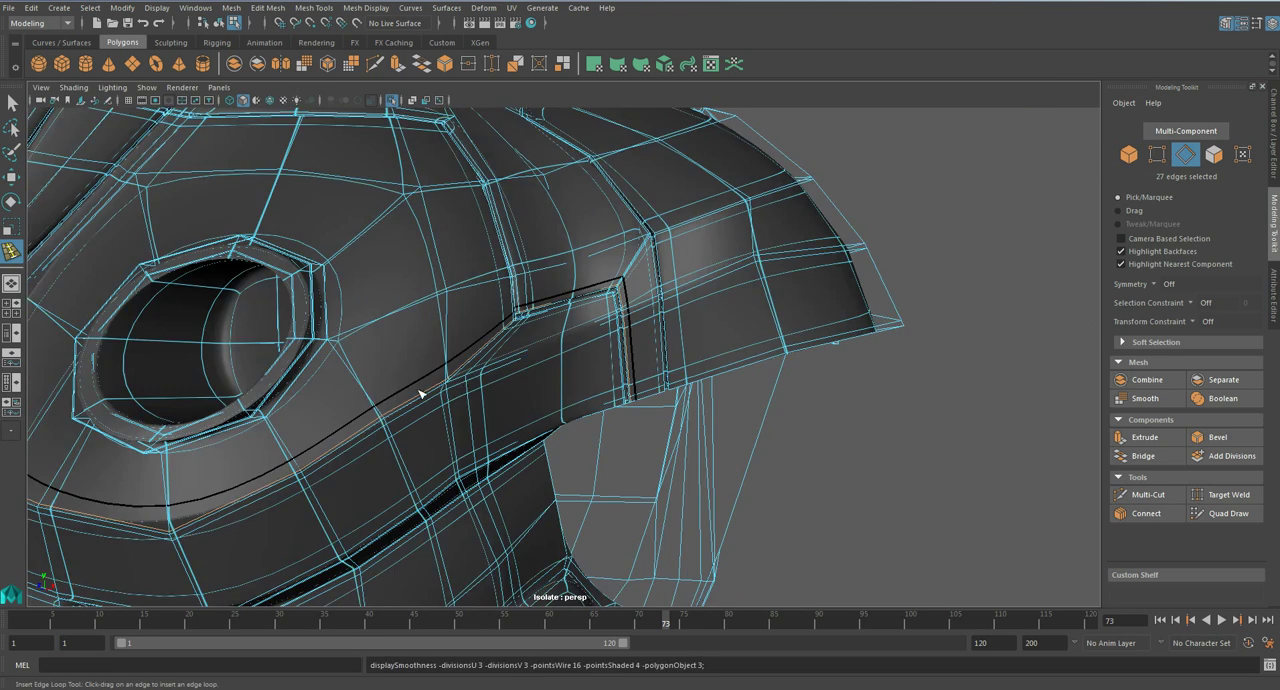
pyautogui.keyDown('alt'); pyautogui.moveTo(366, 395); pyautogui.dragTo(388, 391); pyautogui.keyUp('alt')
pyautogui.press('3')
pyautogui.press('q')
pyautogui.moveTo(457, 390); pyautogui.dragTo(529, 305, button='right')
pyautogui.scroll(-4, 528, 306)
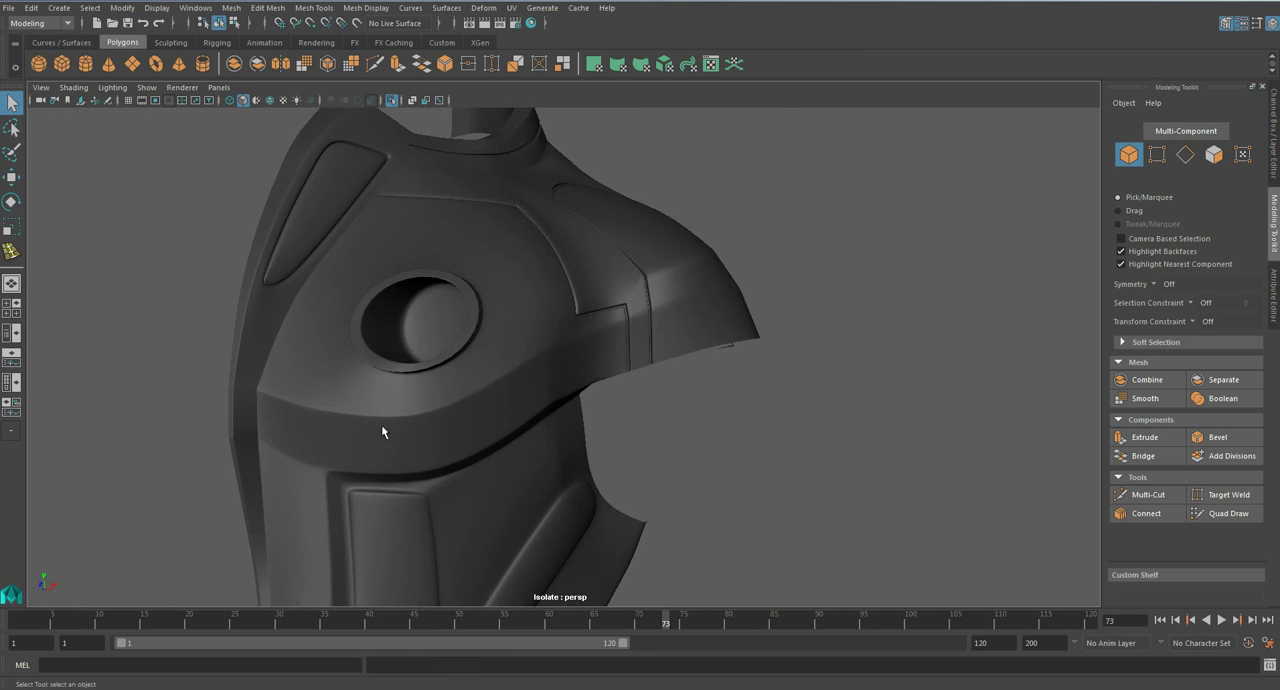
# - Target-weld the extra loop vertices above the stepped groove's upper corner onto the outer corner vertex
pyautogui.keyDown('alt'); pyautogui.moveTo(580, 330); pyautogui.dragTo(543, 351); pyautogui.keyUp('alt')
pyautogui.scroll(8, 538, 350)
pyautogui.click(553, 346)
pyautogui.press('1')
pyautogui.keyDown('alt'); pyautogui.moveTo(628, 262); pyautogui.dragTo(617, 342, button='middle'); pyautogui.keyUp('alt')
pyautogui.scroll(6, 617, 342)
pyautogui.scroll(-5, 617, 342)
pyautogui.scroll(5, 617, 342)
pyautogui.scroll(-3, 617, 345)
pyautogui.keyDown('alt'); pyautogui.moveTo(614, 344); pyautogui.dragTo(680, 272); pyautogui.keyUp('alt')
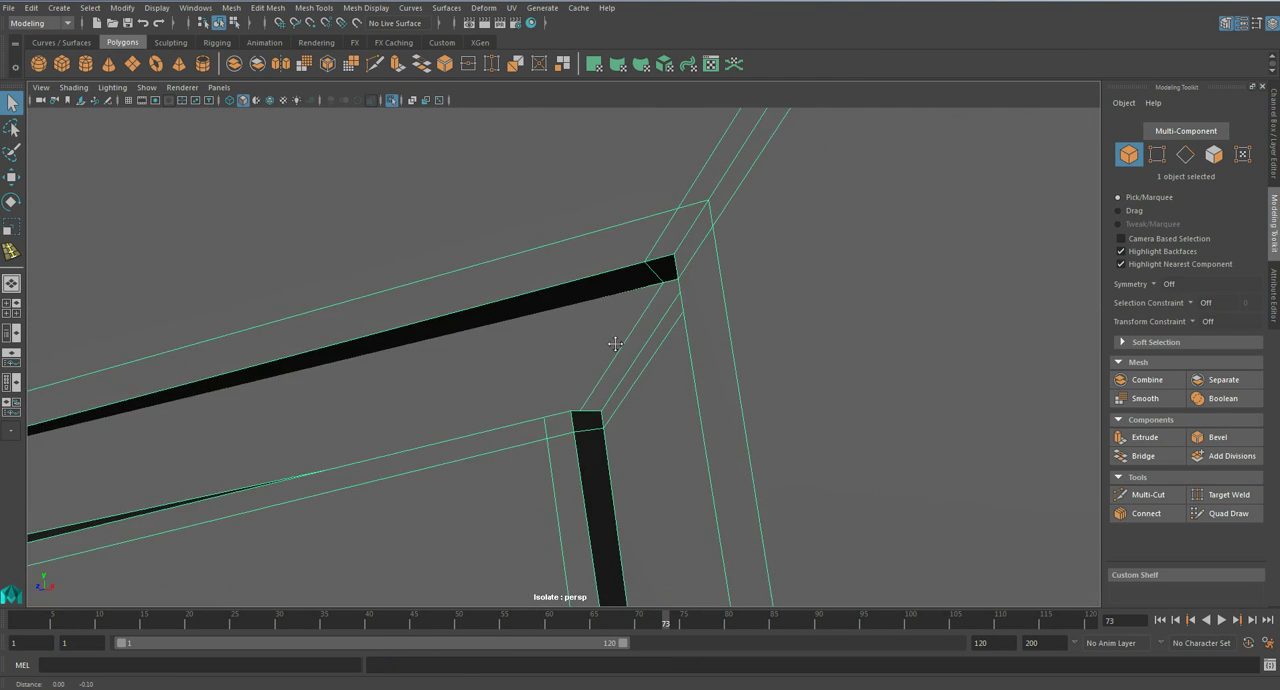
pyautogui.moveTo(700, 229); pyautogui.dragTo(700, 196, button='right')
pyautogui.click(1226, 494)
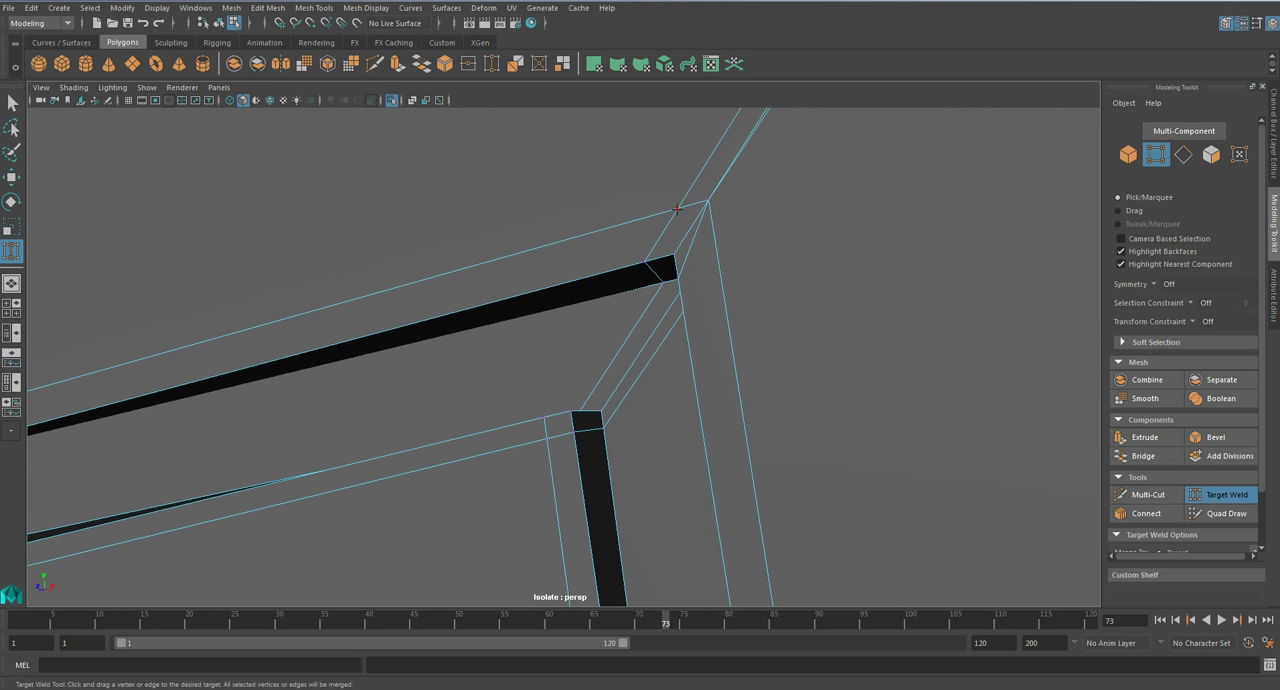
pyautogui.press('q')
# - Delete the redundant edges along the diagonal above the welded vertex and inside the groove corner, and preview the armour smoothed
pyautogui.keyDown('alt'); pyautogui.moveTo(767, 213); pyautogui.dragTo(762, 250, button='middle'); pyautogui.keyUp('alt')
pyautogui.moveTo(824, 221); pyautogui.dragTo(829, 182, button='right')
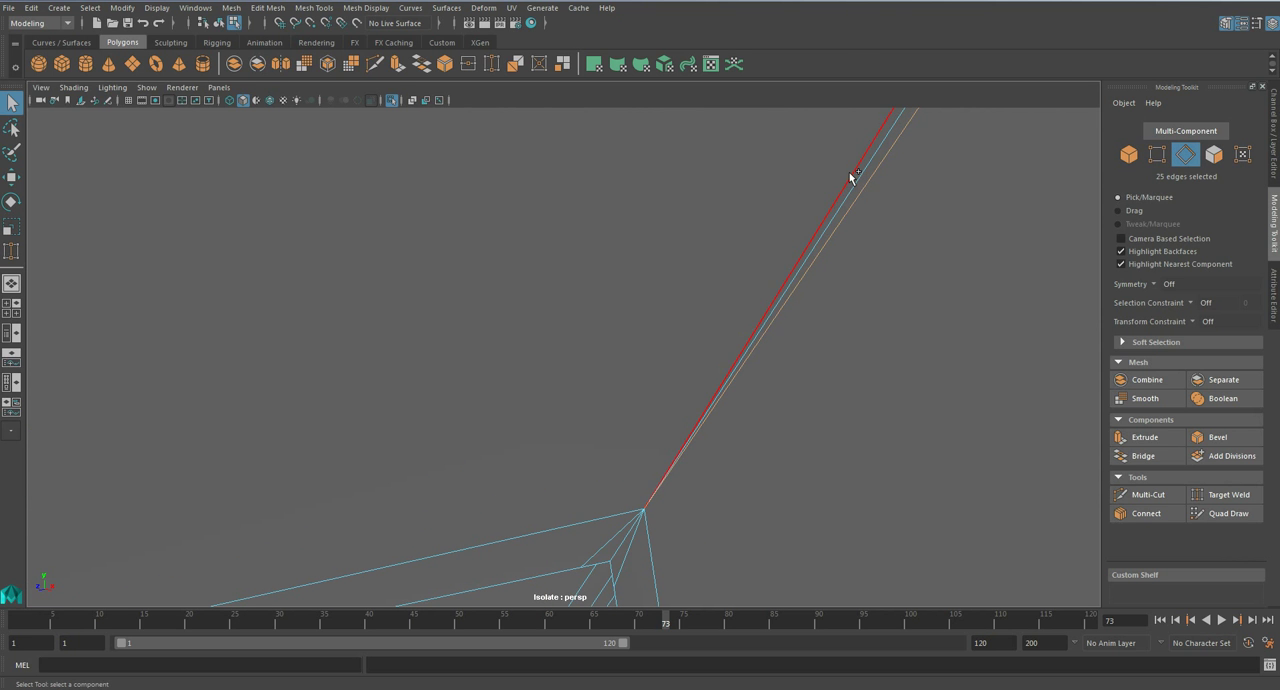
pyautogui.hotkey('ctrl', 'Delete')
pyautogui.scroll(-6, 848, 178)
pyautogui.keyDown('alt'); pyautogui.moveTo(680, 330); pyautogui.dragTo(728, 306, button='middle'); pyautogui.keyUp('alt')
pyautogui.scroll(2, 724, 303)
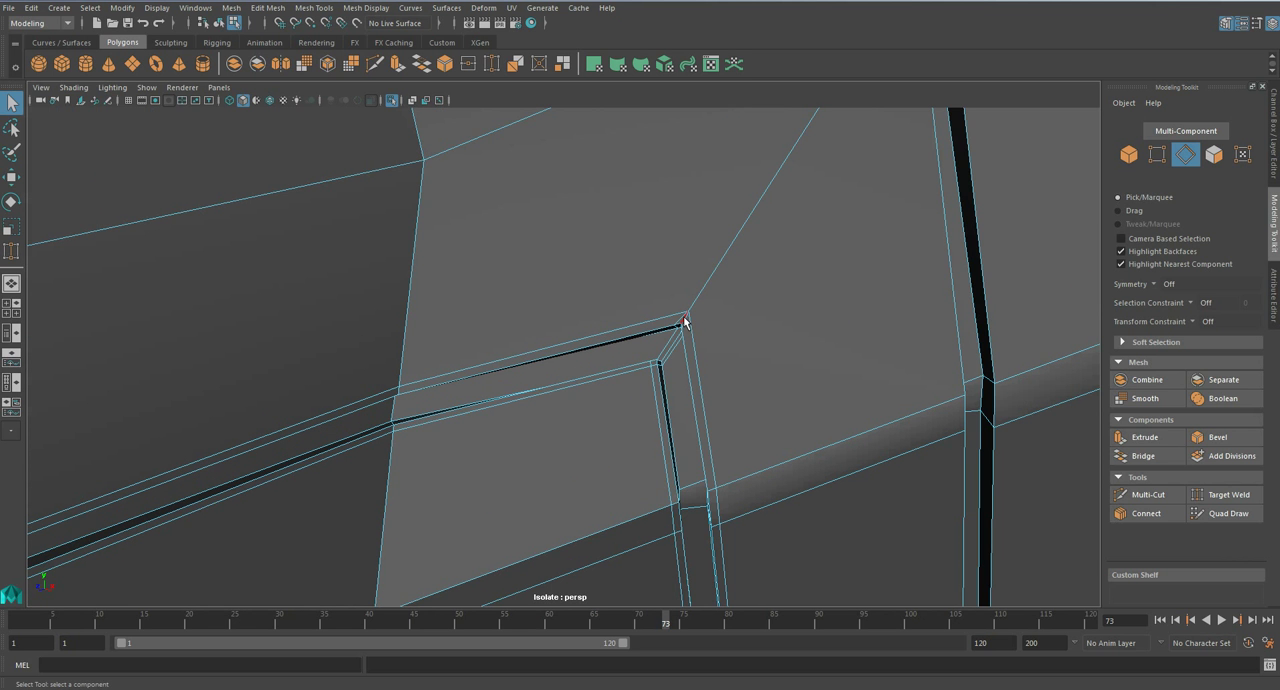
pyautogui.hotkey('ctrl', 'Delete')
pyautogui.press('3')
pyautogui.scroll(-5, 685, 320)
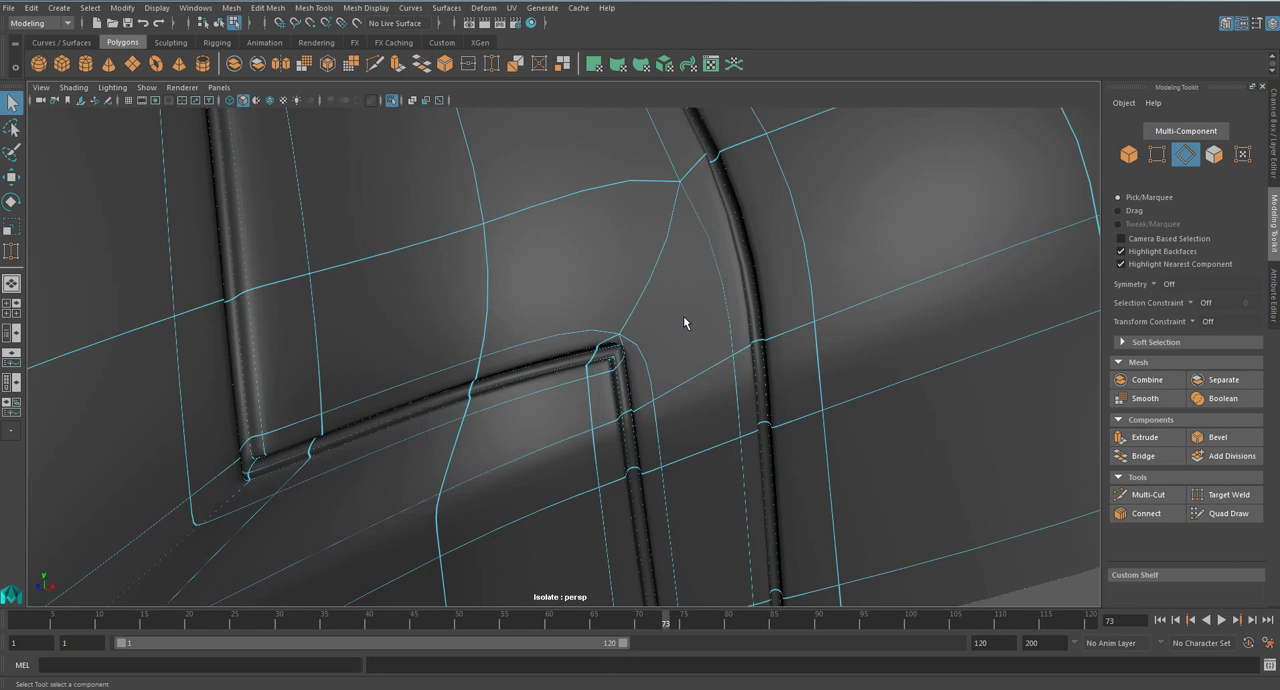
pyautogui.scroll(10, 685, 320)
pyautogui.scroll(-5, 852, 245)
# - Move the welded vertex slightly away from the stepped groove's upper corner and inspect the smoothed torso
pyautogui.moveTo(700, 254); pyautogui.dragTo(688, 273, button='right')
pyautogui.click(757, 277)
pyautogui.press('w')
pyautogui.moveTo(824, 238); pyautogui.dragTo(897, 146)
pyautogui.keyDown('alt'); pyautogui.moveTo(804, 273); pyautogui.dragTo(752, 254); pyautogui.keyUp('alt')
pyautogui.keyDown('alt'); pyautogui.moveTo(532, 236); pyautogui.dragTo(545, 288, button='middle'); pyautogui.keyUp('alt')
pyautogui.moveTo(355, 202); pyautogui.dragTo(363, 202)
pyautogui.scroll(-6, 440, 245)
pyautogui.keyDown('alt'); pyautogui.moveTo(486, 273); pyautogui.dragTo(602, 283); pyautogui.keyUp('alt')
pyautogui.moveTo(680, 289); pyautogui.dragTo(742, 229, button='right')
pyautogui.keyDown('alt'); pyautogui.moveTo(742, 229); pyautogui.dragTo(657, 327); pyautogui.keyUp('alt')
# - Connect the cross edges inside the stepped groove to run supporting edge loops along its length
pyautogui.click(622, 329)
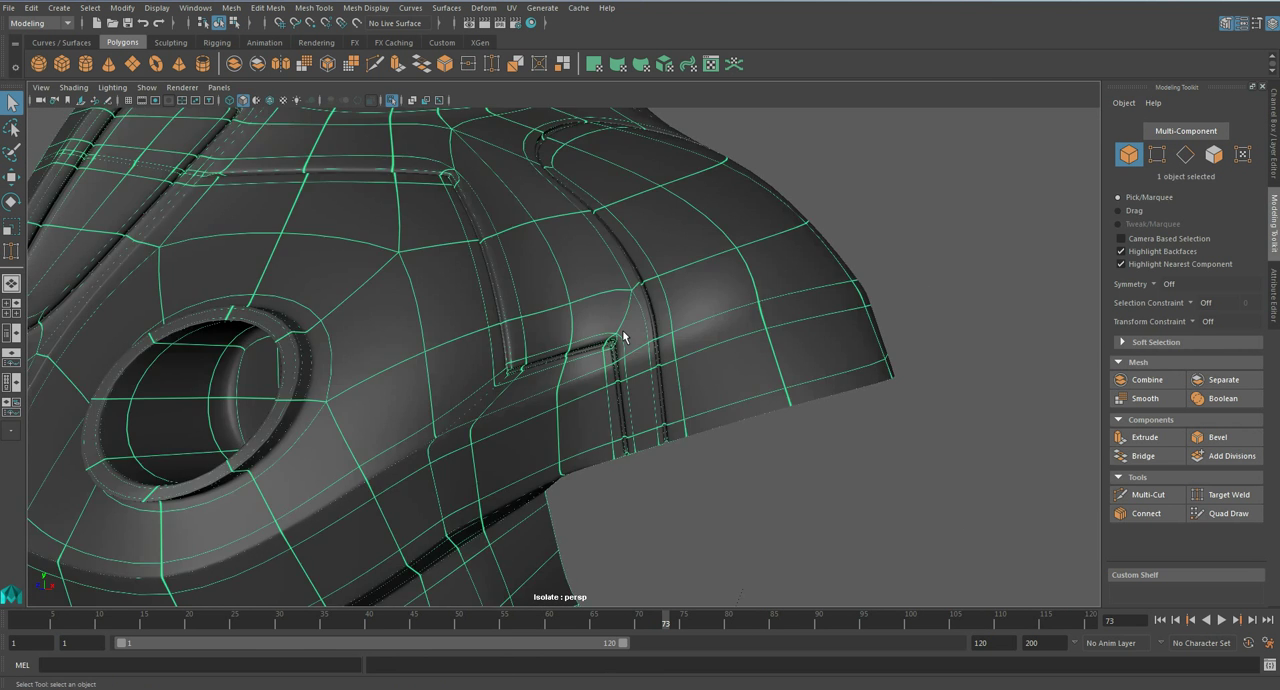
pyautogui.scroll(8, 622, 329)
pyautogui.scroll(2, 627, 312)
pyautogui.moveTo(674, 337); pyautogui.dragTo(610, 328, button='right')
pyautogui.click(1140, 515)
pyautogui.click(1138, 515)
pyautogui.keyDown('alt'); pyautogui.moveTo(214, 266); pyautogui.dragTo(238, 271); pyautogui.keyUp('alt')
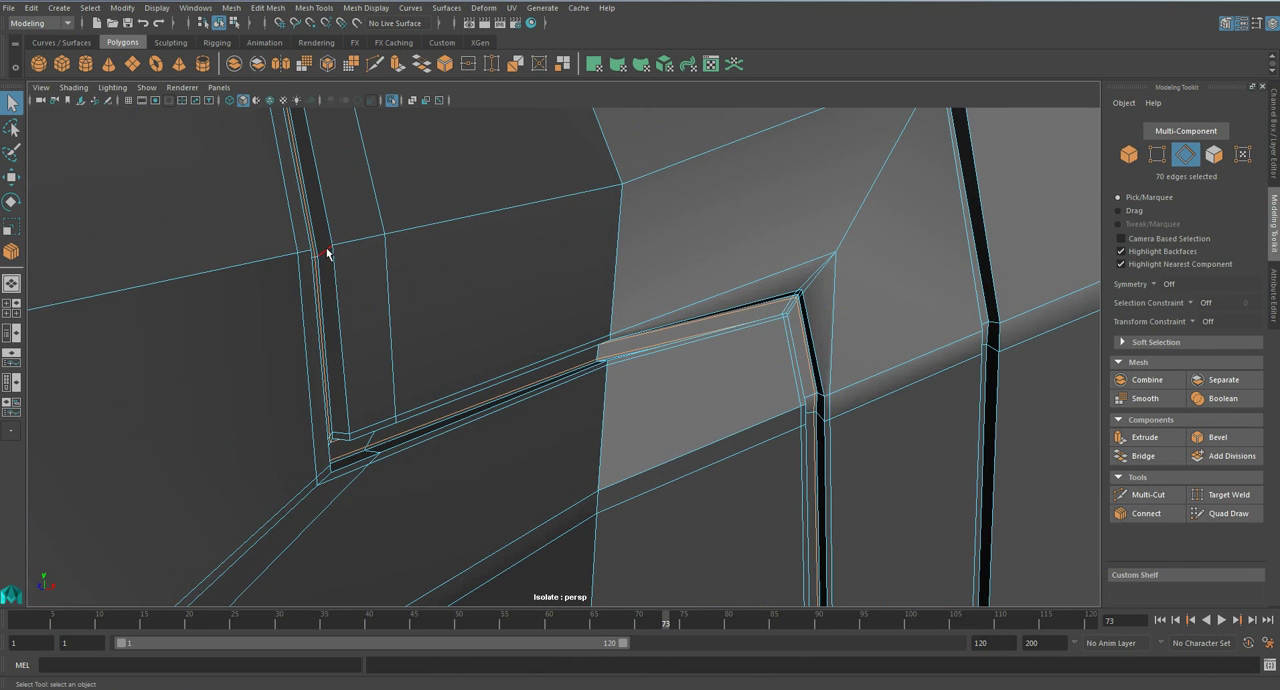
pyautogui.click(1140, 514)
pyautogui.click(1129, 517)
# - Connect the cross edges inside the neighbouring shoulder groove to run supporting edge loops along it, and inspect the result
pyautogui.keyDown('alt'); pyautogui.moveTo(735, 345); pyautogui.dragTo(430, 382); pyautogui.keyUp('alt')
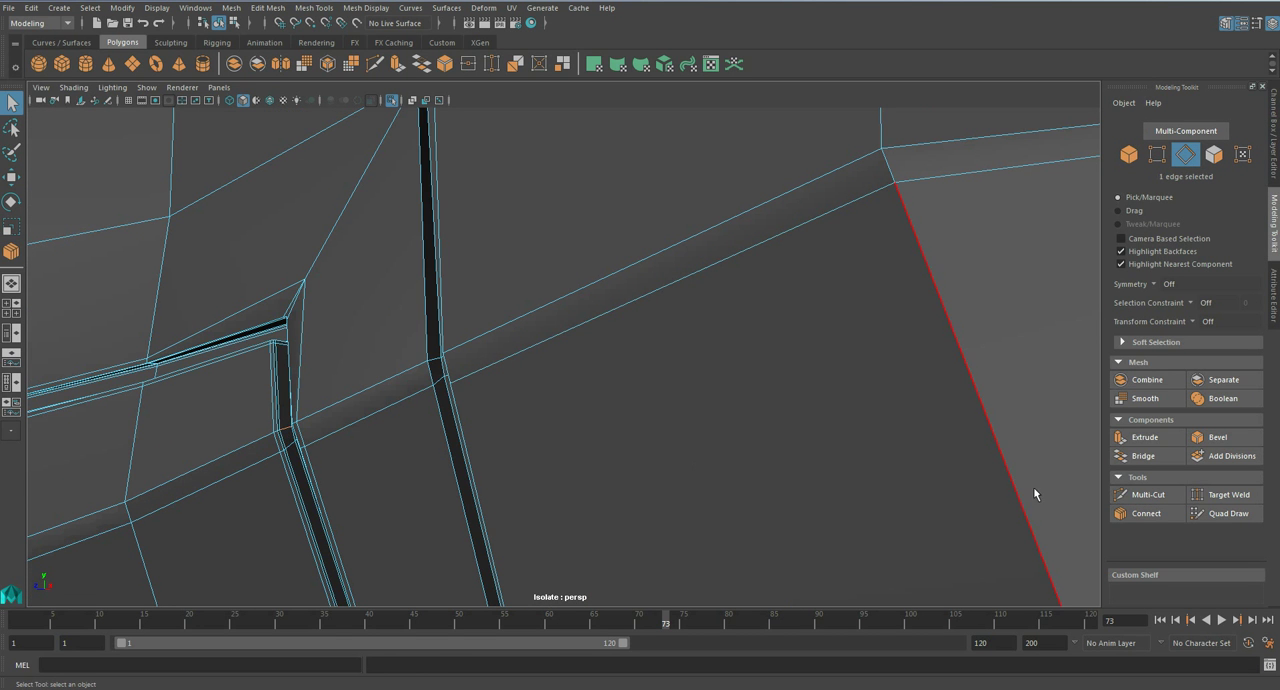
pyautogui.click(1120, 512)
pyautogui.click(1120, 512)
pyautogui.moveTo(520, 266); pyautogui.dragTo(582, 230, button='right')
pyautogui.press('f')
pyautogui.click(935, 283)
pyautogui.keyDown('alt'); pyautogui.moveTo(597, 312); pyautogui.dragTo(398, 366); pyautogui.keyUp('alt')
pyautogui.scroll(-7, 662, 328)
pyautogui.scroll(8, 556, 342)
# - Insert a supporting edge loop beside the stepped torso groove at its lower corner, undoing the misplaced loops
pyautogui.click(397, 366)
pyautogui.press('1')
pyautogui.keyDown('alt'); pyautogui.moveTo(397, 366); pyautogui.dragTo(497, 377, button='middle'); pyautogui.keyUp('alt')
pyautogui.scroll(10, 495, 374)
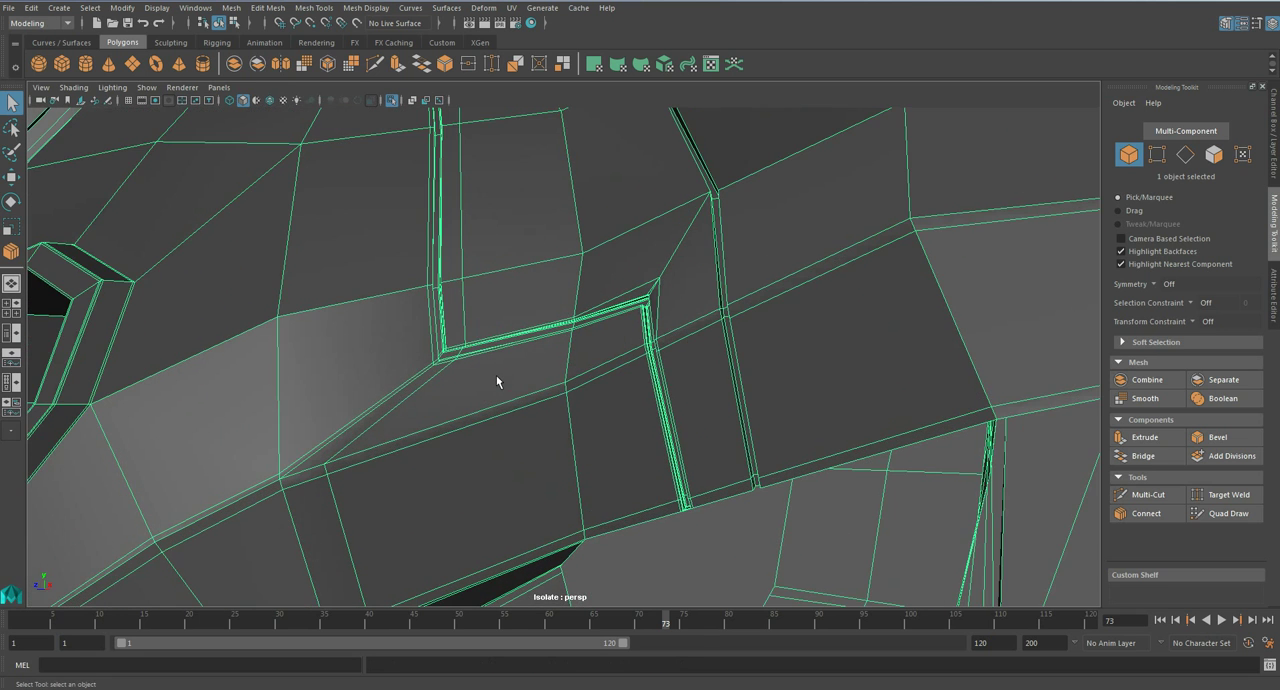
pyautogui.keyDown('alt'); pyautogui.moveTo(498, 328); pyautogui.dragTo(519, 335); pyautogui.keyUp('alt')
pyautogui.scroll(-4, 540, 335)
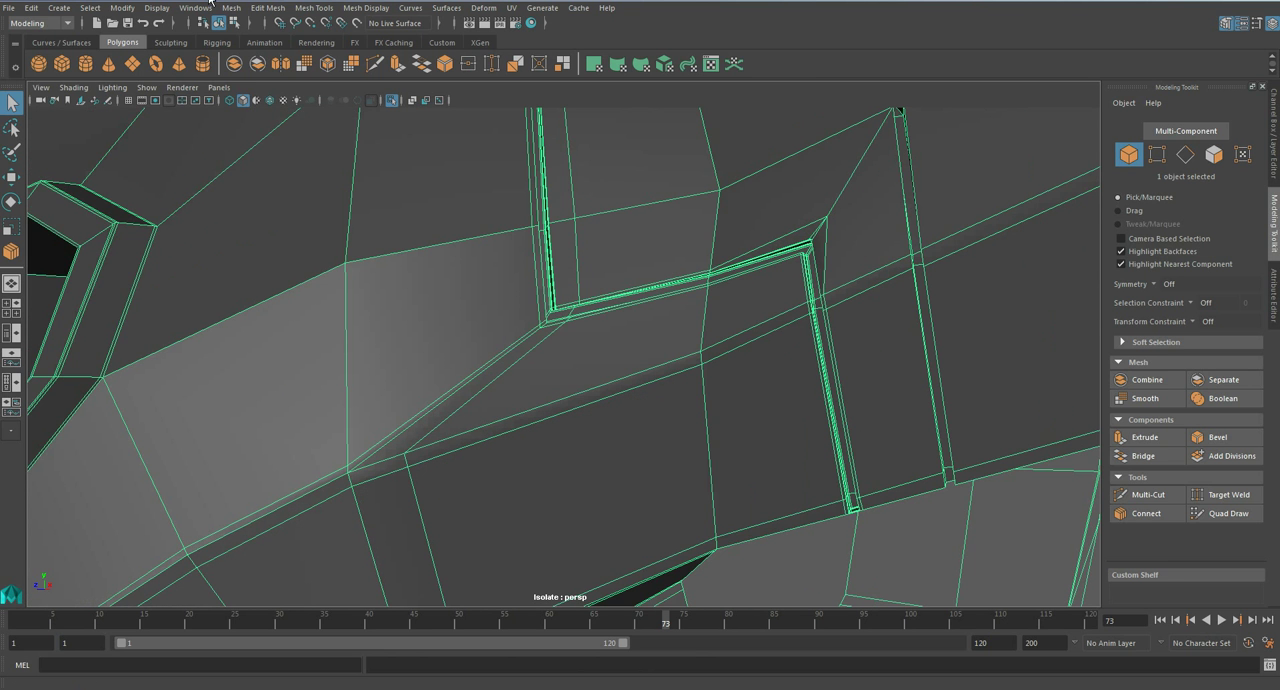
pyautogui.click(307, 8)
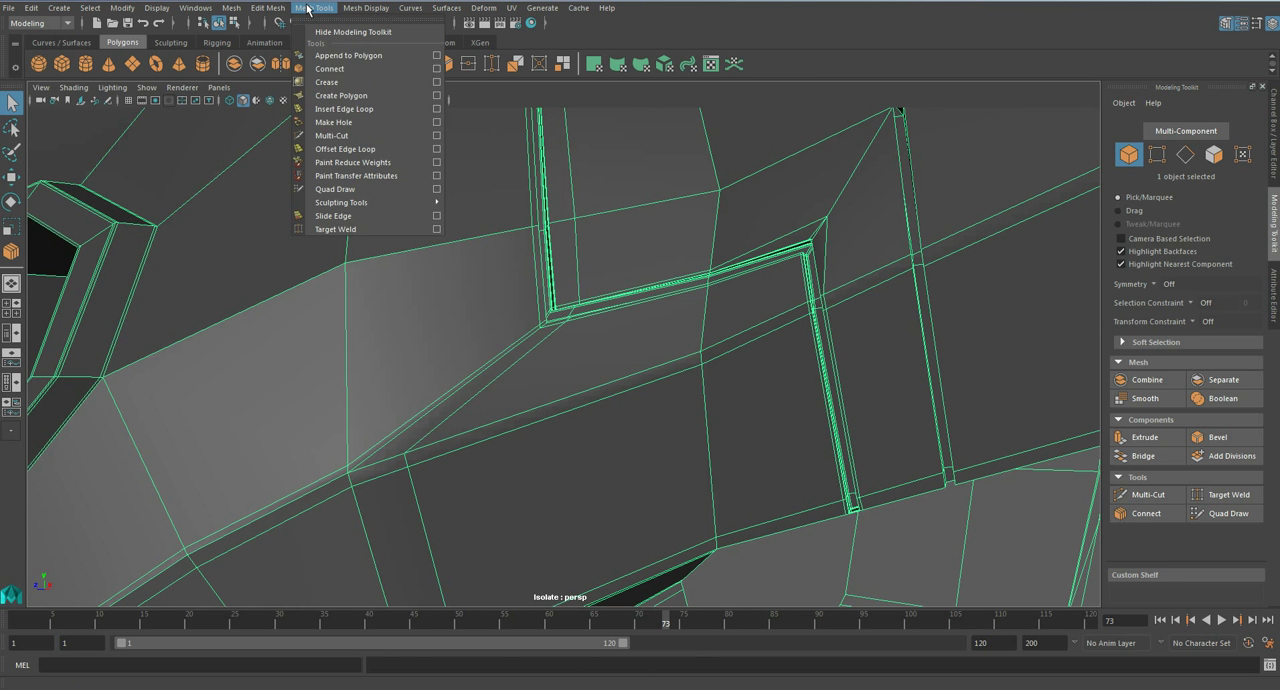
pyautogui.click(345, 110)
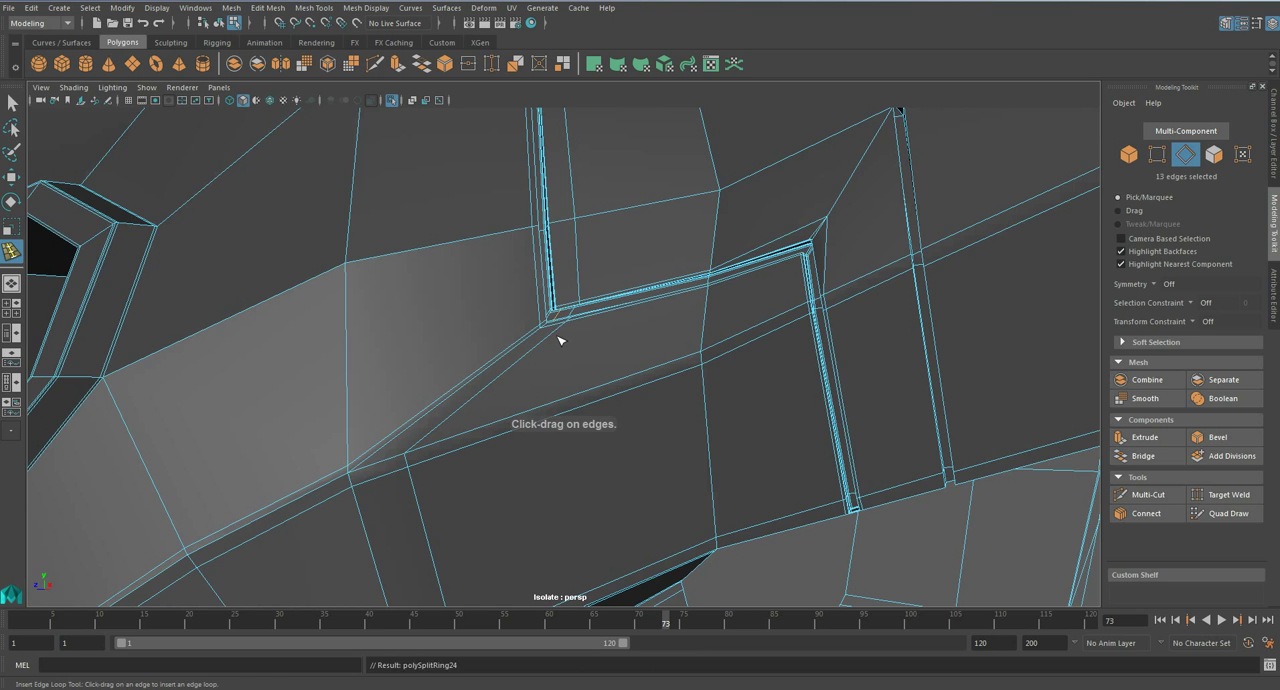
pyautogui.hotkey('ctrl', 'z')
pyautogui.scroll(6, 560, 341)
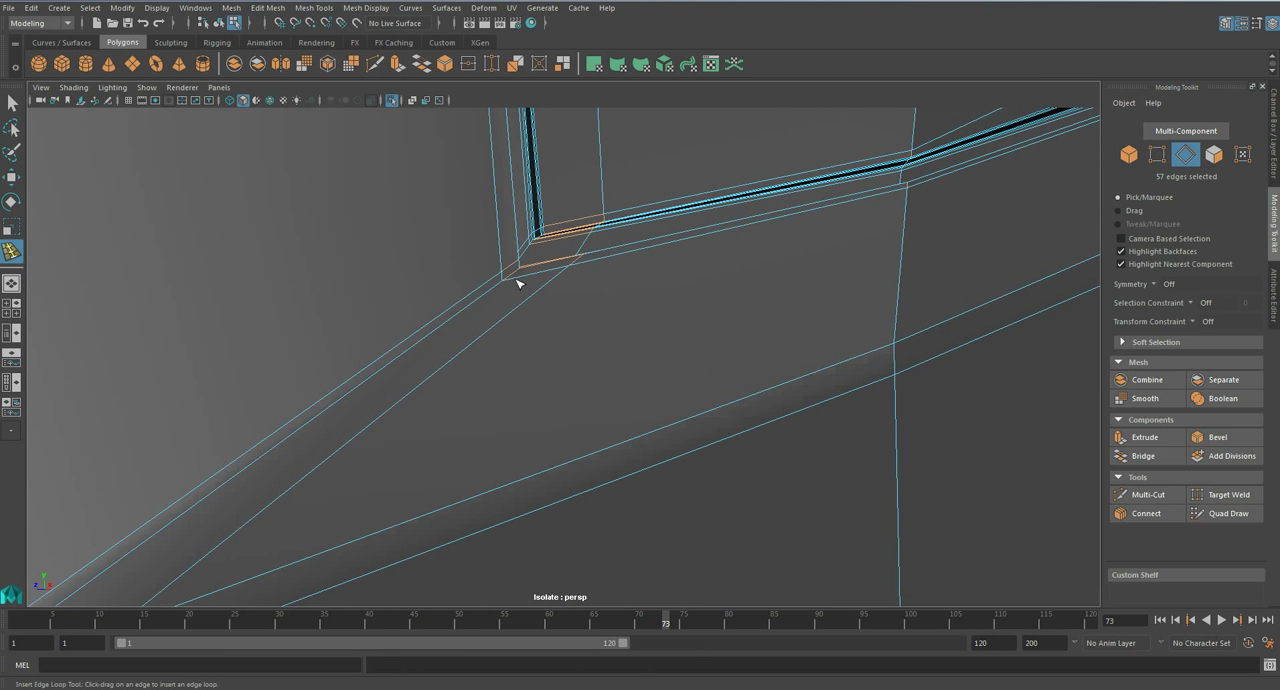
pyautogui.moveTo(523, 278); pyautogui.dragTo(519, 279)
pyautogui.keyDown('alt'); pyautogui.moveTo(519, 279); pyautogui.dragTo(514, 321); pyautogui.keyUp('alt')
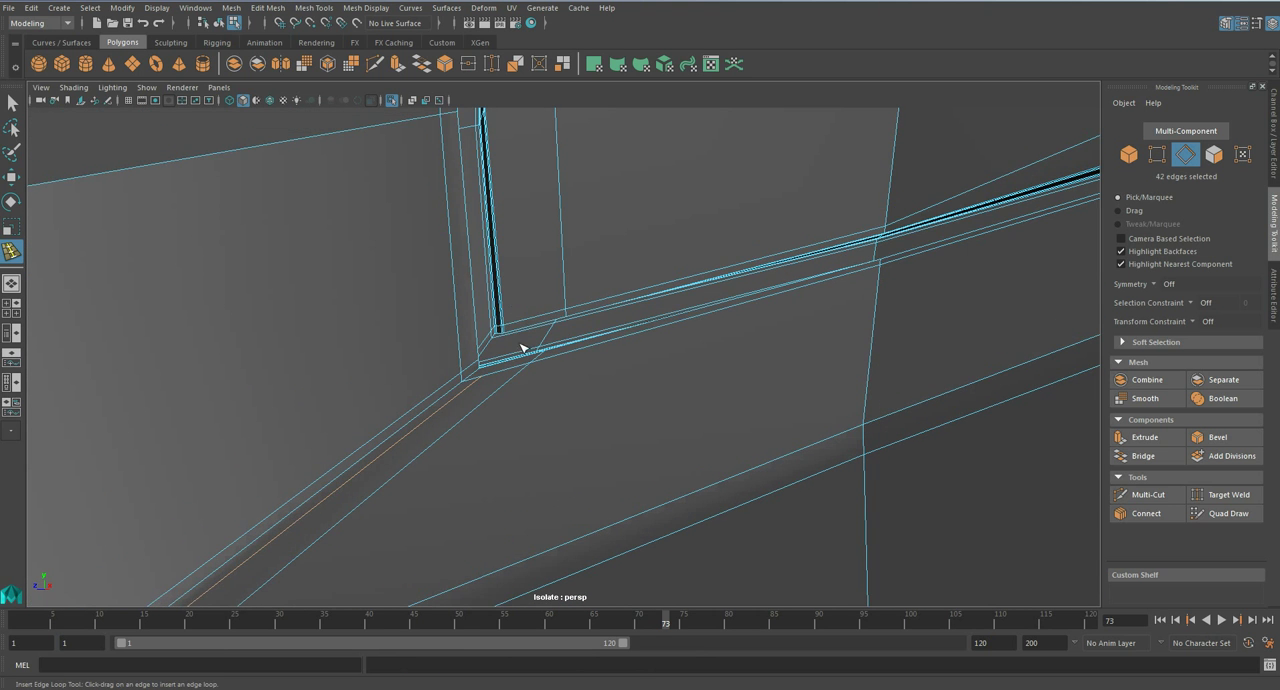
pyautogui.hotkey('ctrl', 'z')
# - Frame the vertex beside the stepped groove's lower corner and examine the corner with smoothing on
pyautogui.scroll(4, 523, 350)
pyautogui.press('3')
pyautogui.scroll(3, 460, 362)
pyautogui.press('1')
pyautogui.press('q')
pyautogui.moveTo(312, 326); pyautogui.dragTo(263, 333, button='right')
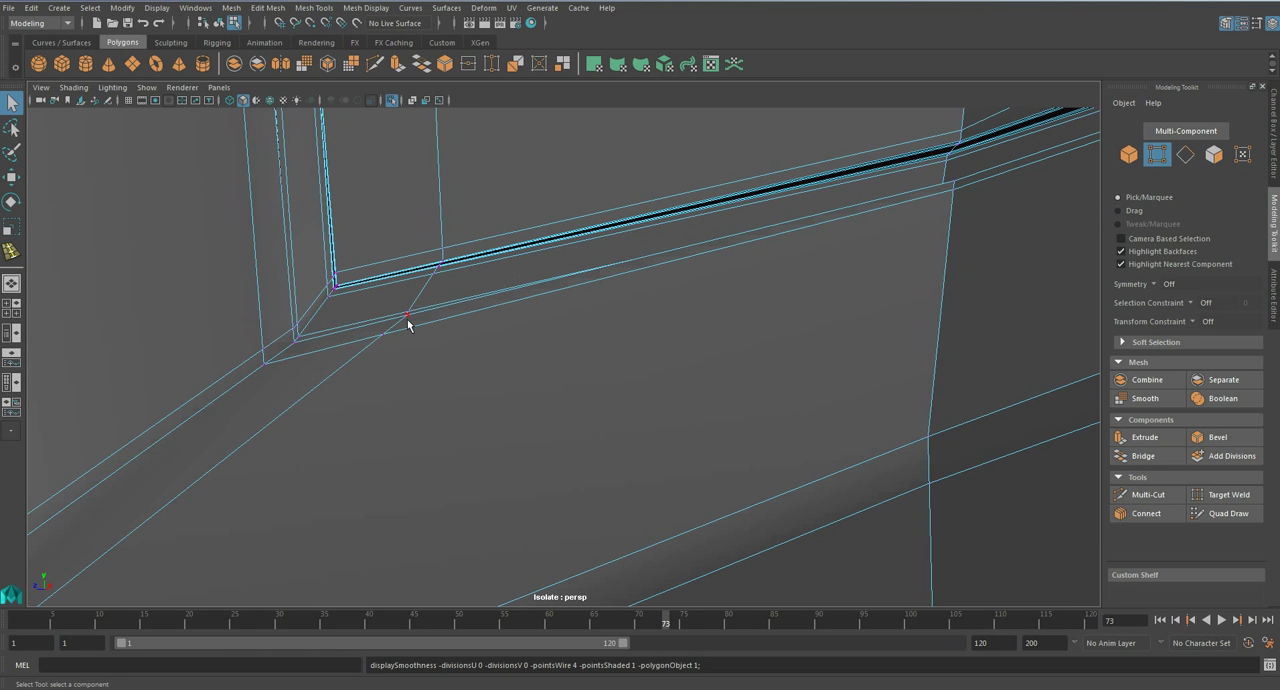
pyautogui.press('f')
pyautogui.keyDown('alt'); pyautogui.moveTo(416, 341); pyautogui.dragTo(479, 353); pyautogui.keyUp('alt')
pyautogui.scroll(5, 479, 357)
pyautogui.press('3')
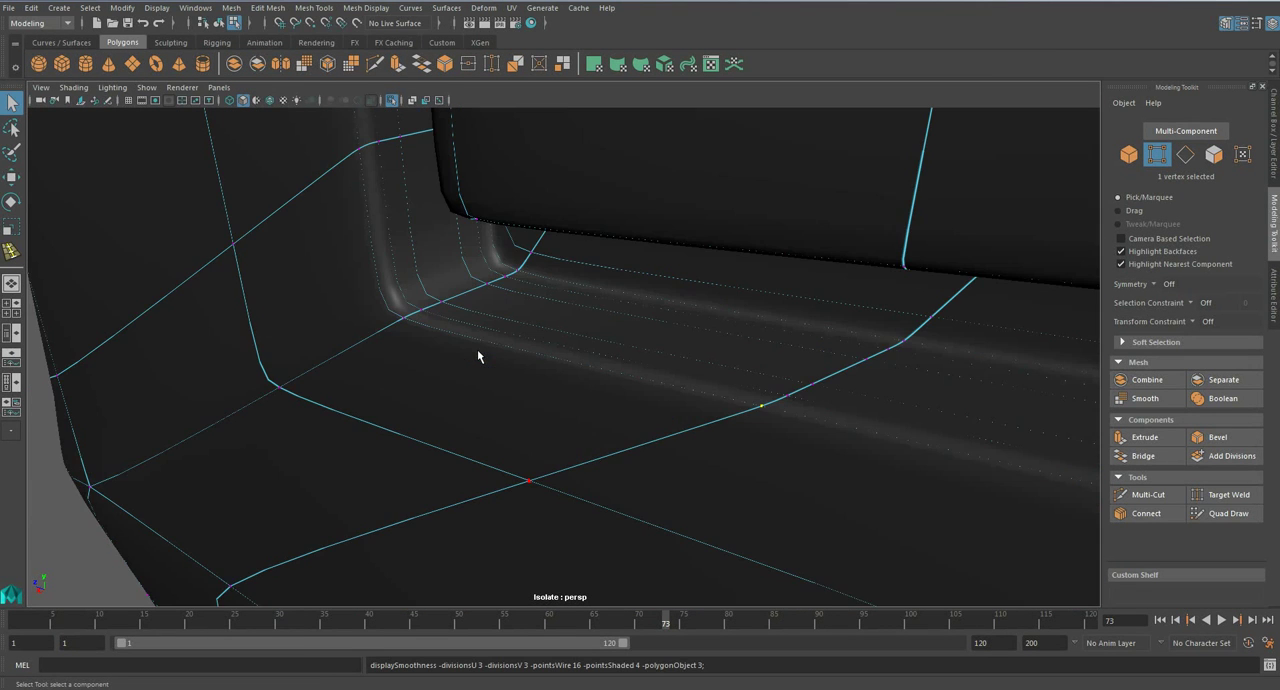
# - Try to insert an edge loop across the stepped groove close to its lower corner
pyautogui.press('1')
pyautogui.click(309, 21)
pyautogui.click(365, 94)
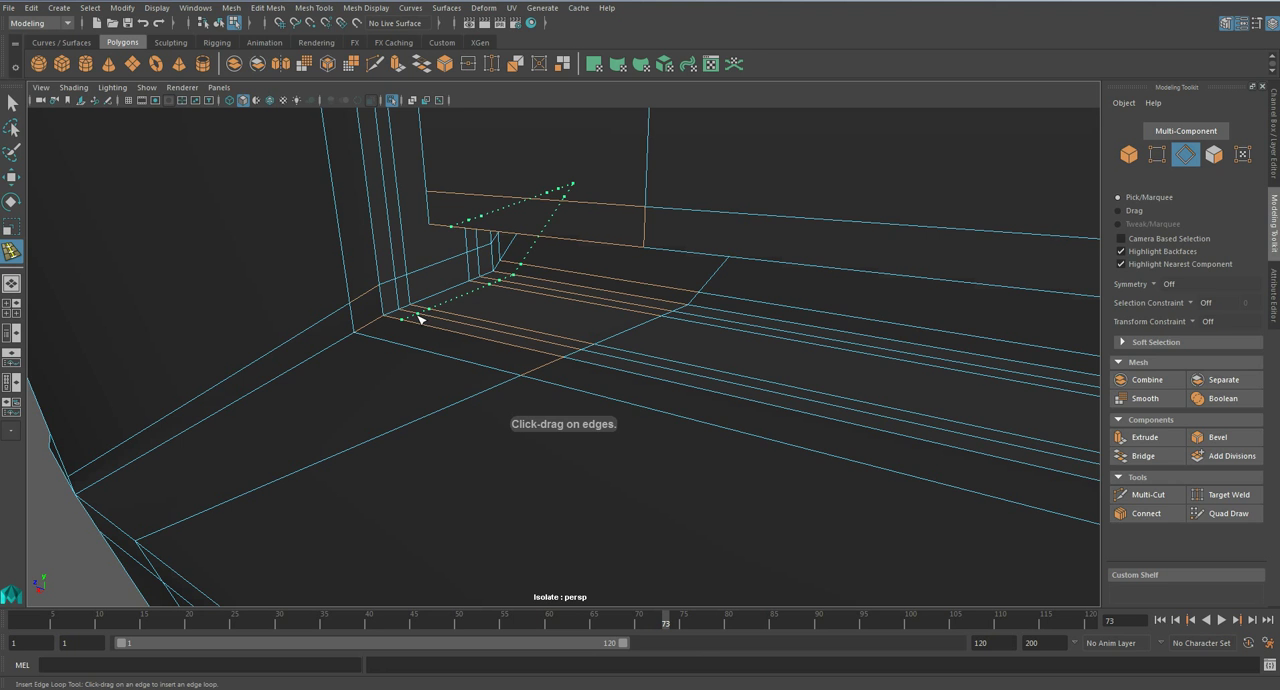
pyautogui.hotkey('ctrl', 'z')
# - Try to reposition the individual vertices around the groove's lower corner
pyautogui.press('q')
pyautogui.moveTo(412, 320); pyautogui.dragTo(359, 319, button='right')
pyautogui.click(357, 331)
pyautogui.press('w')
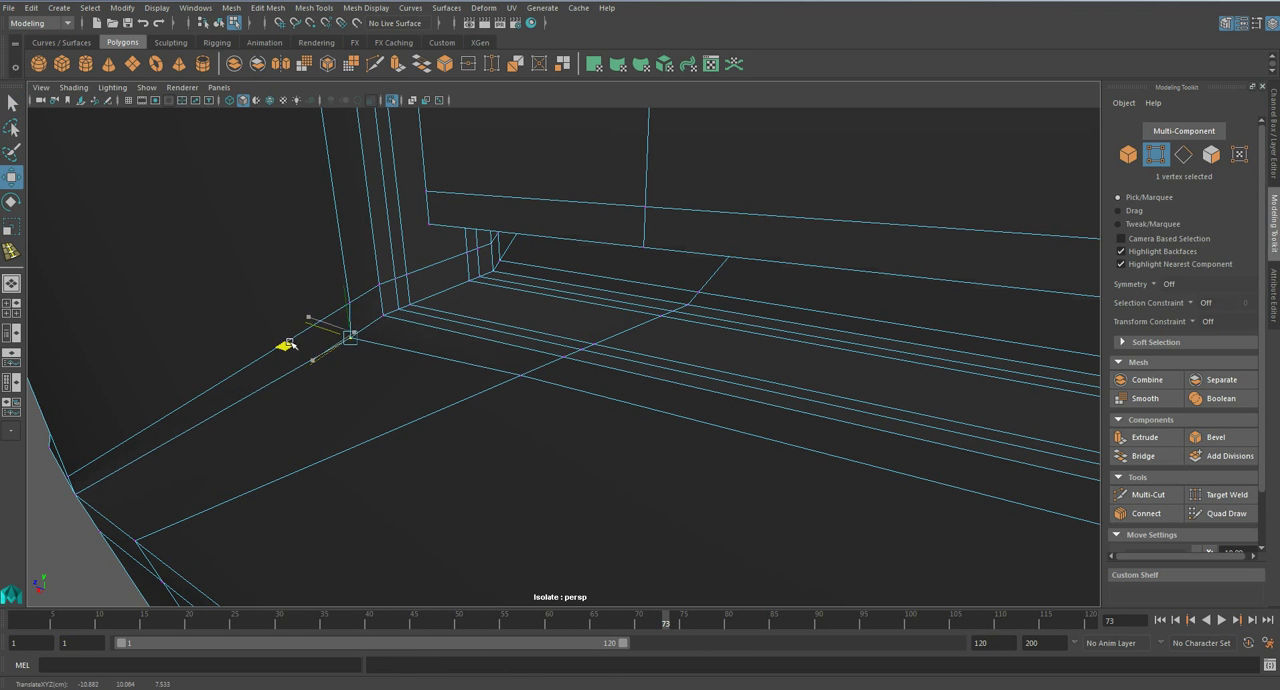
pyautogui.click(382, 316)
pyautogui.moveTo(313, 326); pyautogui.dragTo(495, 363, button='middle')
pyautogui.moveTo(497, 363); pyautogui.dragTo(441, 400)
pyautogui.hotkey('ctrl', 'z')
pyautogui.press('q')
pyautogui.click(519, 378)
pyautogui.press('w')
pyautogui.hotkey('ctrl', 'z')
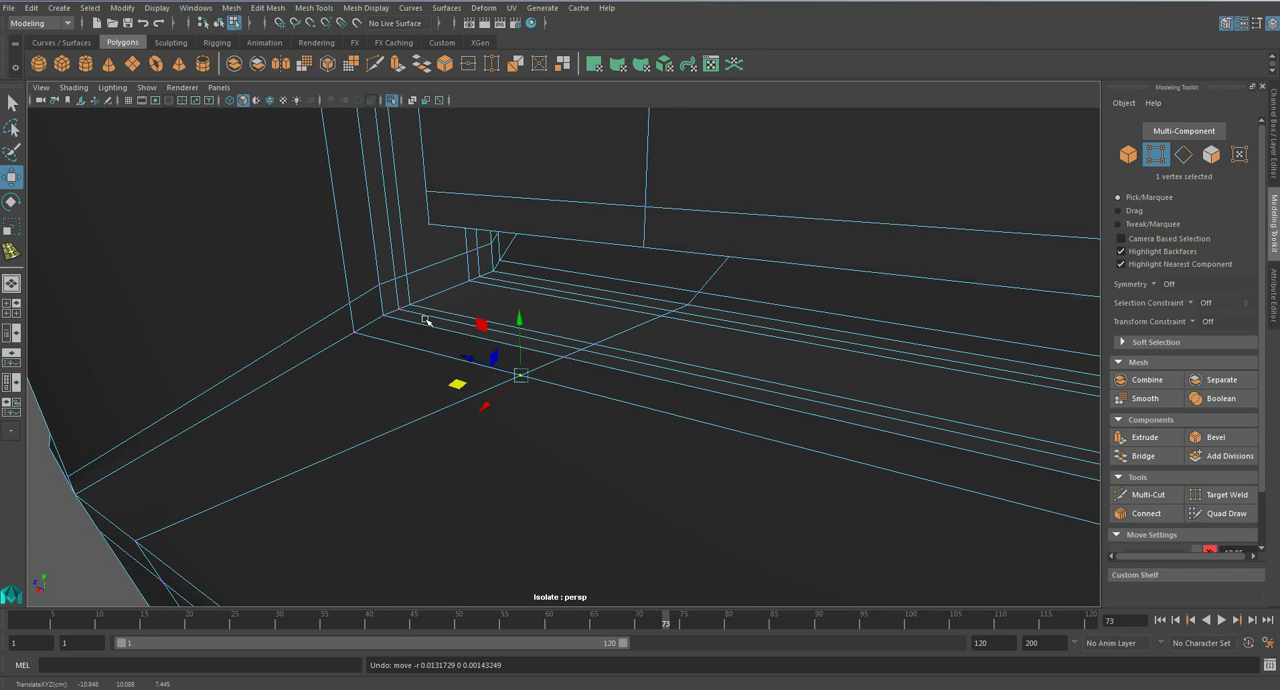
# - Examine the groove corner in wireframe and shaded display, with smoothing on and off
pyautogui.press('4')
pyautogui.press('3')
pyautogui.press('1')
pyautogui.press('q')
pyautogui.keyDown('alt'); pyautogui.moveTo(399, 347); pyautogui.dragTo(520, 323); pyautogui.keyUp('alt')
pyautogui.moveTo(480, 326); pyautogui.dragTo(540, 303, button='right')
pyautogui.scroll(-6, 542, 352)
pyautogui.press('5')
pyautogui.scroll(-2, 540, 348)
pyautogui.scroll(-4, 541, 352)
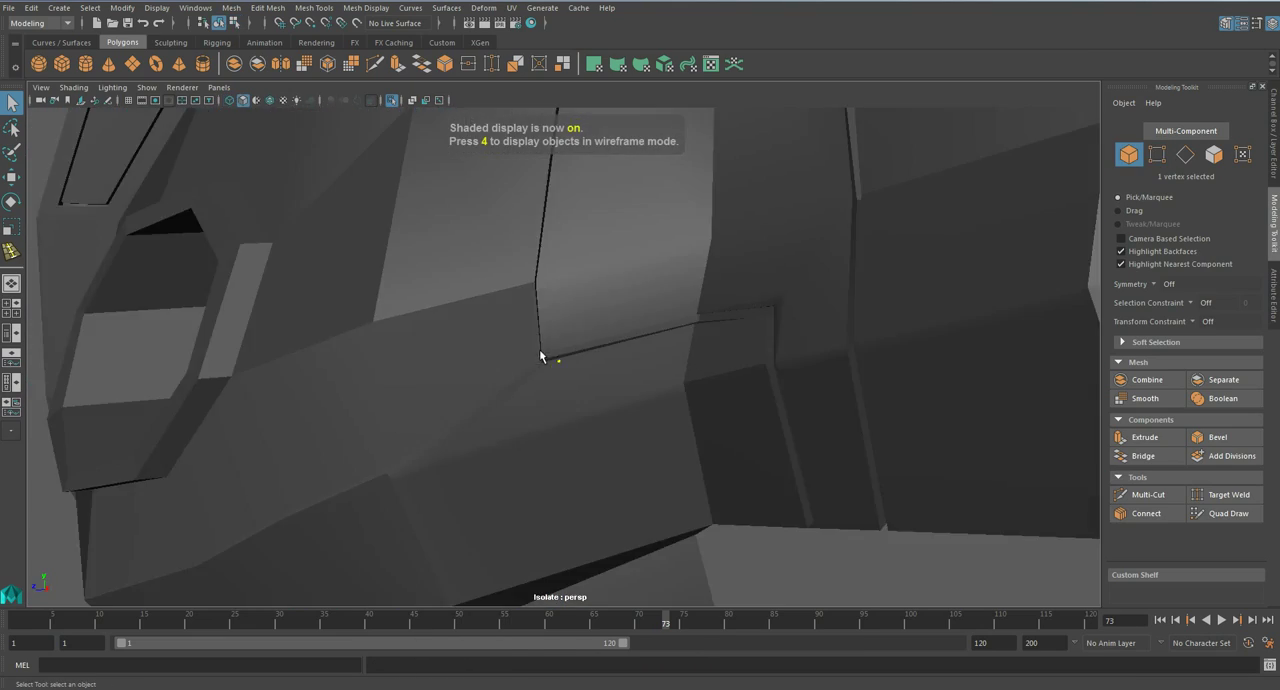
# - Smooth the torso piece, bring back the rest of the armour from isolation and save the scene
pyautogui.click(542, 353)
pyautogui.press('3')
pyautogui.scroll(-8, 542, 353)
pyautogui.click(398, 338)
pyautogui.keyDown('alt'); pyautogui.moveTo(475, 350); pyautogui.dragTo(587, 365); pyautogui.keyUp('alt')
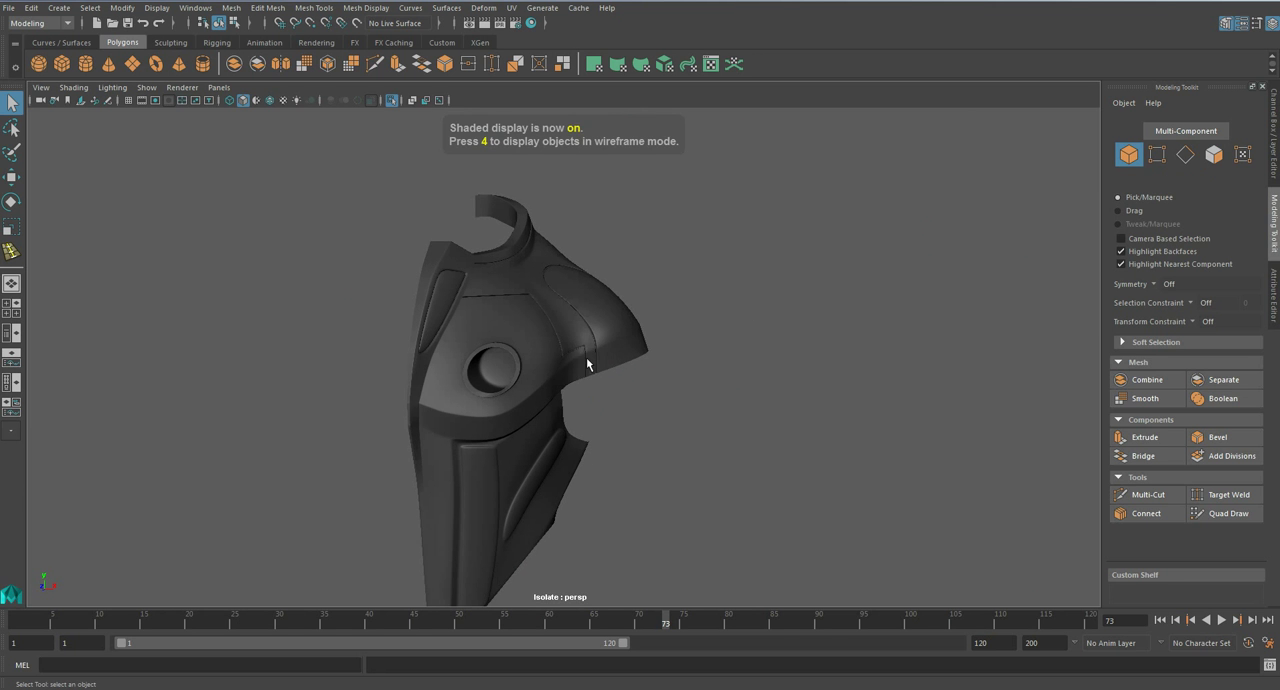
pyautogui.hotkey('ctrl', '1')
pyautogui.hotkey('ctrl', 's')
# - Connect the cross edges inside the shoulder pad's rim groove to run supporting edge loops along it
pyautogui.click(592, 361)
pyautogui.click(600, 325)
pyautogui.keyDown('alt'); pyautogui.moveTo(599, 325); pyautogui.dragTo(646, 357); pyautogui.keyUp('alt')
pyautogui.press('1')
pyautogui.scroll(4, 646, 357)
pyautogui.keyDown('alt'); pyautogui.moveTo(646, 357); pyautogui.dragTo(497, 409, button='middle'); pyautogui.keyUp('alt')
pyautogui.scroll(6, 497, 409)
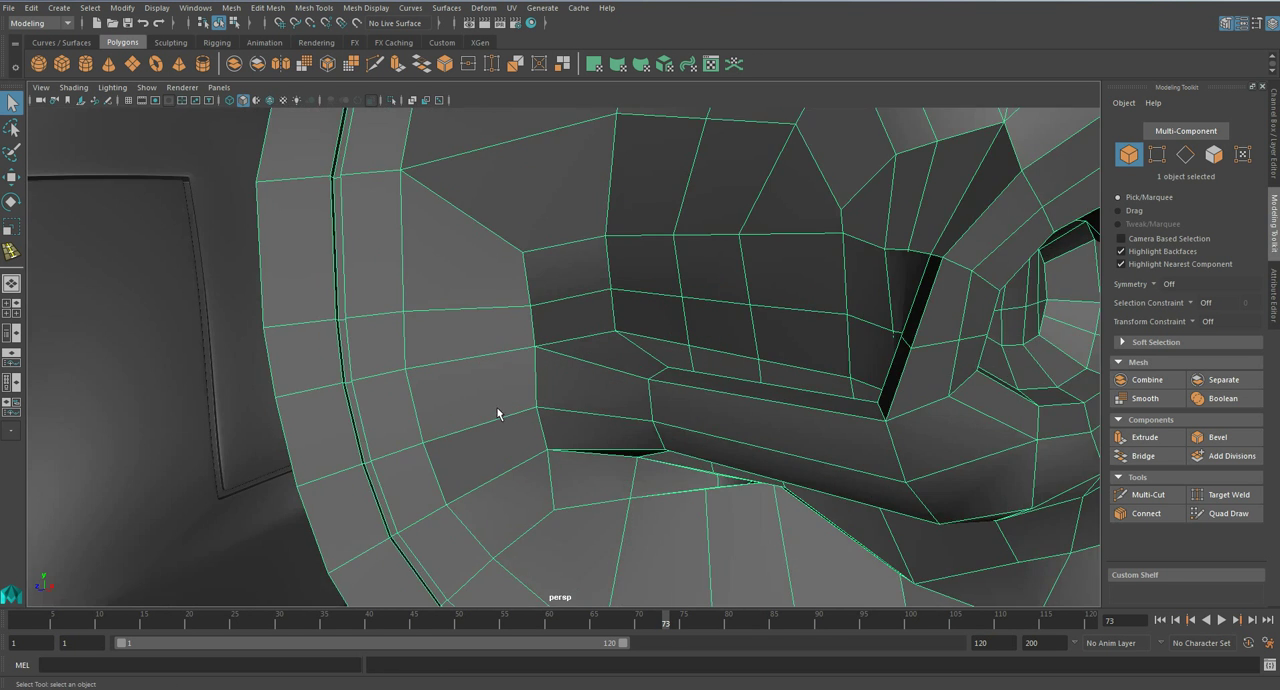
pyautogui.moveTo(356, 351); pyautogui.dragTo(362, 278, button='right')
pyautogui.scroll(5, 320, 288)
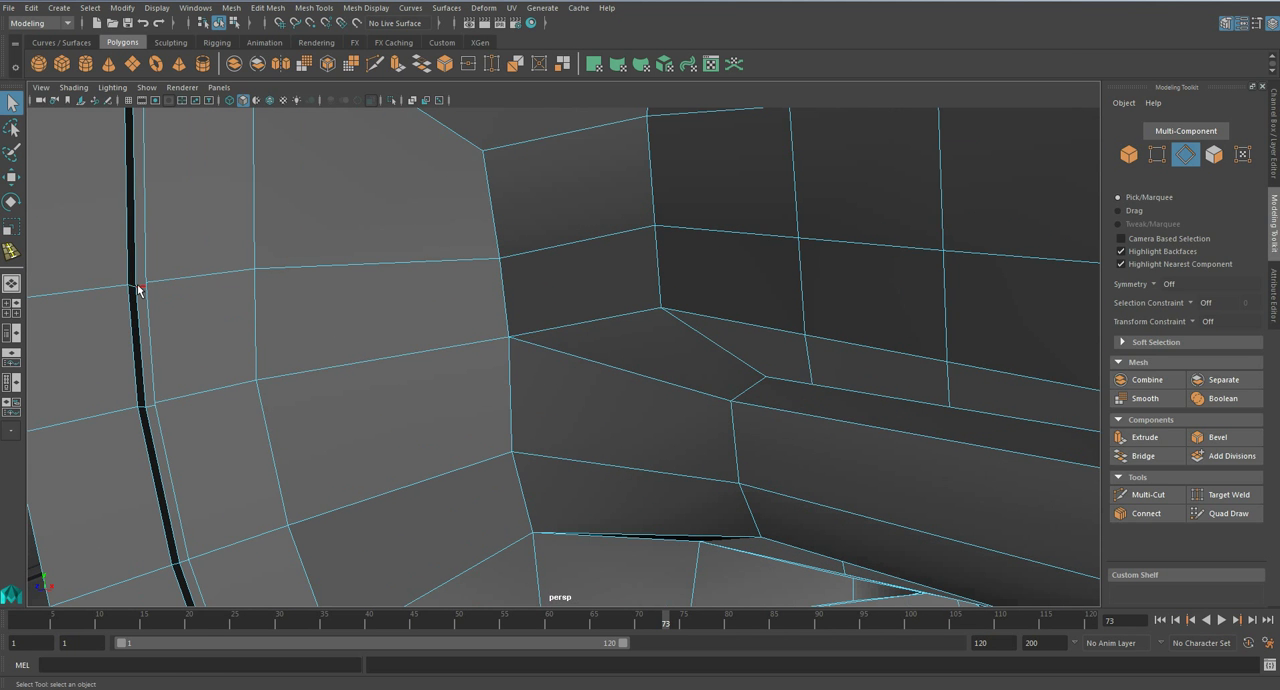
pyautogui.click(1137, 519)
pyautogui.press('q')
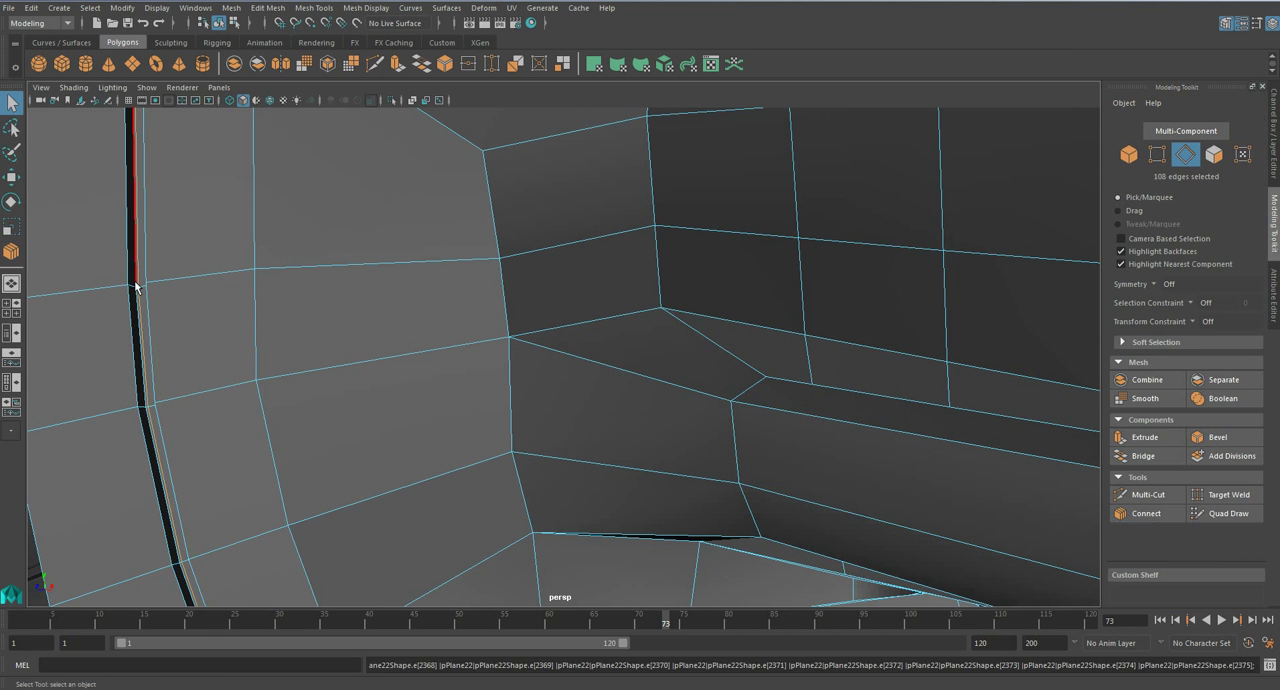
pyautogui.click(134, 286)
pyautogui.click(480, 412)
pyautogui.keyDown('alt'); pyautogui.moveTo(506, 403); pyautogui.dragTo(331, 410); pyautogui.keyUp('alt')
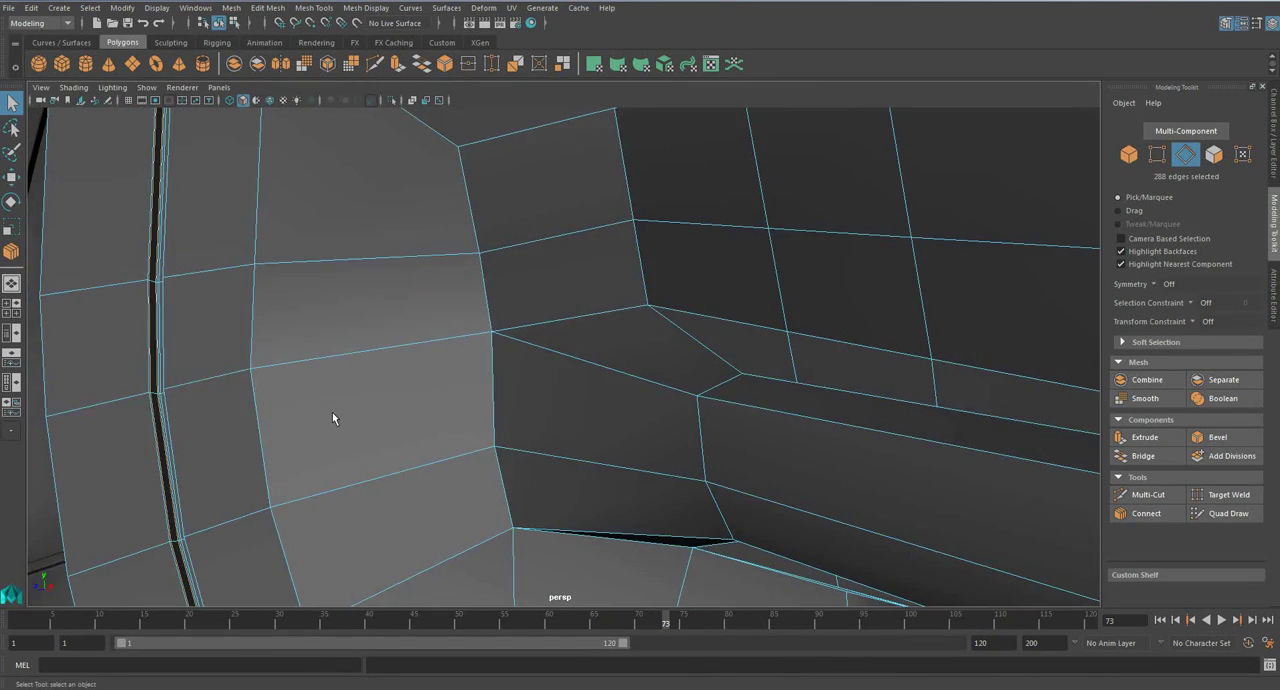
# - Connect the edges across the shoulder pad's outer rim band with 2 segments and a pinch of 1.20, and smooth the pad
pyautogui.press('3')
pyautogui.scroll(-5, 336, 420)
pyautogui.press('f')
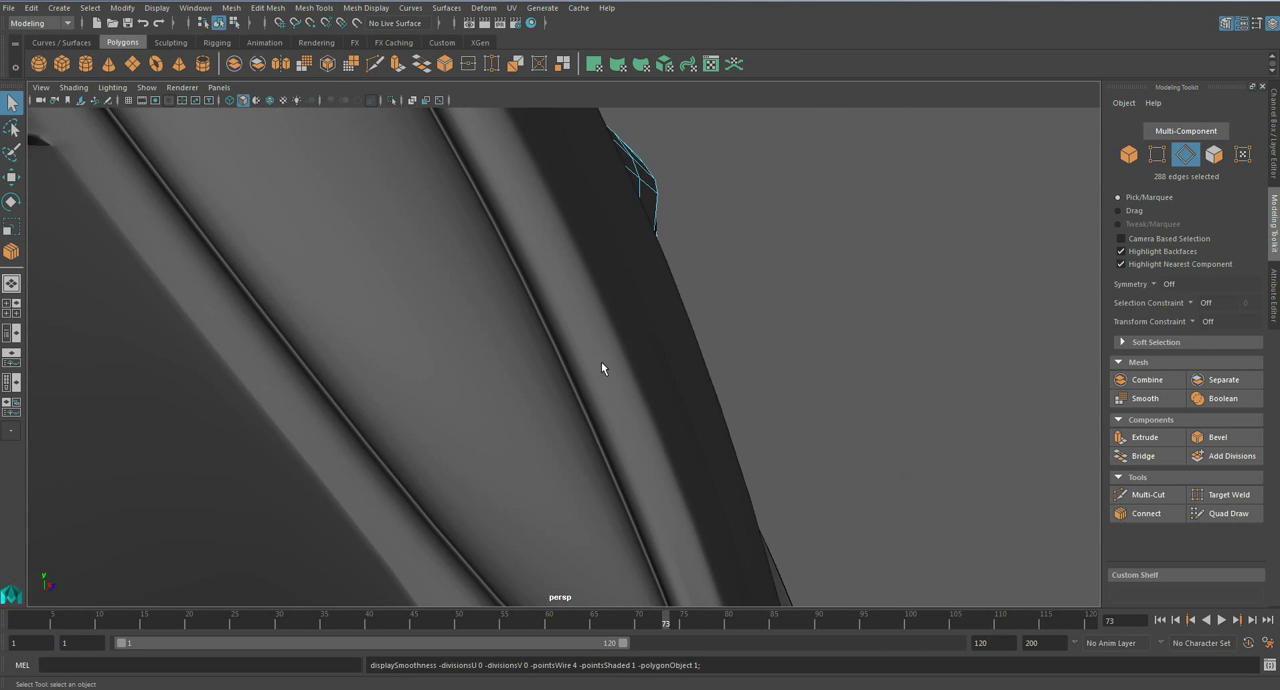
pyautogui.press('1')
pyautogui.click(1147, 514)
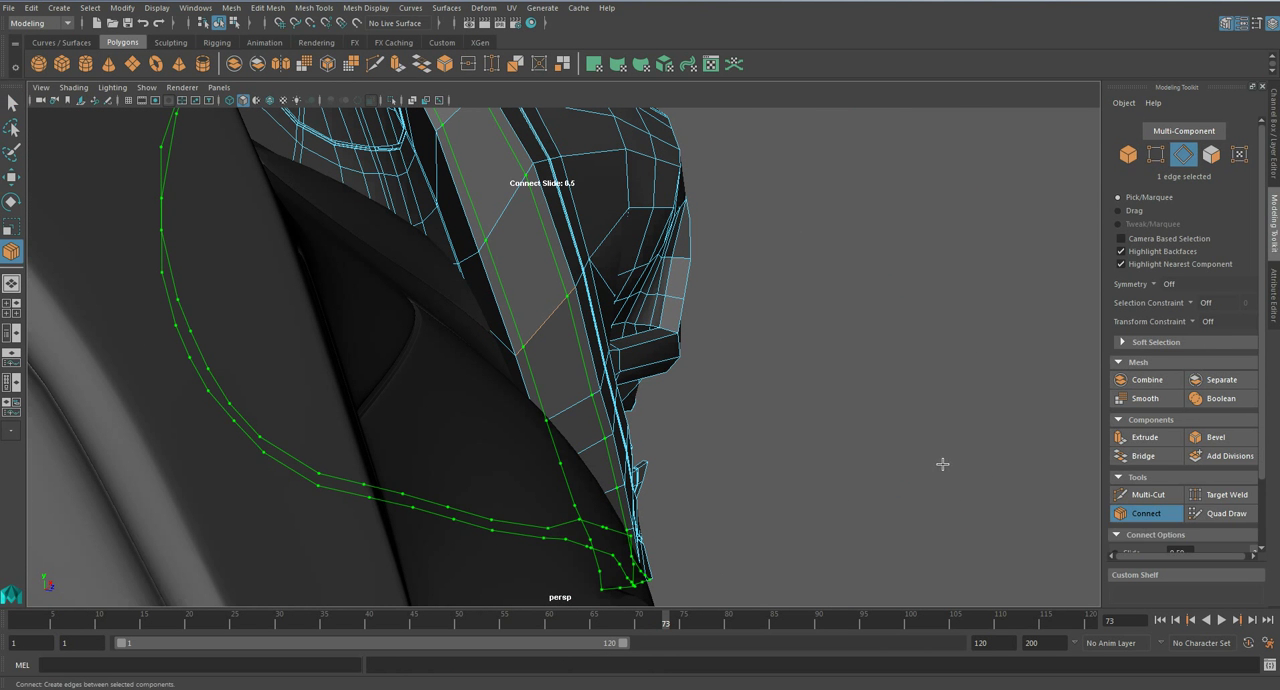
pyautogui.click(590, 411)
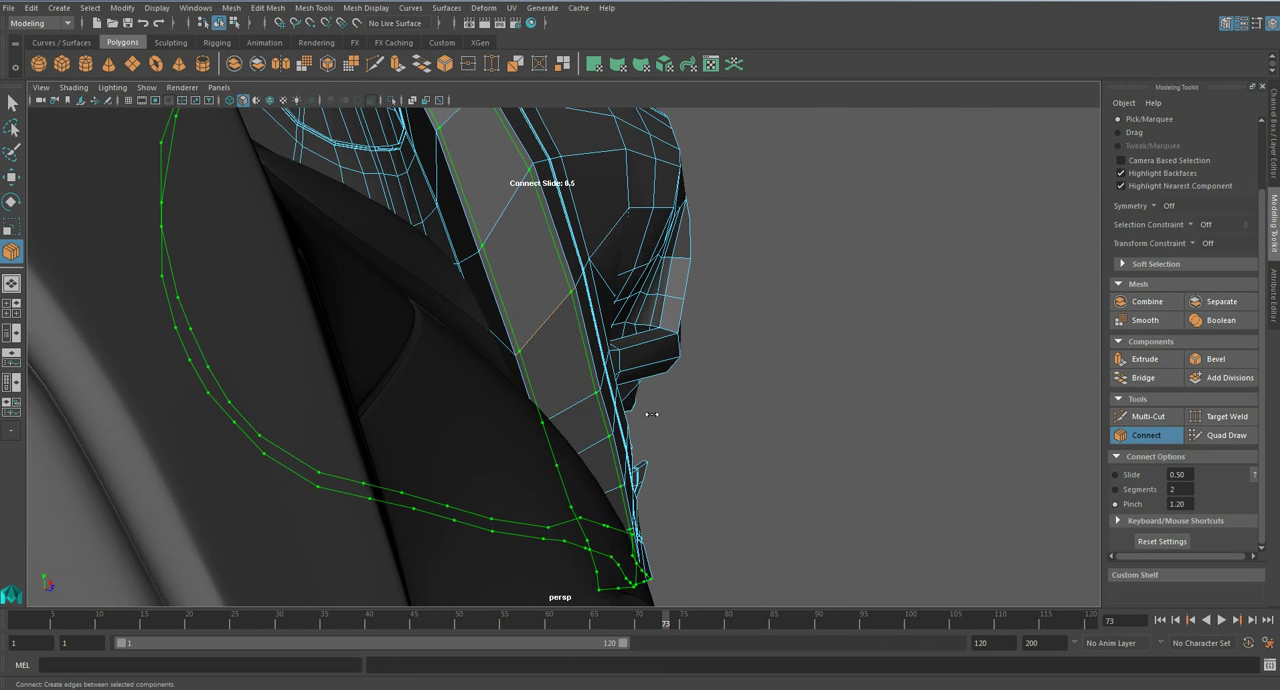
pyautogui.press('q')
pyautogui.keyDown('alt'); pyautogui.moveTo(668, 408); pyautogui.dragTo(617, 415); pyautogui.keyUp('alt')
pyautogui.press('3')
# - Insert supporting edge loops beside the grooves where they cross near the top of the shoulder pad
pyautogui.moveTo(497, 304); pyautogui.dragTo(558, 275, button='right')
pyautogui.scroll(-5, 724, 335)
pyautogui.keyDown('alt'); pyautogui.moveTo(724, 335); pyautogui.dragTo(586, 429); pyautogui.keyUp('alt')
pyautogui.scroll(5, 593, 428)
pyautogui.click(593, 433)
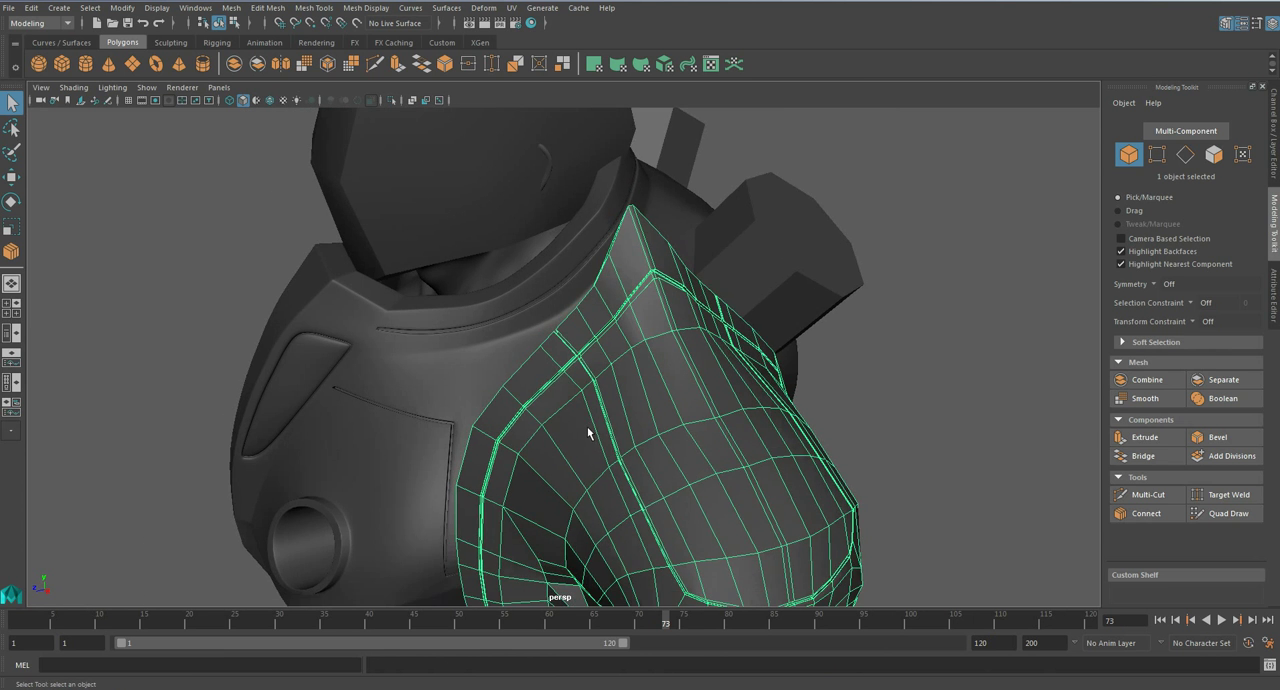
pyautogui.scroll(6, 586, 429)
pyautogui.click(312, 8)
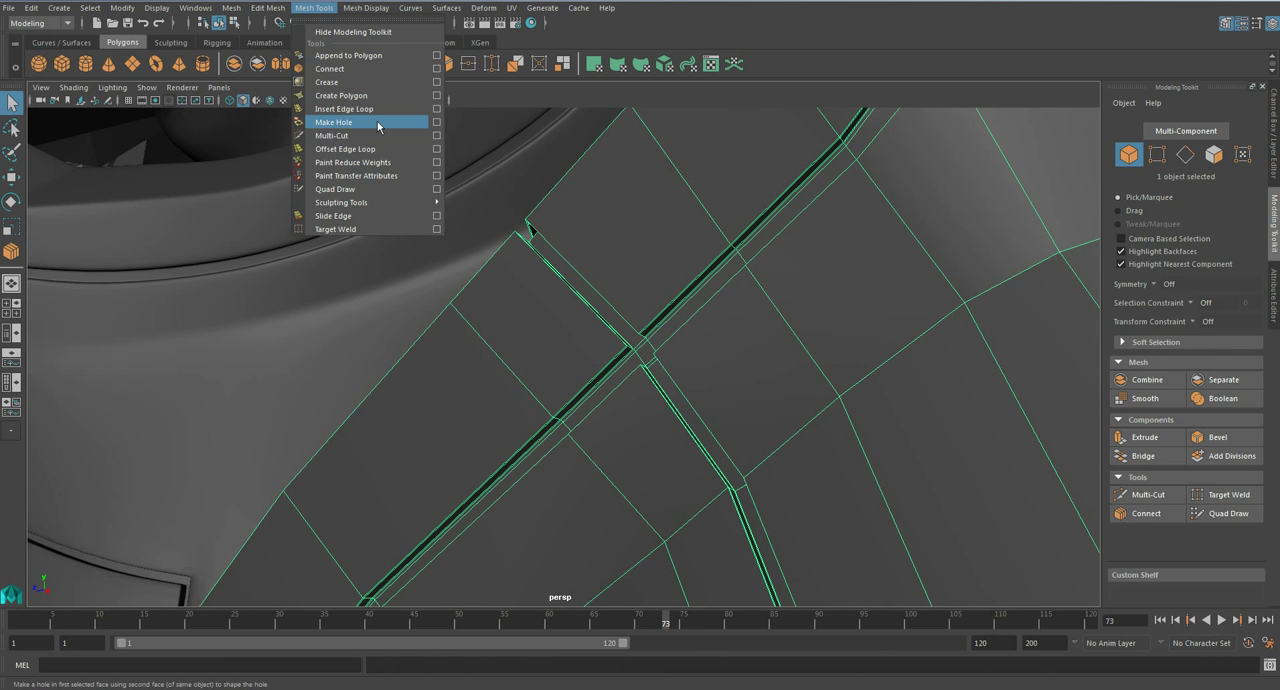
pyautogui.click(340, 110)
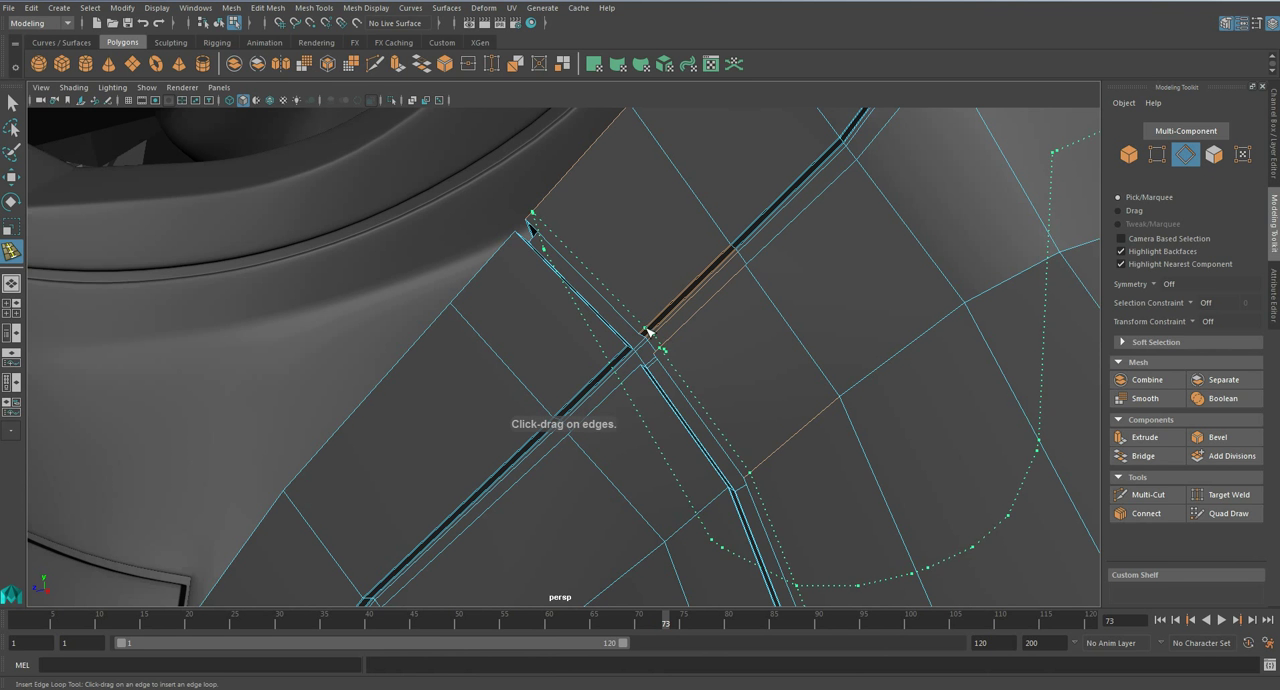
pyautogui.click(640, 370)
pyautogui.click(621, 340)
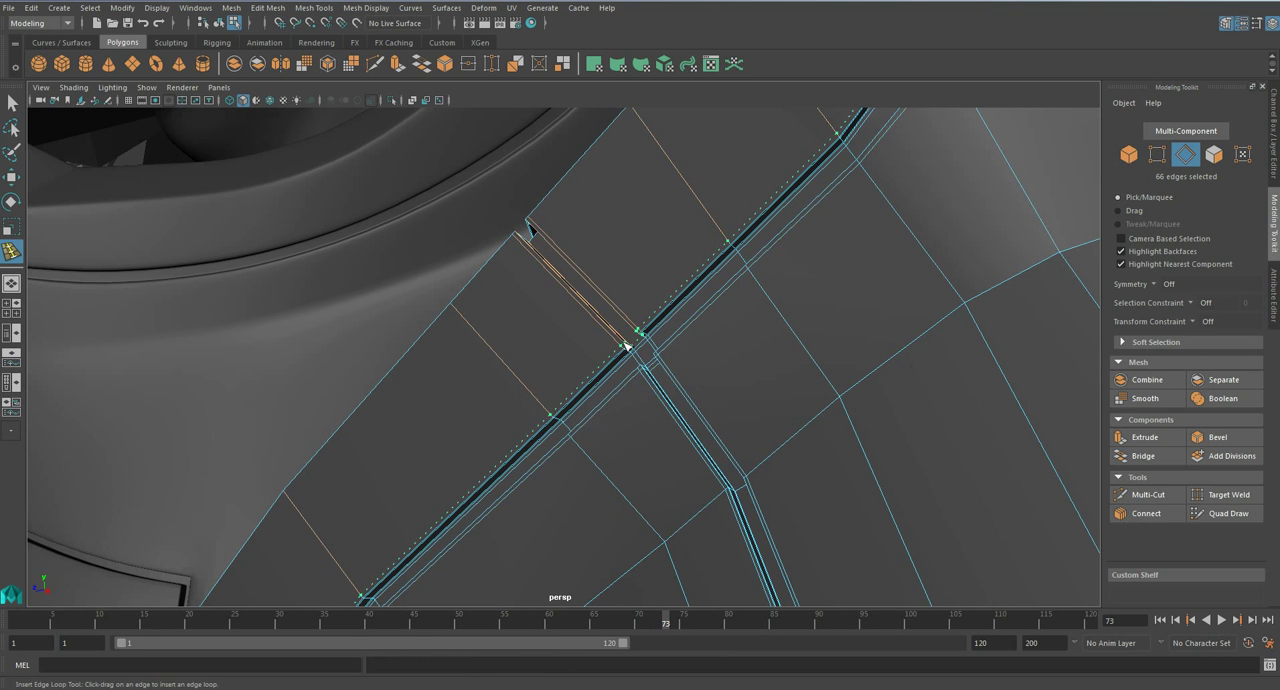
# - Smooth the shoulder pad, inspect its crossing grooves and the full figure, and save the scene
pyautogui.press('3')
pyautogui.press('q')
pyautogui.moveTo(601, 349); pyautogui.dragTo(672, 308, button='right')
pyautogui.scroll(-7, 672, 308)
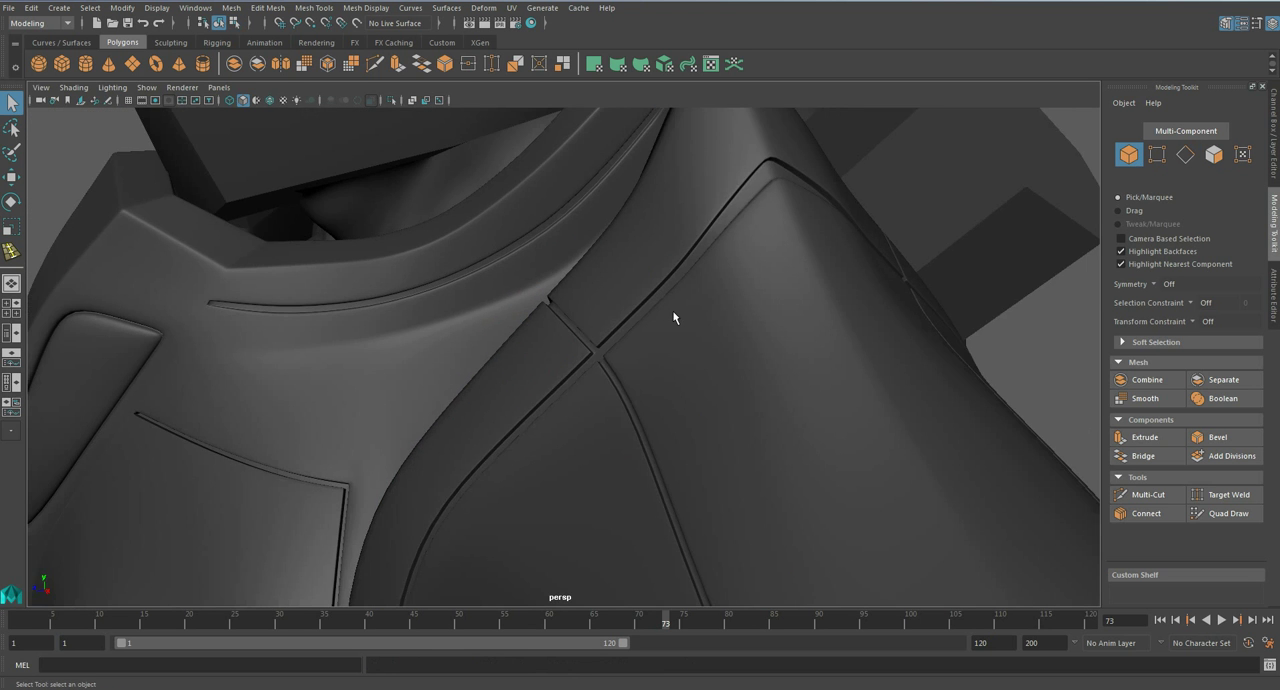
pyautogui.keyDown('alt'); pyautogui.moveTo(639, 393); pyautogui.dragTo(682, 334); pyautogui.keyUp('alt')
pyautogui.scroll(-5, 729, 370)
pyautogui.scroll(-3, 673, 304)
pyautogui.keyDown('alt'); pyautogui.moveTo(499, 502); pyautogui.dragTo(544, 294, button='middle'); pyautogui.keyUp('alt')
pyautogui.hotkey('ctrl', 's')
pyautogui.press('Return')
pyautogui.scroll(3, 565, 350)
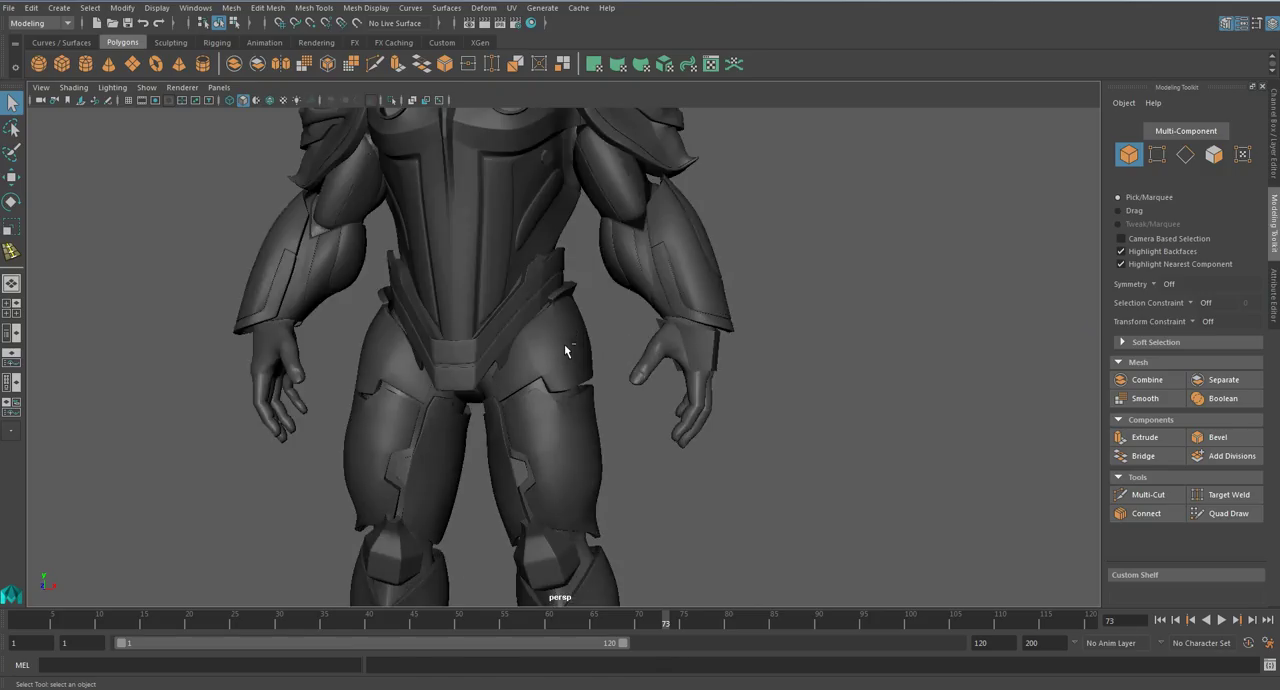
pyautogui.scroll(-3, 565, 346)
pyautogui.keyDown('alt'); pyautogui.moveTo(558, 325); pyautogui.dragTo(561, 426, button='middle'); pyautogui.keyUp('alt')
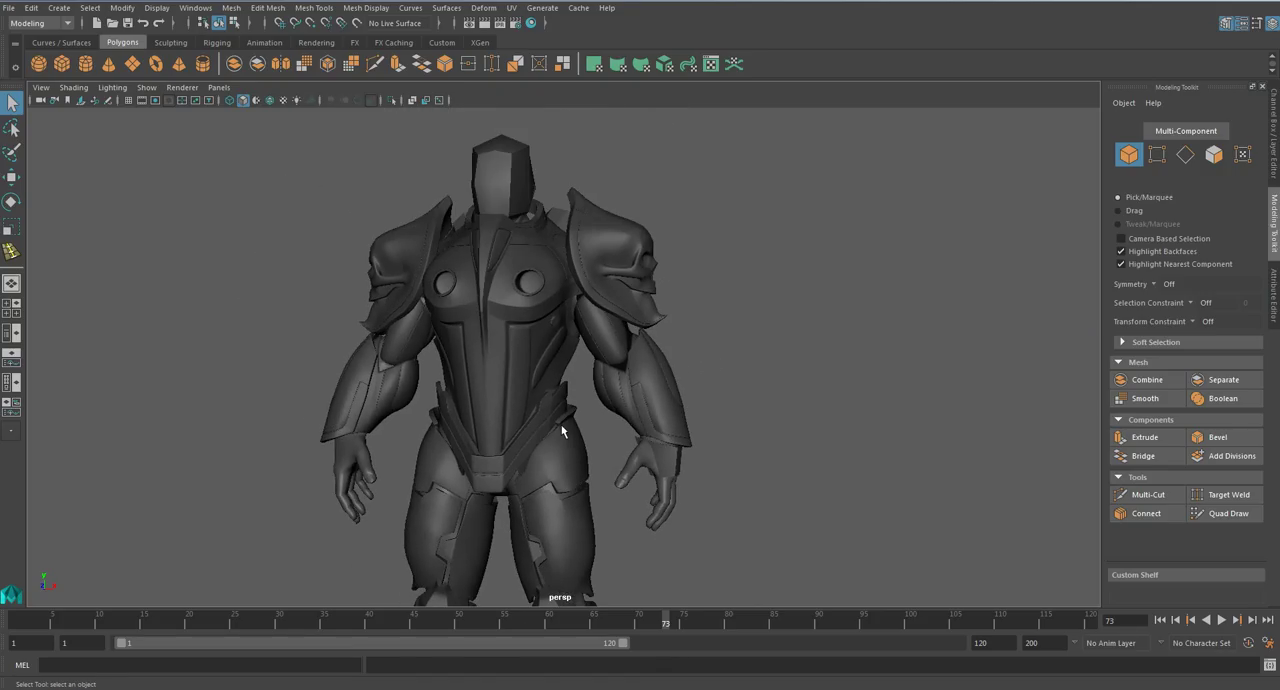
# - Insert supporting edge loops at the upper corners of the inset chest panel next to the collar
pyautogui.keyDown('alt'); pyautogui.moveTo(502, 374); pyautogui.dragTo(463, 363); pyautogui.keyUp('alt')
pyautogui.keyDown('alt'); pyautogui.moveTo(508, 267); pyautogui.dragTo(588, 358, button='middle'); pyautogui.keyUp('alt')
pyautogui.scroll(8, 556, 393)
pyautogui.click(556, 393)
pyautogui.scroll(5, 588, 358)
pyautogui.click(313, 8)
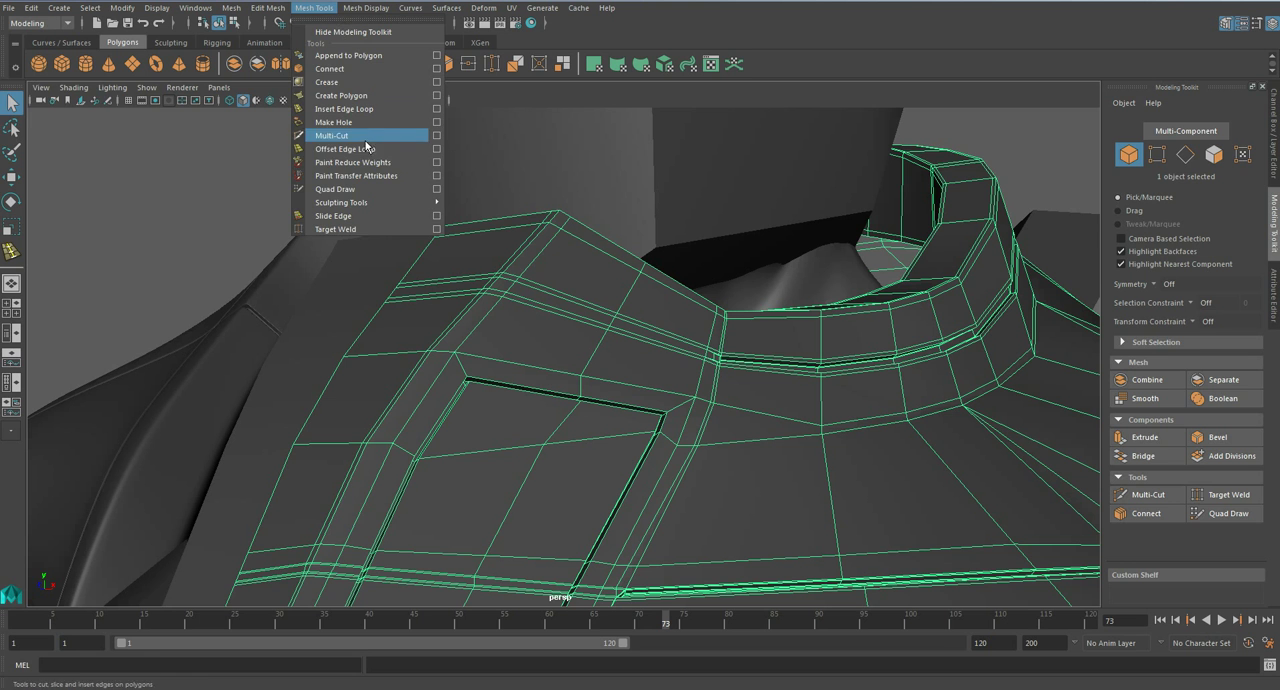
pyautogui.click(340, 140)
pyautogui.click(313, 8)
pyautogui.click(360, 121)
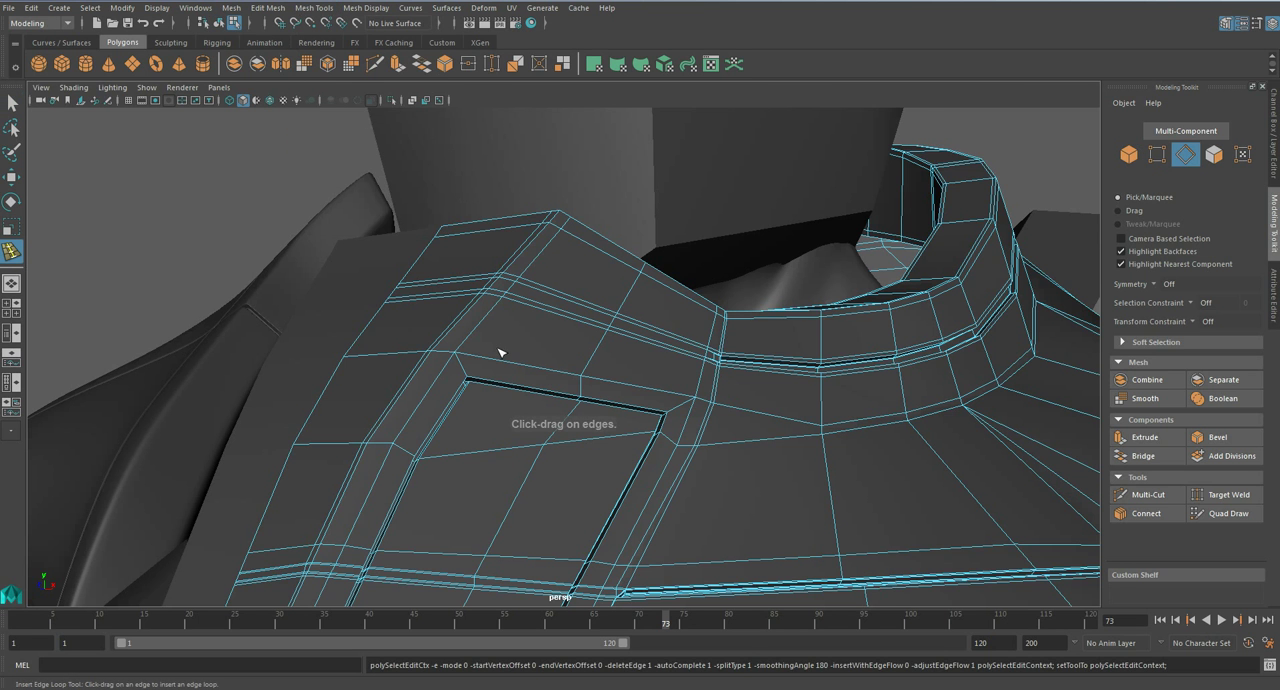
pyautogui.scroll(1, 458, 390)
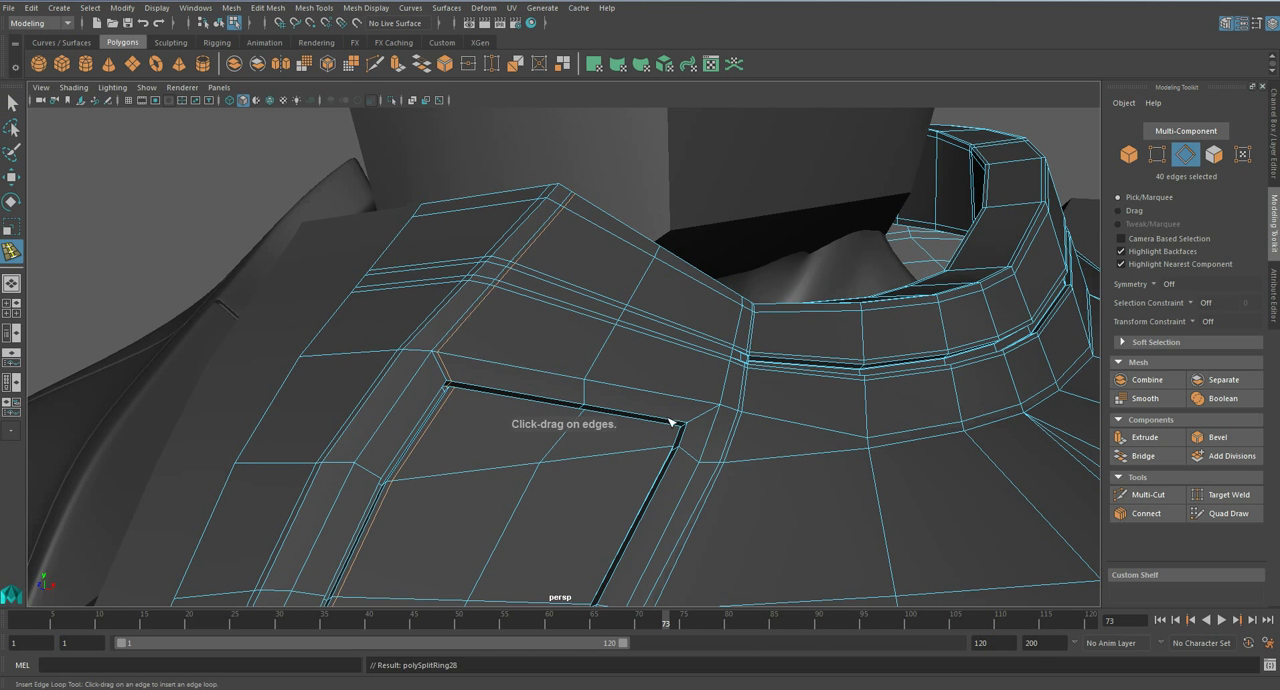
pyautogui.moveTo(682, 425); pyautogui.dragTo(681, 424)
# - Smooth the torso again and inspect the chest panel and upper body
pyautogui.scroll(-4, 660, 420)
pyautogui.press('3')
pyautogui.keyDown('alt'); pyautogui.moveTo(571, 400); pyautogui.dragTo(591, 426); pyautogui.keyUp('alt')
pyautogui.press('q')
pyautogui.moveTo(591, 426); pyautogui.dragTo(668, 302, button='right')
pyautogui.scroll(-8, 668, 303)
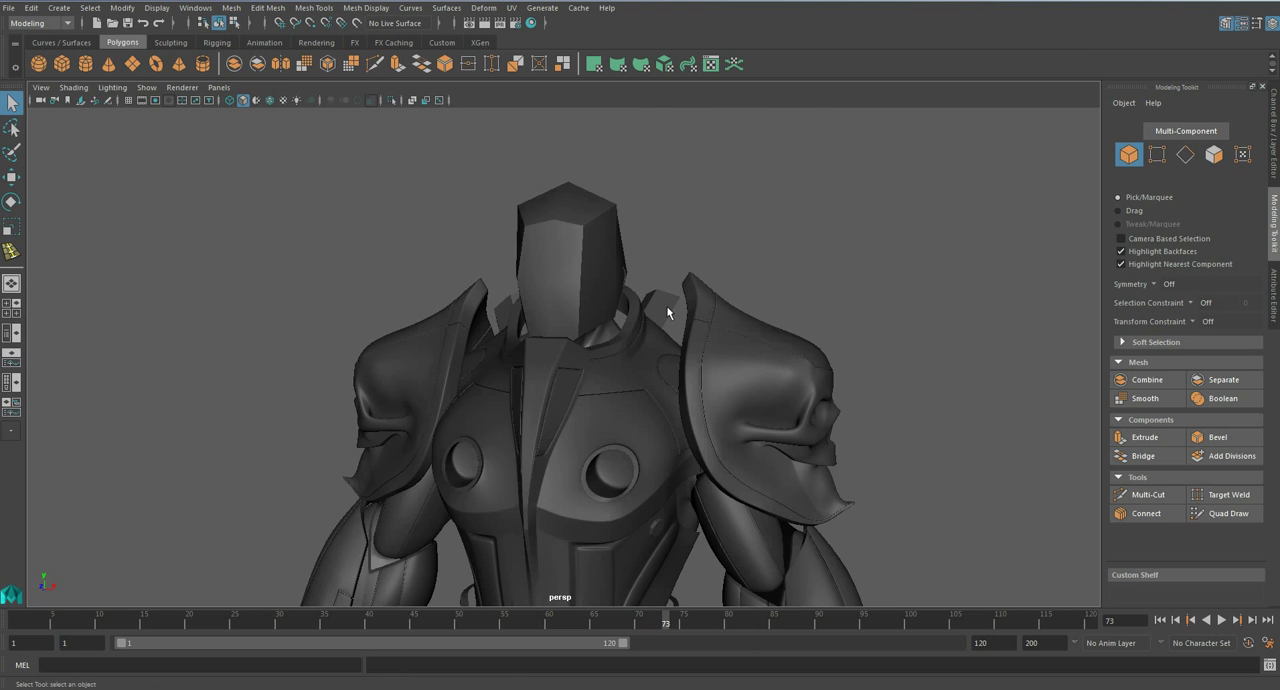
pyautogui.keyDown('alt'); pyautogui.moveTo(594, 413); pyautogui.dragTo(601, 247, button='middle'); pyautogui.keyUp('alt')
pyautogui.keyDown('alt'); pyautogui.moveTo(603, 319); pyautogui.dragTo(553, 325); pyautogui.keyUp('alt')
pyautogui.scroll(-4, 726, 526)
# - Isolate the unsmoothed body mesh under the armour to check it, and return to the full figure
pyautogui.click(723, 540)
pyautogui.hotkey('ctrl', '1')
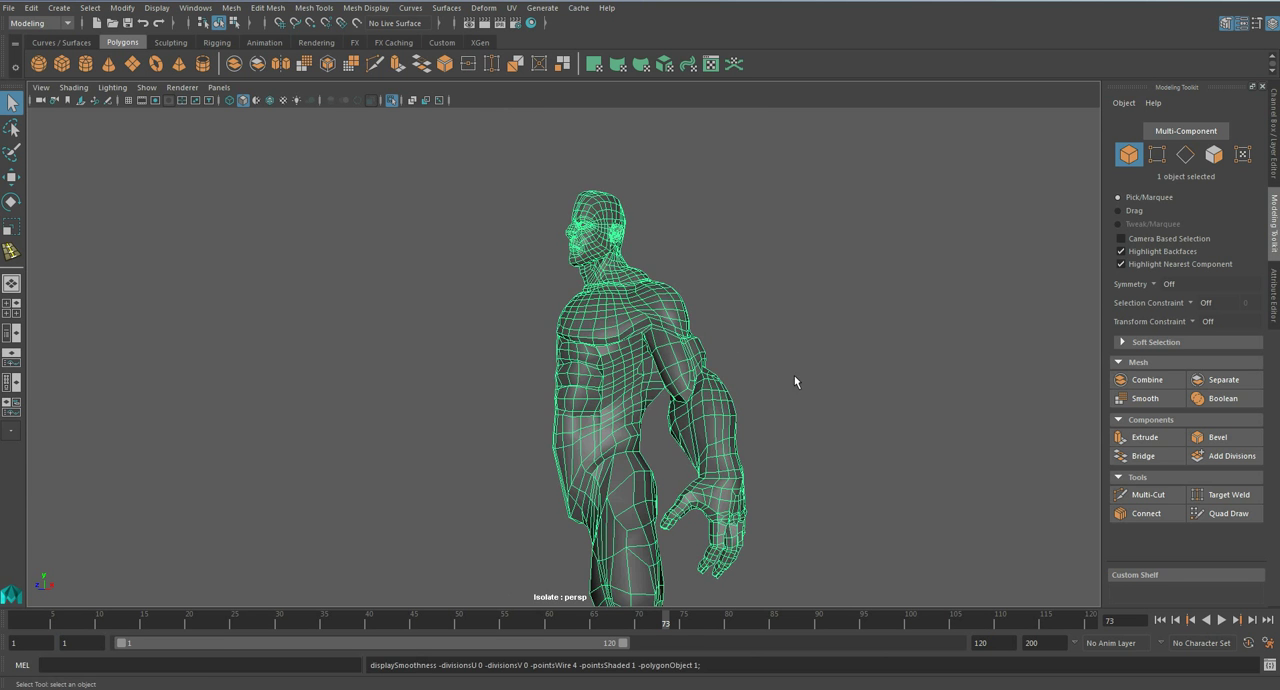
pyautogui.click(786, 381)
pyautogui.hotkey('ctrl', '1')
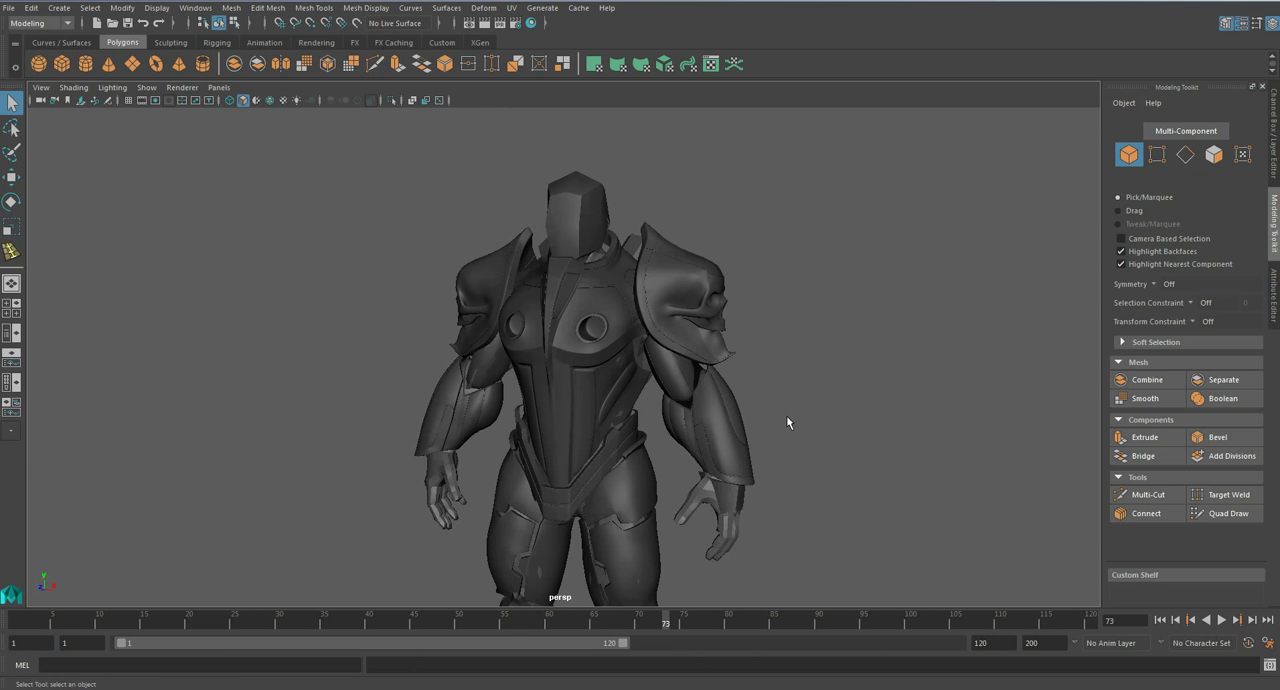
# - Smooth the body mesh under the armour and save the scene
pyautogui.keyDown('alt'); pyautogui.moveTo(704, 428); pyautogui.dragTo(640, 438); pyautogui.keyUp('alt')
pyautogui.click(730, 538)
pyautogui.press('3')
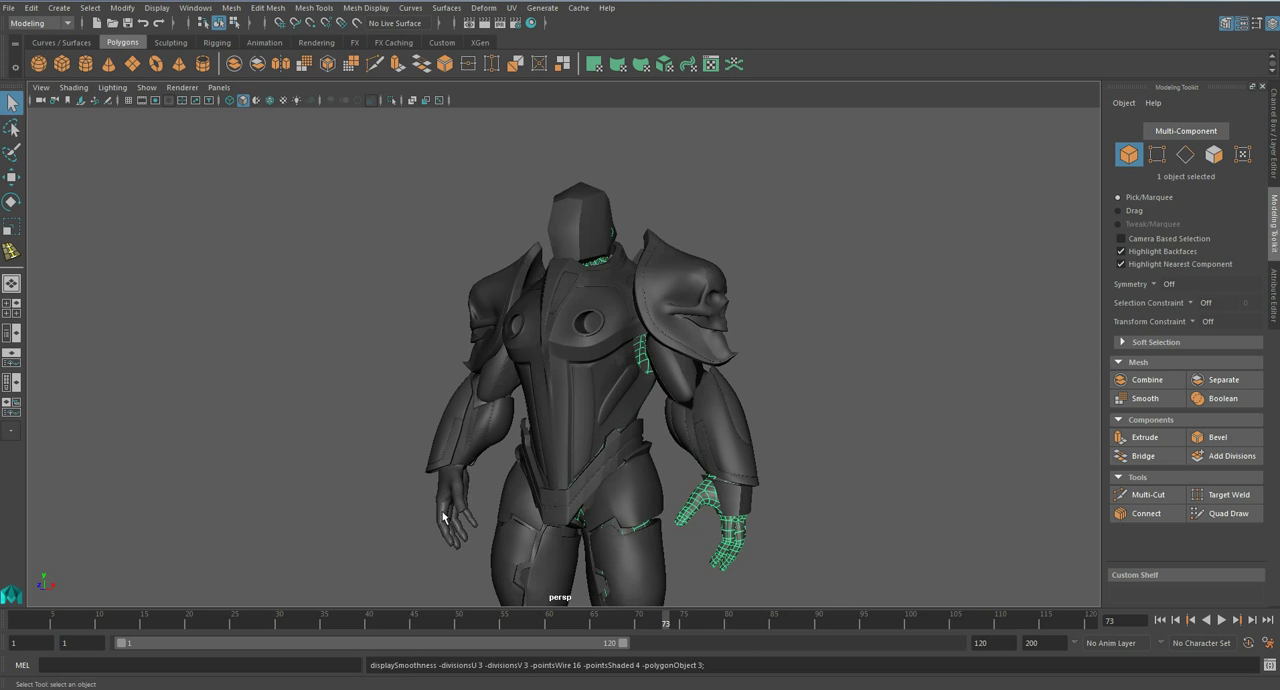
pyautogui.click(775, 459)
pyautogui.hotkey('ctrl', 's')
pyautogui.press('Return')
# - Insert a supporting edge loop at the narrow lower end of the inset chest panel beside the round socket
pyautogui.scroll(2, 556, 349)
pyautogui.scroll(5, 556, 348)
pyautogui.keyDown('alt'); pyautogui.moveTo(556, 348); pyautogui.dragTo(516, 308); pyautogui.keyUp('alt')
pyautogui.keyDown('alt'); pyautogui.moveTo(516, 308); pyautogui.dragTo(546, 361, button='middle'); pyautogui.keyUp('alt')
pyautogui.scroll(4, 546, 361)
pyautogui.click(546, 368)
pyautogui.press('1')
pyautogui.click(267, 8)
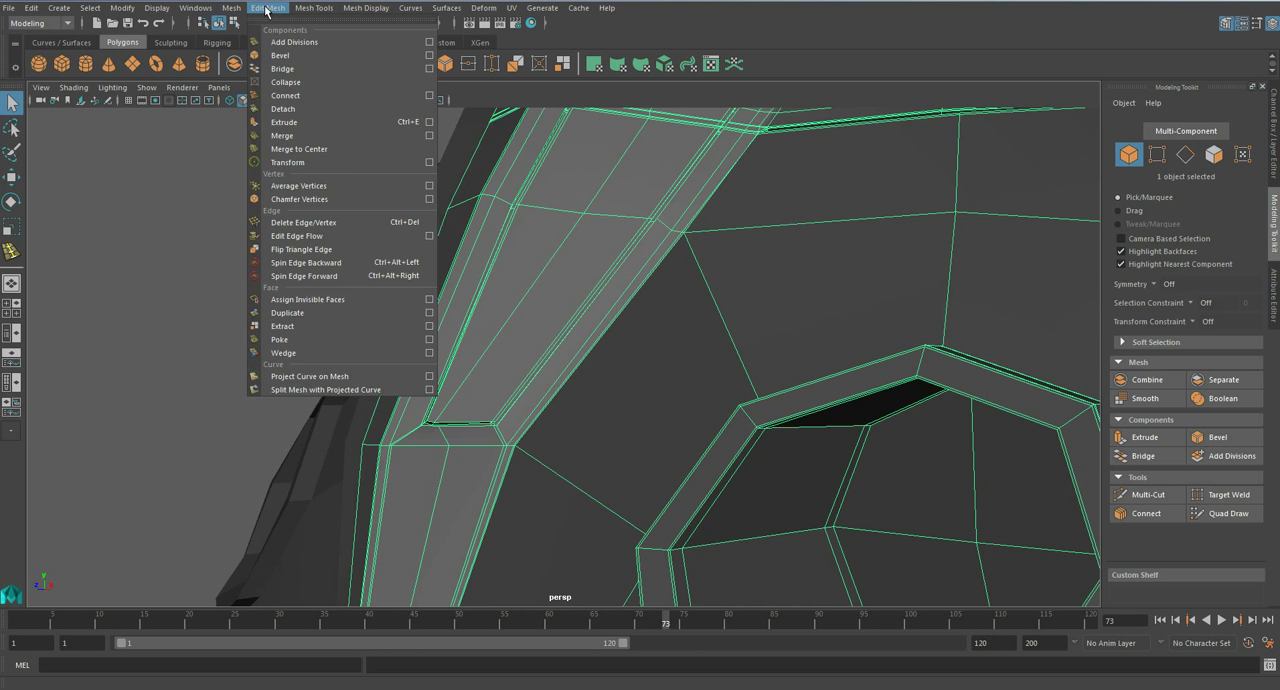
pyautogui.click(288, 145)
pyautogui.click(505, 336)
# - Smooth the torso, save the scene and inspect the whole armoured figure down to the feet
pyautogui.press('3')
pyautogui.moveTo(506, 328); pyautogui.dragTo(577, 302, button='right')
pyautogui.scroll(-8, 579, 302)
pyautogui.keyDown('alt'); pyautogui.moveTo(663, 277); pyautogui.dragTo(566, 356); pyautogui.keyUp('alt')
pyautogui.hotkey('ctrl', 's')
pyautogui.press('Return')
pyautogui.keyDown('alt'); pyautogui.moveTo(654, 424); pyautogui.dragTo(656, 401, button='middle'); pyautogui.keyUp('alt')
pyautogui.keyDown('alt'); pyautogui.moveTo(655, 400); pyautogui.dragTo(643, 342); pyautogui.keyUp('alt')
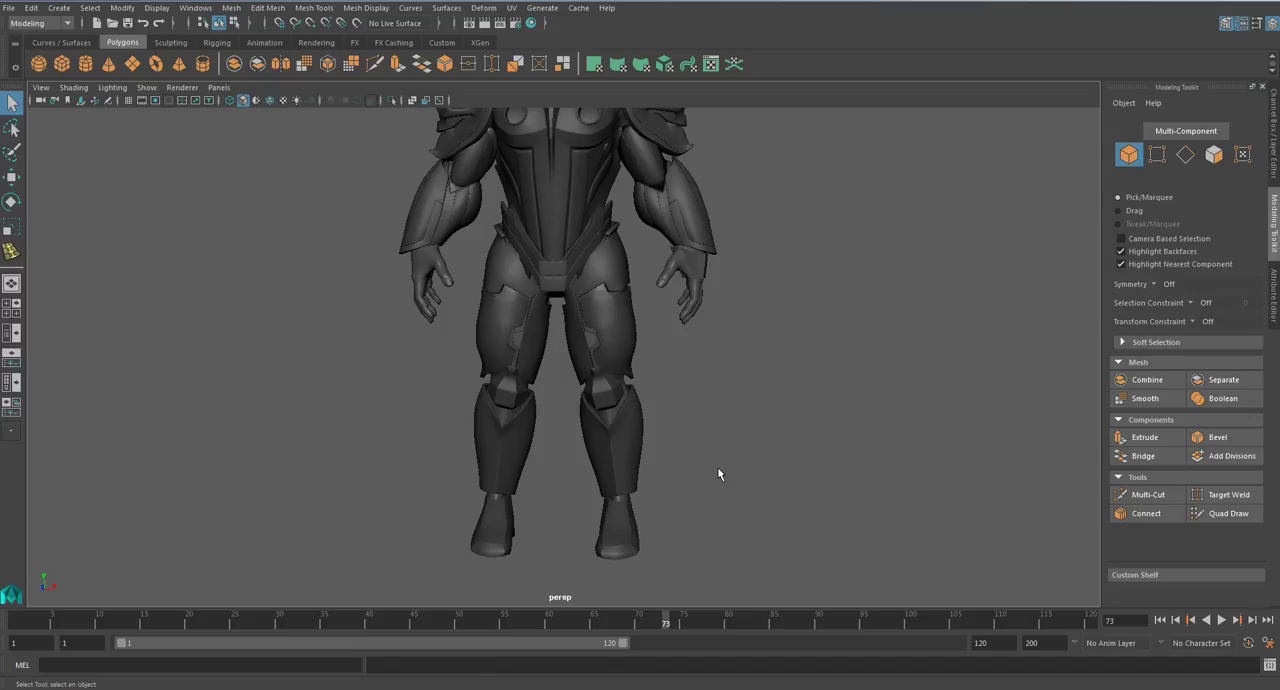